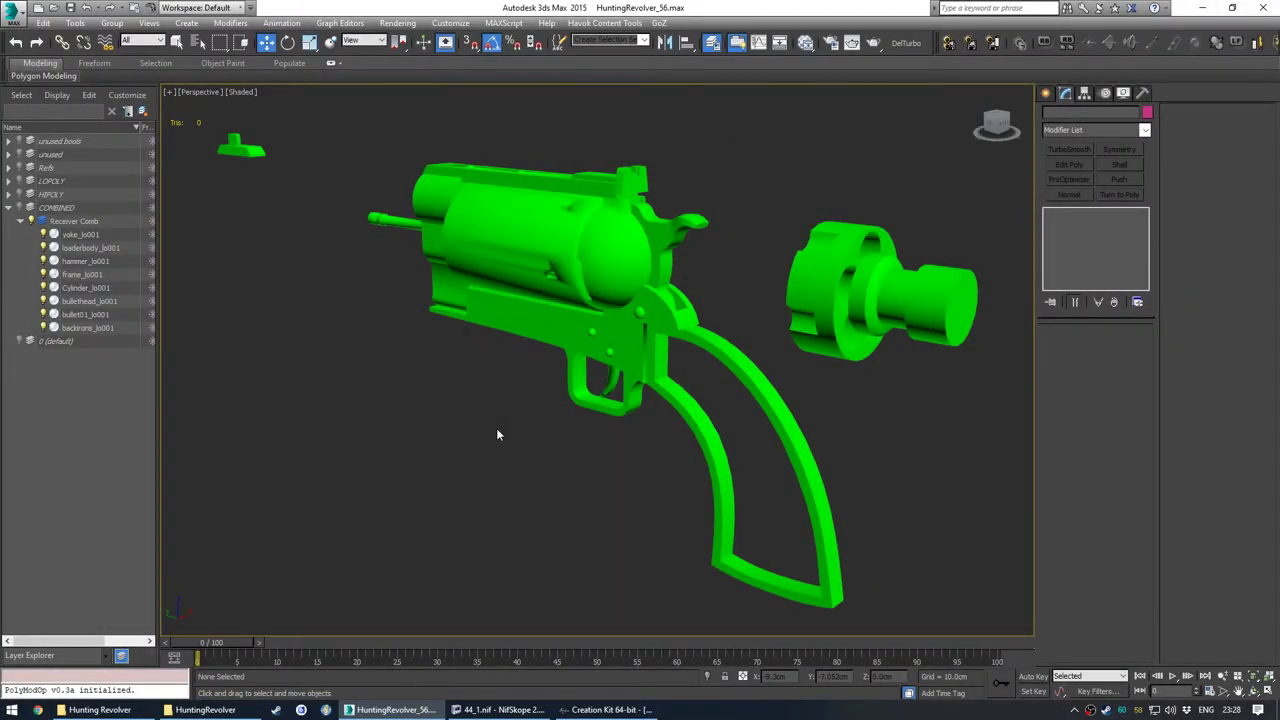
# Step: Hide the loaderbody_lo001 speed loader and the backirons_lo001 sights from the scene
pyautogui.moveTo(447, 431)
pyautogui.mouseDown(button='middle')
pyautogui.moveTo(432, 429)
pyautogui.moveTo(445, 435)
pyautogui.mouseUp(button='middle')
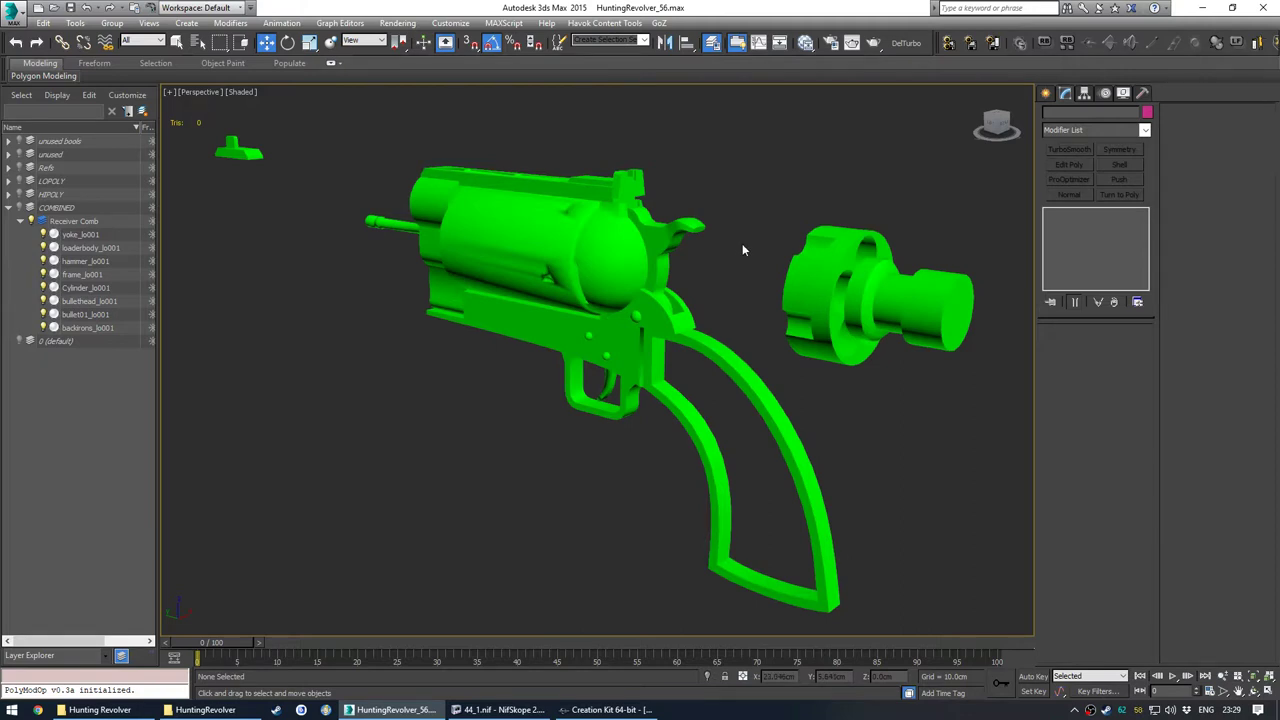
pyautogui.click(820, 293)
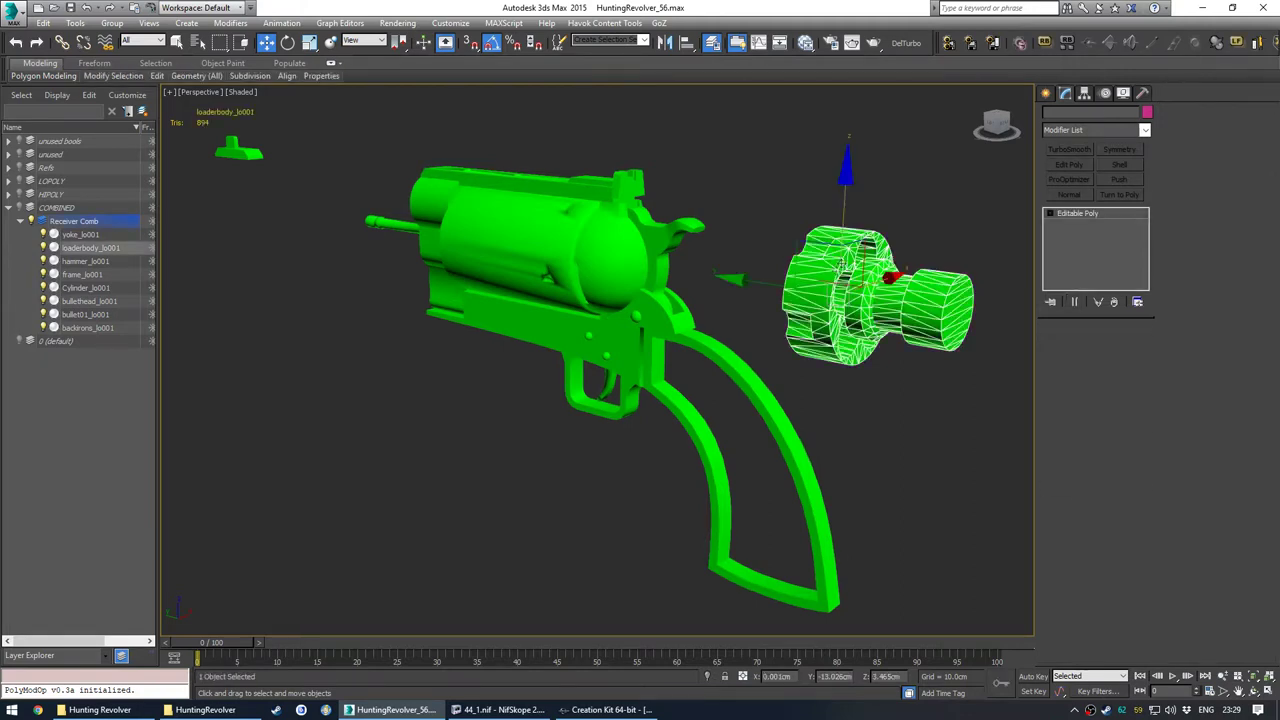
pyautogui.rightClick(826, 271)
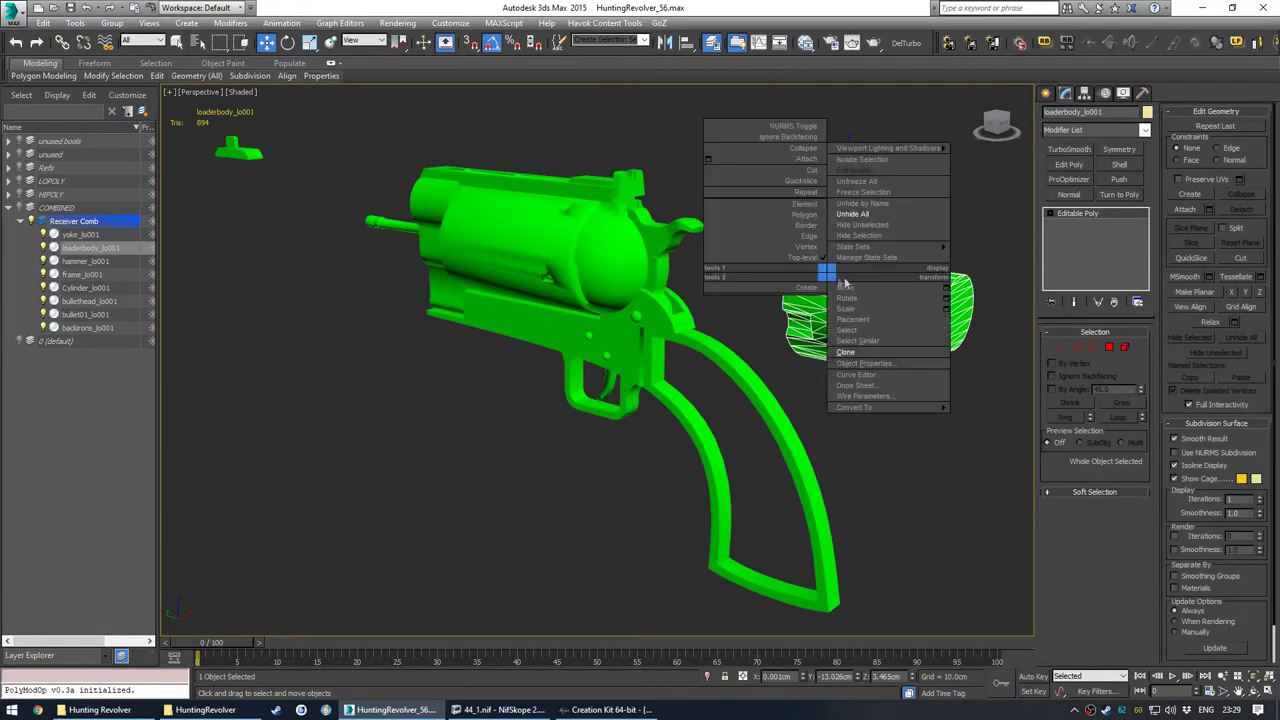
pyautogui.click(876, 238)
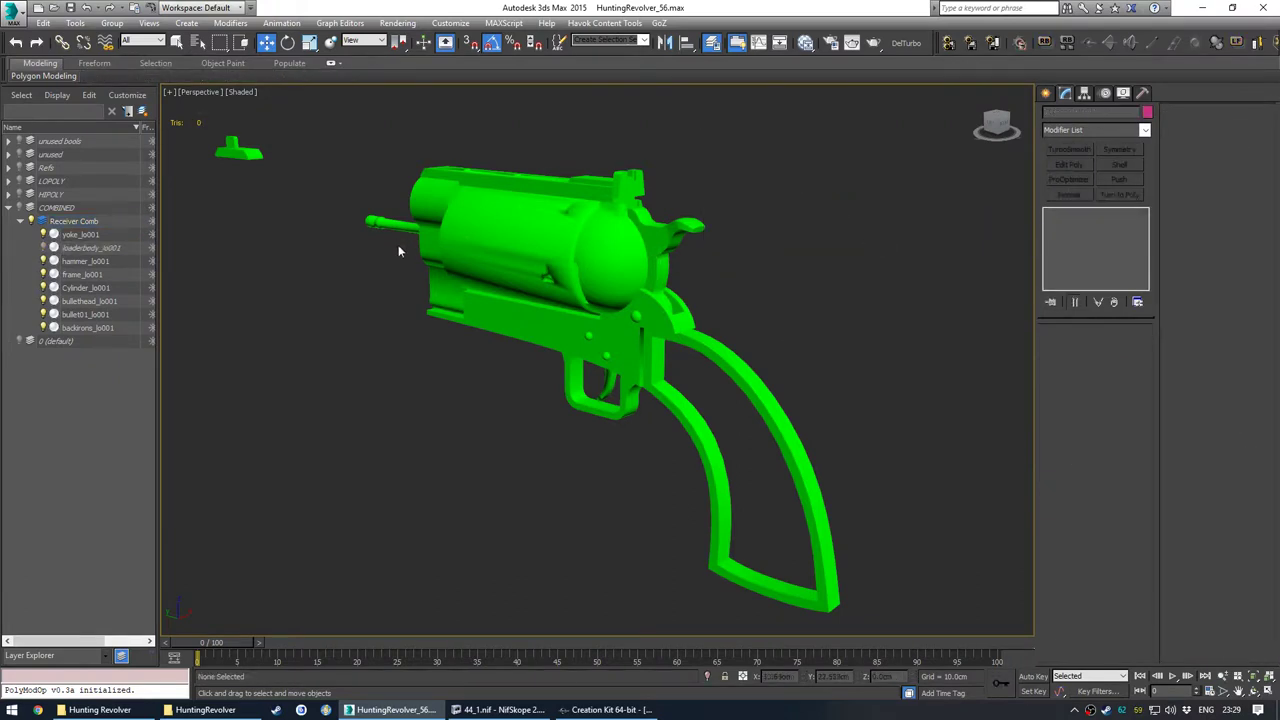
pyautogui.click(624, 197)
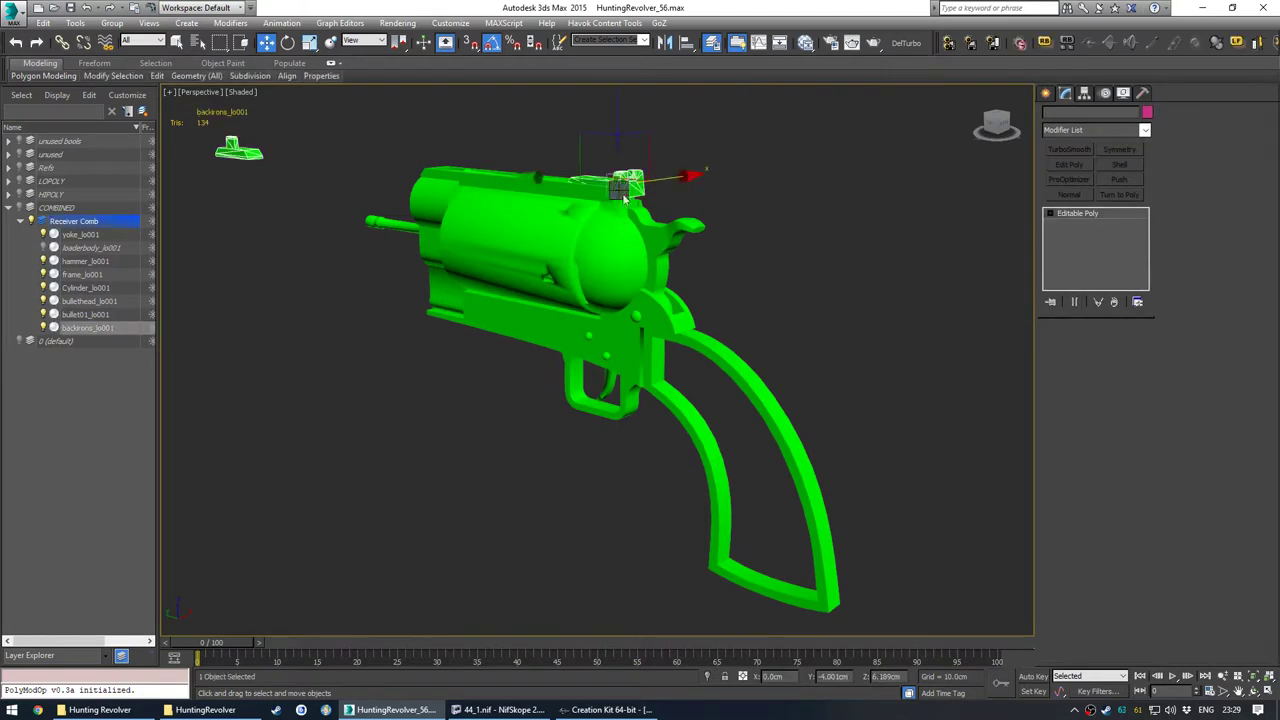
pyautogui.rightClick(620, 190)
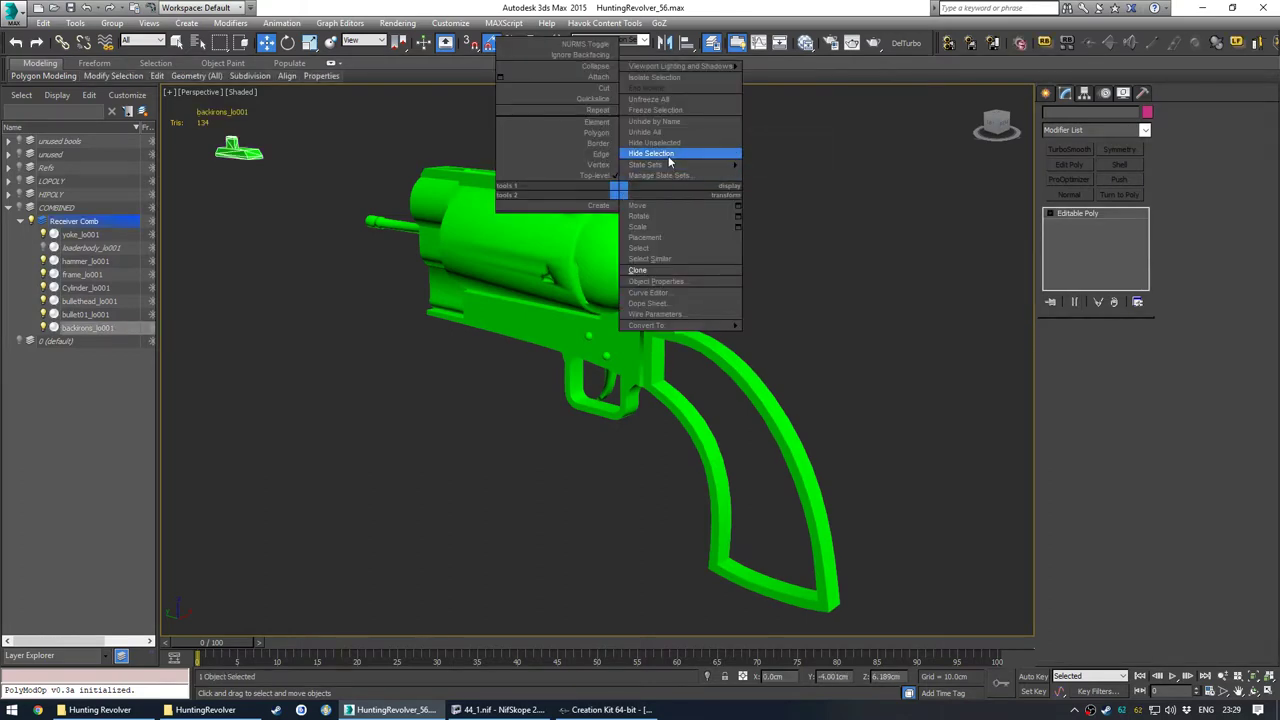
pyautogui.click(670, 157)
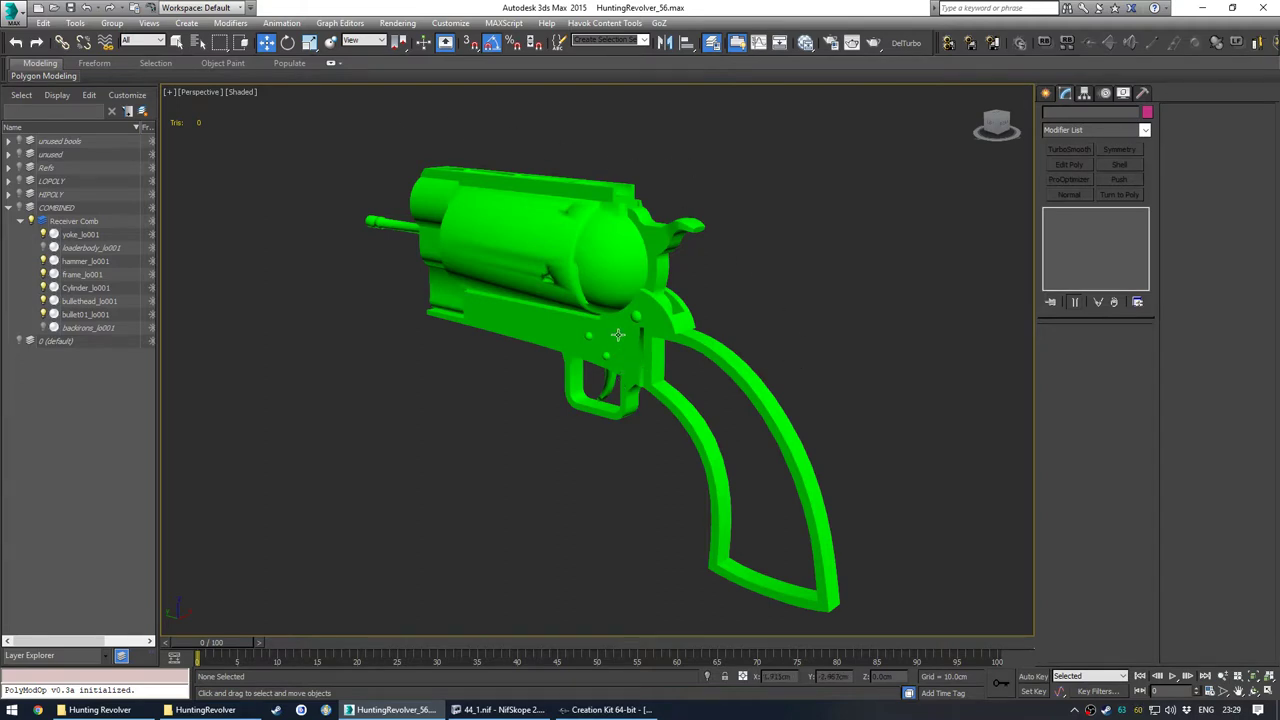
# Step: Apply Reset XForm to the frame_lo001 mesh
pyautogui.moveTo(667, 321); pyautogui.dragTo(669, 304, button='middle')
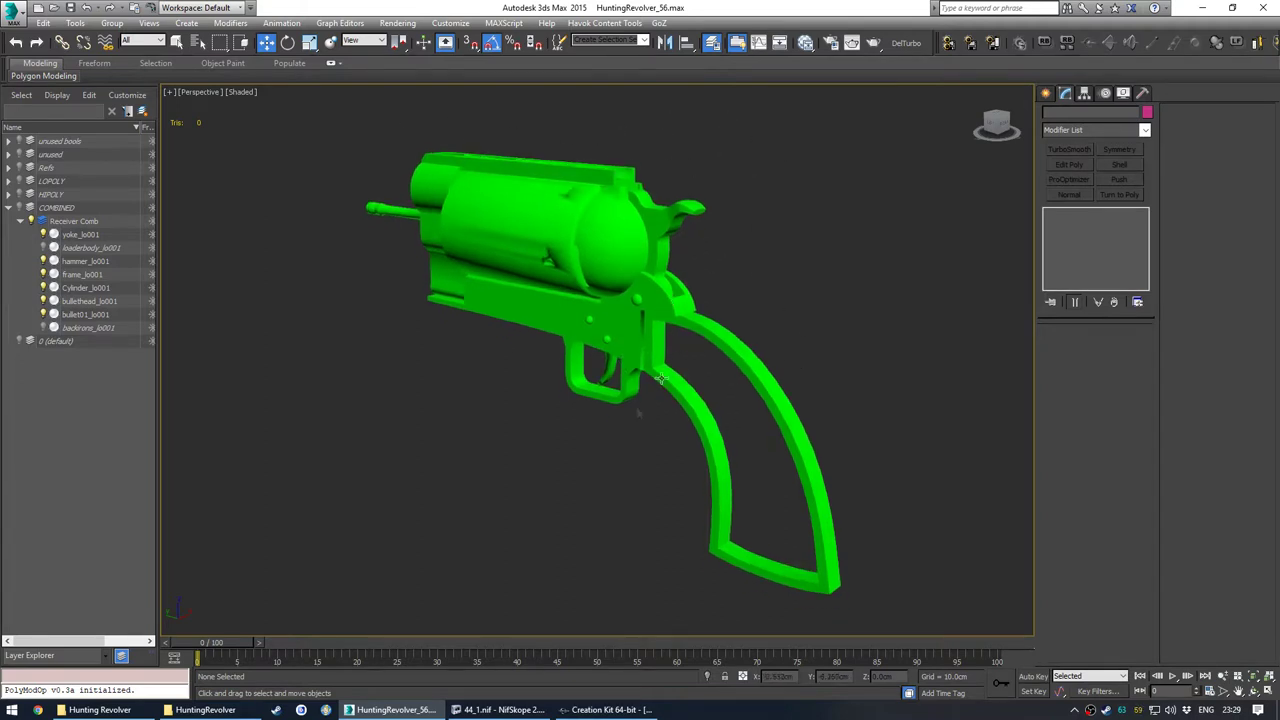
pyautogui.click(692, 278)
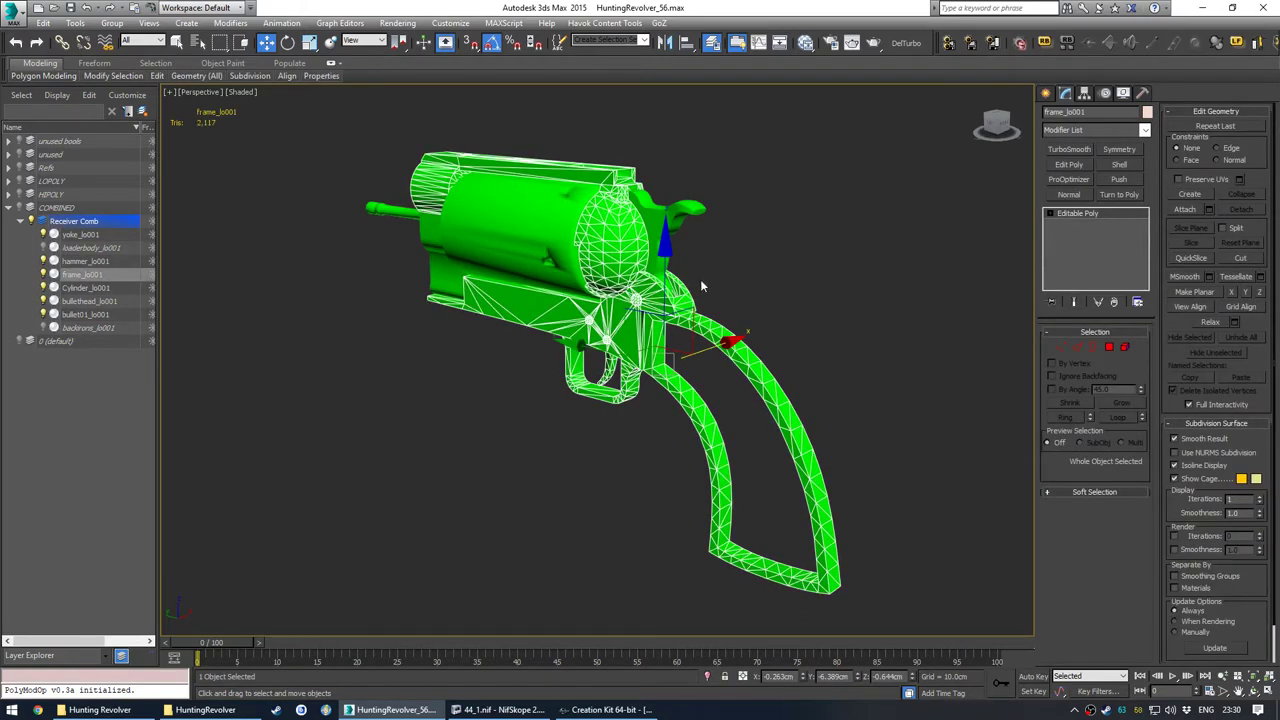
pyautogui.keyDown('alt'); pyautogui.moveTo(738, 316); pyautogui.dragTo(651, 316, button='middle'); pyautogui.keyUp('alt')
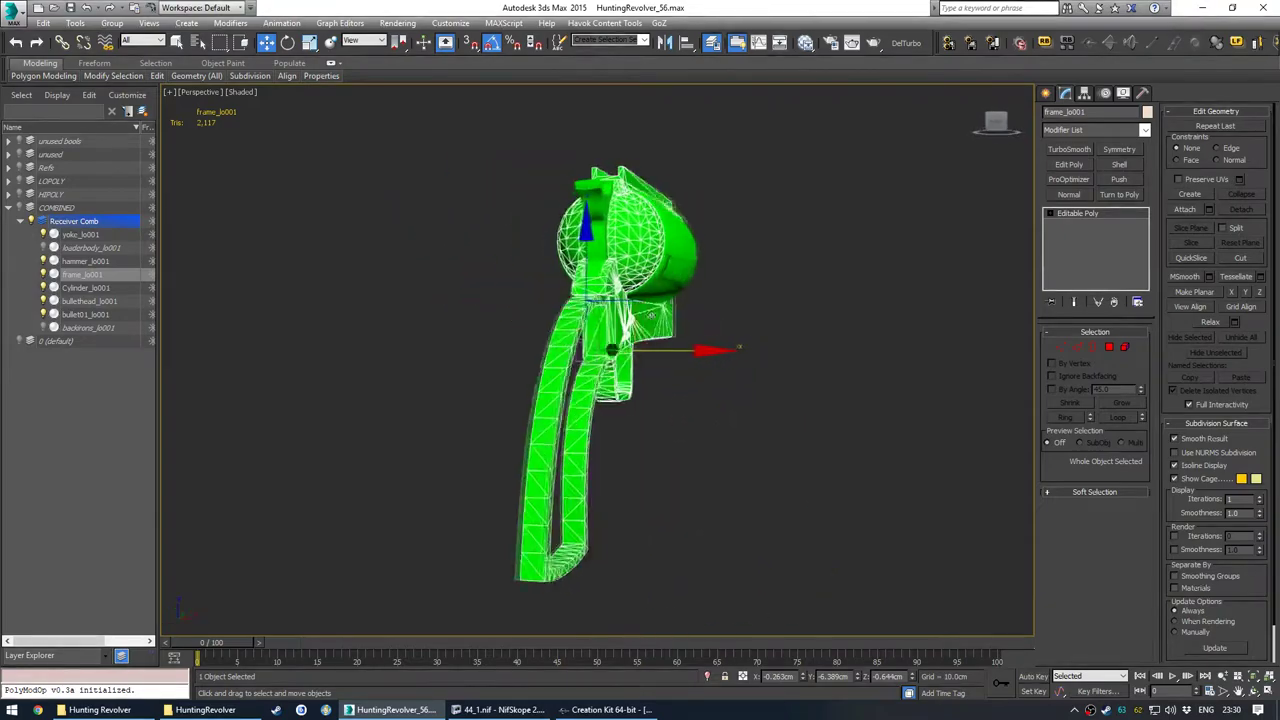
pyautogui.moveTo(870, 278)
pyautogui.keyDown('alt'); pyautogui.mouseDown(button='middle')
pyautogui.moveTo(960, 282)
pyautogui.moveTo(880, 282)
pyautogui.mouseUp(button='middle'); pyautogui.keyUp('alt')
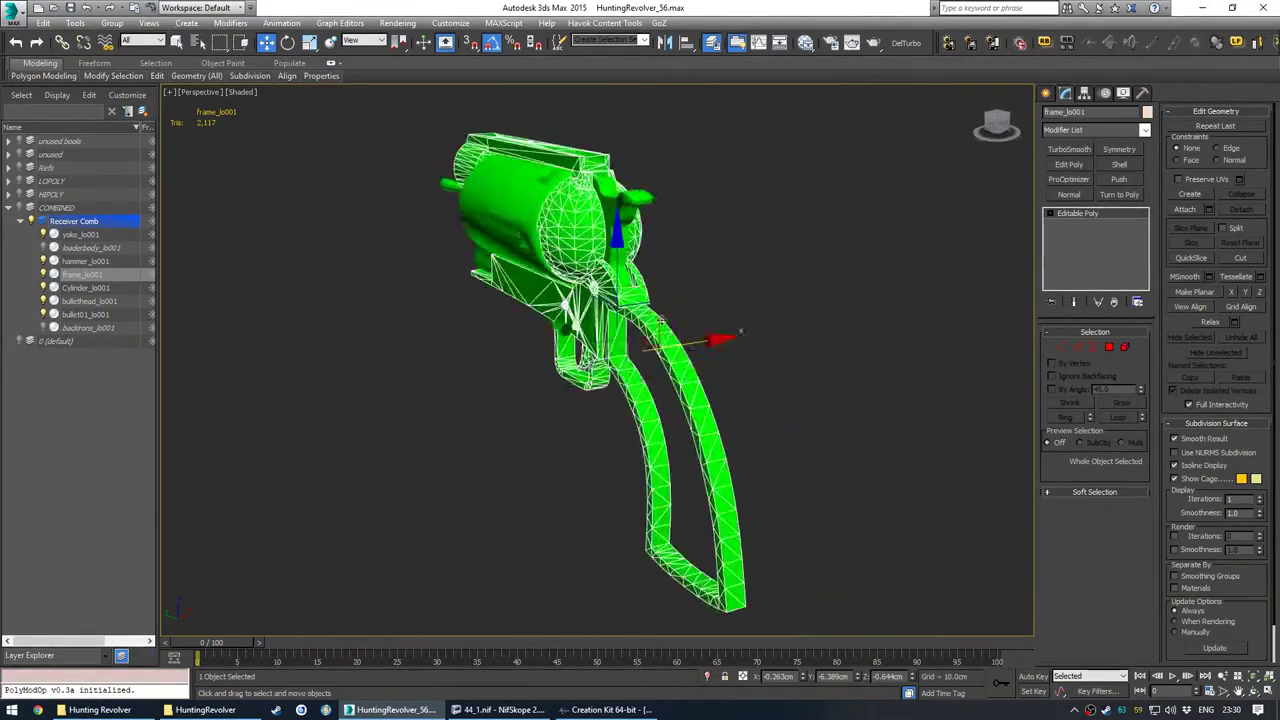
pyautogui.keyDown('alt'); pyautogui.moveTo(662, 320); pyautogui.dragTo(703, 323, button='middle'); pyautogui.keyUp('alt')
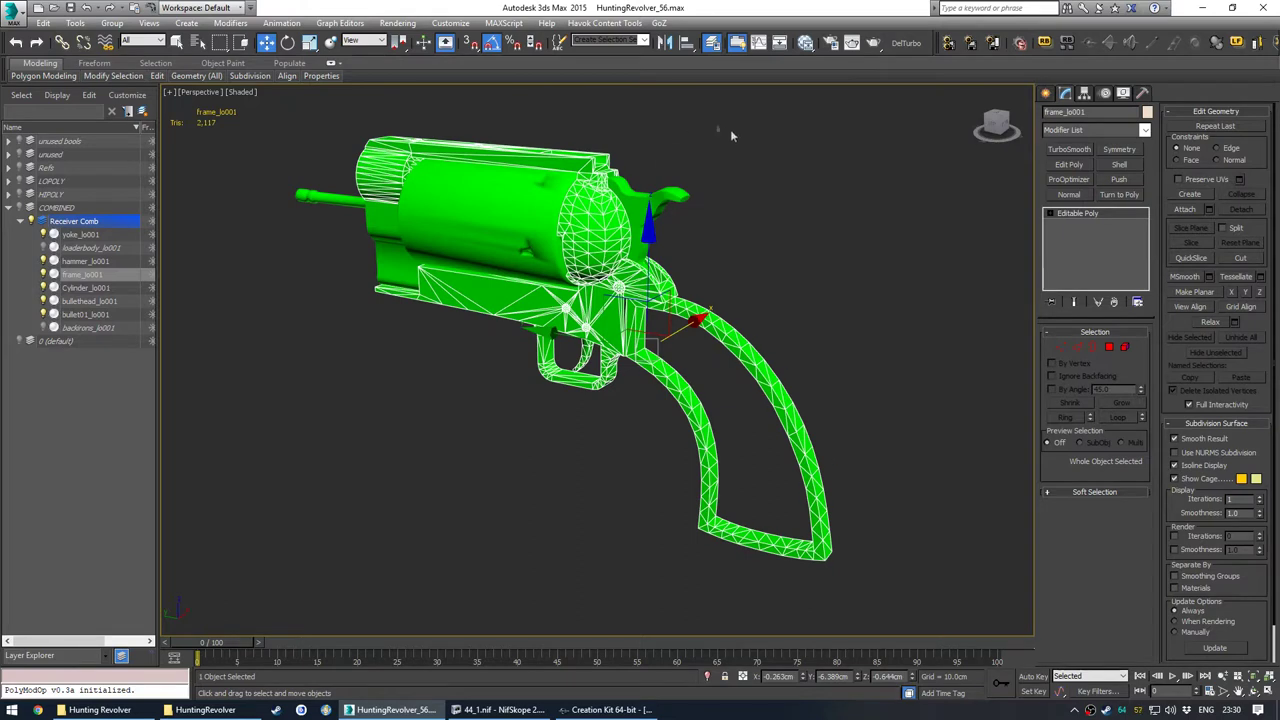
pyautogui.click(1143, 93)
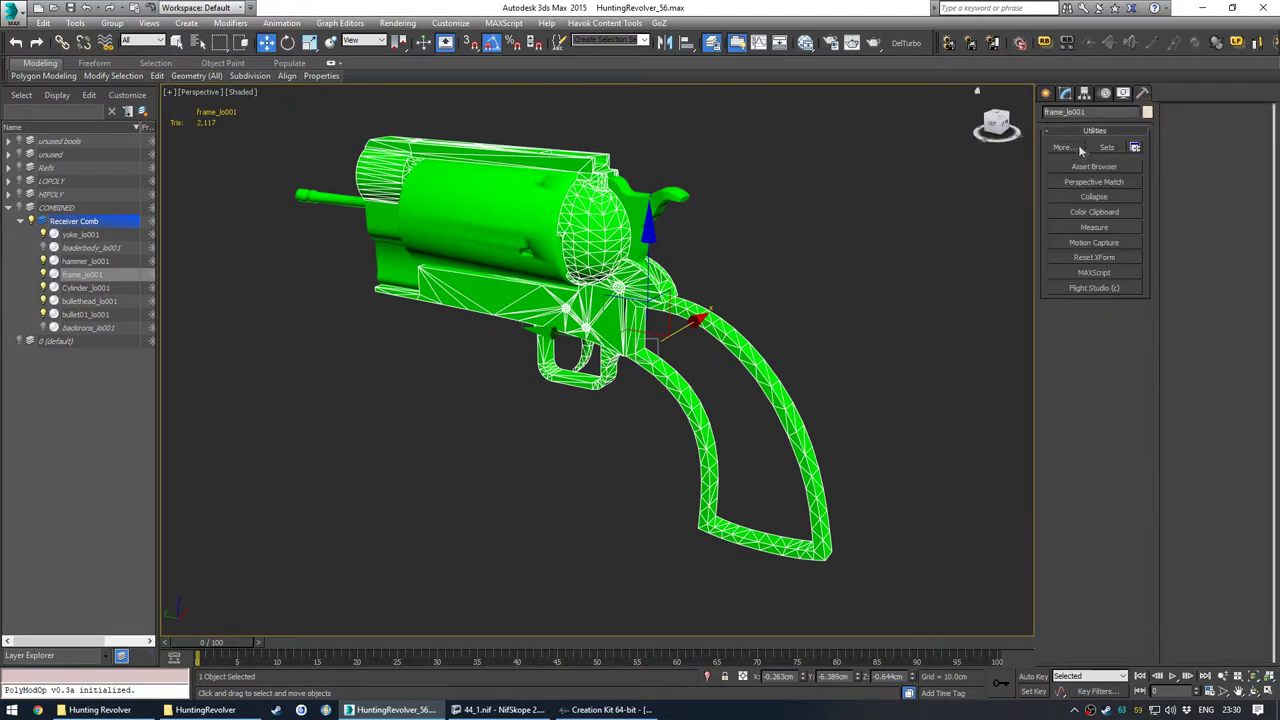
pyautogui.click(1062, 147)
pyautogui.scroll(-5, 792, 560)
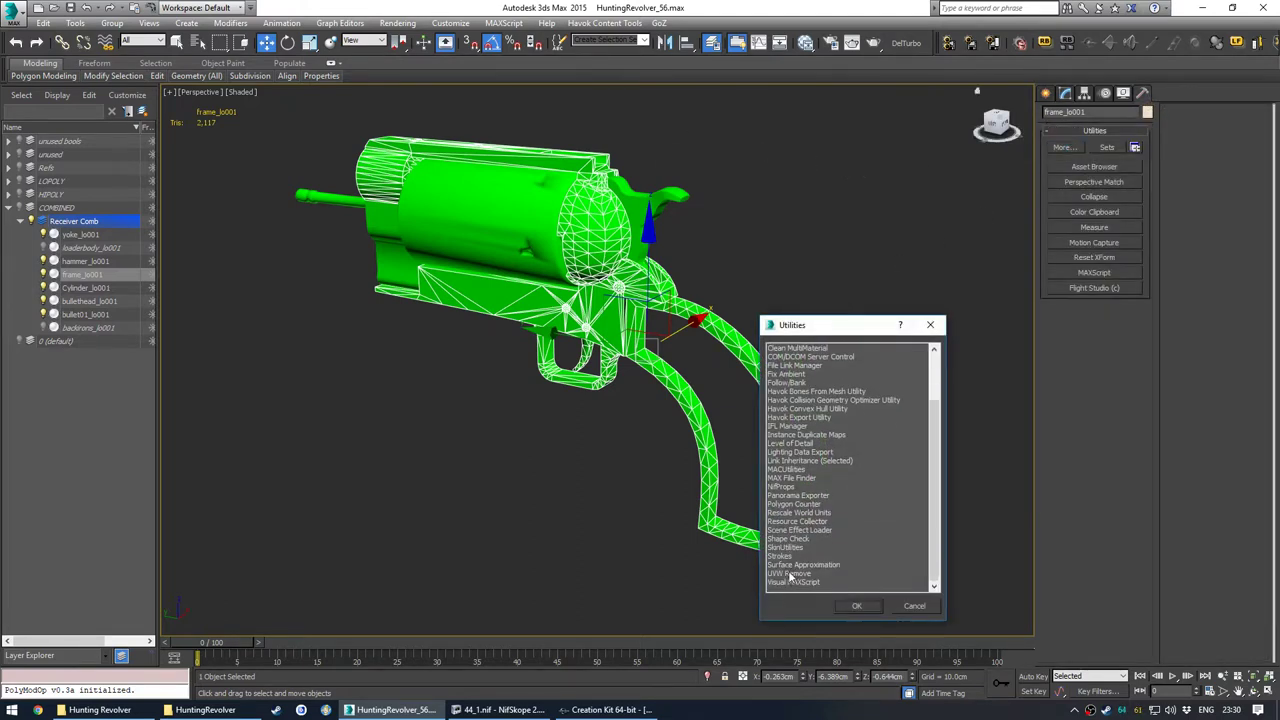
pyautogui.click(897, 605)
pyautogui.click(1095, 258)
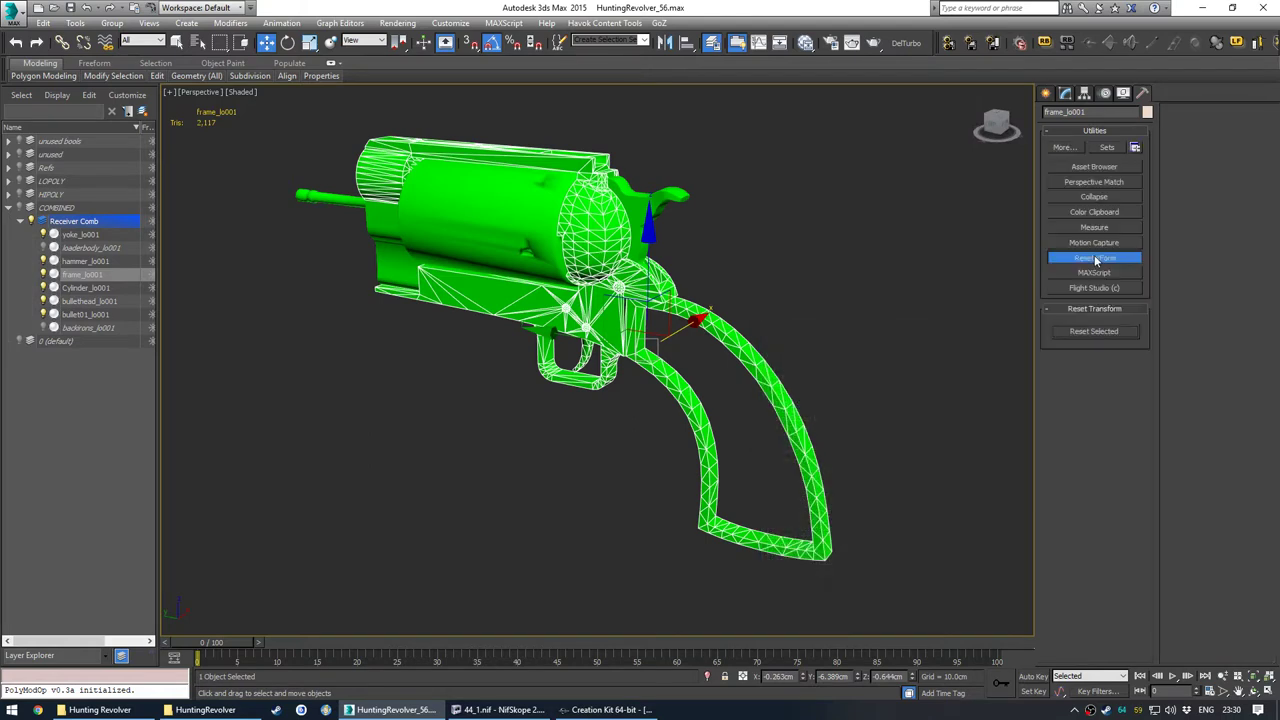
pyautogui.click(1093, 331)
# Step: Collapse the frame's XForm modifier into its editable poly
pyautogui.click(1065, 93)
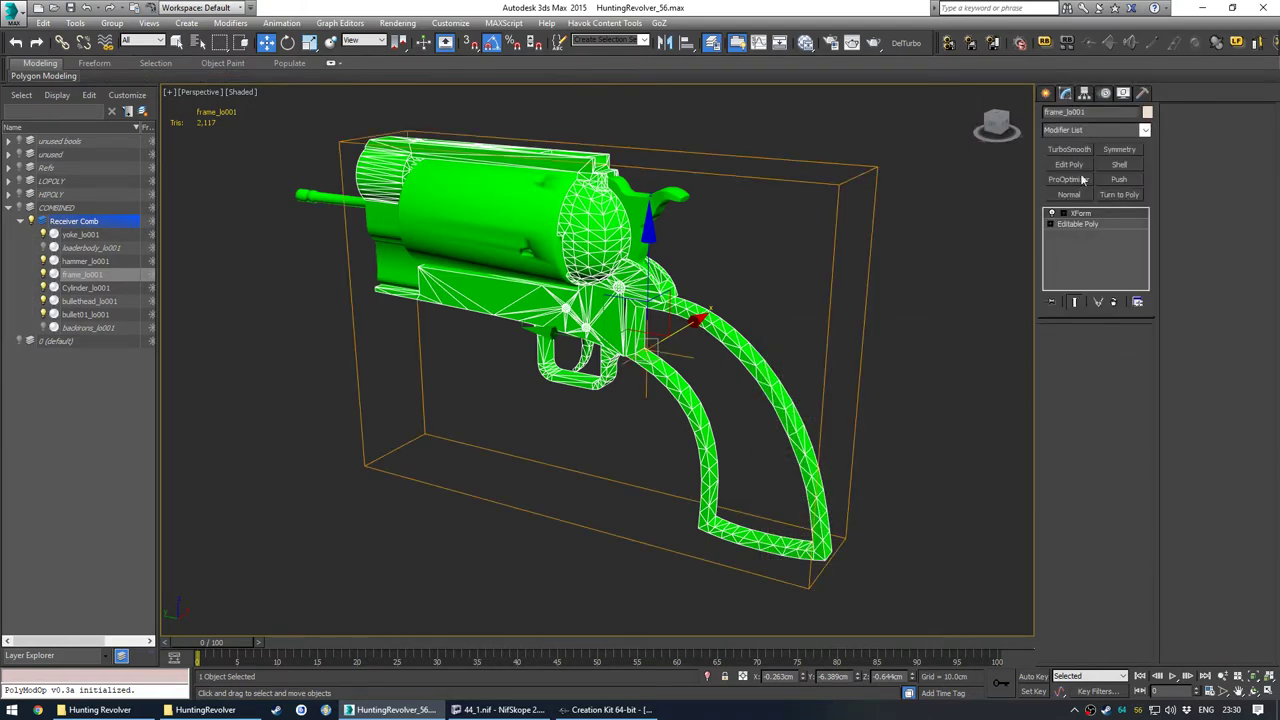
pyautogui.rightClick(1078, 216)
pyautogui.click(1118, 347)
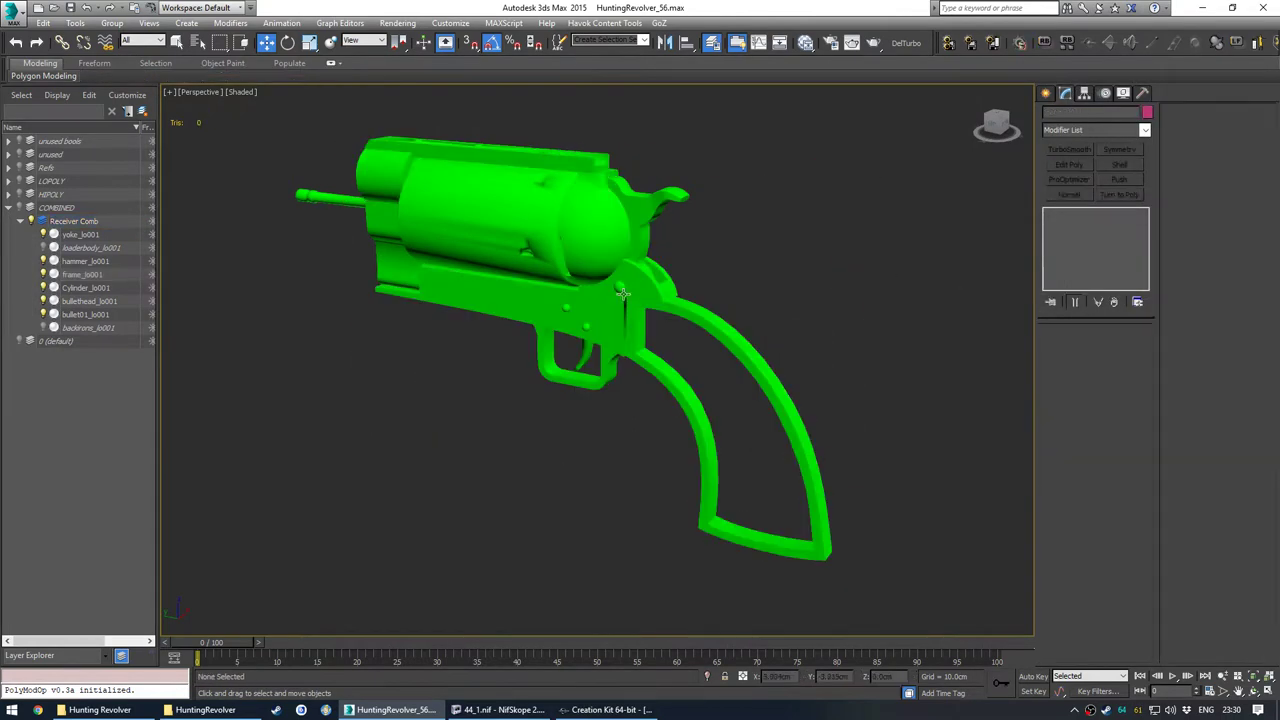
# Step: Examine the cylinder, hammer, bullet heads and bullet casings one by one as separate receiver meshes
pyautogui.click(648, 233)
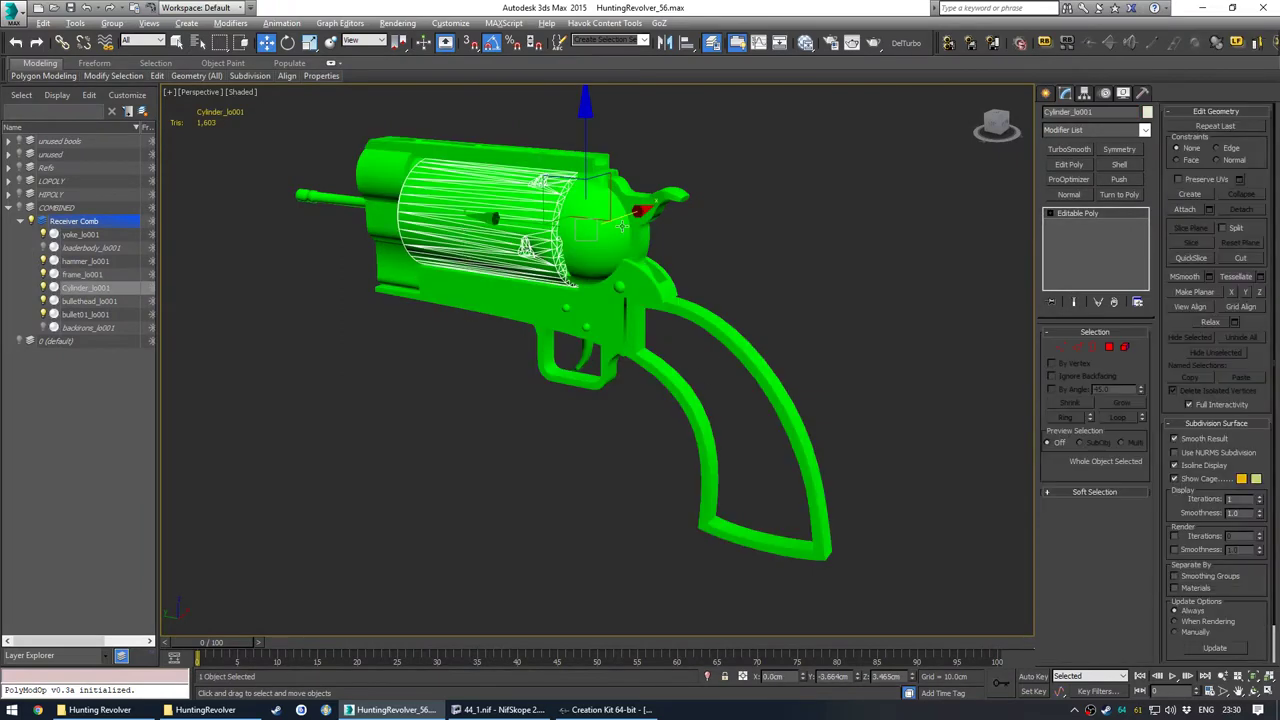
pyautogui.click(638, 231)
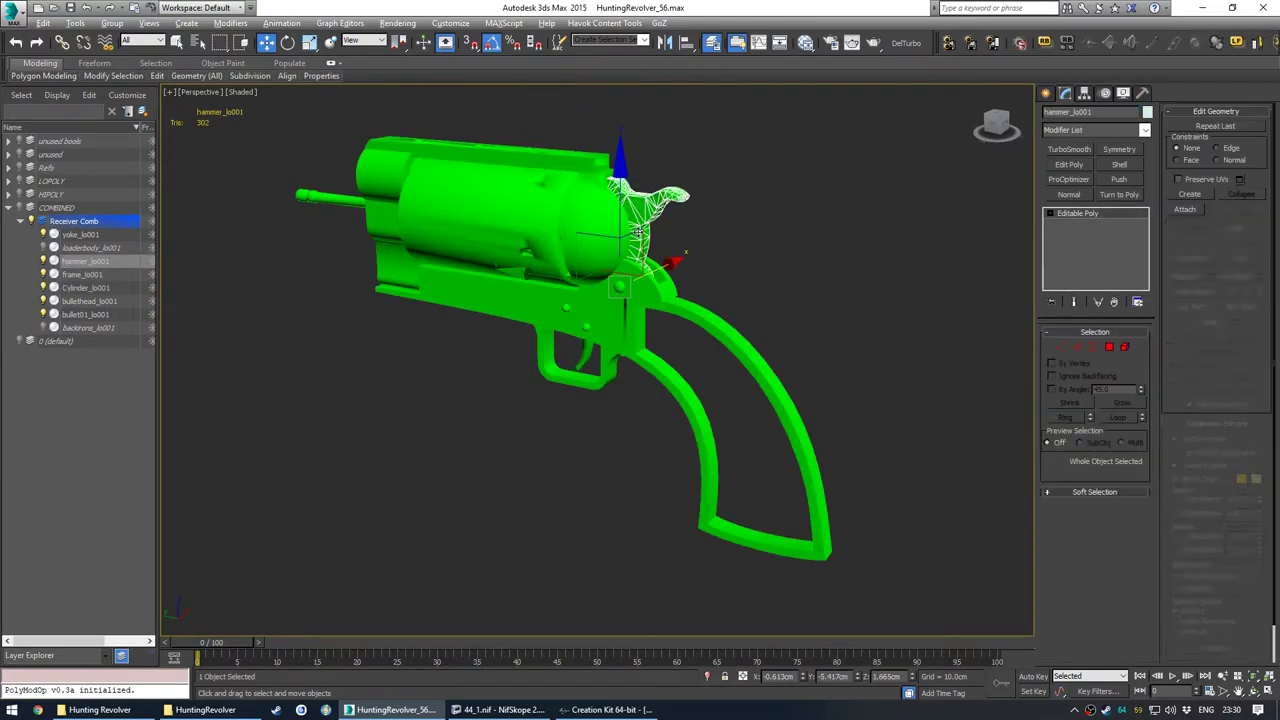
pyautogui.click(391, 262)
pyautogui.click(334, 337)
pyautogui.keyDown('alt'); pyautogui.moveTo(511, 234); pyautogui.dragTo(651, 222, button='middle'); pyautogui.keyUp('alt')
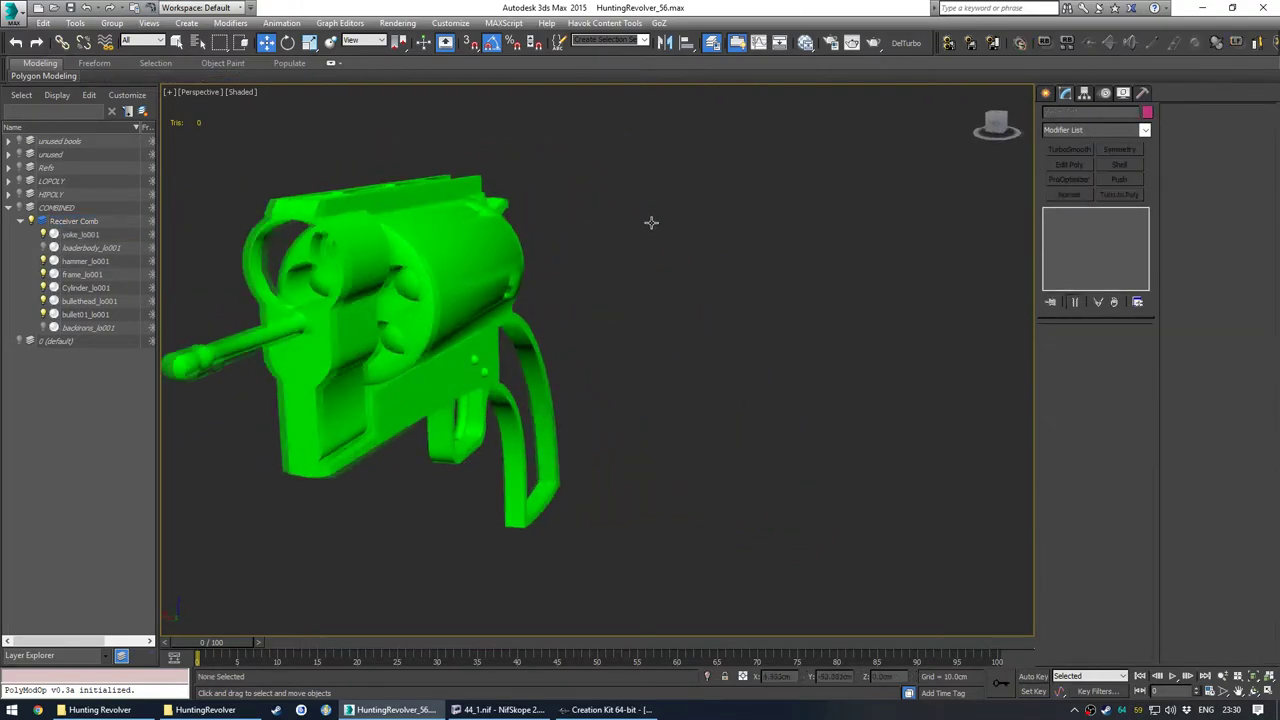
pyautogui.scroll(5, 406, 288)
pyautogui.click(406, 274)
pyautogui.scroll(-5, 450, 262)
pyautogui.keyDown('alt'); pyautogui.moveTo(605, 264); pyautogui.dragTo(533, 304, button='middle'); pyautogui.keyUp('alt')
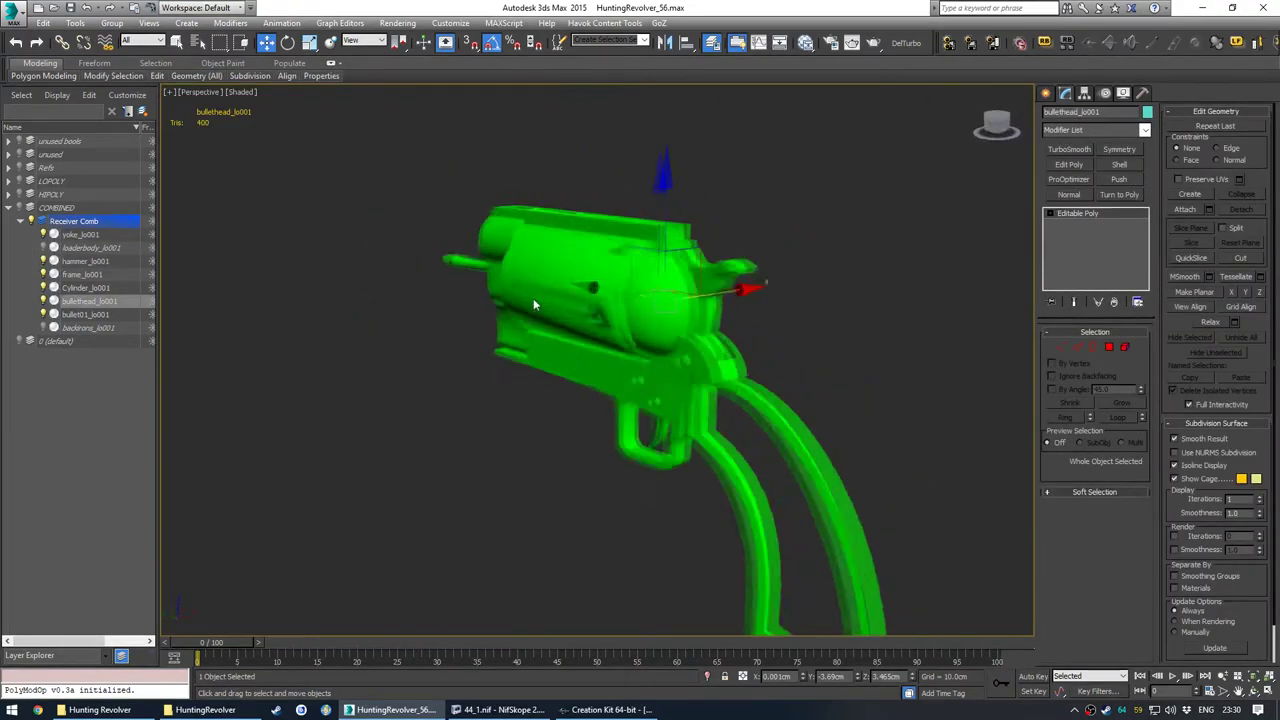
pyautogui.scroll(8, 620, 283)
pyautogui.scroll(-2, 620, 283)
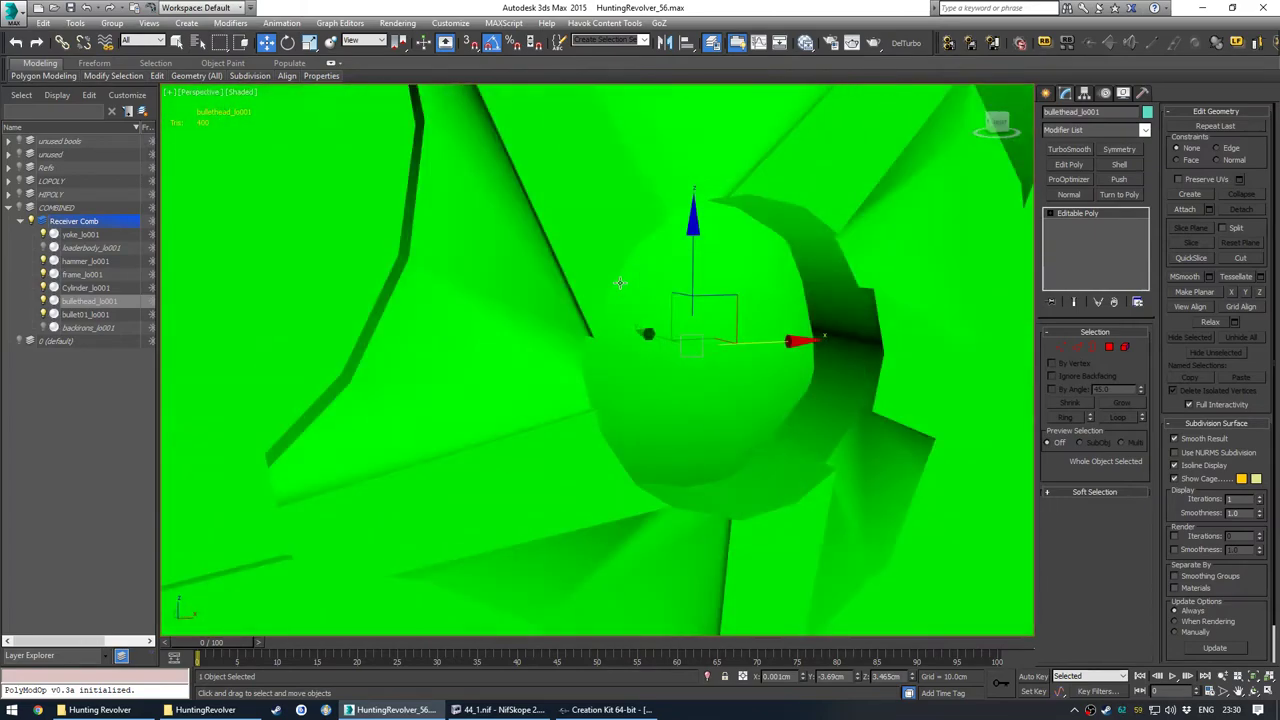
pyautogui.moveTo(486, 257)
pyautogui.mouseDown(button='middle')
pyautogui.moveTo(463, 277)
pyautogui.moveTo(540, 300)
pyautogui.mouseUp(button='middle')
pyautogui.click(329, 223)
pyautogui.scroll(-10, 479, 289)
# Step: Examine the revolver's internal parts in wireframe display, return to shaded display and clear the selection
pyautogui.press('F3')
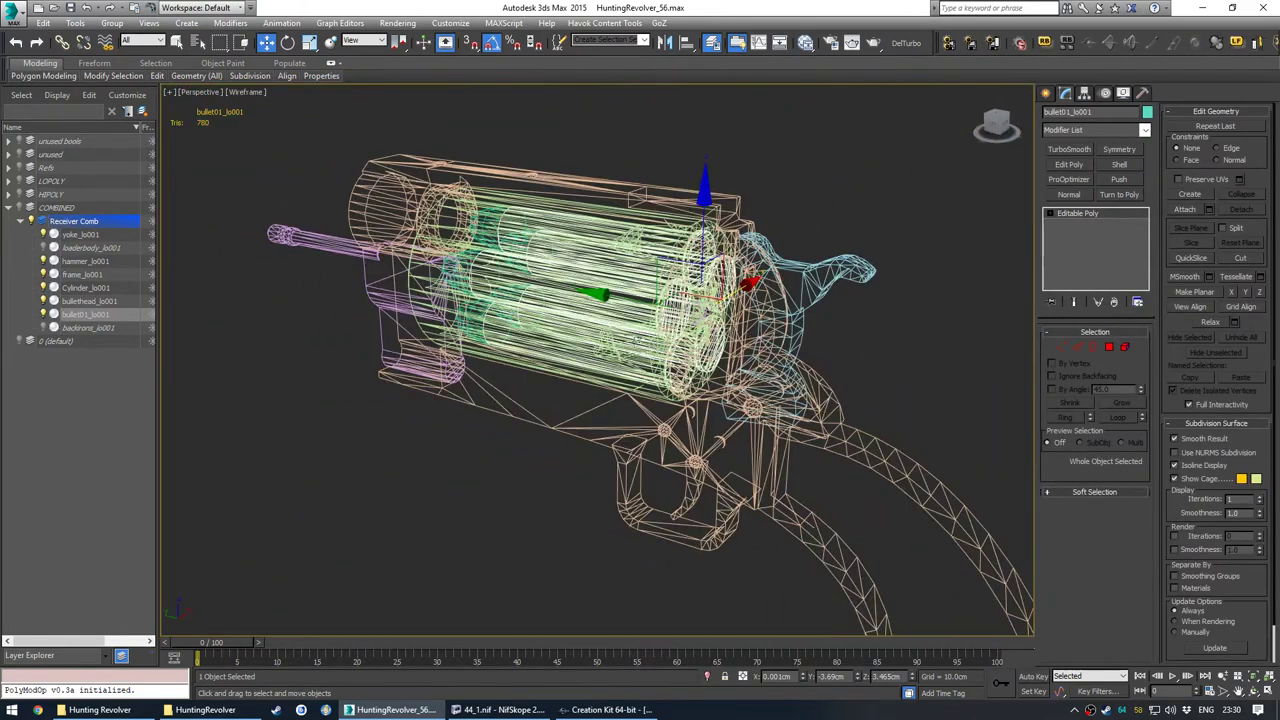
pyautogui.keyDown('alt'); pyautogui.moveTo(638, 340); pyautogui.dragTo(667, 322, button='middle'); pyautogui.keyUp('alt')
pyautogui.click(757, 289)
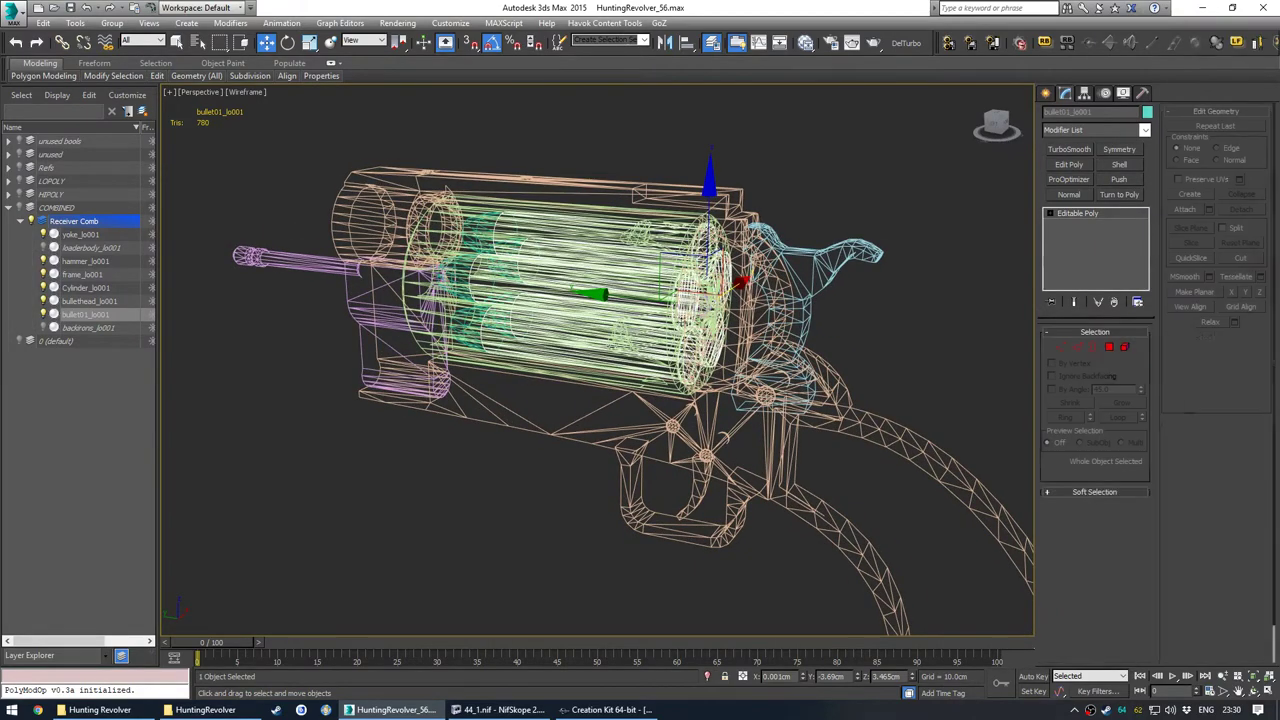
pyautogui.keyDown('alt'); pyautogui.moveTo(757, 289); pyautogui.dragTo(611, 457, button='middle'); pyautogui.keyUp('alt')
pyautogui.press('F3')
pyautogui.click(541, 503)
# Step: Select all visible meshes of the Receiver Comb layer and open the export file dialog
pyautogui.scroll(-6, 583, 400)
pyautogui.moveTo(634, 392)
pyautogui.keyDown('alt'); pyautogui.mouseDown(button='middle')
pyautogui.moveTo(684, 427)
pyautogui.moveTo(685, 383)
pyautogui.mouseUp(button='middle'); pyautogui.keyUp('alt')
pyautogui.scroll(5, 686, 425)
pyautogui.doubleClick(74, 221)
pyautogui.click(13, 12)
pyautogui.click(195, 110)
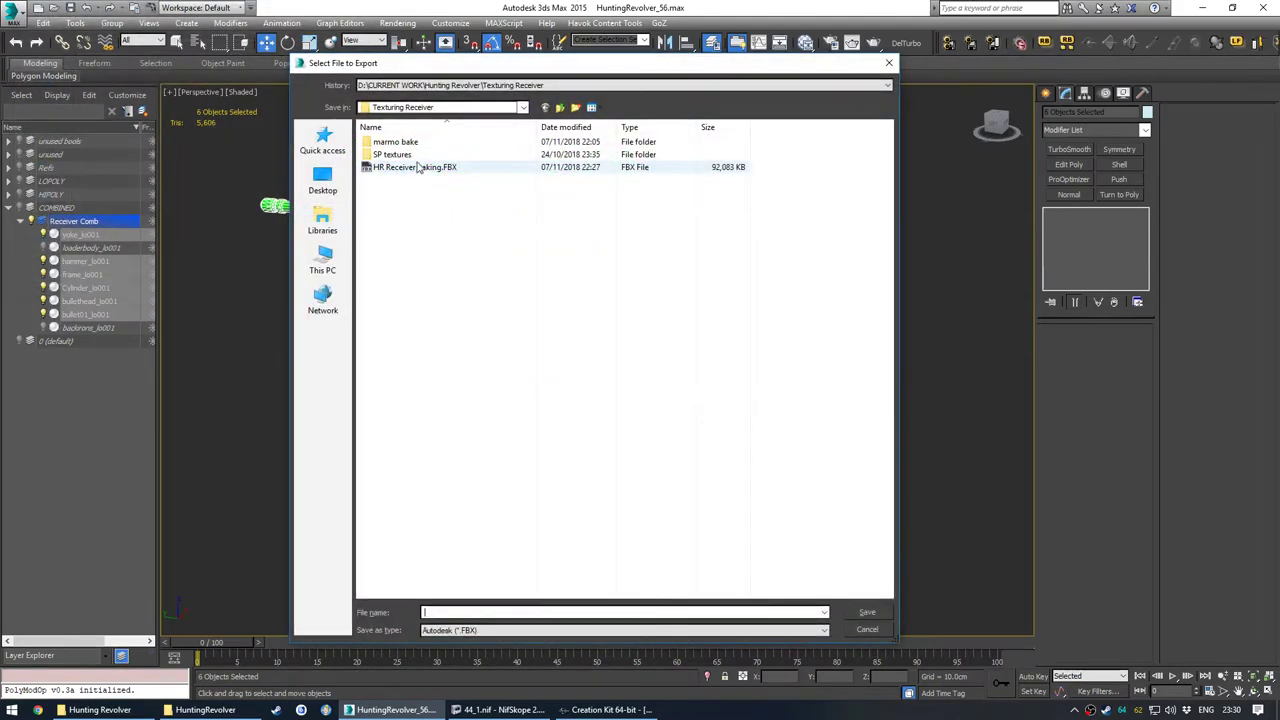
# Step: Export the selection for Fallout 4 in NIF format to the NIFs folder, overwriting HuntingRevolver Receiver.nif
pyautogui.click(545, 107)
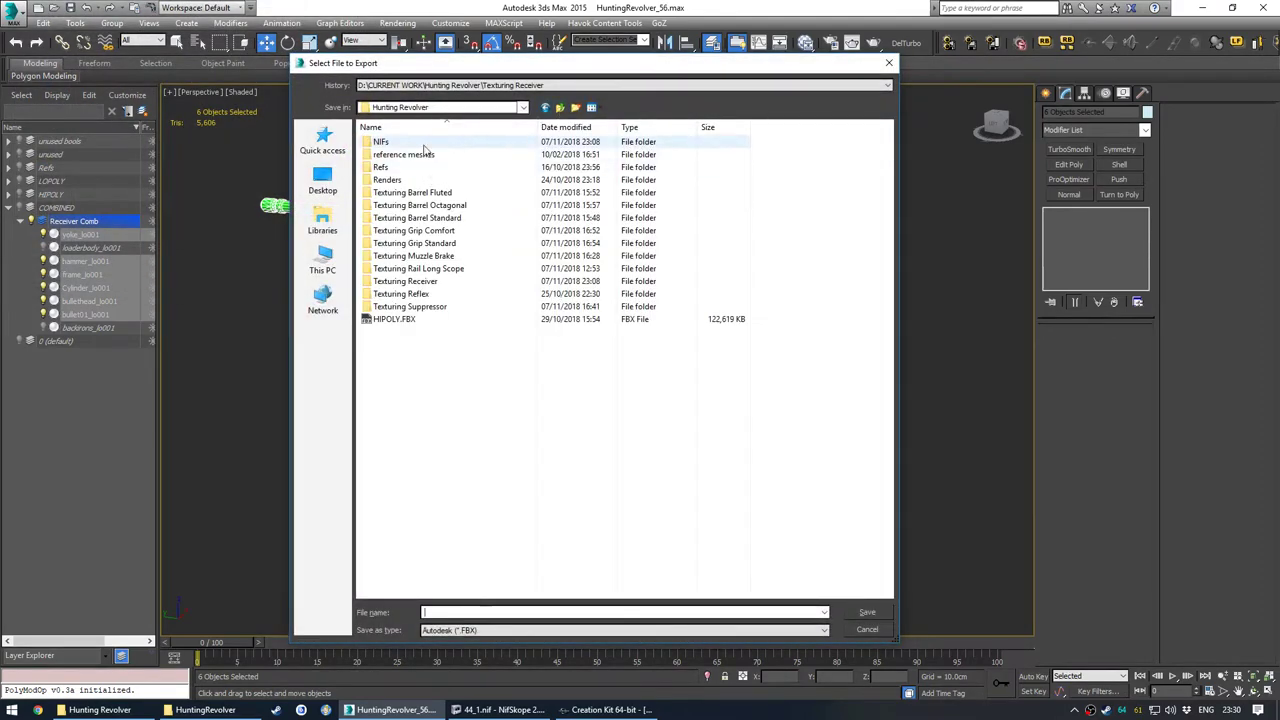
pyautogui.doubleClick(425, 145)
pyautogui.click(480, 630)
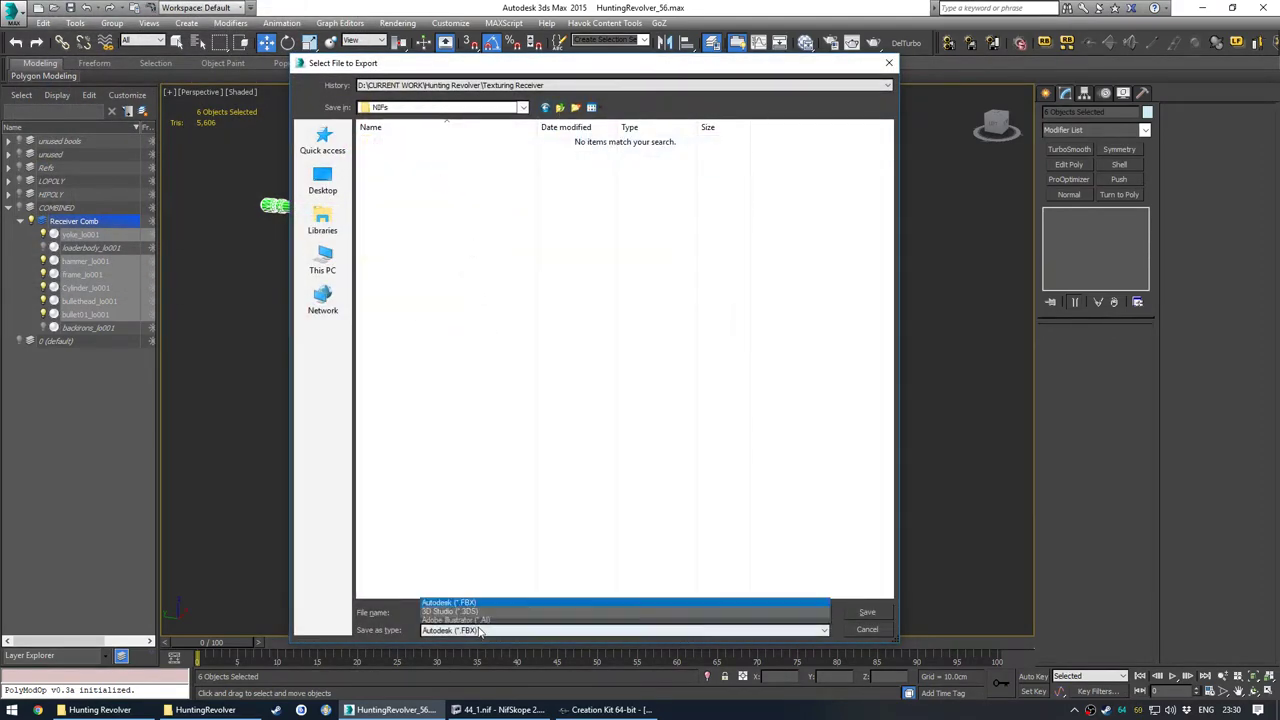
pyautogui.press('n')
pyautogui.click(549, 395)
pyautogui.doubleClick(454, 144)
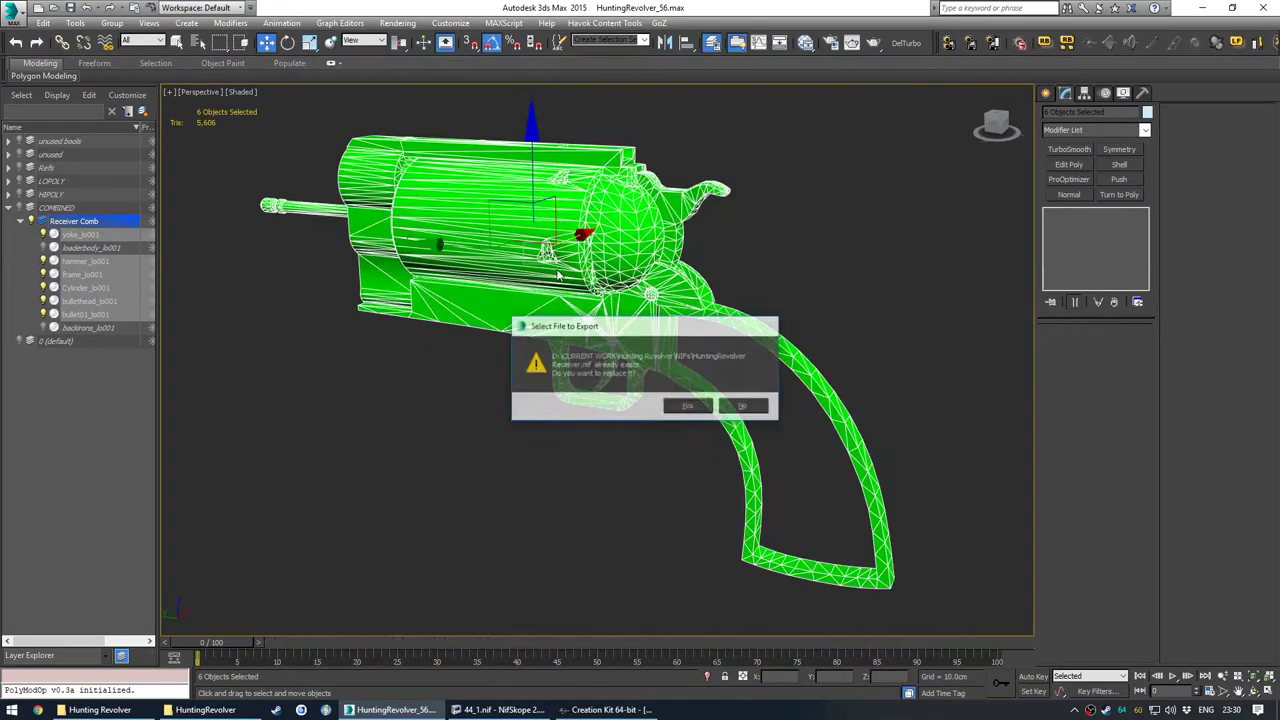
pyautogui.click(682, 406)
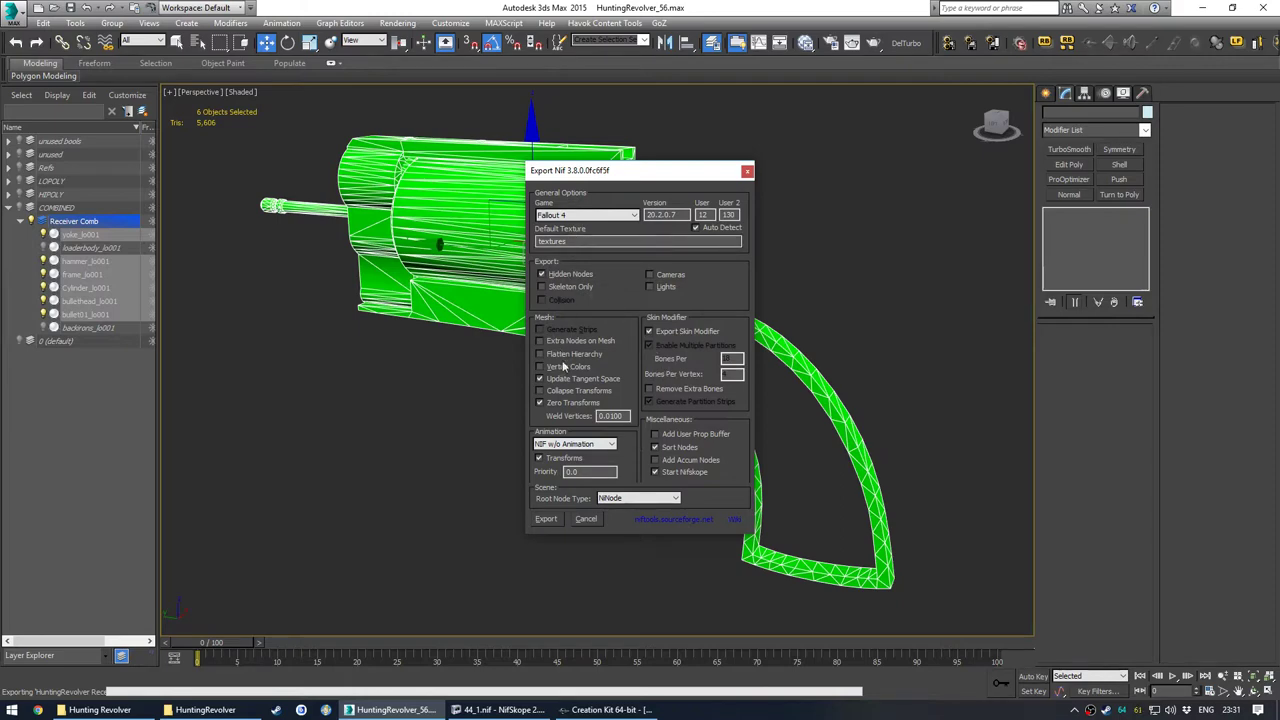
pyautogui.click(546, 518)
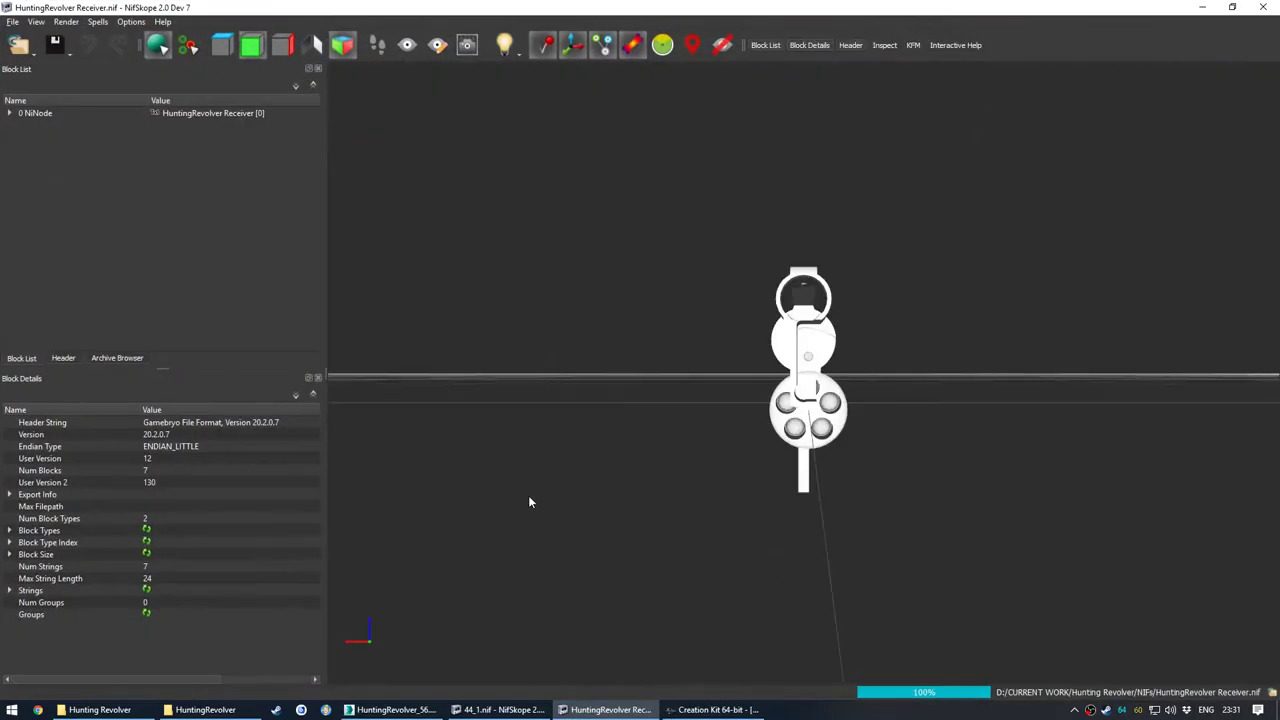
# Step: In NifSkope, examine the exported receiver from several angles, checking the positions of the cylinder and frame meshes
pyautogui.moveTo(528, 495)
pyautogui.mouseDown()
pyautogui.moveTo(603, 474)
pyautogui.moveTo(532, 494)
pyautogui.mouseUp()
pyautogui.moveTo(592, 398); pyautogui.dragTo(534, 380, button='middle')
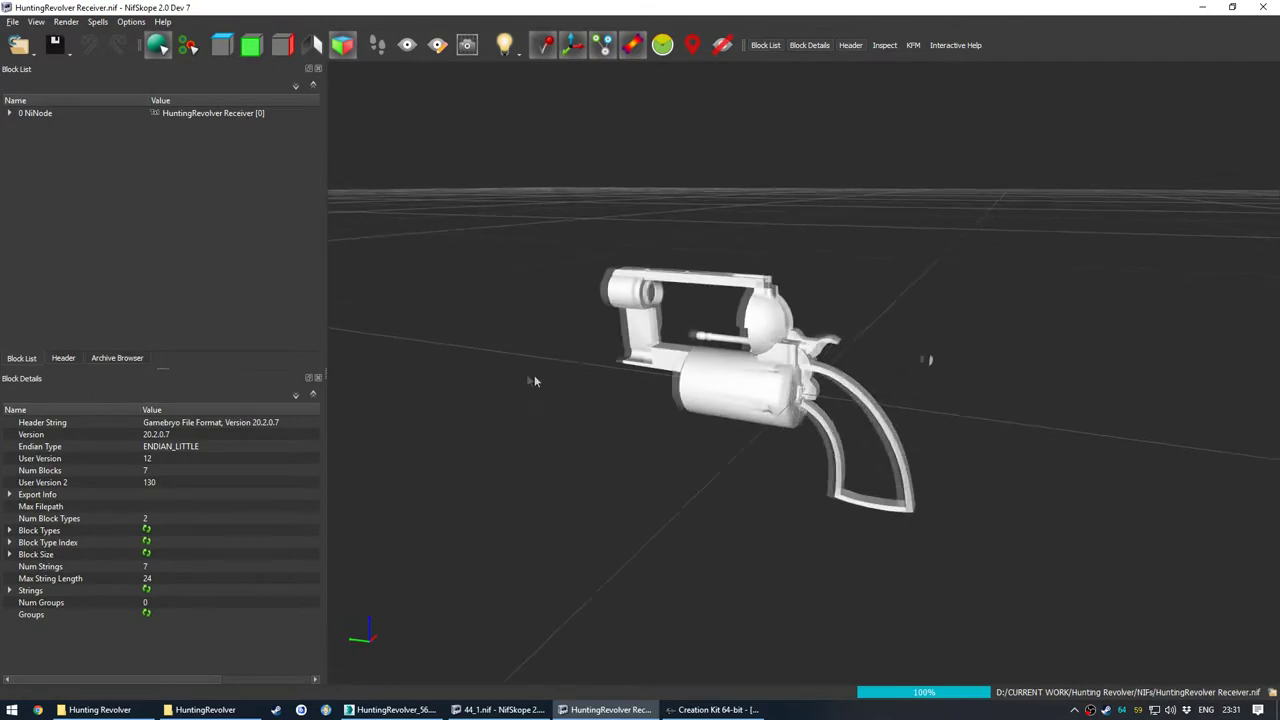
pyautogui.scroll(6, 780, 420)
pyautogui.moveTo(808, 426); pyautogui.dragTo(760, 415)
pyautogui.click(684, 377)
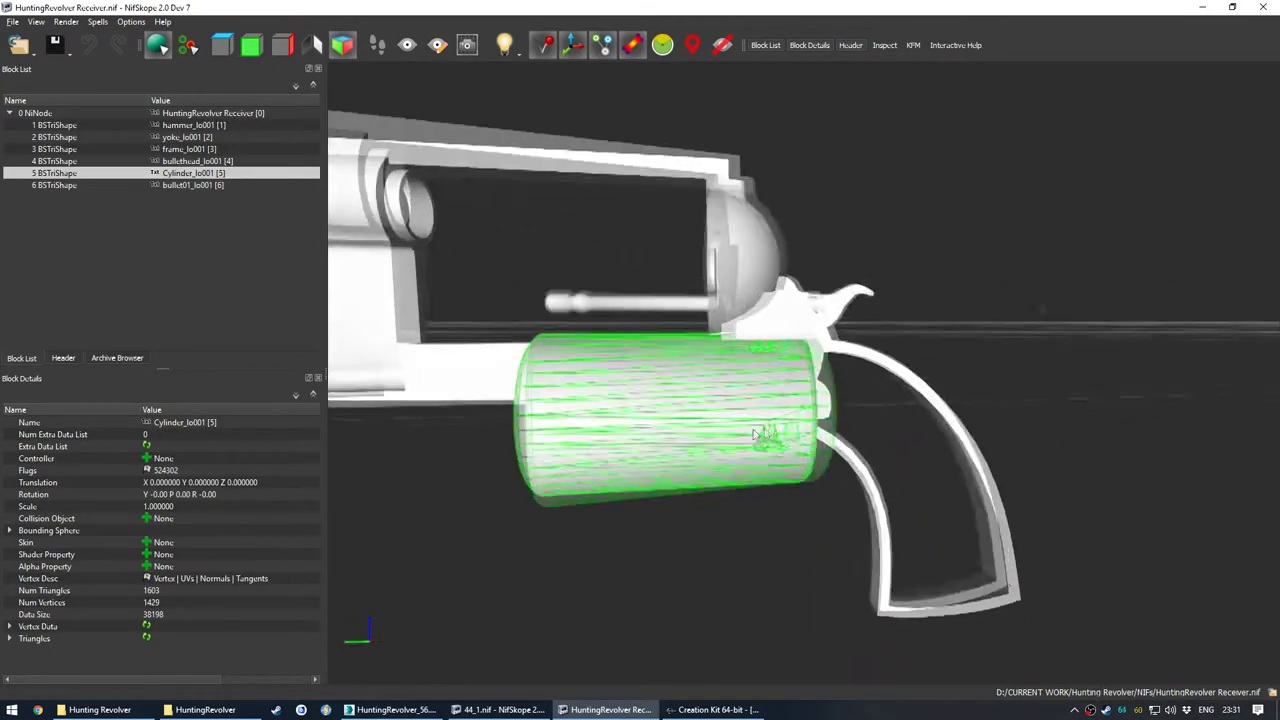
pyautogui.moveTo(640, 420); pyautogui.dragTo(680, 451)
pyautogui.click(706, 301)
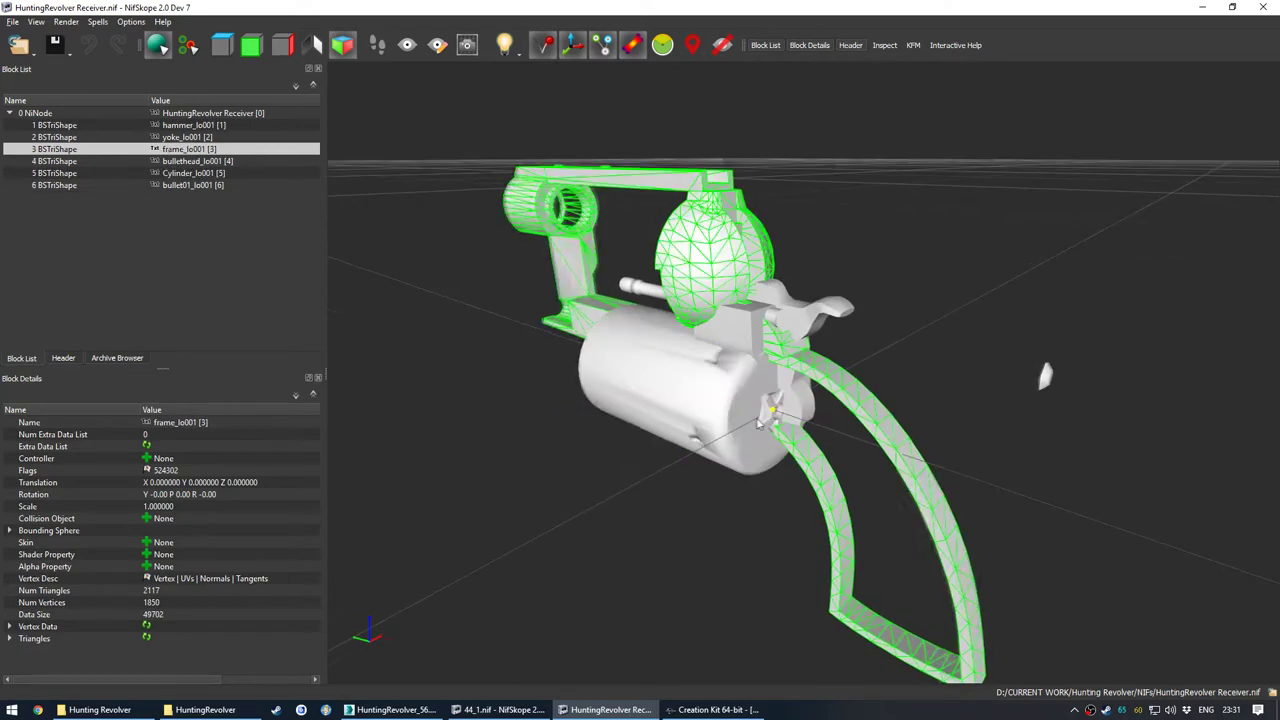
# Step: Shift the Cylinder_lo001 shape along negative X through its transform to separate it from the frame
pyautogui.moveTo(776, 420); pyautogui.dragTo(726, 417)
pyautogui.rightClick(771, 406)
pyautogui.moveTo(857, 538)
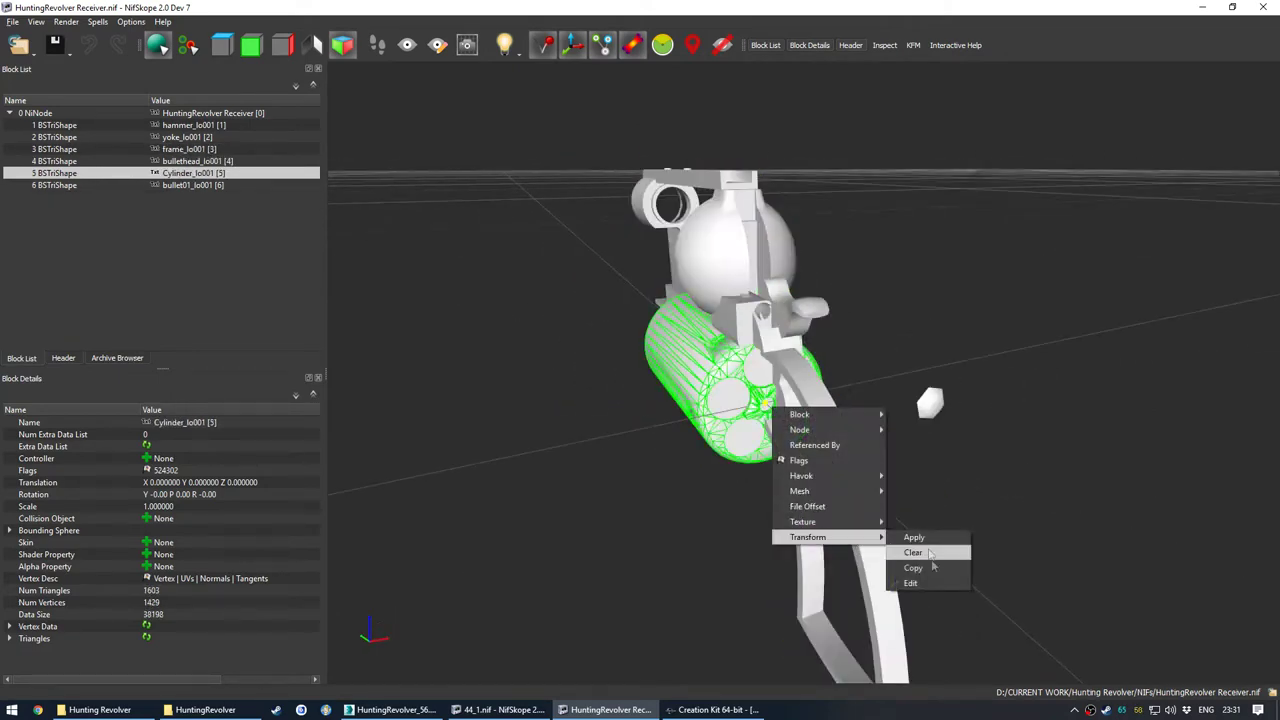
pyautogui.click(905, 587)
pyautogui.scroll(1, 522, 226)
pyautogui.scroll(-6, 522, 226)
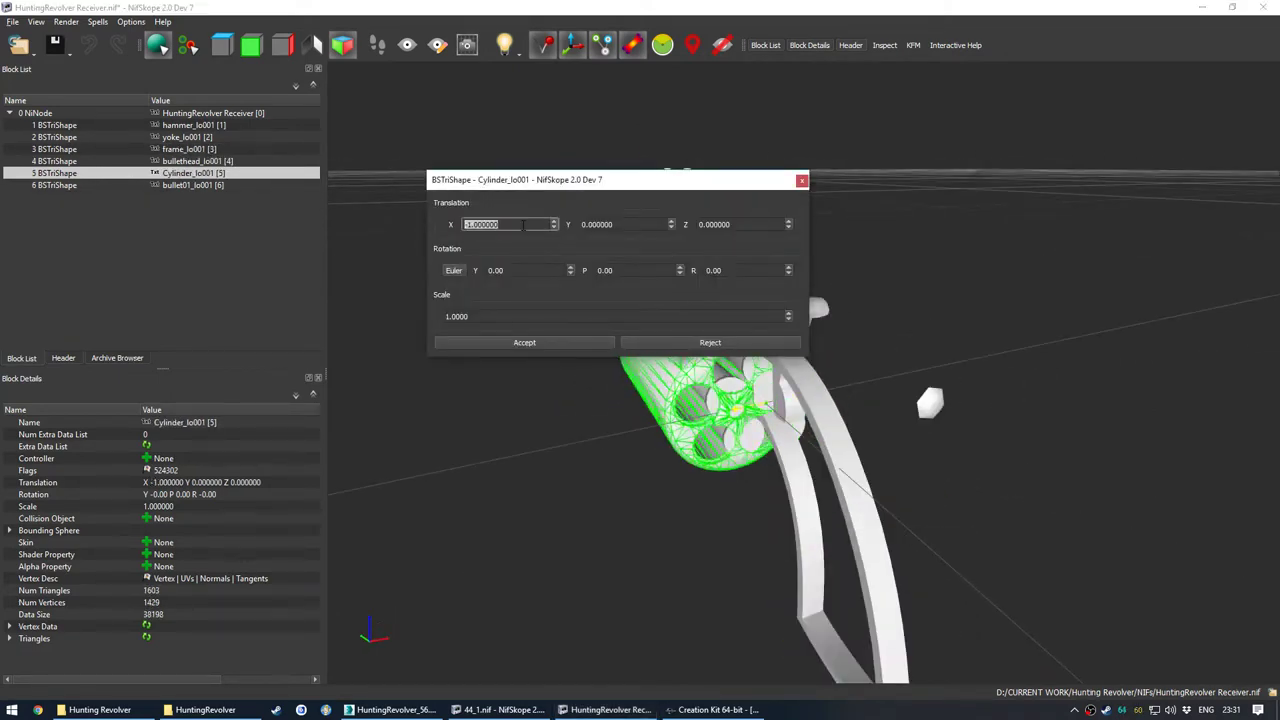
pyautogui.click(524, 342)
# Step: Set the X translation of the frame_lo001 shape to 11
pyautogui.click(795, 363)
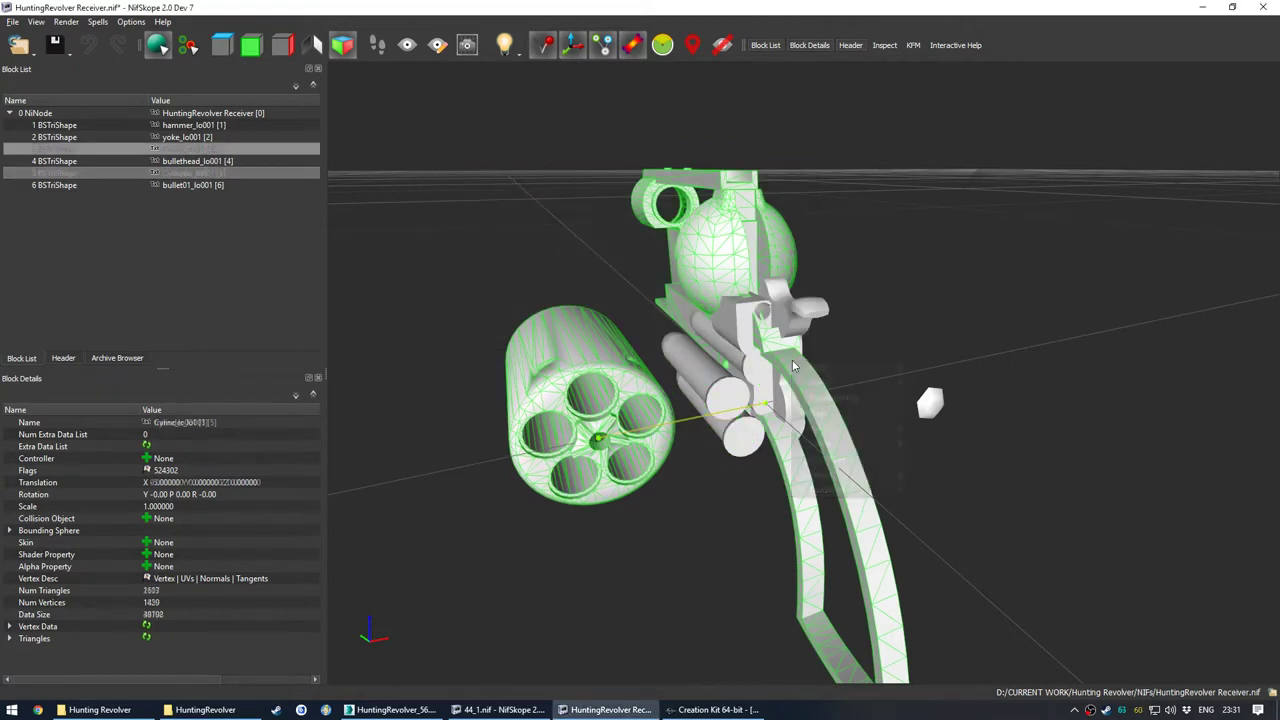
pyautogui.rightClick(795, 363)
pyautogui.moveTo(860, 494)
pyautogui.click(945, 531)
pyautogui.click(522, 226)
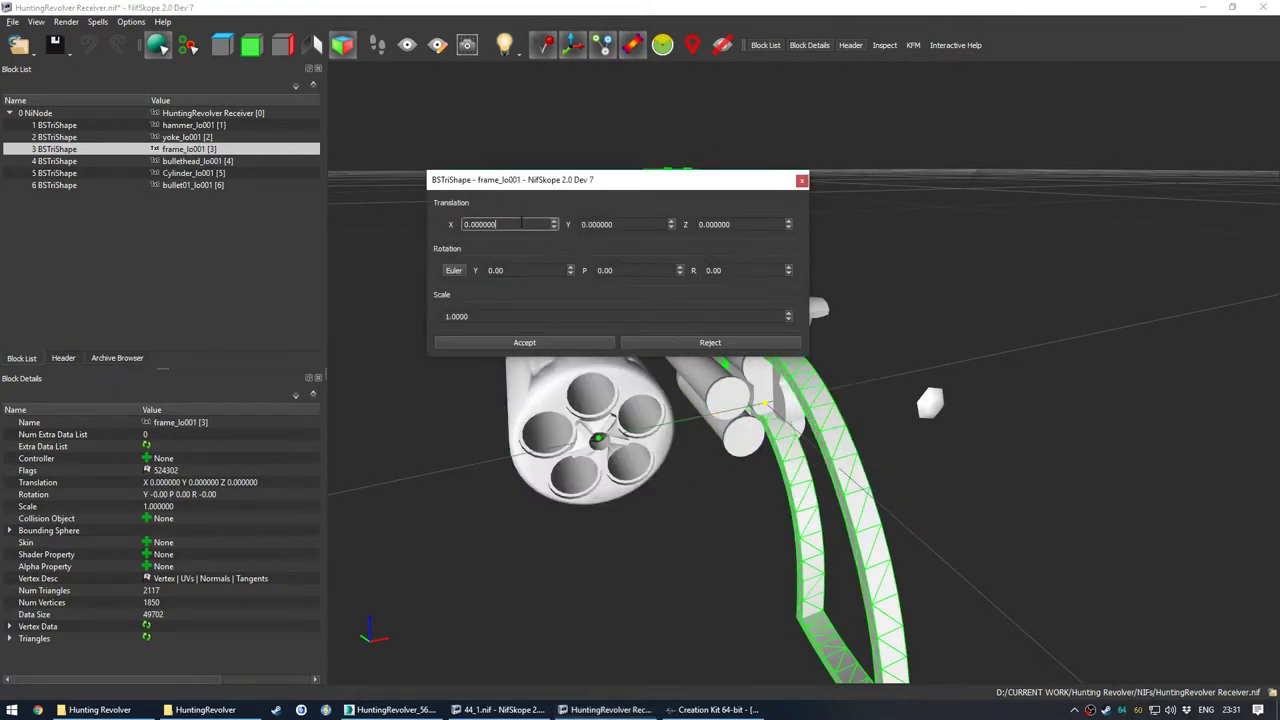
pyautogui.scroll(10, 522, 226)
pyautogui.scroll(1, 524, 228)
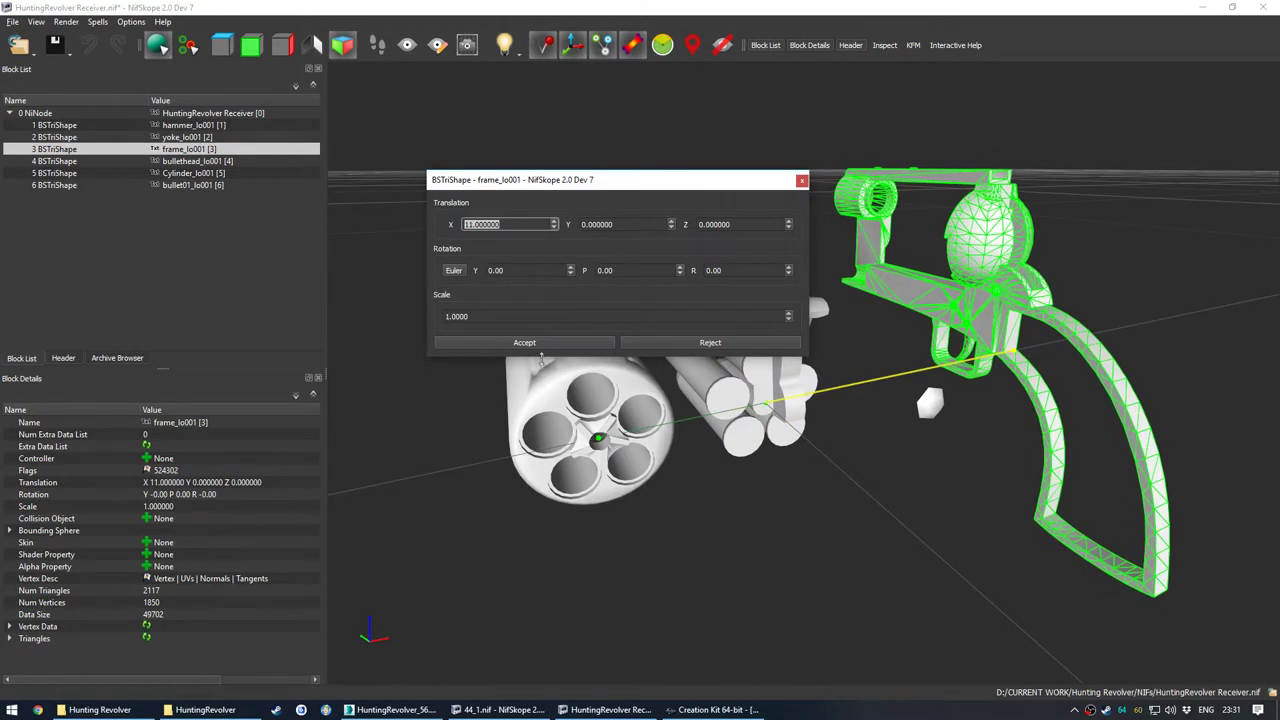
pyautogui.click(540, 345)
# Step: Compare the separated frame and hammer parts in NifSkope with the assembled revolver meshes in 3ds Max
pyautogui.moveTo(686, 303); pyautogui.dragTo(752, 348)
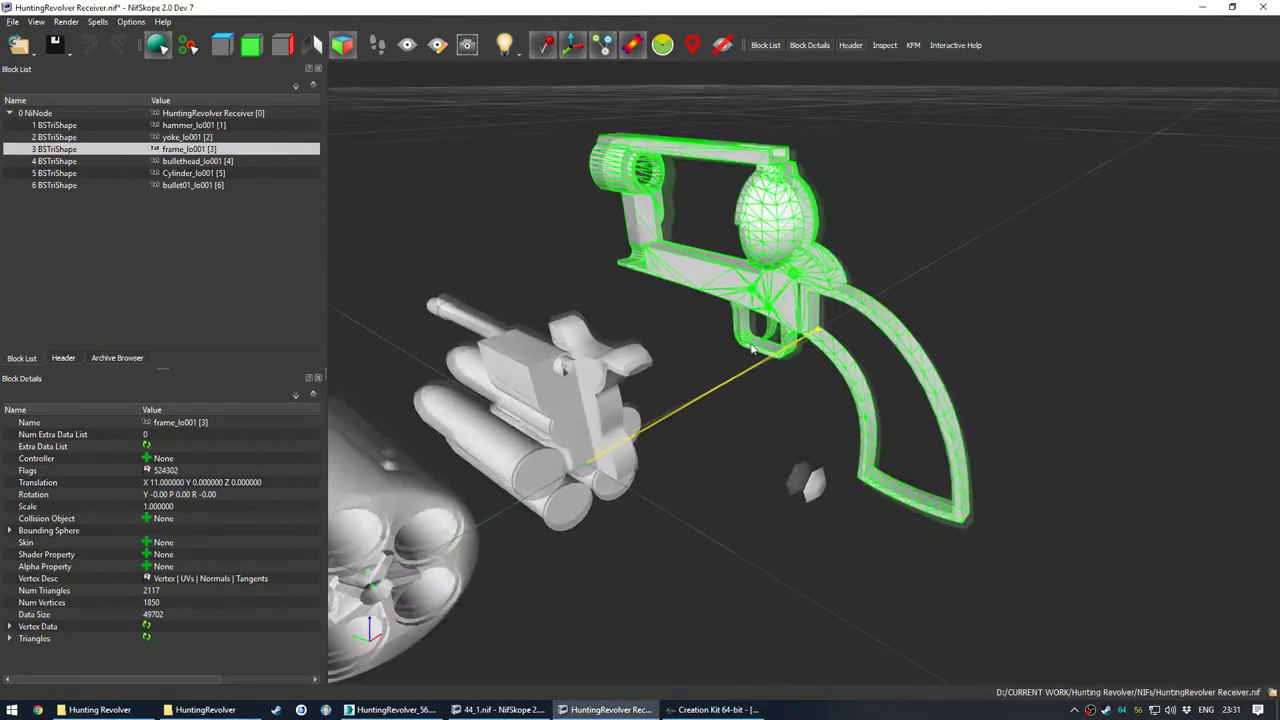
pyautogui.click(818, 332)
pyautogui.click(819, 332)
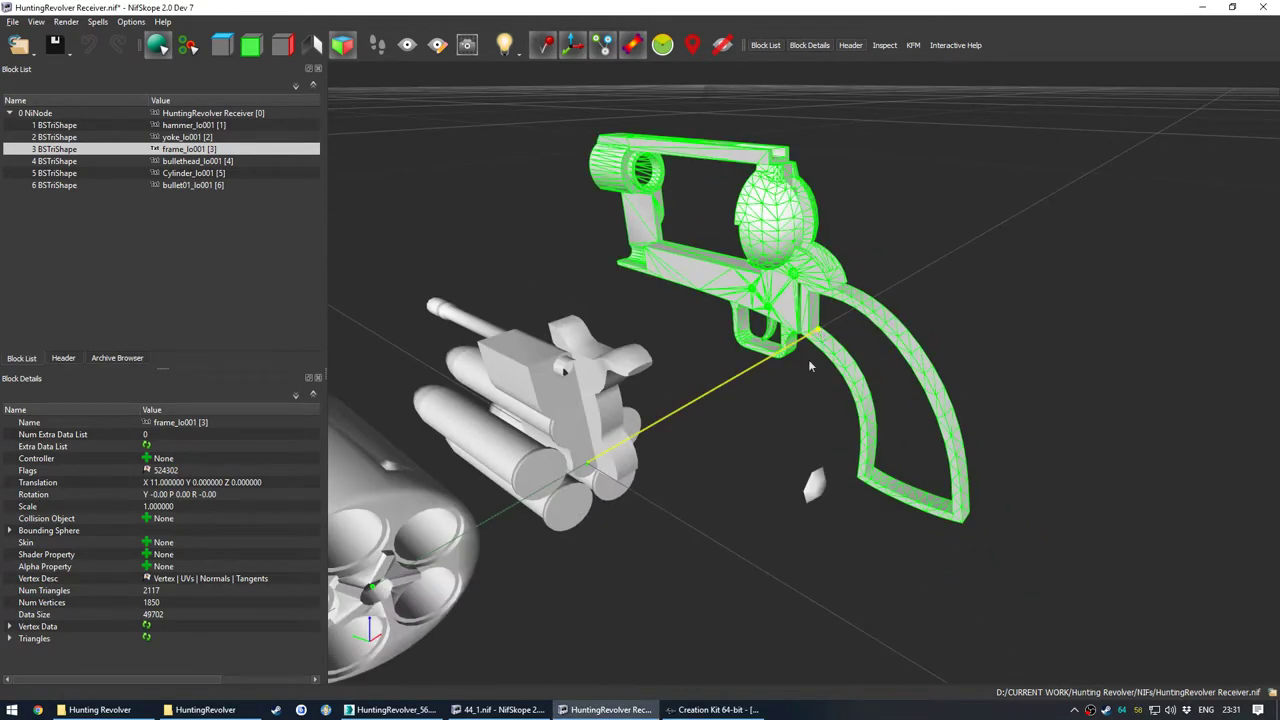
pyautogui.click(417, 705)
pyautogui.scroll(3, 672, 382)
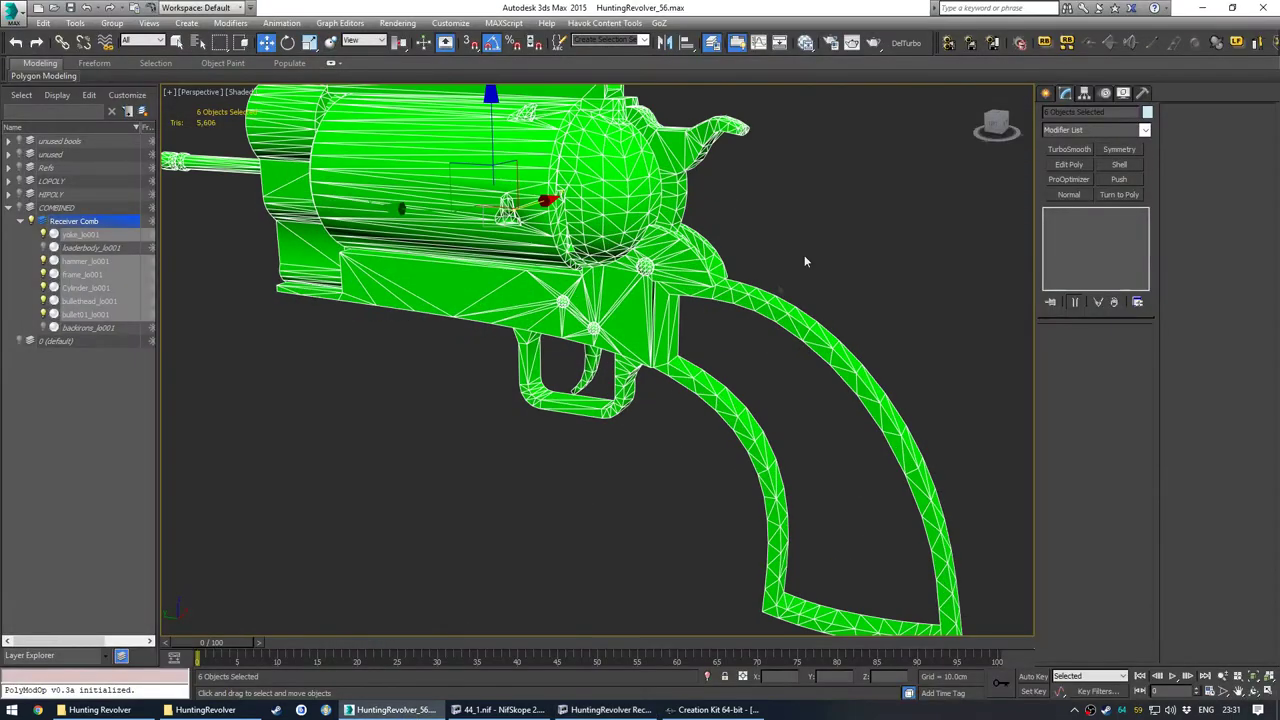
pyautogui.click(808, 262)
pyautogui.keyDown('alt'); pyautogui.moveTo(692, 343); pyautogui.dragTo(780, 360, button='middle'); pyautogui.keyUp('alt')
pyautogui.hotkey('alt', 'Tab')
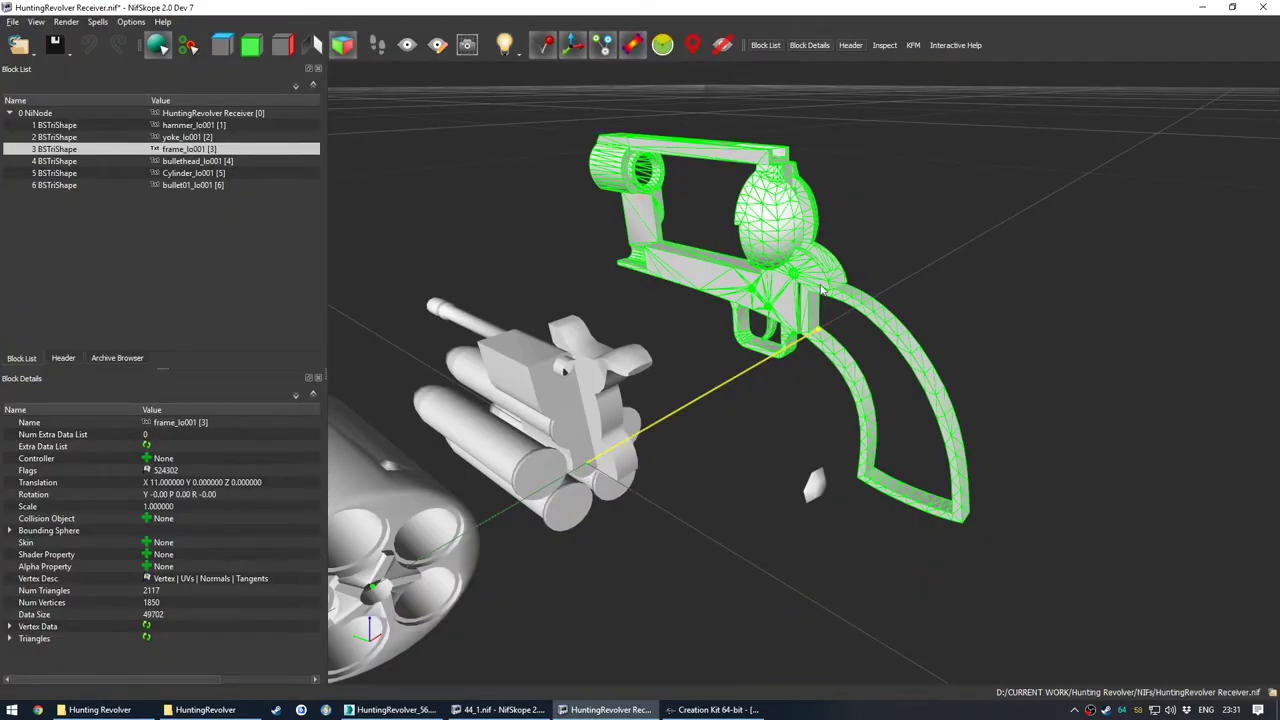
pyautogui.moveTo(751, 366); pyautogui.dragTo(729, 413)
pyautogui.click(647, 374)
pyautogui.hotkey('alt', 'Tab')
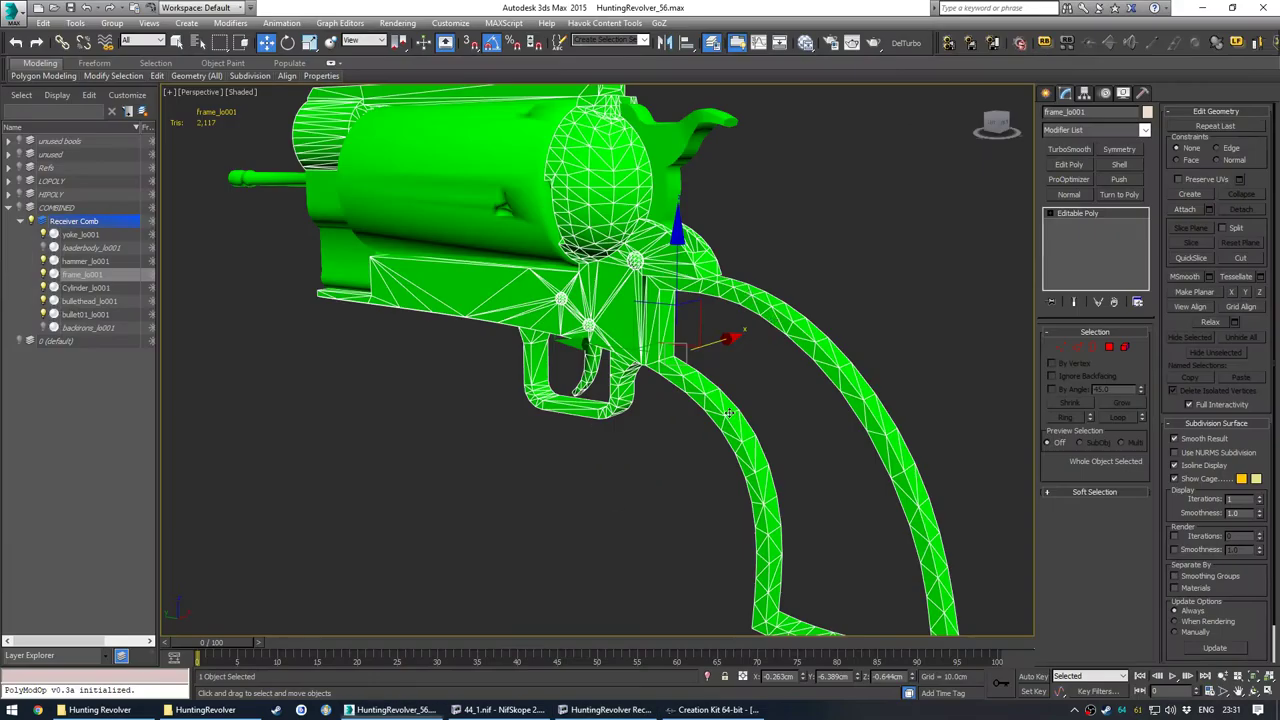
# Step: Isolate the hammer_lo001 mesh in 3ds Max and compare its shape with the exported hammer in NifSkope
pyautogui.click(676, 170)
pyautogui.hotkey('alt', 'q')
pyautogui.keyDown('alt'); pyautogui.moveTo(727, 316); pyautogui.dragTo(677, 380, button='middle'); pyautogui.keyUp('alt')
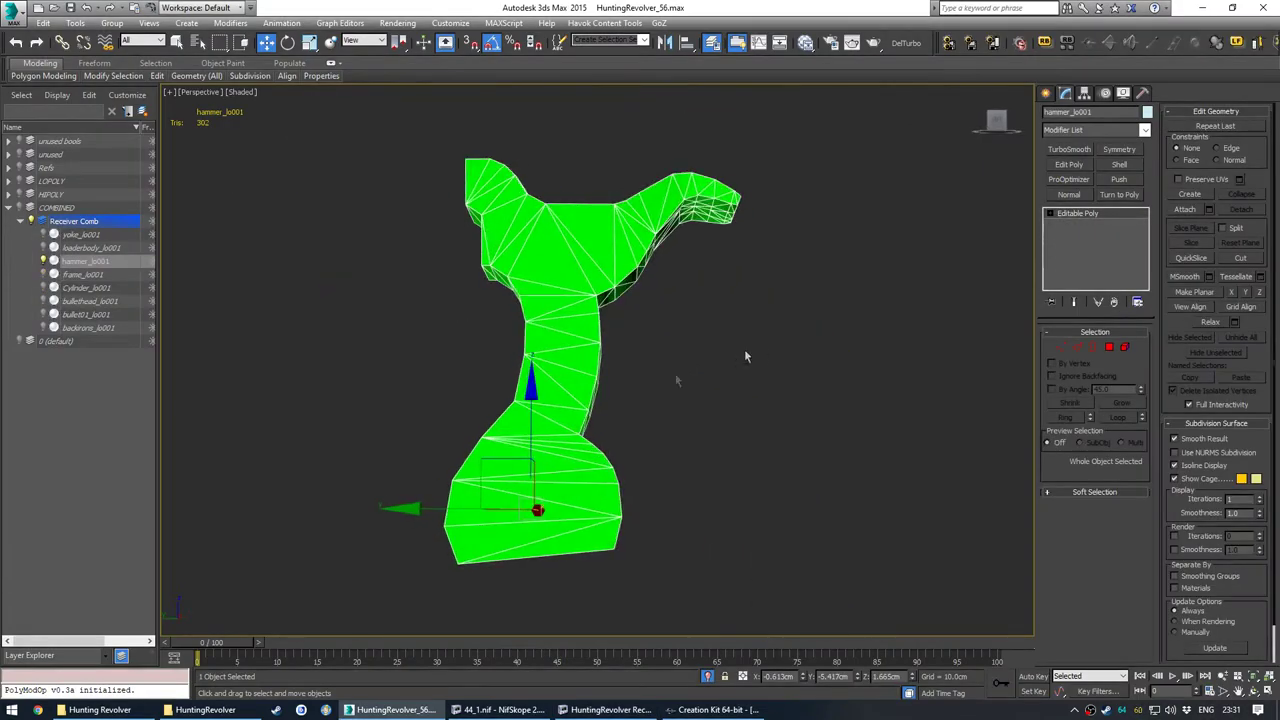
pyautogui.hotkey('alt', 'Tab')
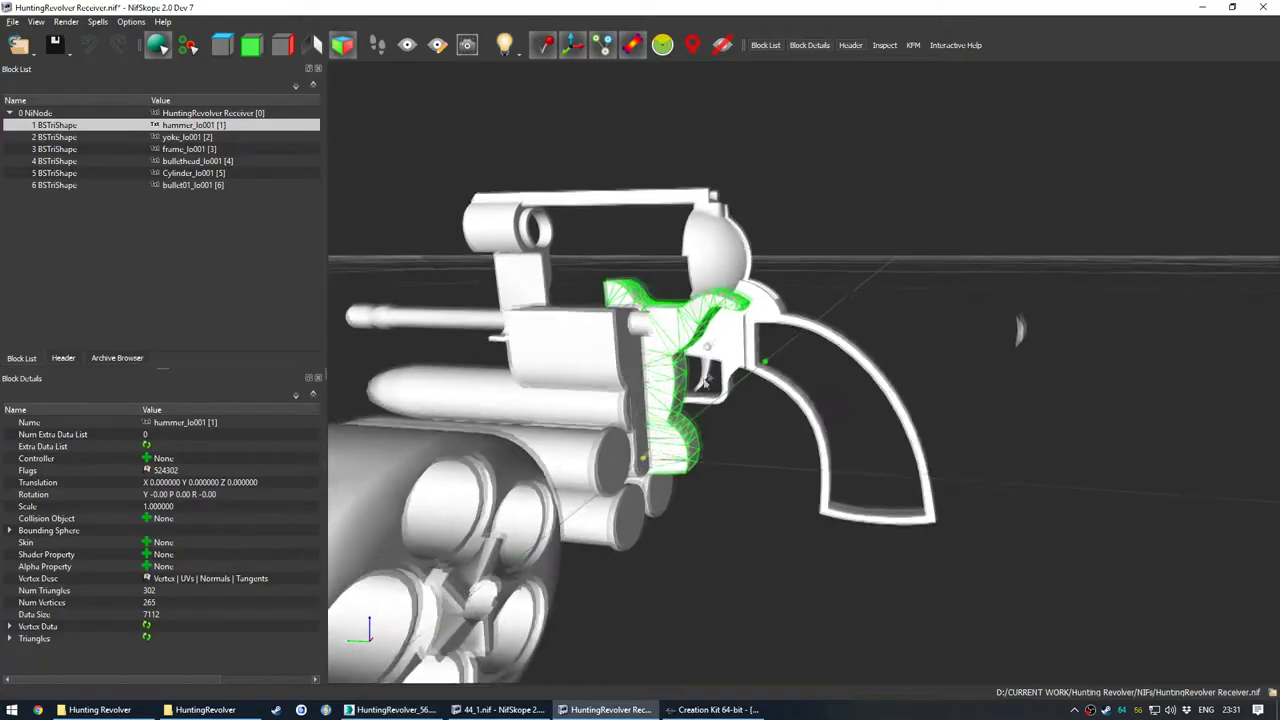
pyautogui.moveTo(703, 383); pyautogui.dragTo(770, 430)
pyautogui.hotkey('alt', 'Tab')
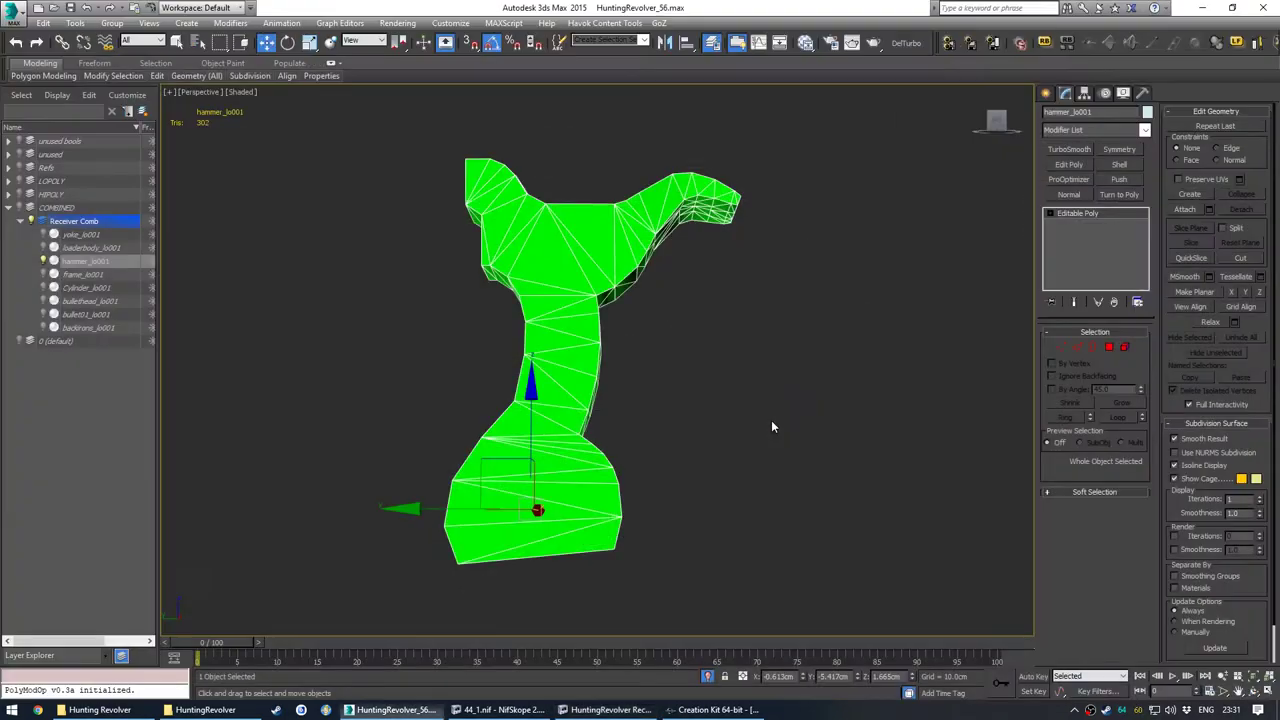
# Step: Exit the hammer's isolation, select all visible receiver meshes and export them again over HuntingRevolver Receiver.nif
pyautogui.click(714, 323)
pyautogui.hotkey('alt', 'q')
pyautogui.scroll(-2, 674, 365)
pyautogui.hotkey('ctrl', 'a')
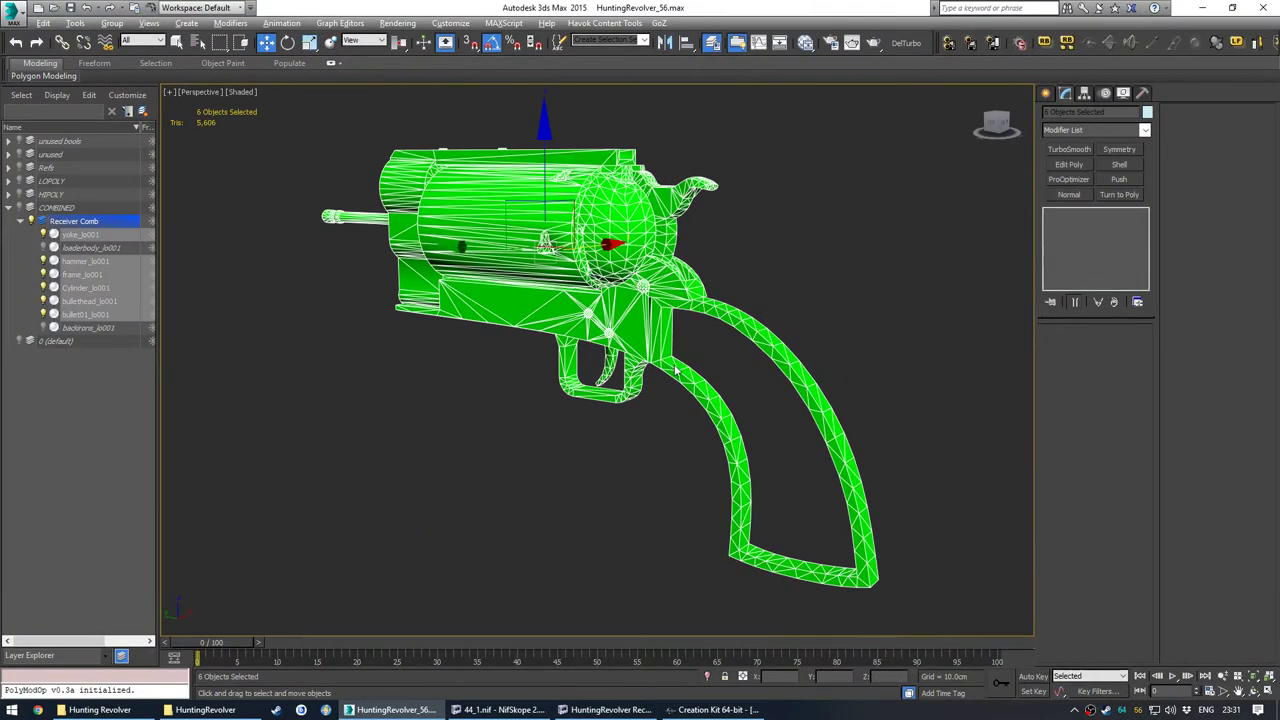
pyautogui.hotkey('ctrl', 'e')
pyautogui.doubleClick(471, 146)
pyautogui.click(688, 406)
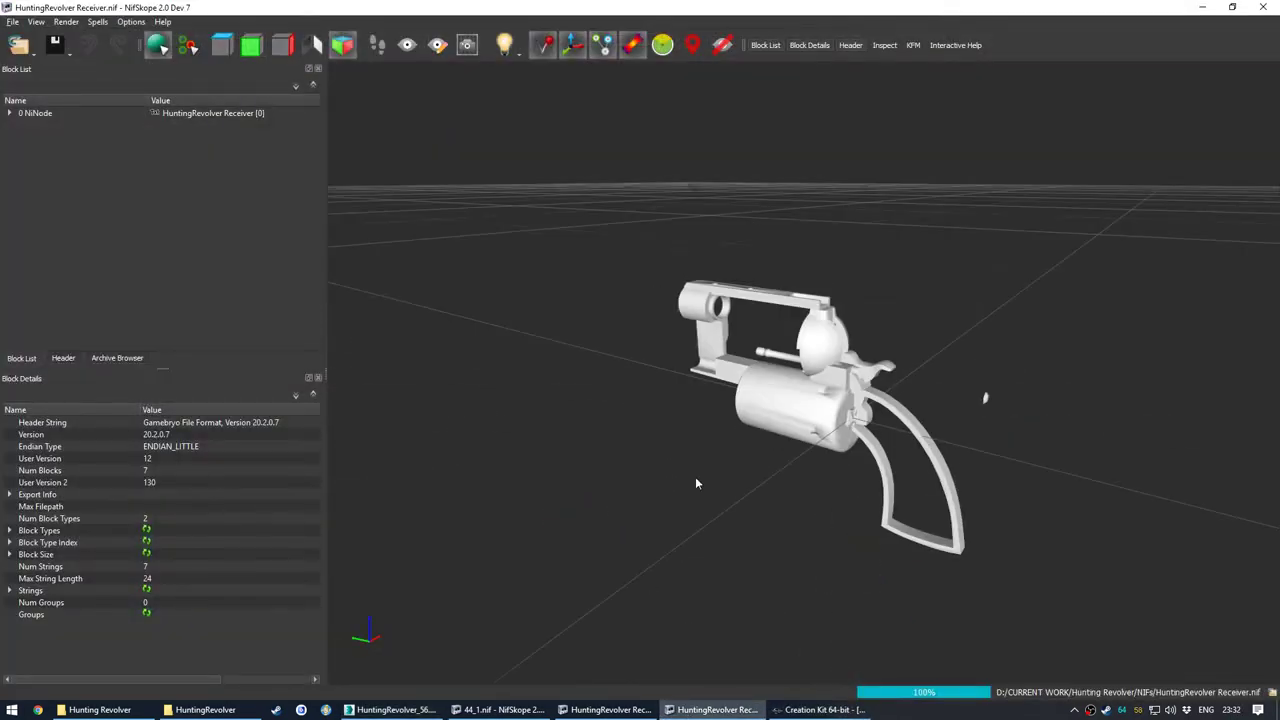
# Step: Inspect the re-exported receiver in NifSkope and close the earlier window with the shifted parts, discarding its changes
pyautogui.moveTo(726, 430); pyautogui.dragTo(706, 416, button='middle')
pyautogui.scroll(3, 706, 416)
pyautogui.moveTo(725, 520); pyautogui.dragTo(670, 586)
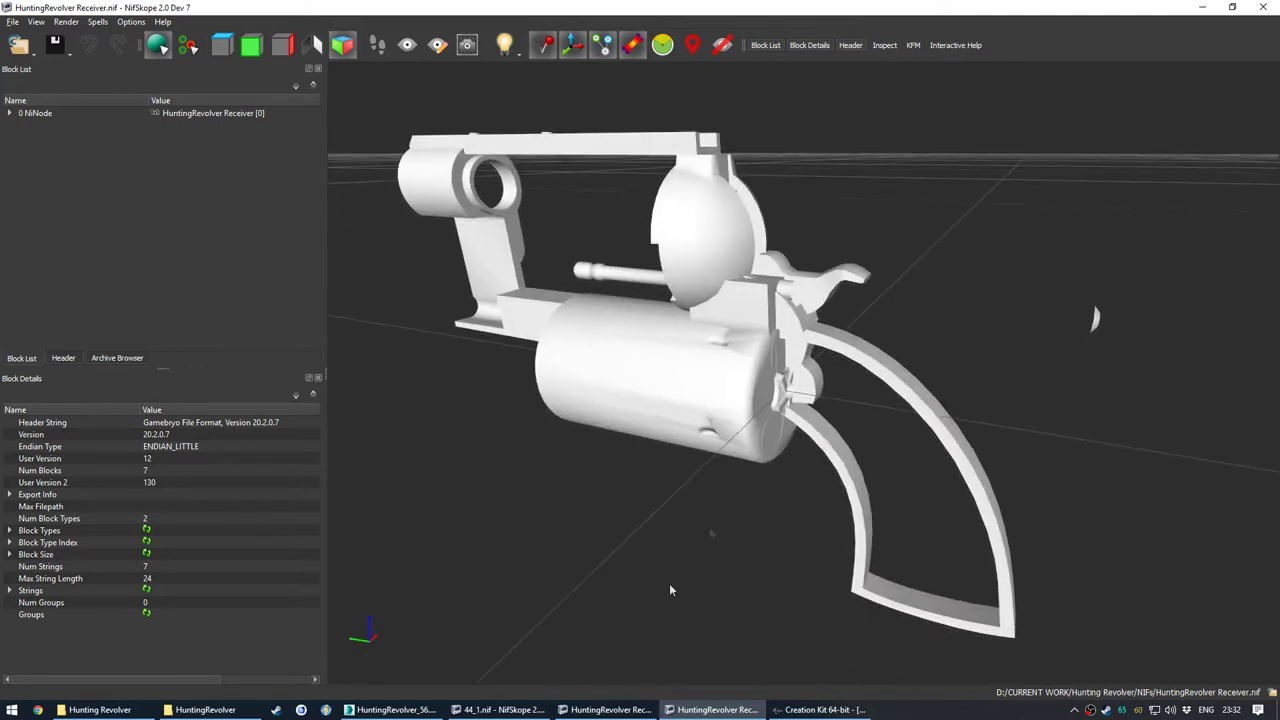
pyautogui.click(607, 709)
pyautogui.click(789, 533)
pyautogui.click(1264, 7)
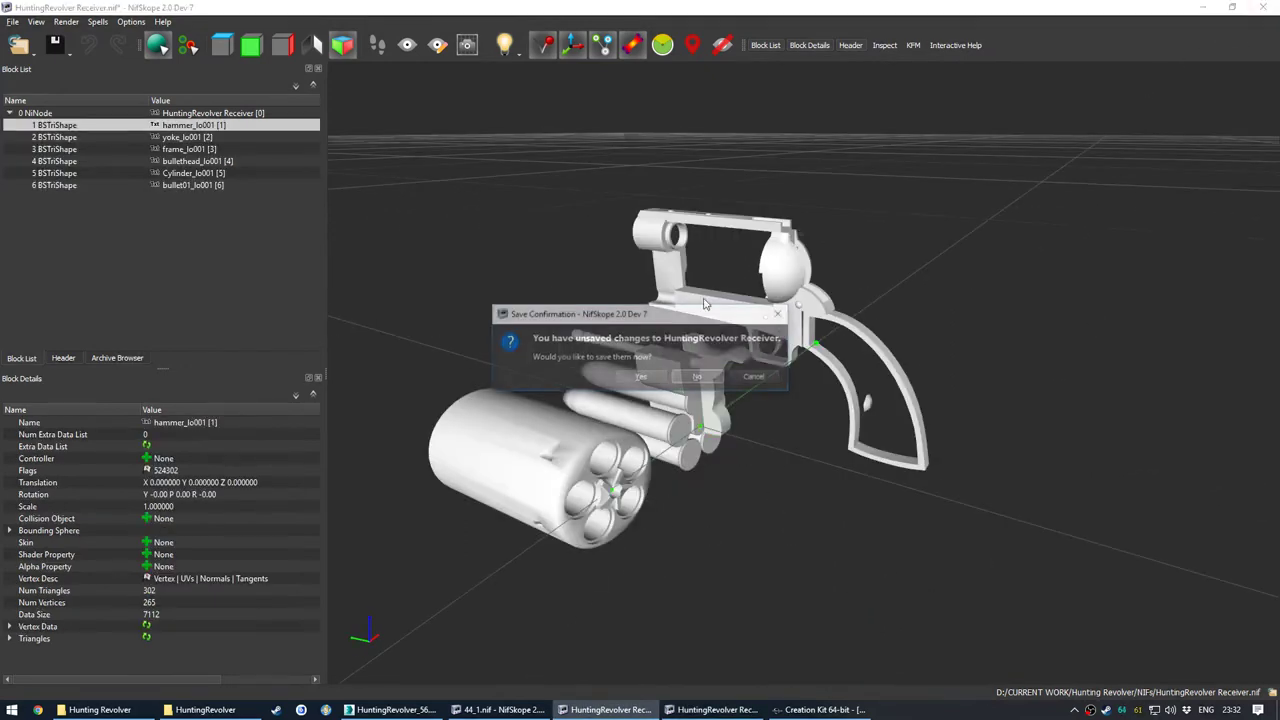
pyautogui.click(712, 375)
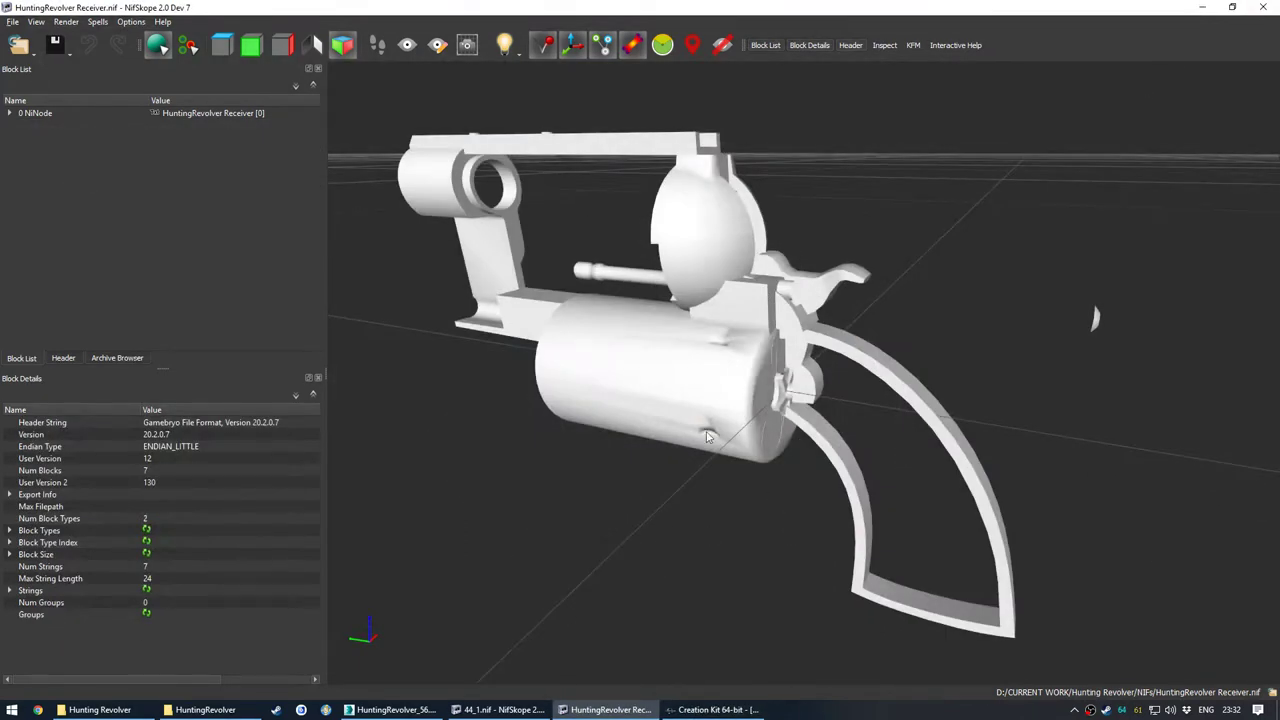
# Step: In 3ds Max, export the selected meshes for Fallout 4 over HuntingRevolver Receiver.nif with the animation Transforms option turned off
pyautogui.click(390, 709)
pyautogui.hotkey('ctrl', 'e')
pyautogui.doubleClick(451, 146)
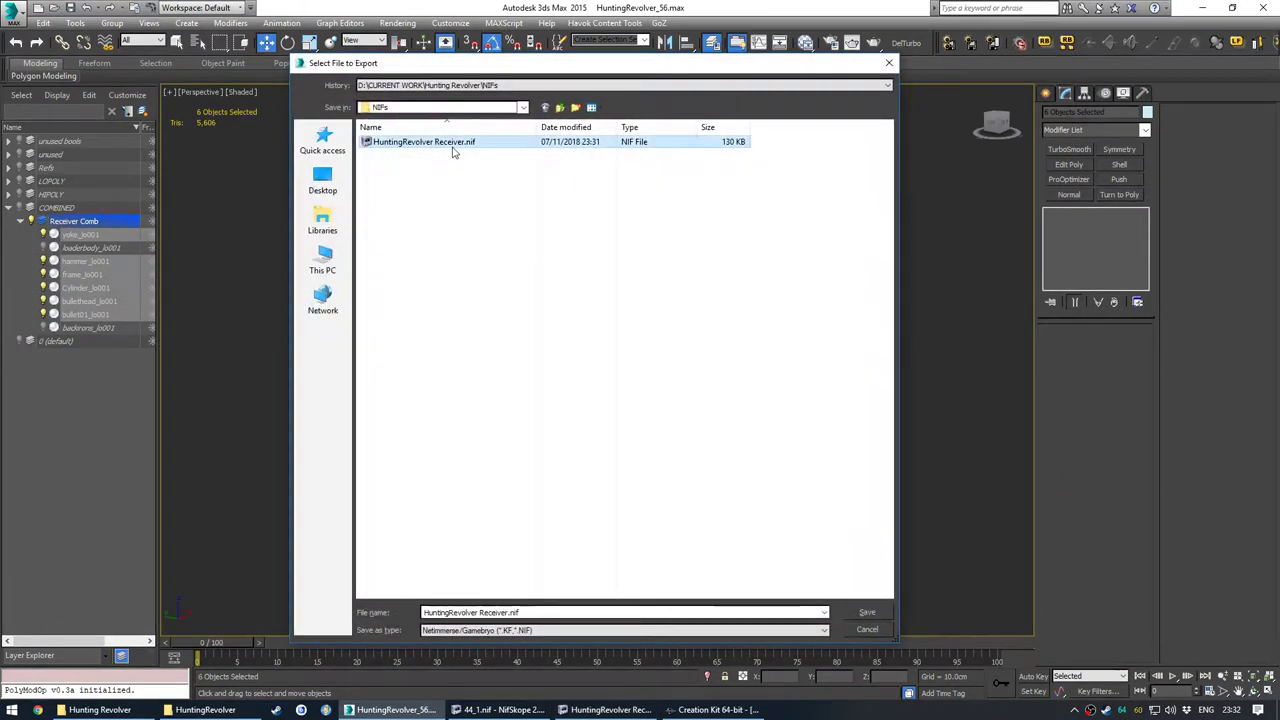
pyautogui.press('y')
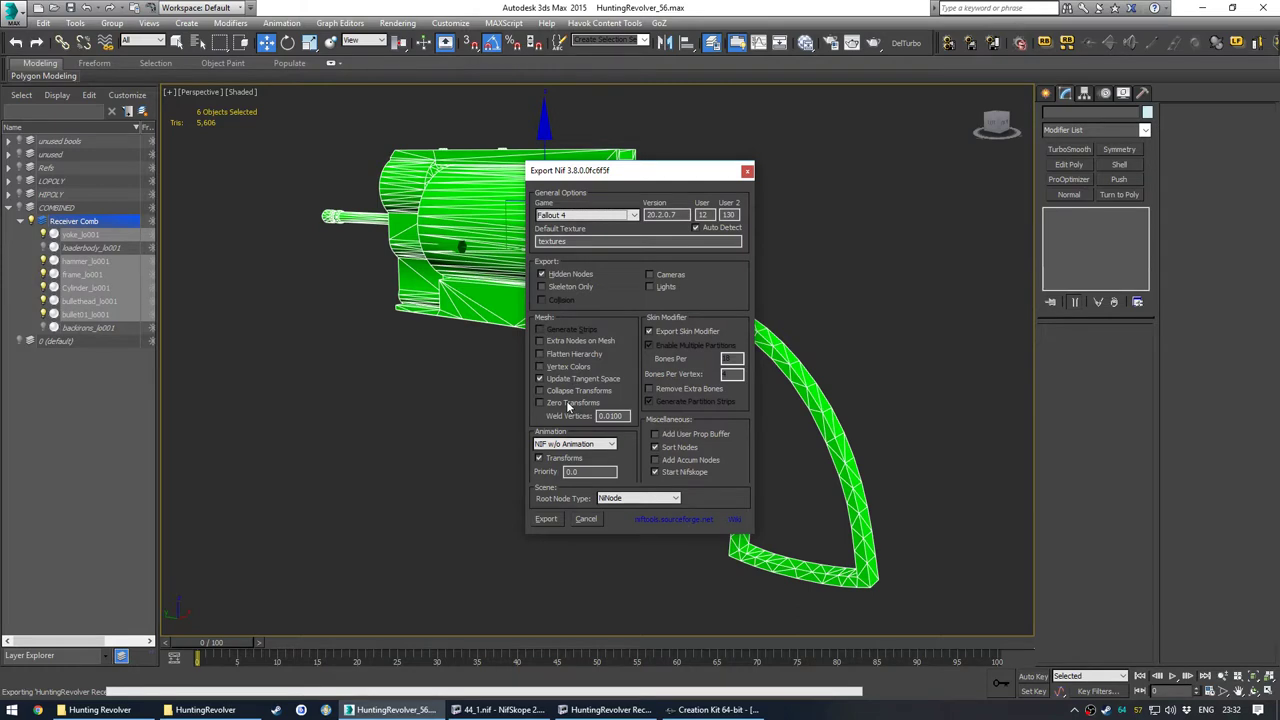
pyautogui.click(556, 459)
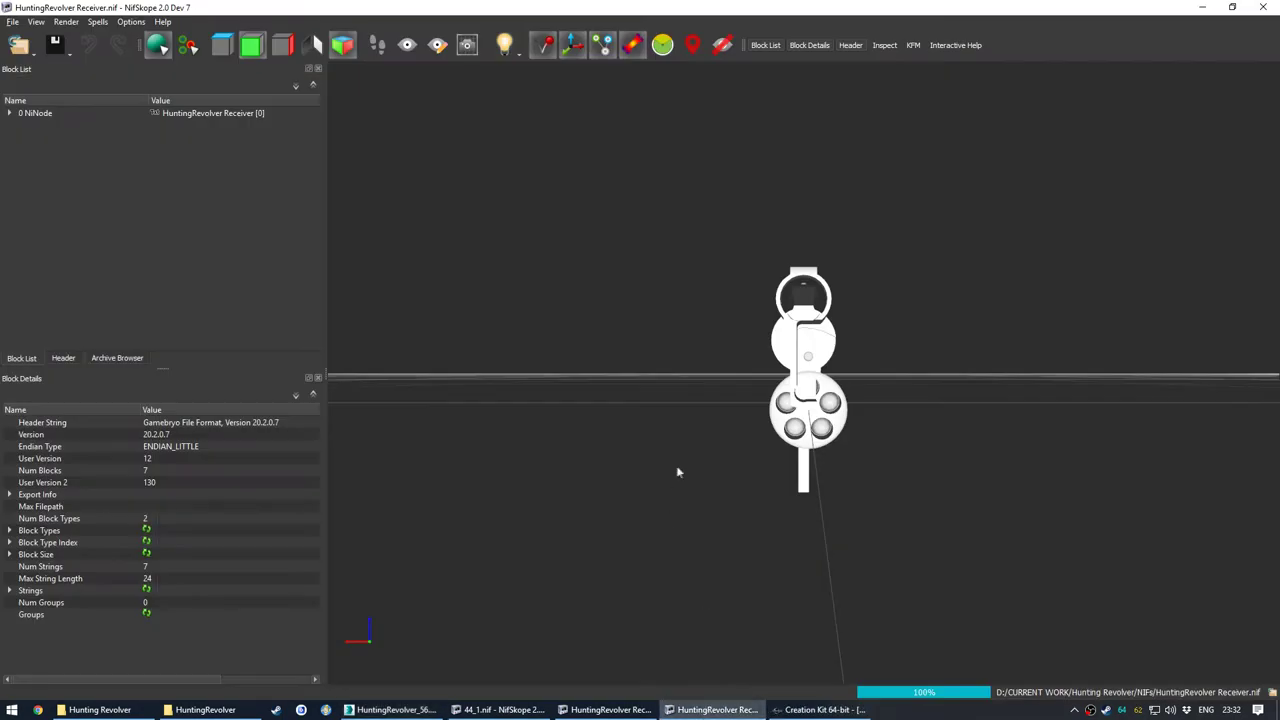
# Step: In NifSkope, examine the newly exported receiver from several angles for the placement of its cylinder and frame
pyautogui.moveTo(677, 471); pyautogui.dragTo(528, 512)
pyautogui.moveTo(800, 475); pyautogui.dragTo(758, 458, button='middle')
pyautogui.scroll(5, 790, 438)
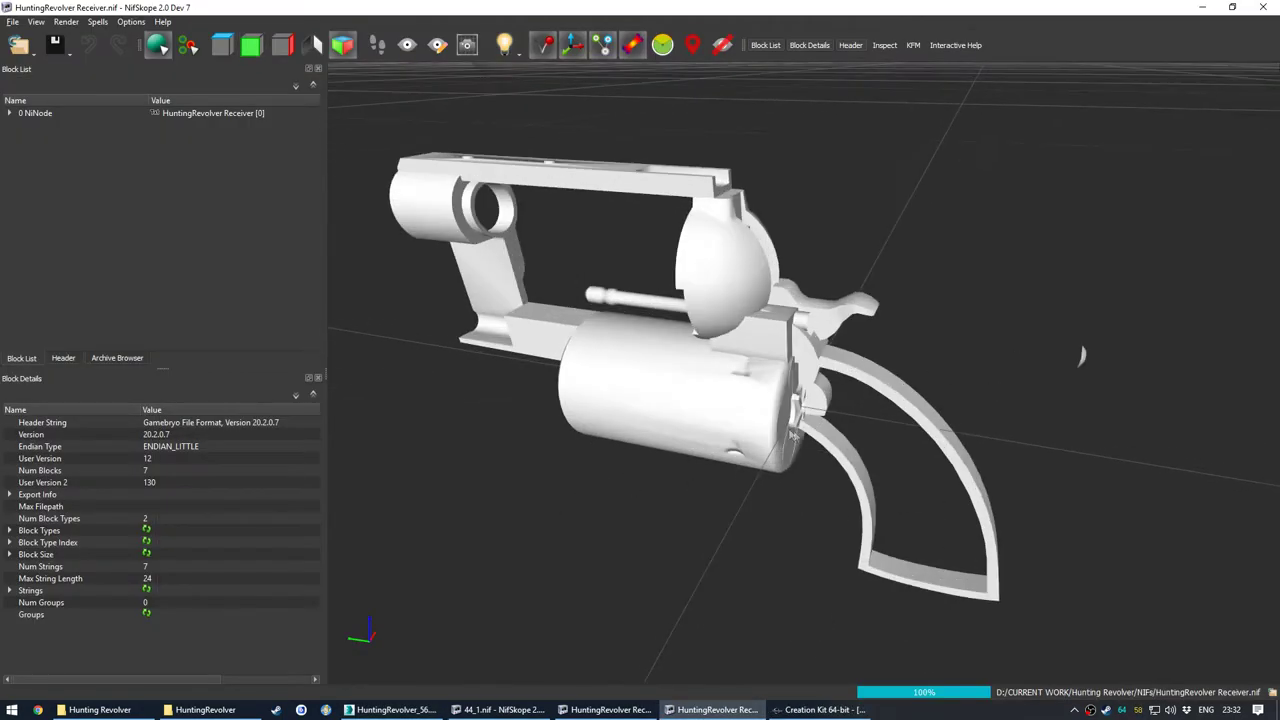
pyautogui.moveTo(793, 436); pyautogui.dragTo(817, 460)
pyautogui.moveTo(817, 460); pyautogui.dragTo(772, 420, button='middle')
pyautogui.moveTo(772, 420)
pyautogui.mouseDown()
pyautogui.moveTo(740, 402)
pyautogui.moveTo(759, 414)
pyautogui.mouseUp()
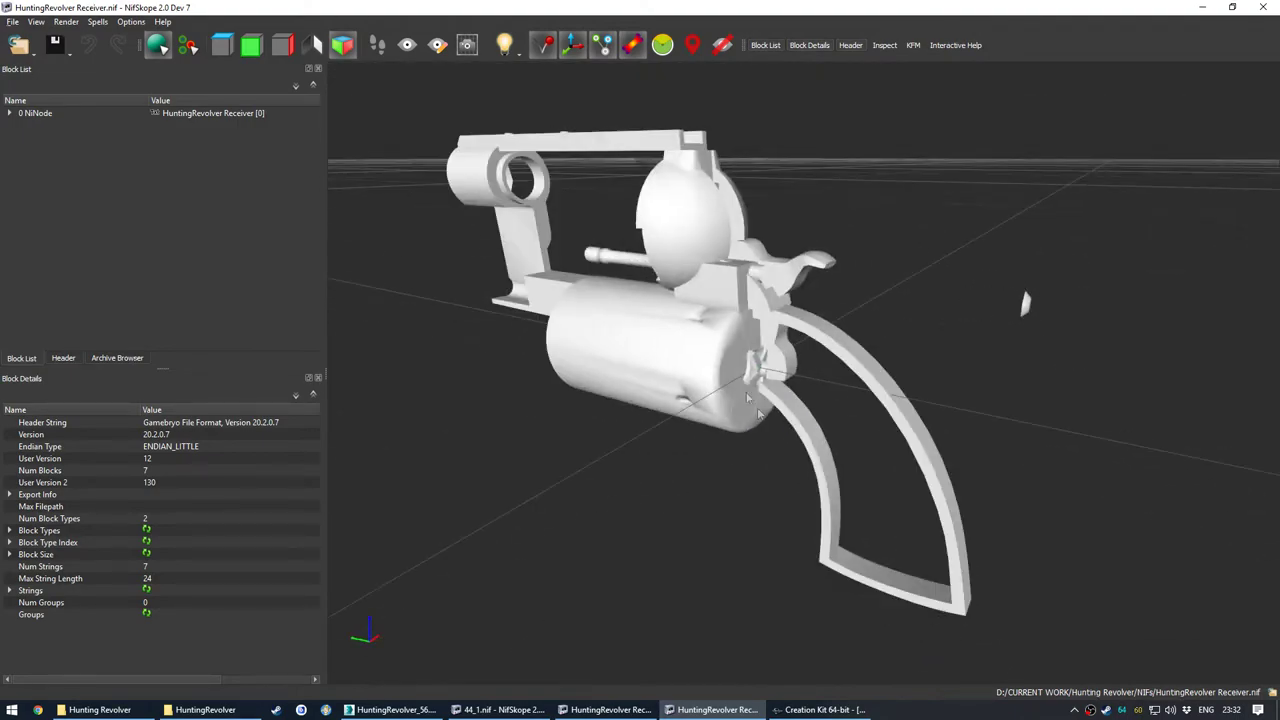
# Step: Copy the frame_lo001 block from the exported receiver
pyautogui.click(692, 206)
pyautogui.moveTo(692, 206); pyautogui.dragTo(785, 377)
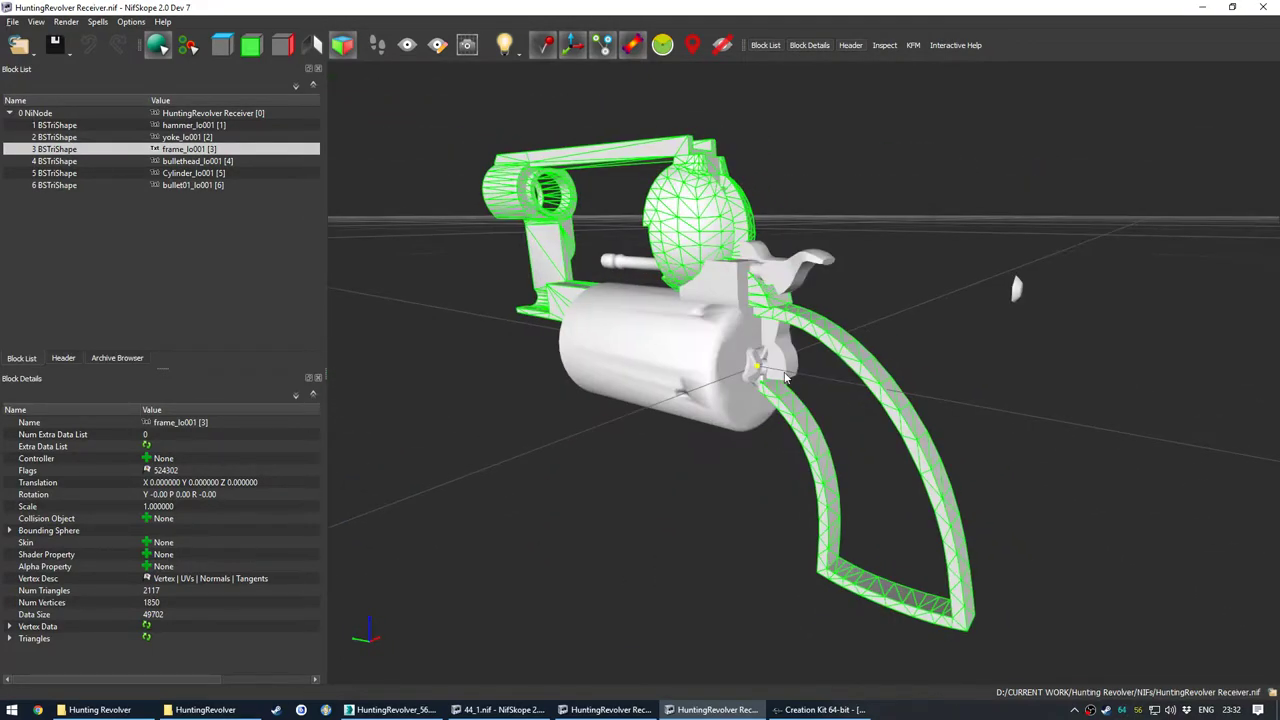
pyautogui.rightClick(696, 184)
pyautogui.moveTo(718, 192)
pyautogui.click(855, 236)
# Step: Switch to 44_1.nif and close the older of the two HuntingRevolver Receiver windows
pyautogui.click(497, 709)
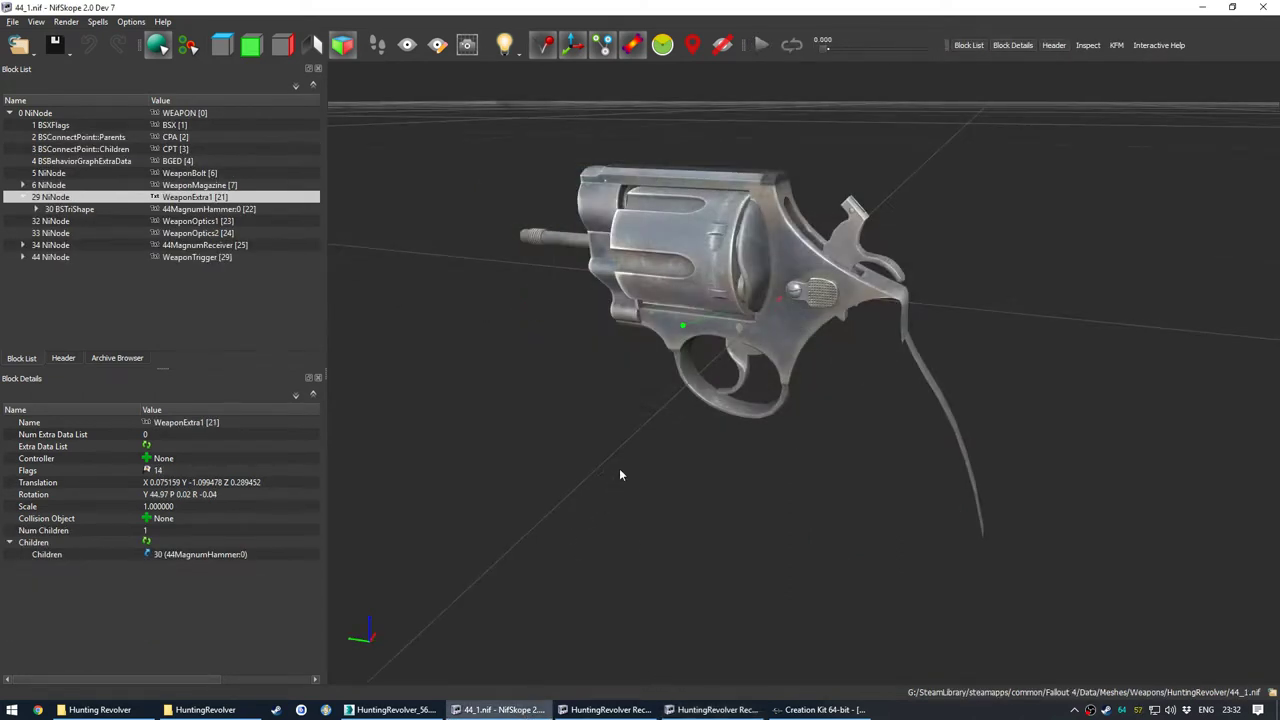
pyautogui.moveTo(612, 471); pyautogui.dragTo(527, 302)
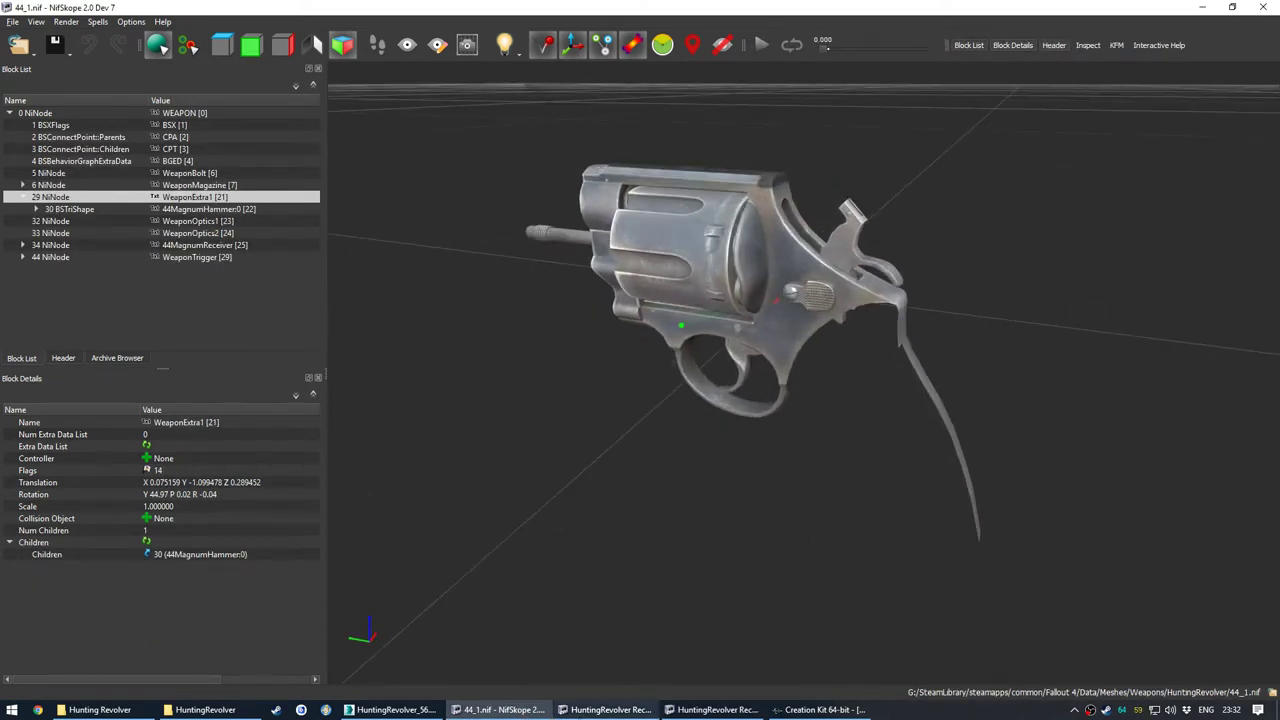
pyautogui.click(607, 709)
pyautogui.rightClick(610, 709)
pyautogui.click(618, 686)
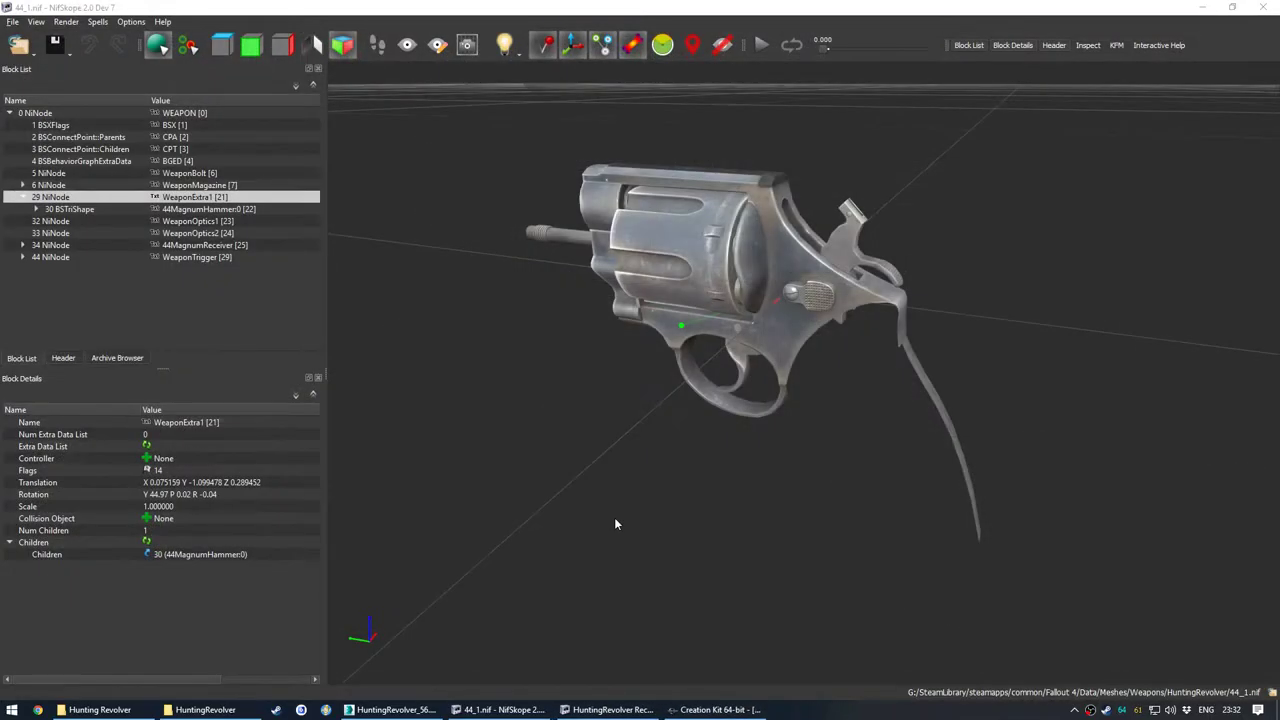
# Step: Paste the copied frame block into the 44MagnumReceiver node of 44_1.nif
pyautogui.moveTo(668, 477); pyautogui.dragTo(768, 348)
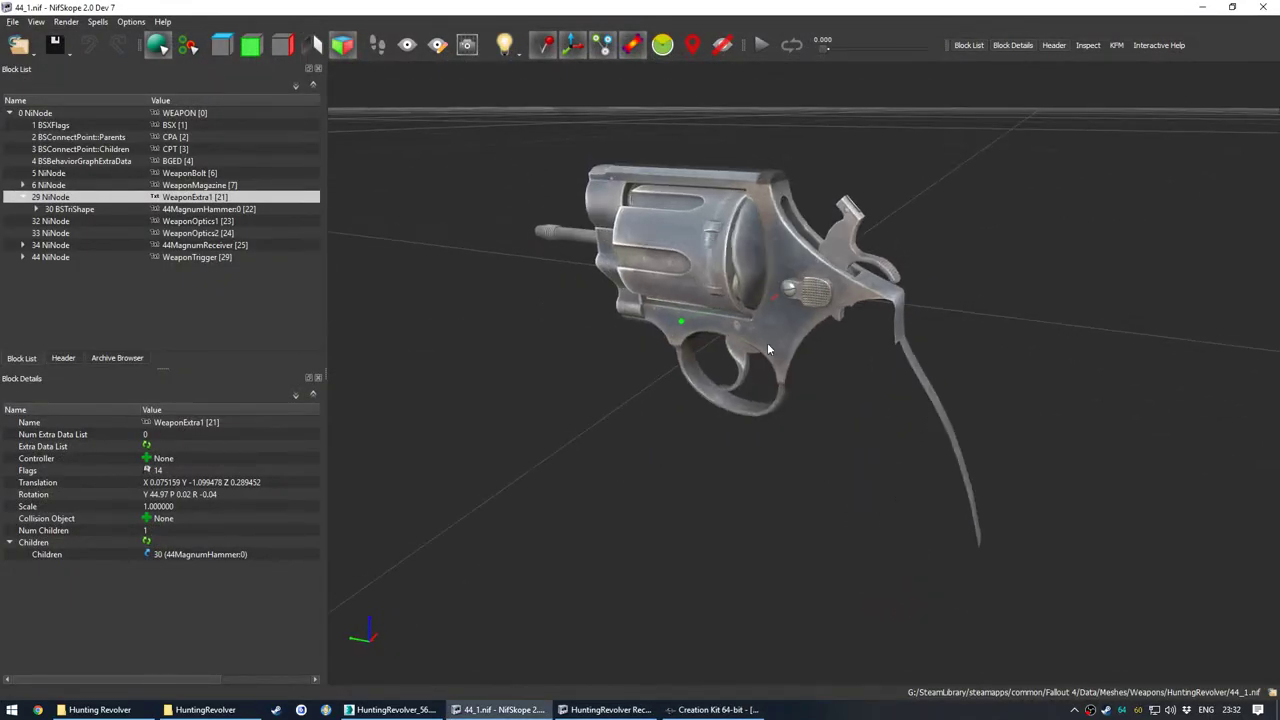
pyautogui.click(774, 330)
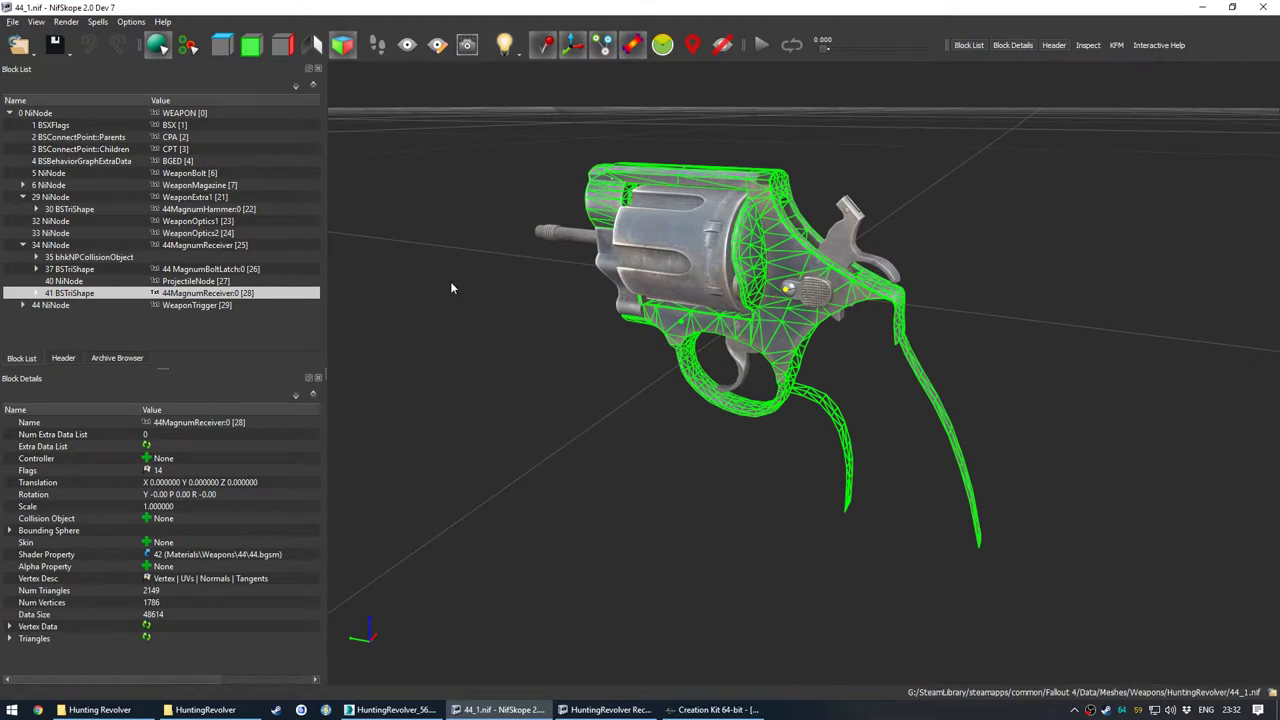
pyautogui.moveTo(451, 287); pyautogui.dragTo(450, 325)
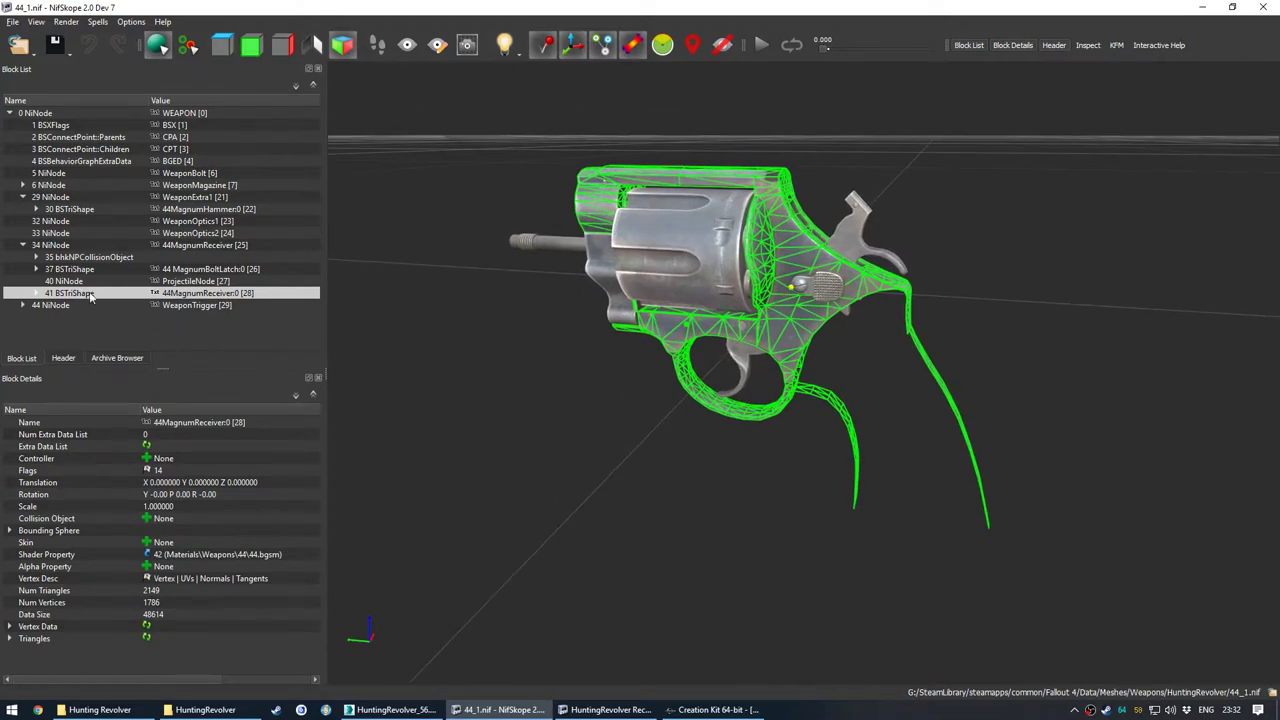
pyautogui.click(200, 245)
pyautogui.rightClick(228, 240)
pyautogui.moveTo(250, 238)
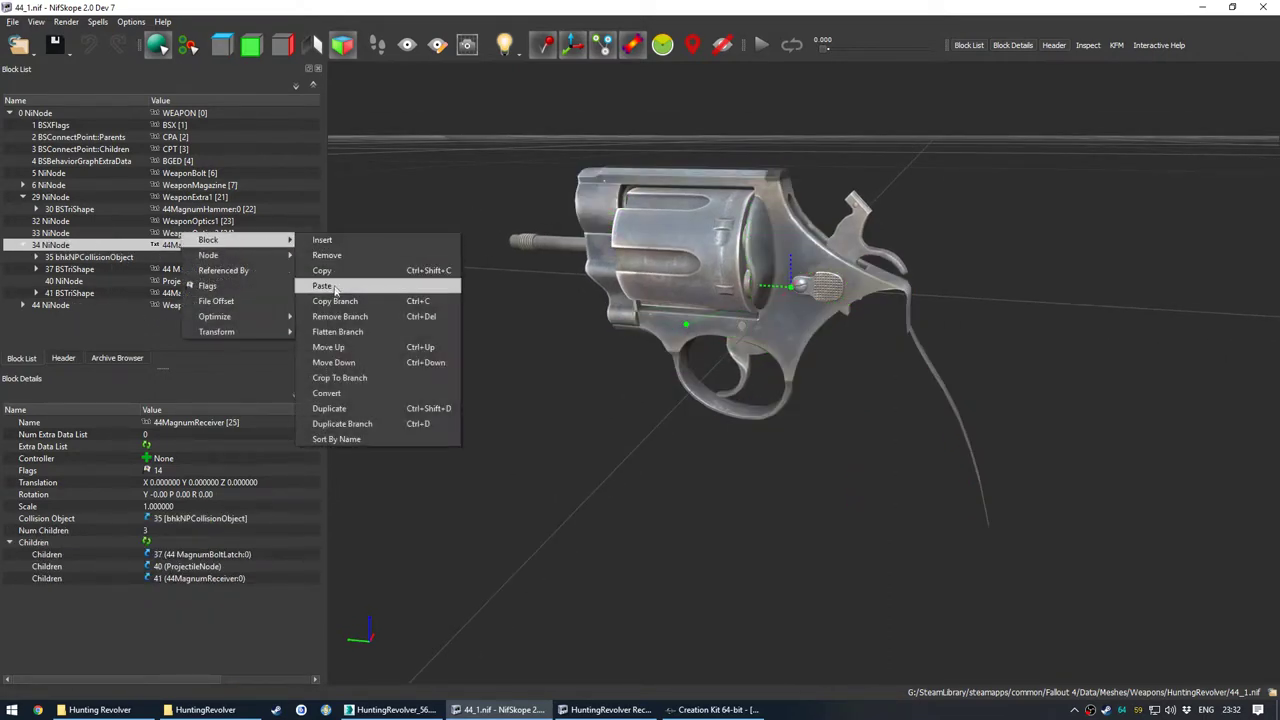
pyautogui.click(390, 286)
pyautogui.scroll(-5, 652, 325)
pyautogui.moveTo(658, 342); pyautogui.dragTo(776, 328)
pyautogui.scroll(4, 776, 328)
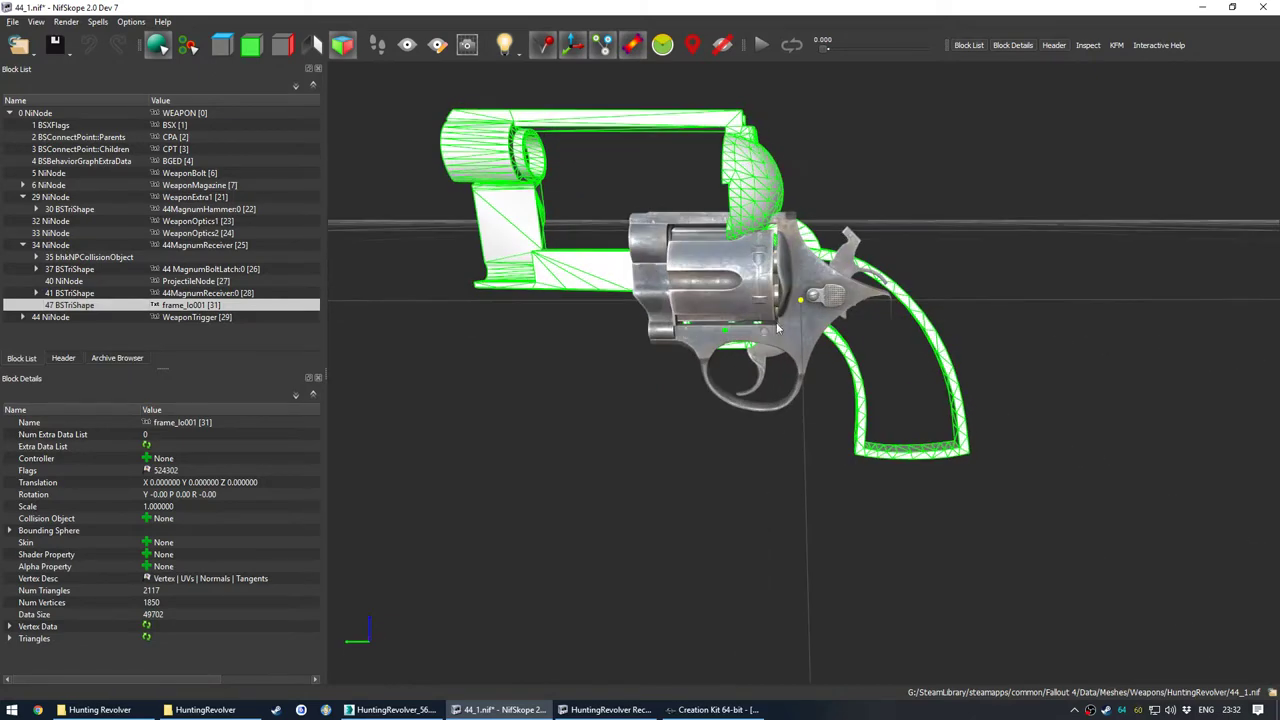
# Step: Edit the transform of the pasted frame_lo001 mesh, setting its translation to Y -2 and Z -3
pyautogui.rightClick(743, 178)
pyautogui.moveTo(805, 300)
pyautogui.click(871, 330)
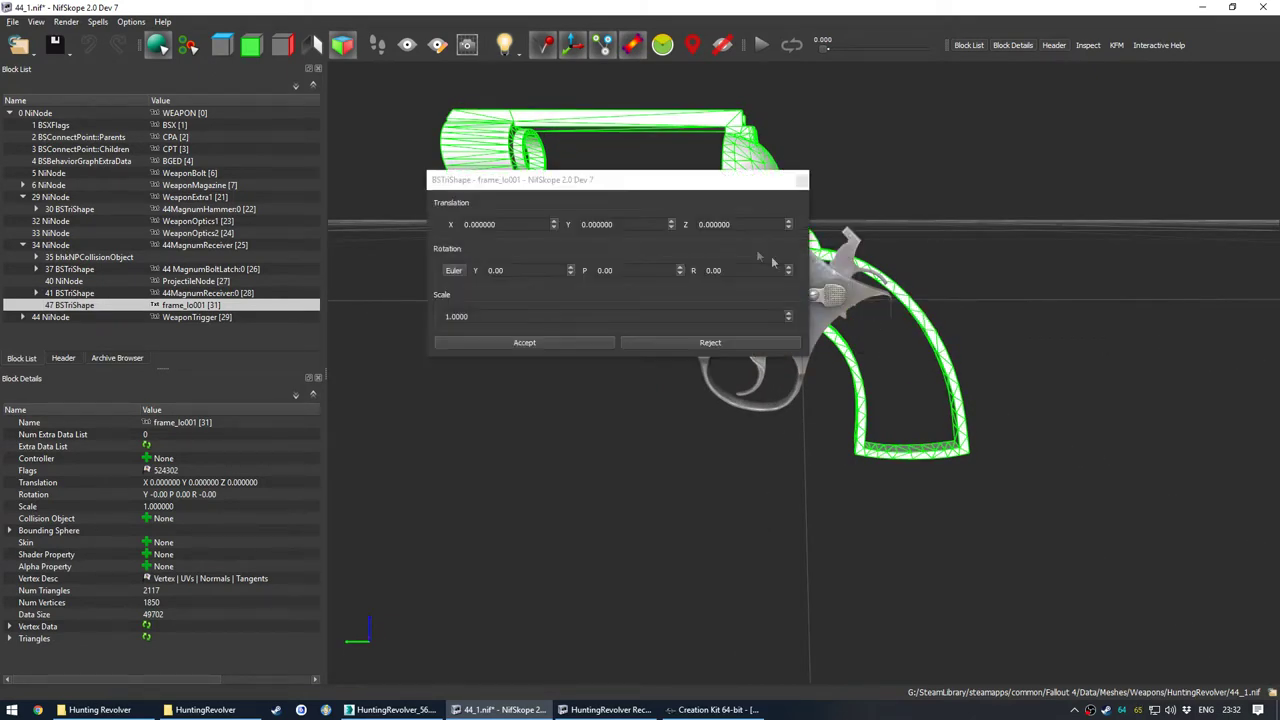
pyautogui.moveTo(670, 186); pyautogui.dragTo(453, 411)
pyautogui.click(430, 456)
pyautogui.scroll(-3, 430, 456)
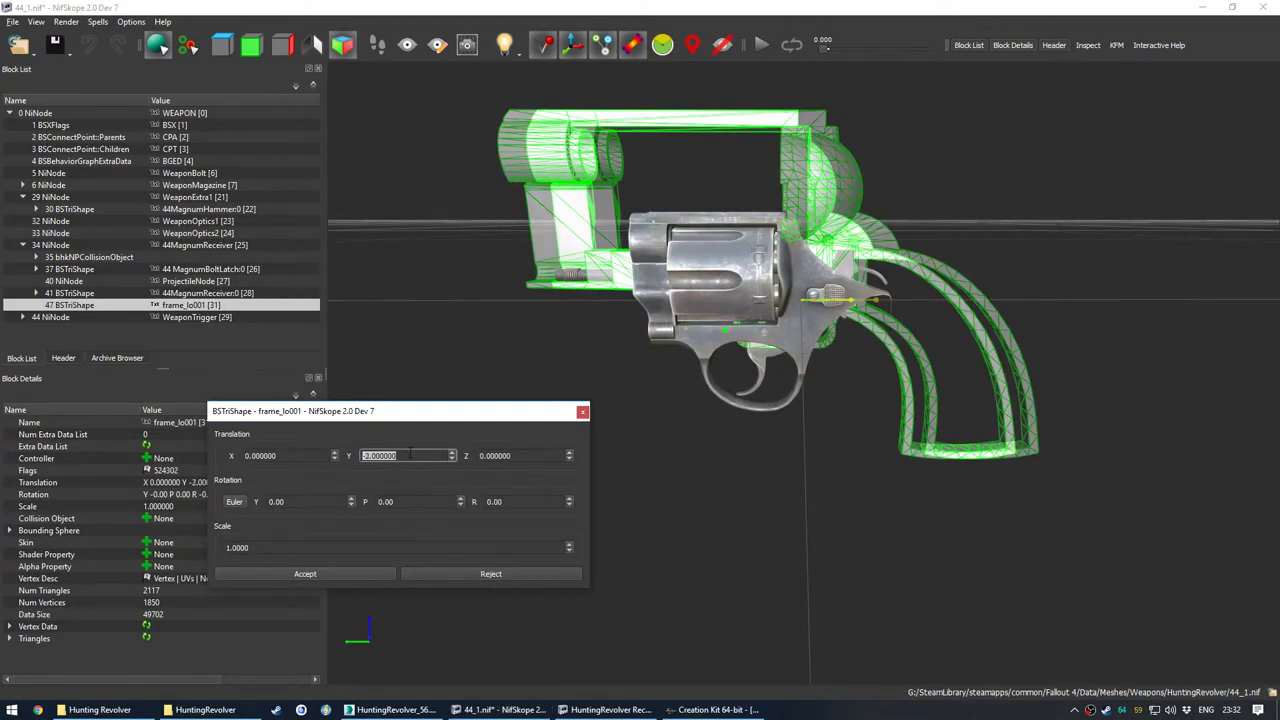
pyautogui.scroll(1, 430, 456)
pyautogui.doubleClick(510, 455)
pyautogui.write('-3')
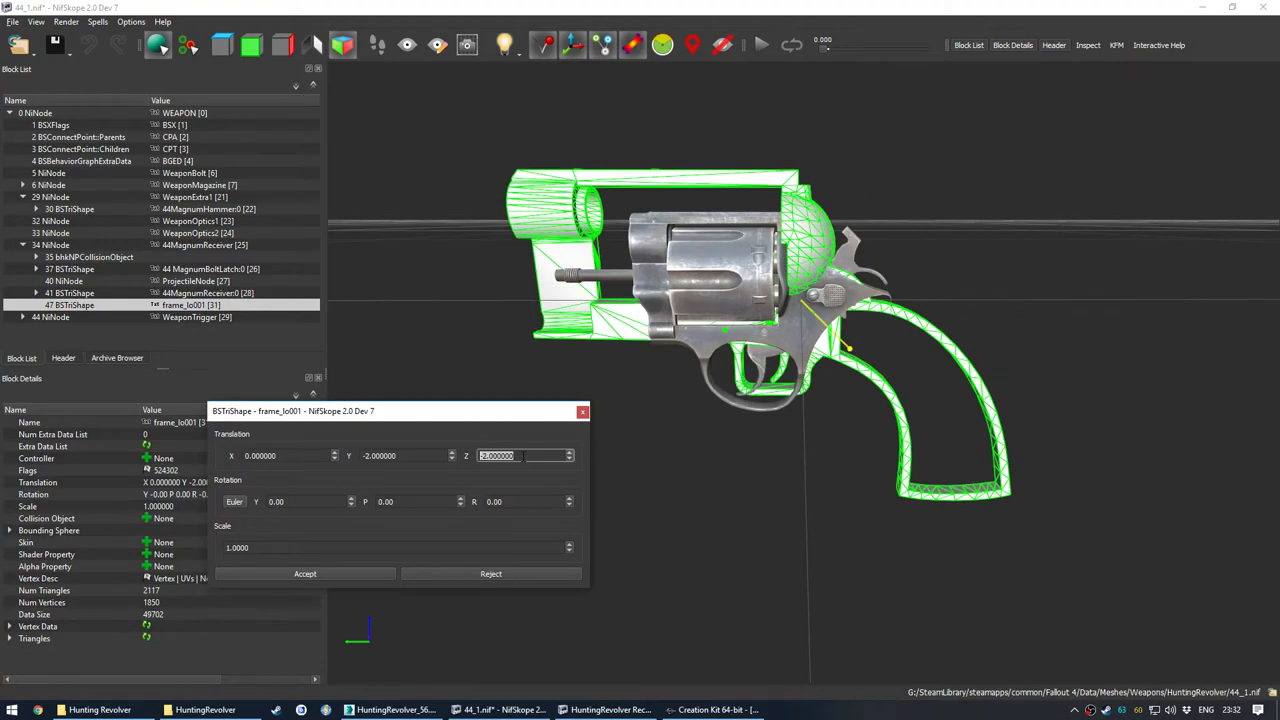
pyautogui.press('Return')
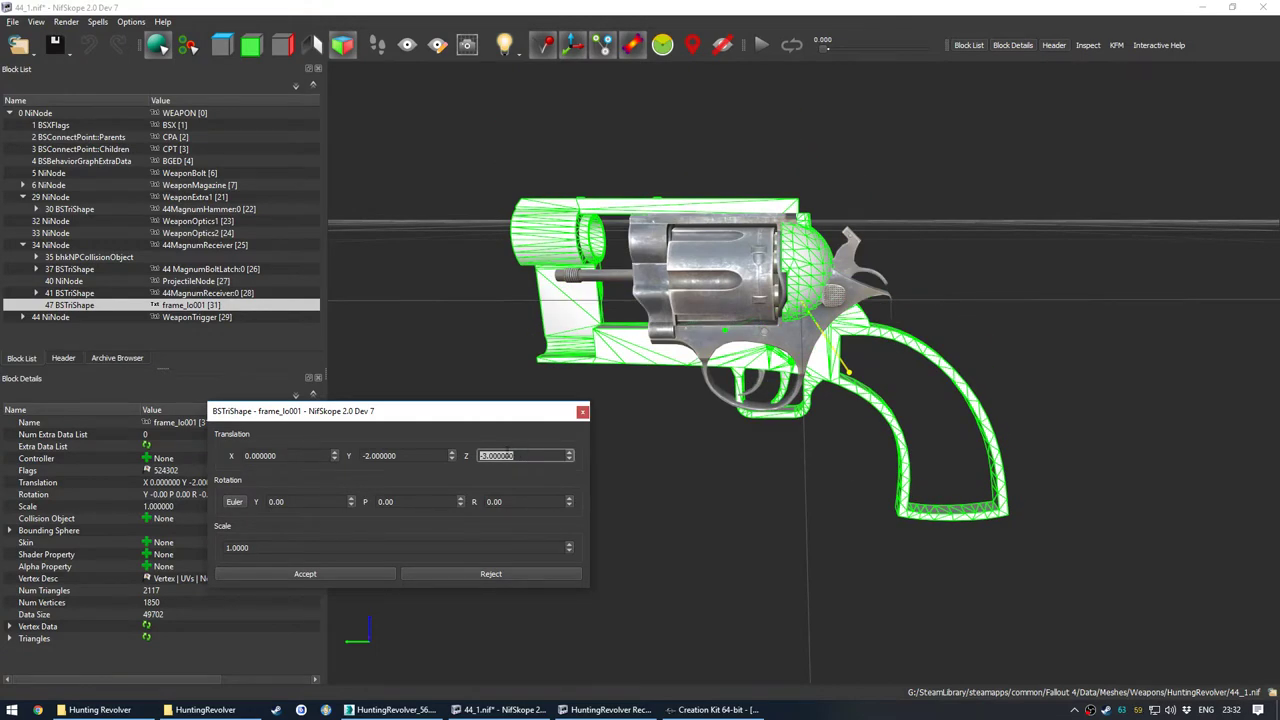
# Step: Try a Z translation of -3.2 for the frame, comparing it against -3.0
pyautogui.click(569, 460)
pyautogui.click(569, 453)
pyautogui.write('2')
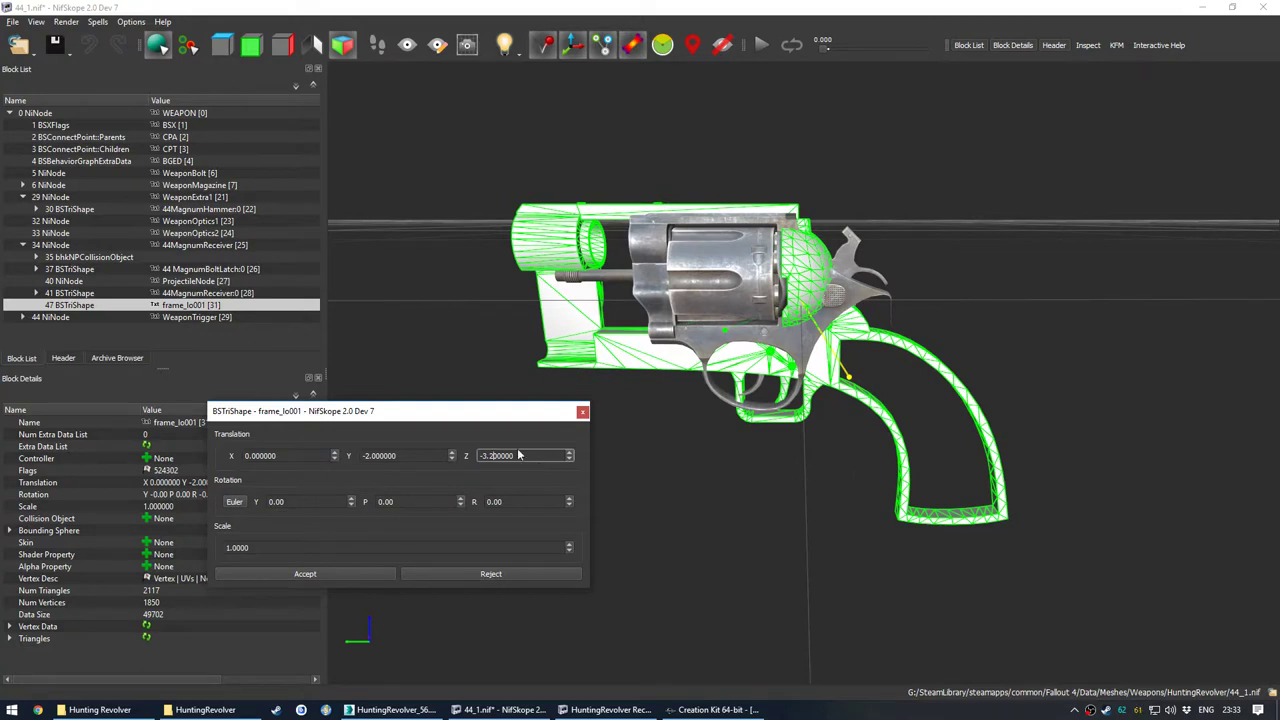
pyautogui.moveTo(524, 455); pyautogui.dragTo(491, 468)
pyautogui.write('0')
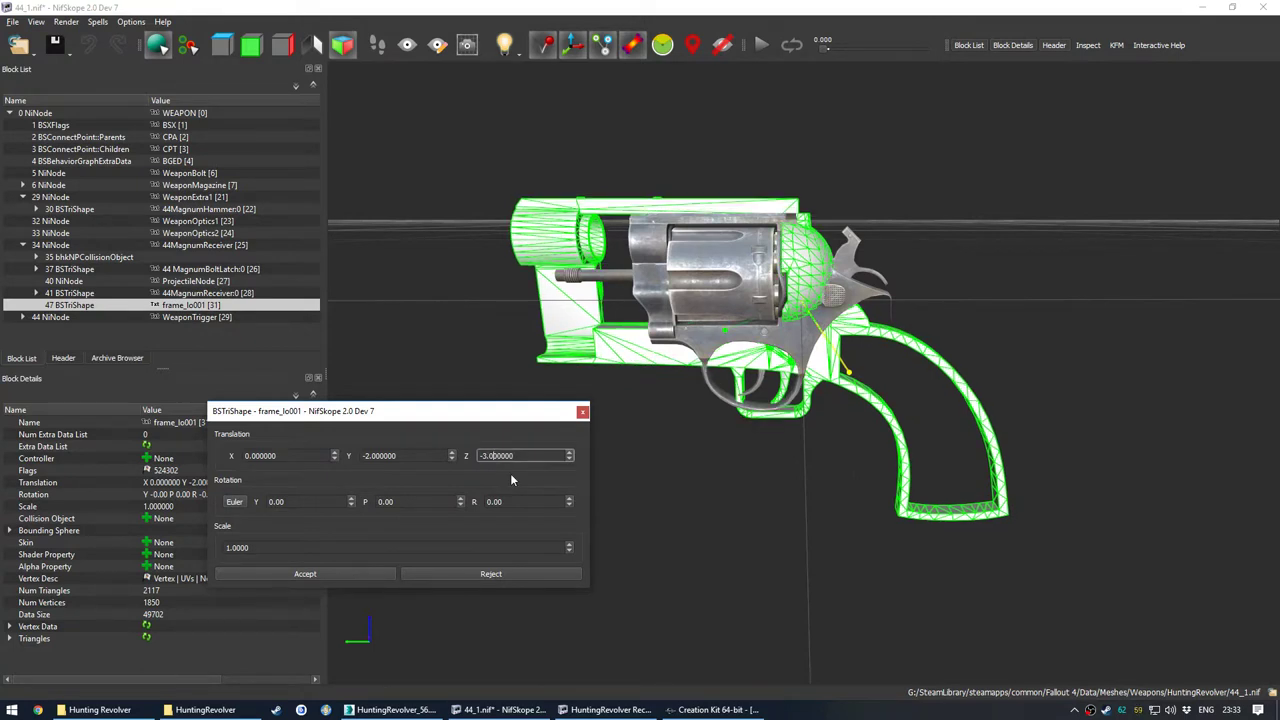
pyautogui.moveTo(521, 455); pyautogui.dragTo(490, 473)
pyautogui.write('2')
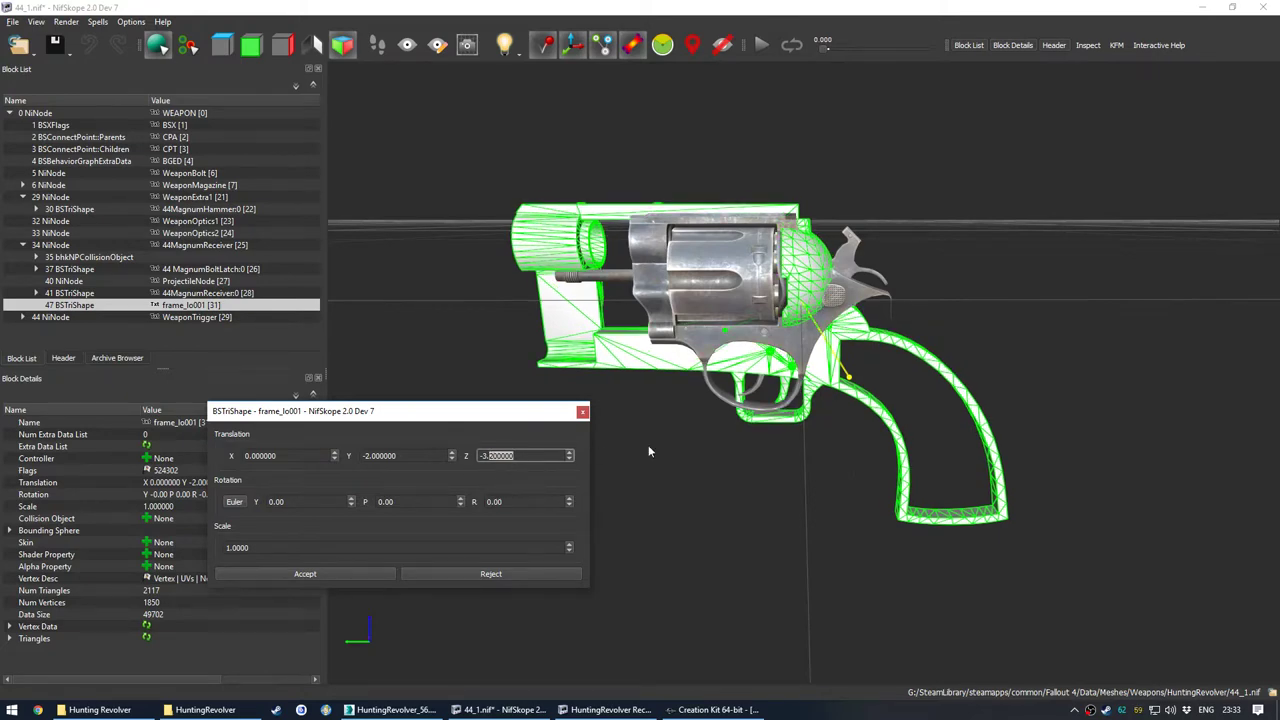
# Step: Try Y translations of -2.2, -1.8 and -1.7 to align the frame with the vanilla revolver
pyautogui.moveTo(708, 450)
pyautogui.mouseDown()
pyautogui.moveTo(729, 444)
pyautogui.moveTo(712, 446)
pyautogui.mouseUp()
pyautogui.moveTo(400, 457); pyautogui.dragTo(364, 467)
pyautogui.write('2')
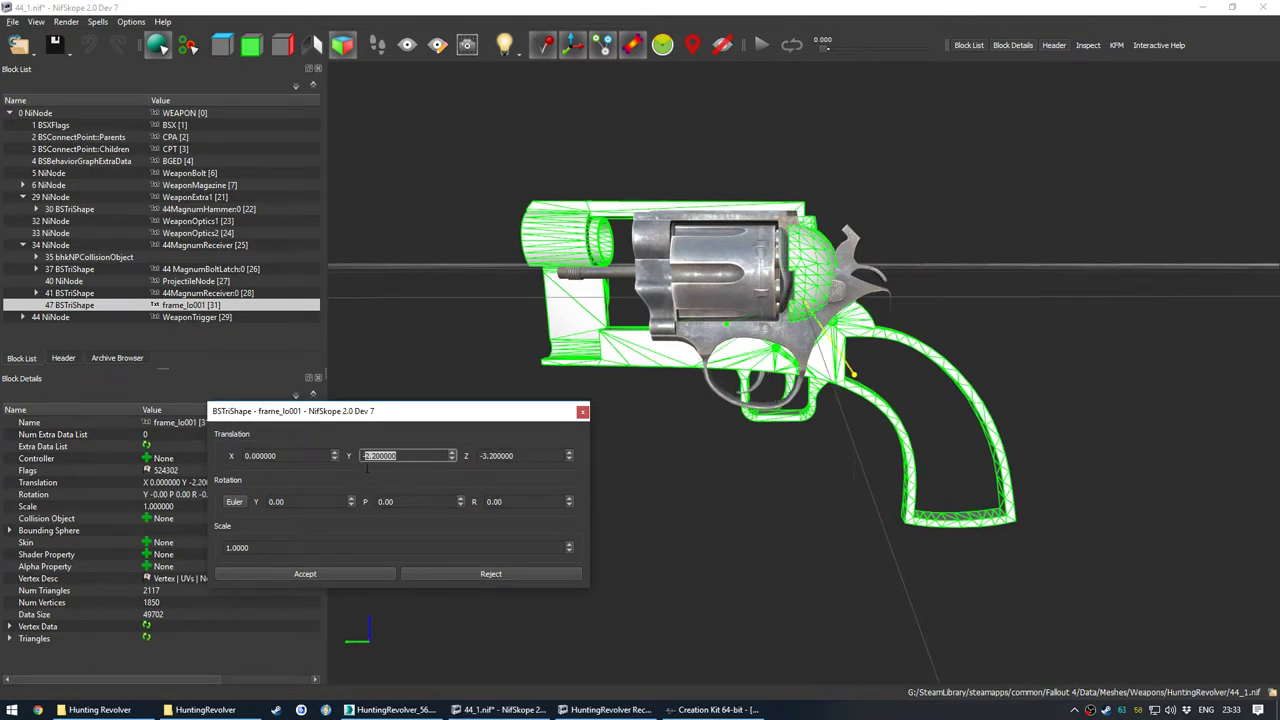
pyautogui.write('1')
pyautogui.write('8')
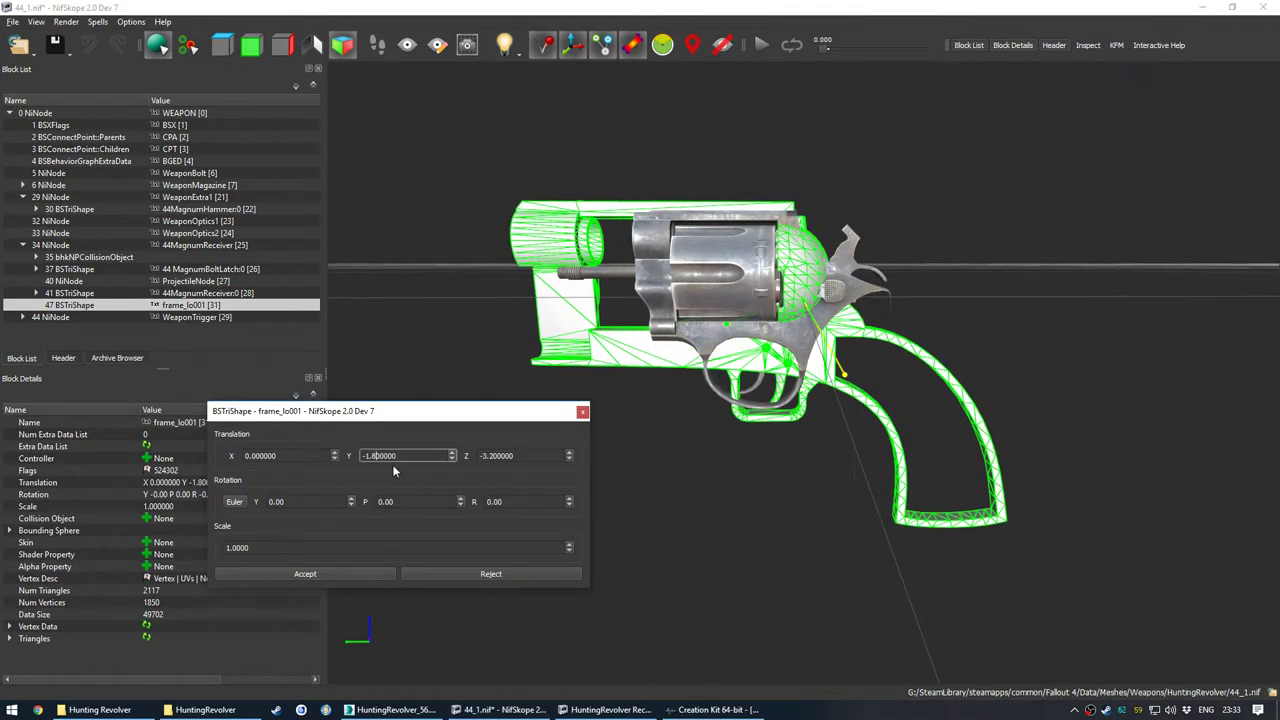
pyautogui.moveTo(418, 462); pyautogui.dragTo(366, 462)
pyautogui.write('7')
pyautogui.moveTo(700, 437); pyautogui.dragTo(667, 472)
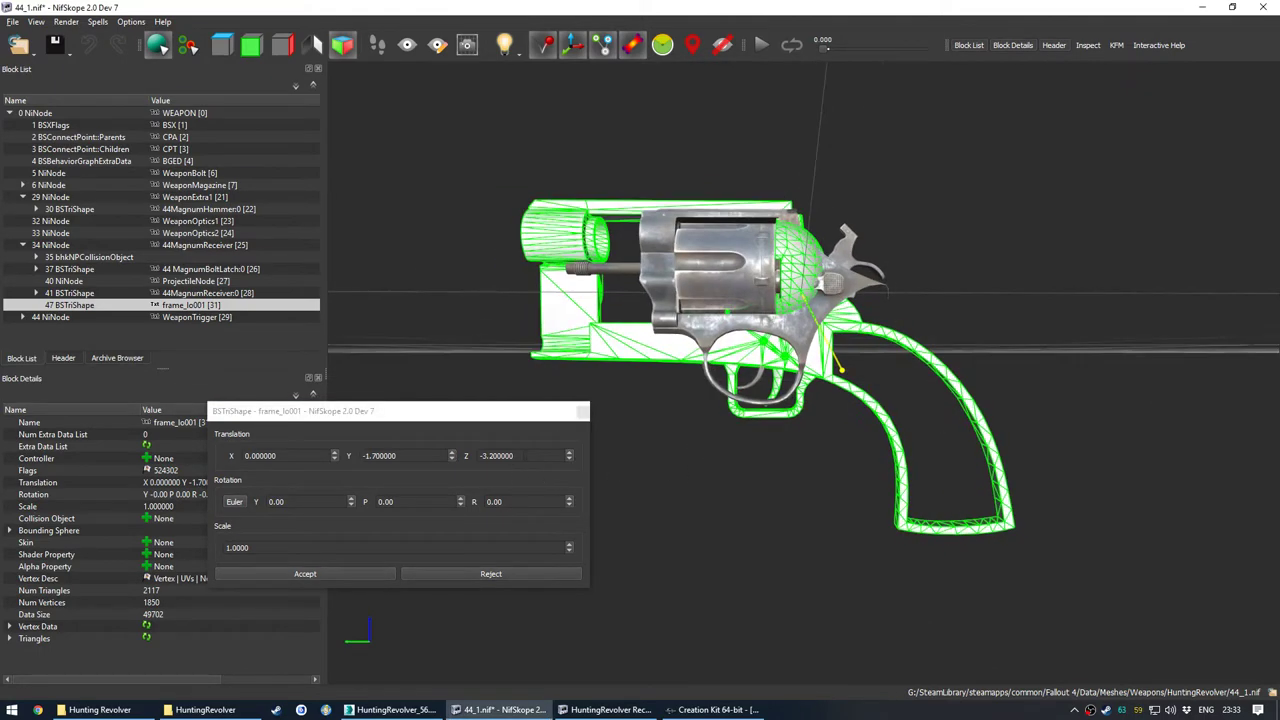
# Step: Try Z translations of -3.5, -2 and -2.5 for the frame mesh
pyautogui.moveTo(515, 457); pyautogui.dragTo(491, 466)
pyautogui.write('5')
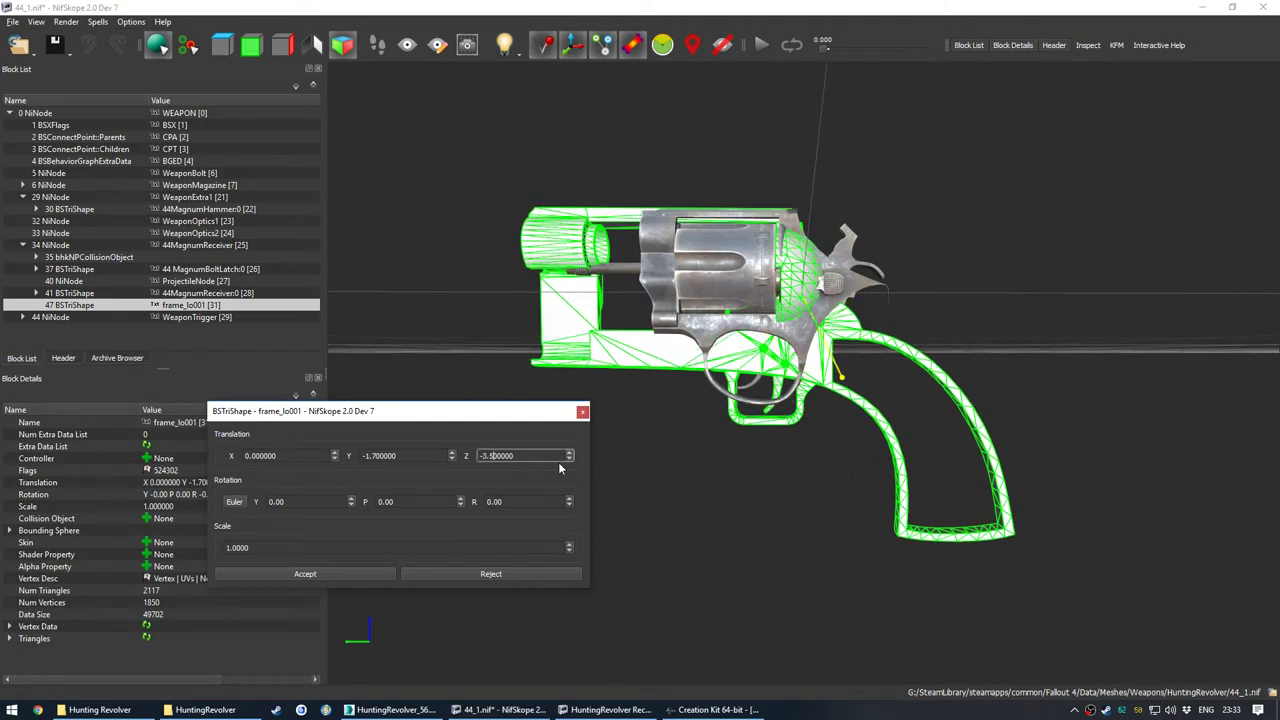
pyautogui.moveTo(515, 456); pyautogui.dragTo(486, 474)
pyautogui.press('BackSpace')
pyautogui.write('-2.')
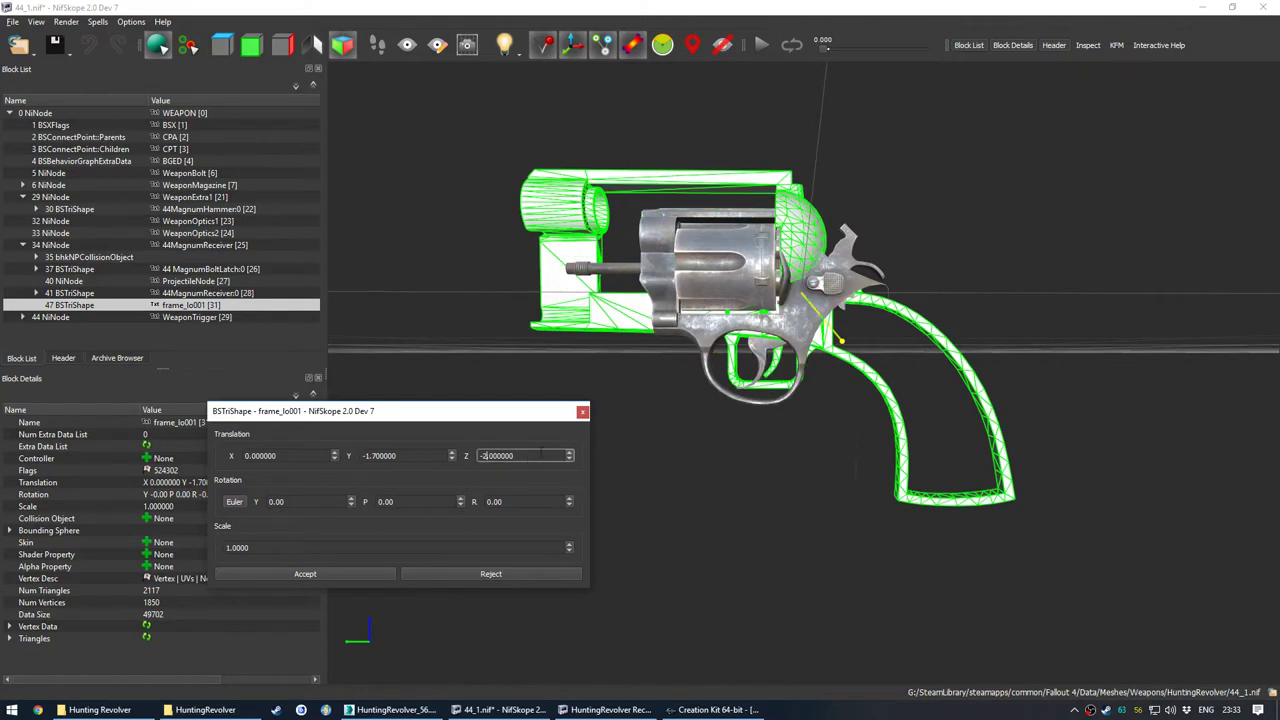
pyautogui.write('5')
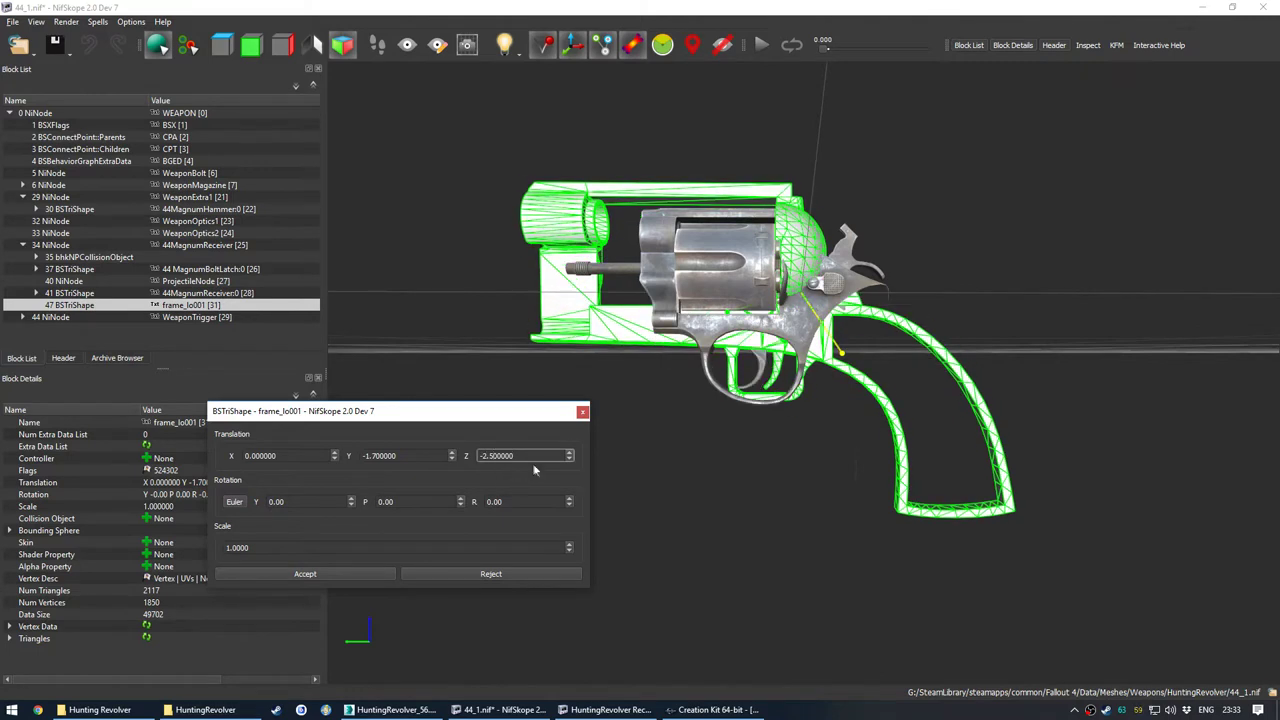
# Step: Set the frame mesh's Y translation to -1.0 and check its alignment from behind
pyautogui.moveTo(400, 456); pyautogui.dragTo(374, 458)
pyautogui.write('7')
pyautogui.write('8')
pyautogui.moveTo(397, 458); pyautogui.dragTo(372, 458)
pyautogui.write('0')
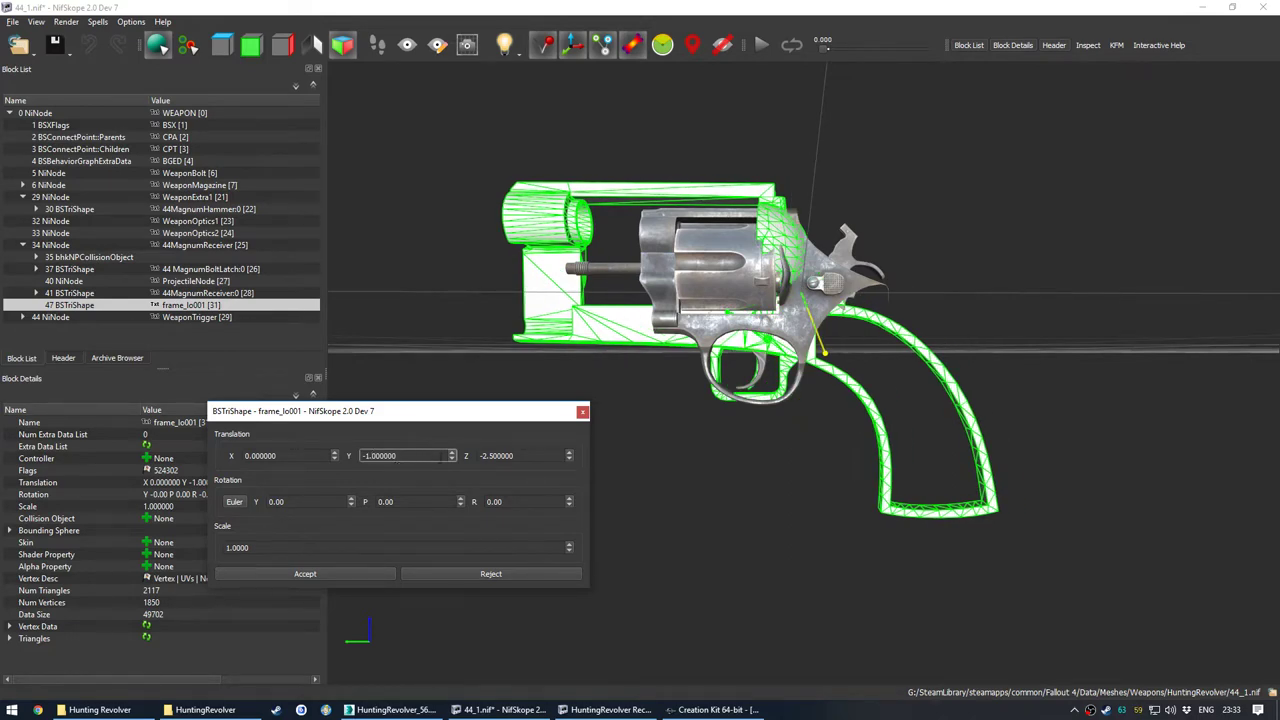
pyautogui.moveTo(730, 443)
pyautogui.mouseDown()
pyautogui.moveTo(673, 460)
pyautogui.moveTo(794, 449)
pyautogui.moveTo(658, 455)
pyautogui.moveTo(700, 425)
pyautogui.moveTo(845, 424)
pyautogui.moveTo(671, 466)
pyautogui.moveTo(613, 461)
pyautogui.moveTo(622, 412)
pyautogui.moveTo(608, 374)
pyautogui.moveTo(621, 361)
pyautogui.moveTo(847, 459)
pyautogui.moveTo(848, 435)
pyautogui.moveTo(729, 437)
pyautogui.mouseUp()
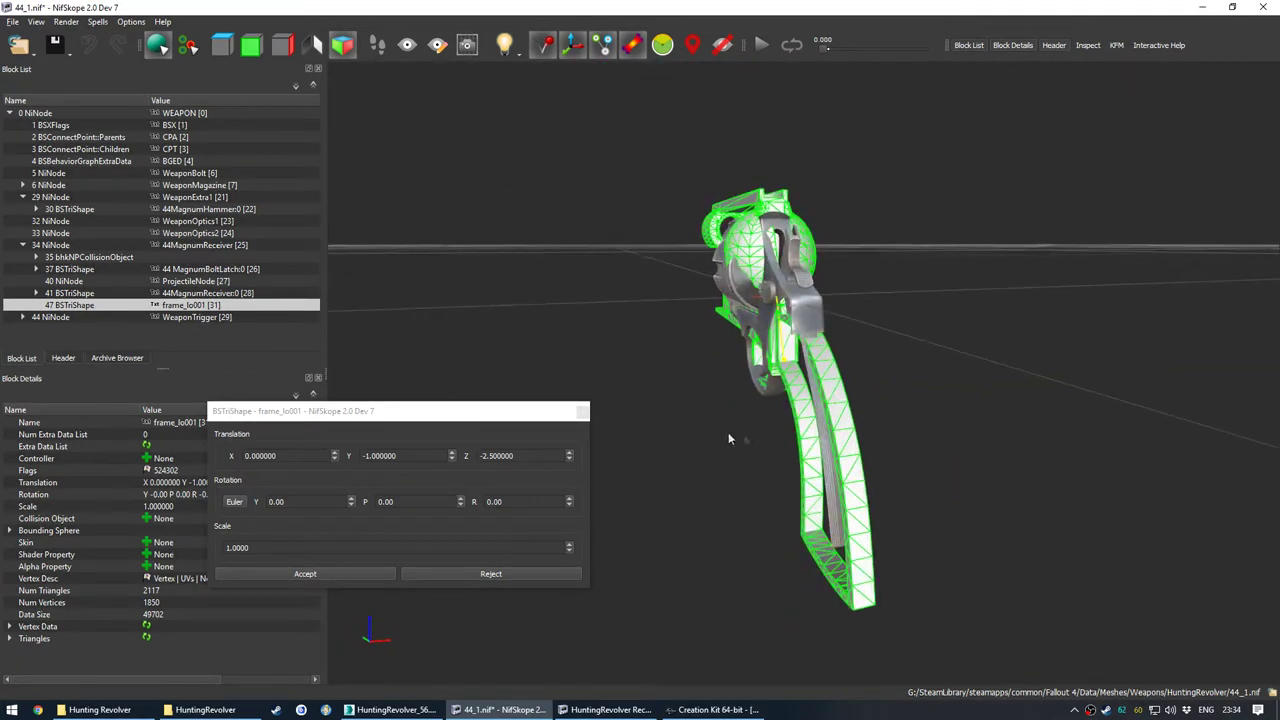
pyautogui.moveTo(407, 456); pyautogui.dragTo(366, 457)
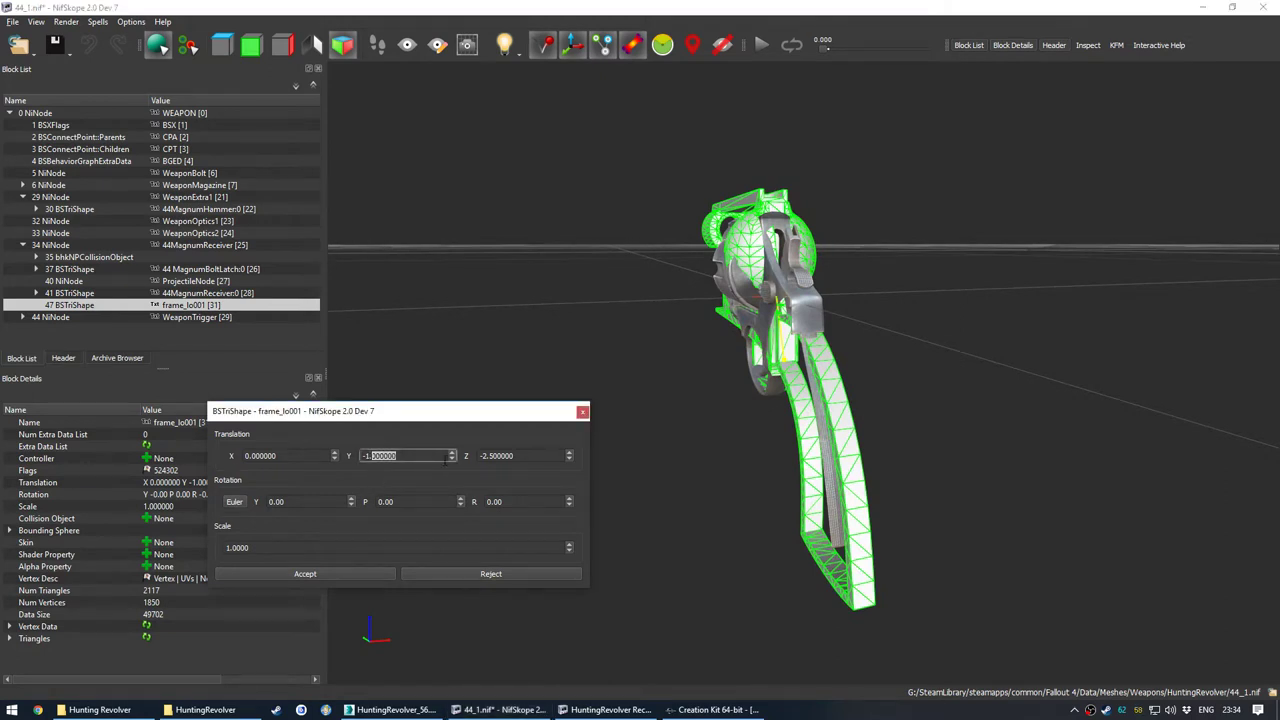
# Step: Set the frame mesh's Z translation to -2.9, check the fit from the side, and accept the transform
pyautogui.moveTo(670, 450); pyautogui.dragTo(650, 460)
pyautogui.moveTo(536, 456); pyautogui.dragTo(490, 457)
pyautogui.write('2')
pyautogui.press('BackSpace')
pyautogui.write('5')
pyautogui.write('8')
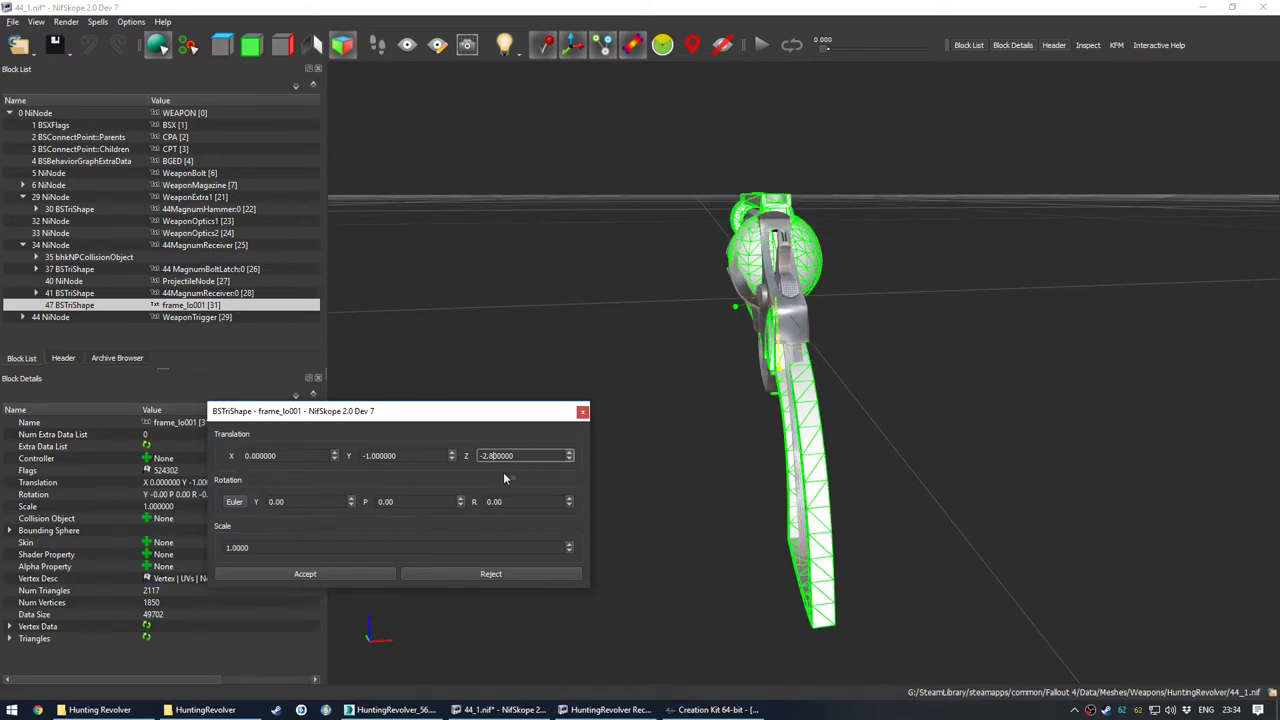
pyautogui.moveTo(640, 430); pyautogui.dragTo(806, 414)
pyautogui.moveTo(545, 456); pyautogui.dragTo(490, 474)
pyautogui.write('9')
pyautogui.click(723, 425)
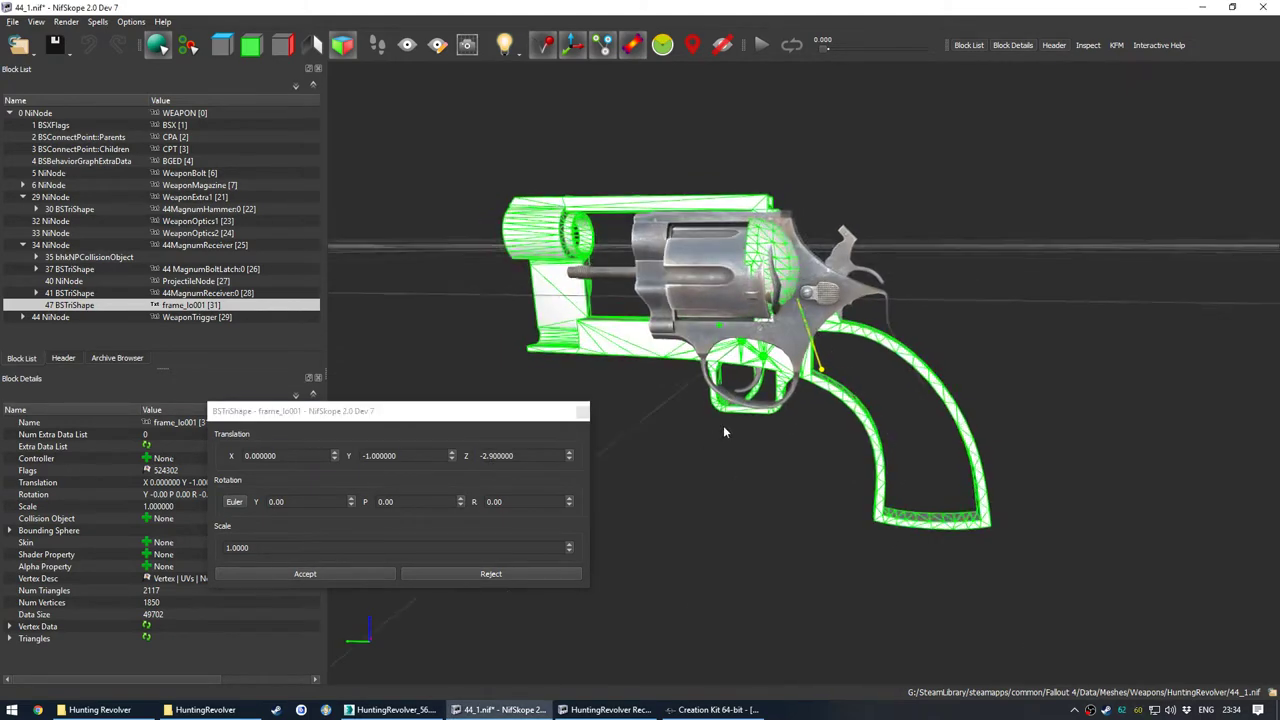
pyautogui.click(739, 429)
pyautogui.moveTo(652, 459); pyautogui.dragTo(677, 466)
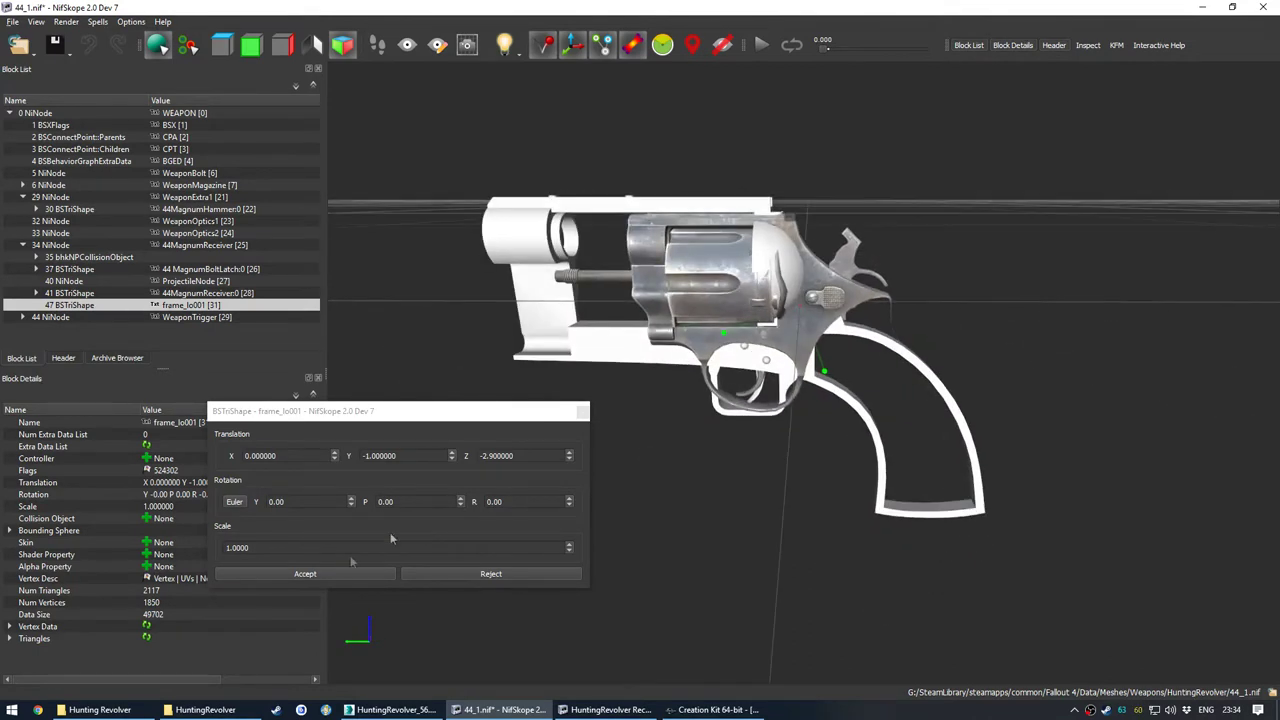
pyautogui.click(305, 574)
# Step: Look up the vanilla 44MagnumReceiver:0 shape's shader block and assign that block, 42, as the shader property of frame_lo001
pyautogui.click(240, 293)
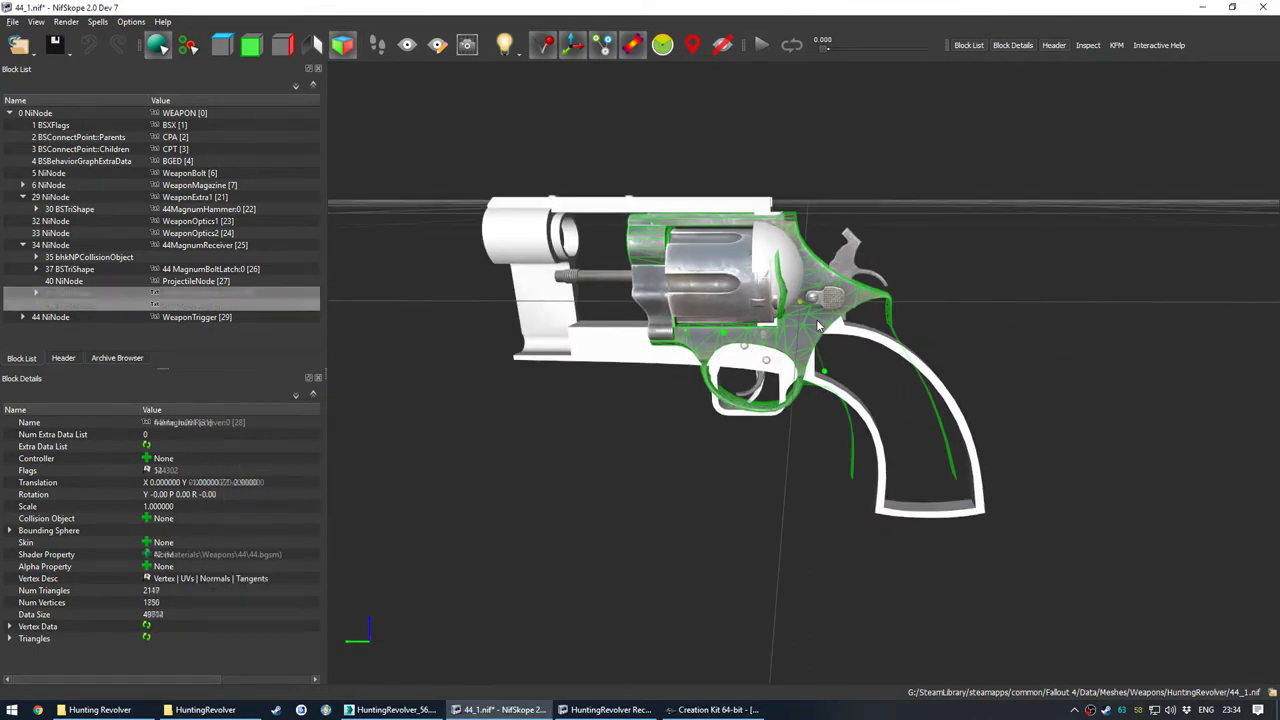
pyautogui.click(36, 293)
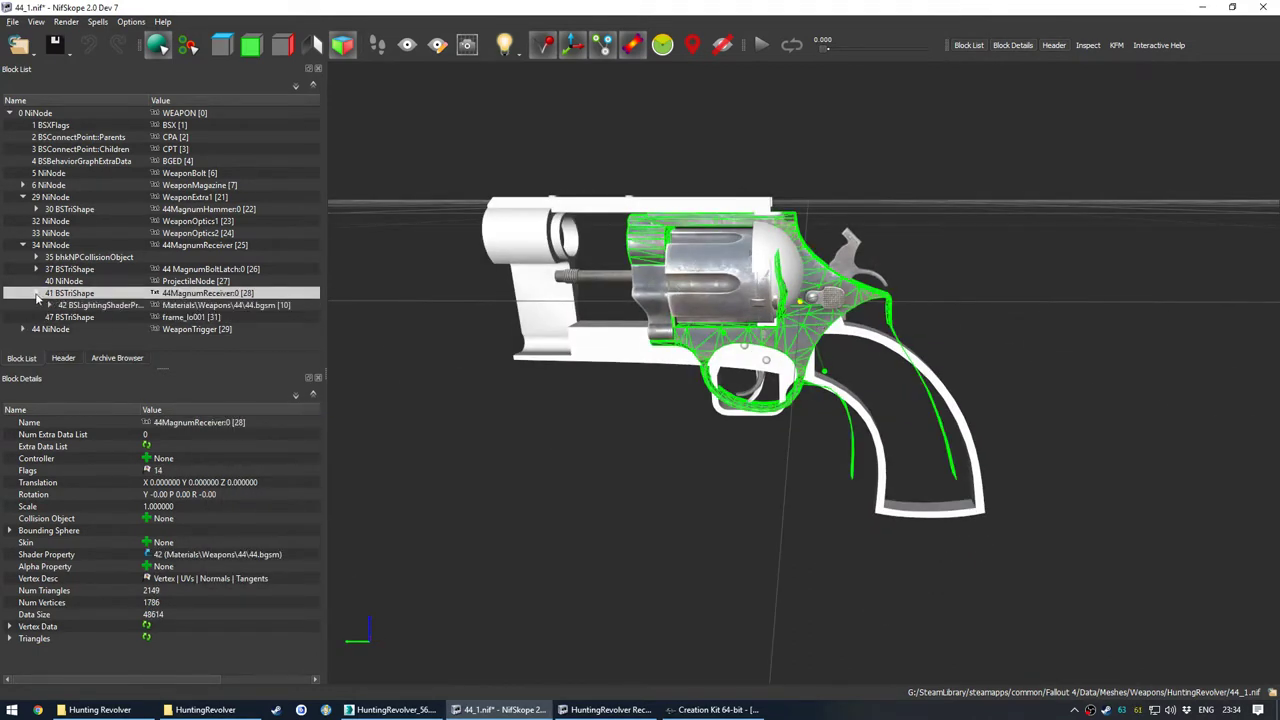
pyautogui.click(90, 305)
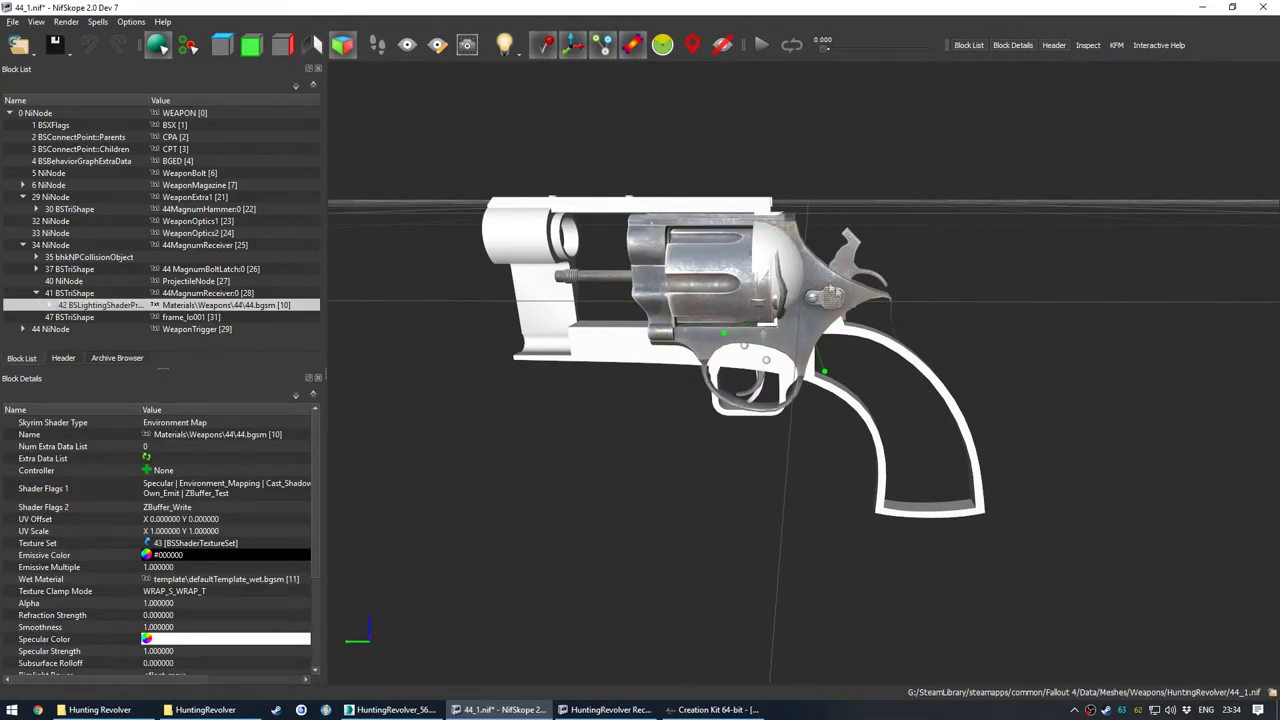
pyautogui.click(828, 290)
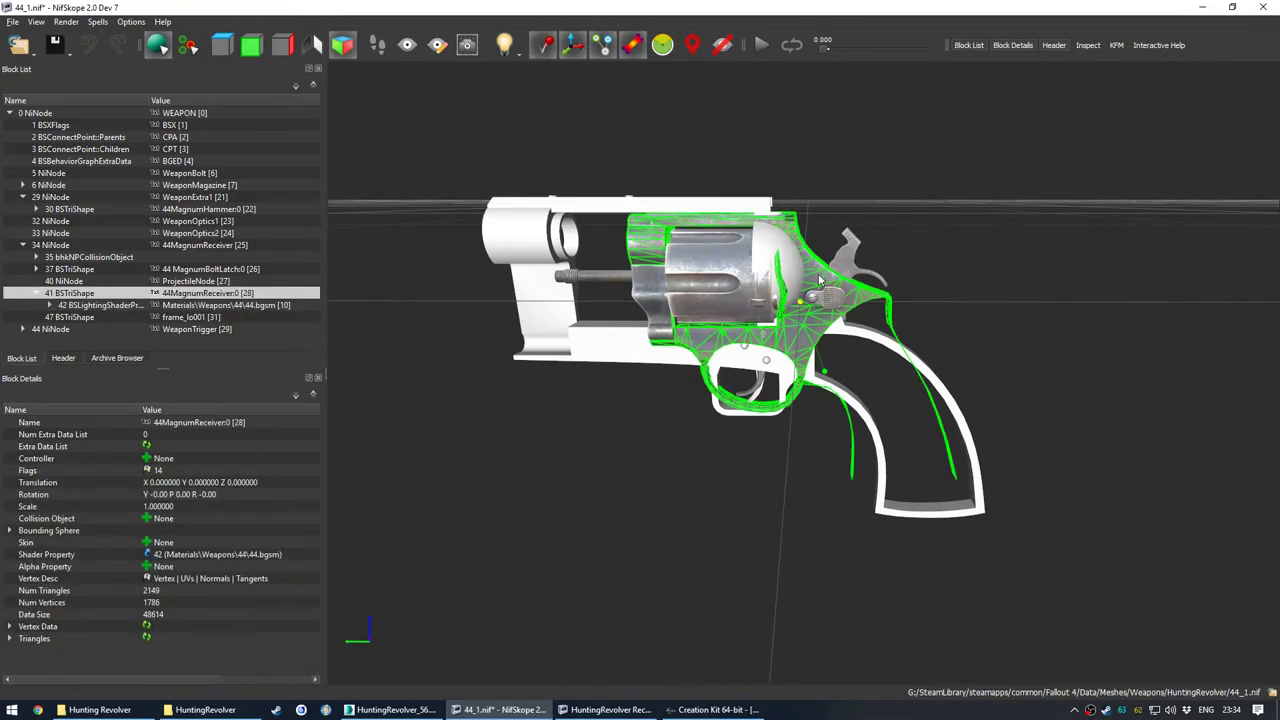
pyautogui.click(507, 237)
pyautogui.click(95, 296)
pyautogui.click(68, 306)
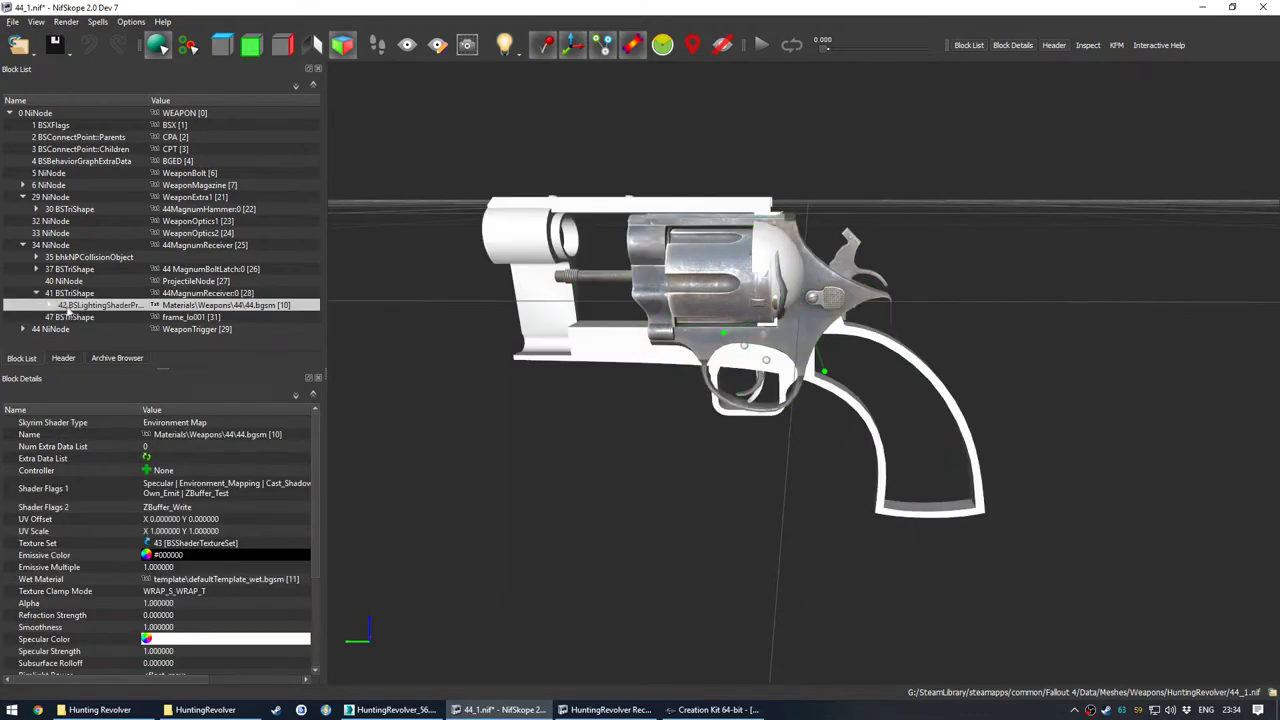
pyautogui.click(605, 348)
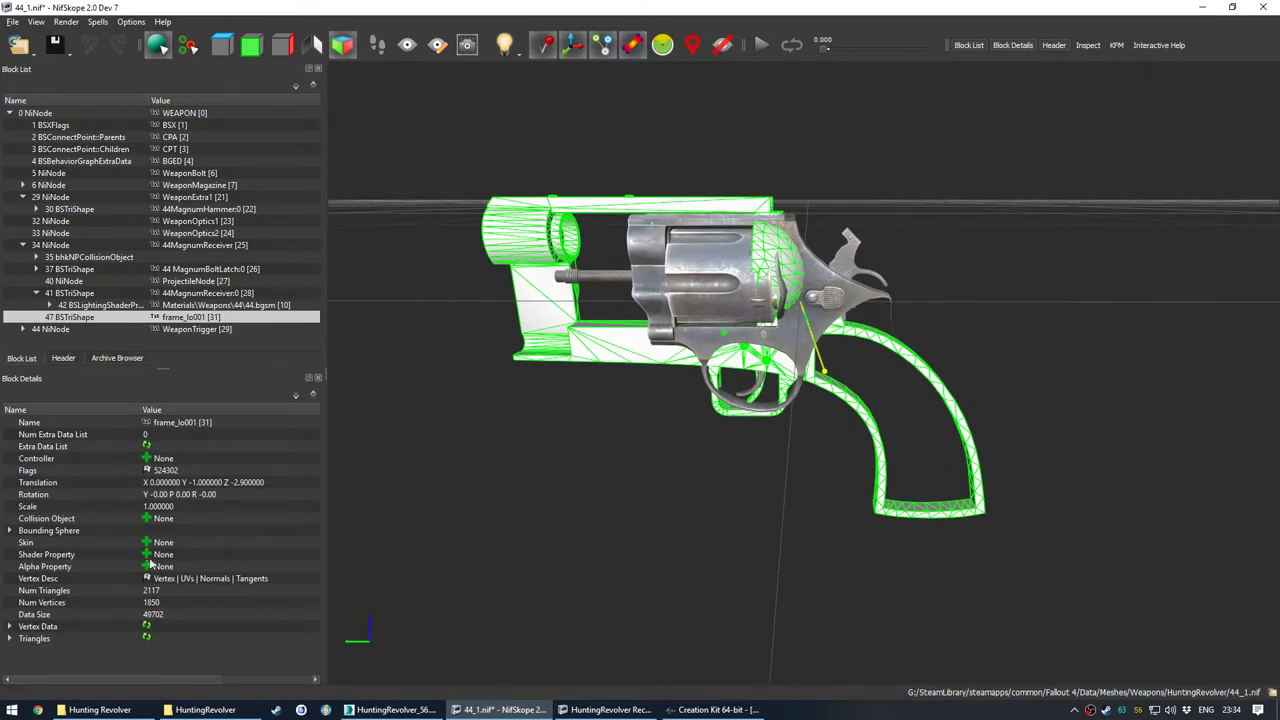
pyautogui.doubleClick(163, 555)
pyautogui.write('42')
pyautogui.press('Return')
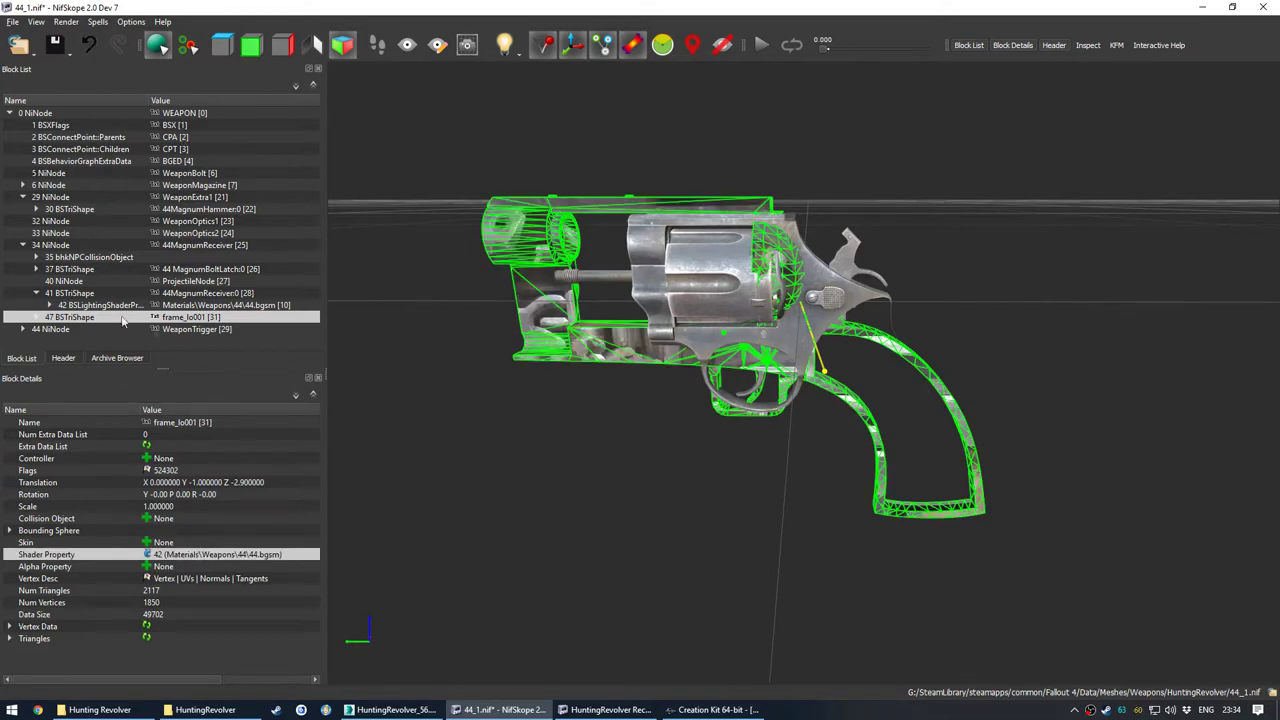
pyautogui.click(36, 317)
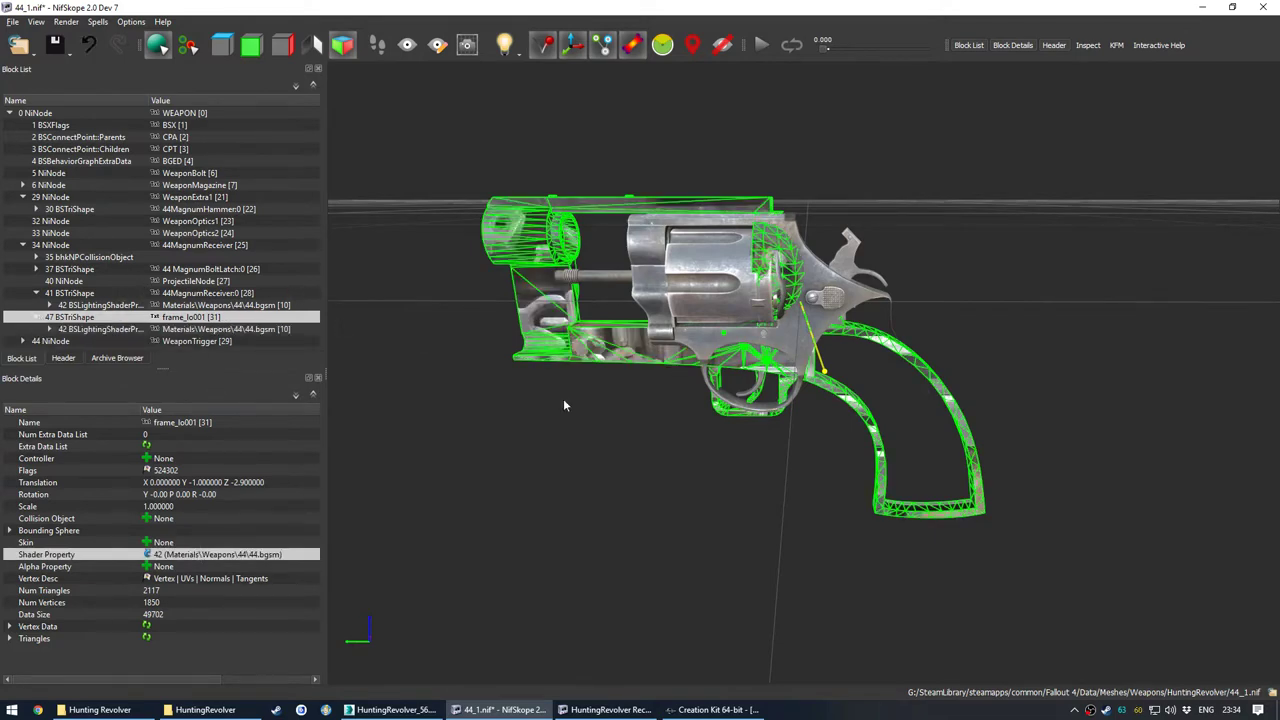
pyautogui.moveTo(564, 405); pyautogui.dragTo(561, 417)
pyautogui.moveTo(832, 340); pyautogui.dragTo(676, 376)
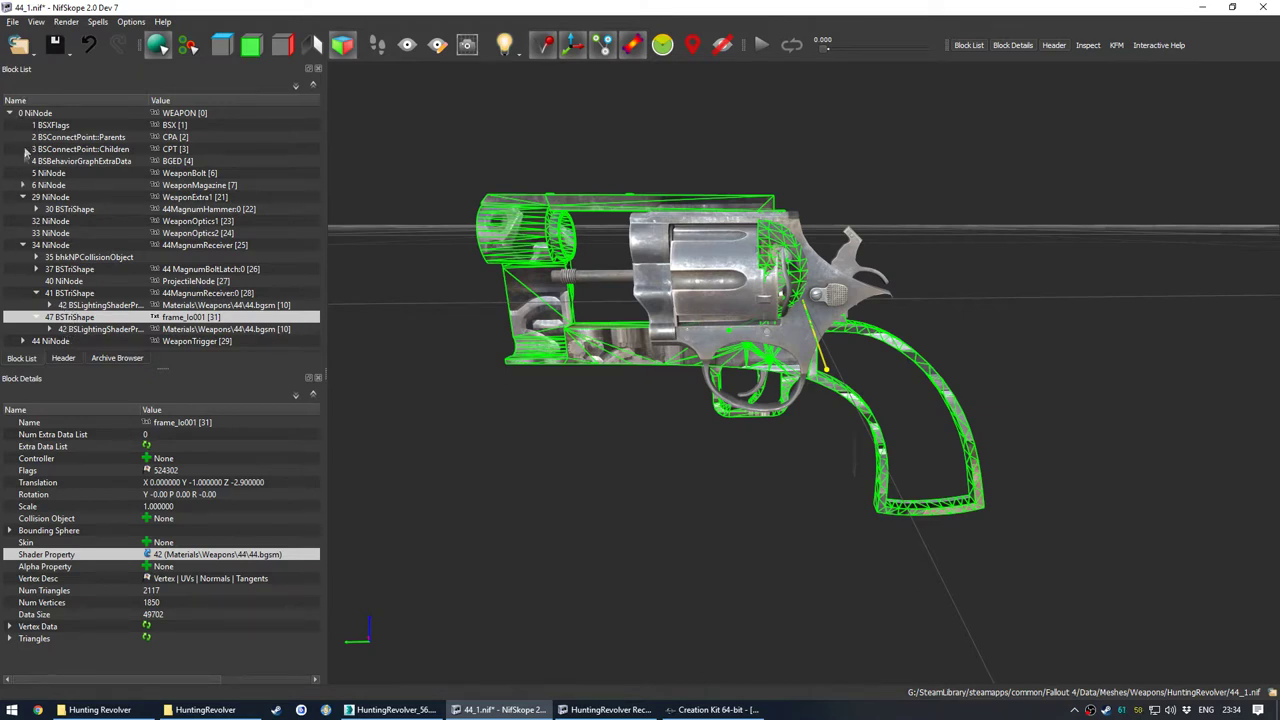
# Step: Examine the WeaponTrigger node's shape, its lighting shader property and its texture set
pyautogui.click(31, 343)
pyautogui.click(38, 342)
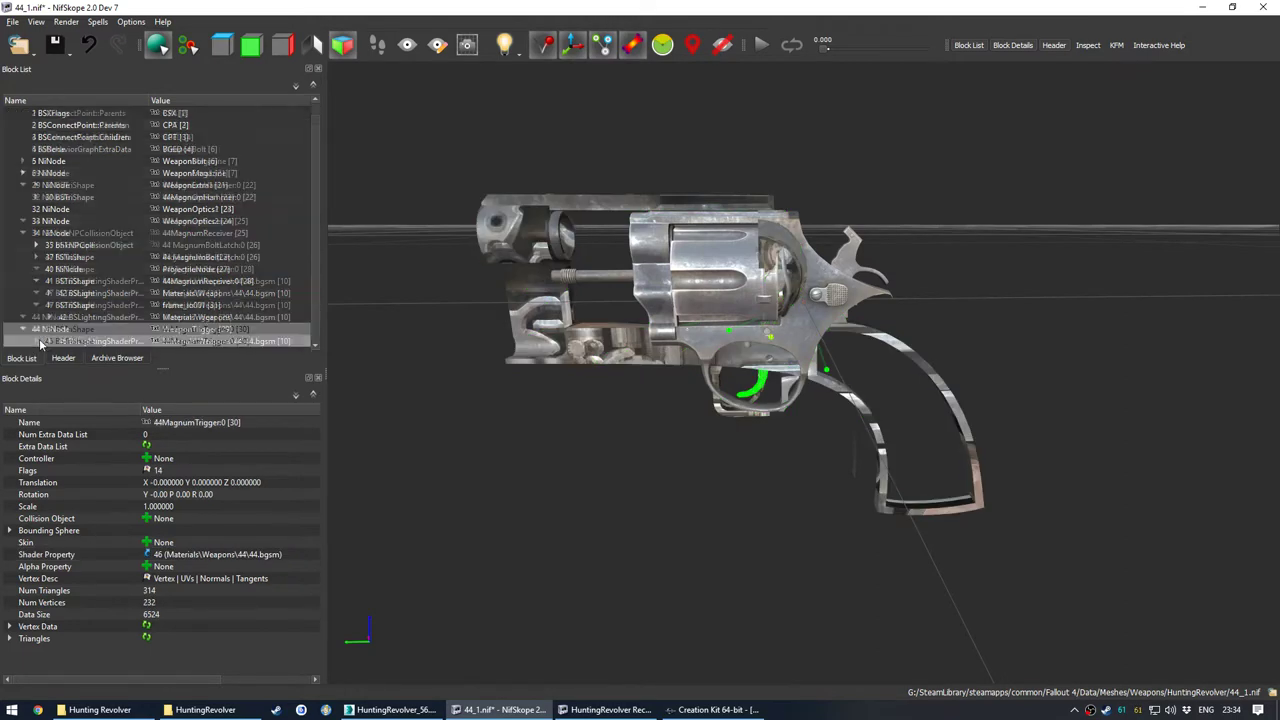
pyautogui.click(78, 343)
pyautogui.click(53, 343)
pyautogui.click(95, 341)
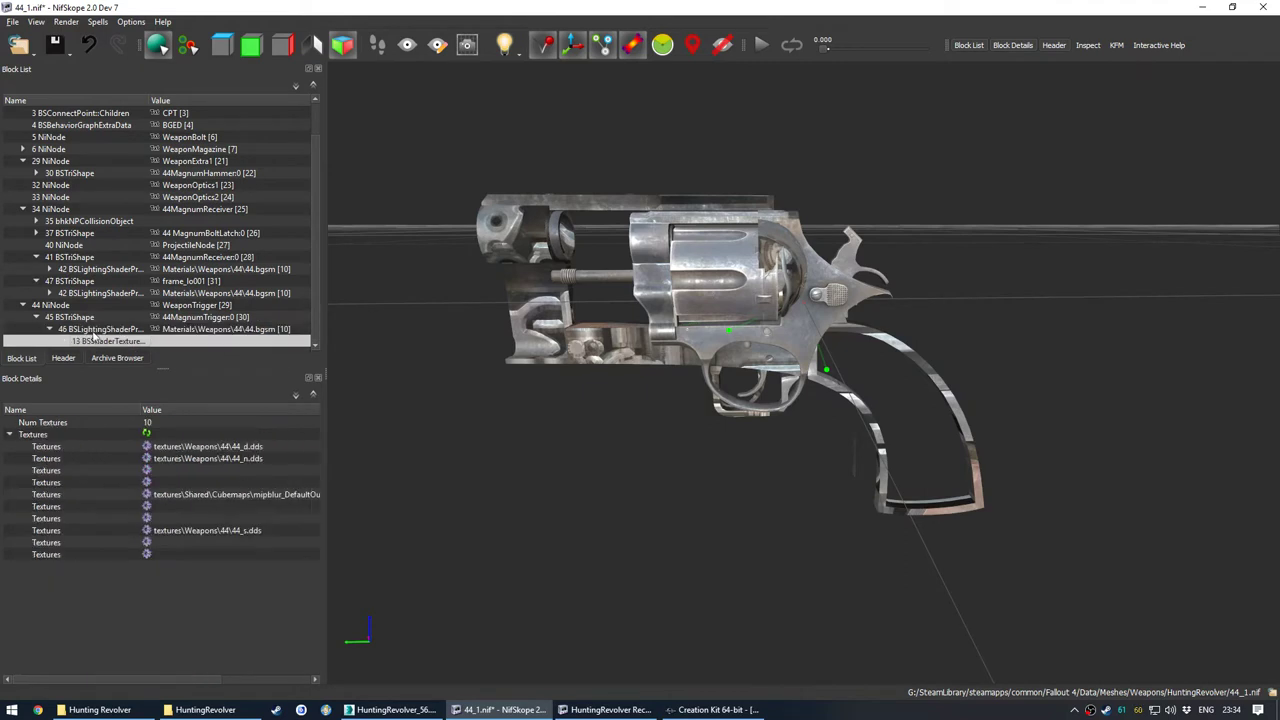
pyautogui.click(92, 329)
pyautogui.click(23, 305)
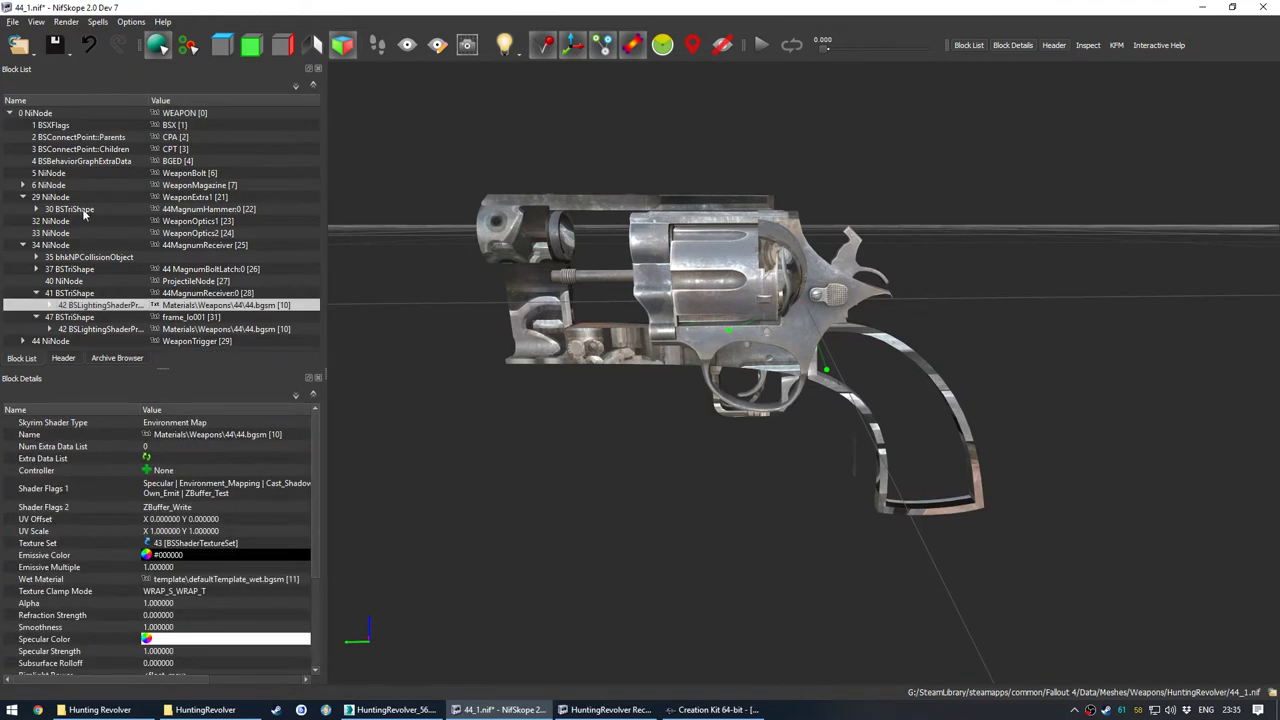
# Step: Remove the vanilla 44MagnumReceiver:0 shape from the receiver node and check the remaining frame around the trigger
pyautogui.click(62, 328)
pyautogui.click(70, 307)
pyautogui.click(65, 293)
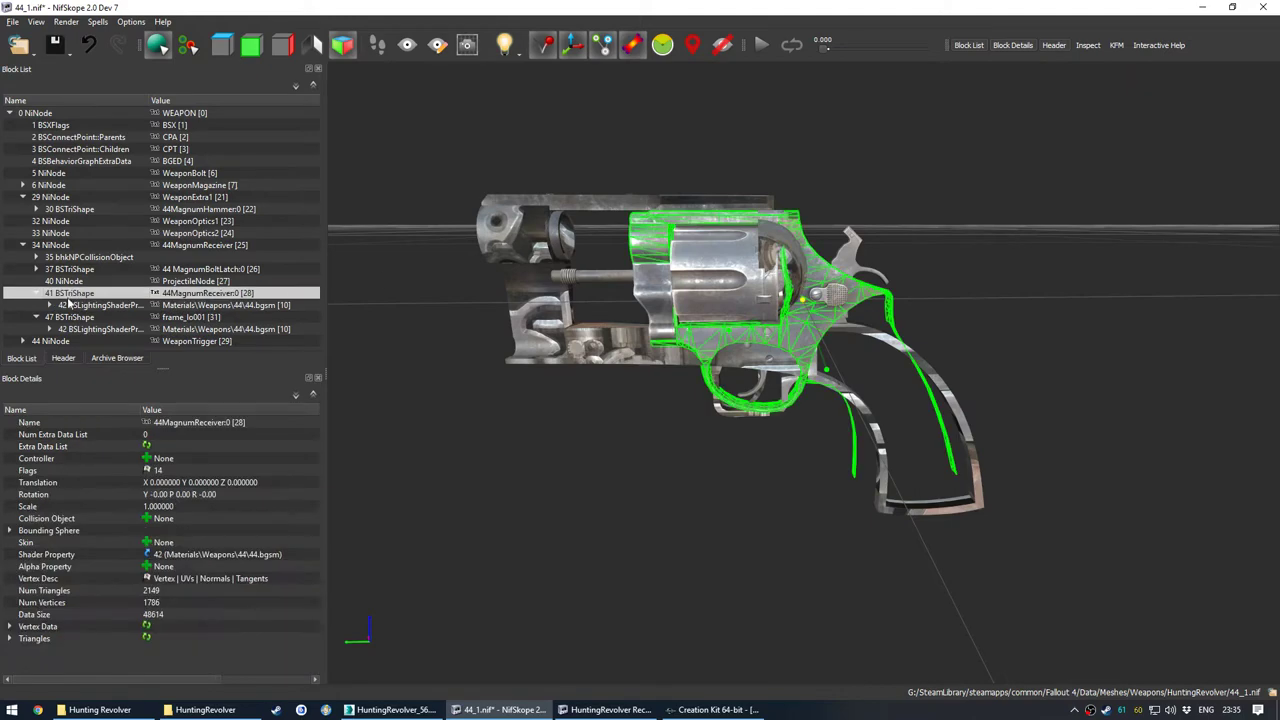
pyautogui.rightClick(70, 293)
pyautogui.moveTo(185, 290)
pyautogui.click(230, 304)
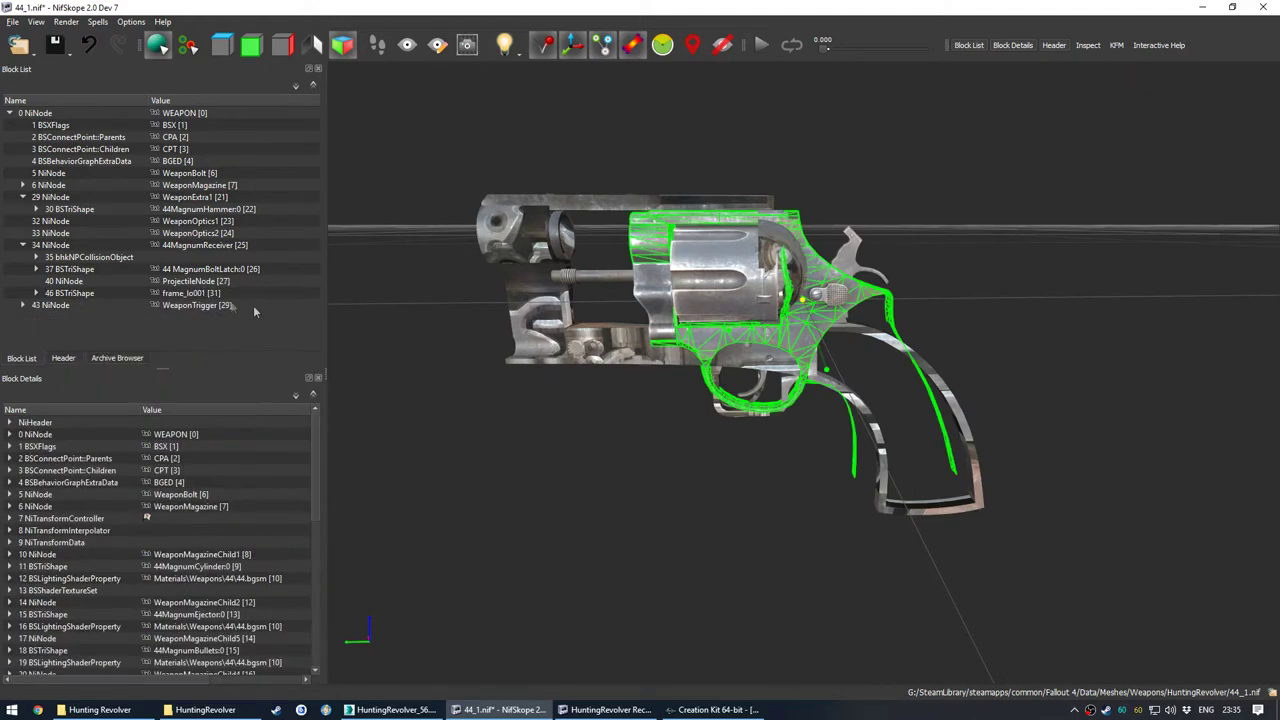
pyautogui.moveTo(700, 448)
pyautogui.mouseDown()
pyautogui.moveTo(604, 453)
pyautogui.moveTo(662, 454)
pyautogui.moveTo(690, 437)
pyautogui.mouseUp()
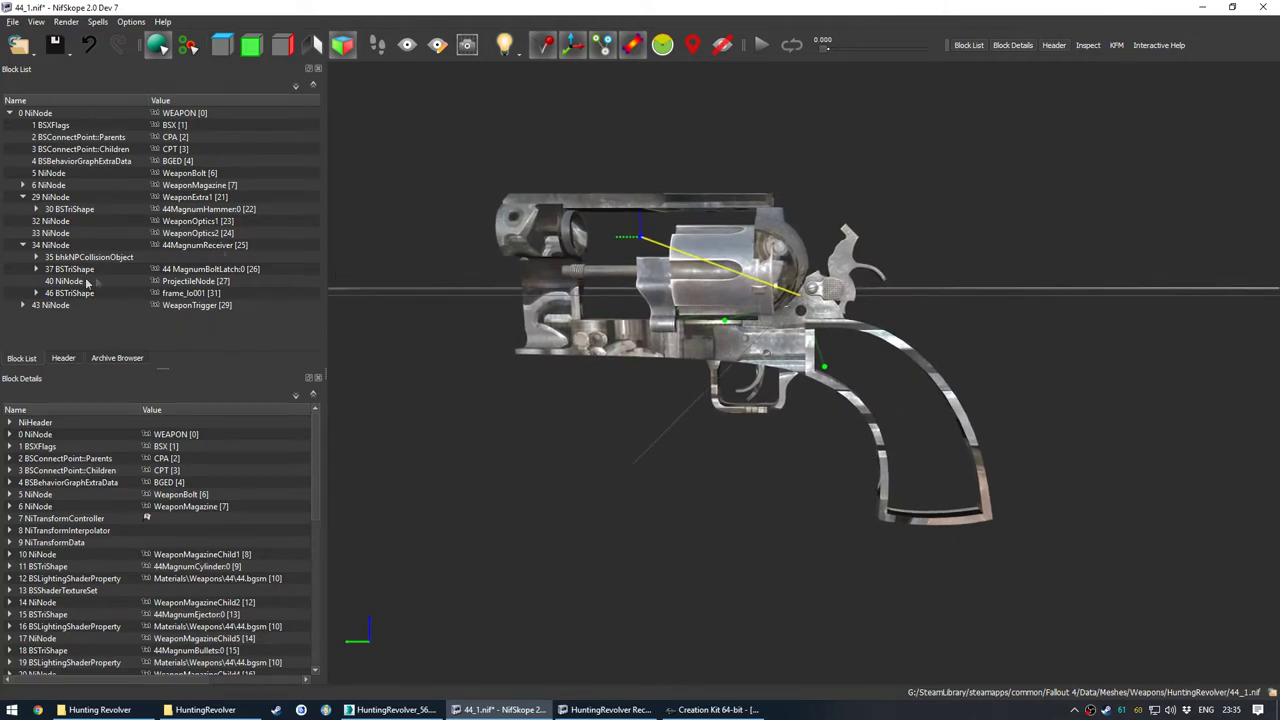
pyautogui.scroll(4, 752, 388)
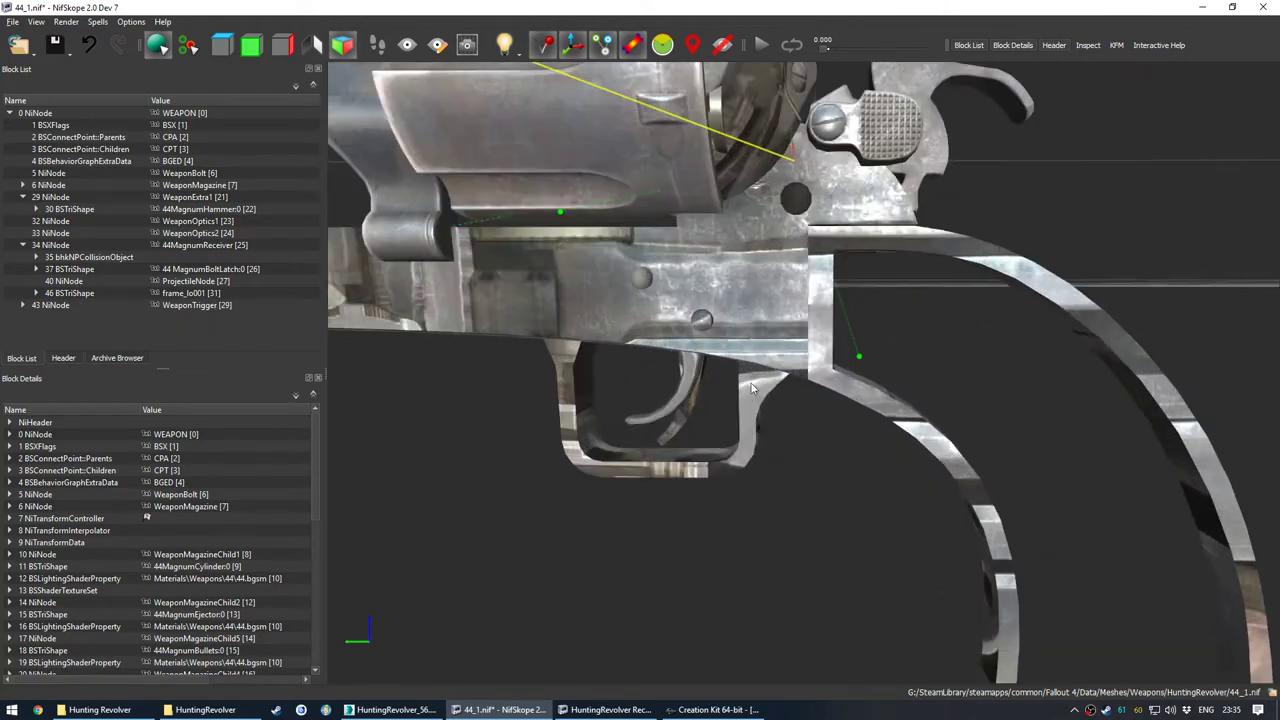
# Step: Remove the vanilla 44MagnumTrigger:0 shape with its branch from the WeaponTrigger node
pyautogui.click(692, 380)
pyautogui.moveTo(700, 385)
pyautogui.mouseDown()
pyautogui.moveTo(714, 390)
pyautogui.moveTo(690, 397)
pyautogui.mouseUp()
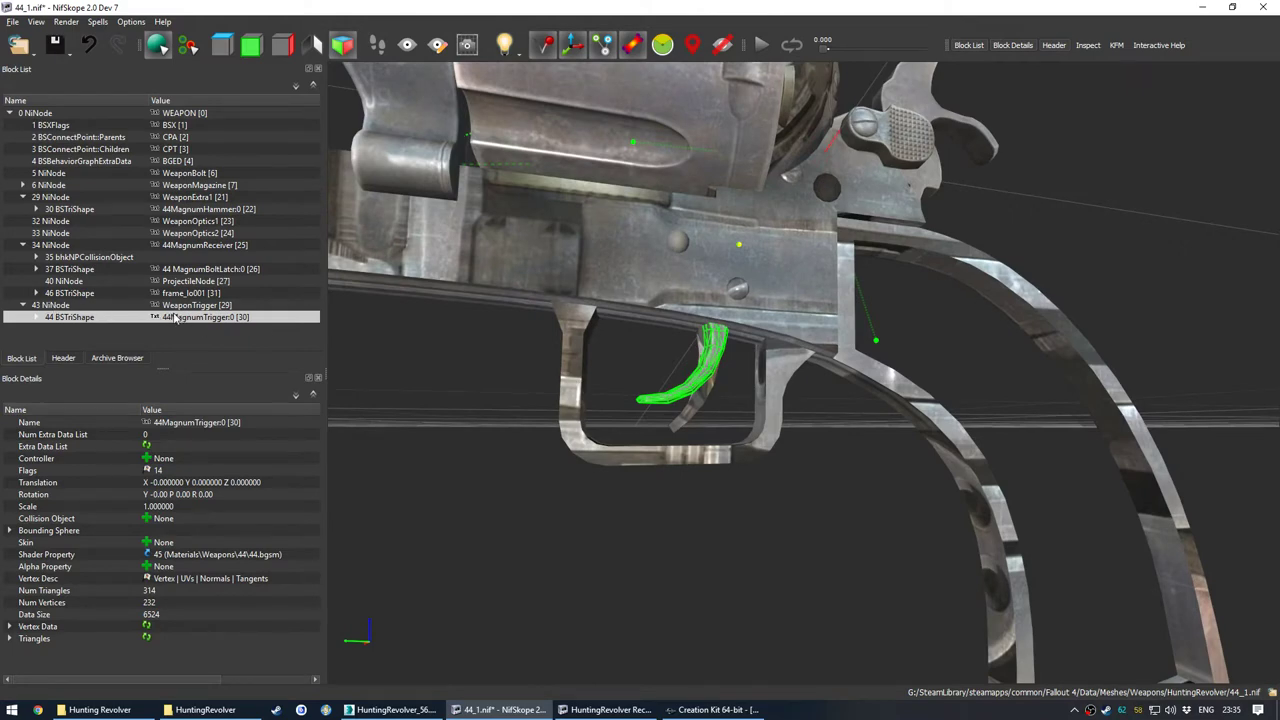
pyautogui.rightClick(175, 316)
pyautogui.moveTo(230, 315)
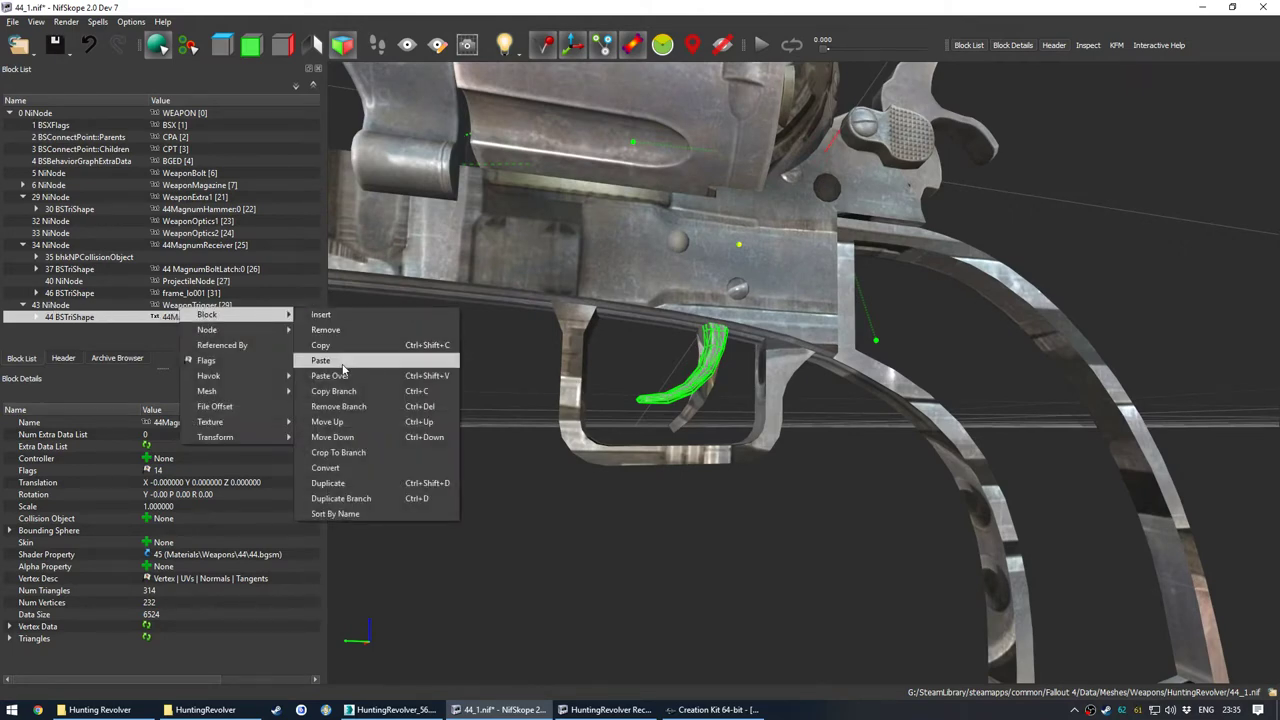
pyautogui.click(568, 514)
pyautogui.hotkey('ctrl', 's')
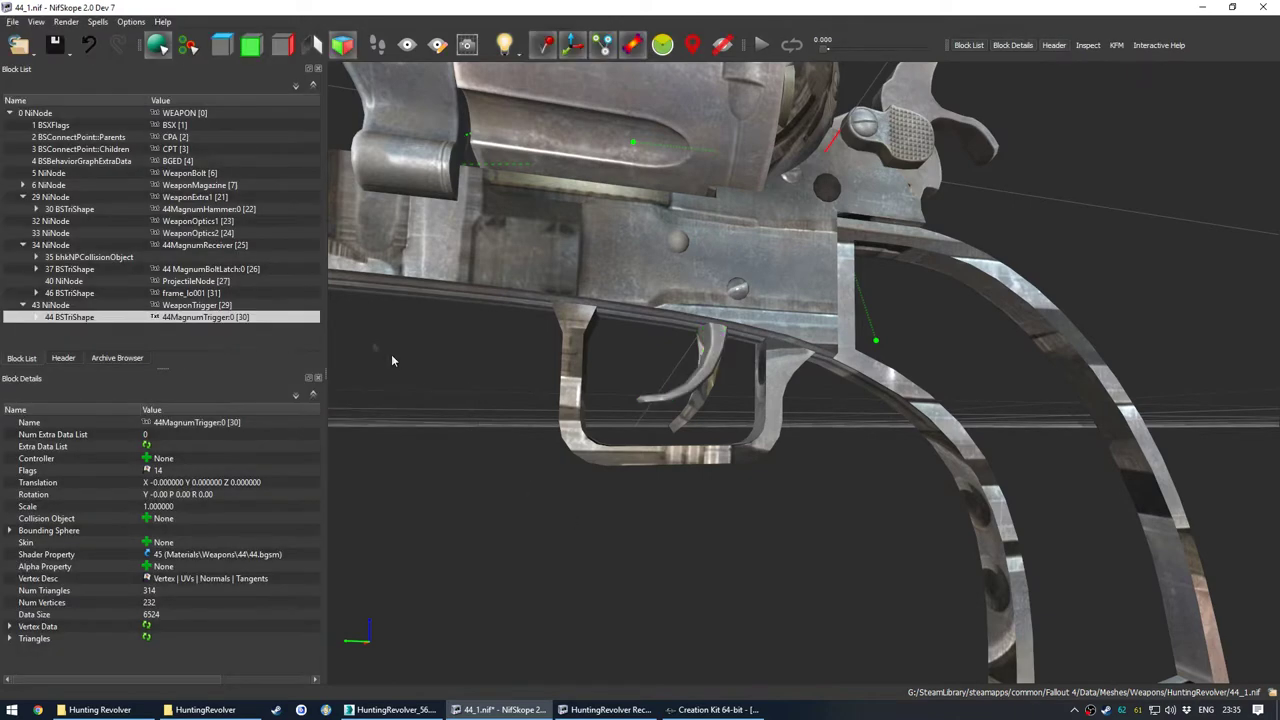
pyautogui.rightClick(175, 318)
pyautogui.moveTo(230, 322)
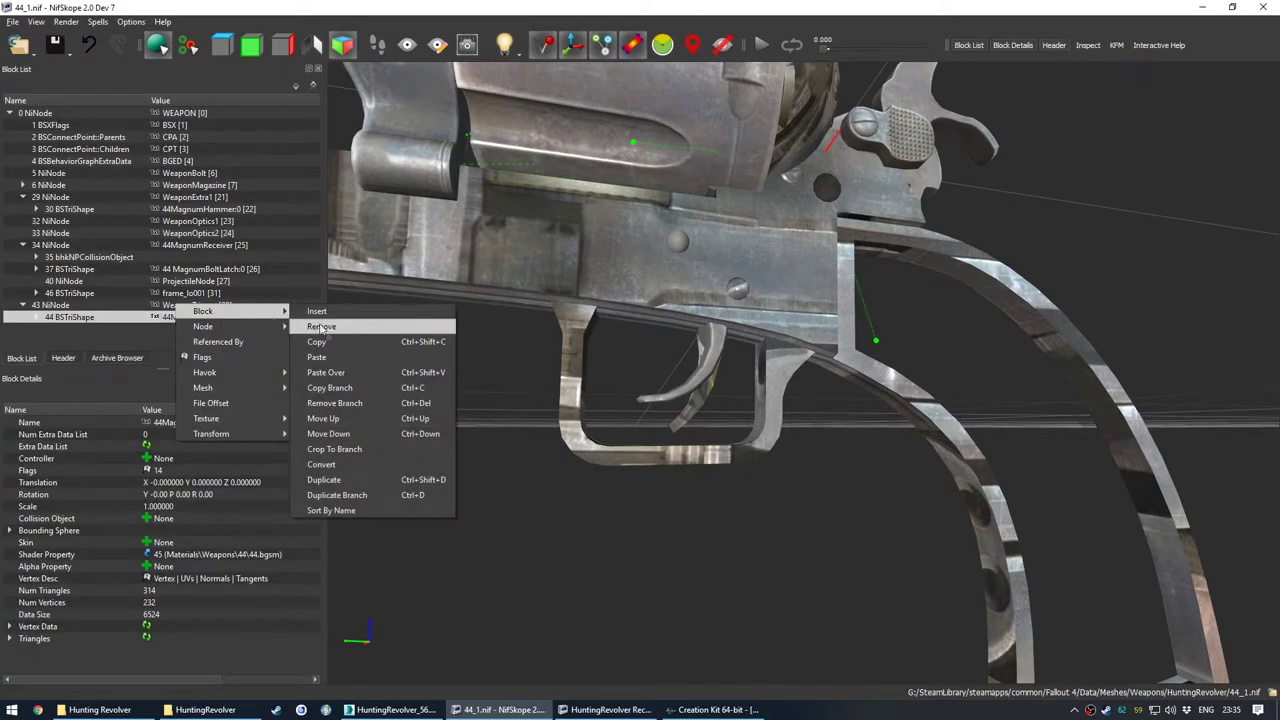
pyautogui.click(333, 404)
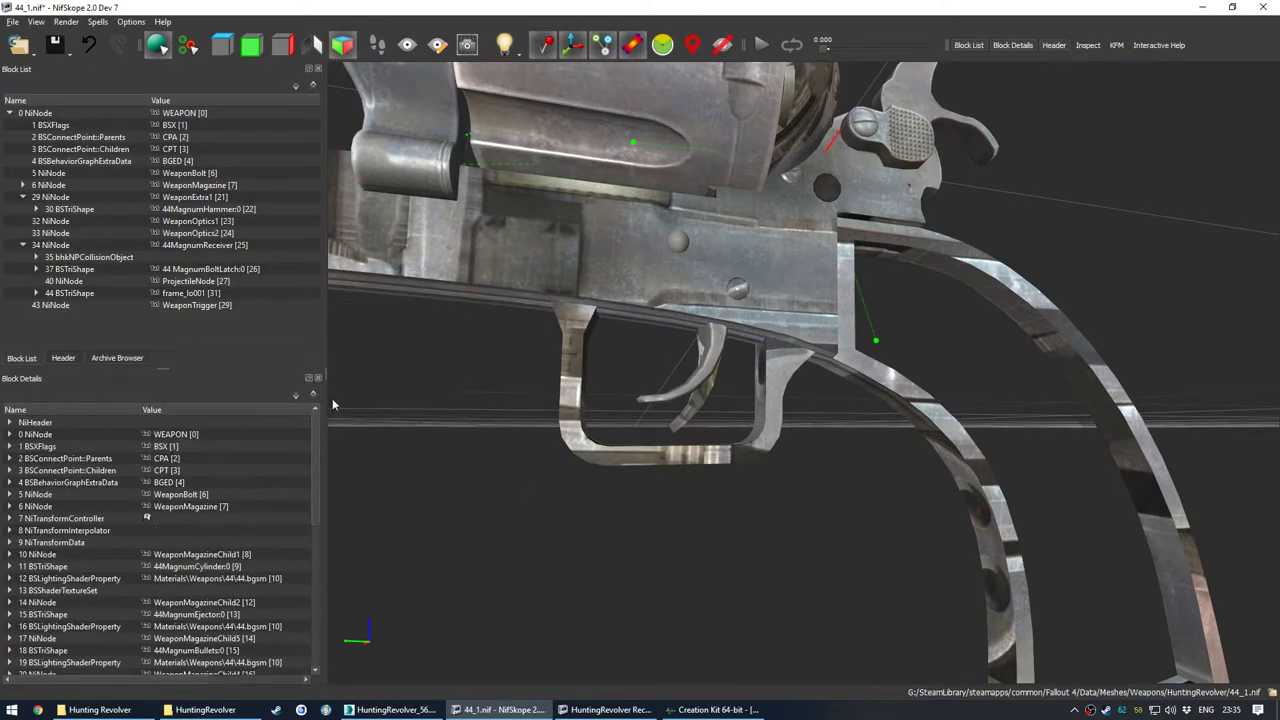
pyautogui.click(438, 425)
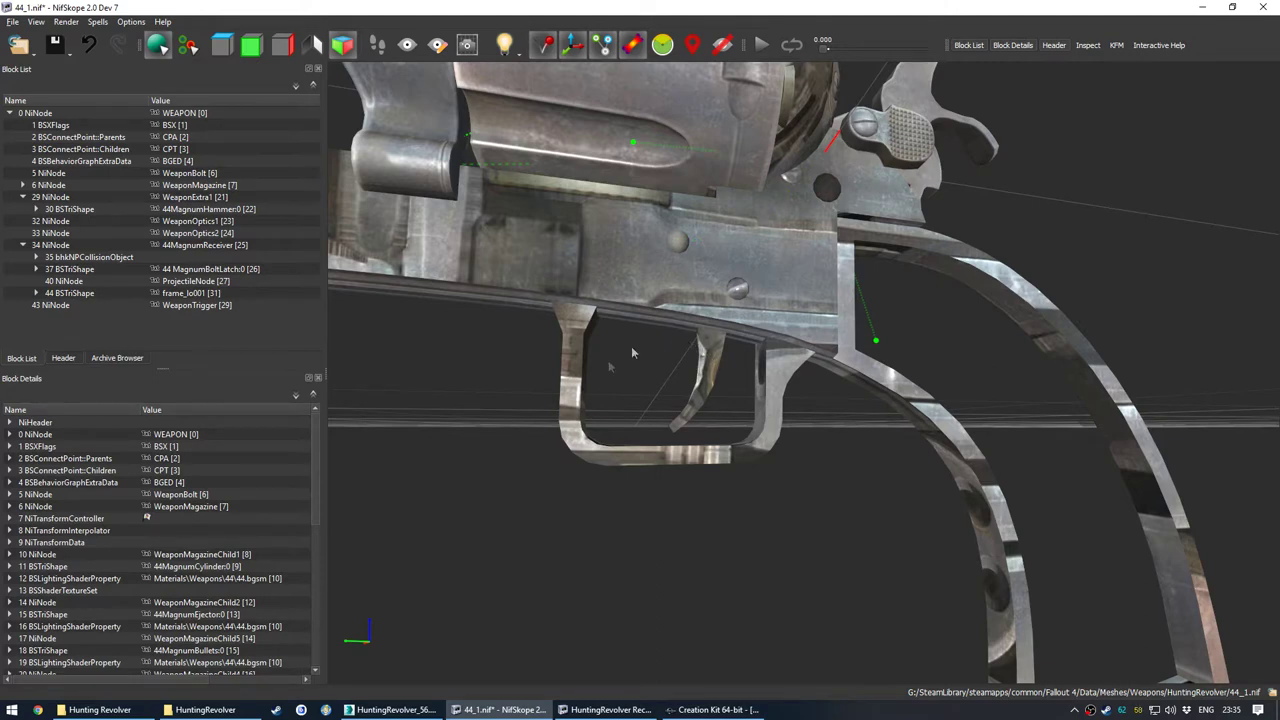
# Step: Examine the 44 MagnumBoltLatch:0 shape's lighting shader property and texture set, and inspect the assembled revolver from several angles
pyautogui.click(37, 269)
pyautogui.click(66, 285)
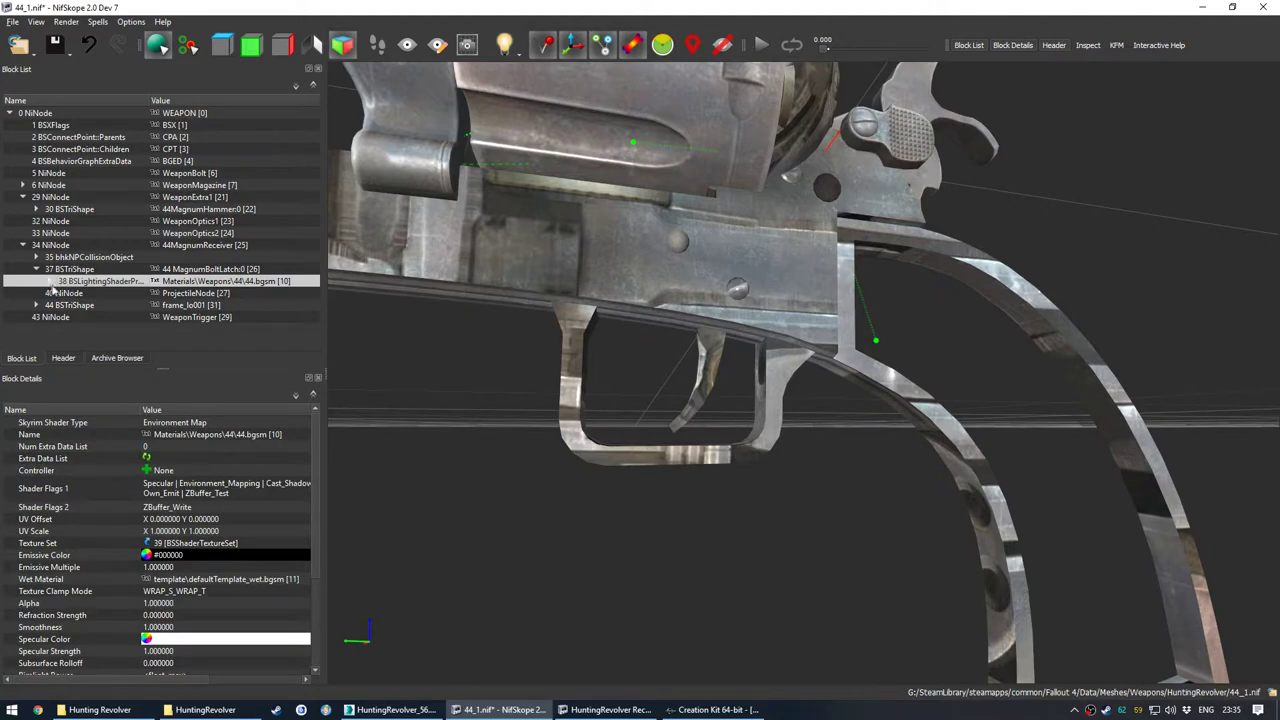
pyautogui.click(50, 281)
pyautogui.click(113, 293)
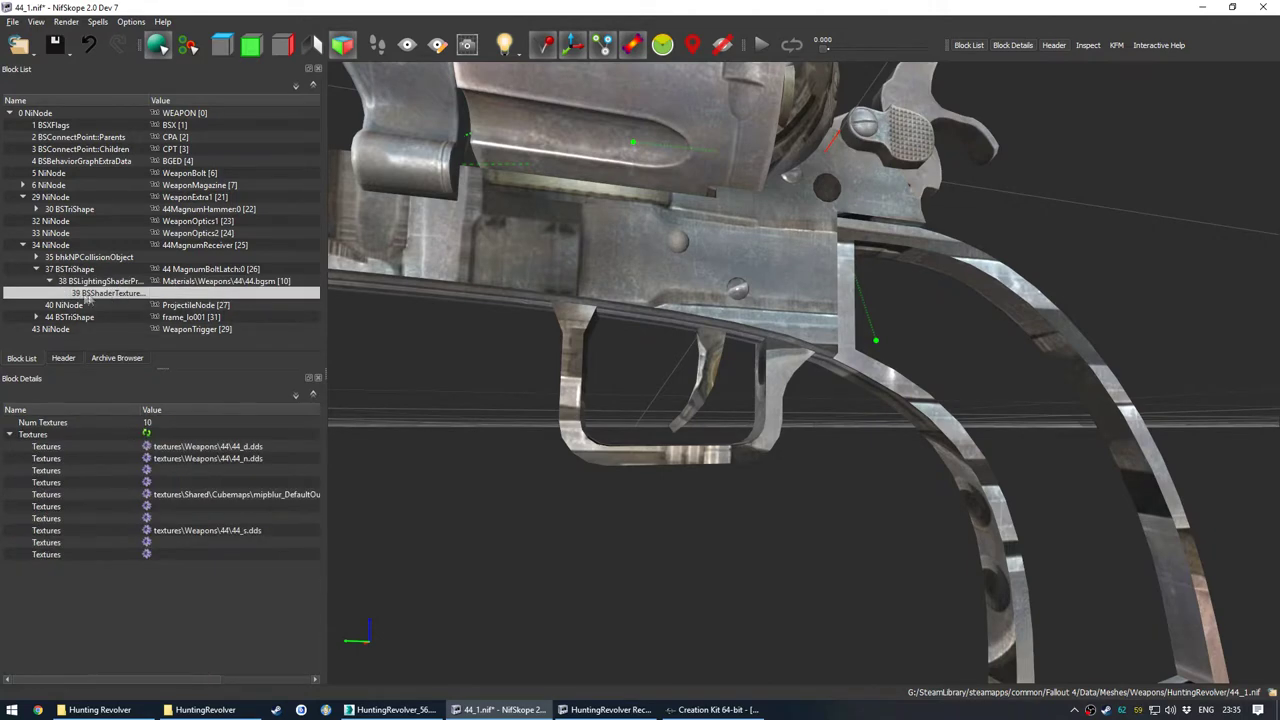
pyautogui.click(38, 271)
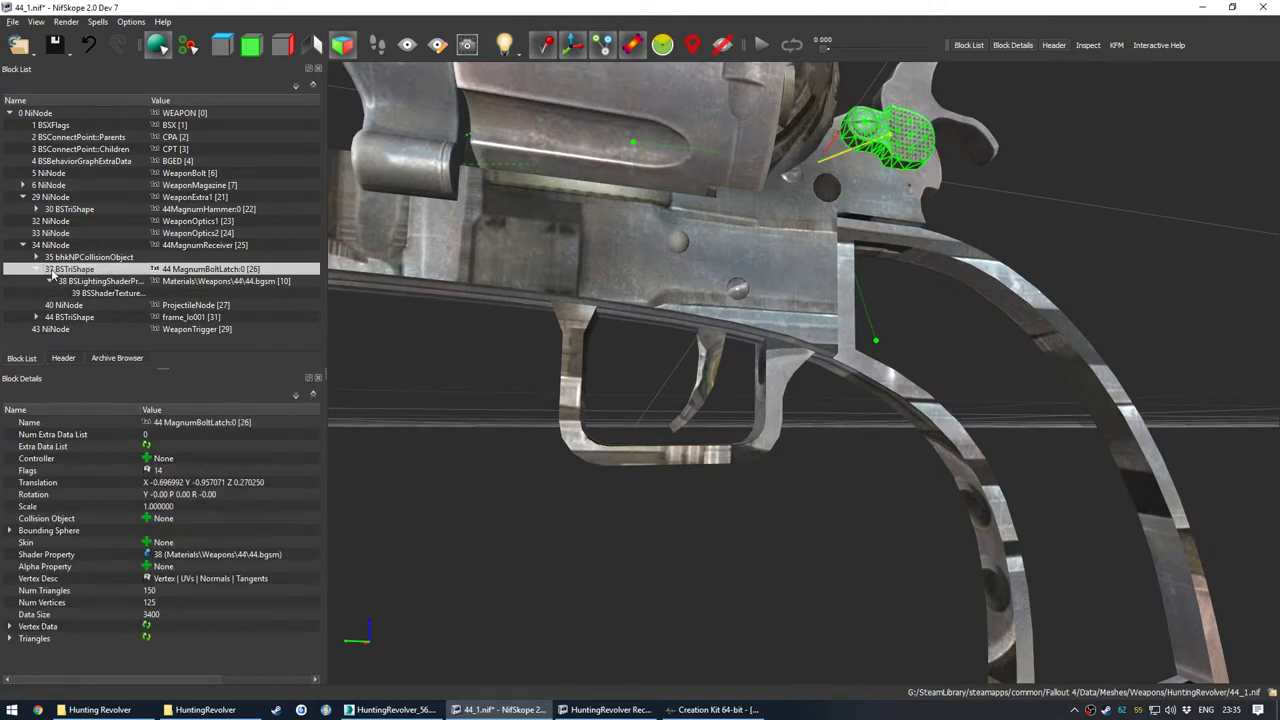
pyautogui.moveTo(689, 314)
pyautogui.mouseDown()
pyautogui.moveTo(718, 296)
pyautogui.moveTo(670, 323)
pyautogui.moveTo(705, 318)
pyautogui.mouseUp()
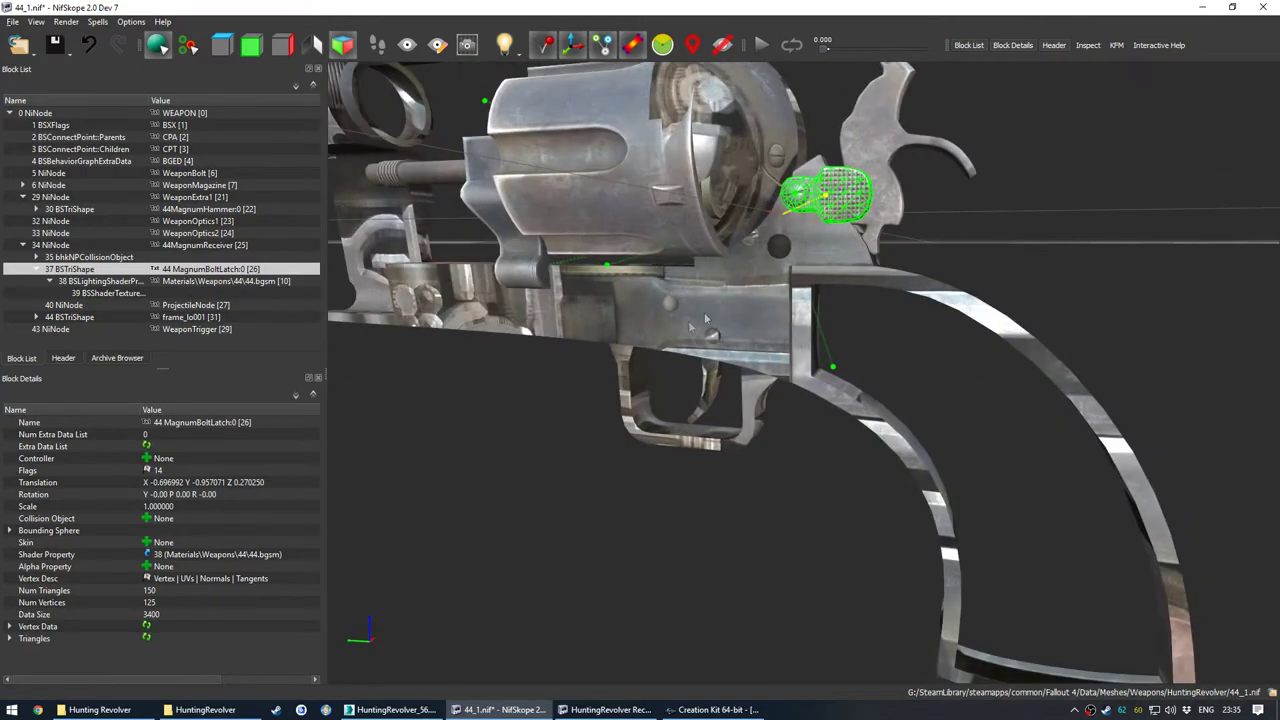
pyautogui.click(87, 281)
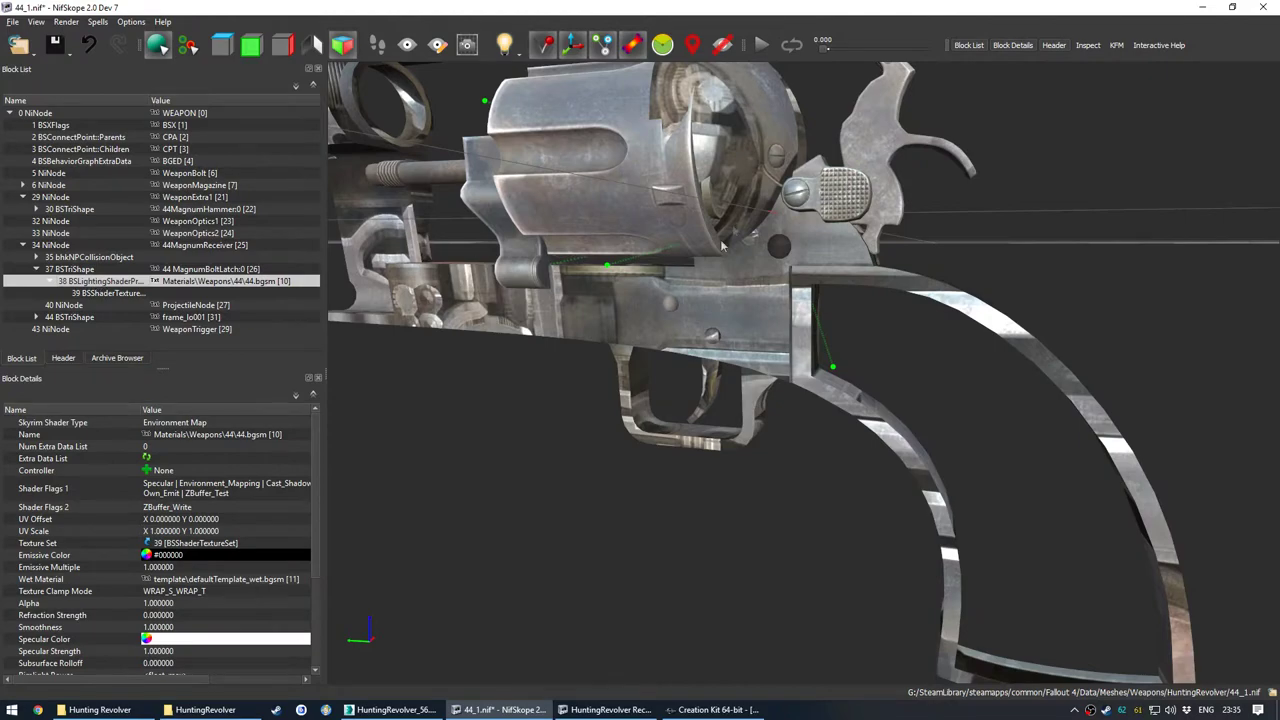
pyautogui.scroll(-3, 638, 270)
pyautogui.moveTo(593, 267); pyautogui.dragTo(680, 302, button='middle')
pyautogui.scroll(2, 680, 302)
pyautogui.moveTo(735, 325); pyautogui.dragTo(651, 418)
pyautogui.scroll(-3, 785, 345)
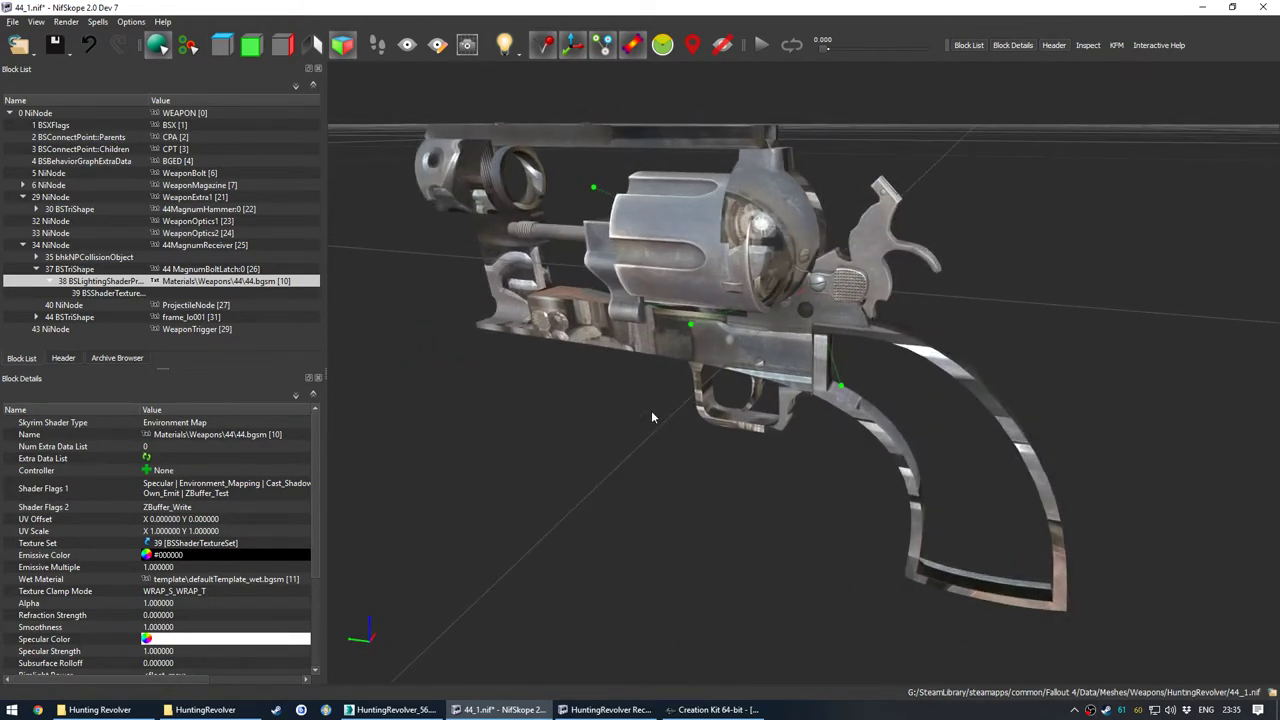
# Step: Switch to HuntingRevolver Receiver.nif, inspect the yoke mesh from behind, and copy the yoke_lo001 shape
pyautogui.moveTo(598, 466); pyautogui.dragTo(560, 470)
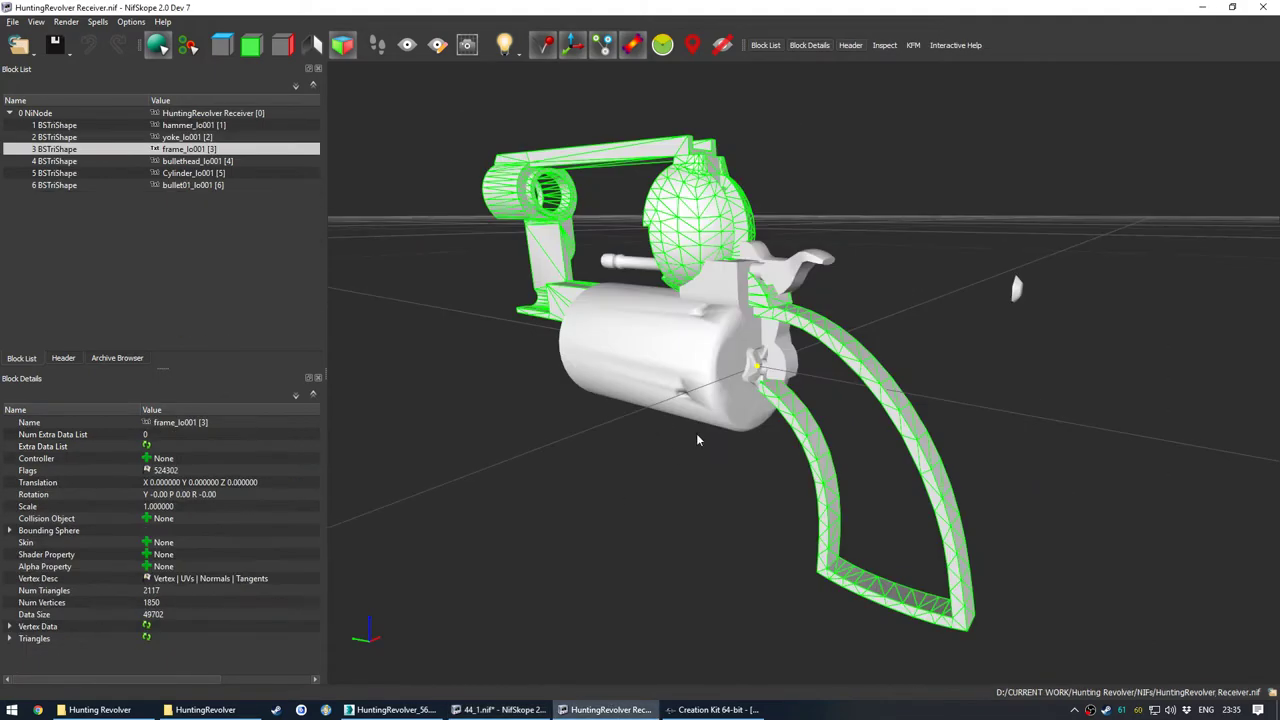
pyautogui.moveTo(694, 434); pyautogui.dragTo(900, 316)
pyautogui.click(731, 286)
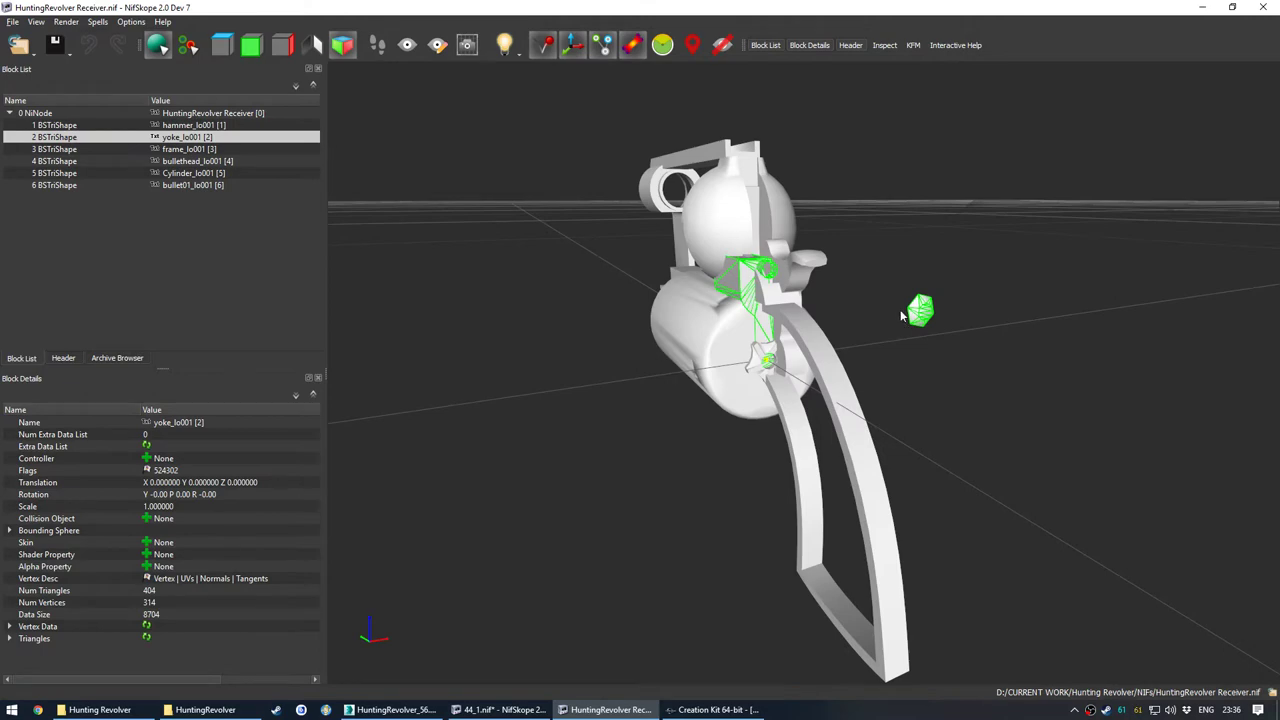
pyautogui.scroll(5, 928, 315)
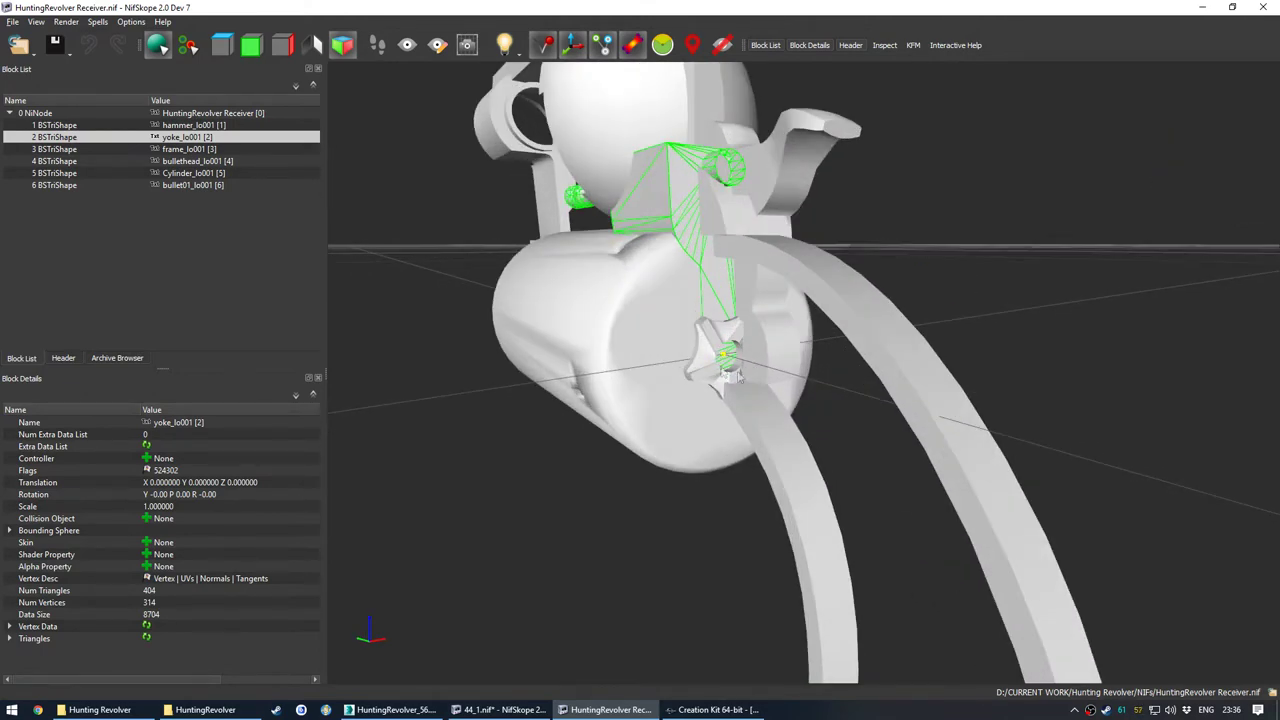
pyautogui.scroll(-3, 719, 363)
pyautogui.moveTo(720, 363); pyautogui.dragTo(752, 372)
pyautogui.rightClick(714, 250)
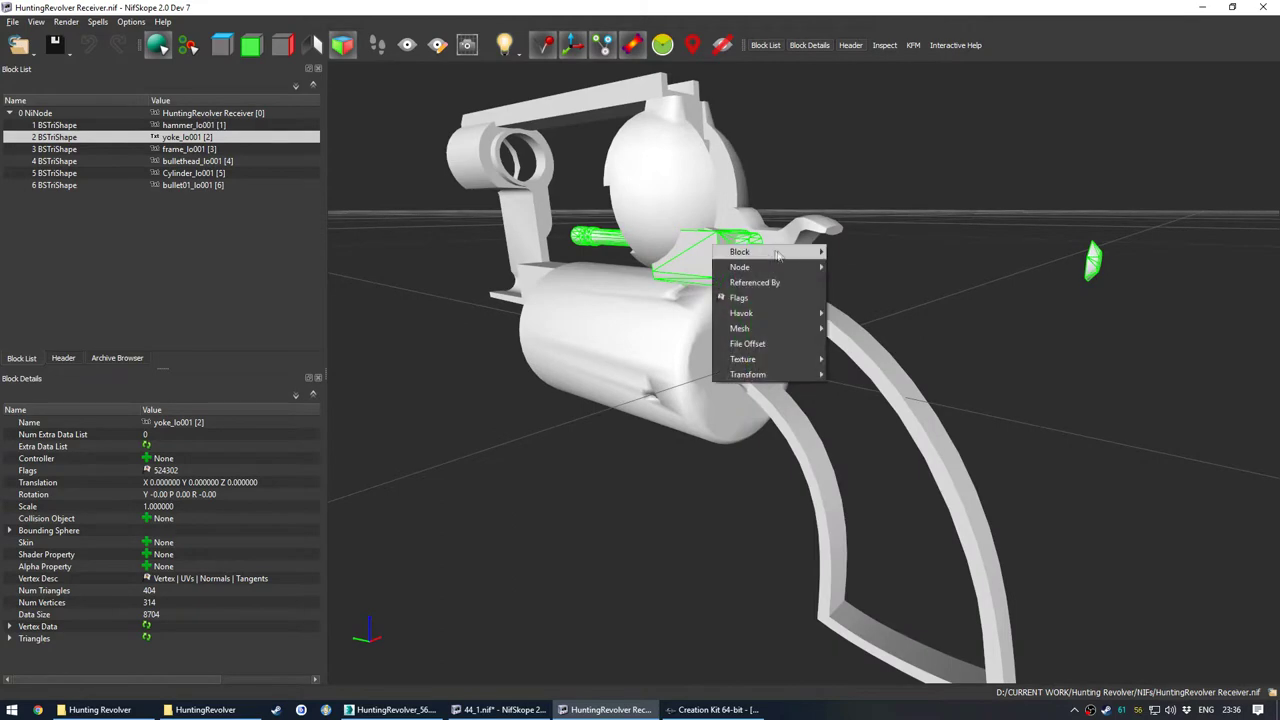
pyautogui.click(684, 228)
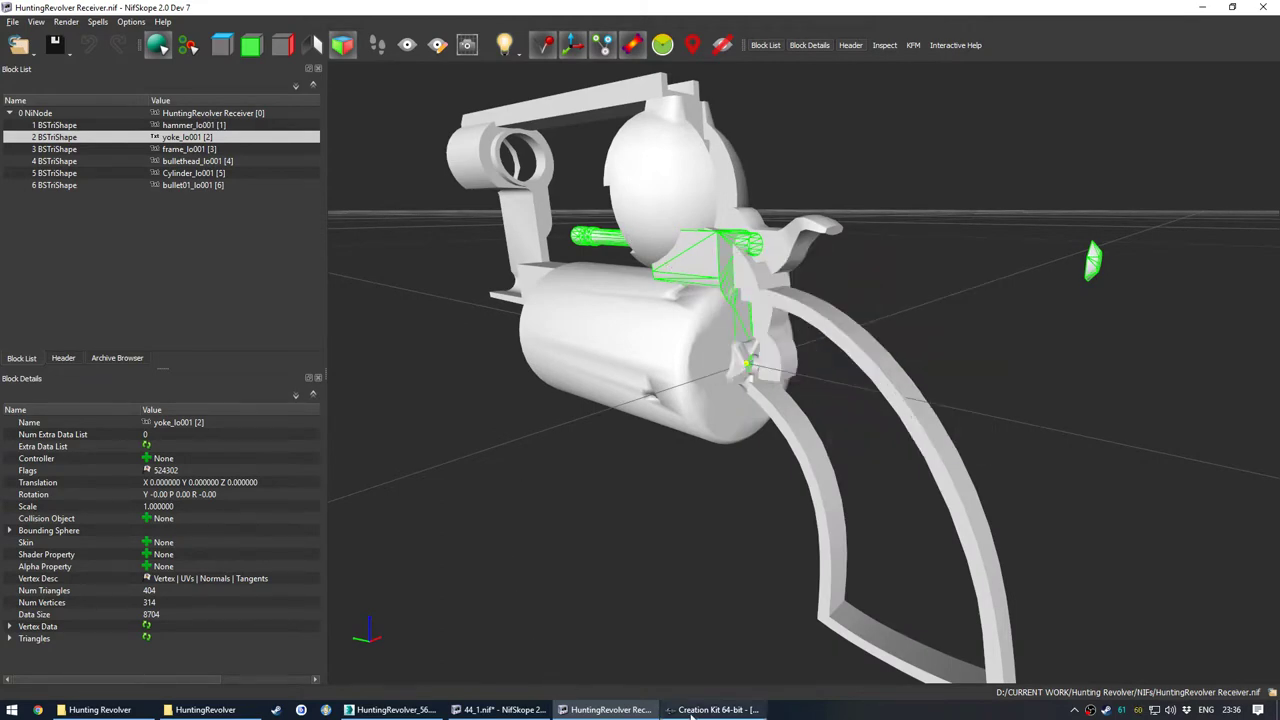
# Step: Return to 44_1.nif, locate the vanilla 44 MagnumGate:0 shape, and paste the copied yoke shape into its parent WeaponMagazine node
pyautogui.click(500, 709)
pyautogui.rightClick(617, 249)
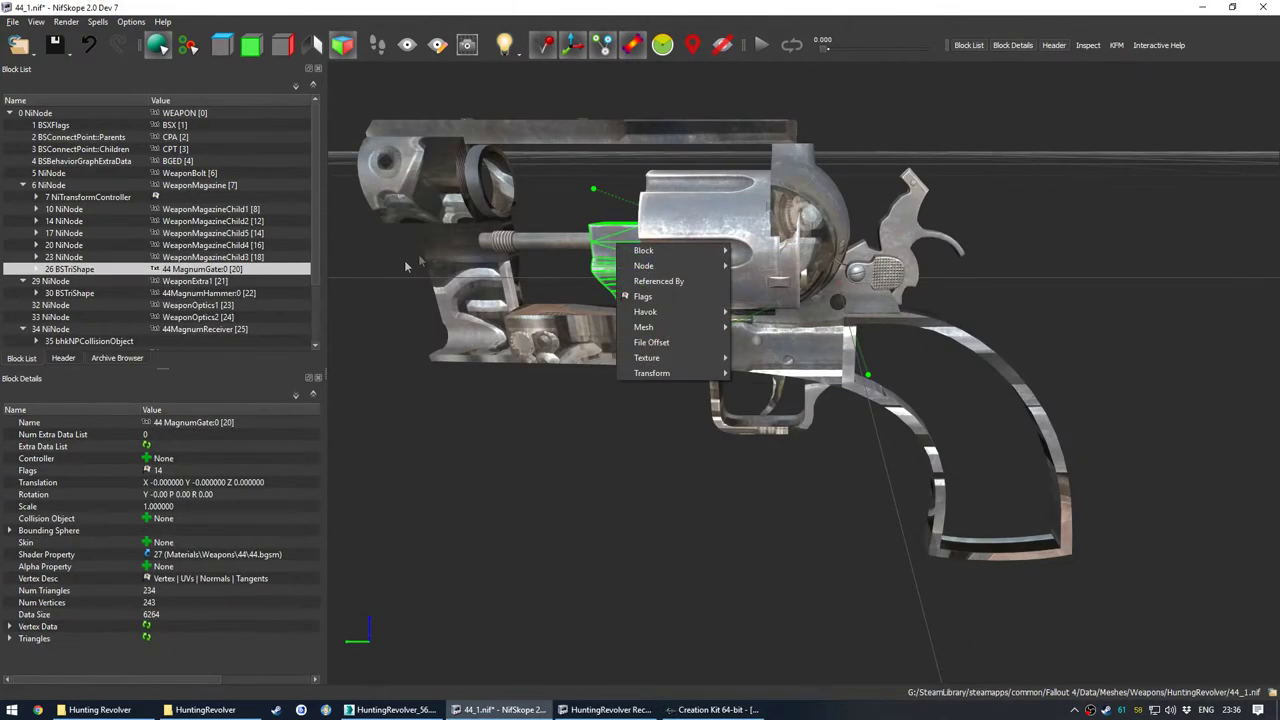
pyautogui.click(597, 259)
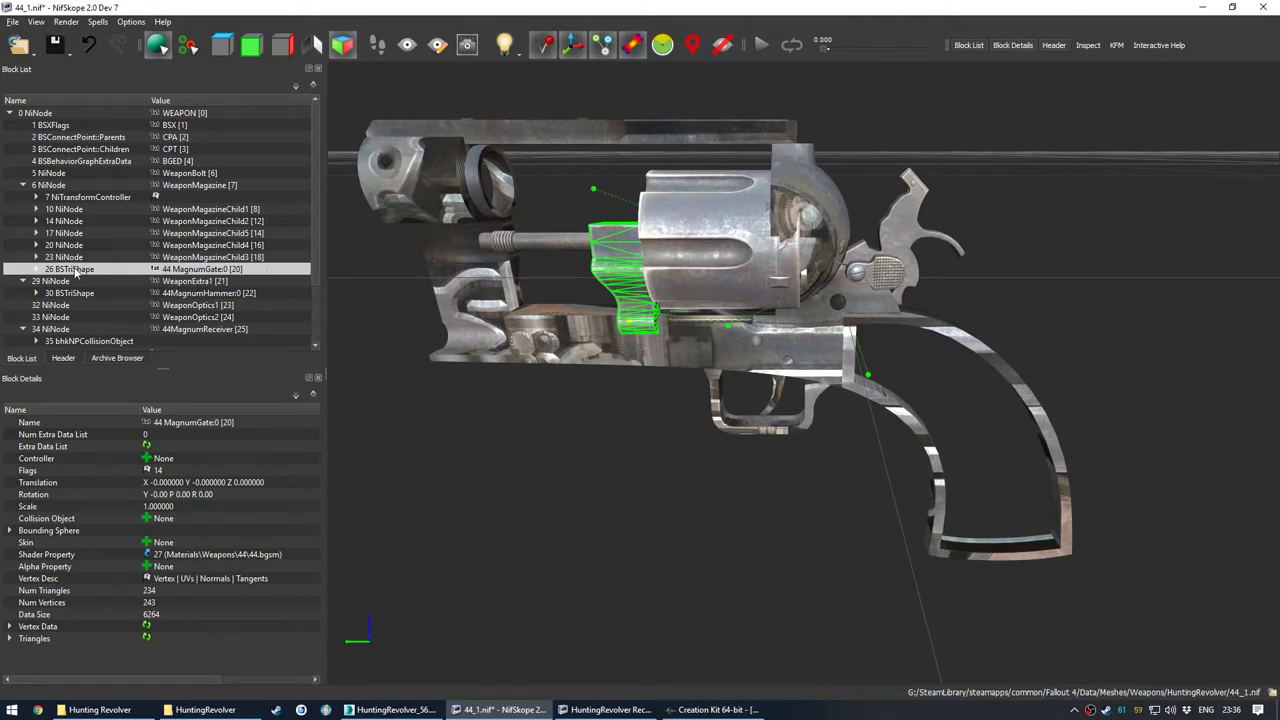
pyautogui.rightClick(197, 181)
pyautogui.moveTo(255, 180)
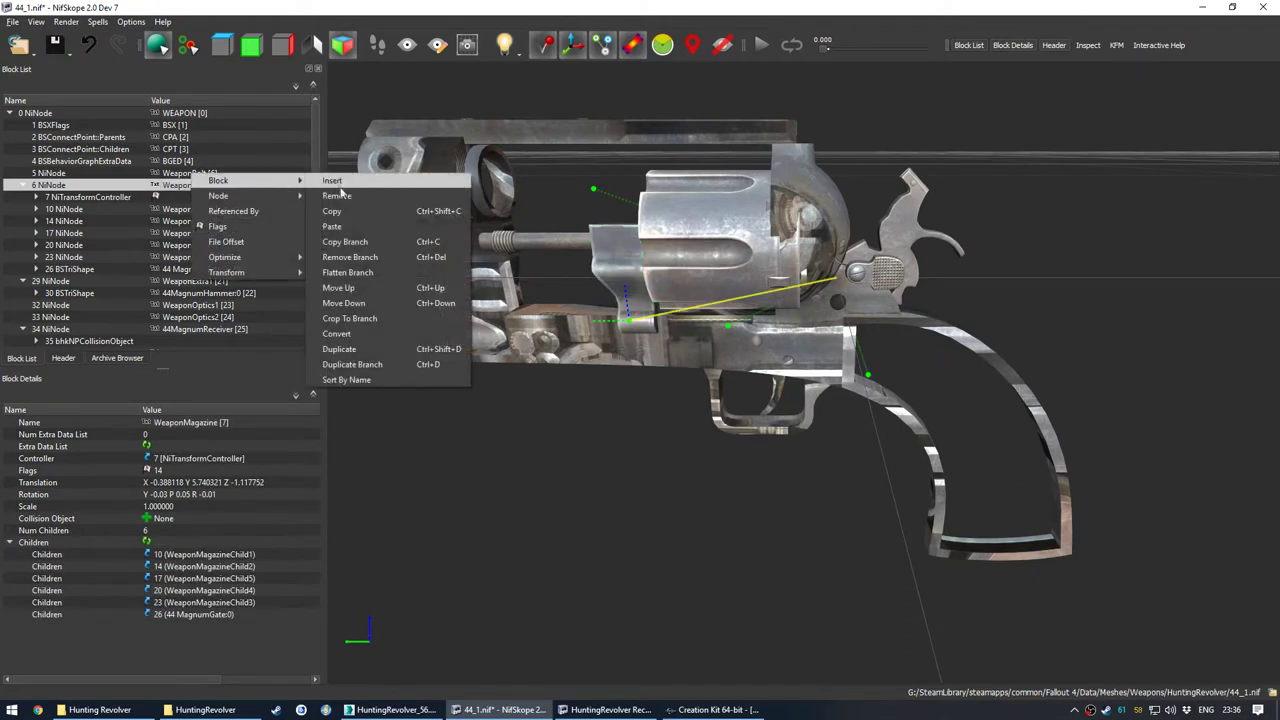
pyautogui.click(333, 226)
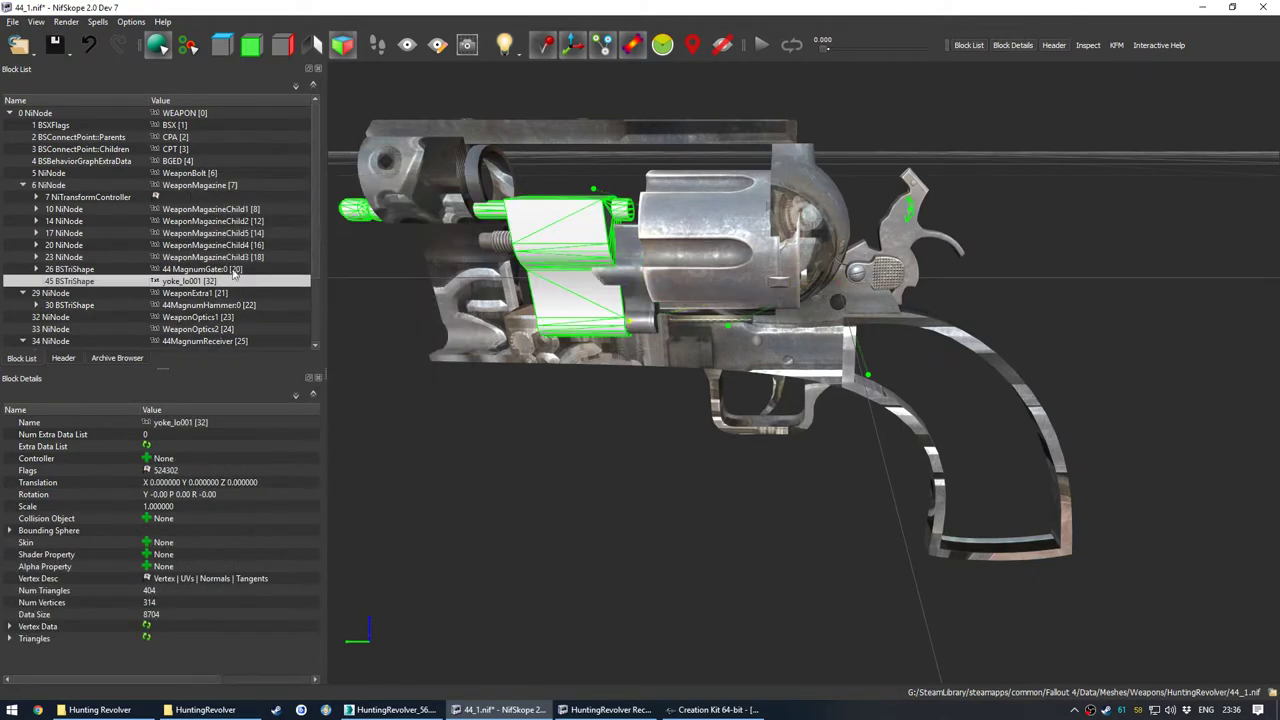
# Step: Rename the pasted yoke shape to 44 MagnumGate:0 using string index 20, and review the string list in the file header
pyautogui.click(203, 270)
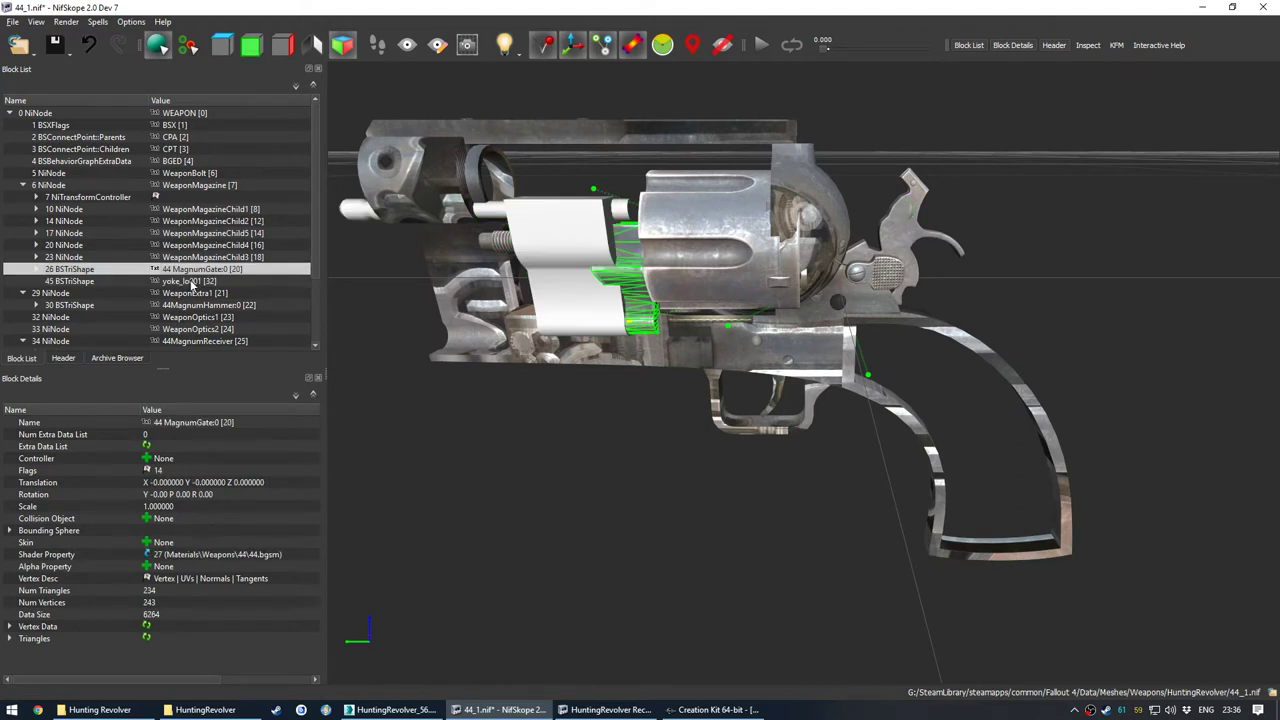
pyautogui.doubleClick(193, 282)
pyautogui.write('20')
pyautogui.press('Return')
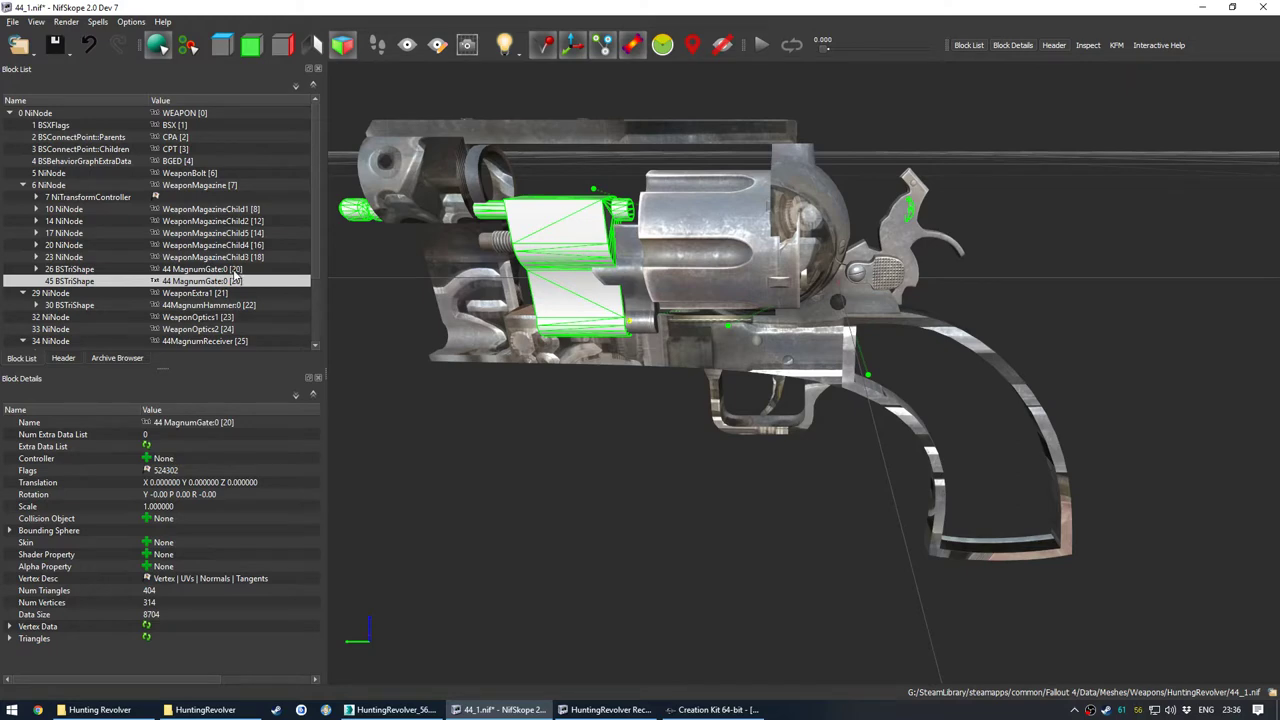
pyautogui.click(63, 358)
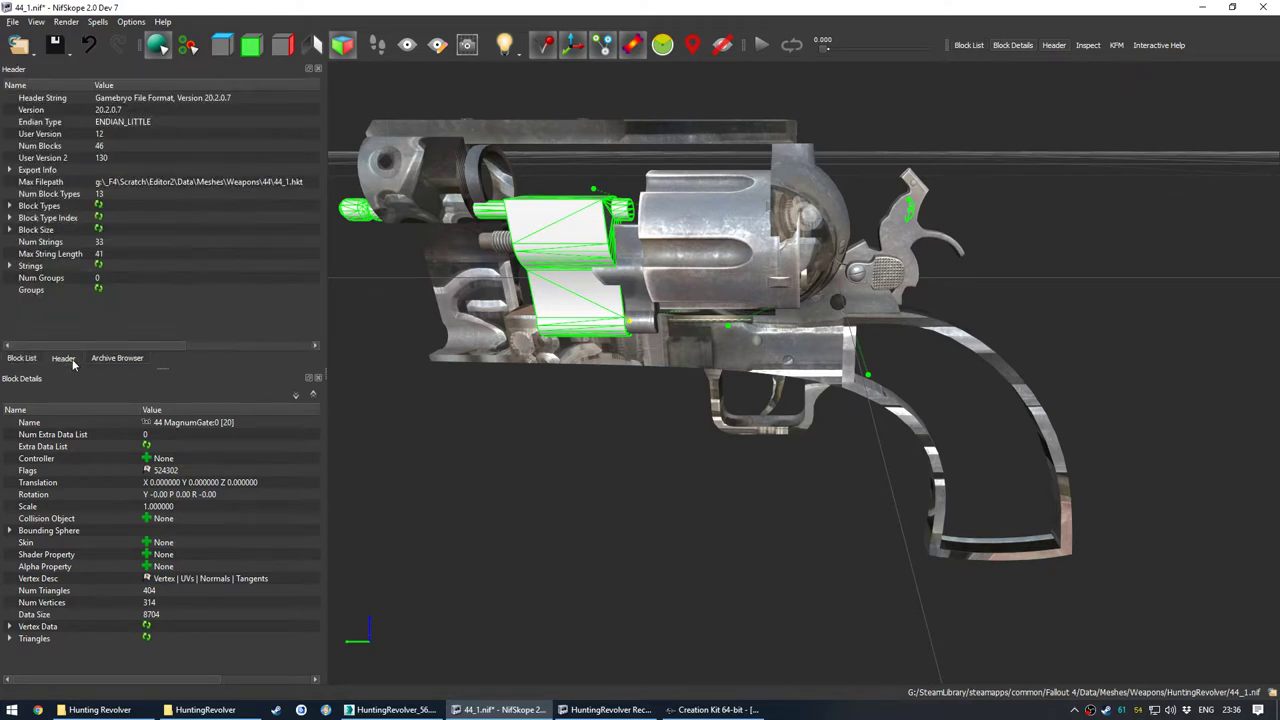
pyautogui.click(11, 266)
pyautogui.scroll(-6, 131, 228)
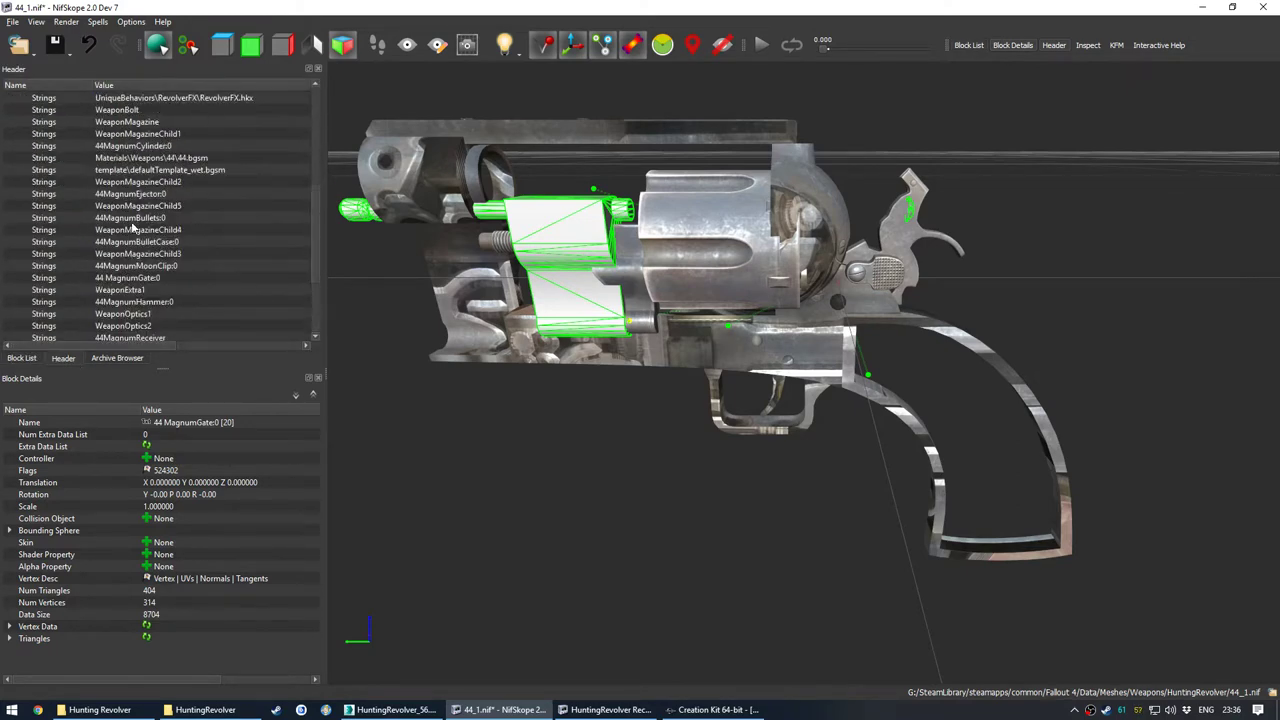
pyautogui.scroll(6, 120, 240)
pyautogui.click(22, 358)
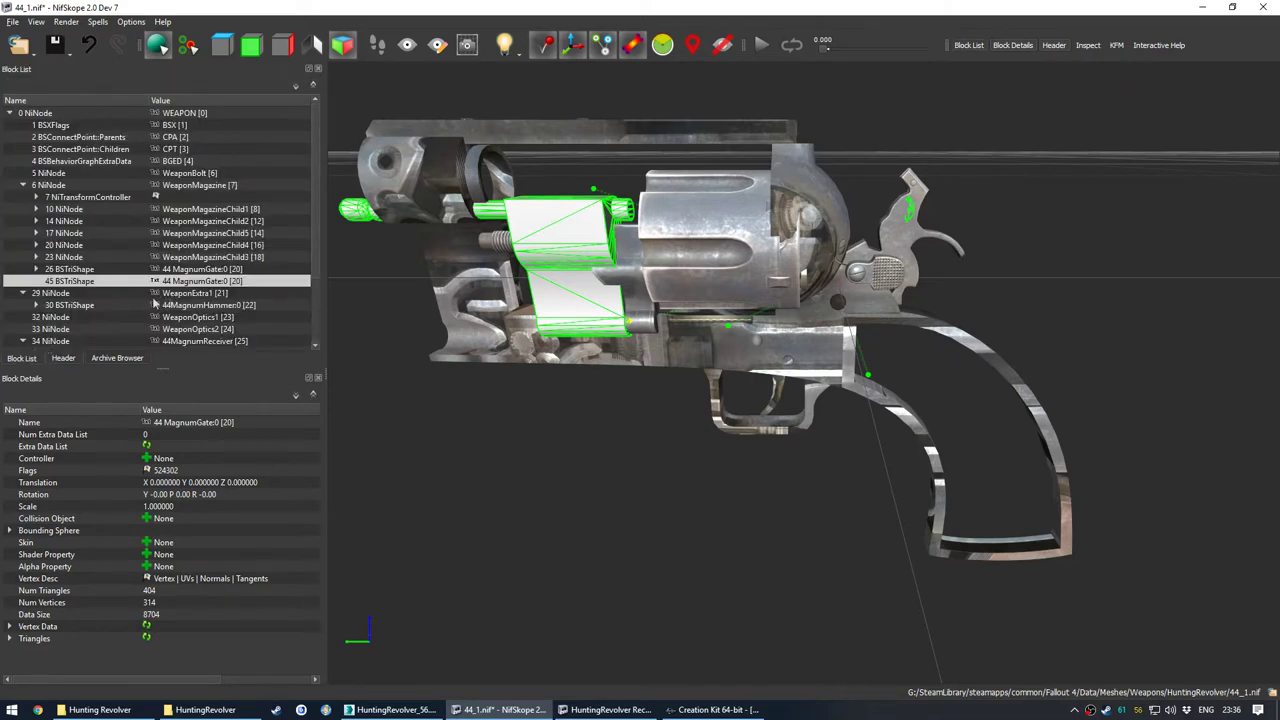
# Step: Look up the vanilla gate shape's shader block and assign that block, 27, as the pasted yoke shape's shader property
pyautogui.click(37, 269)
pyautogui.scroll(-1, 40, 272)
pyautogui.click(76, 246)
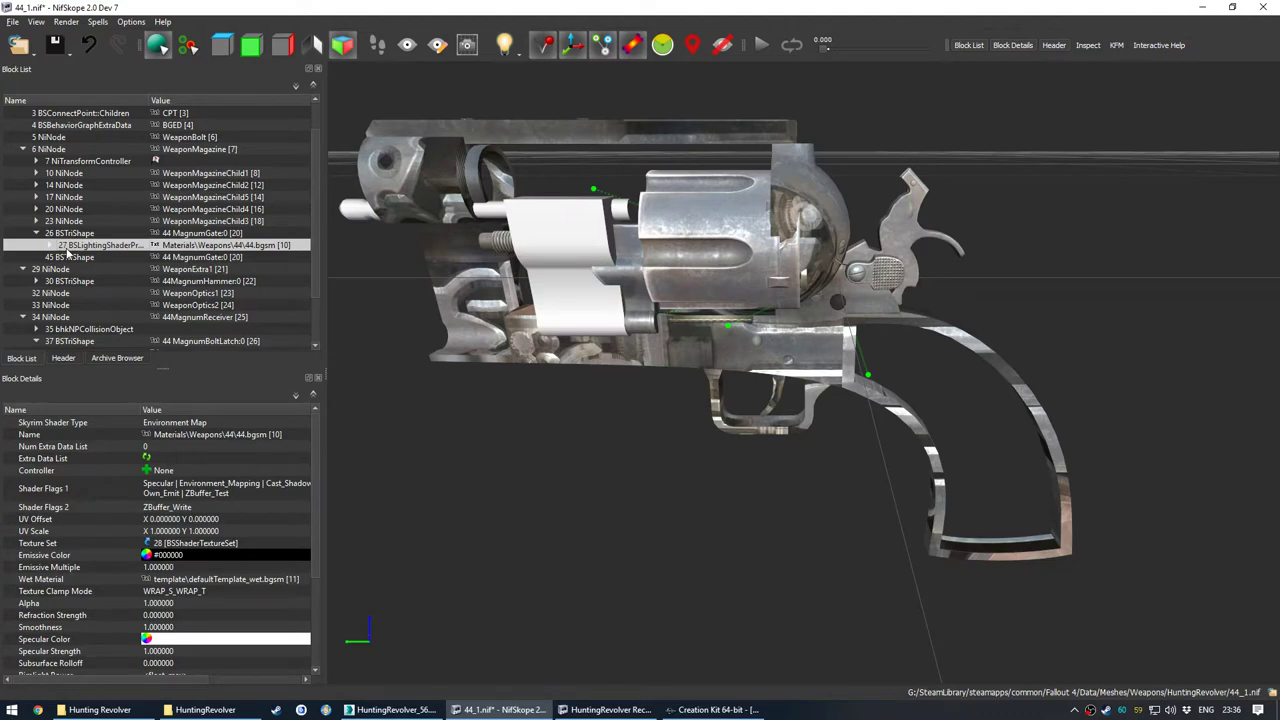
pyautogui.click(79, 258)
pyautogui.doubleClick(163, 556)
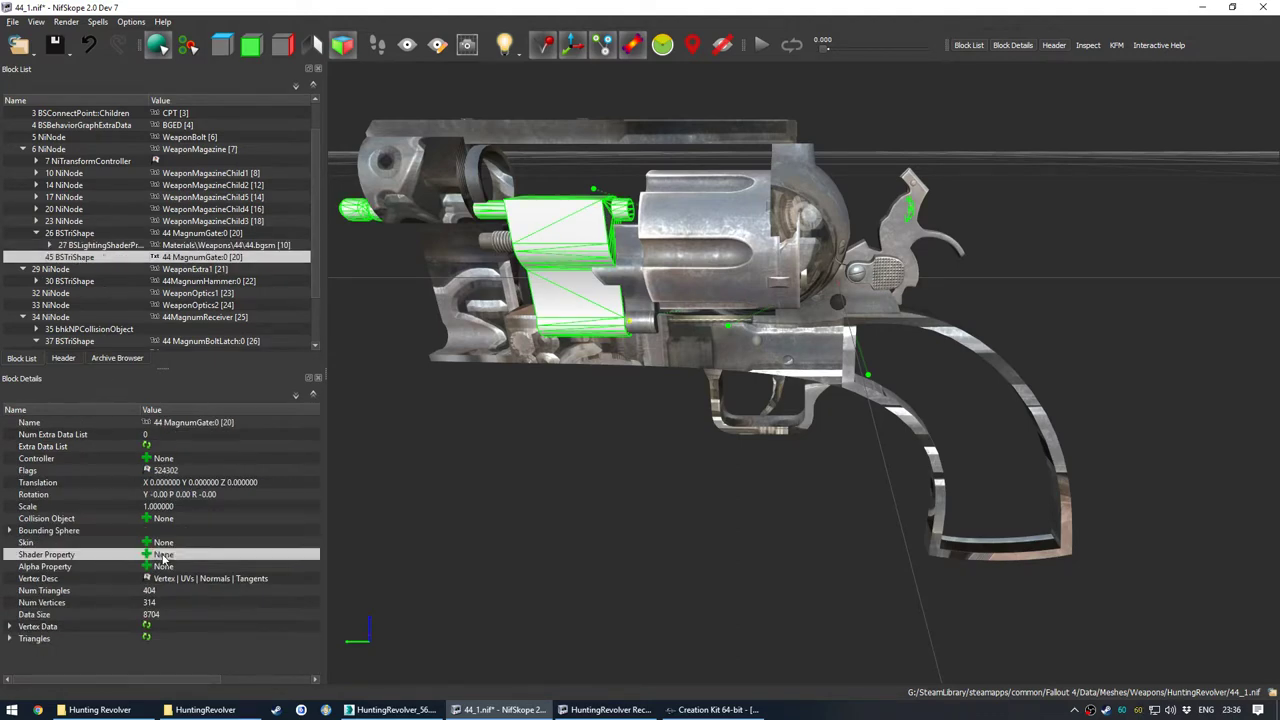
pyautogui.write('27')
pyautogui.press('Return')
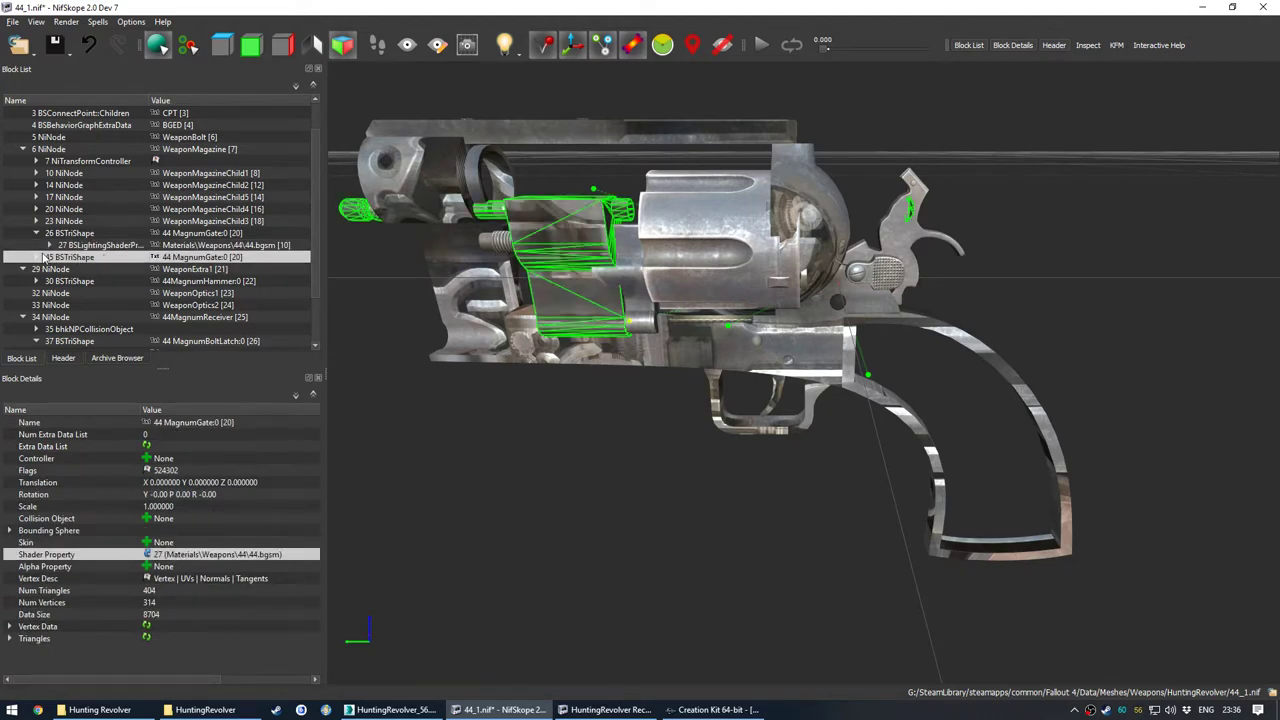
# Step: Open the pasted yoke shape's transform for editing and set its Y translation to 3.7
pyautogui.click(86, 211)
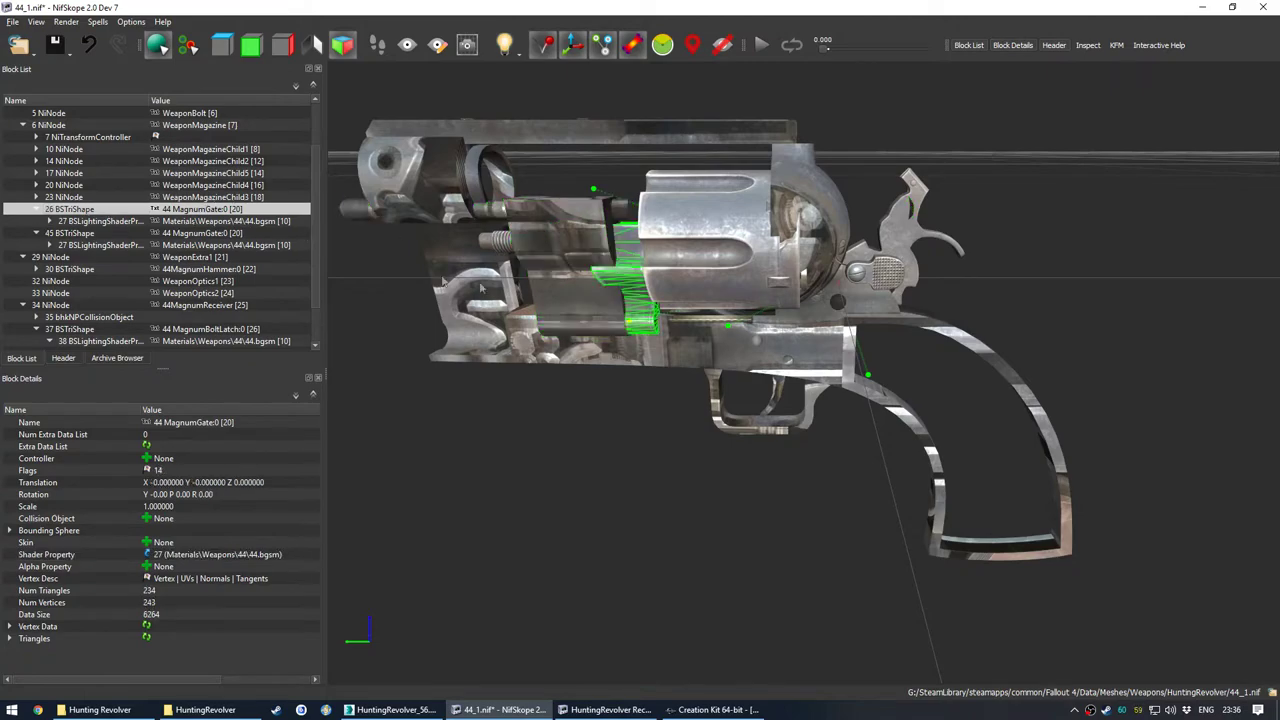
pyautogui.moveTo(660, 332); pyautogui.dragTo(672, 295)
pyautogui.click(686, 309)
pyautogui.rightClick(787, 282)
pyautogui.moveTo(868, 411)
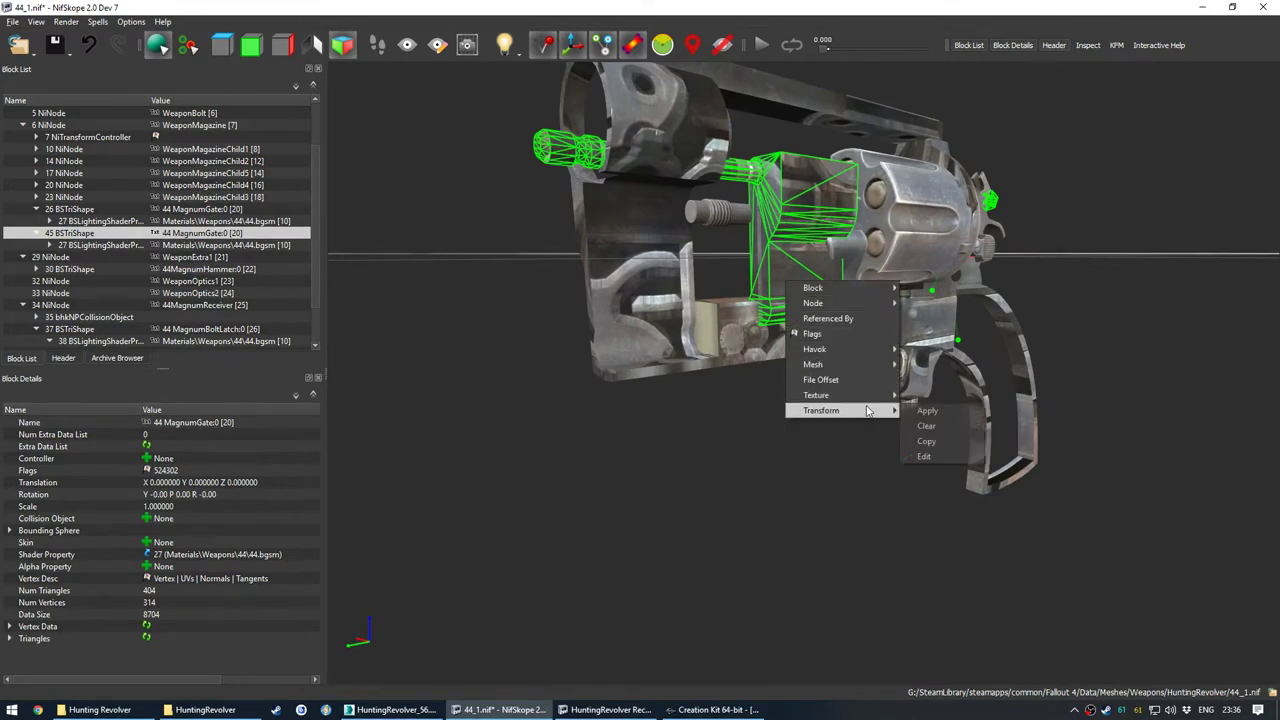
pyautogui.click(924, 456)
pyautogui.moveTo(652, 182); pyautogui.dragTo(702, 459)
pyautogui.scroll(4, 688, 499)
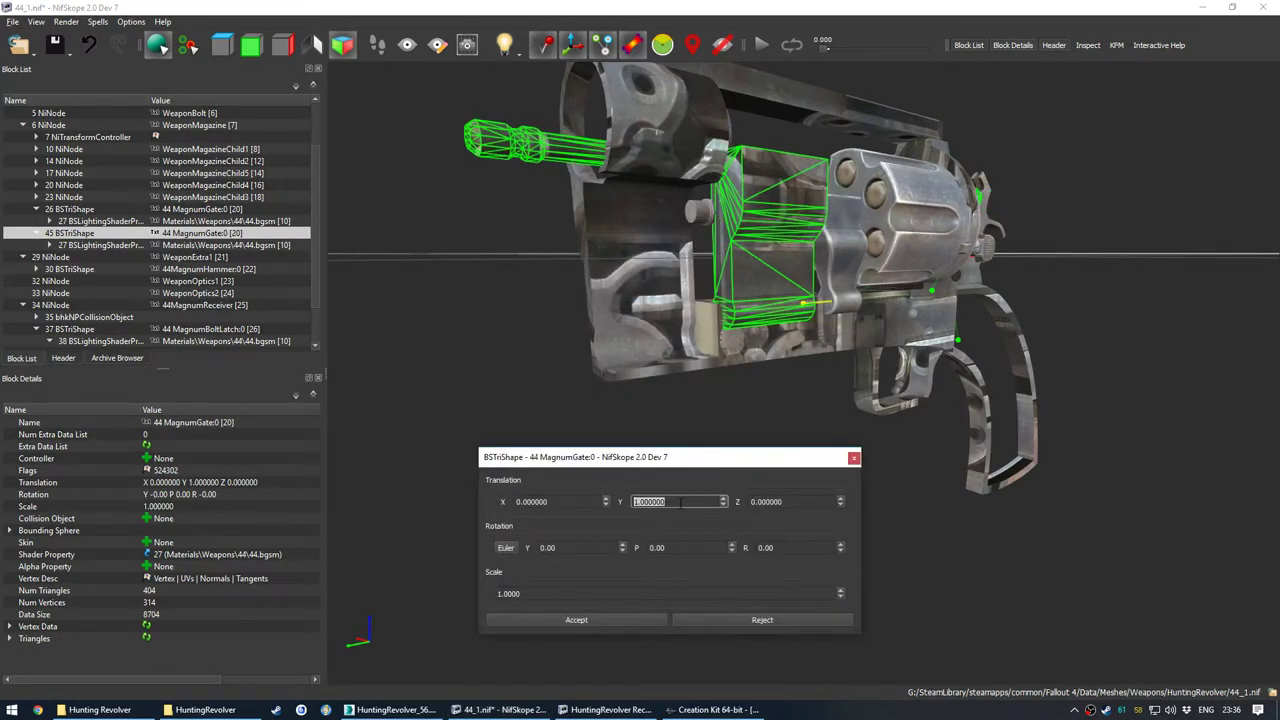
pyautogui.moveTo(650, 416); pyautogui.dragTo(692, 414)
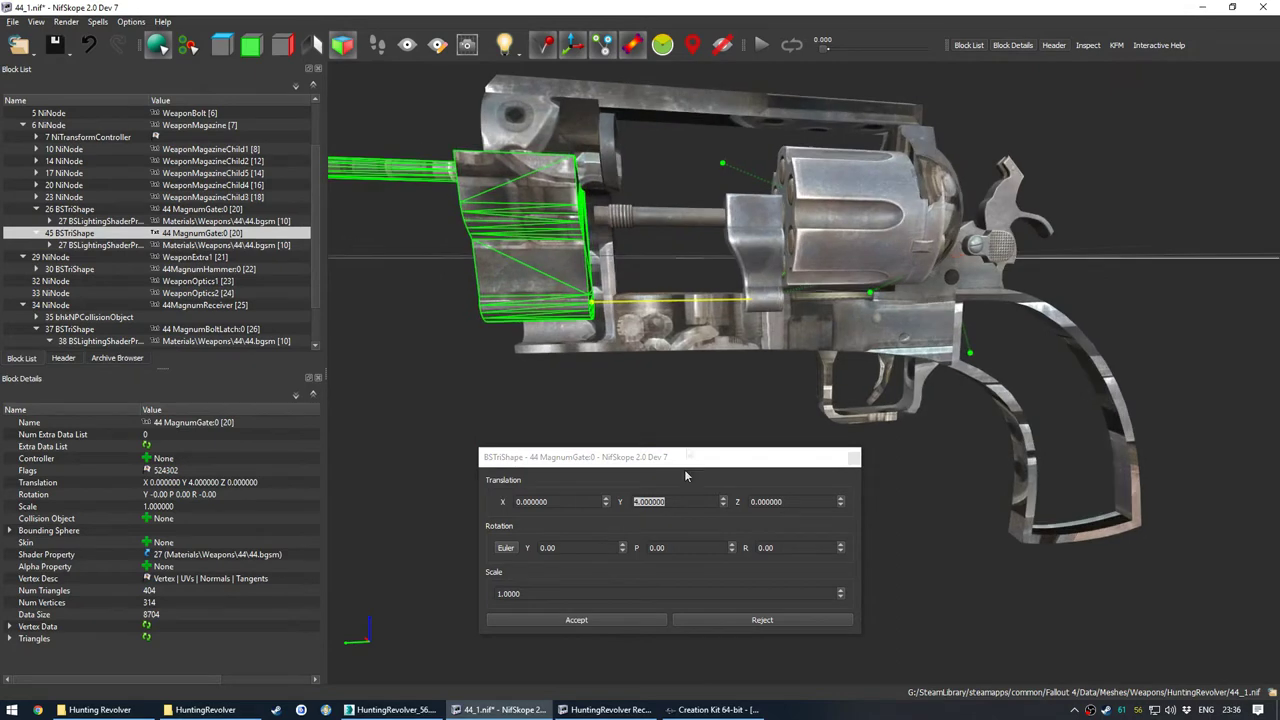
pyautogui.moveTo(680, 503); pyautogui.dragTo(625, 523)
pyautogui.write('3.')
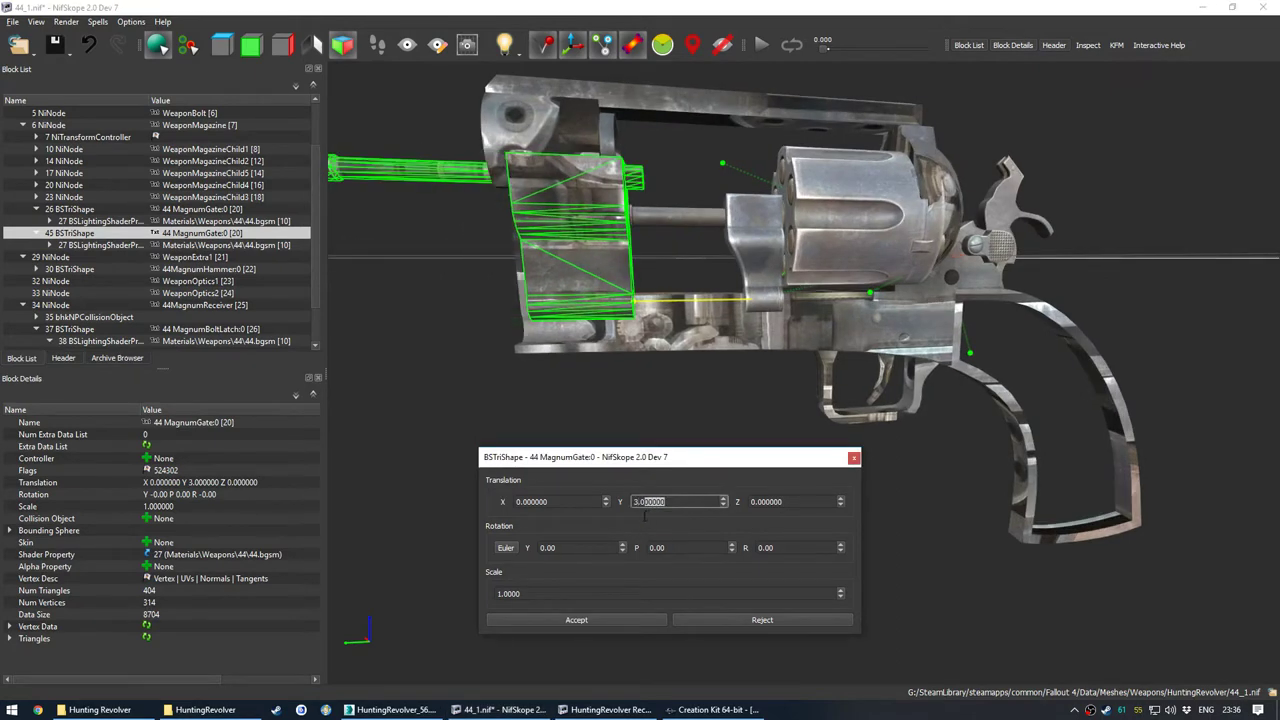
pyautogui.write('8')
pyautogui.press('BackSpace')
pyautogui.write('7')
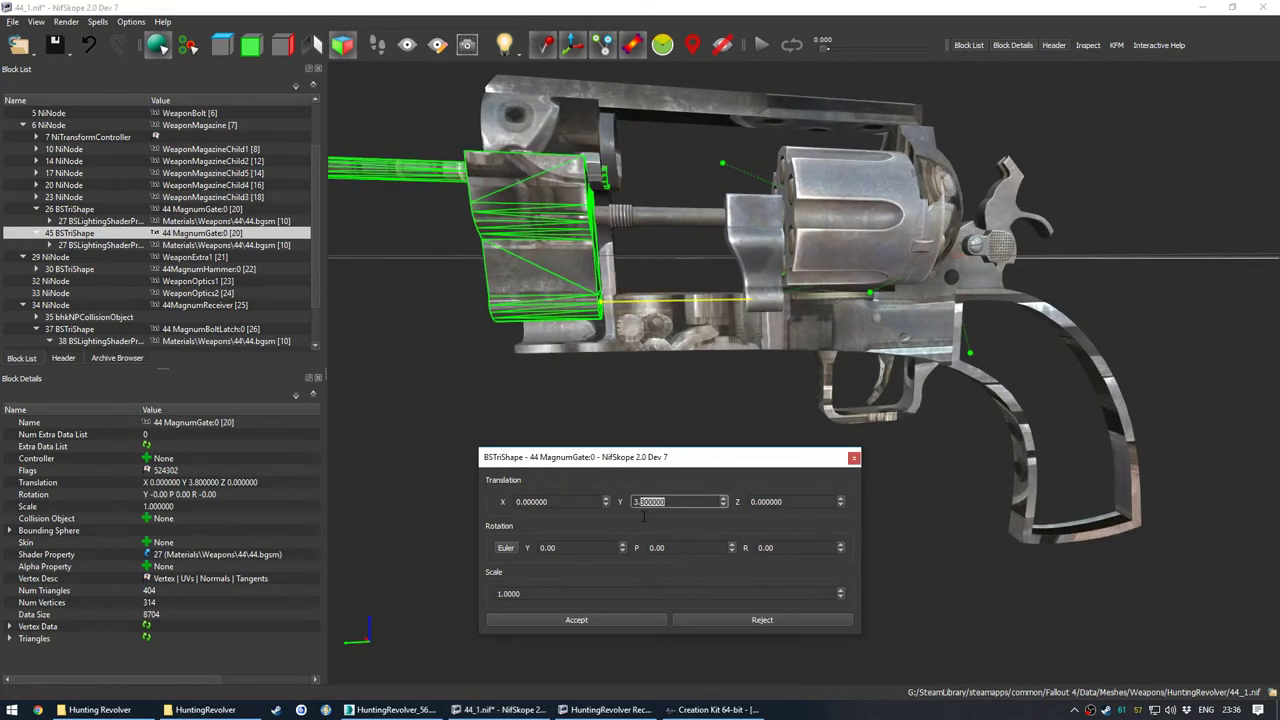
# Step: Try moving the yoke shape vertically with Z translations of 0.2 and -0.2
pyautogui.moveTo(646, 369); pyautogui.dragTo(745, 378)
pyautogui.click(792, 501)
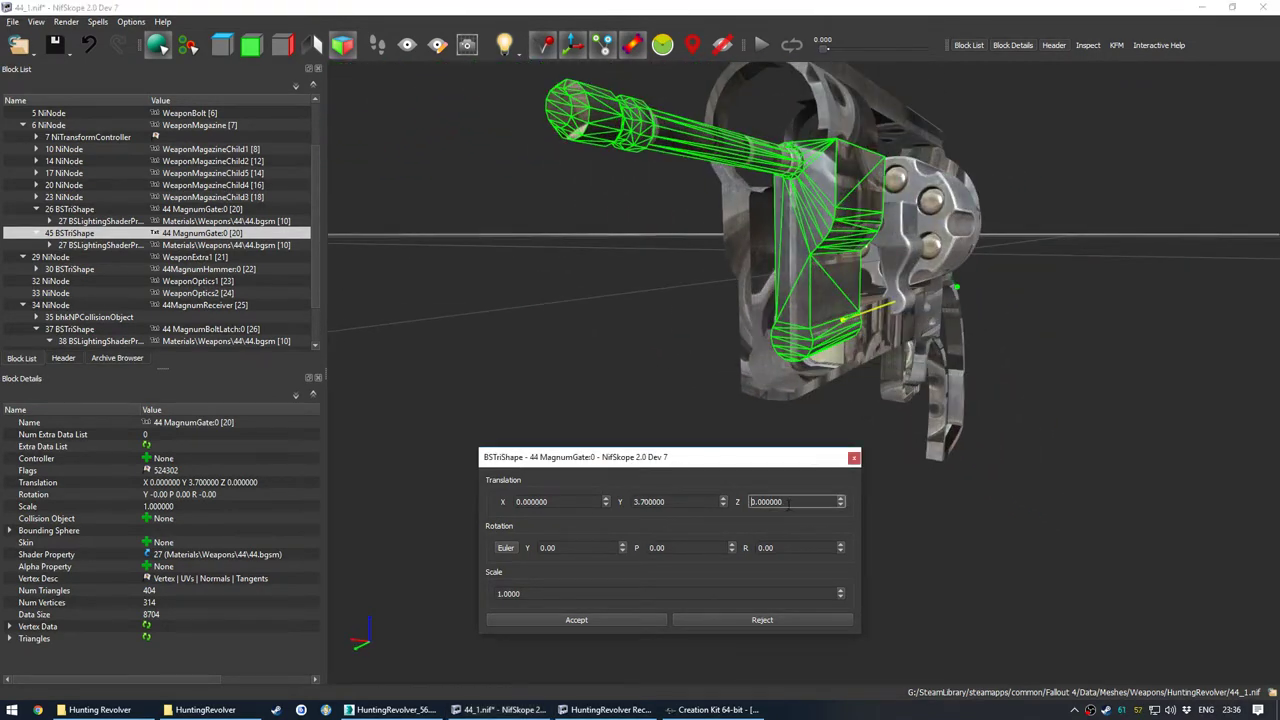
pyautogui.write('2')
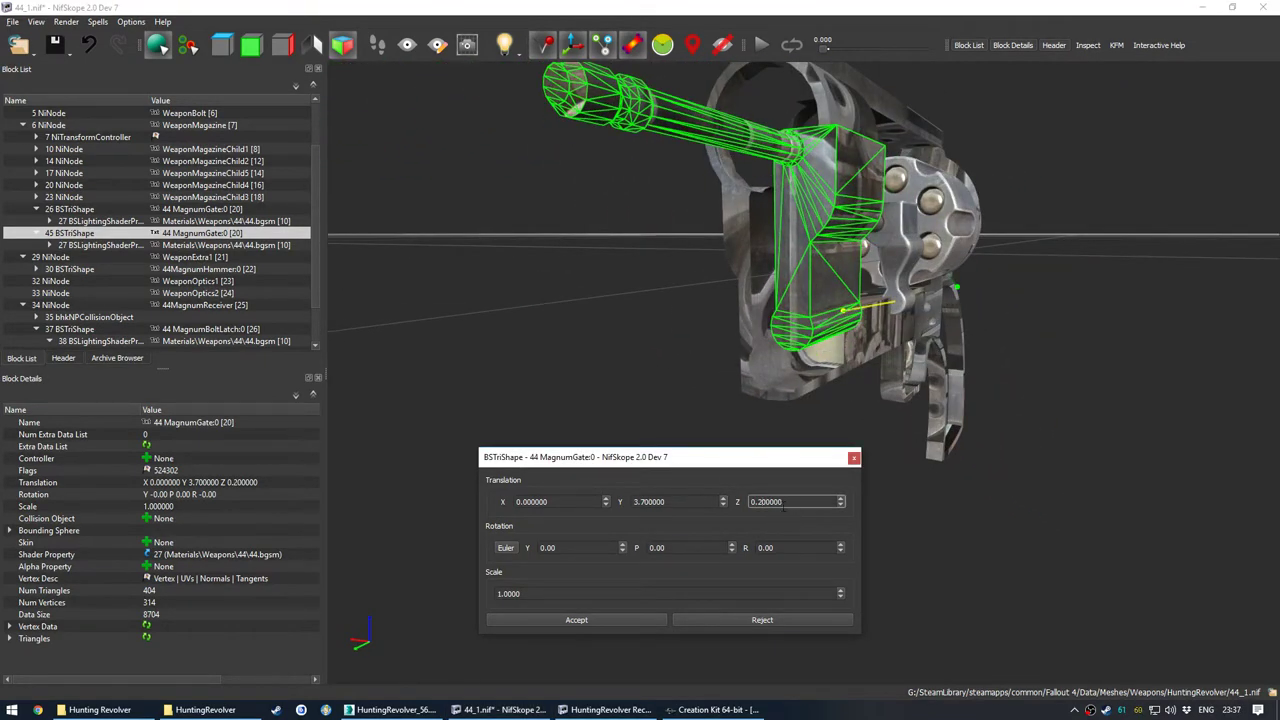
pyautogui.moveTo(784, 503); pyautogui.dragTo(758, 506)
pyautogui.write('0')
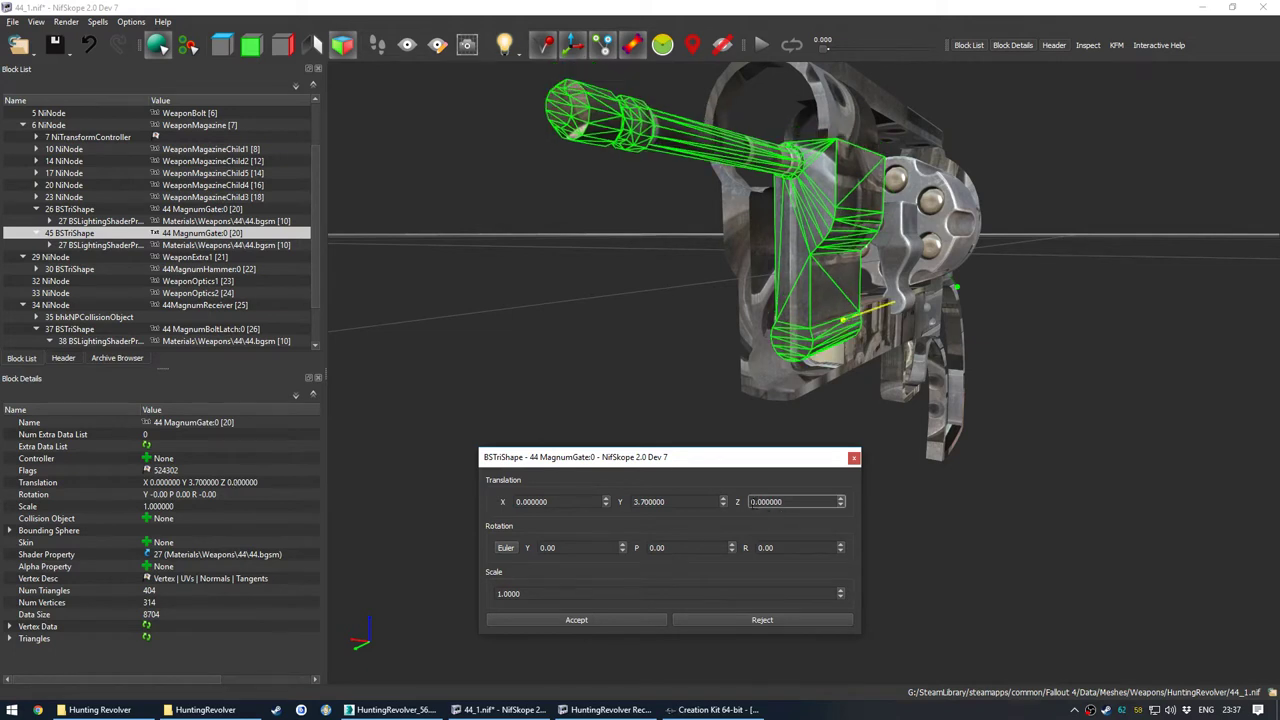
pyautogui.write('-')
pyautogui.moveTo(787, 503); pyautogui.dragTo(762, 508)
pyautogui.write('2')
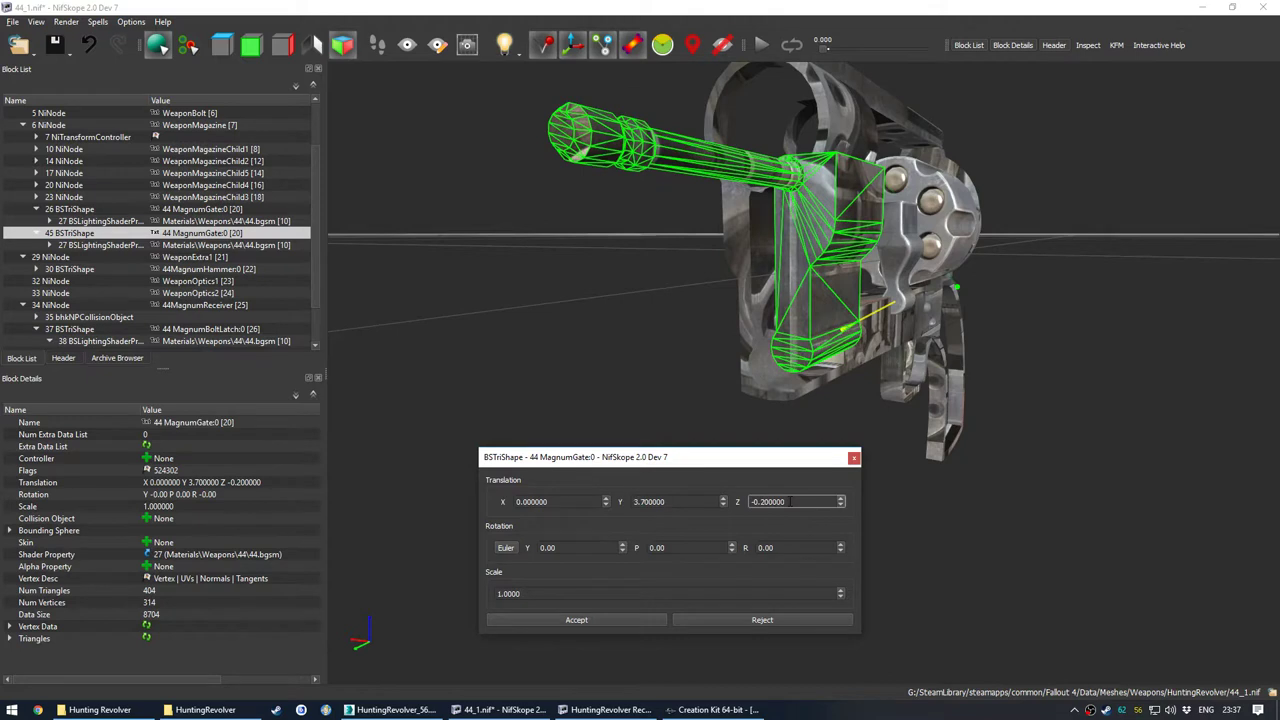
# Step: Reset the yoke shape's Z translation to 0
pyautogui.hotkey('ctrl', 'a')
pyautogui.press('BackSpace')
pyautogui.hotkey('shift', 'Tab')
pyautogui.press('Tab')
pyautogui.write('0')
pyautogui.hotkey('shift', 'Tab')
pyautogui.press('Tab')
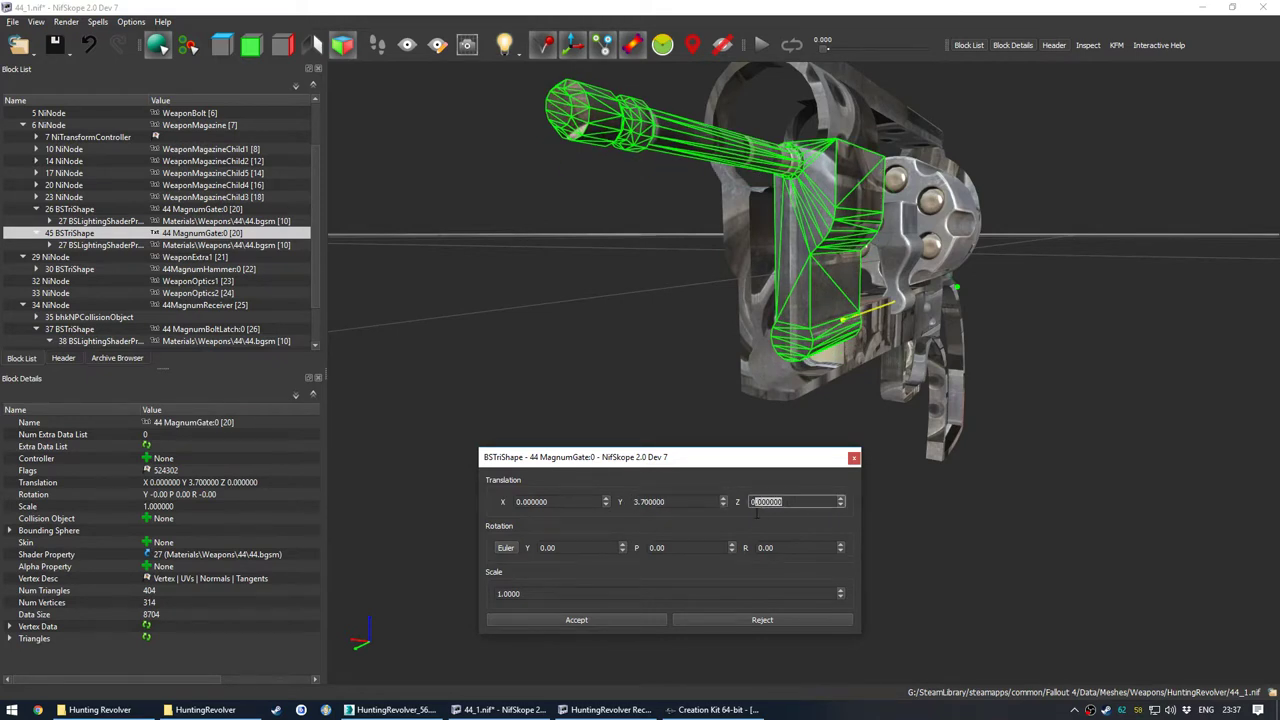
# Step: Try Z translations of 0.2, -0.2 and -1.2 on the yoke shape, and return the value to zero
pyautogui.scroll(2, 759, 510)
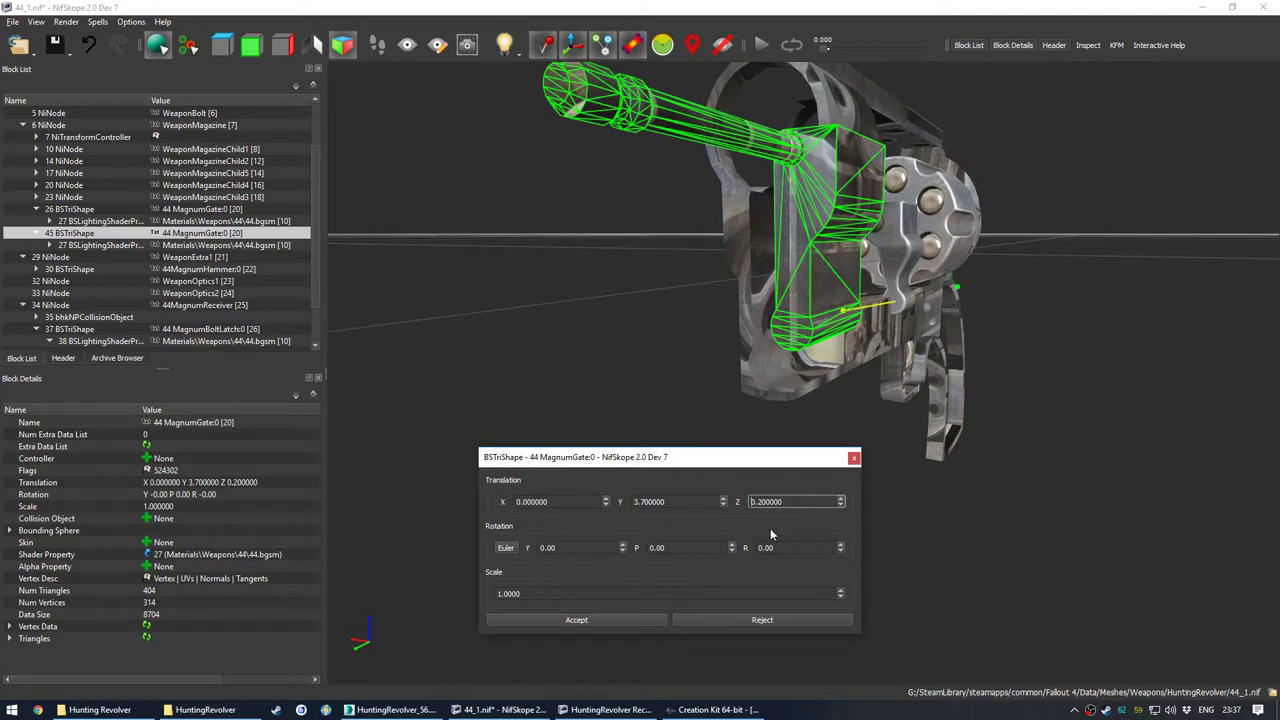
pyautogui.write('-')
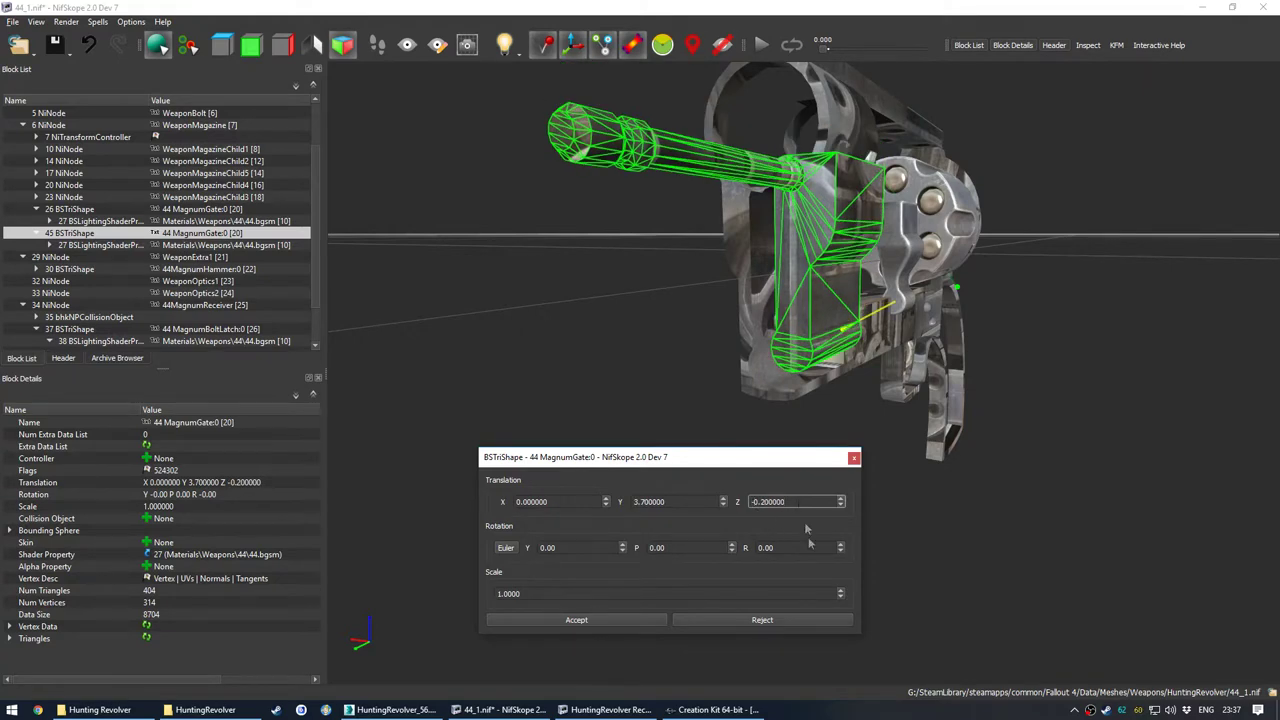
pyautogui.press('Down')
pyautogui.press('Down')
pyautogui.press('Down')
pyautogui.press('Up')
pyautogui.press('Up')
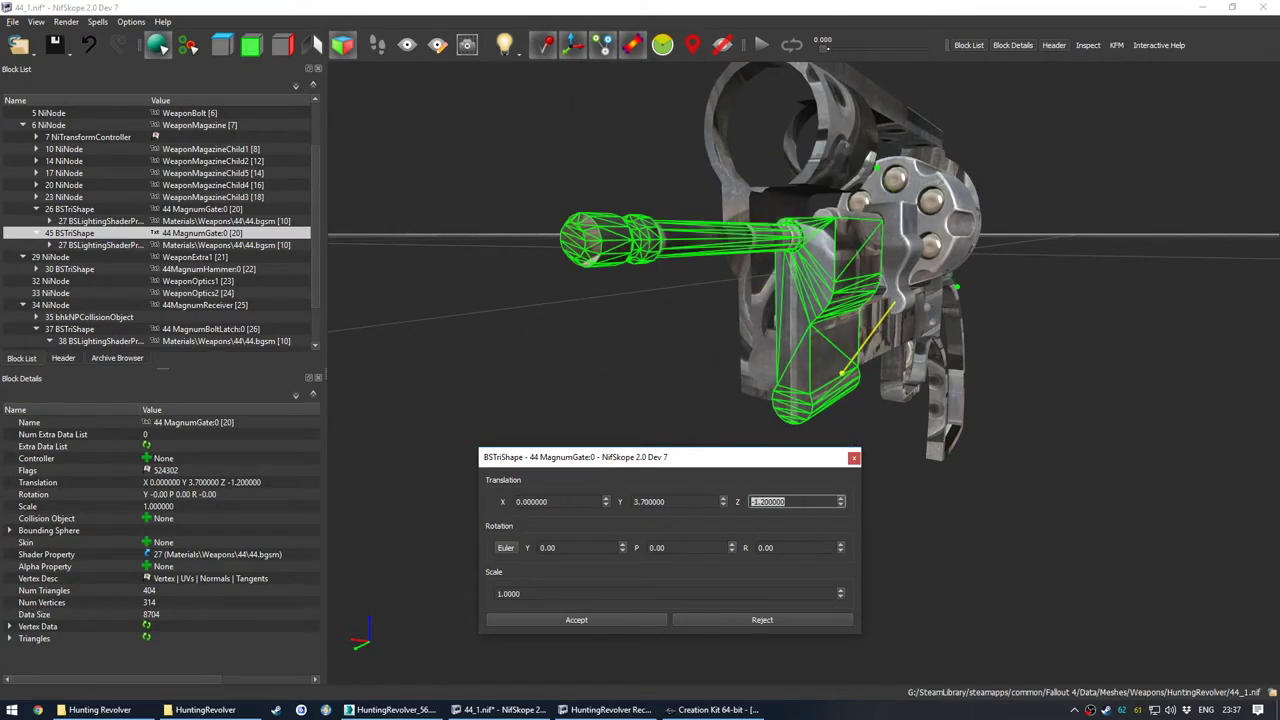
pyautogui.moveTo(797, 502); pyautogui.dragTo(758, 517)
pyautogui.press('BackSpace')
pyautogui.write('0')
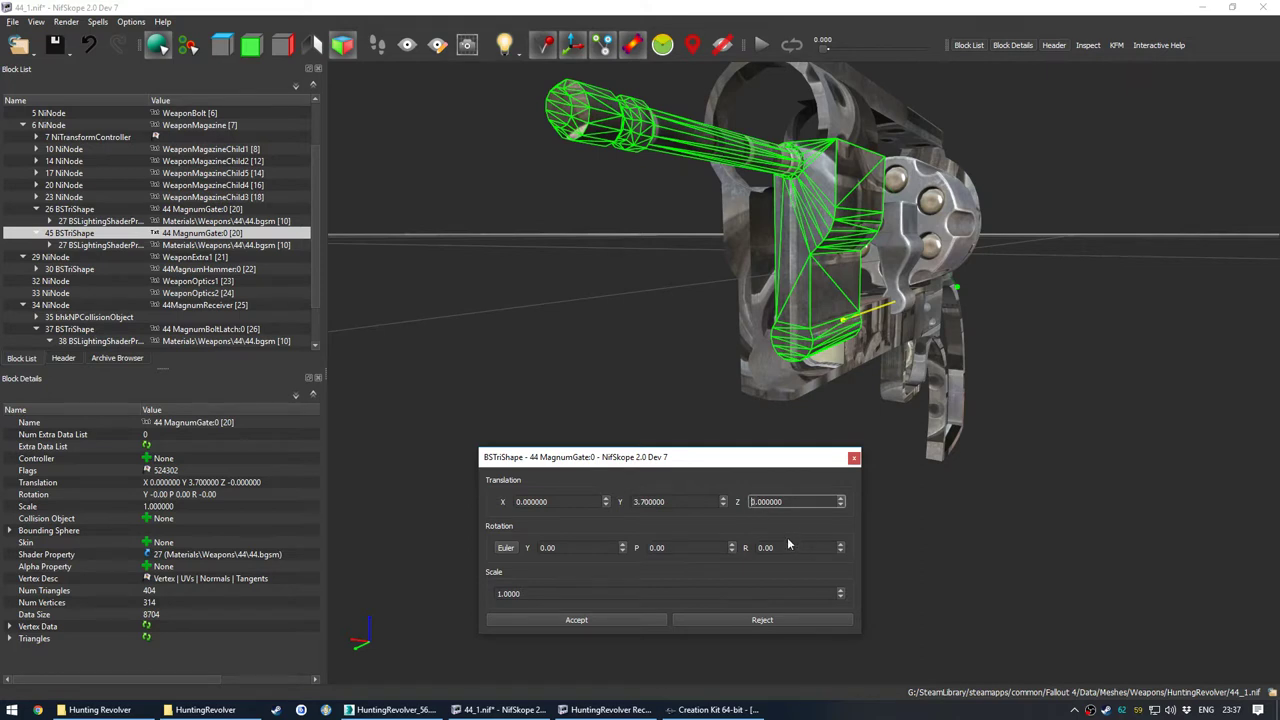
# Step: Lower the yoke shape into line with the frame by setting its Z translation to -0.55
pyautogui.moveTo(795, 503); pyautogui.dragTo(765, 520)
pyautogui.write('2')
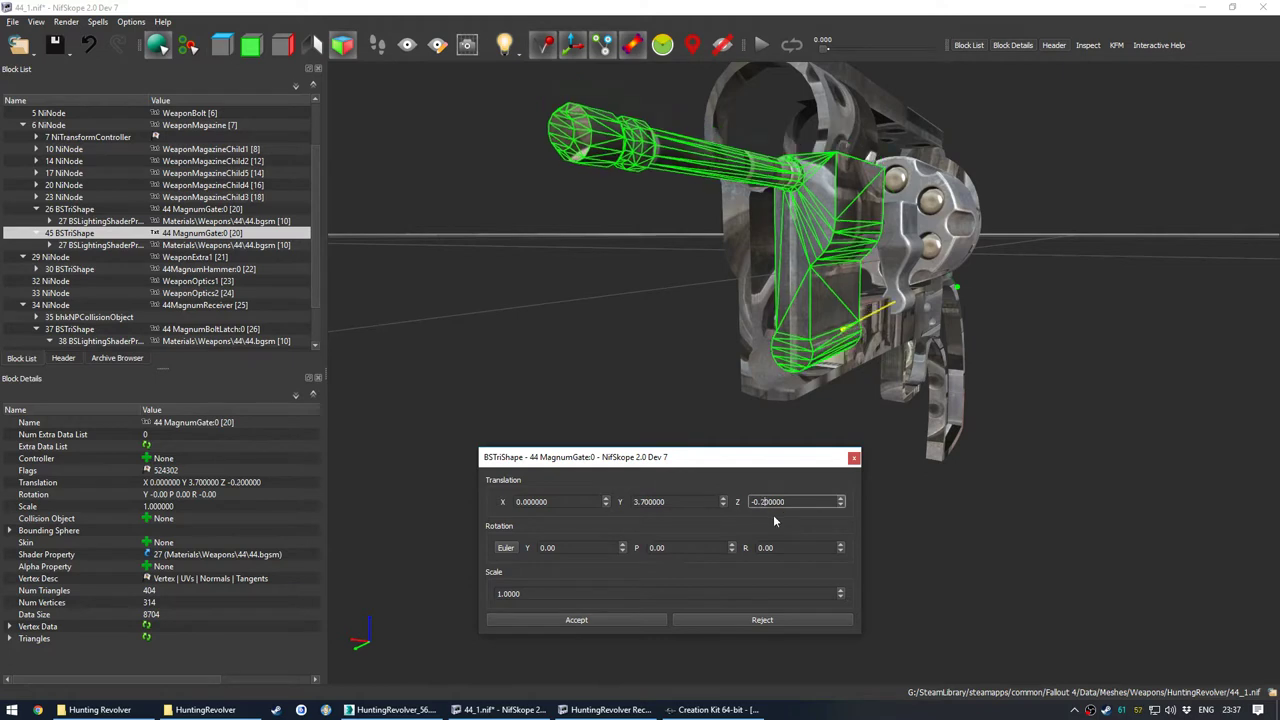
pyautogui.moveTo(846, 408); pyautogui.dragTo(910, 380)
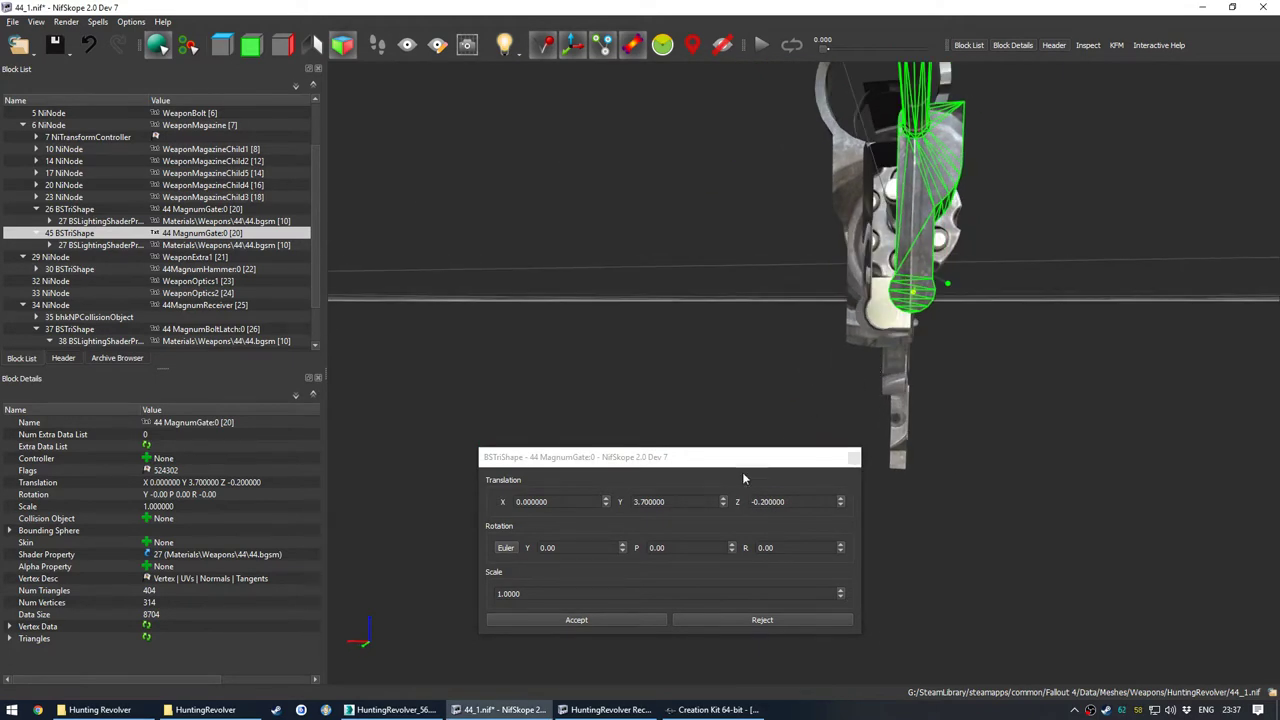
pyautogui.moveTo(797, 502); pyautogui.dragTo(771, 519)
pyautogui.write('4')
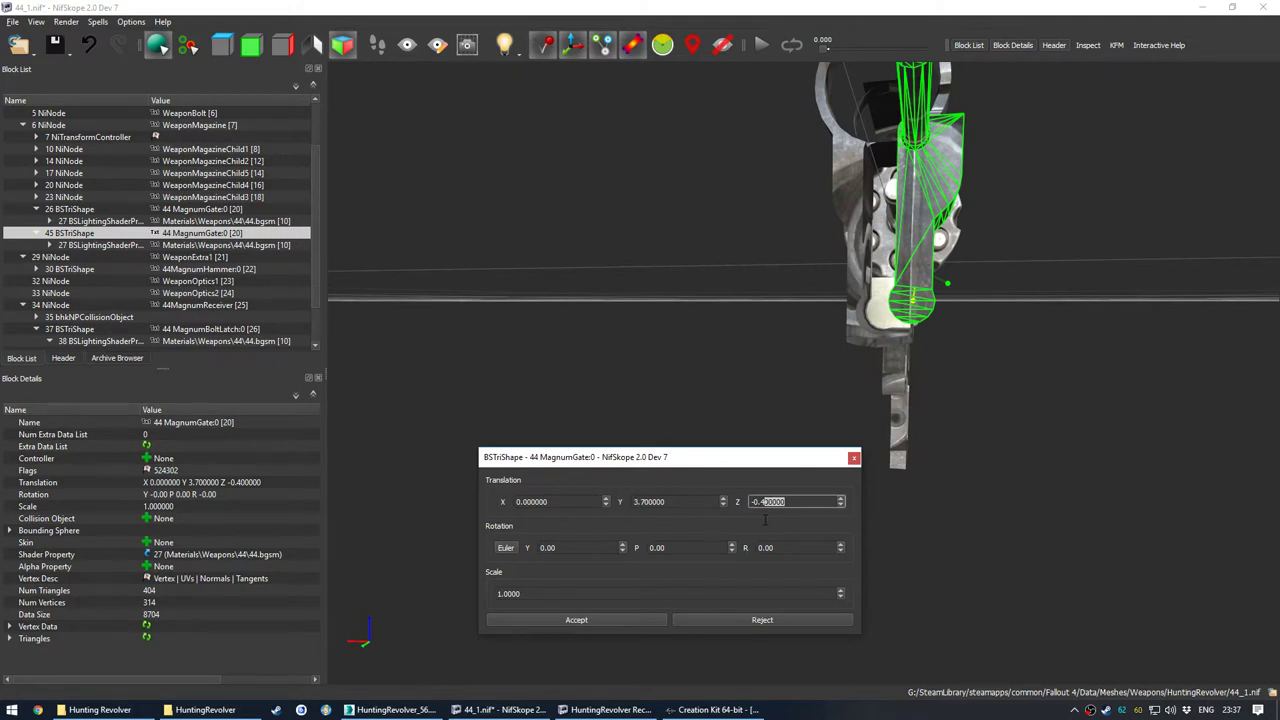
pyautogui.write('5')
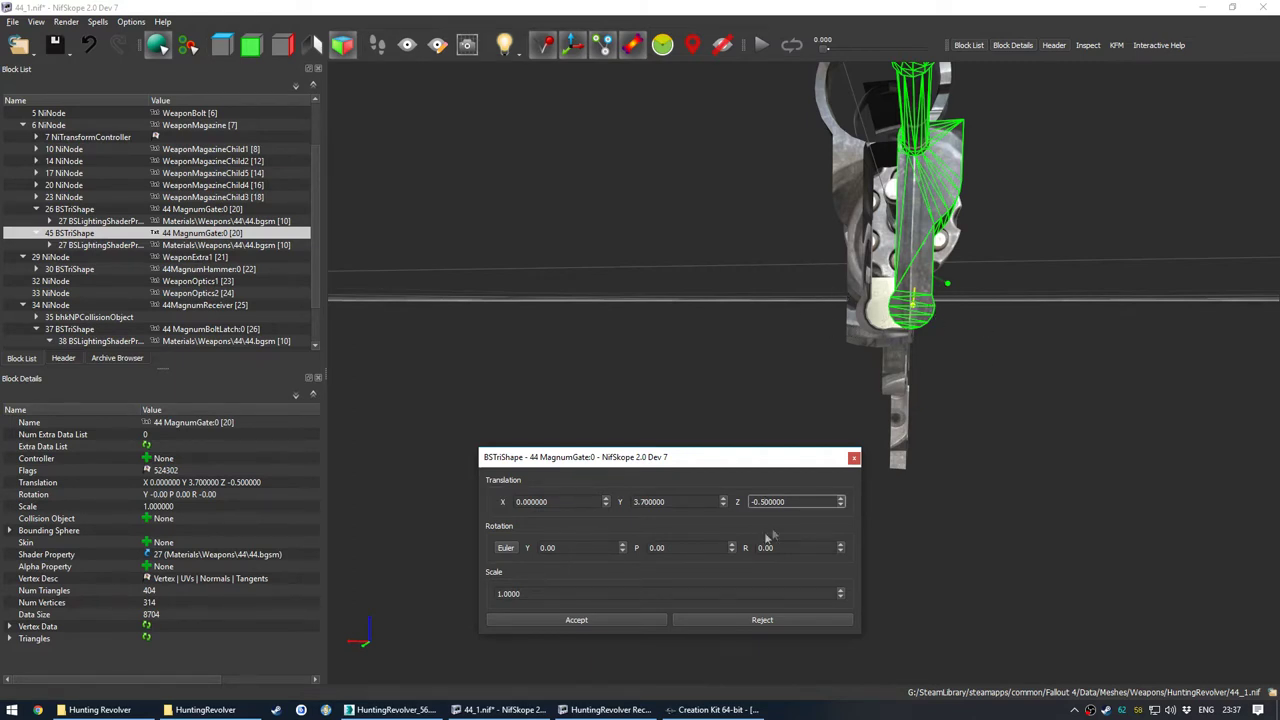
pyautogui.write('5')
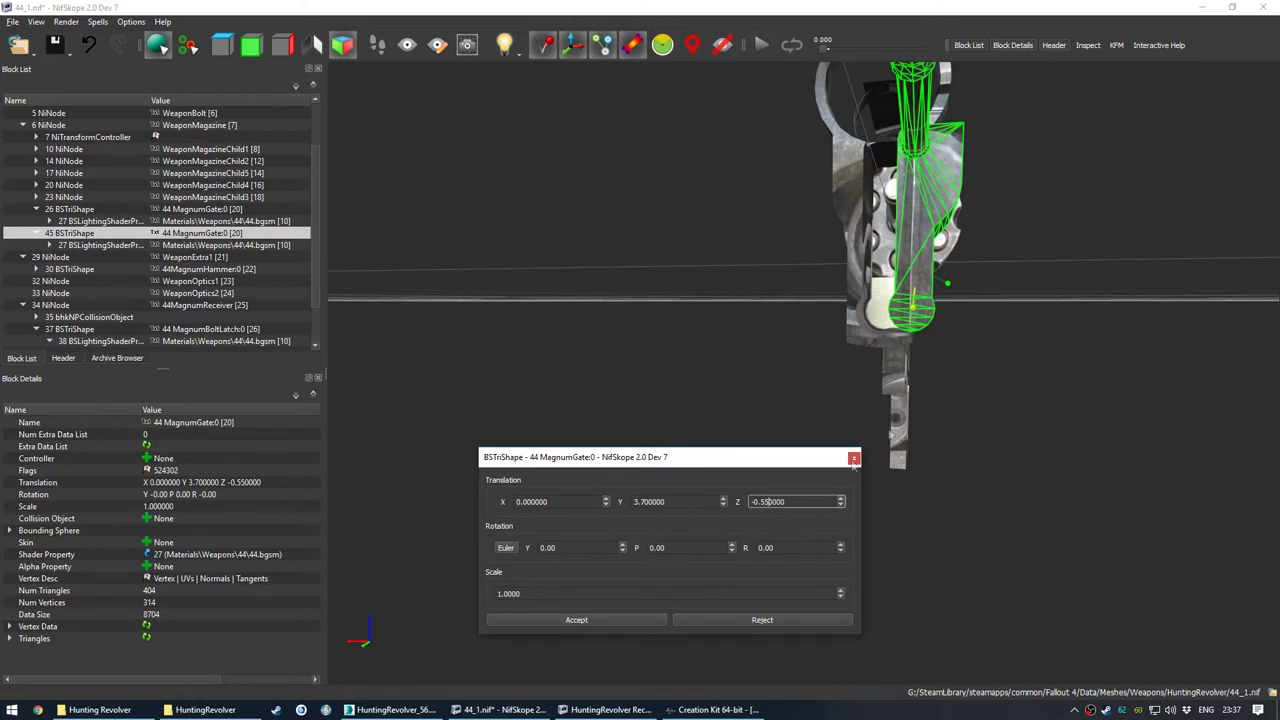
# Step: Set the yoke shape's X translation to 0.6 and accept the transform changes
pyautogui.moveTo(566, 505); pyautogui.dragTo(535, 517)
pyautogui.write('2')
pyautogui.write('3')
pyautogui.write('5')
pyautogui.write('6')
pyautogui.moveTo(850, 380); pyautogui.dragTo(641, 514)
pyautogui.click(583, 620)
# Step: Inspect the repositioned yoke from behind, save 44_1.nif, and review the details of the sanitized block names
pyautogui.moveTo(627, 374); pyautogui.dragTo(684, 416)
pyautogui.click(692, 384)
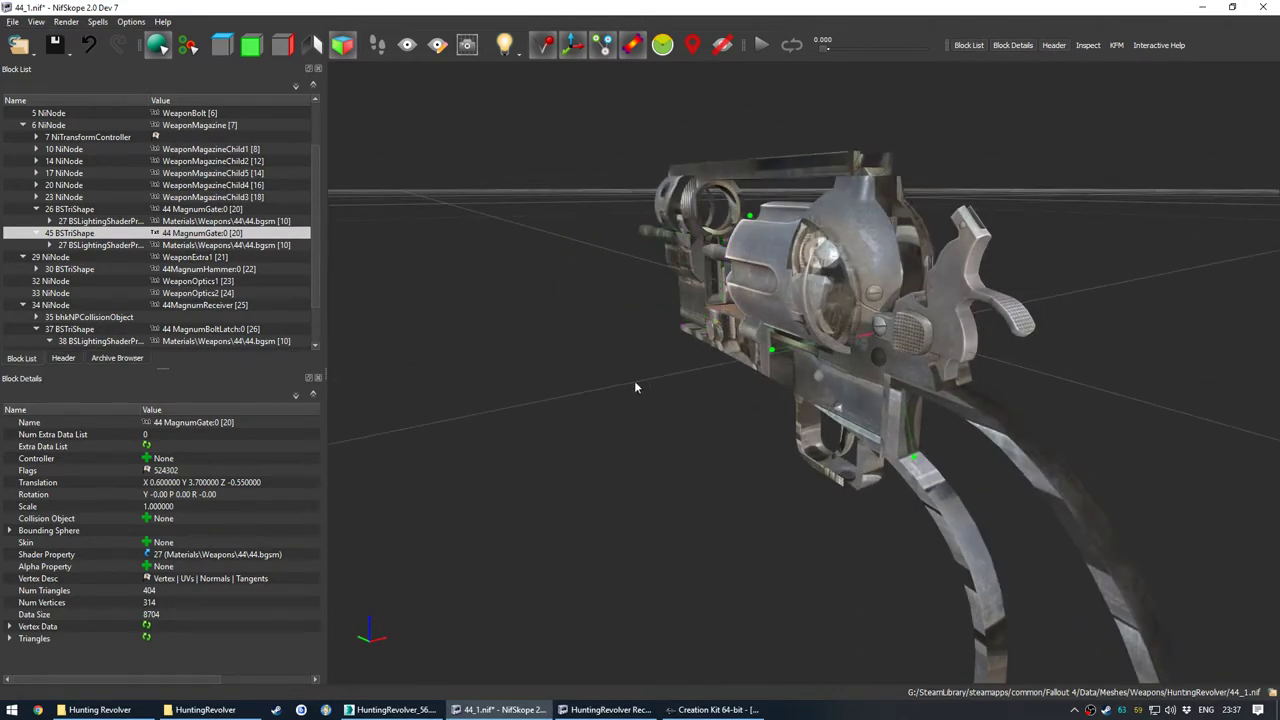
pyautogui.moveTo(635, 382); pyautogui.dragTo(714, 362)
pyautogui.hotkey('ctrl', 's')
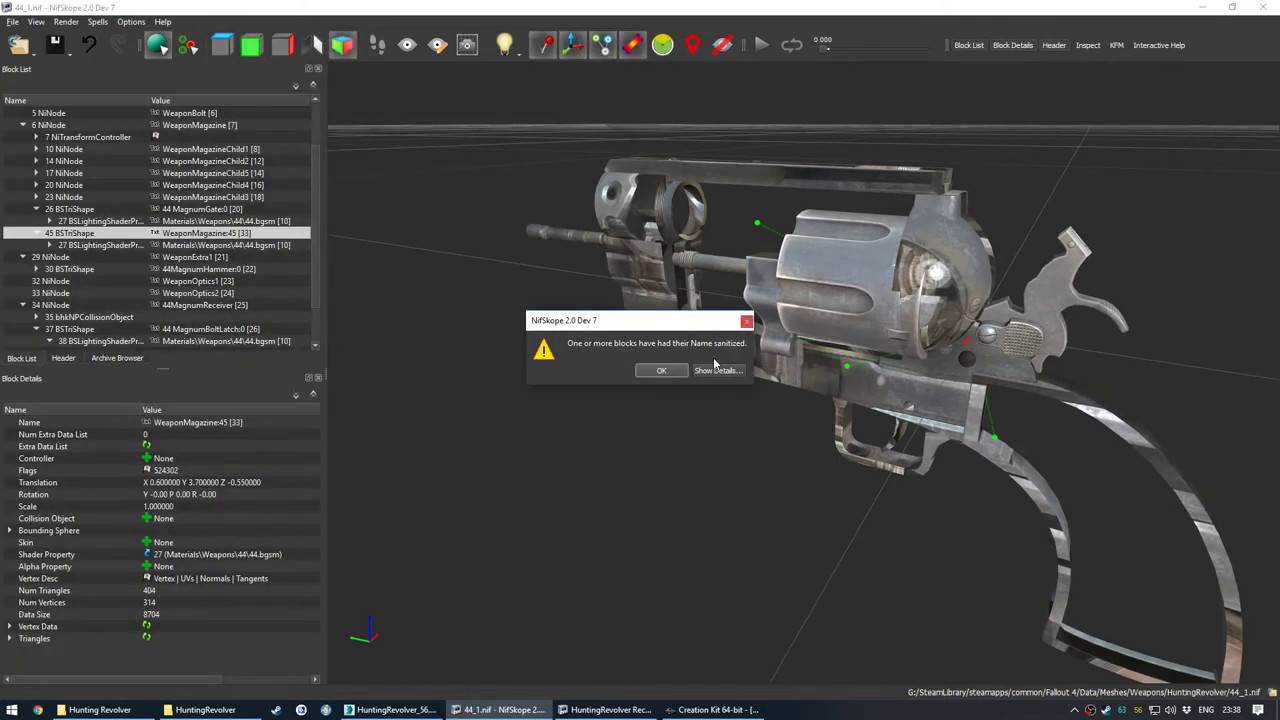
pyautogui.click(716, 370)
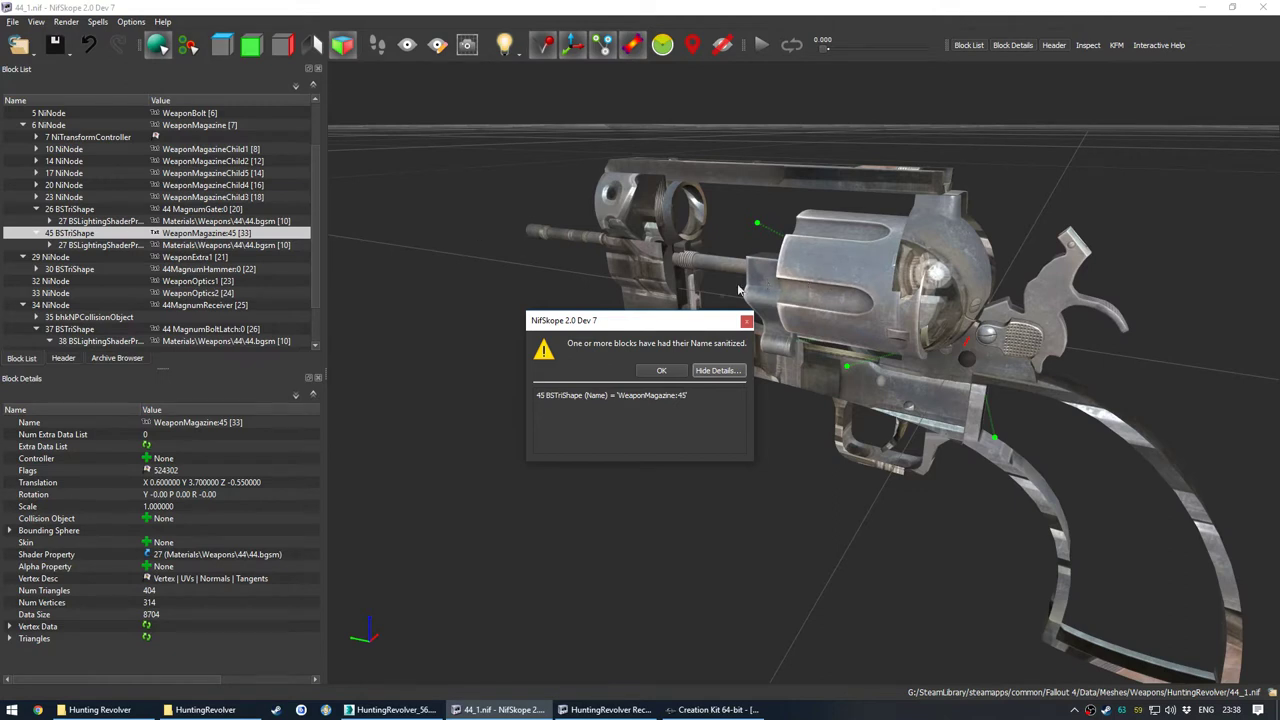
pyautogui.click(661, 370)
# Step: Remove the vanilla 44 MagnumGate:0 shape, block 26, from the WeaponMagazine node
pyautogui.click(760, 296)
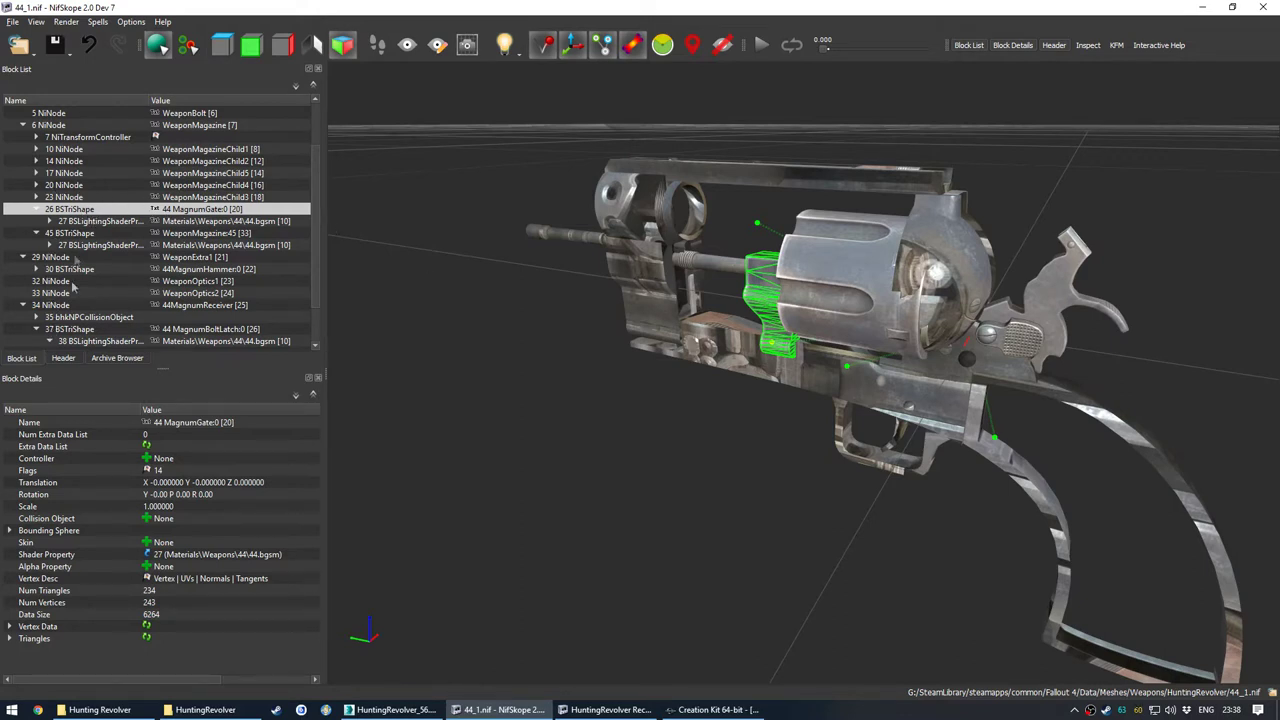
pyautogui.rightClick(83, 209)
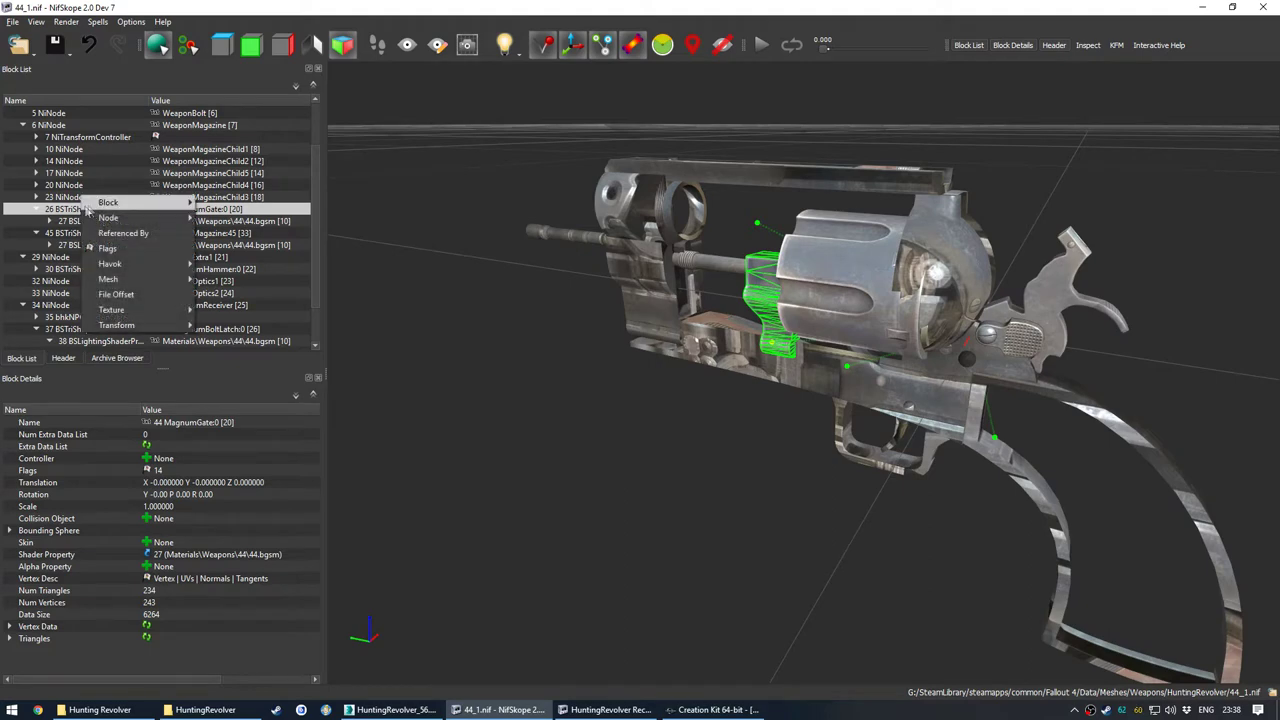
pyautogui.moveTo(170, 203)
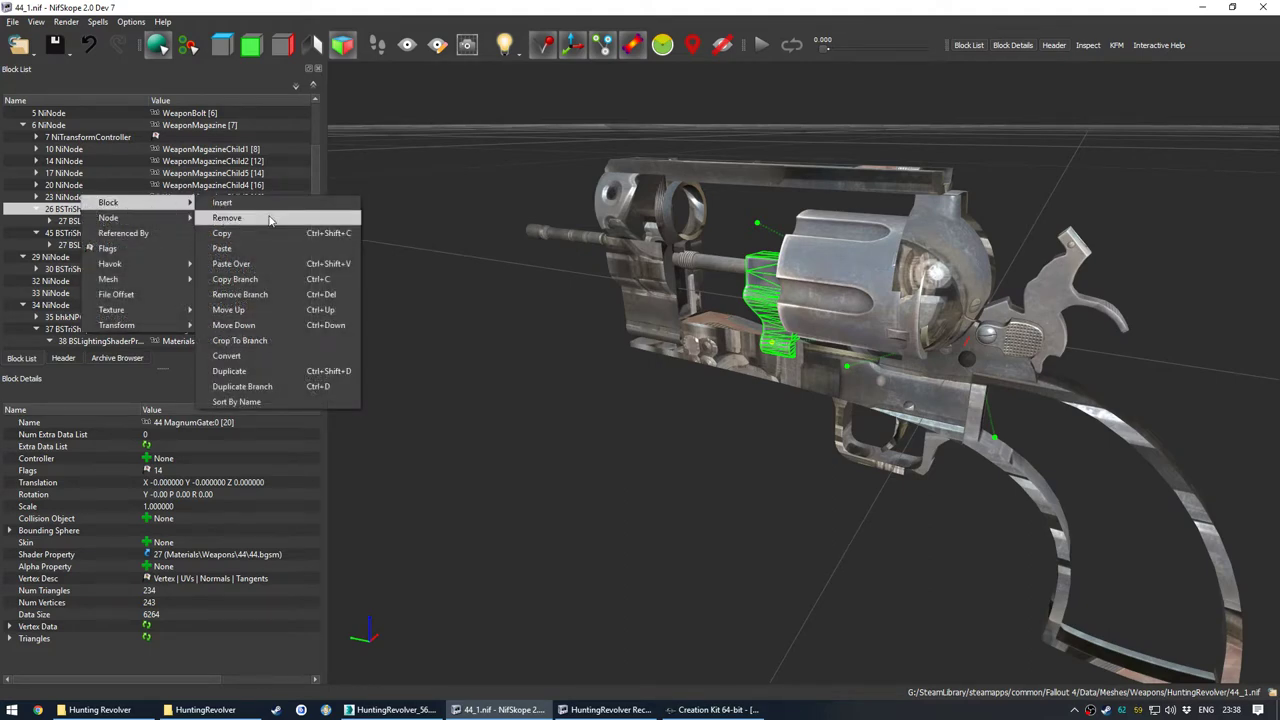
pyautogui.click(58, 212)
pyautogui.scroll(2, 52, 119)
pyautogui.scroll(-3, 50, 200)
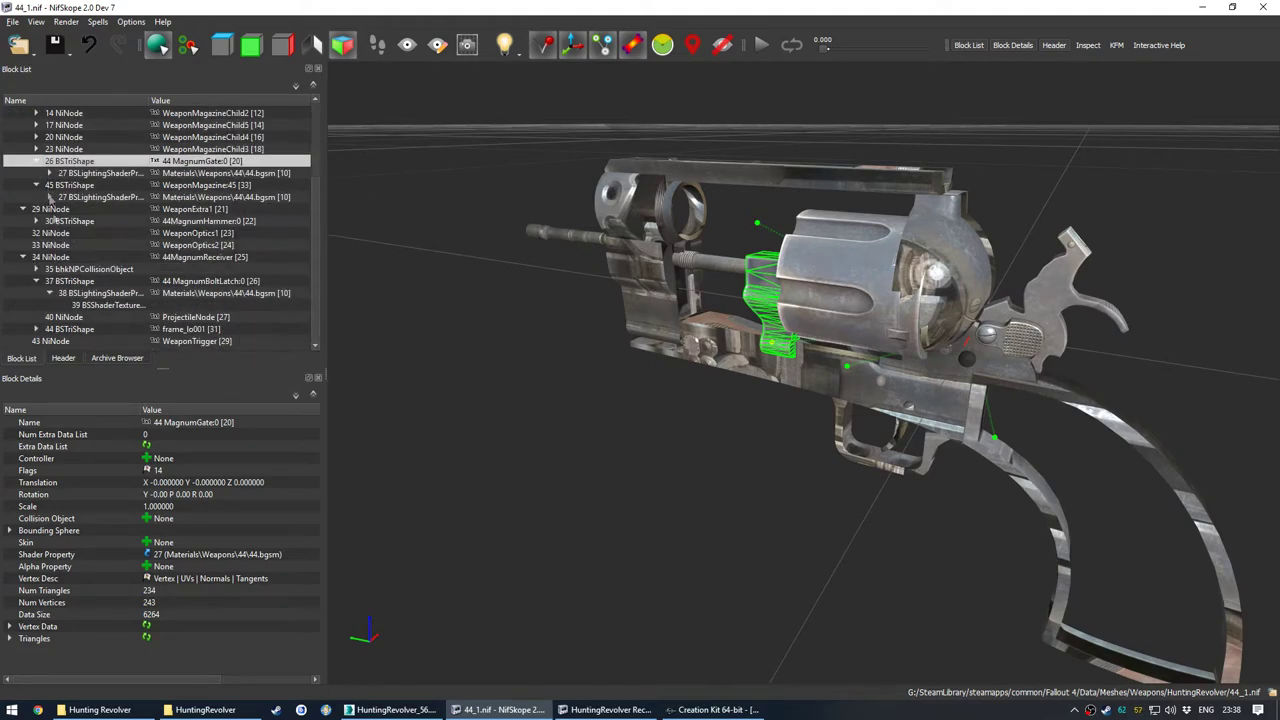
pyautogui.scroll(3, 60, 232)
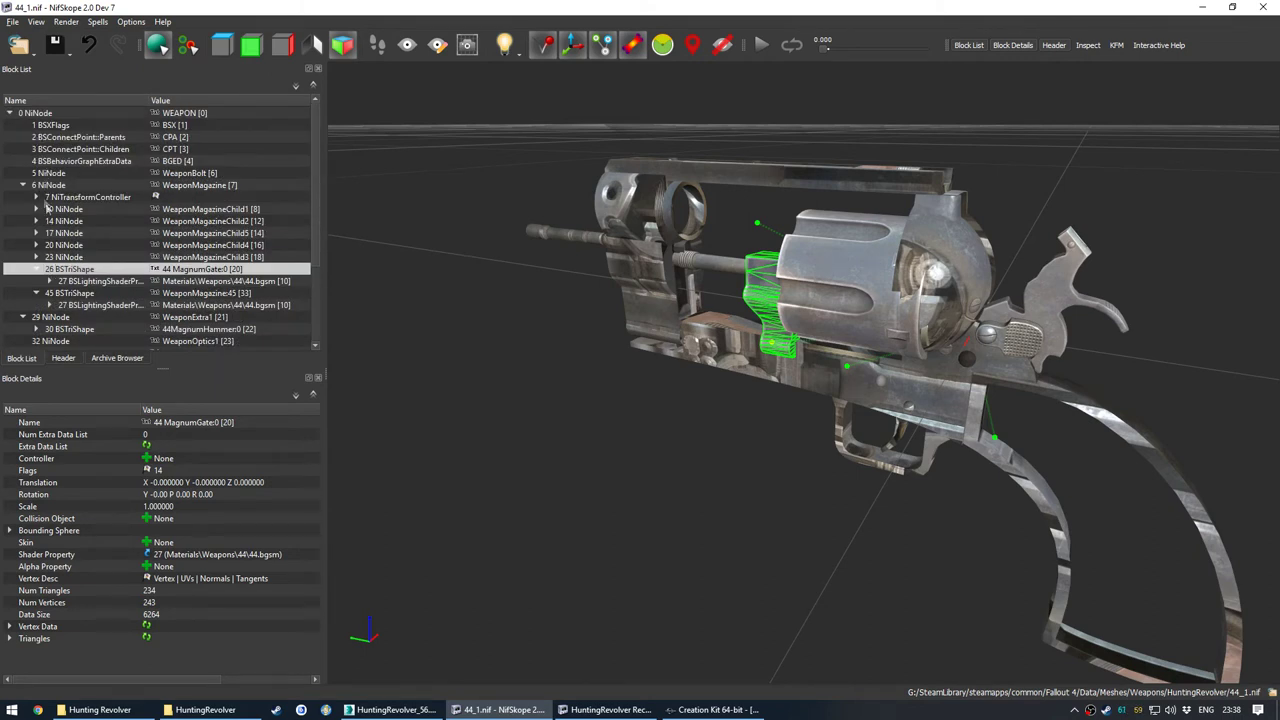
pyautogui.rightClick(85, 270)
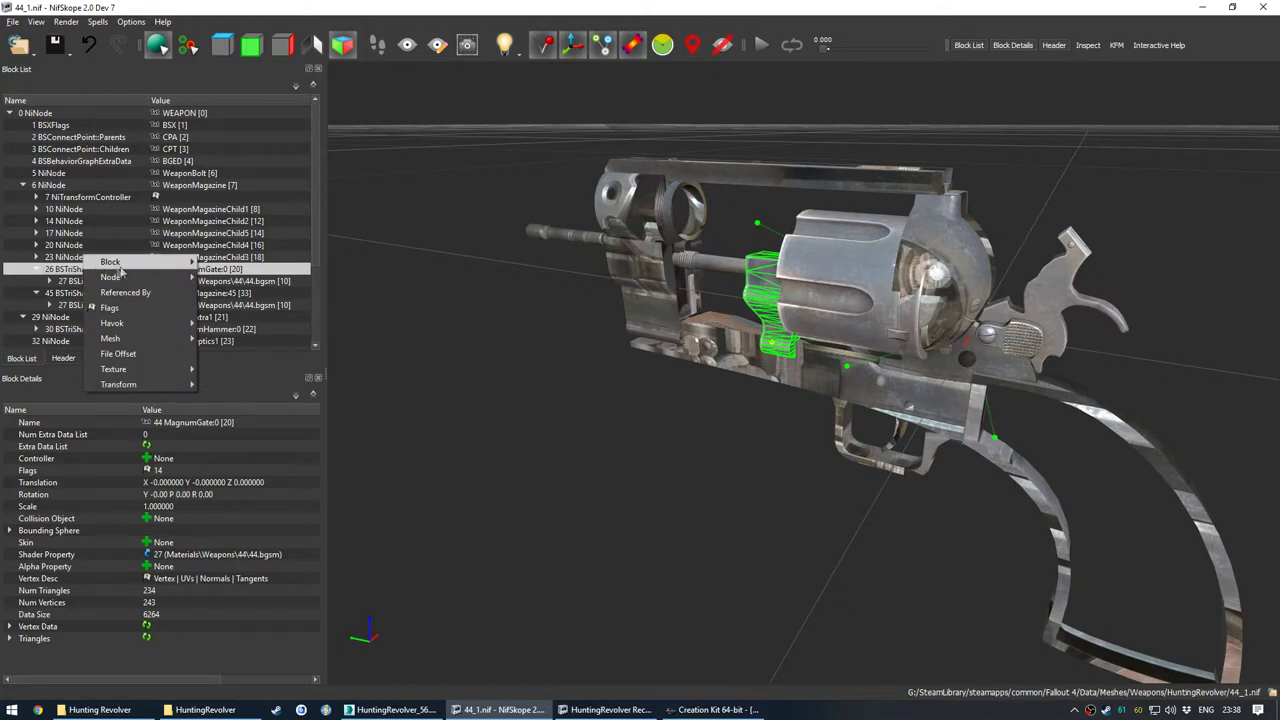
pyautogui.moveTo(150, 261)
pyautogui.click(216, 278)
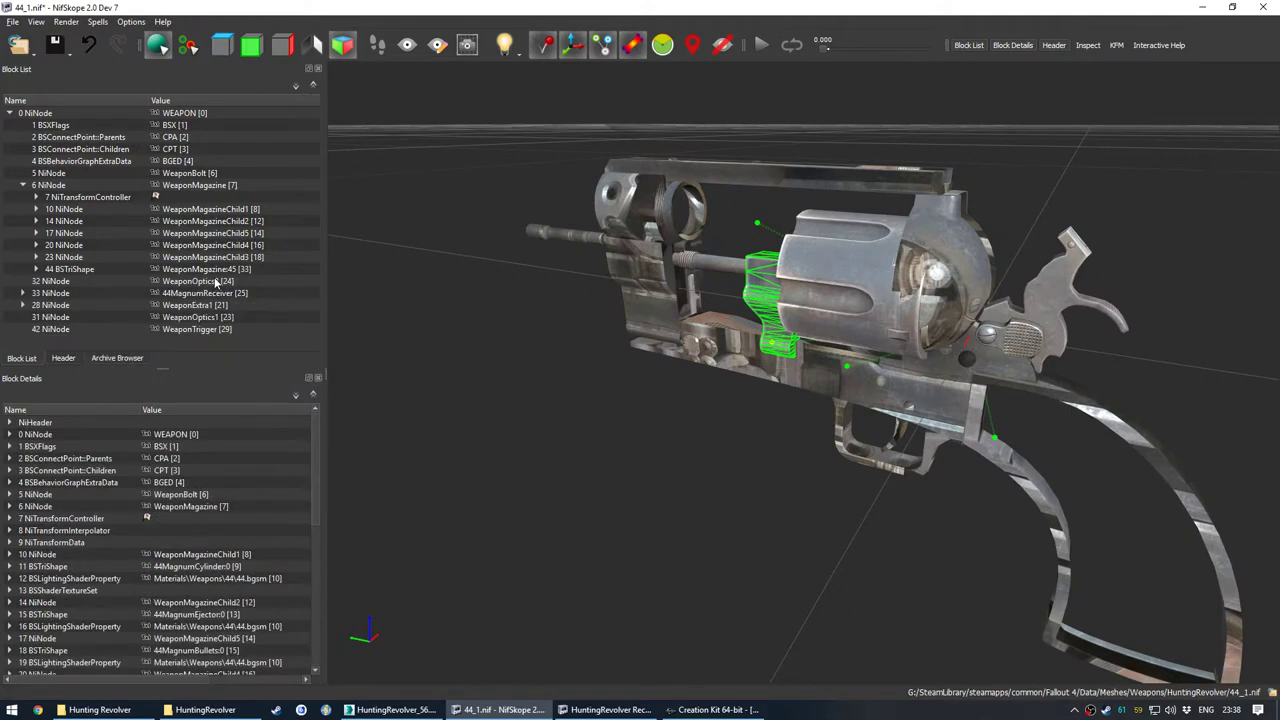
# Step: Inspect the vanilla 44MagnumEjector:0 shape under WeaponMagazineChild2 and remove its block
pyautogui.click(707, 268)
pyautogui.moveTo(707, 268); pyautogui.dragTo(739, 319)
pyautogui.scroll(-3, 742, 317)
pyautogui.moveTo(828, 282); pyautogui.dragTo(785, 280)
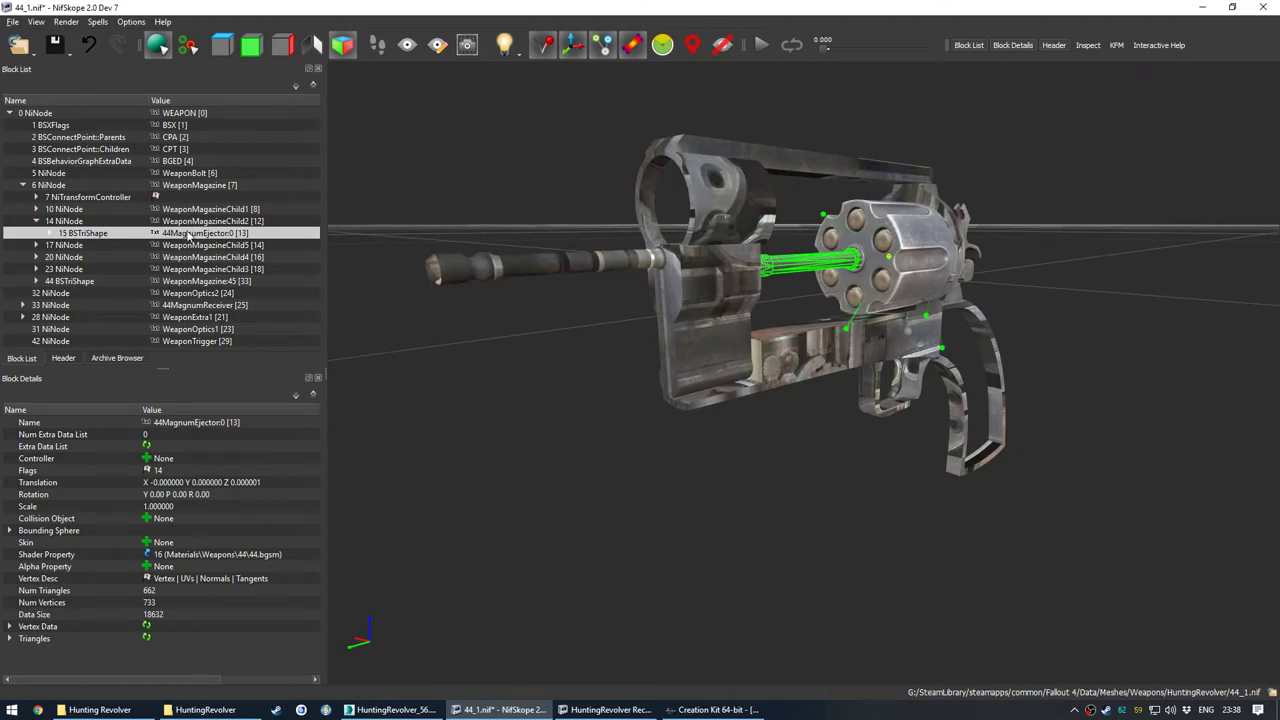
pyautogui.moveTo(690, 295); pyautogui.dragTo(543, 308)
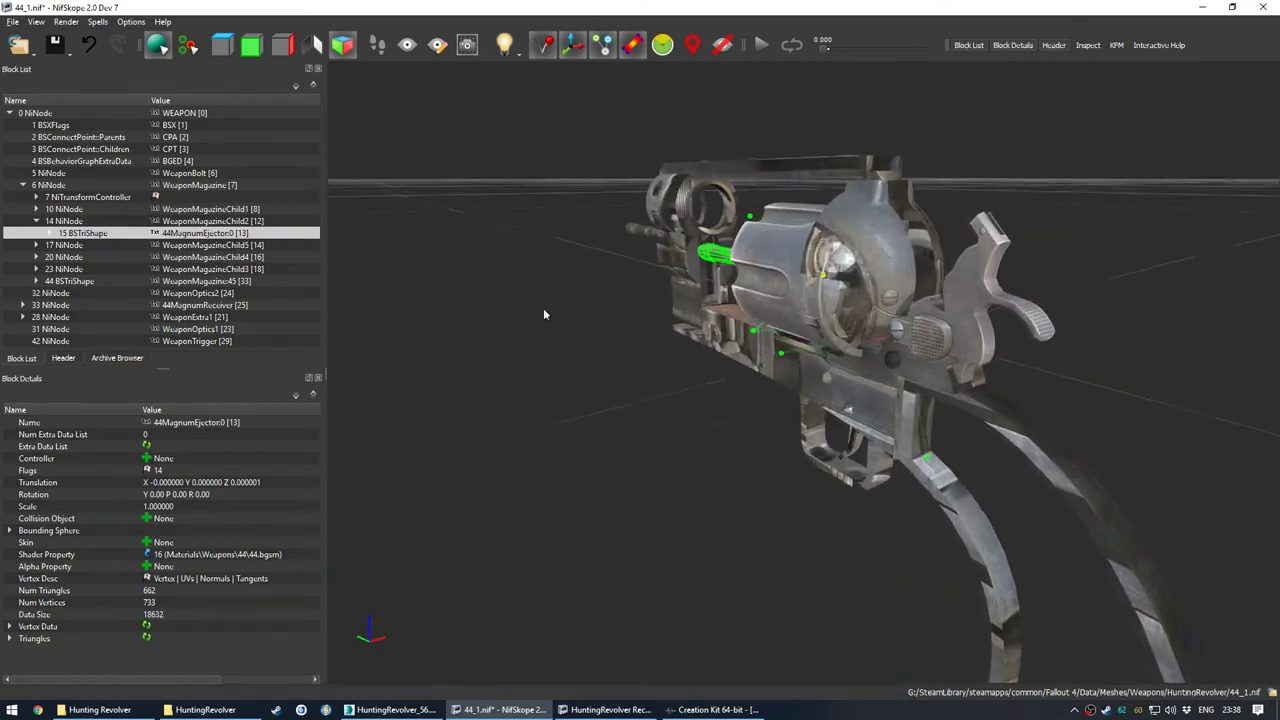
pyautogui.scroll(5, 688, 325)
pyautogui.moveTo(688, 325); pyautogui.dragTo(960, 400)
pyautogui.scroll(-5, 960, 400)
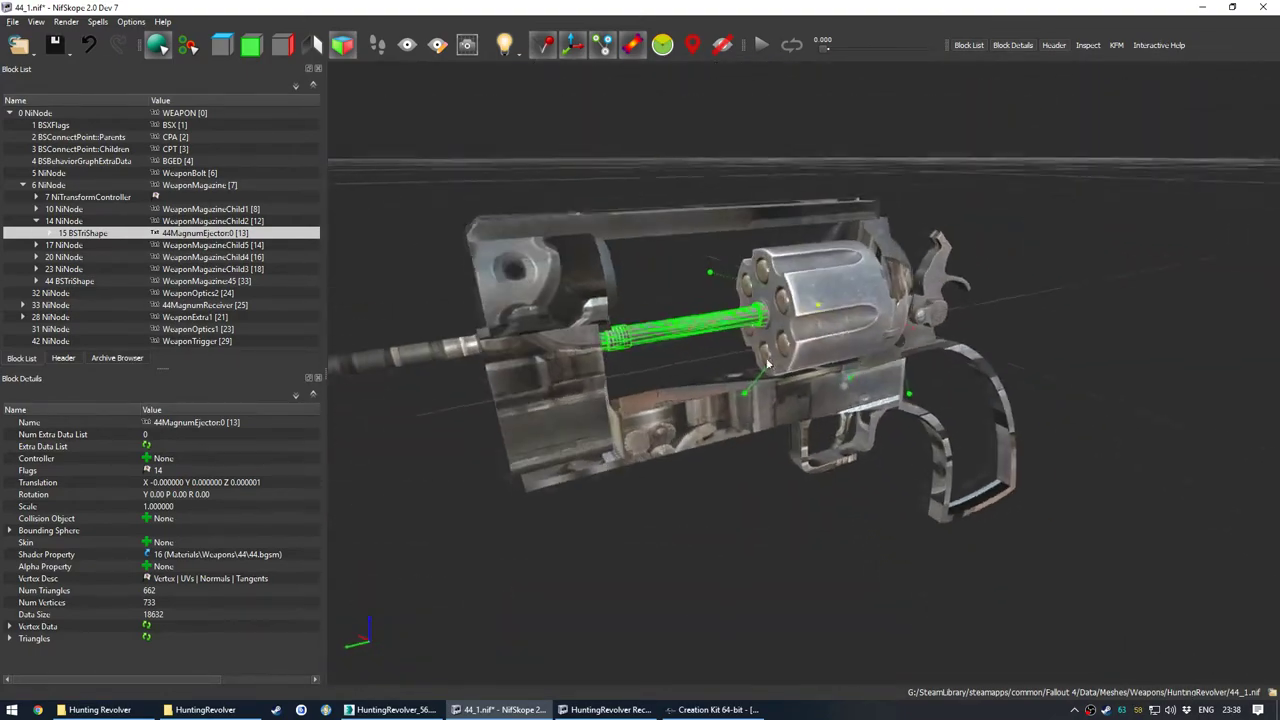
pyautogui.rightClick(228, 233)
pyautogui.moveTo(257, 229)
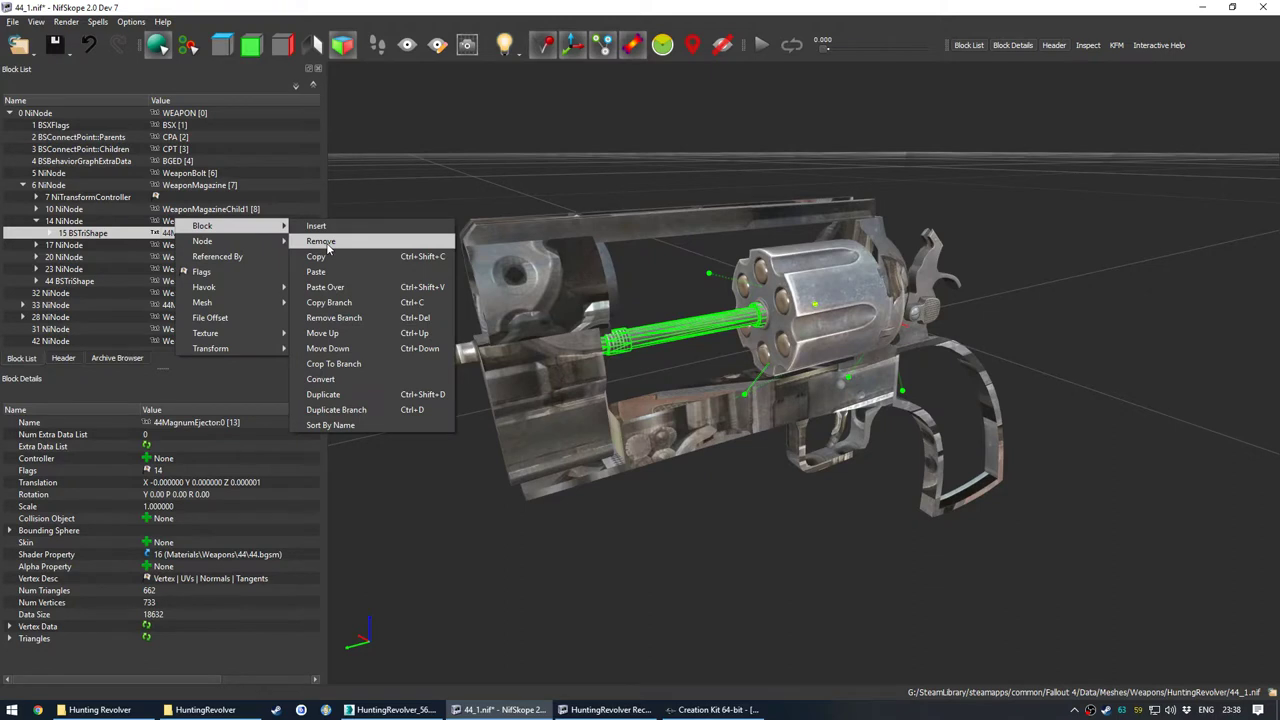
pyautogui.click(320, 243)
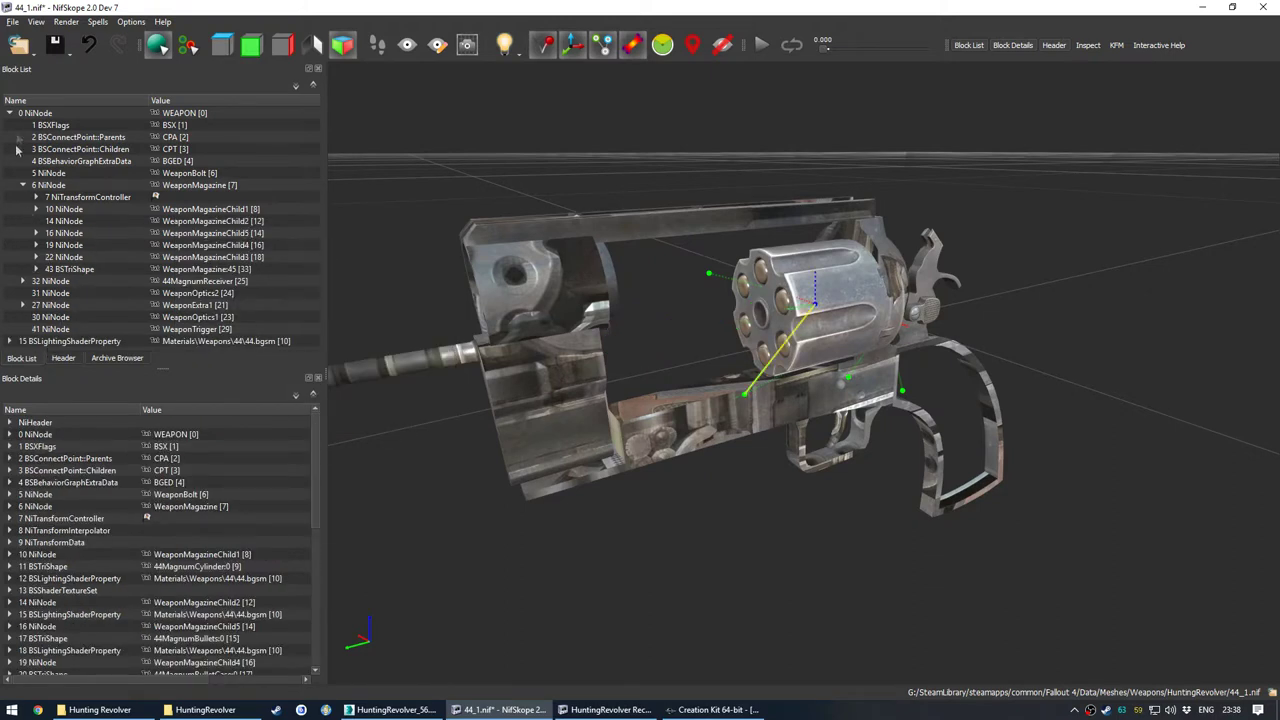
# Step: Remove the stray root-level BSLightingShaderProperty, block 15, with its branch and save 44_1.nif
pyautogui.click(9, 113)
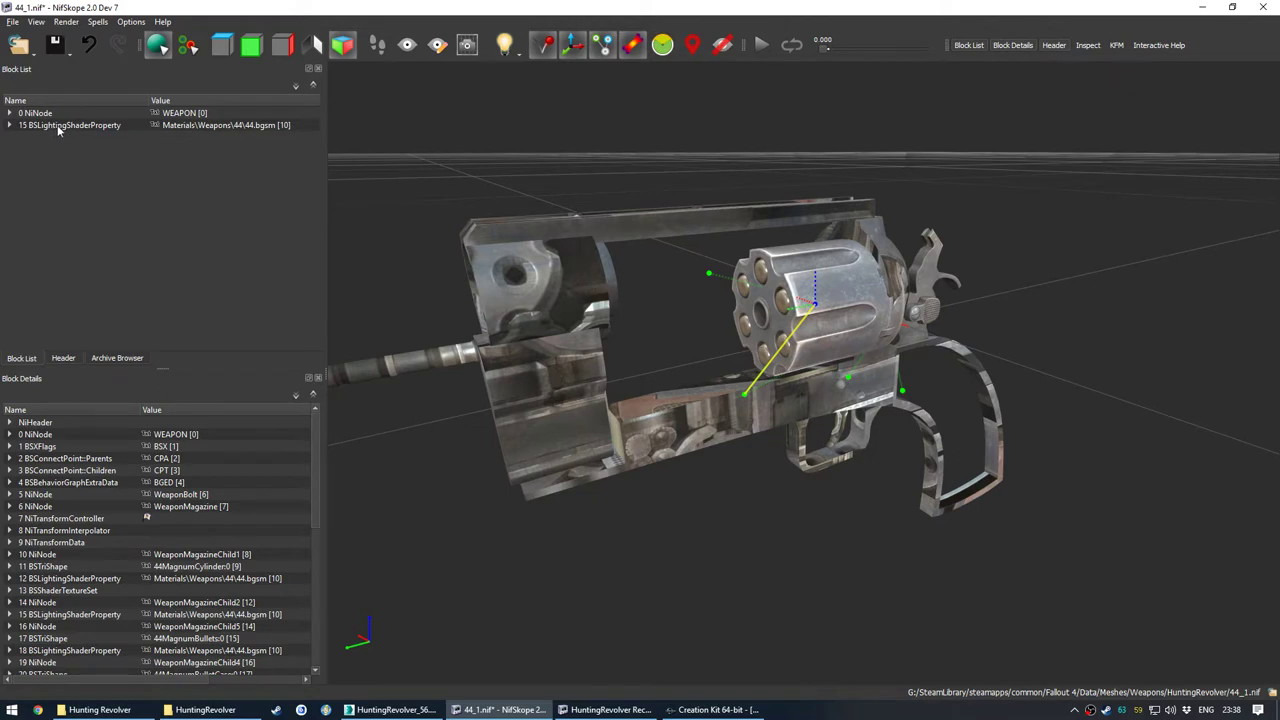
pyautogui.click(57, 126)
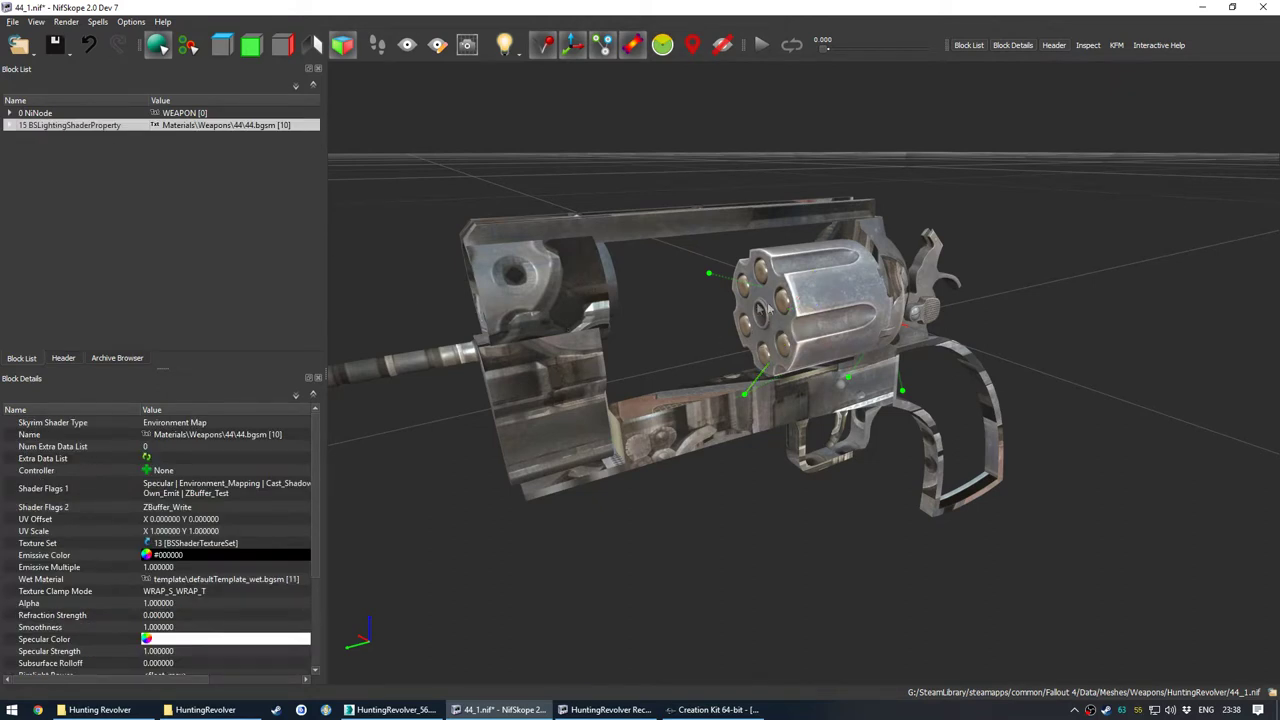
pyautogui.moveTo(700, 311); pyautogui.dragTo(660, 309)
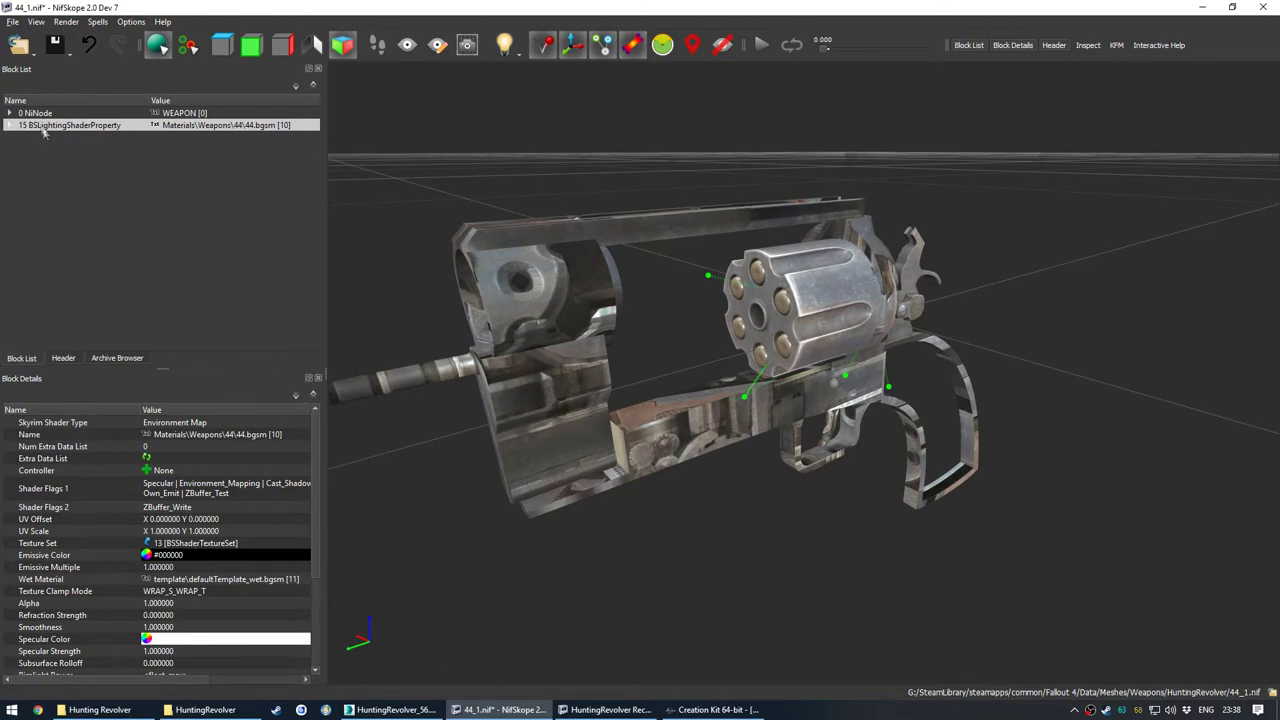
pyautogui.rightClick(54, 122)
pyautogui.moveTo(90, 120)
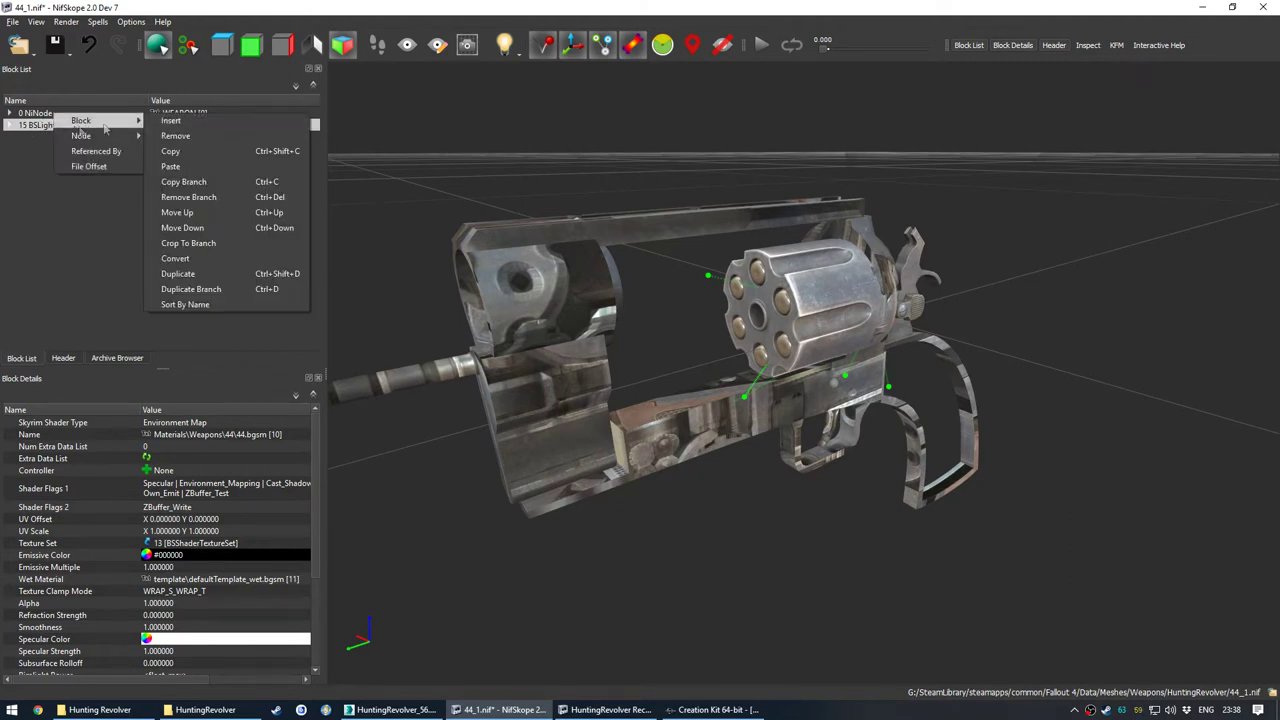
pyautogui.click(188, 197)
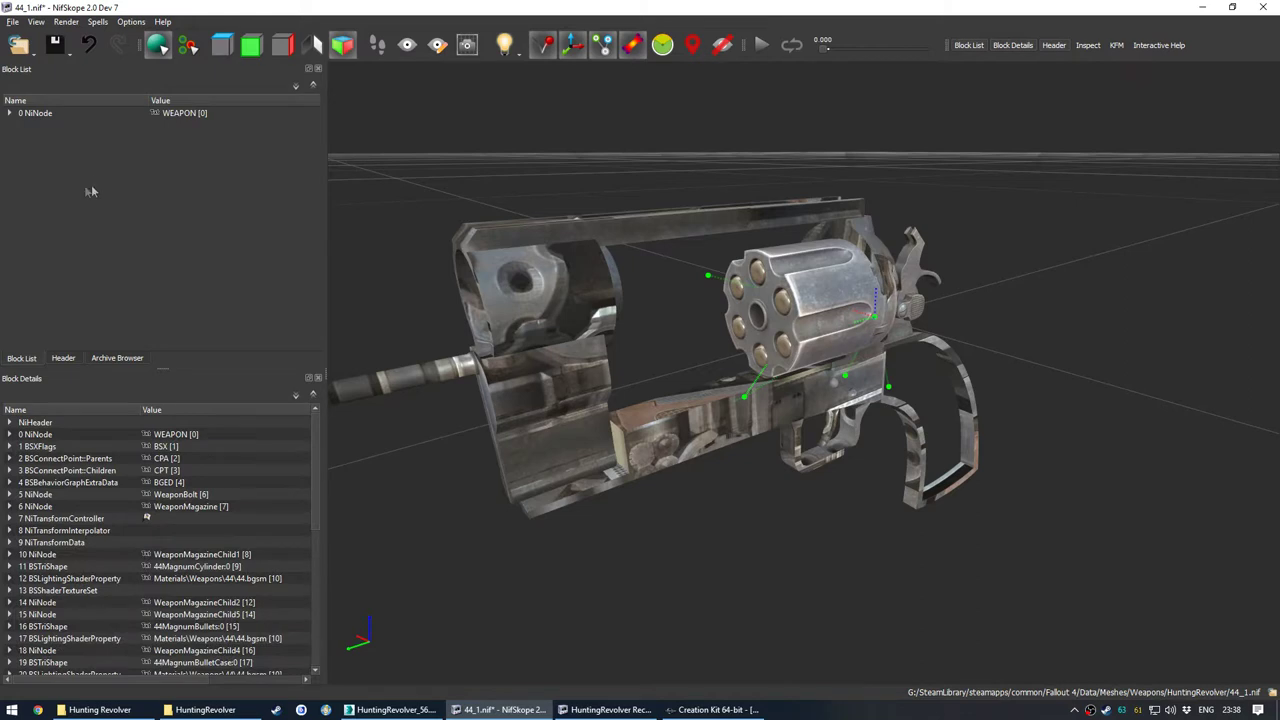
pyautogui.click(8, 113)
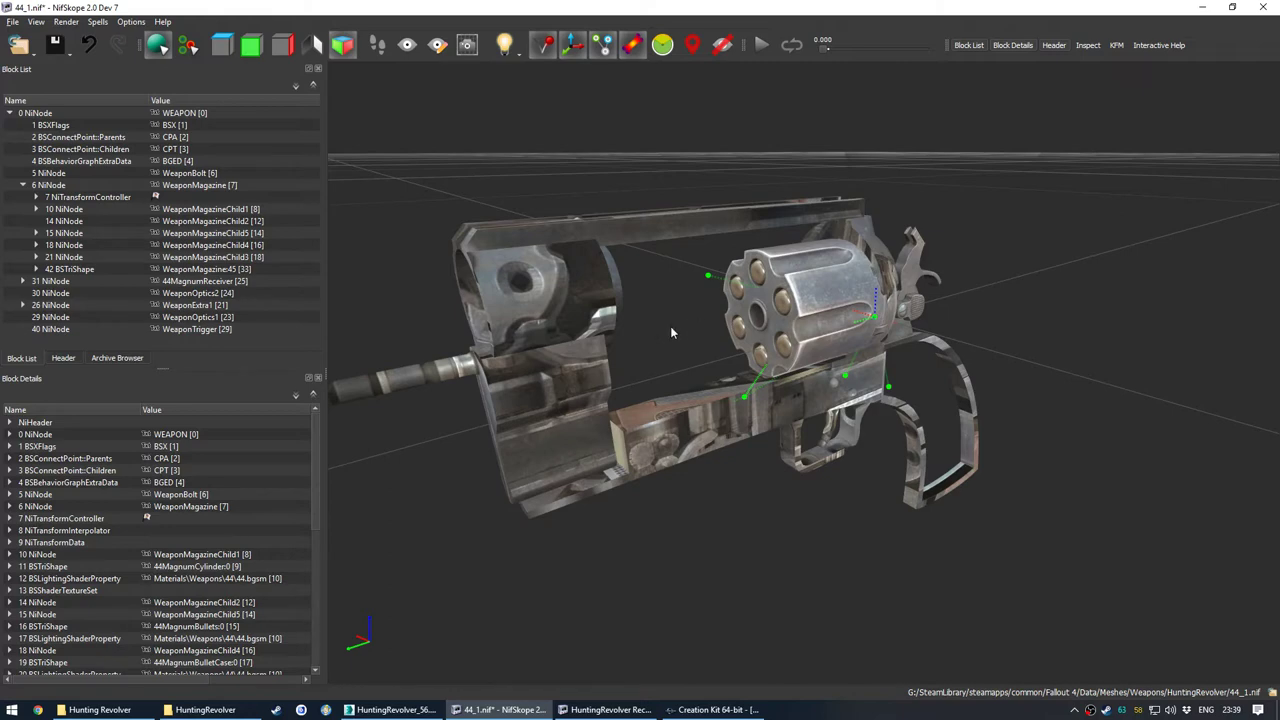
pyautogui.moveTo(672, 332); pyautogui.dragTo(675, 311)
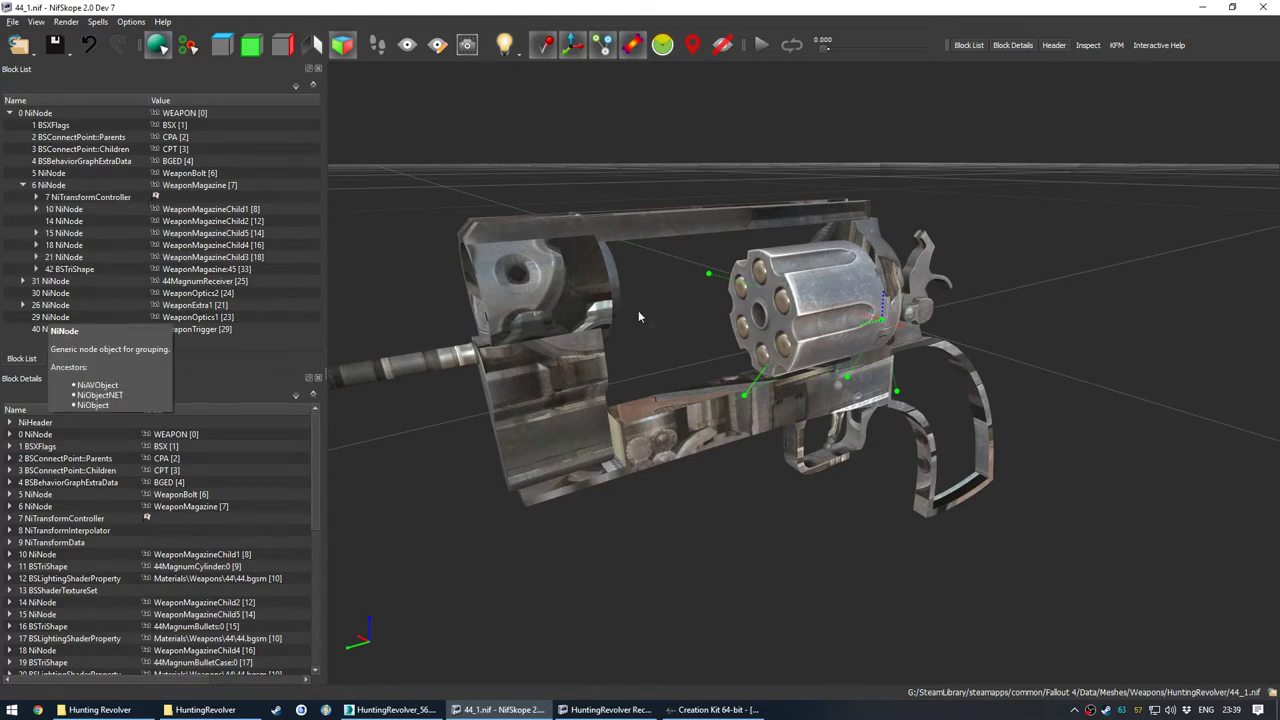
# Step: Examine the 44MagnumCylinder:0 shape up close and its fit within the frame, including from the side
pyautogui.moveTo(638, 316); pyautogui.dragTo(740, 328)
pyautogui.moveTo(596, 342); pyautogui.dragTo(692, 350)
pyautogui.scroll(5, 699, 228)
pyautogui.click(692, 226)
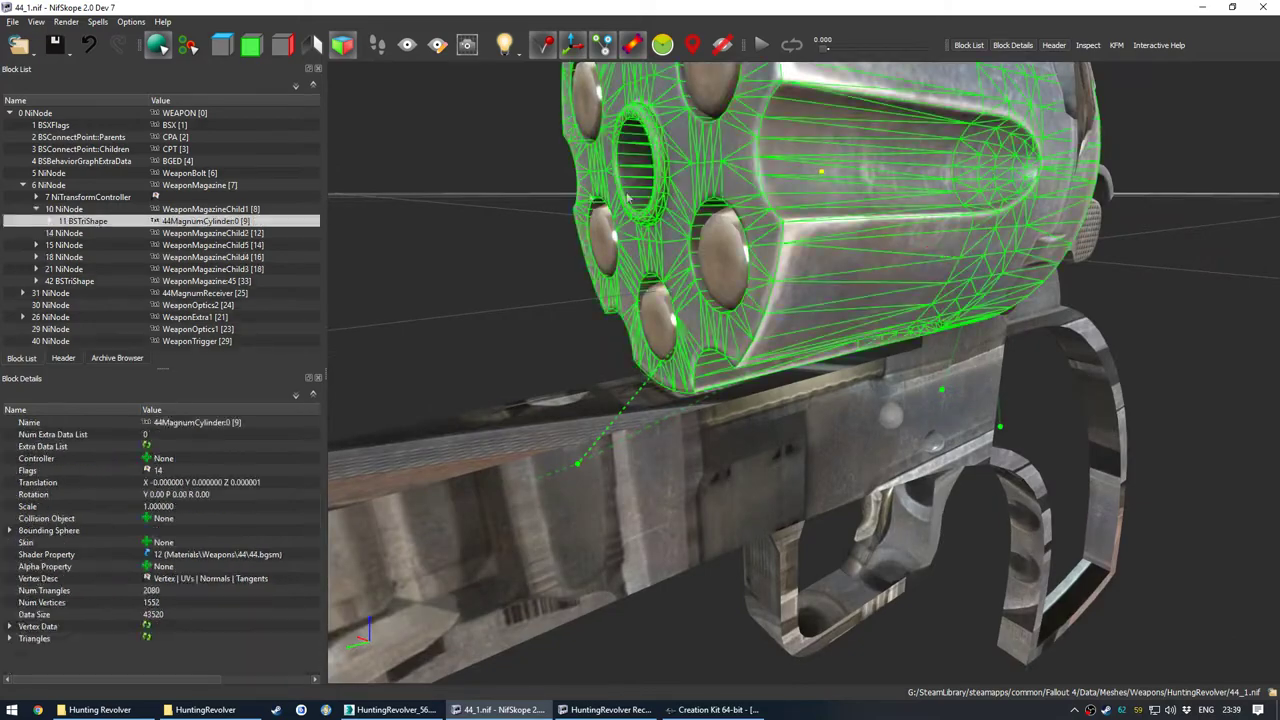
pyautogui.moveTo(522, 181); pyautogui.dragTo(574, 229, button='middle')
pyautogui.moveTo(722, 289); pyautogui.dragTo(683, 303)
pyautogui.scroll(-6, 602, 291)
pyautogui.click(626, 323)
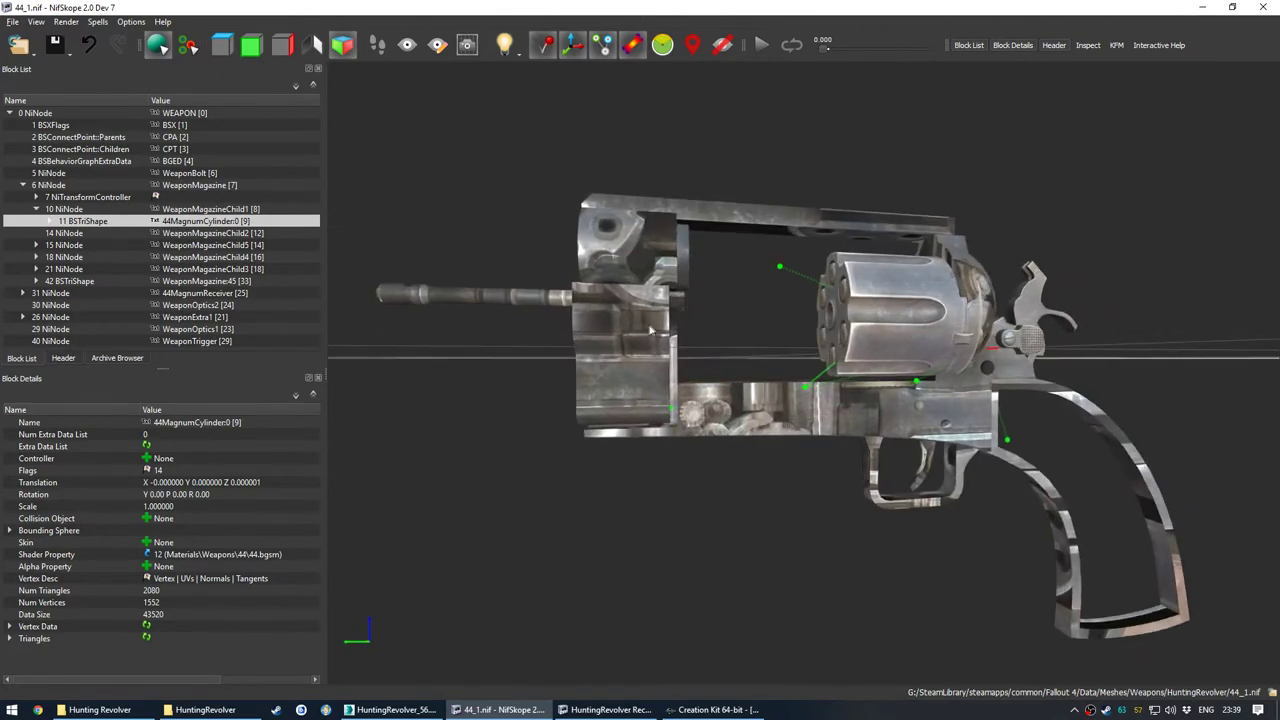
# Step: Examine the WeaponMagazine:45 yoke shape against its parent WeaponMagazine node's pivot and review both blocks' details
pyautogui.click(467, 292)
pyautogui.click(36, 282)
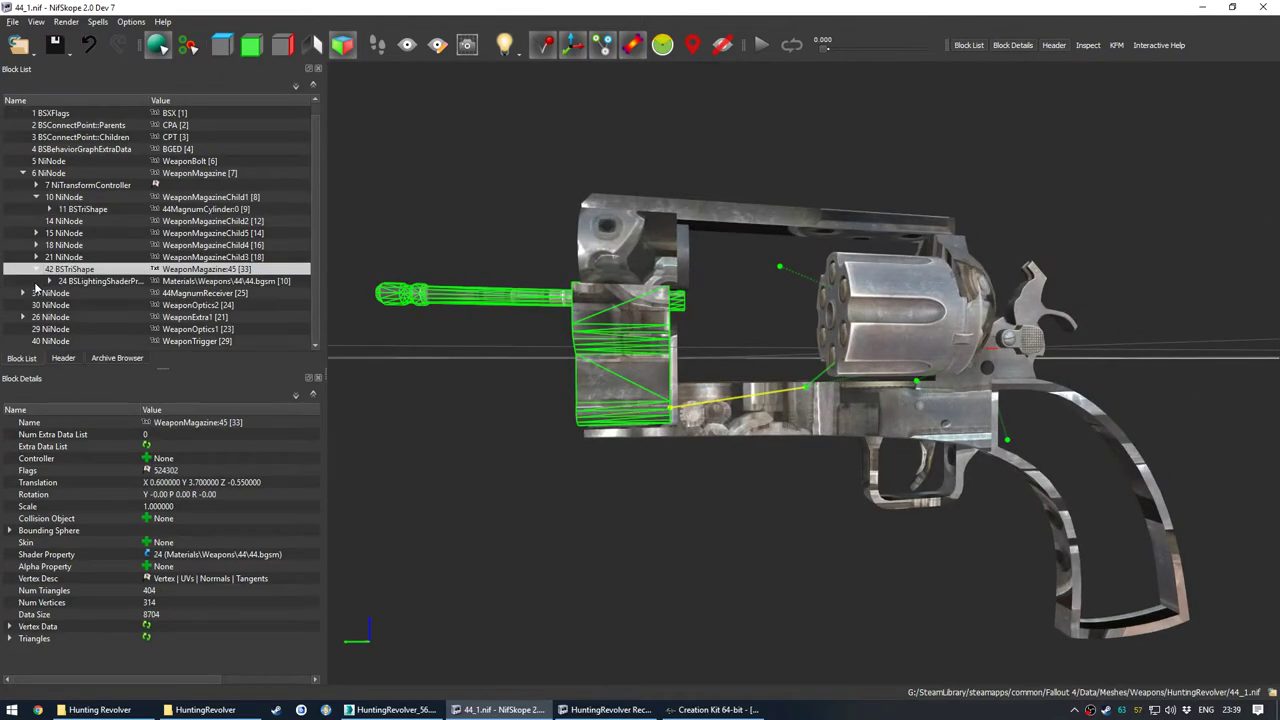
pyautogui.click(40, 271)
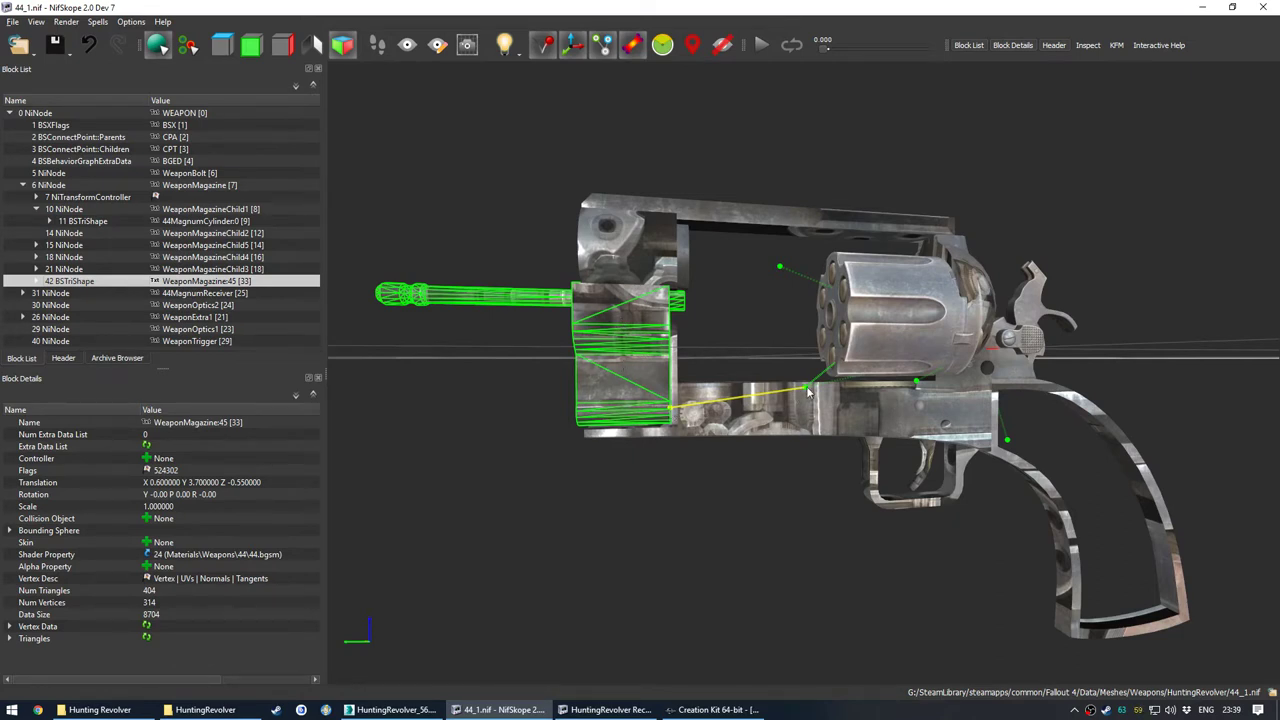
pyautogui.moveTo(806, 392); pyautogui.dragTo(808, 394)
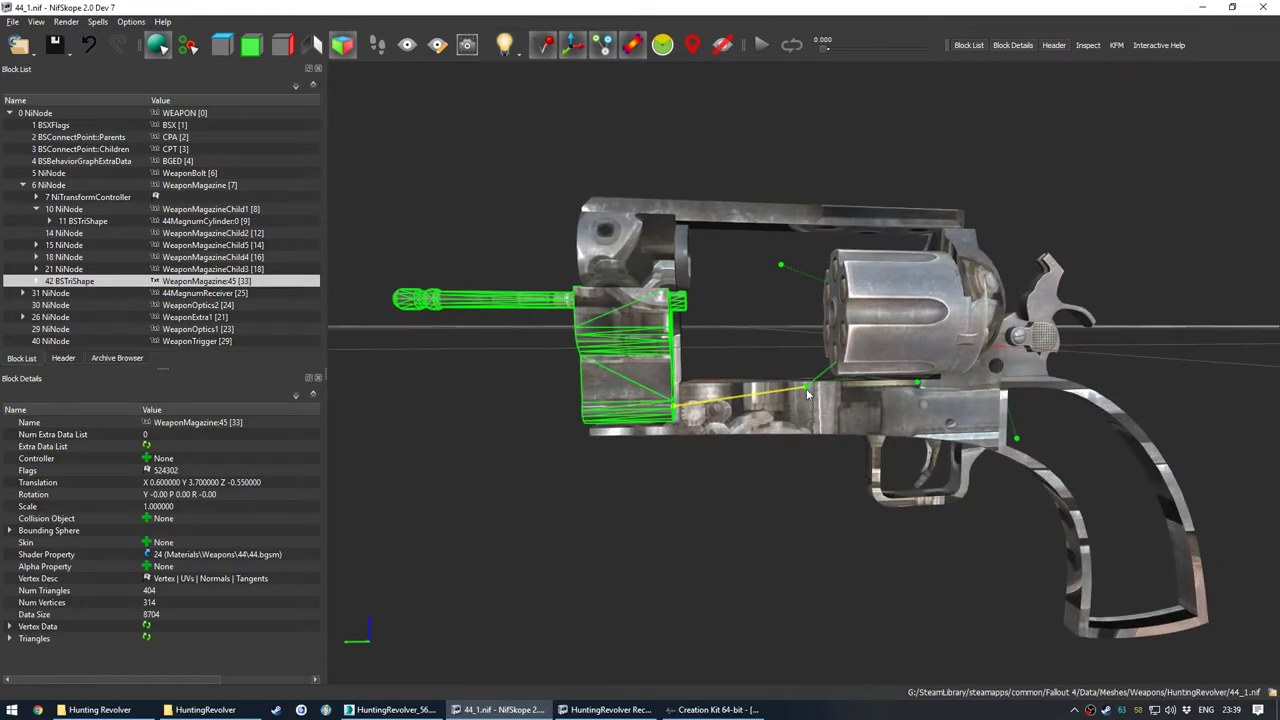
pyautogui.moveTo(686, 407); pyautogui.dragTo(720, 398)
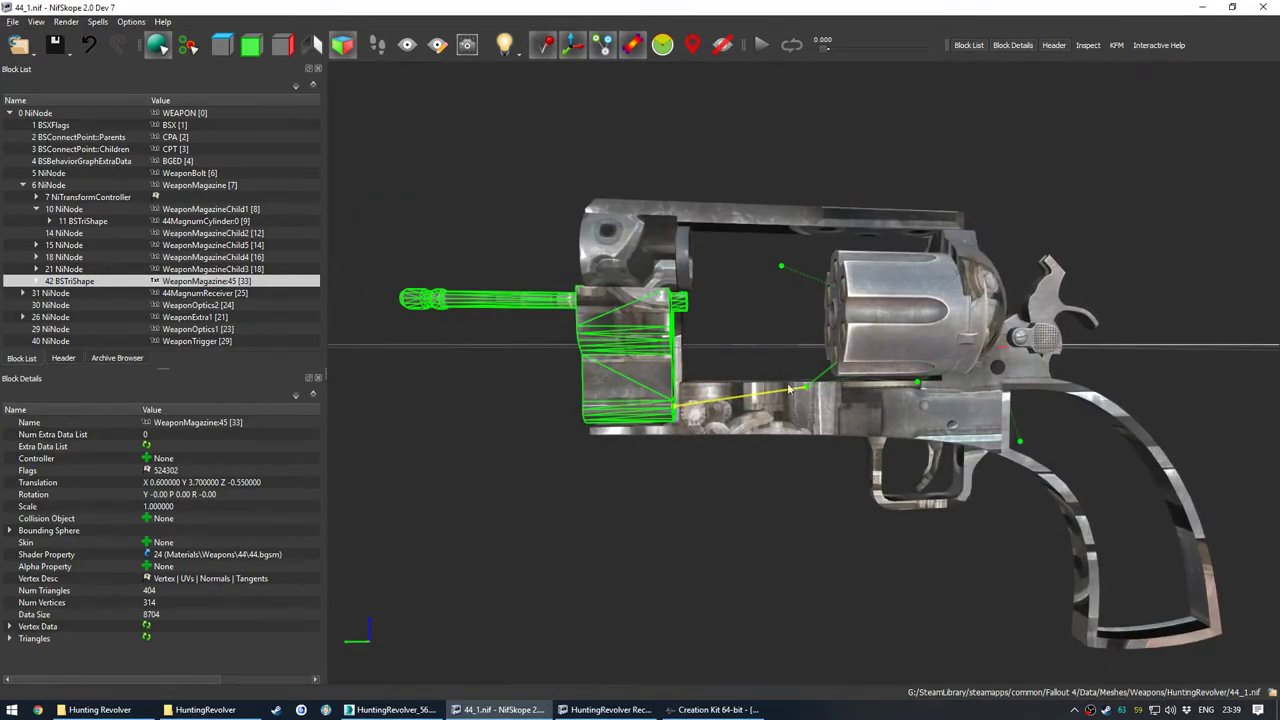
pyautogui.click(191, 188)
pyautogui.moveTo(838, 386); pyautogui.dragTo(676, 366)
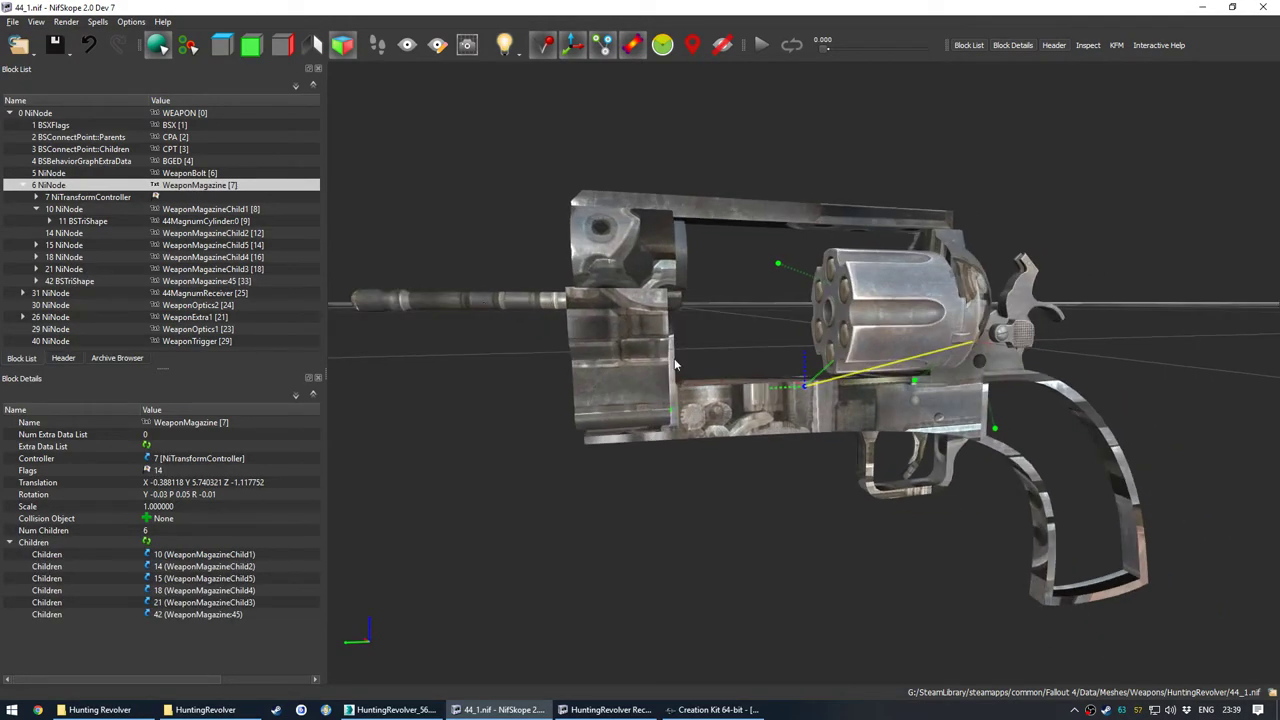
pyautogui.click(44, 210)
# Step: Set the WeaponMagazine:45 yoke shape's Y translation to 3.5, accept it, and check the yoke against the frame
pyautogui.click(621, 374)
pyautogui.rightClick(621, 374)
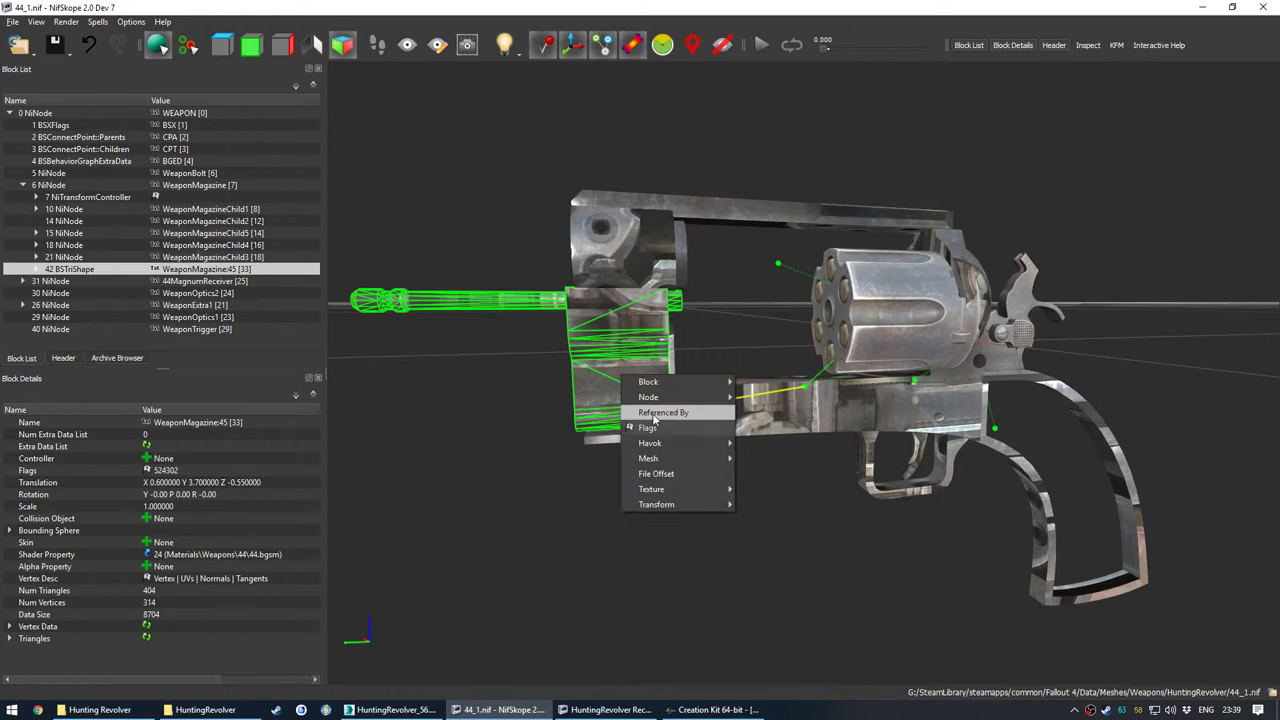
pyautogui.moveTo(700, 504)
pyautogui.click(760, 551)
pyautogui.moveTo(615, 186); pyautogui.dragTo(462, 140)
pyautogui.write('600000')
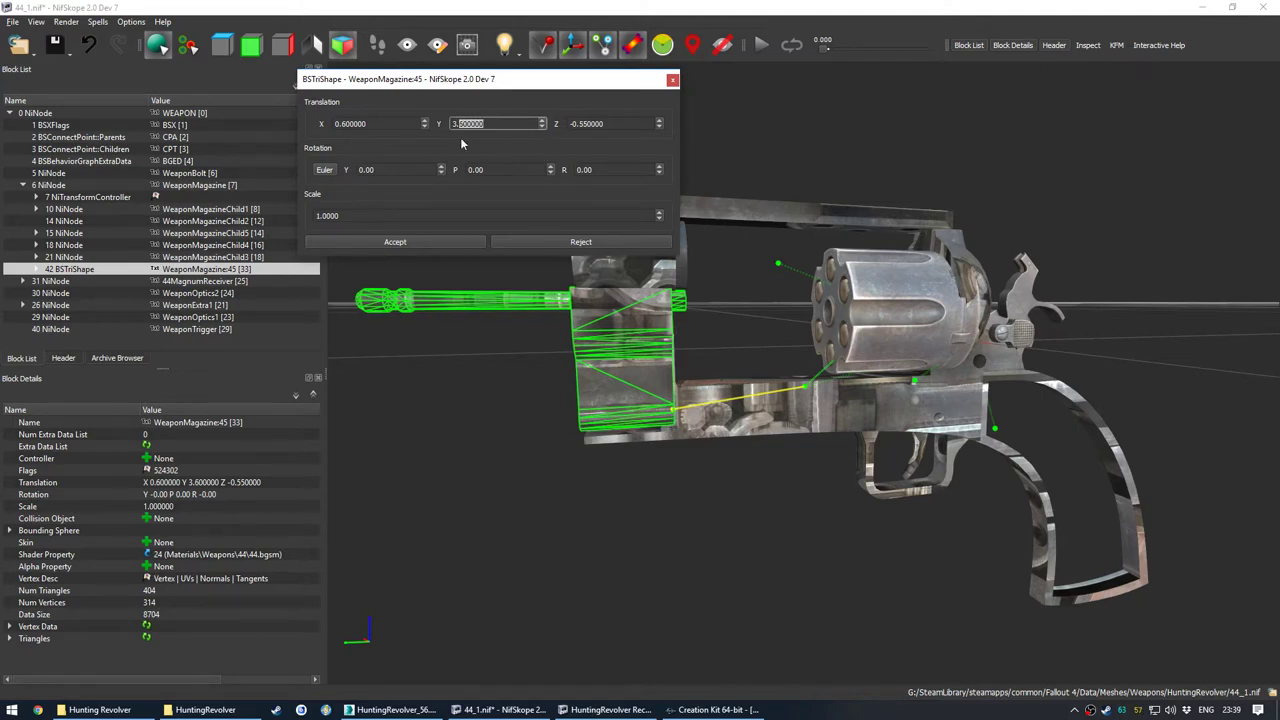
pyautogui.click(418, 241)
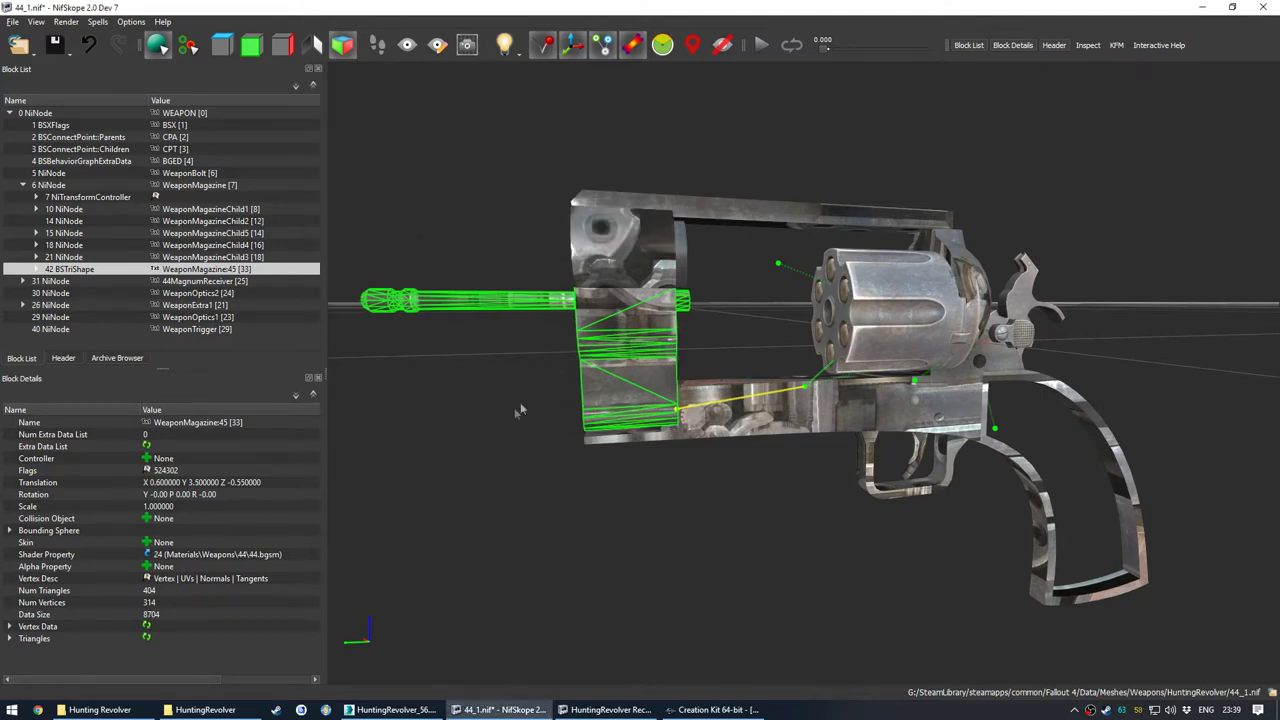
pyautogui.moveTo(520, 402); pyautogui.dragTo(656, 386)
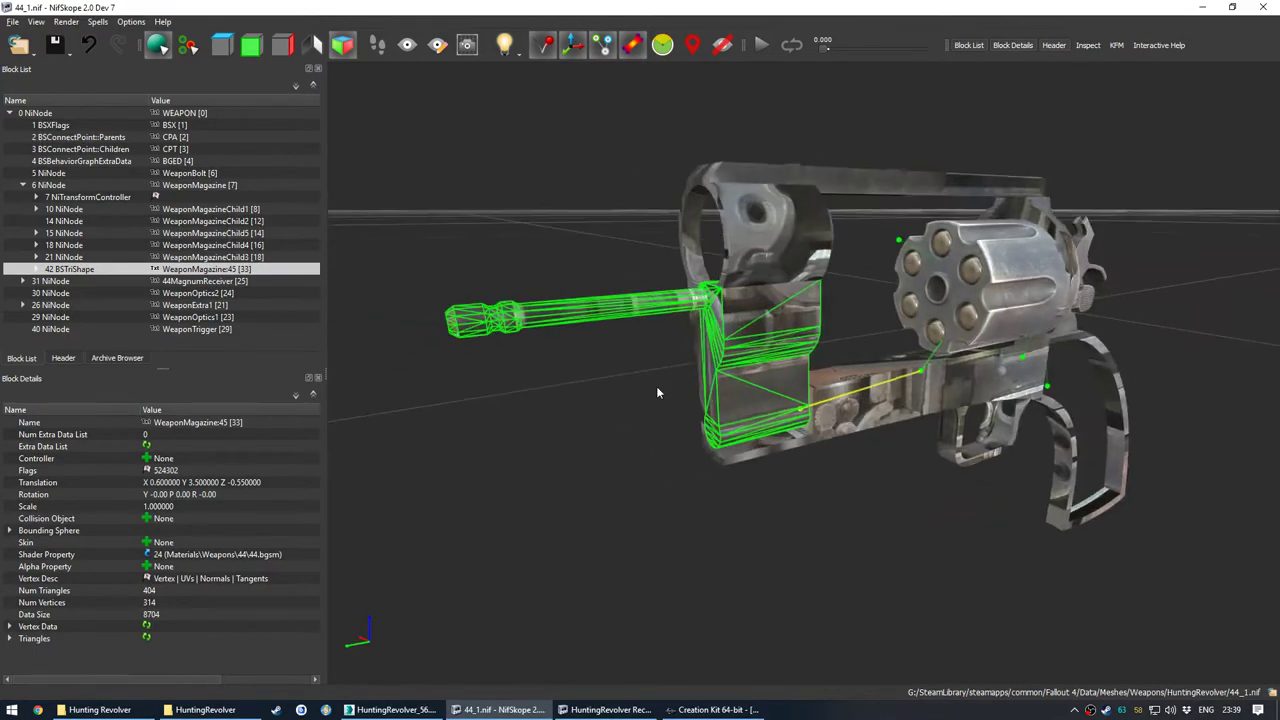
# Step: Switch to the HuntingRevolver meshes folder in File Explorer and duplicate HuntingRevolverReceiver_1.nif
pyautogui.click(138, 711)
pyautogui.click(140, 711)
pyautogui.click(182, 711)
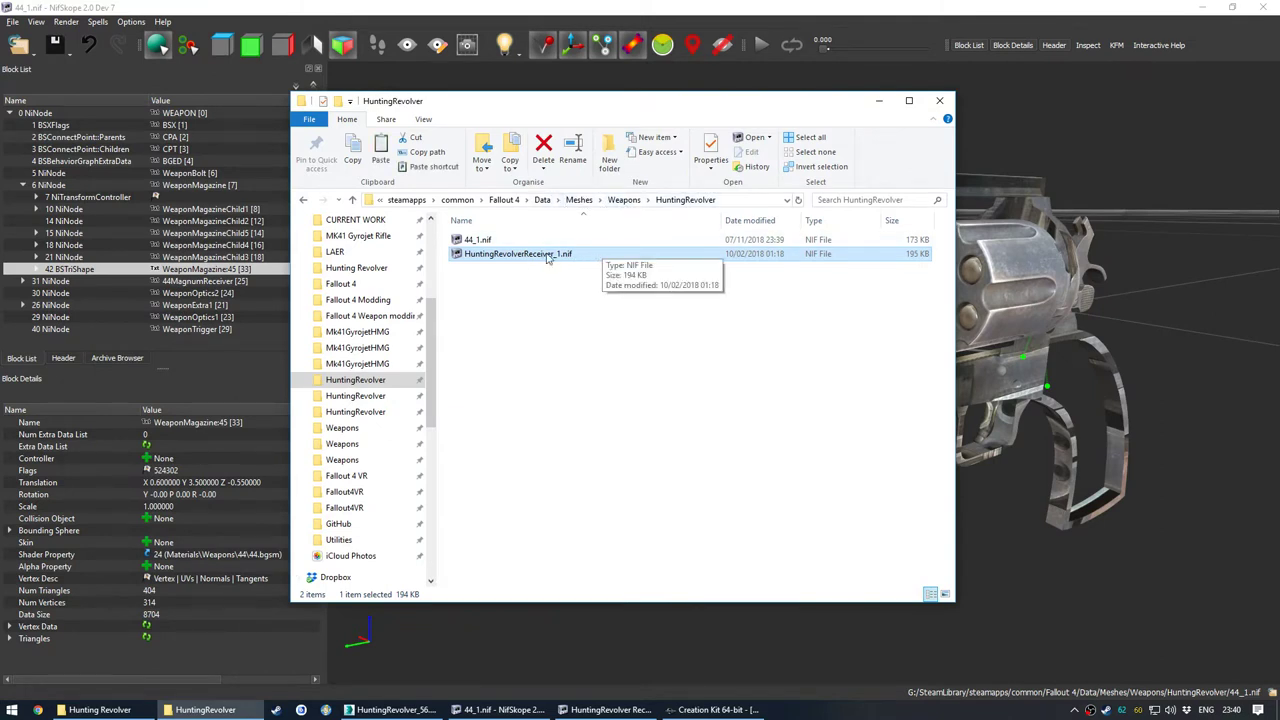
pyautogui.hotkey('ctrl', 'c')
pyautogui.hotkey('ctrl', 'v')
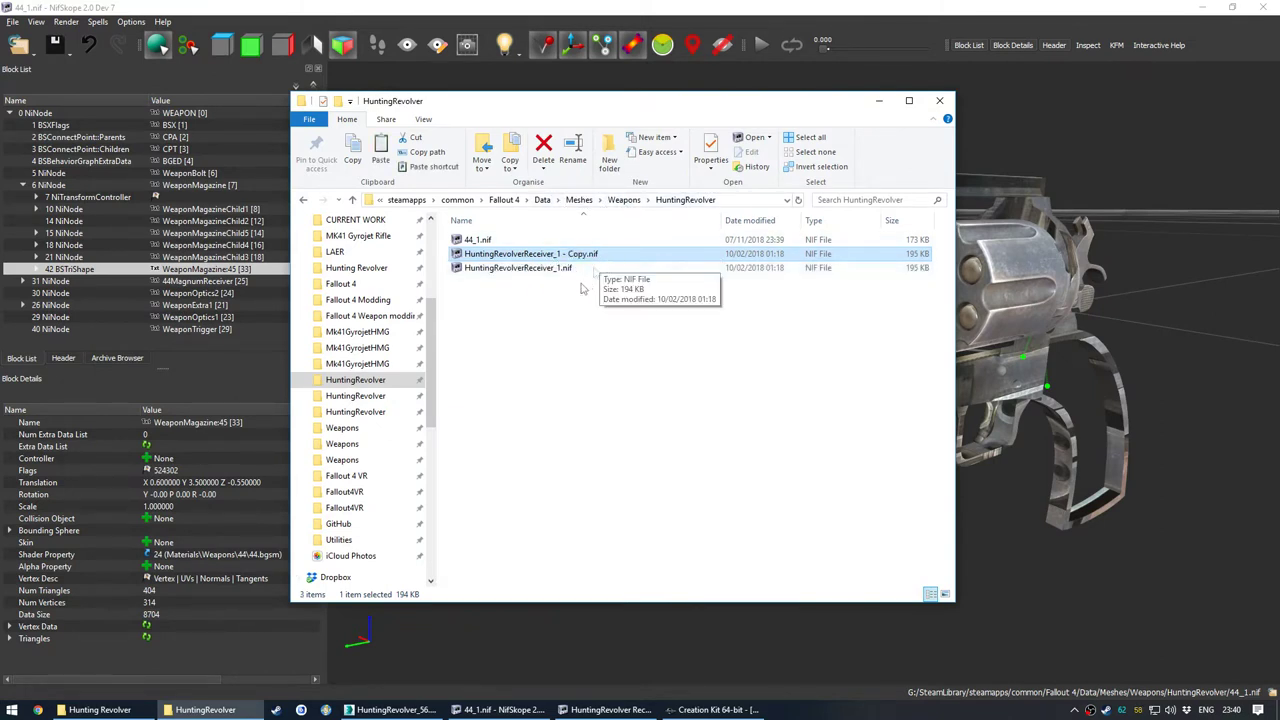
# Step: Switch back to NifSkope, view the revolver from behind, and review the strings in the 44_1.nif header
pyautogui.click(1020, 550)
pyautogui.moveTo(839, 371); pyautogui.dragTo(560, 282)
pyautogui.moveTo(598, 355); pyautogui.dragTo(664, 407)
pyautogui.moveTo(665, 407); pyautogui.dragTo(661, 357, button='right')
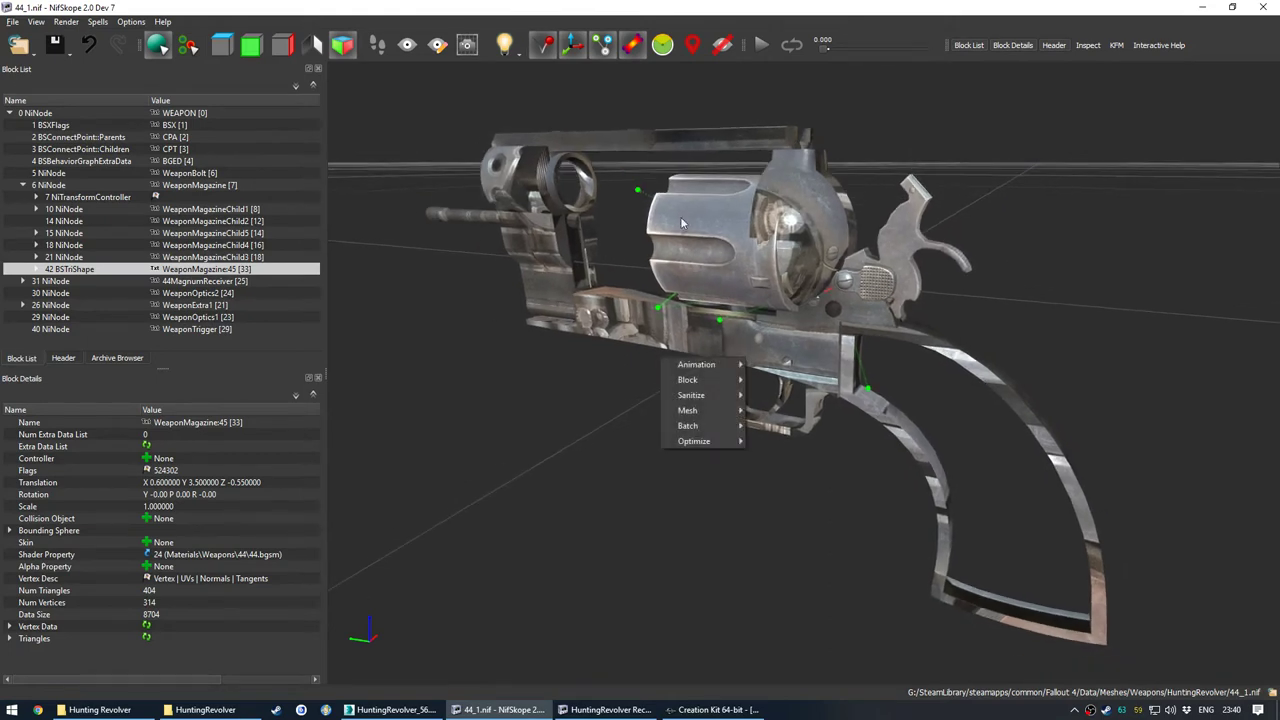
pyautogui.click(668, 239)
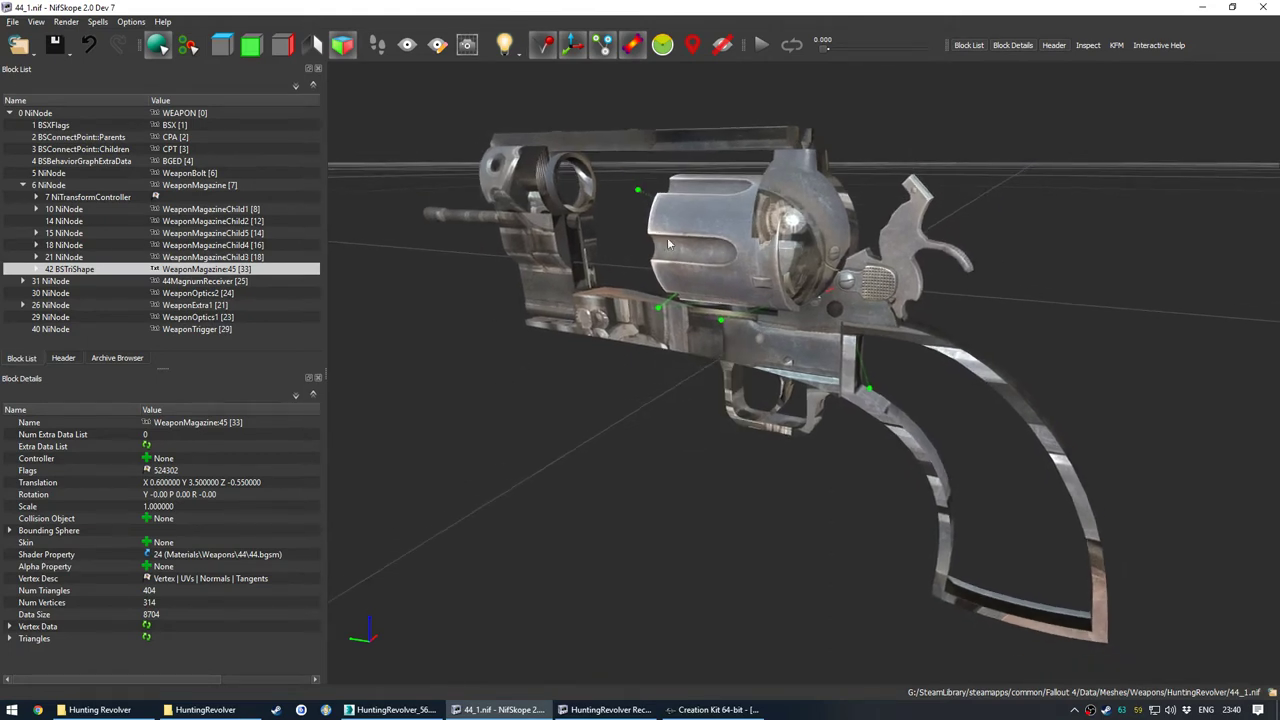
pyautogui.click(64, 358)
pyautogui.scroll(-6, 120, 188)
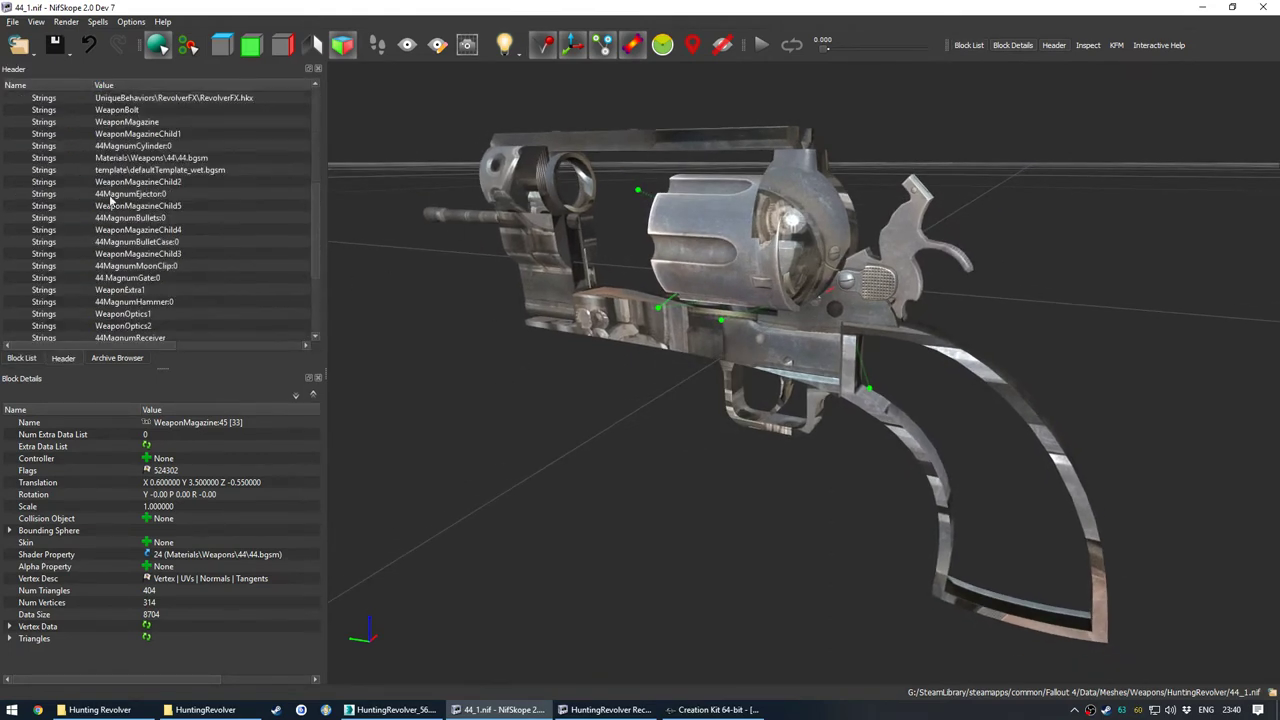
pyautogui.scroll(3, 120, 188)
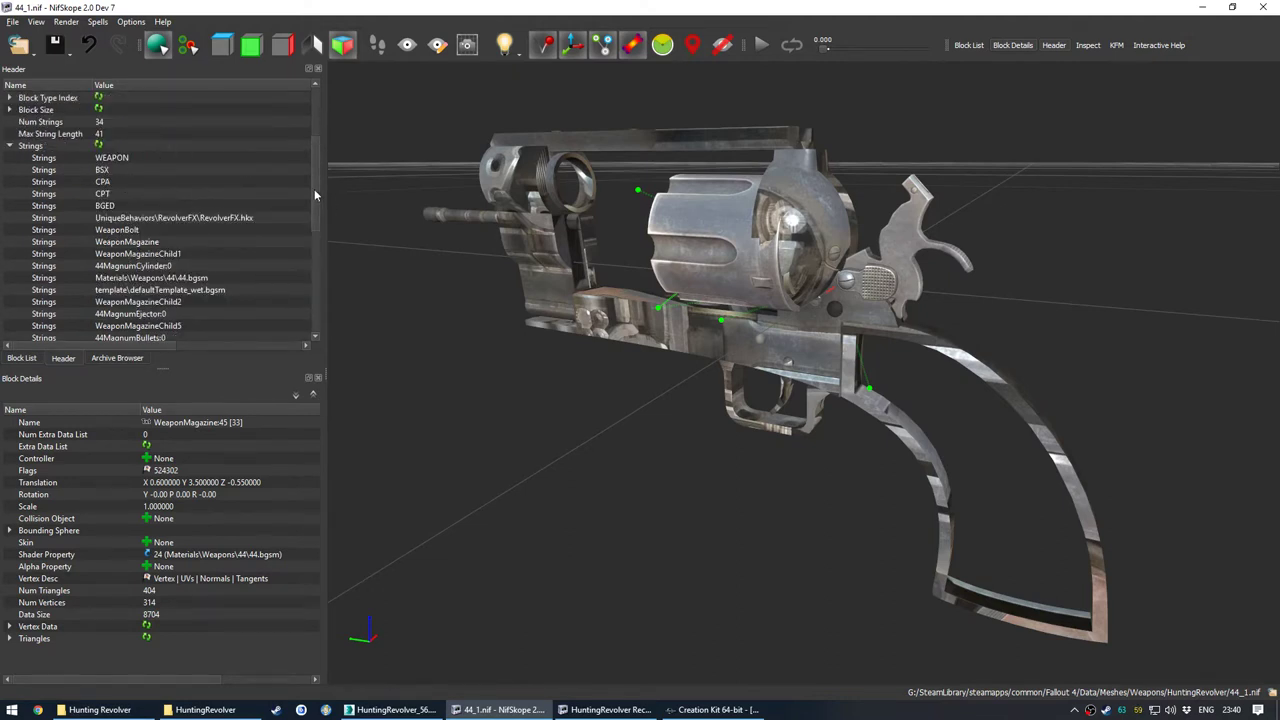
pyautogui.moveTo(314, 189); pyautogui.dragTo(316, 294)
pyautogui.scroll(5, 262, 235)
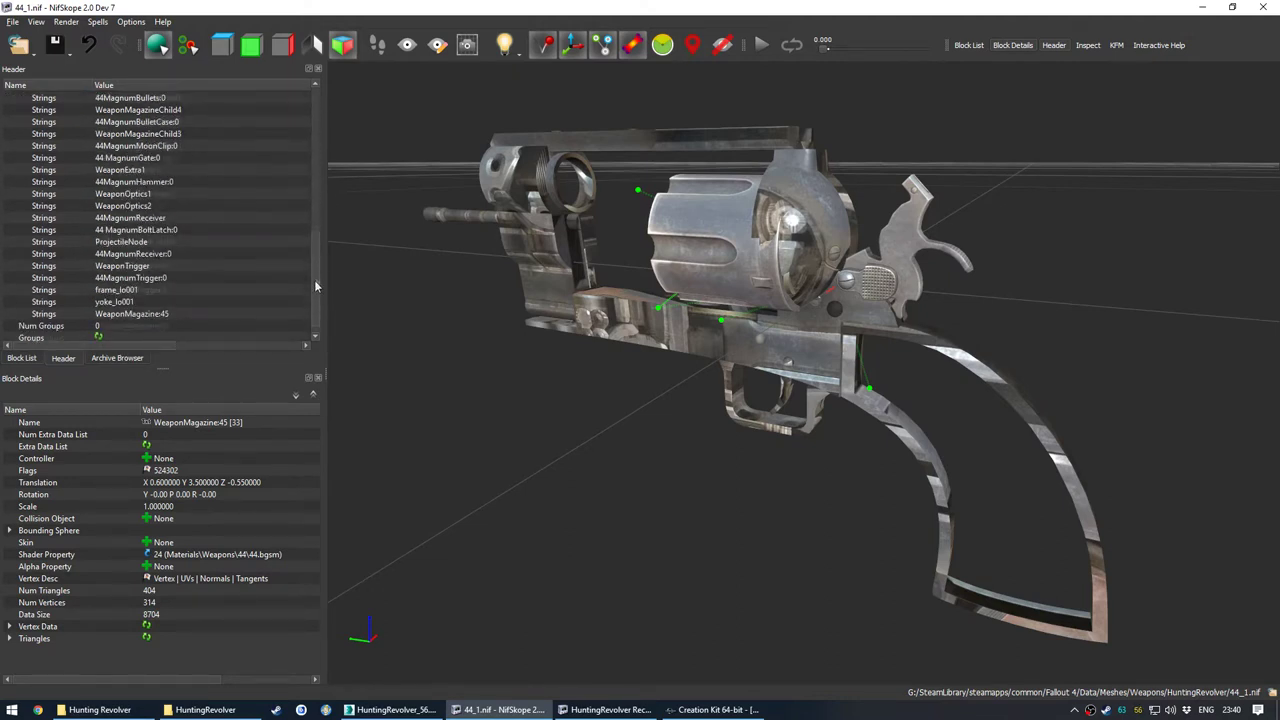
# Step: Open the header string Materials\Weapons\44\44.bgsm for editing
pyautogui.click(189, 206)
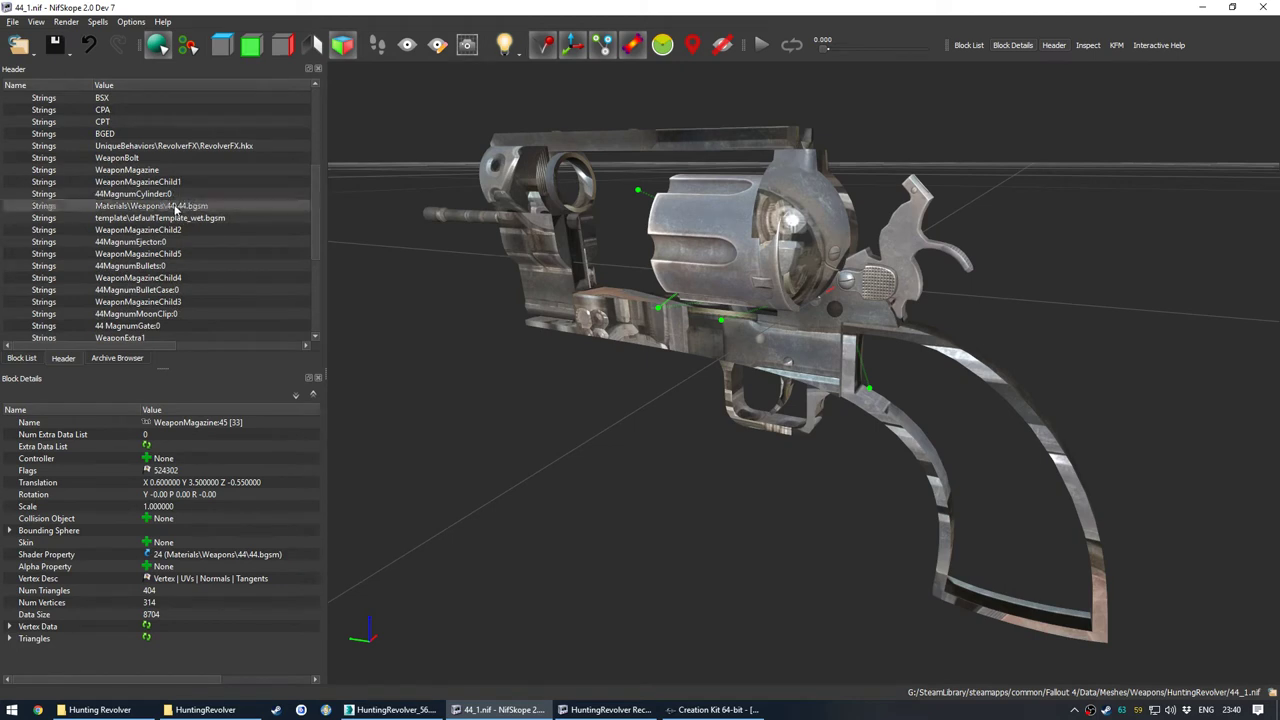
pyautogui.moveTo(153, 344); pyautogui.dragTo(80, 346)
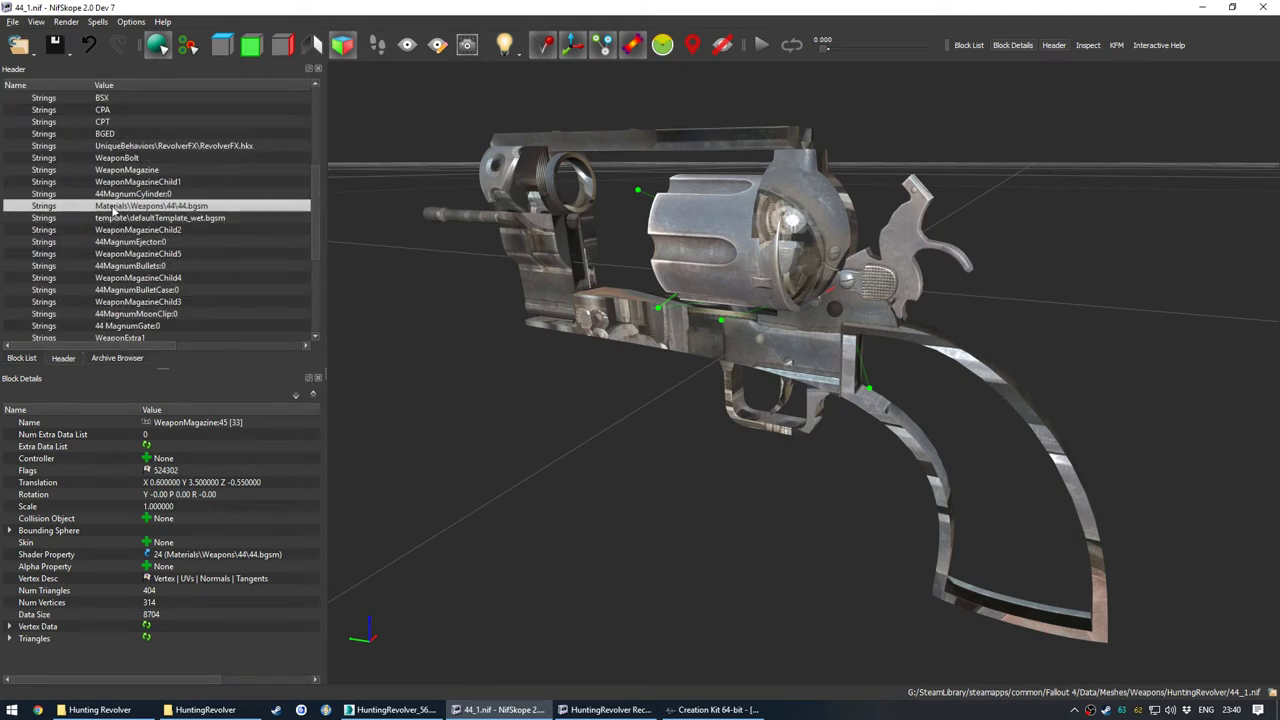
pyautogui.doubleClick(113, 207)
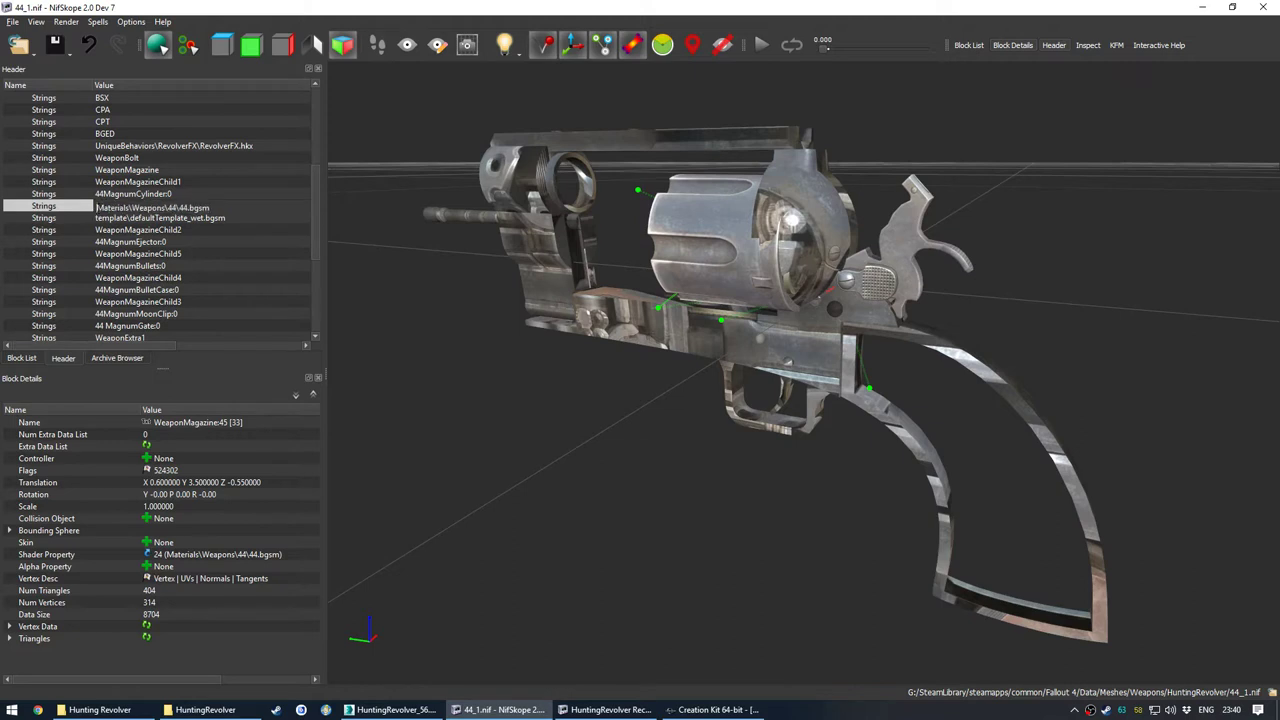
pyautogui.moveTo(97, 208); pyautogui.dragTo(179, 207)
pyautogui.click(214, 208)
pyautogui.click(206, 207)
pyautogui.moveTo(210, 207); pyautogui.dragTo(171, 207)
pyautogui.click(211, 207)
# Step: Switch to File Explorer and look up HuntingRevolverReceiver.bgsm in Fallout 4's Materials\Weapons\HuntingRevolver folder
pyautogui.click(123, 712)
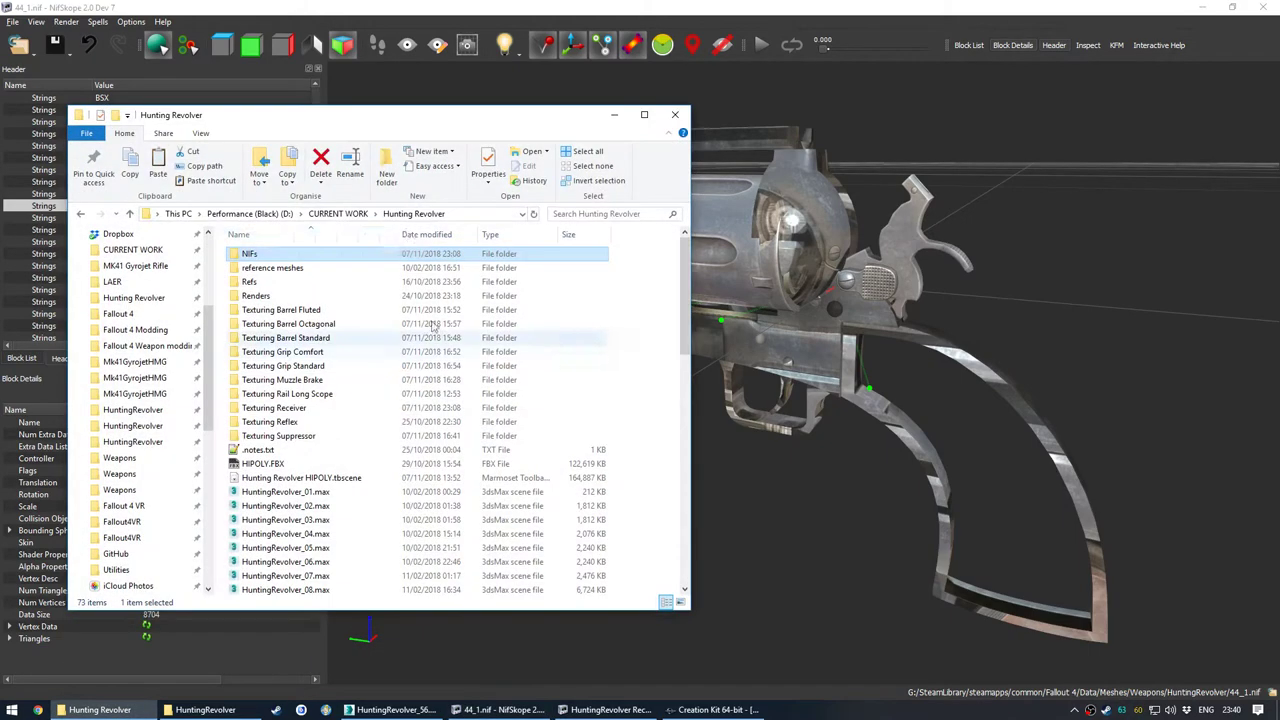
pyautogui.click(205, 710)
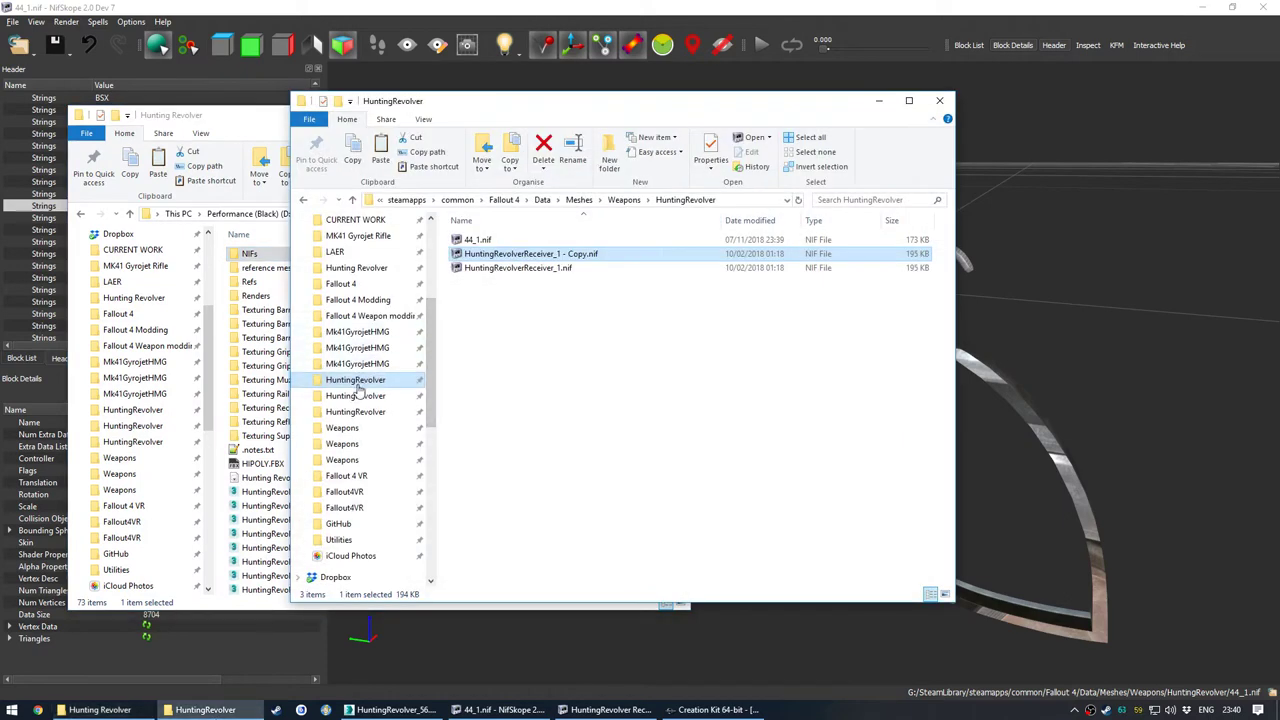
pyautogui.click(415, 411)
pyautogui.click(520, 243)
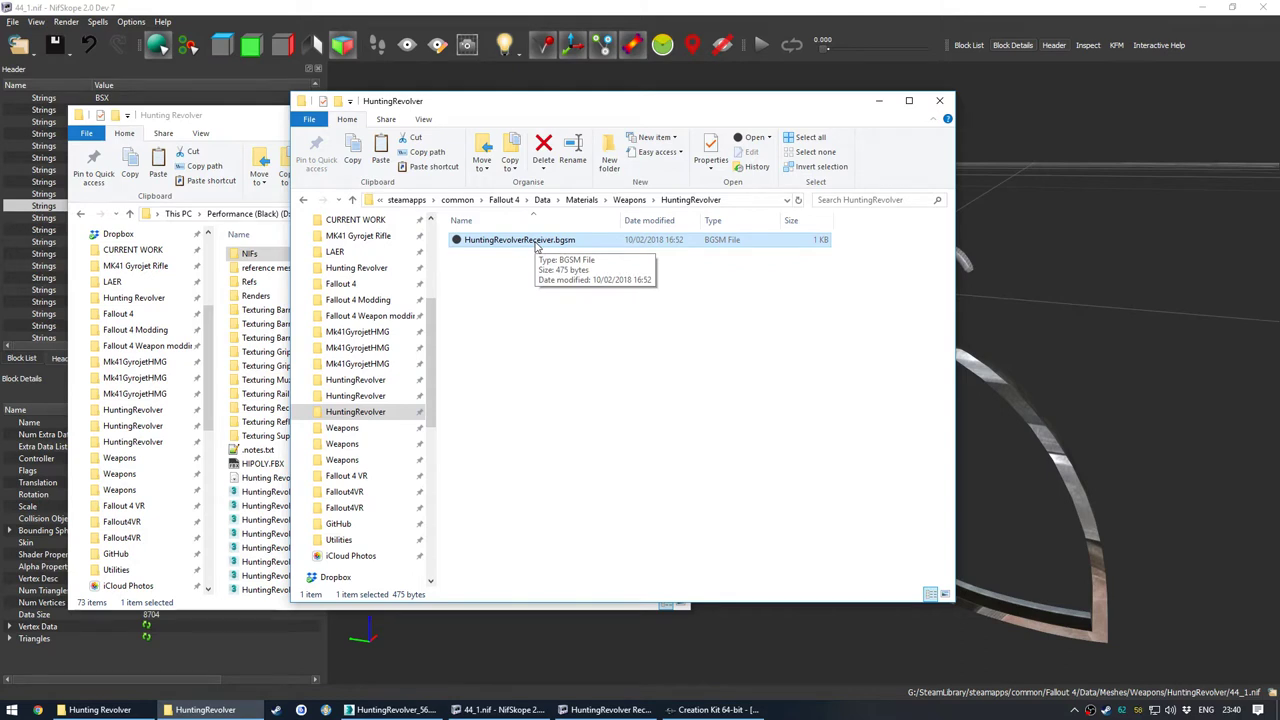
# Step: Open HuntingRevolverReceiver_normal.psd from the Hunting Revolver project's Texturing Receiver\marmo bake folder in Photoshop
pyautogui.click(362, 270)
pyautogui.doubleClick(500, 394)
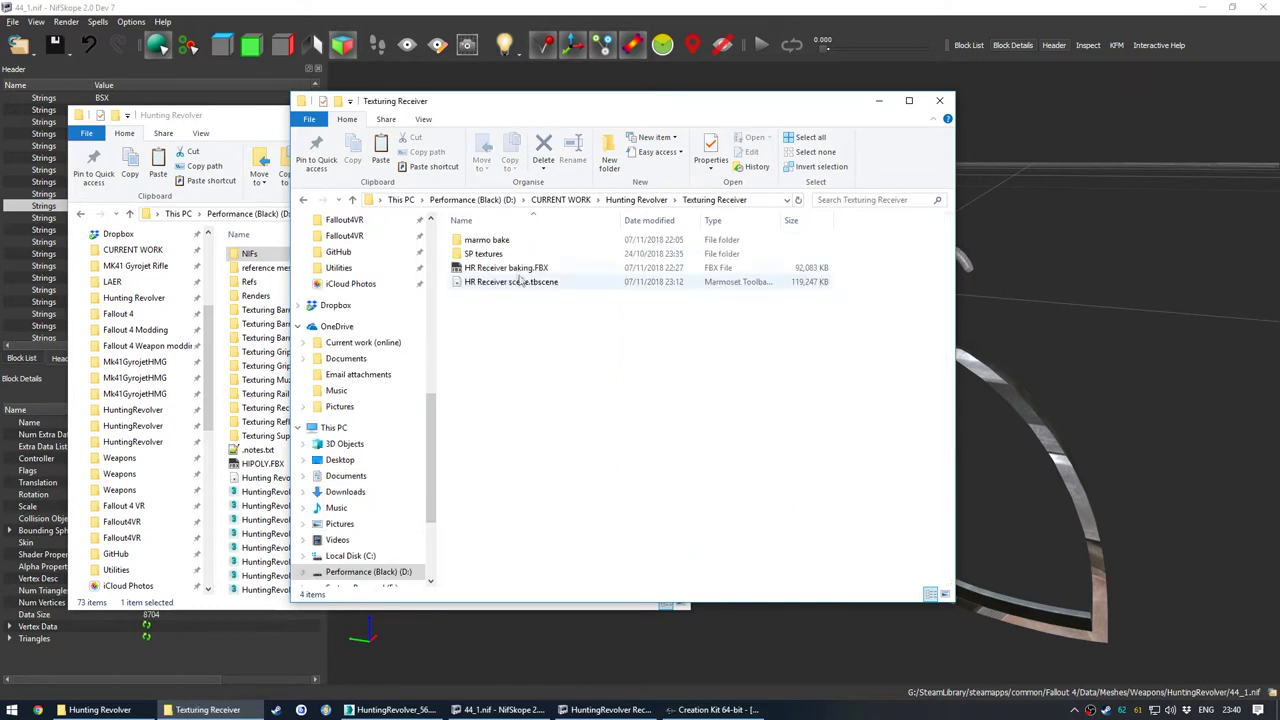
pyautogui.doubleClick(521, 243)
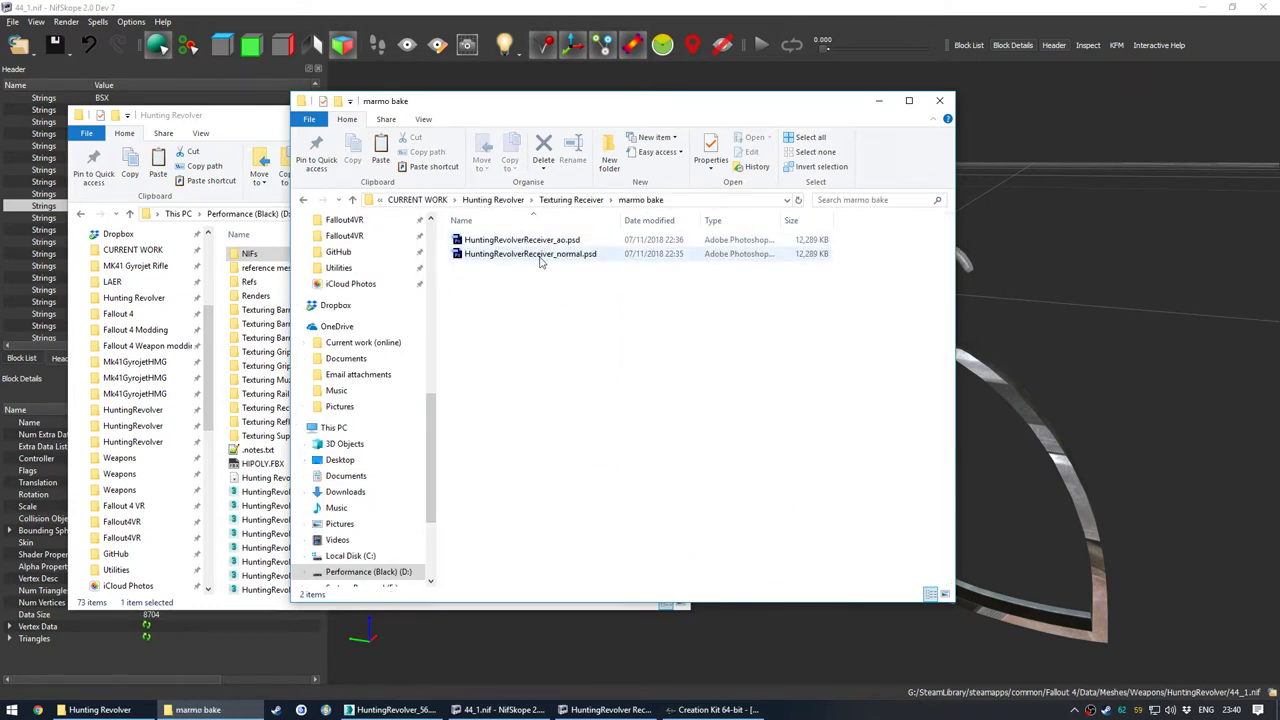
pyautogui.doubleClick(540, 258)
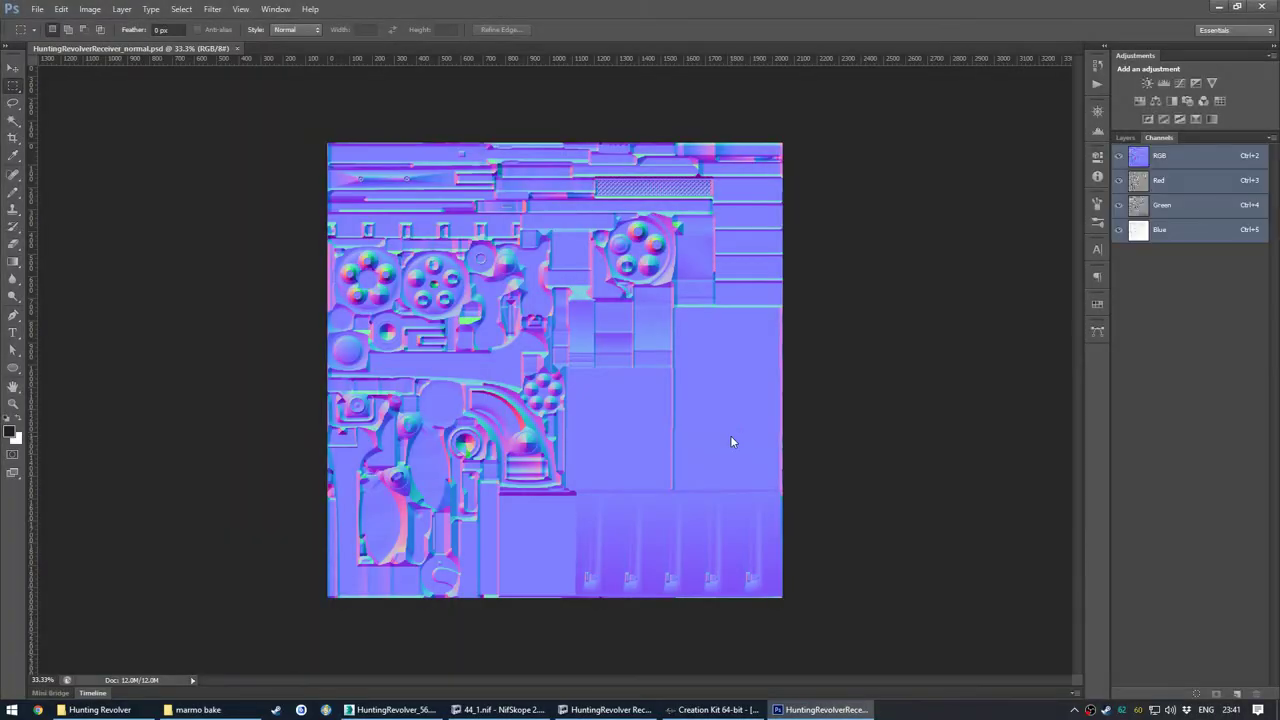
# Step: Save the normal map in Intel Texture Works DDS format as HuntingRevolverReceiver_n.dds in the marmo bake folder
pyautogui.hotkey('ctrl', 'shift', 's')
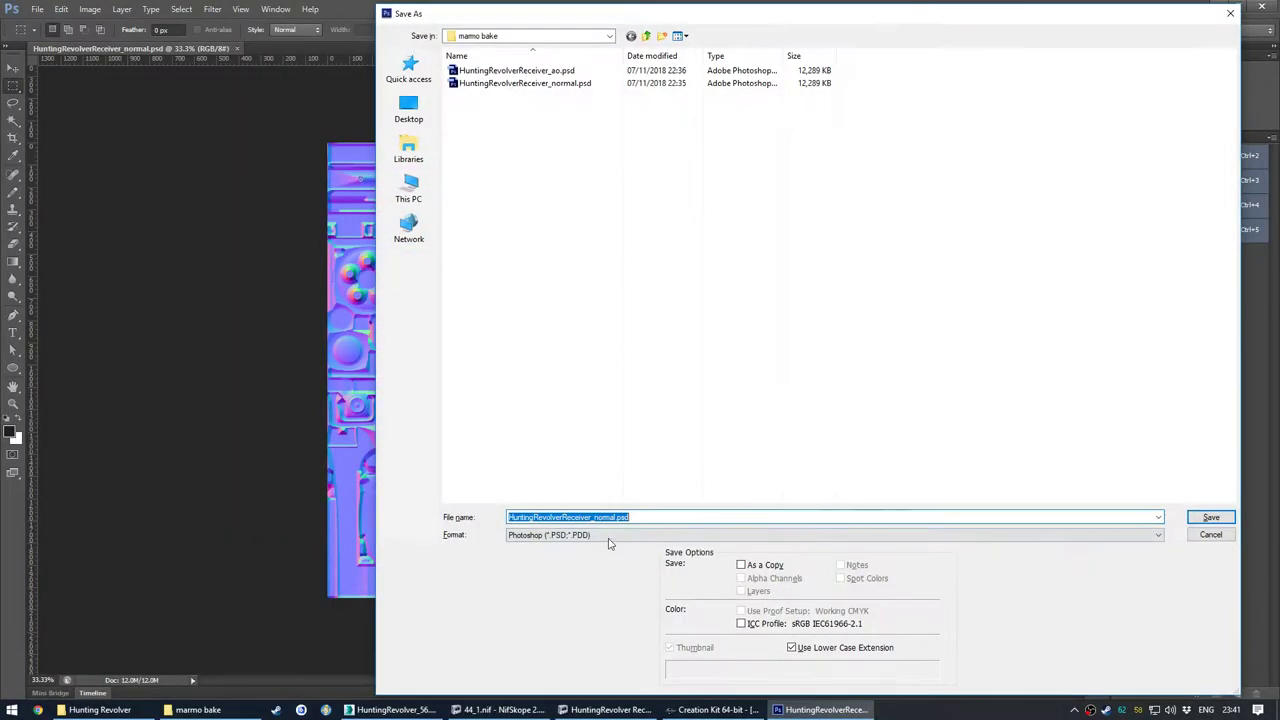
pyautogui.click(607, 536)
pyautogui.press('i')
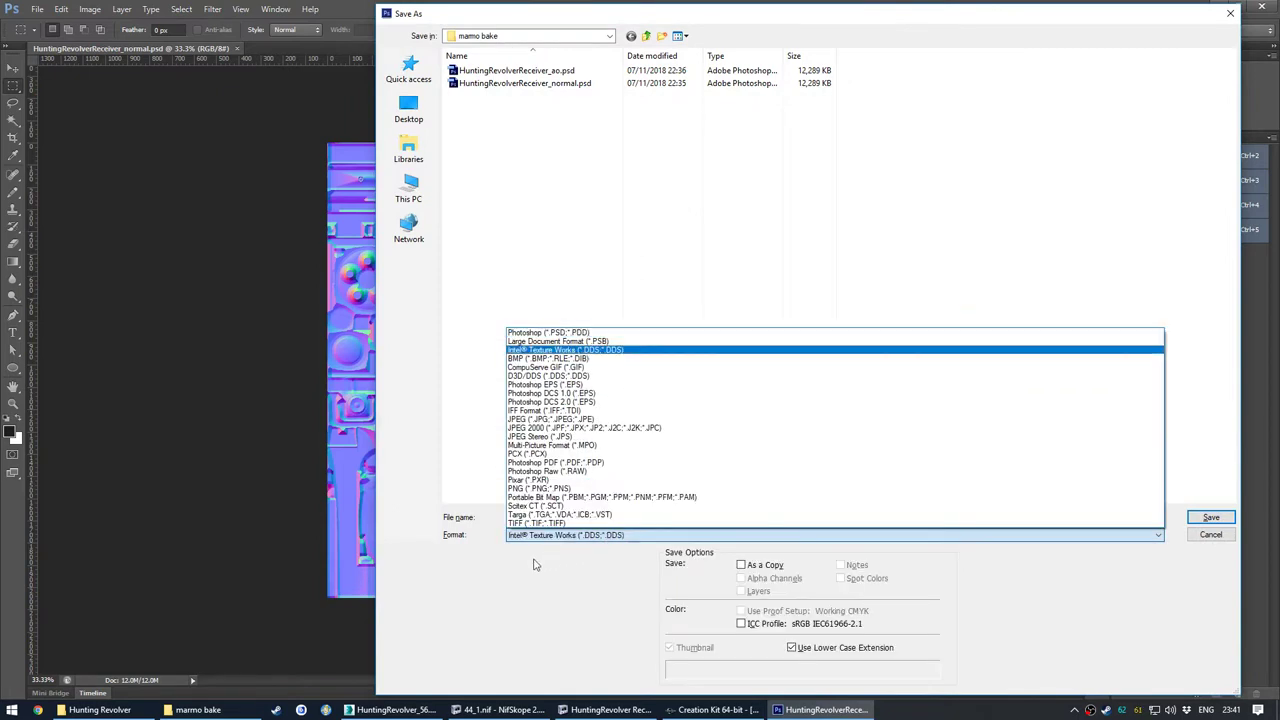
pyautogui.press('Return')
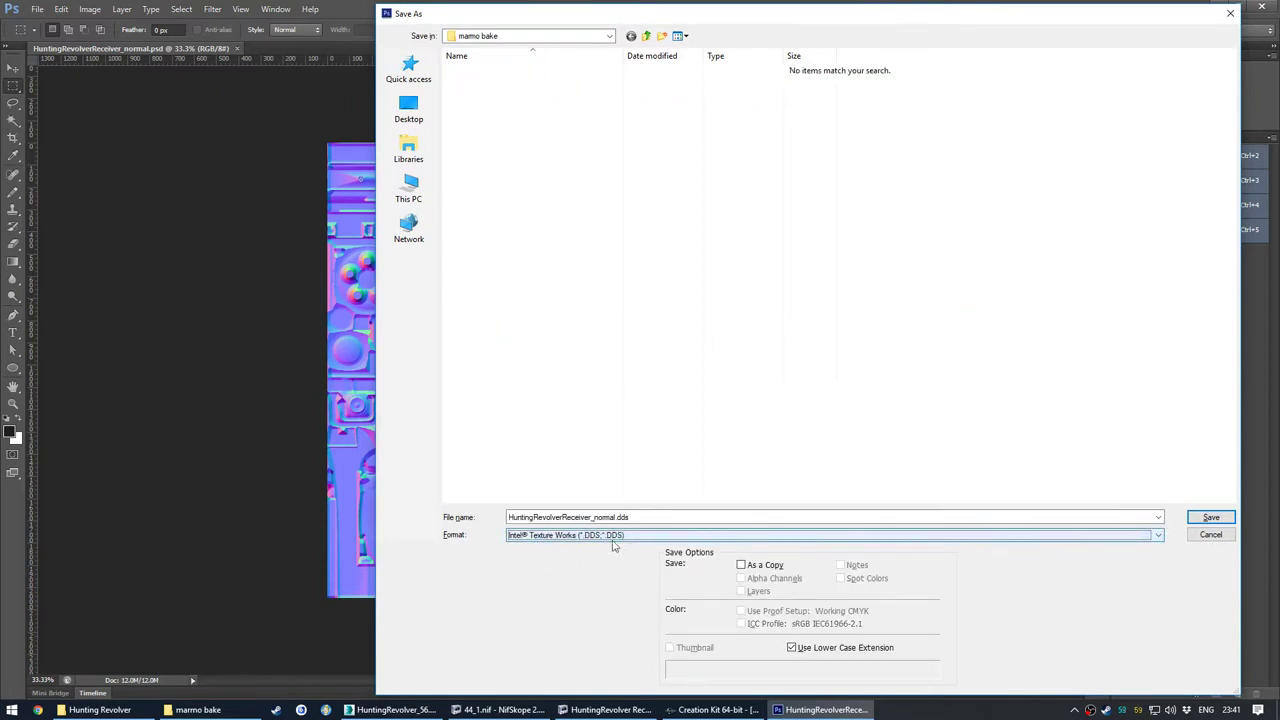
pyautogui.doubleClick(645, 517)
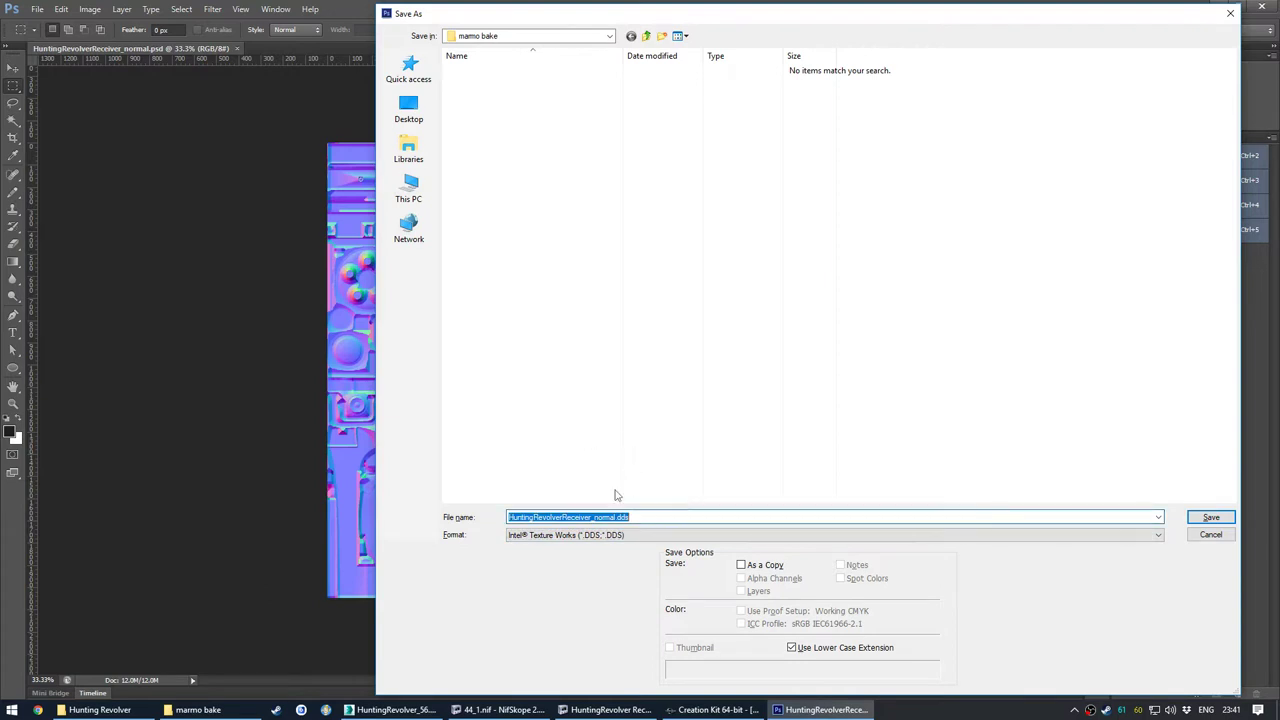
pyautogui.moveTo(600, 517); pyautogui.dragTo(611, 533)
pyautogui.press('BackSpace')
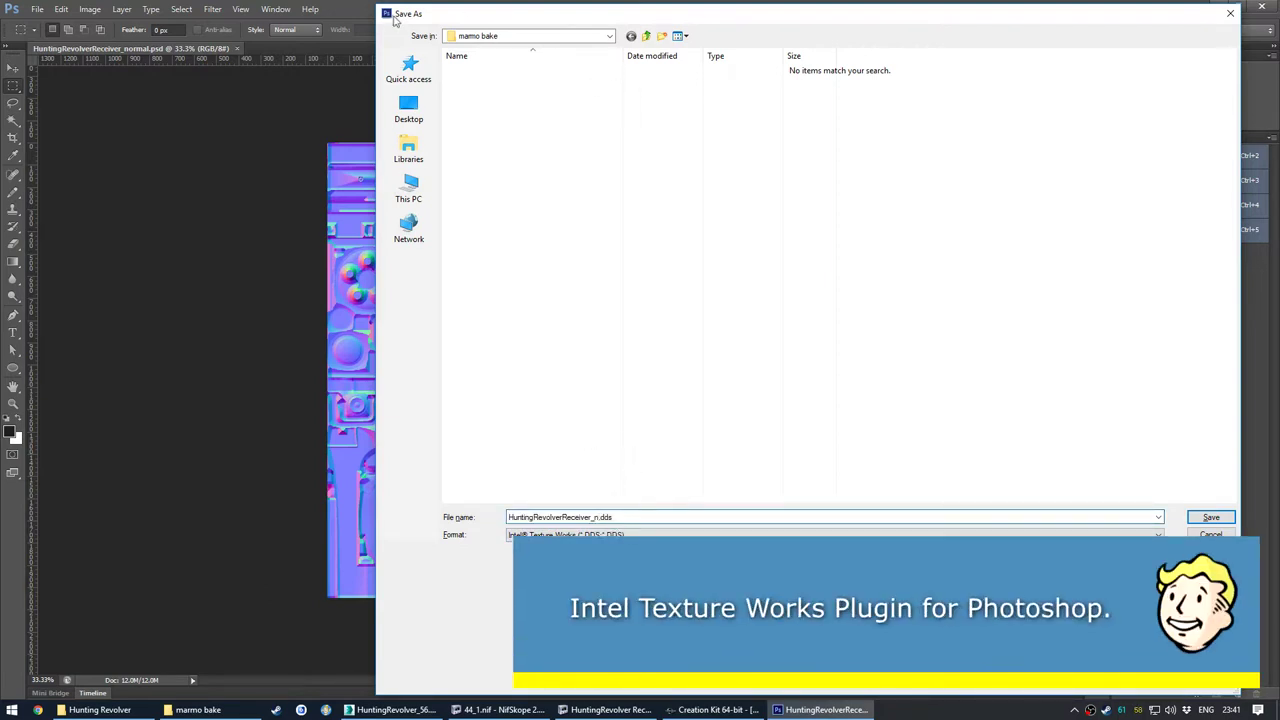
pyautogui.moveTo(377, 7); pyautogui.dragTo(484, 130)
pyautogui.moveTo(562, 138); pyautogui.dragTo(313, 100)
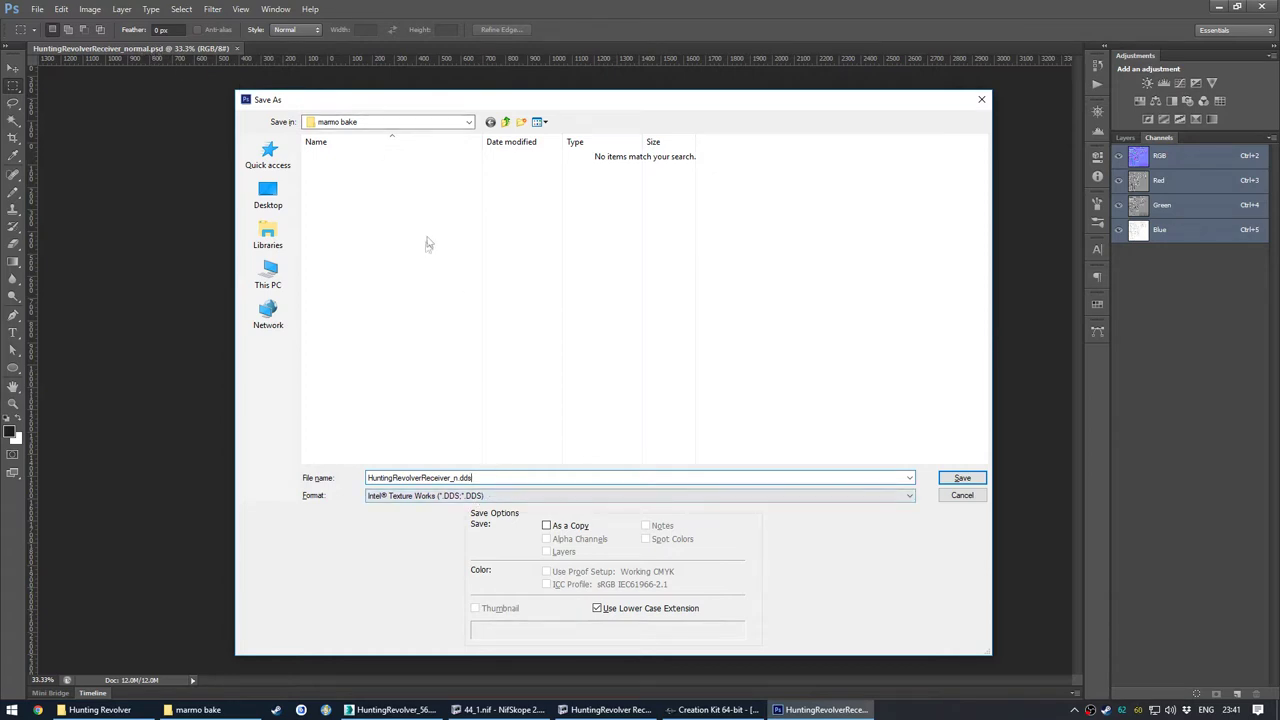
pyautogui.click(962, 478)
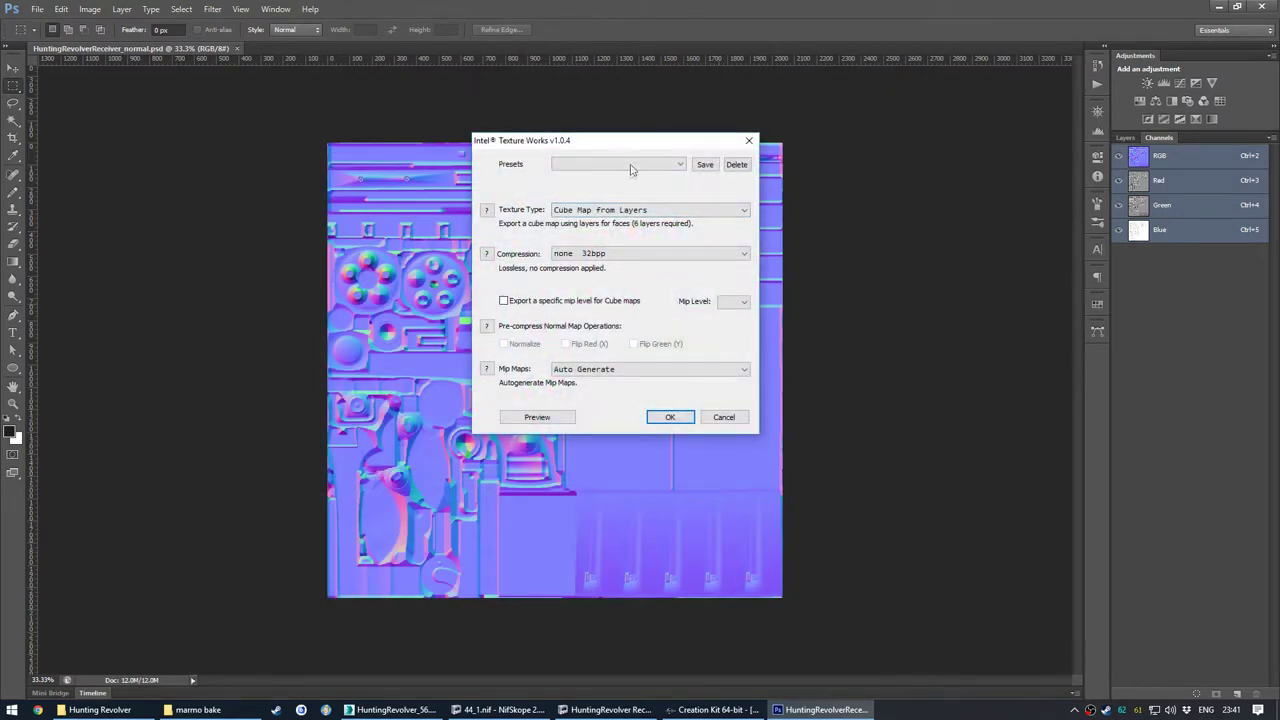
# Step: Export the DDS with the Normal preset, using the Normal Map texture type, BC5 compression and auto-generated mip maps
pyautogui.click(630, 168)
pyautogui.click(606, 193)
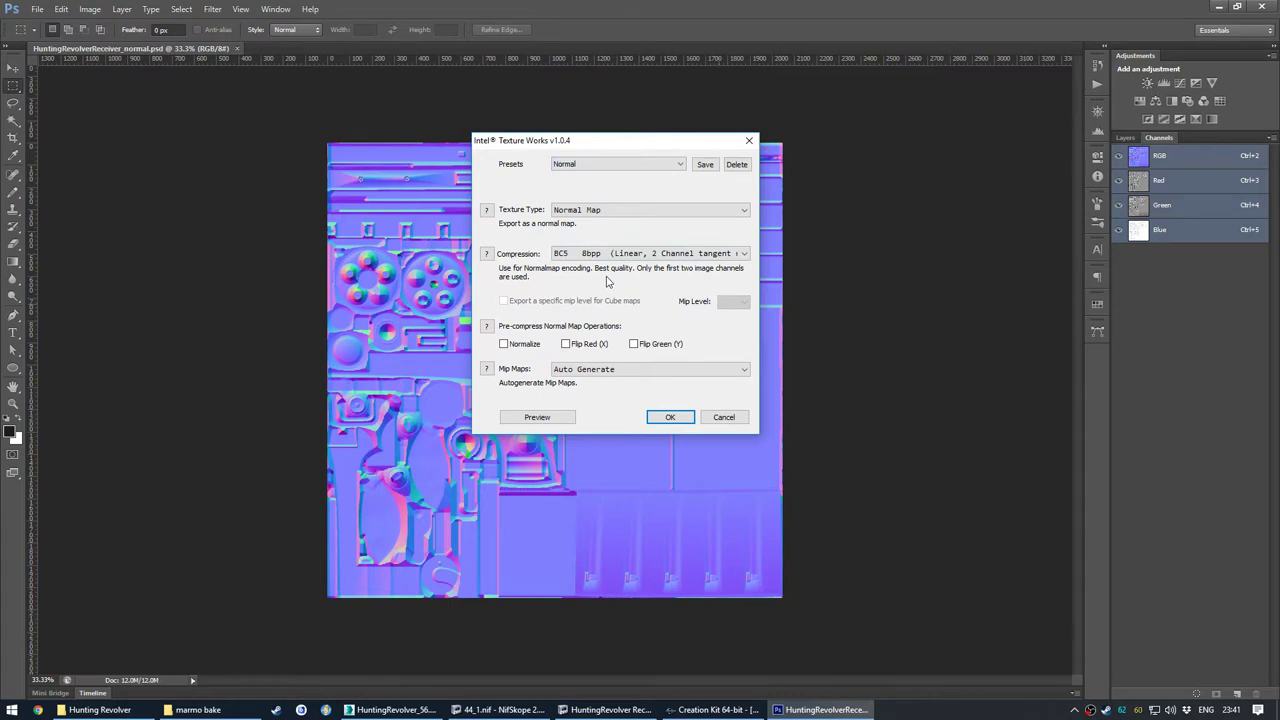
pyautogui.click(604, 210)
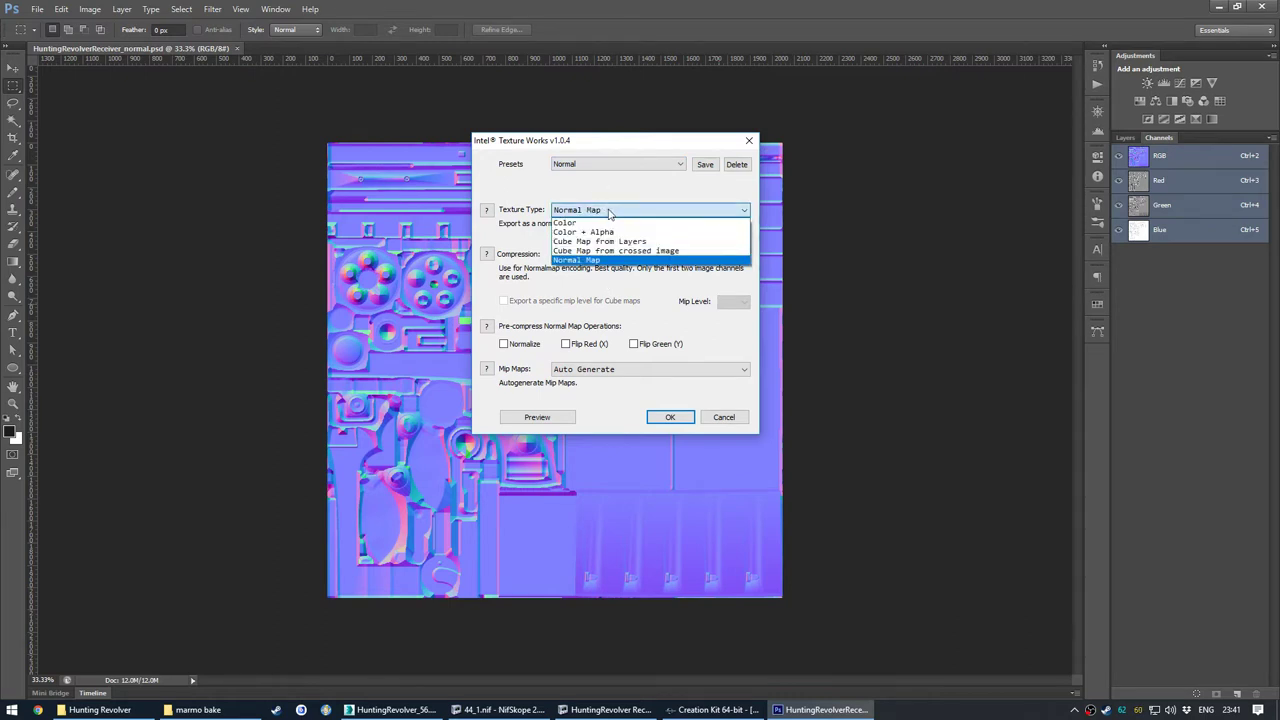
pyautogui.click(604, 210)
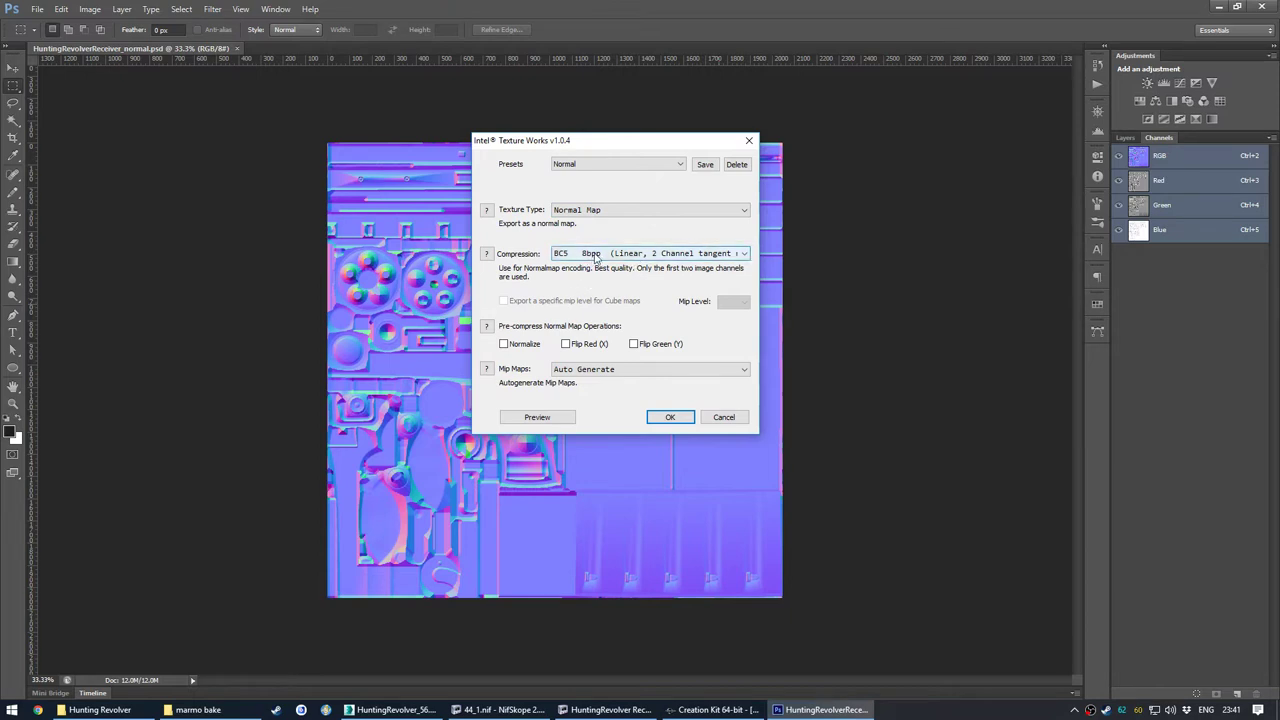
pyautogui.click(667, 417)
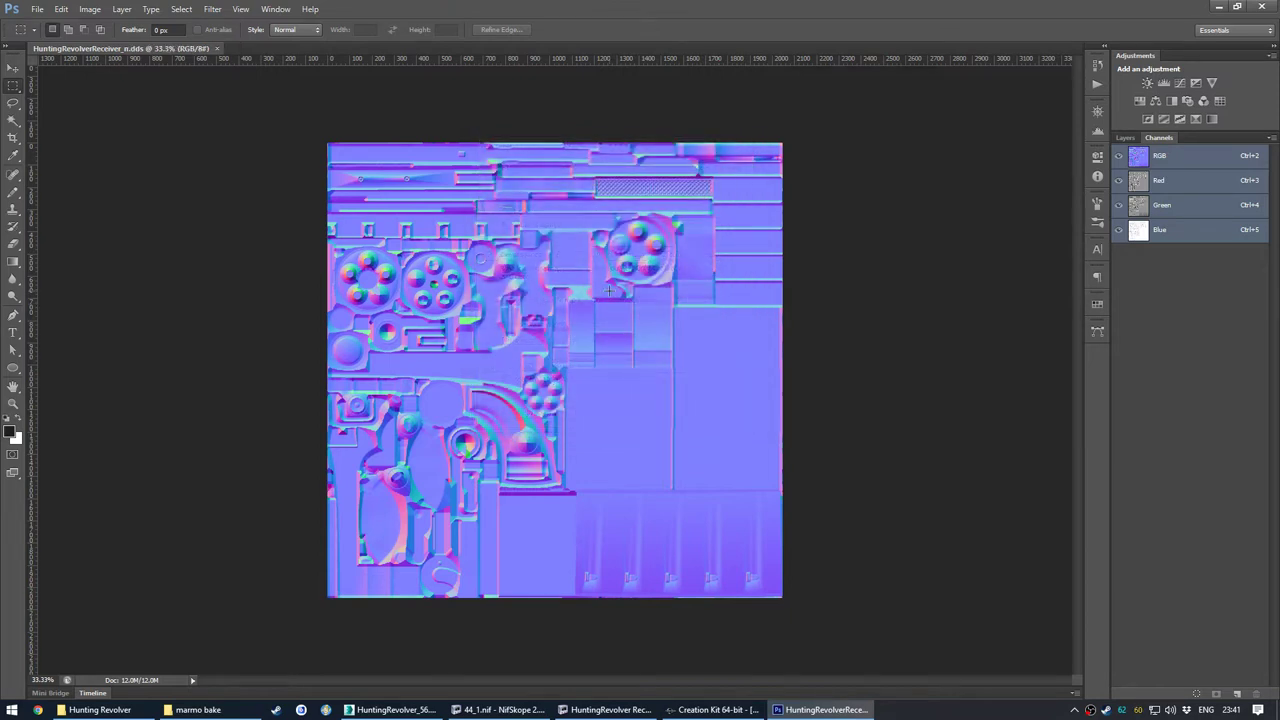
# Step: Switch to File Explorer and move HuntingRevolverReceiver_n.dds into Fallout 4's Textures\Weapons\HuntingRevolver folder, replacing the existing file
pyautogui.click(196, 709)
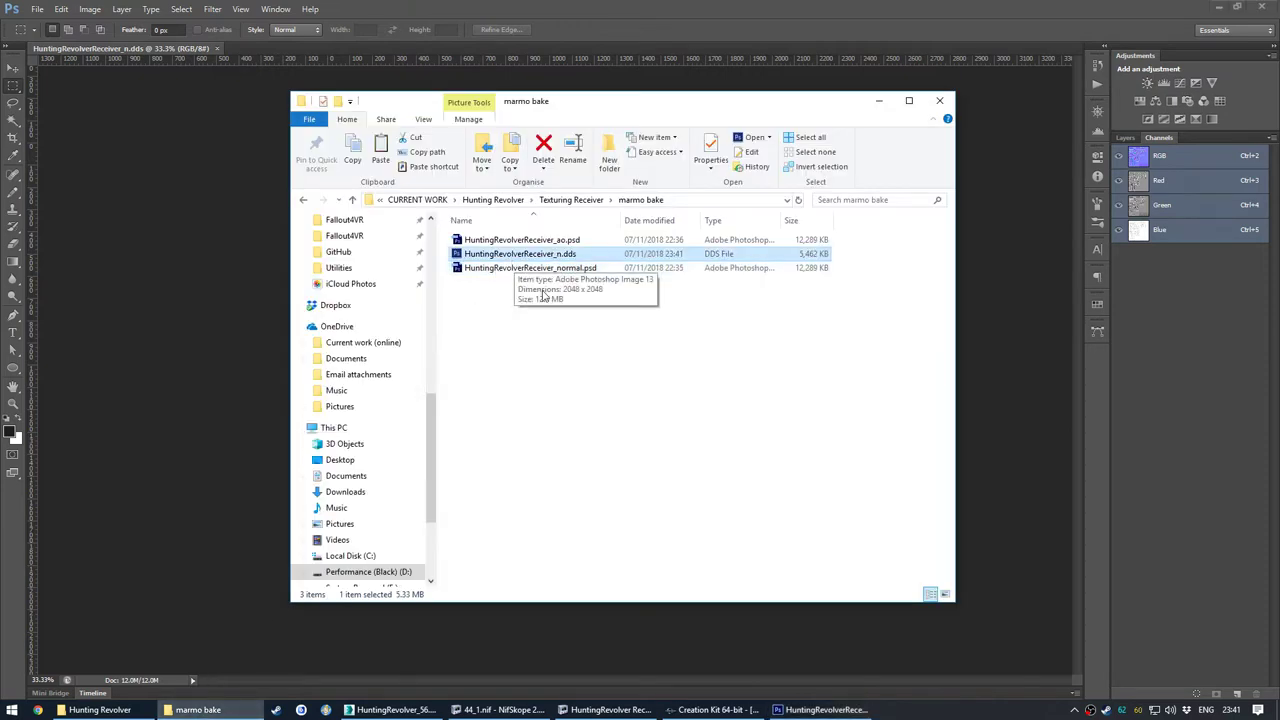
pyautogui.scroll(2, 365, 320)
pyautogui.scroll(2, 360, 320)
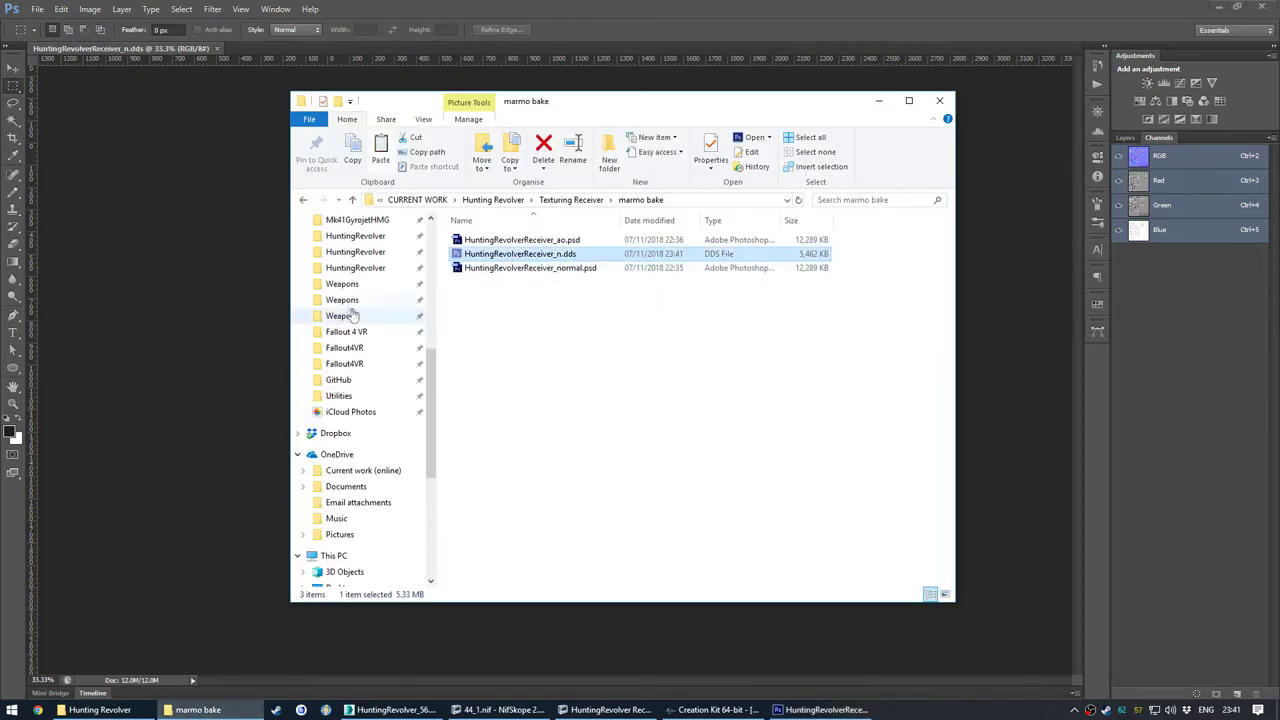
pyautogui.click(355, 252)
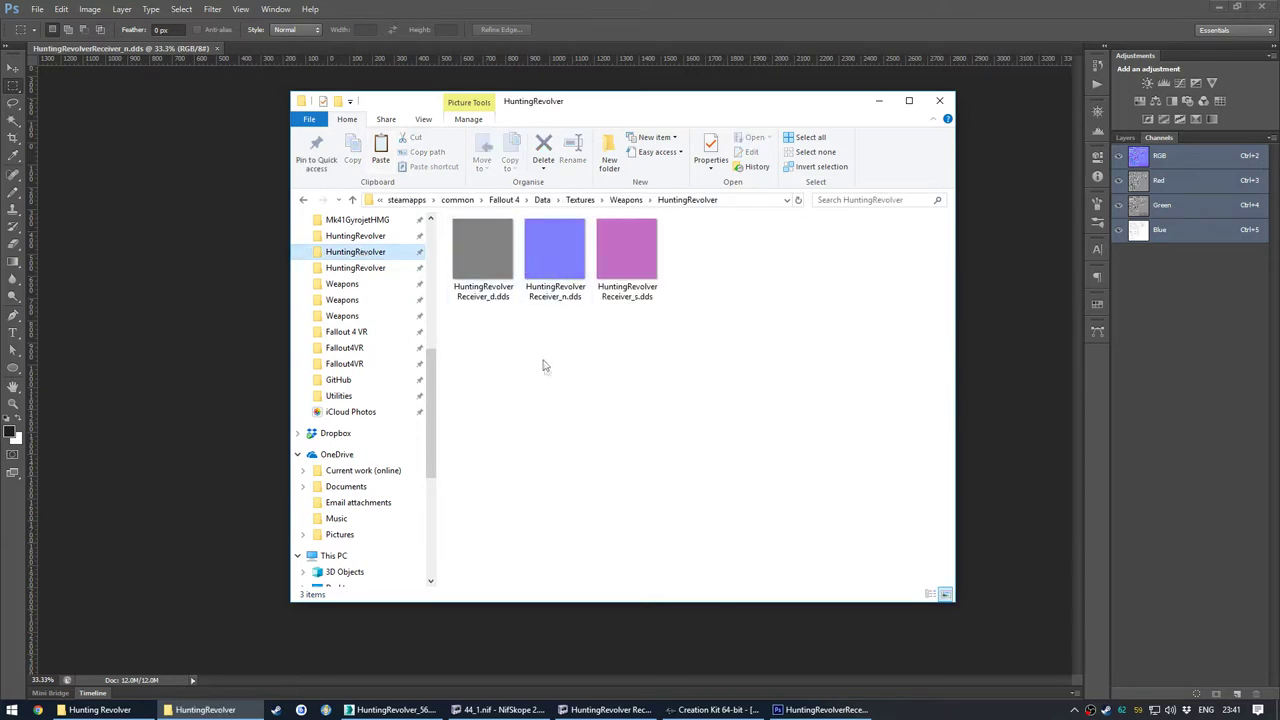
pyautogui.hotkey('ctrl', 'v')
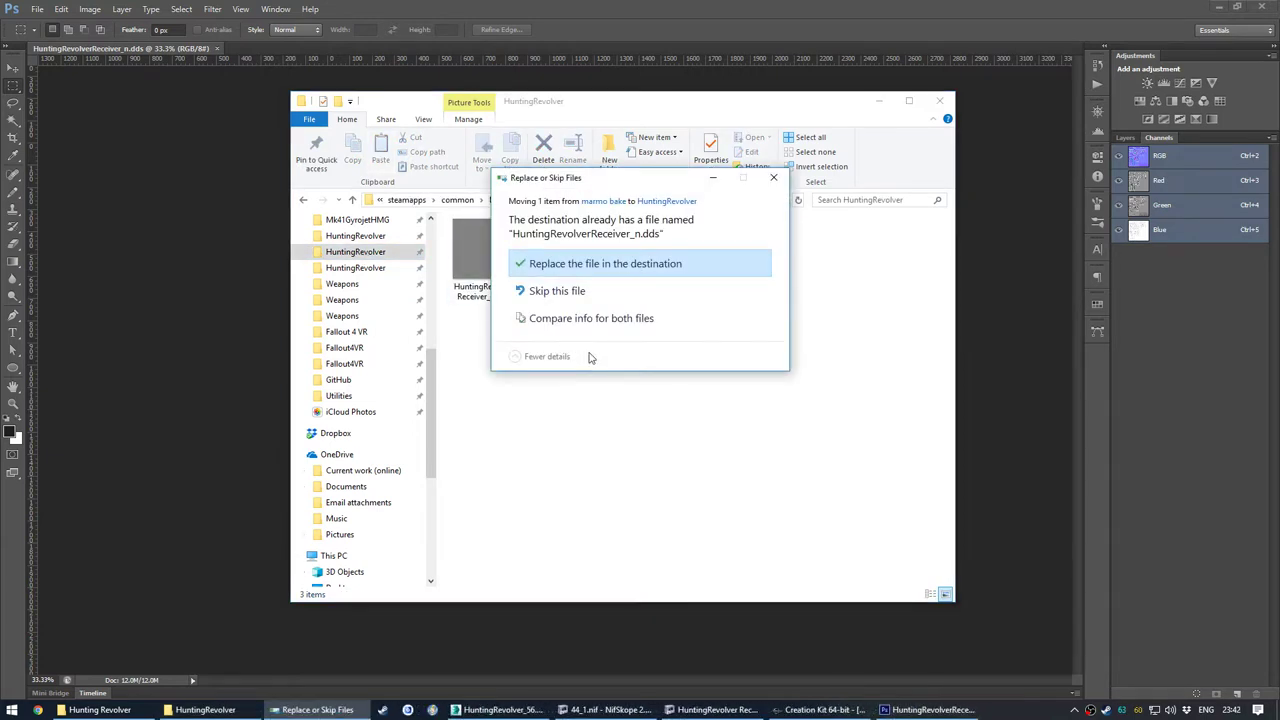
pyautogui.click(605, 268)
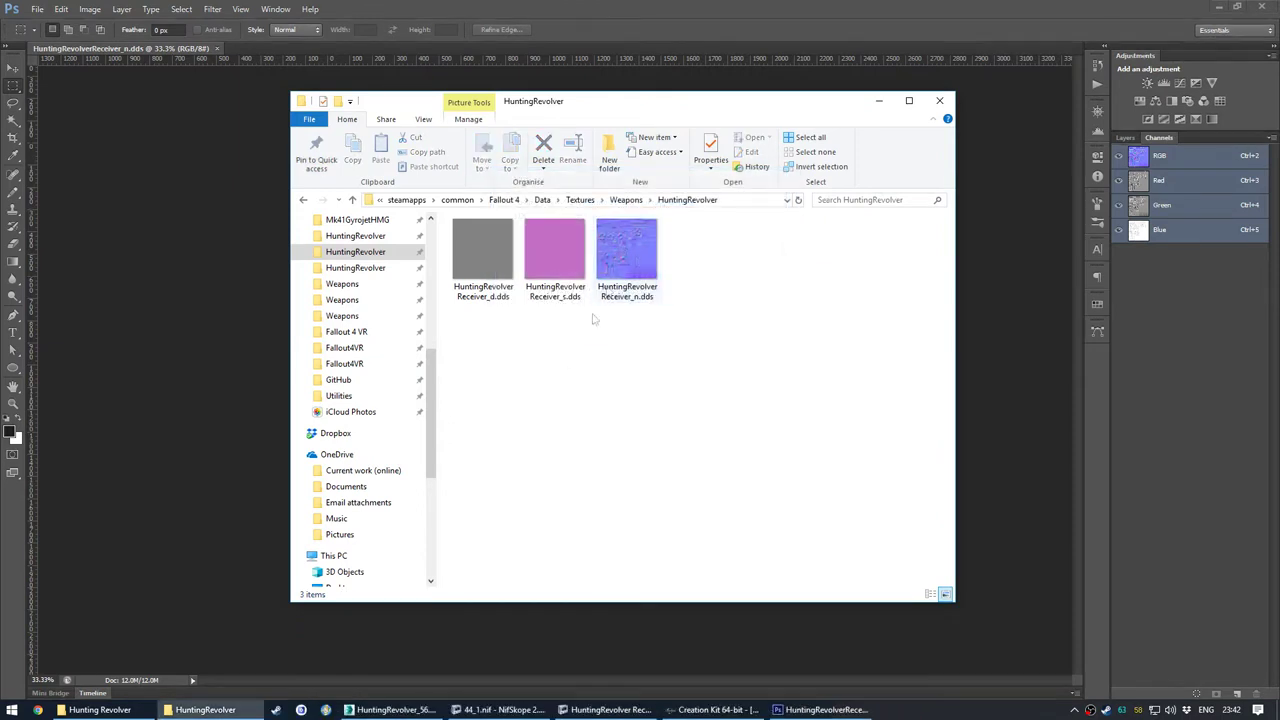
pyautogui.click(624, 263)
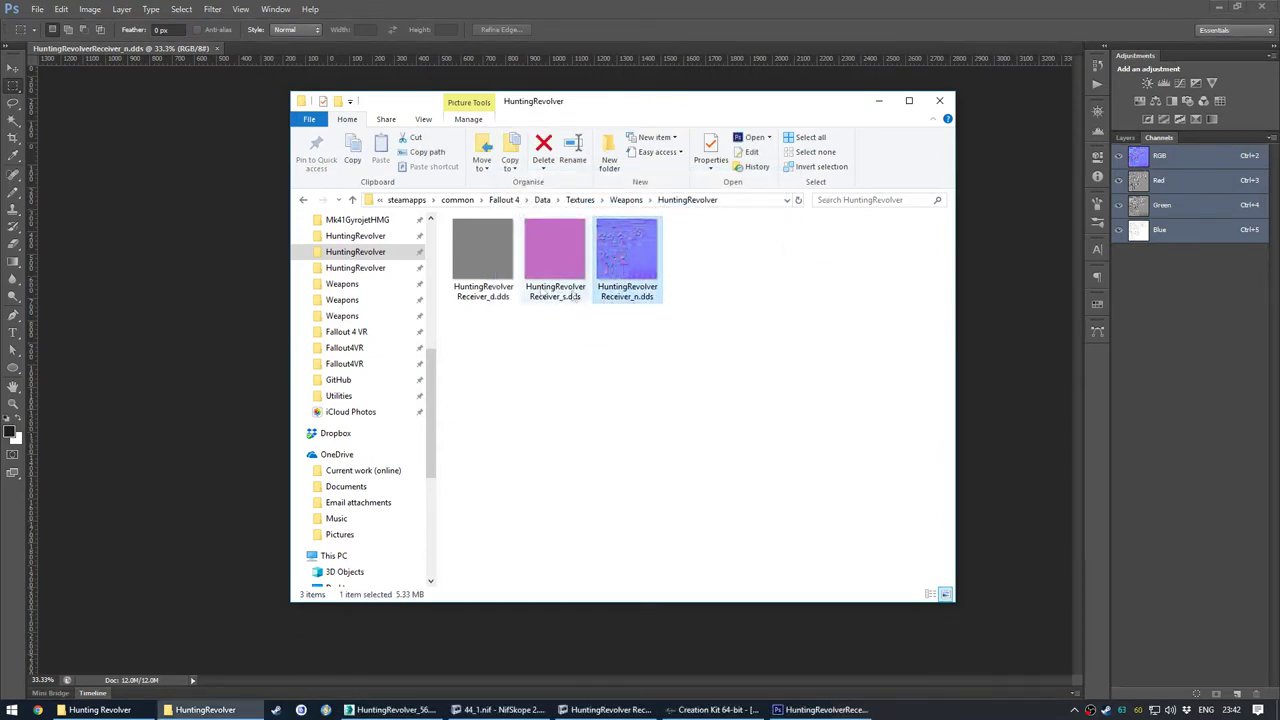
# Step: Open HuntingRevolverReceiver.bgsm from the HuntingRevolver materials folder in Material Editor and widen the window to read its texture paths
pyautogui.click(355, 267)
pyautogui.click(516, 242)
pyautogui.doubleClick(516, 242)
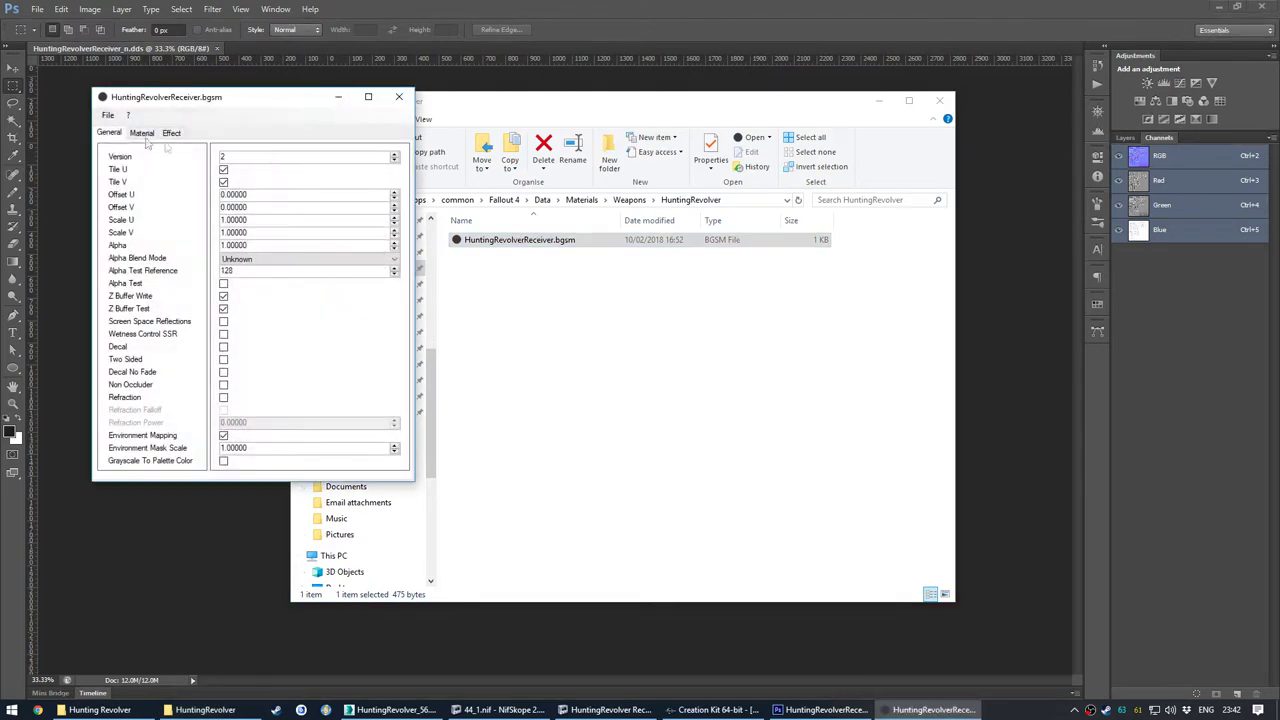
pyautogui.click(141, 132)
pyautogui.moveTo(415, 177); pyautogui.dragTo(540, 177)
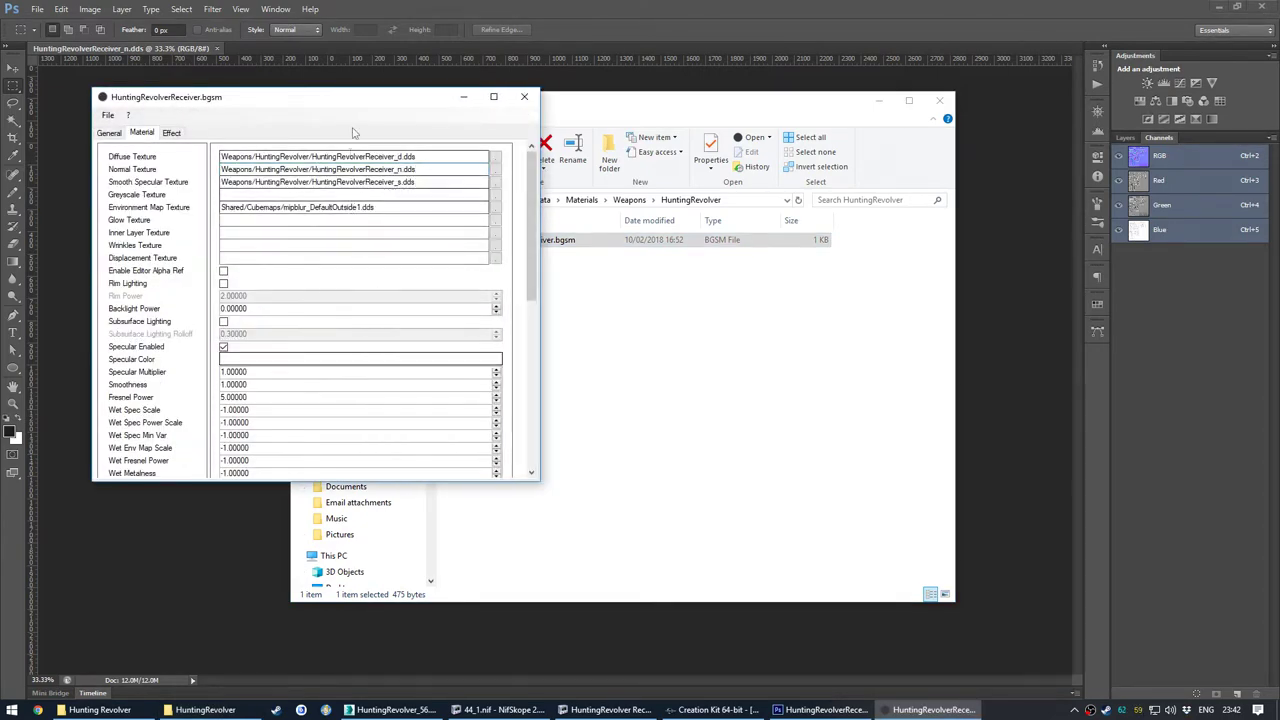
pyautogui.moveTo(352, 98); pyautogui.dragTo(327, 107)
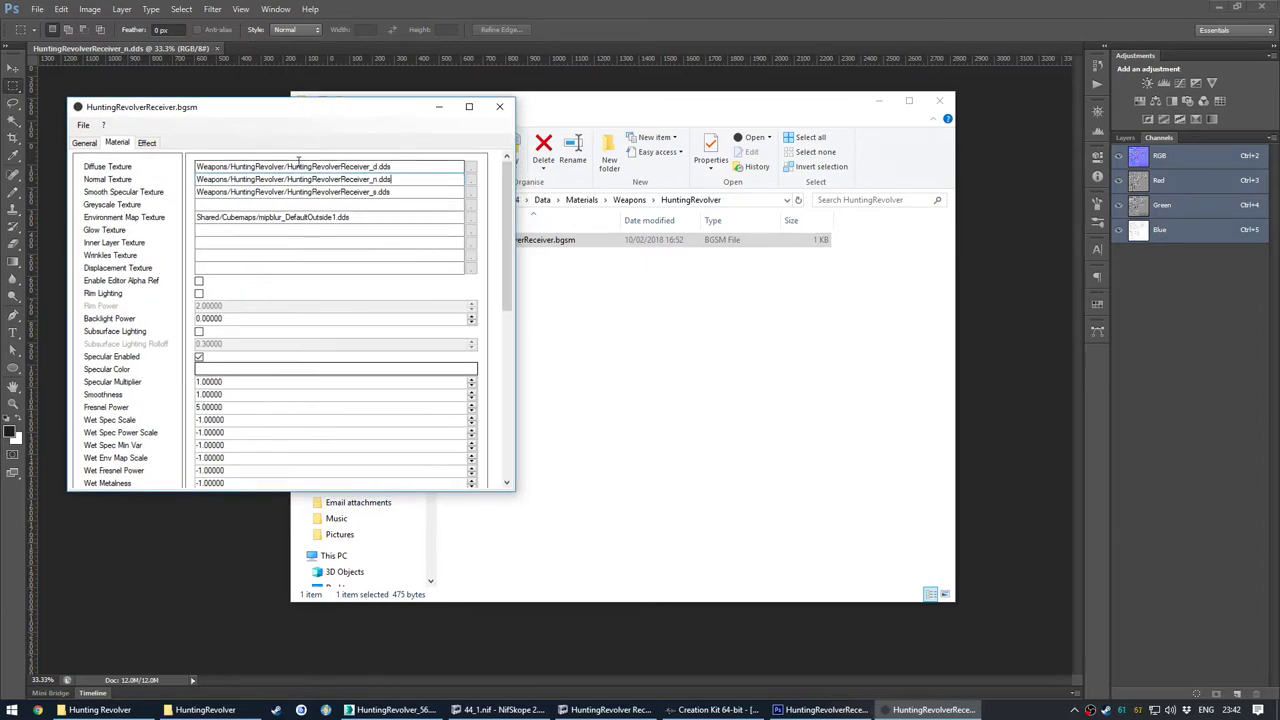
pyautogui.moveTo(115, 114)
pyautogui.mouseDown()
pyautogui.moveTo(280, 111)
pyautogui.moveTo(110, 96)
pyautogui.mouseUp()
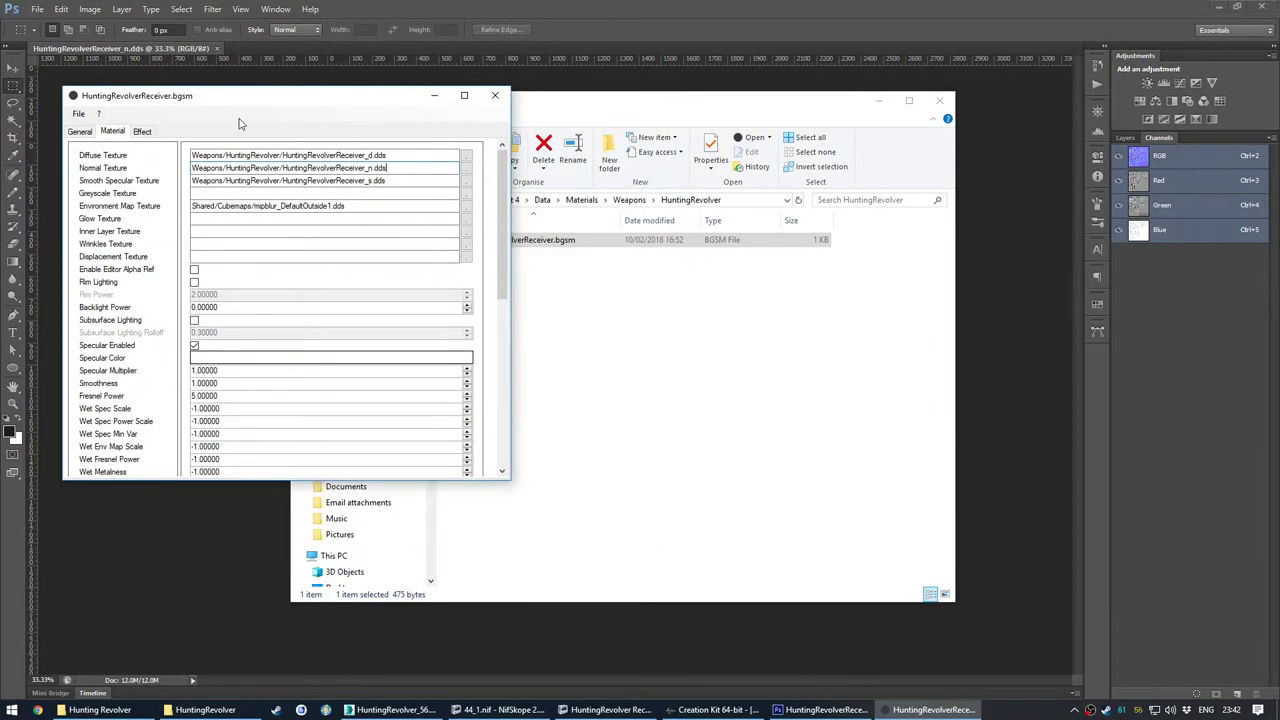
# Step: View the Material Editor's About information and close it
pyautogui.click(99, 114)
pyautogui.click(126, 128)
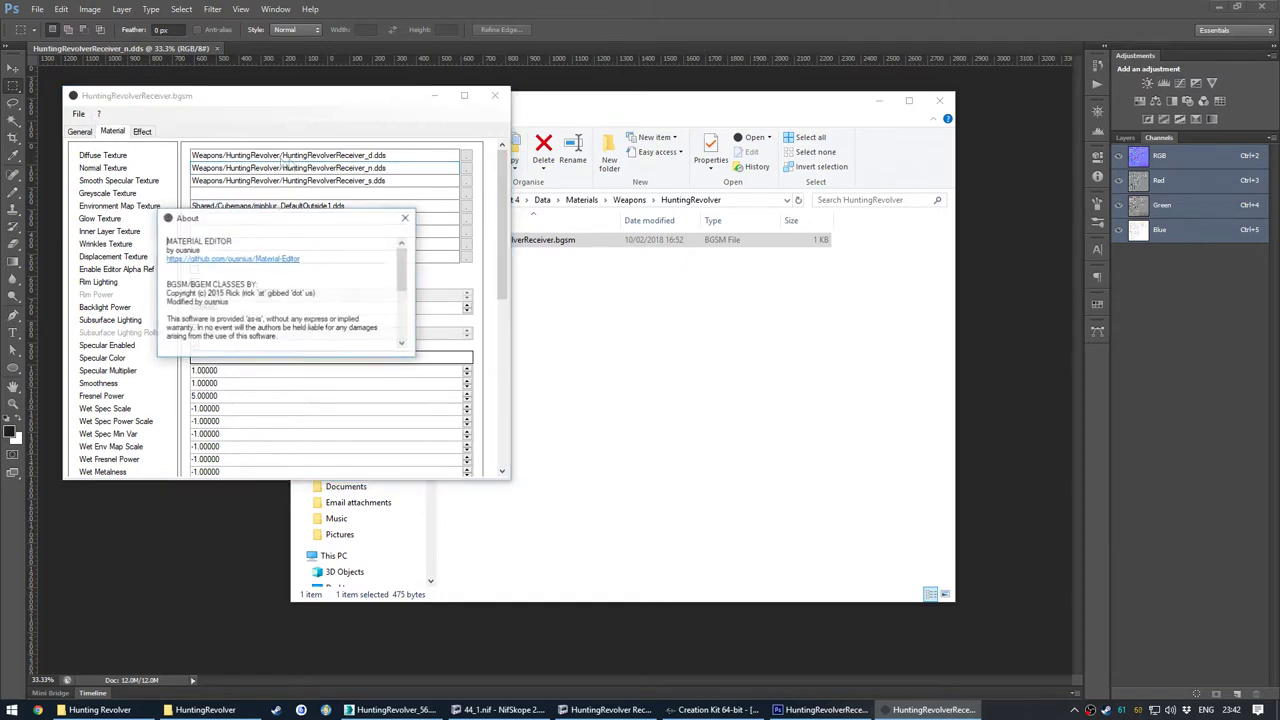
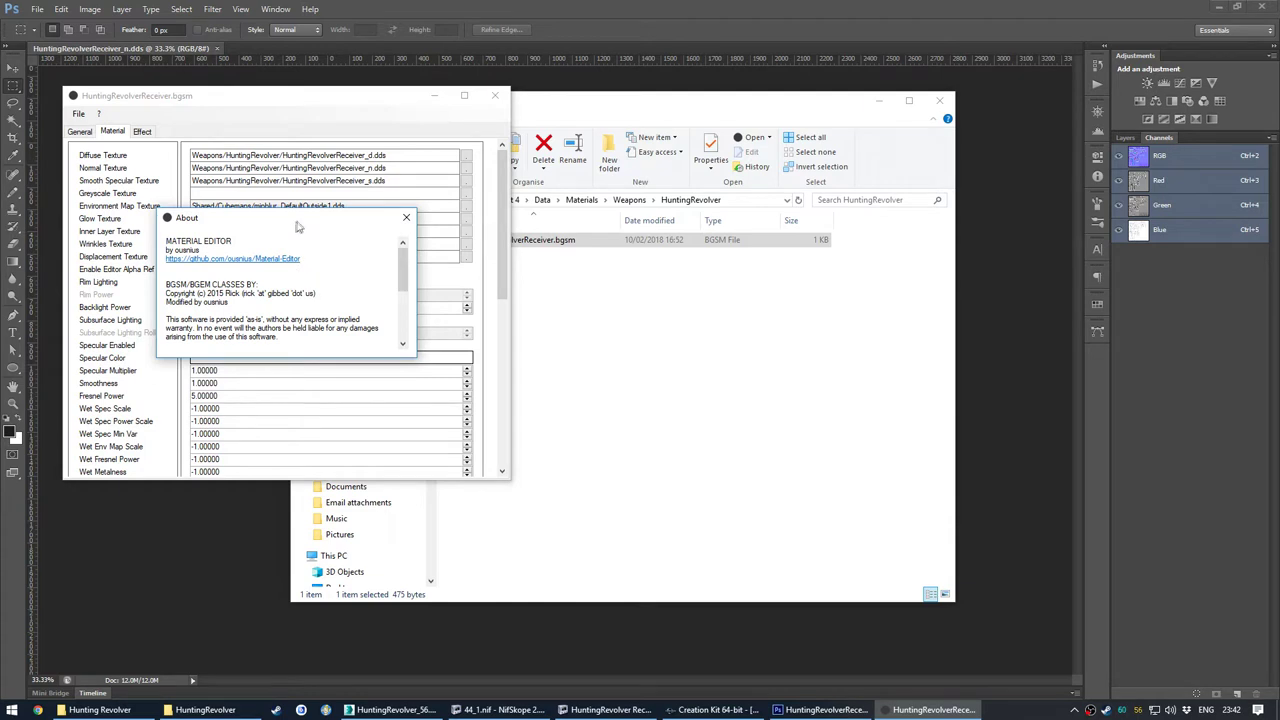
pyautogui.moveTo(296, 227); pyautogui.dragTo(329, 203)
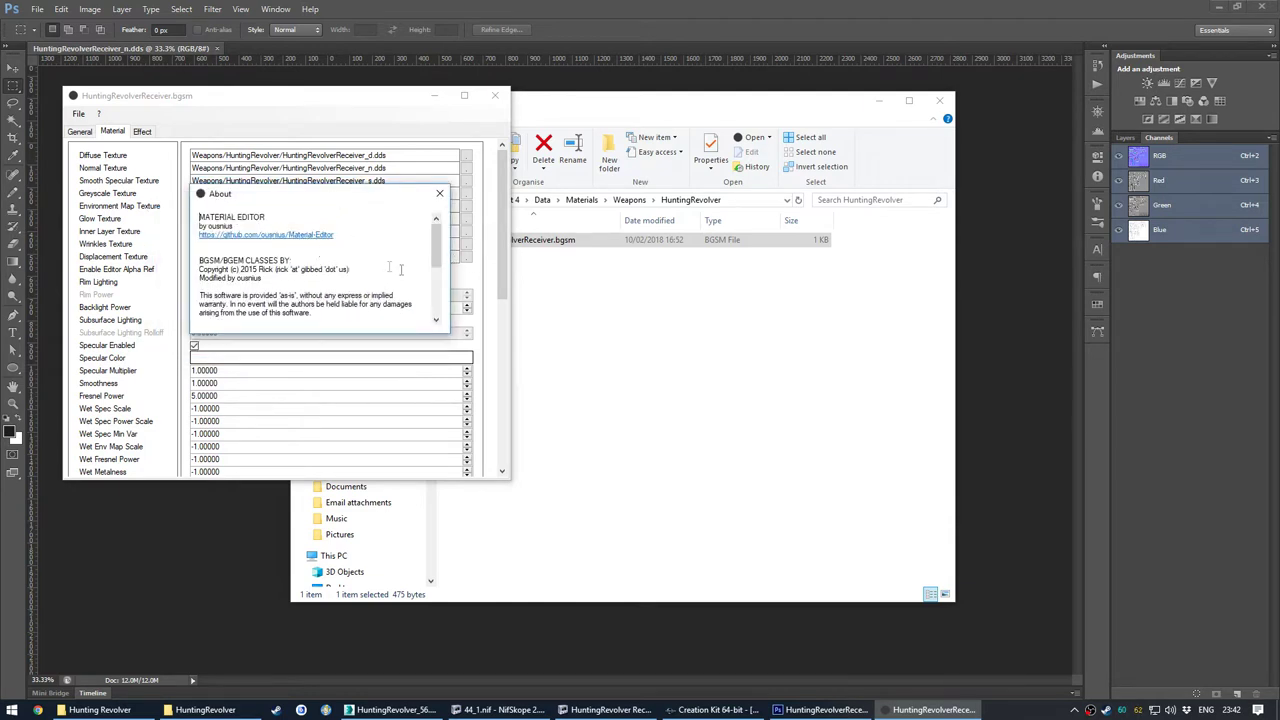
pyautogui.click(440, 194)
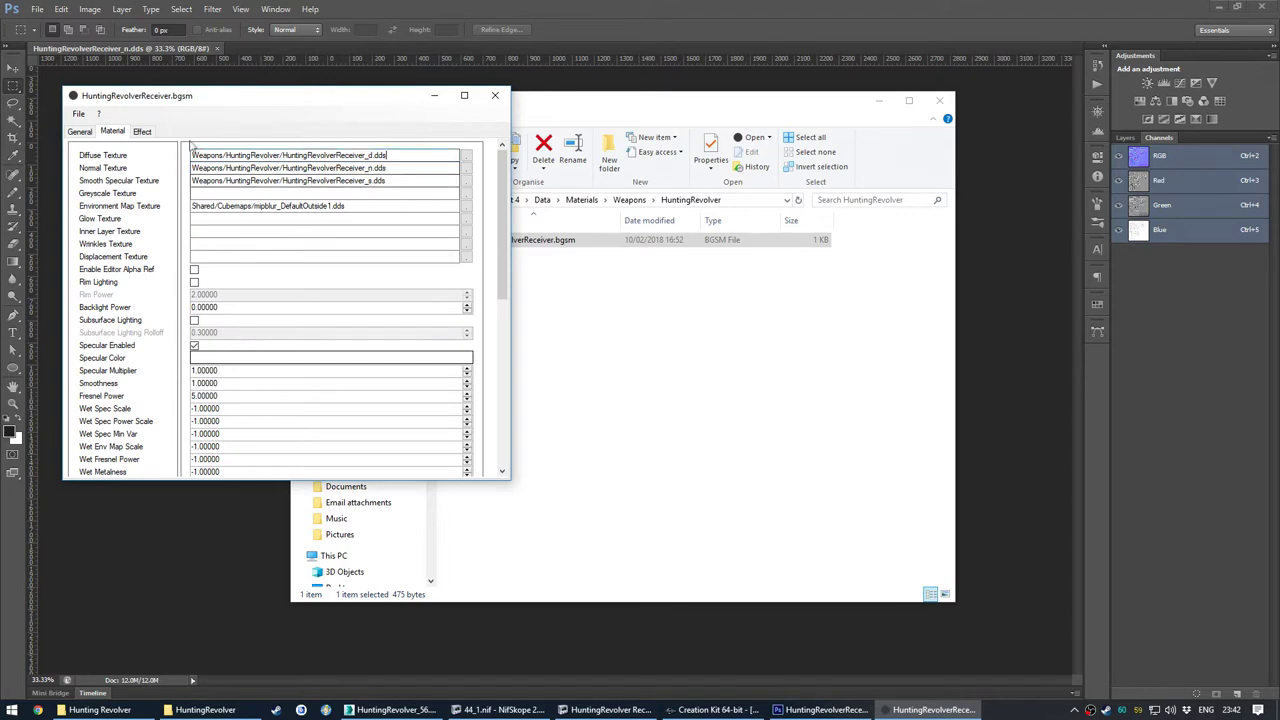
# Step: Check the material's diffuse and normal texture paths, close Material Editor, and compare them with the files in the HuntingRevolver textures folder
pyautogui.click(404, 167)
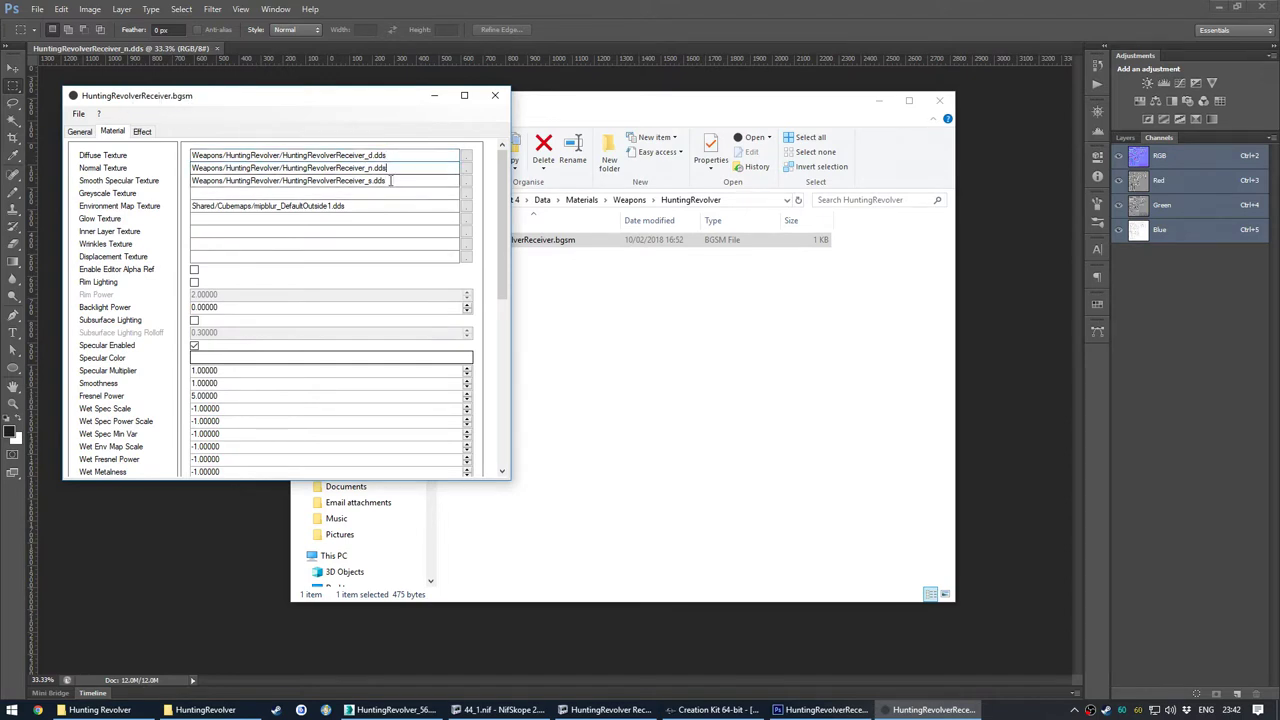
pyautogui.click(393, 155)
pyautogui.moveTo(281, 103); pyautogui.dragTo(283, 105)
pyautogui.moveTo(396, 172); pyautogui.dragTo(360, 170)
pyautogui.click(497, 97)
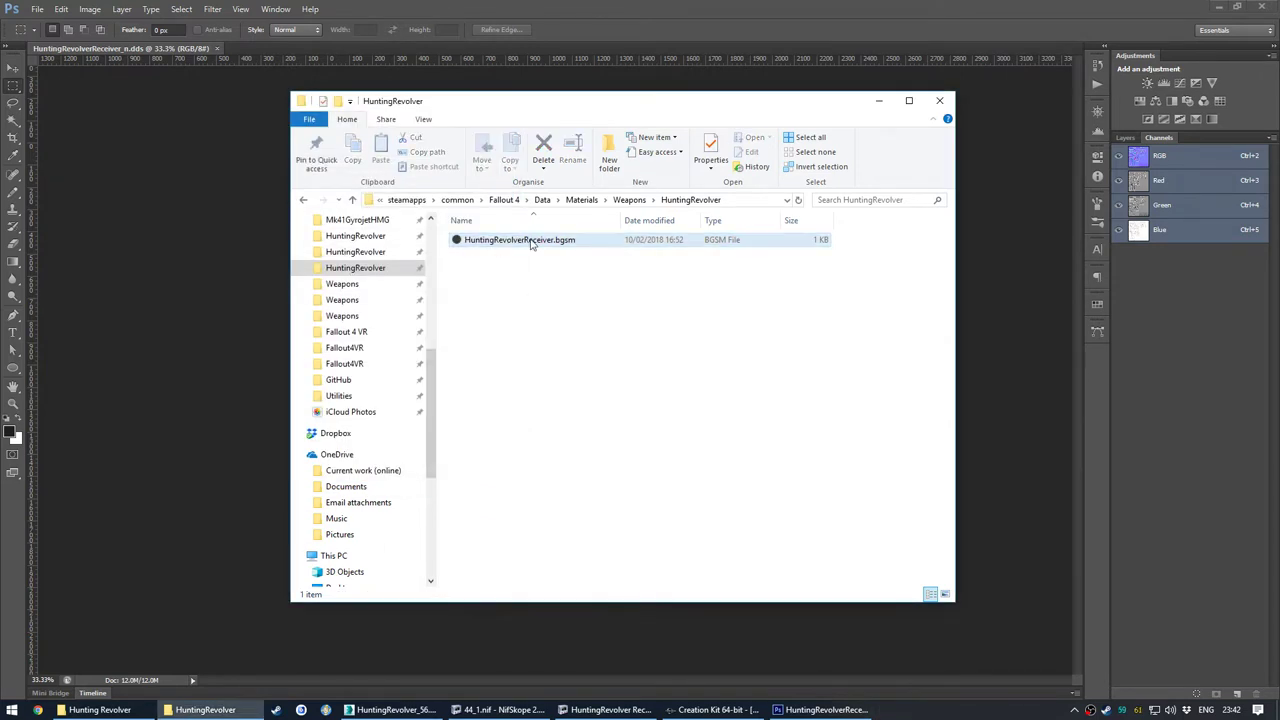
pyautogui.scroll(1, 366, 314)
pyautogui.click(358, 316)
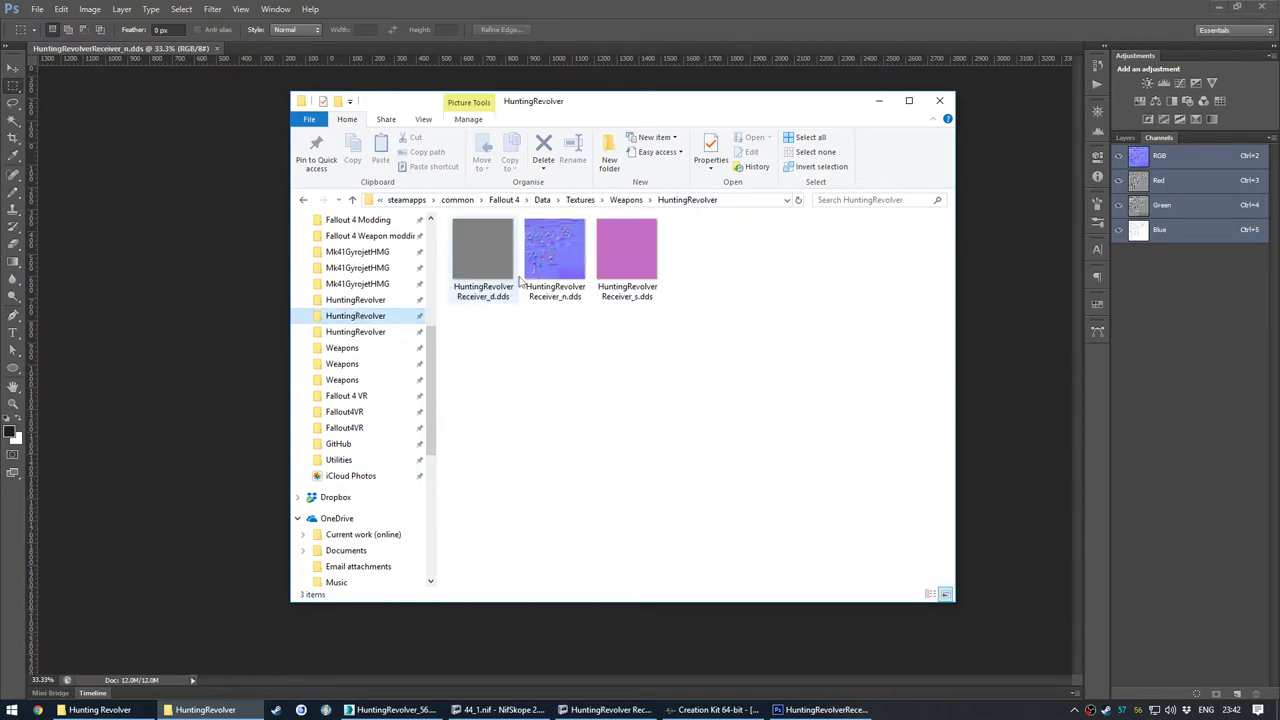
# Step: Switch to File Explorer, locate HuntingRevolverReceiver.bgsm in the Materials HuntingRevolver folder, and copy its path starting from Materials, including the file name
pyautogui.click(497, 709)
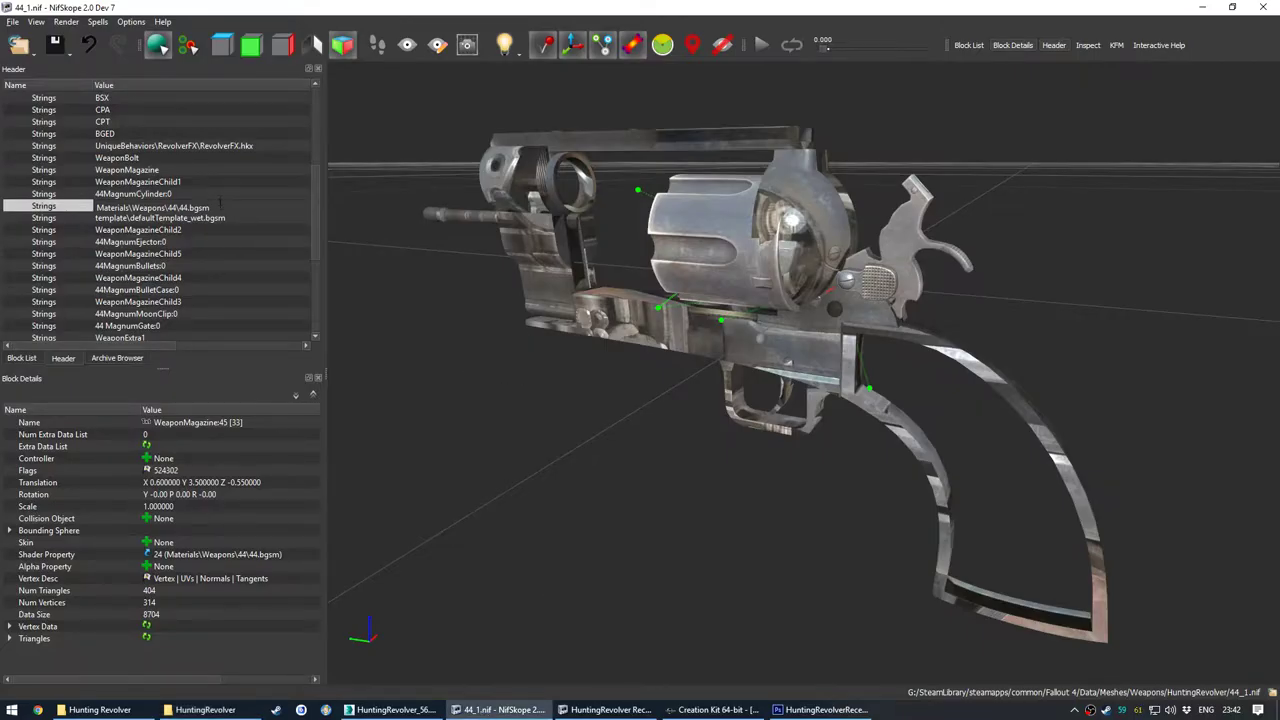
pyautogui.click(216, 709)
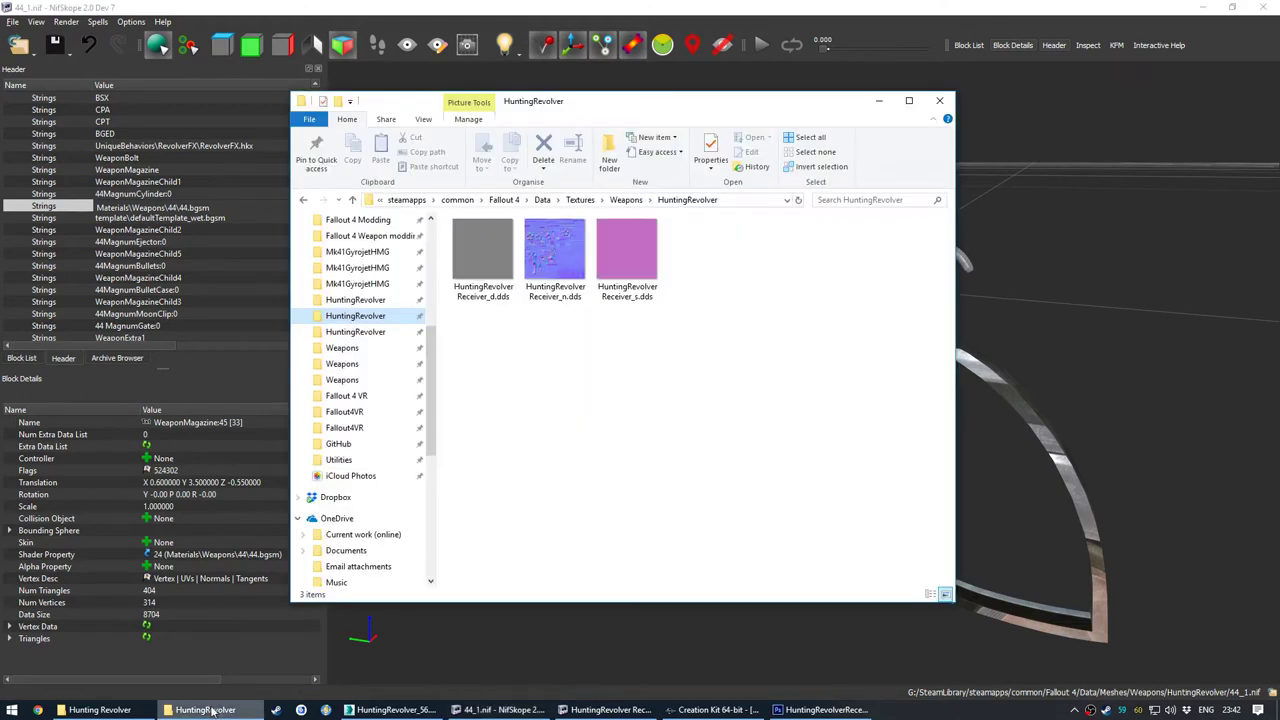
pyautogui.click(355, 332)
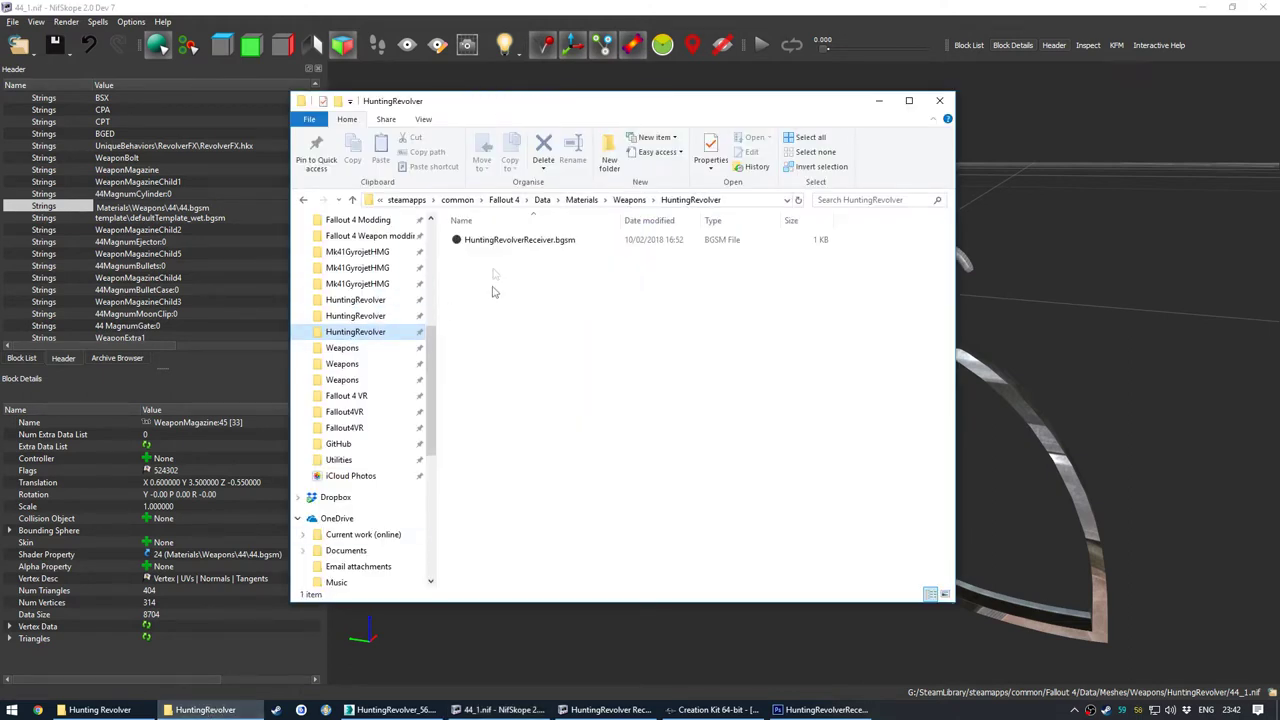
pyautogui.click(508, 242)
pyautogui.rightClick(513, 247)
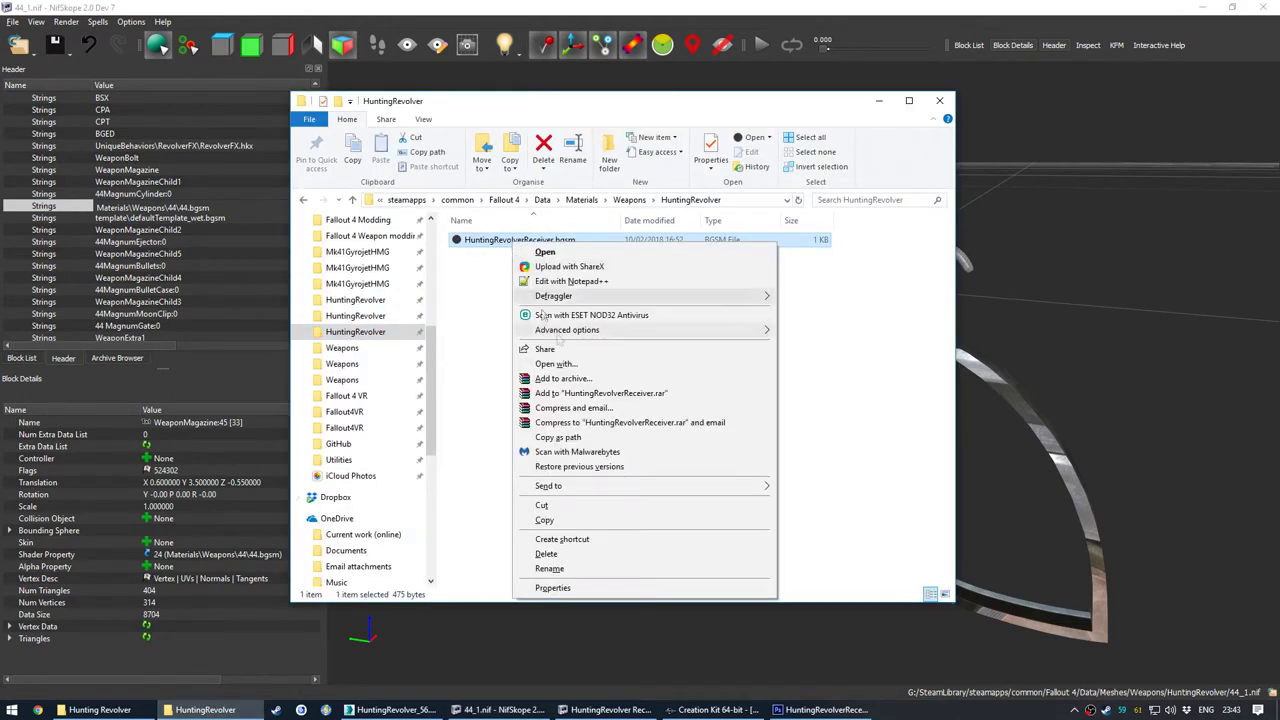
pyautogui.press('Escape')
pyautogui.click(730, 200)
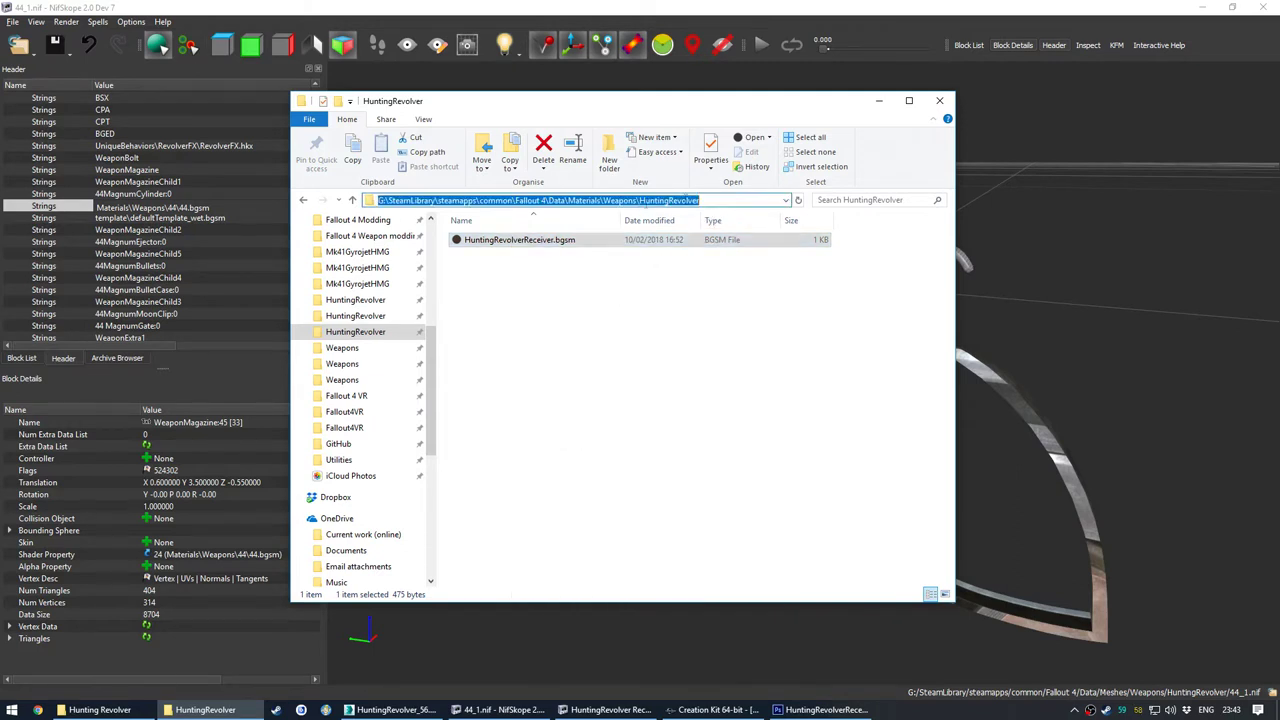
pyautogui.write('G:\\SteamLibrary\\steamapps\\common\\Fallout 4\\Data\\Materials\\Weapons\\HuntingRevolver\\HuntingRevolverReceiver.bgsm')
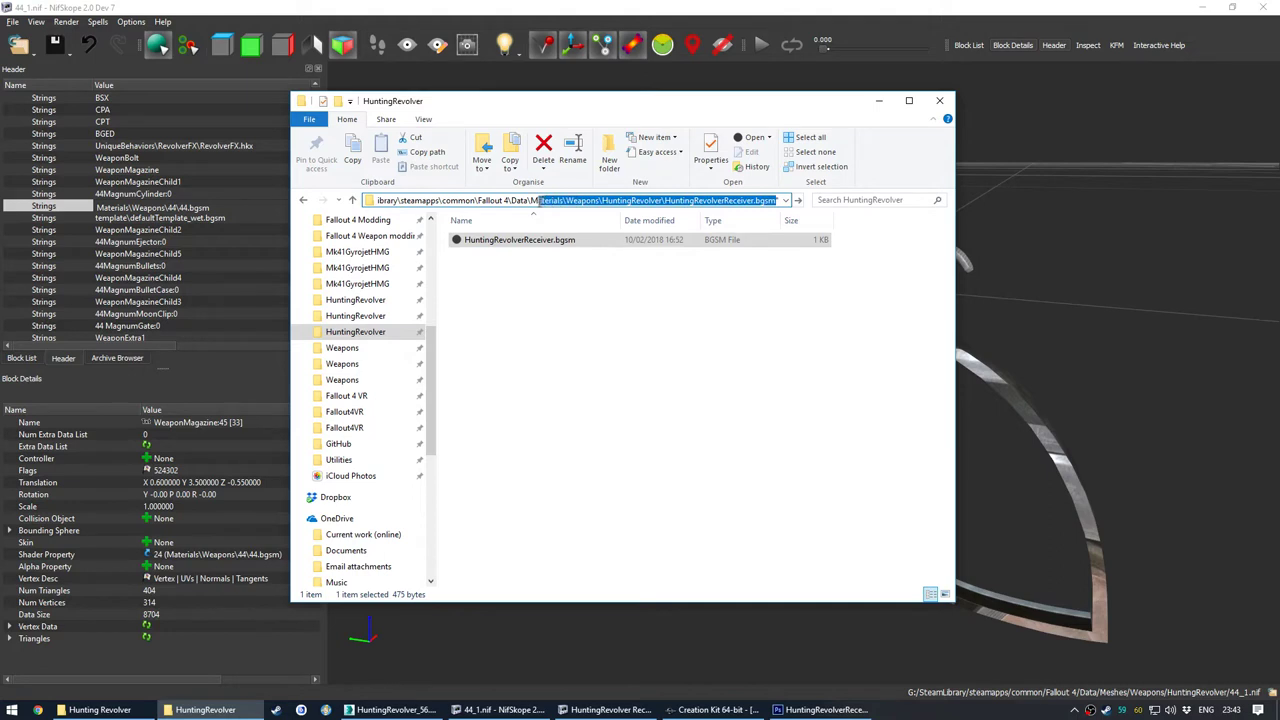
pyautogui.click(530, 200)
pyautogui.moveTo(561, 200); pyautogui.dragTo(776, 197)
pyautogui.hotkey('ctrl', 'c')
# Step: Switch to NifSkope, replace the 44.bgsm header string with Materials\Weapons\HuntingRevolver\HuntingRevolverReceiver.bgsm, and save and close 44_1.nif
pyautogui.doubleClick(150, 208)
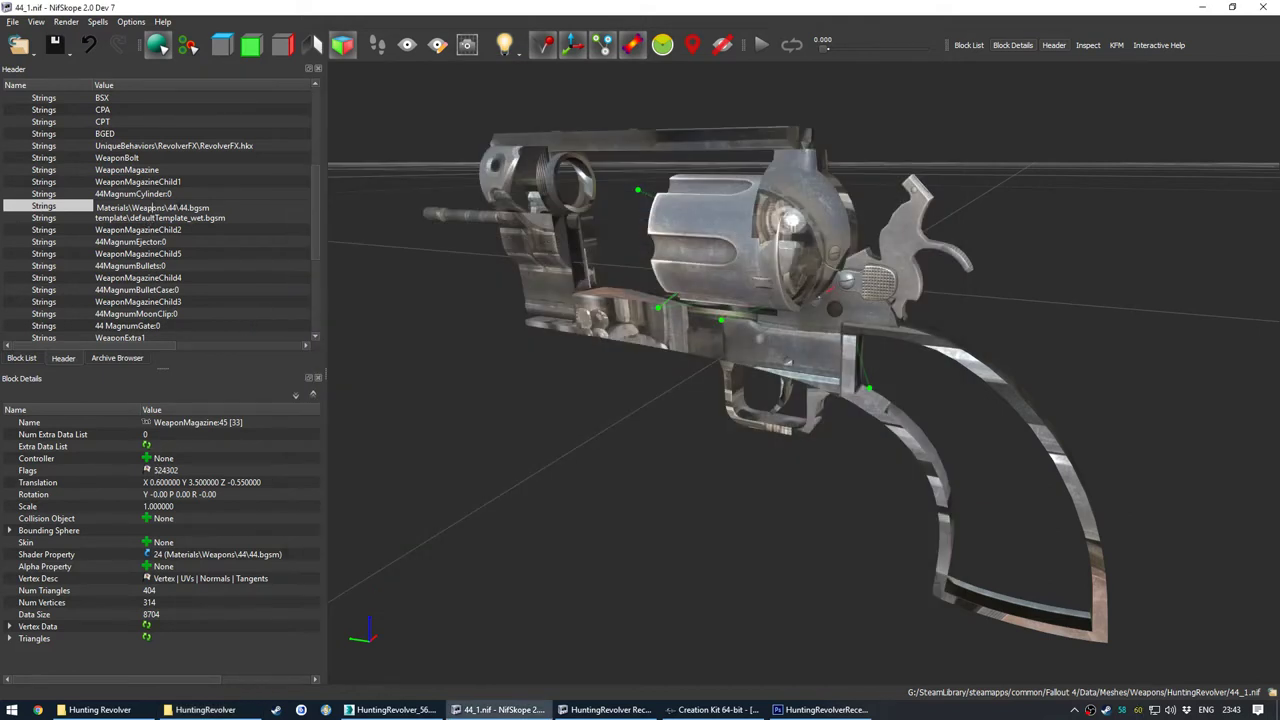
pyautogui.hotkey('ctrl', 'a')
pyautogui.hotkey('ctrl', 'v')
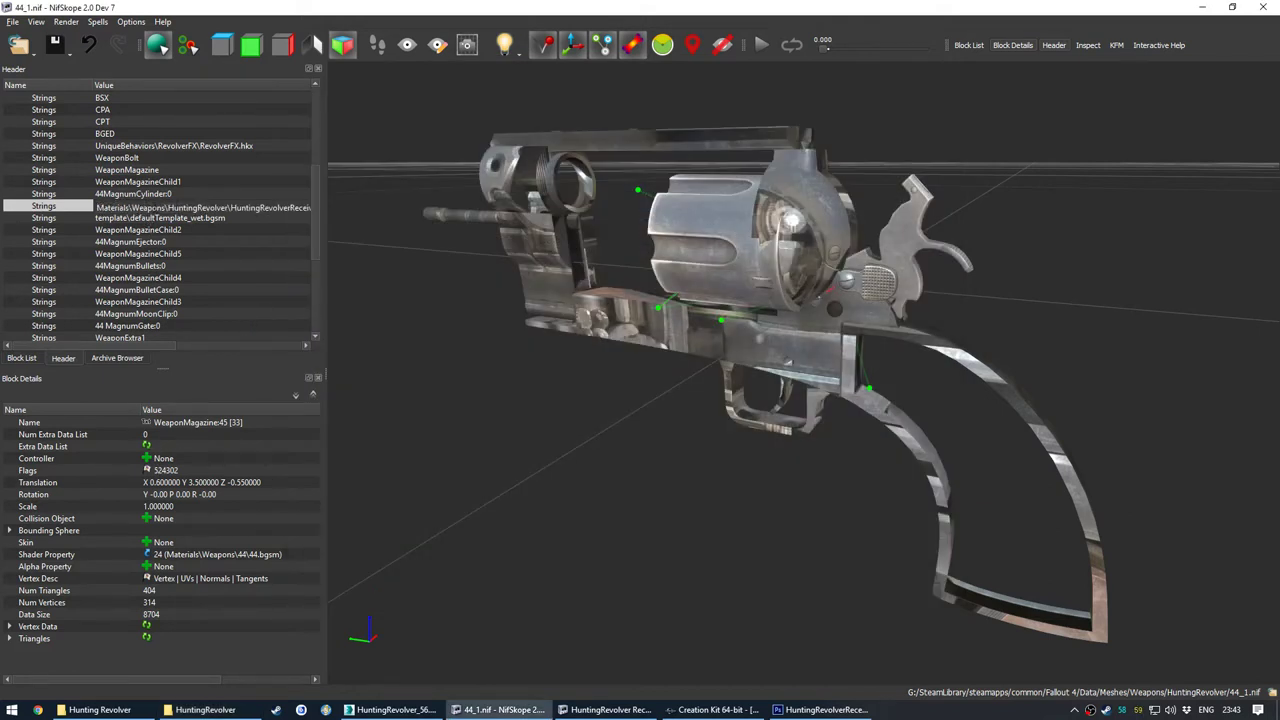
pyautogui.moveTo(325, 206); pyautogui.dragTo(391, 204)
pyautogui.press('Return')
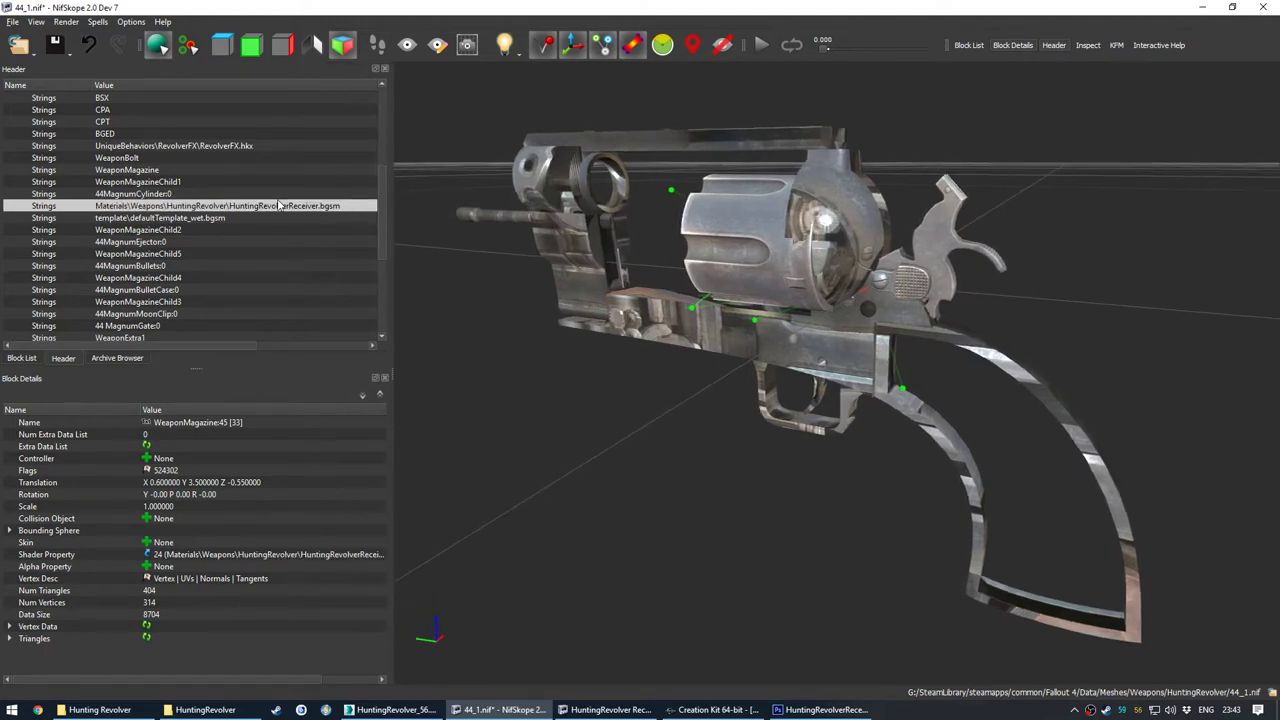
pyautogui.moveTo(598, 399); pyautogui.dragTo(602, 403)
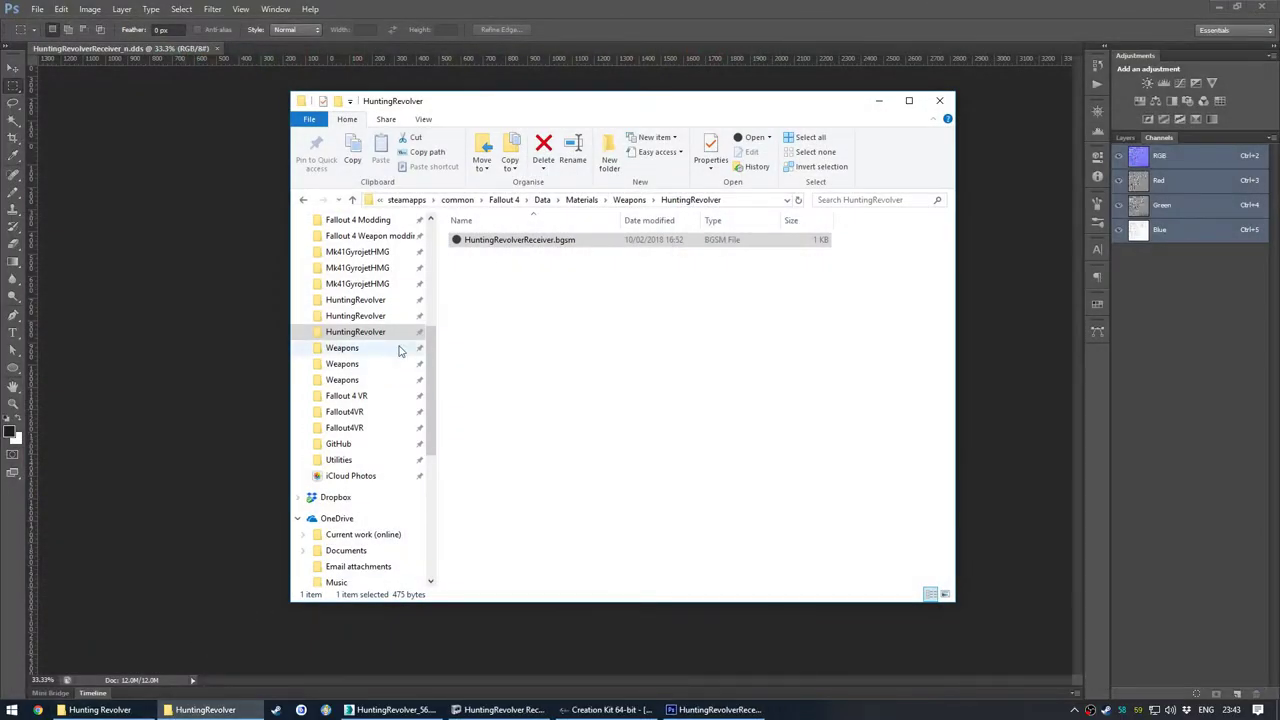
# Step: Open HuntingRevolverReceiver_1.nif and its copy from the HuntingRevolver meshes folder, view each model, and close the copy
pyautogui.click(355, 300)
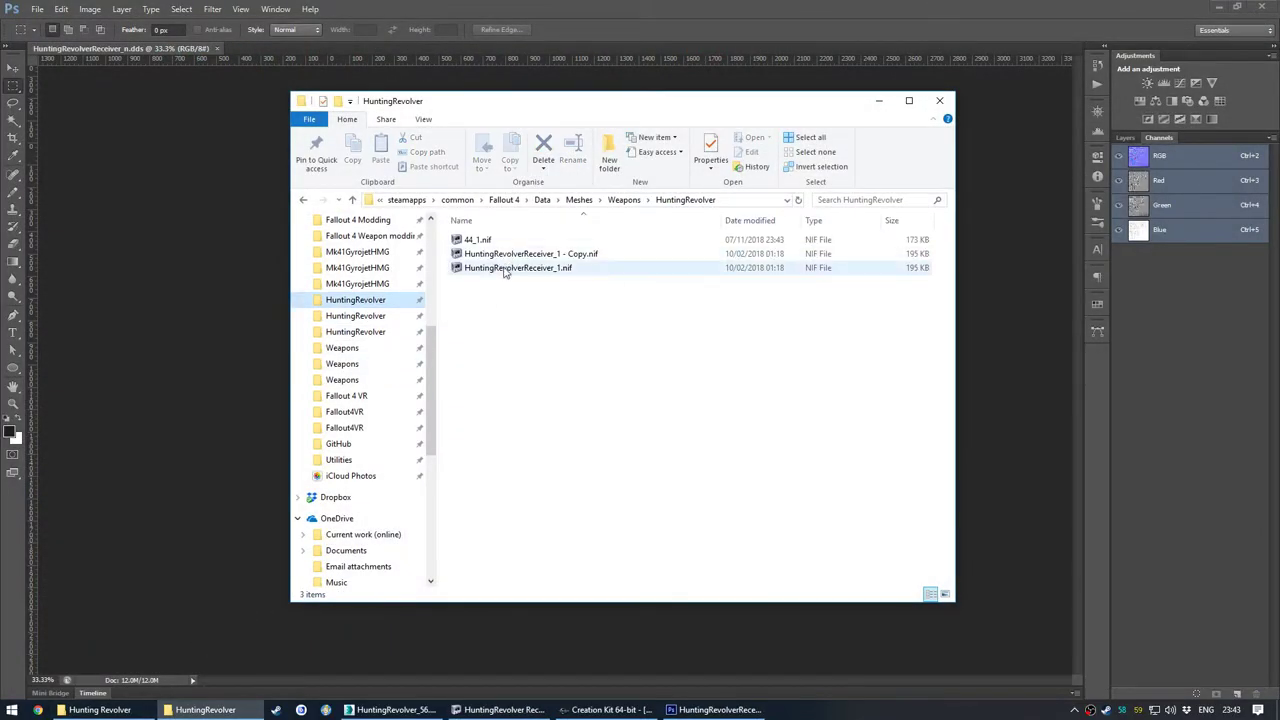
pyautogui.doubleClick(510, 268)
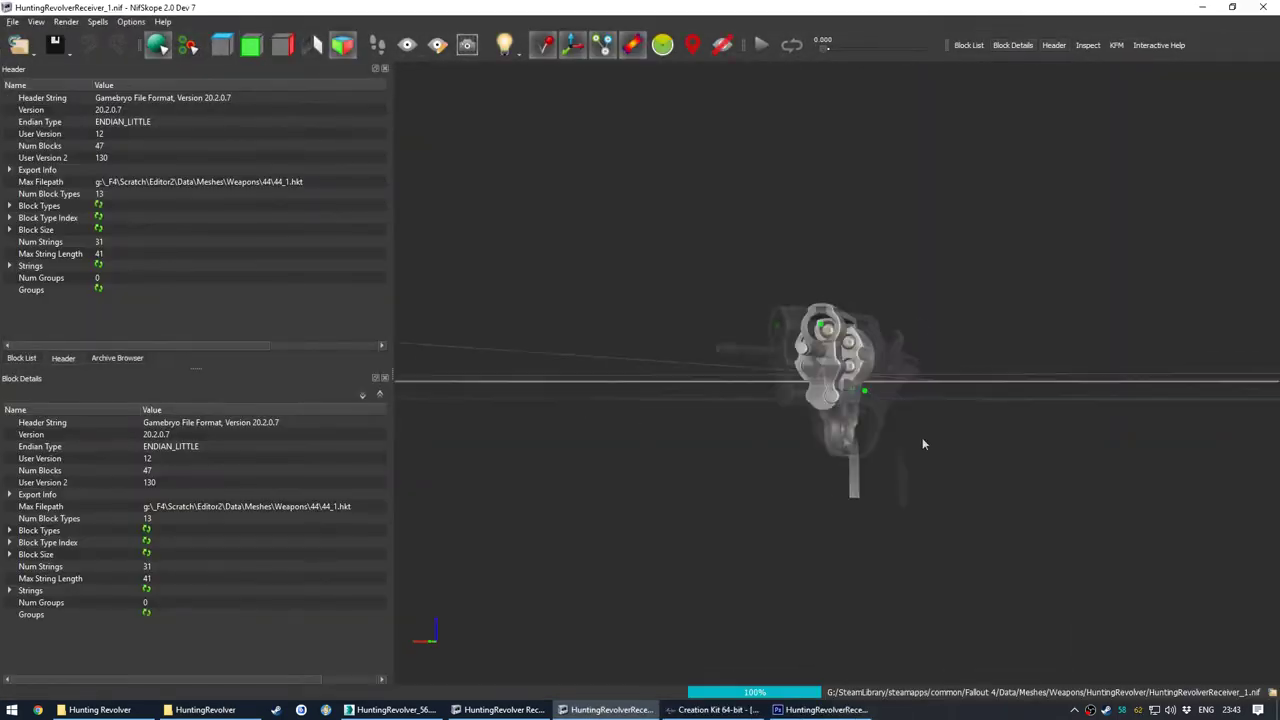
pyautogui.moveTo(922, 438); pyautogui.dragTo(806, 470)
pyautogui.scroll(4, 835, 458)
pyautogui.click(205, 712)
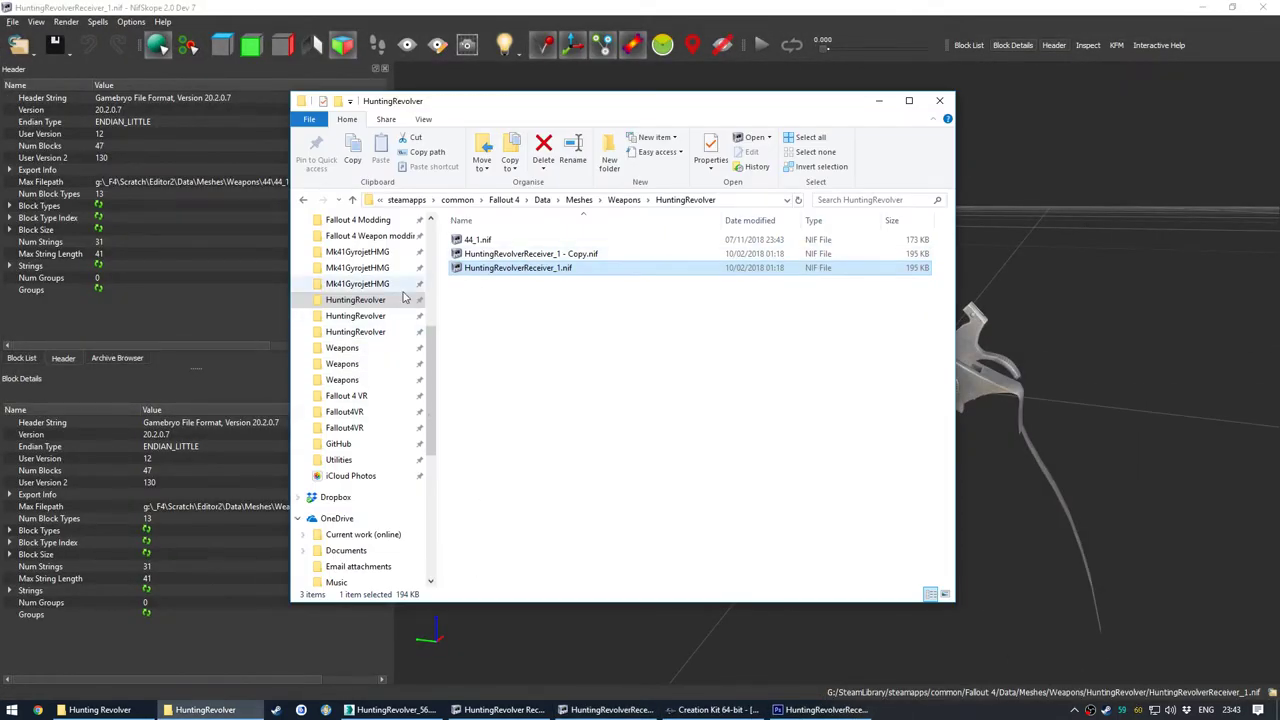
pyautogui.doubleClick(556, 254)
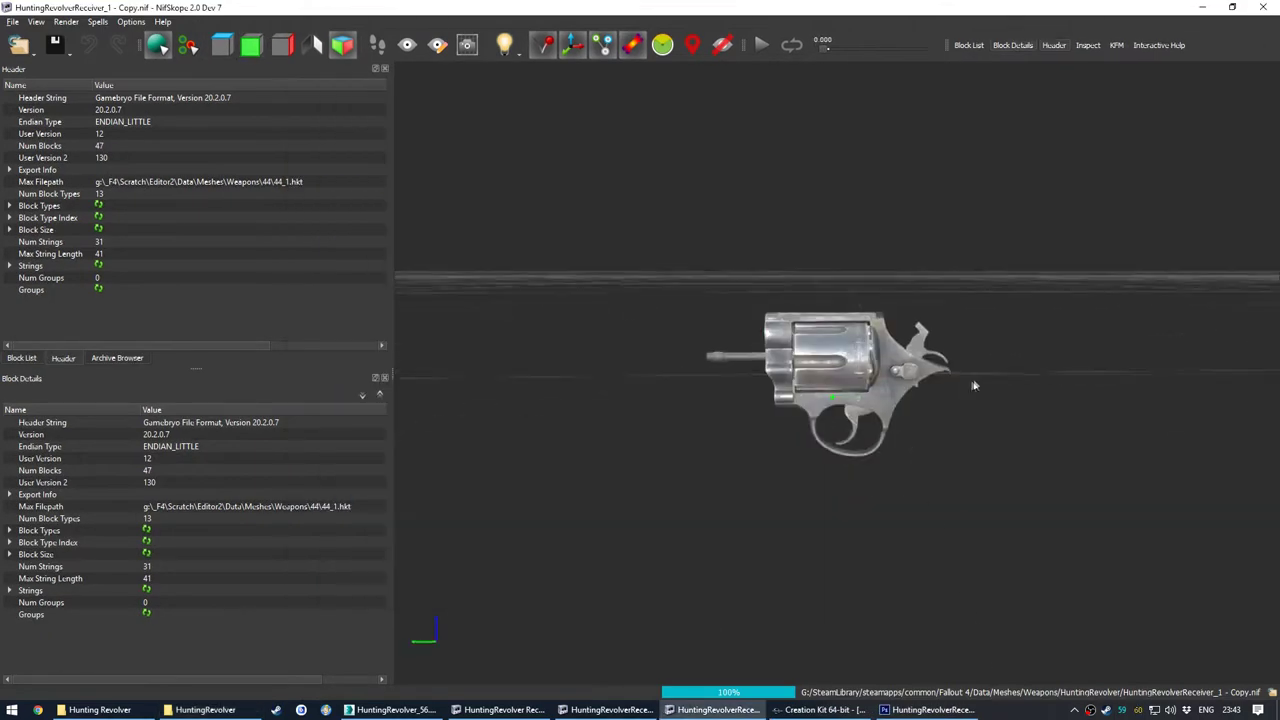
pyautogui.moveTo(971, 380); pyautogui.dragTo(1077, 171)
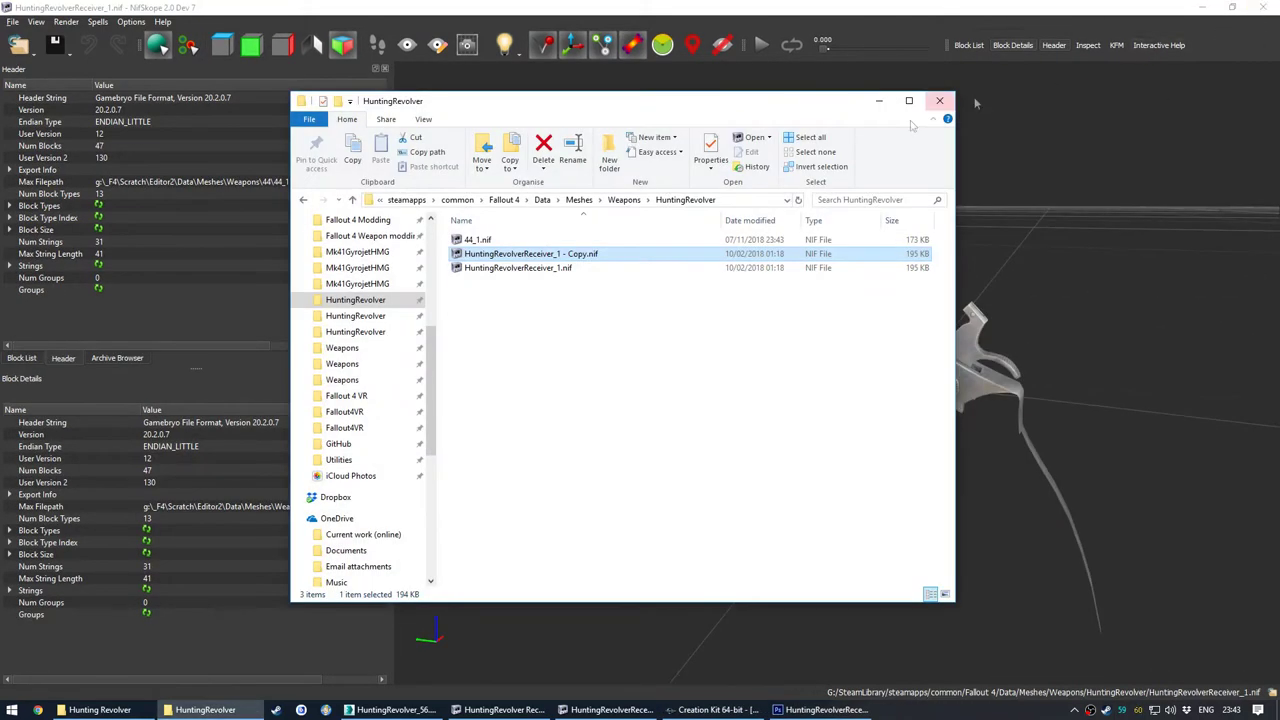
# Step: Reopen 44_1.nif from the HuntingRevolver meshes folder and inspect the model with its new material
pyautogui.click(490, 240)
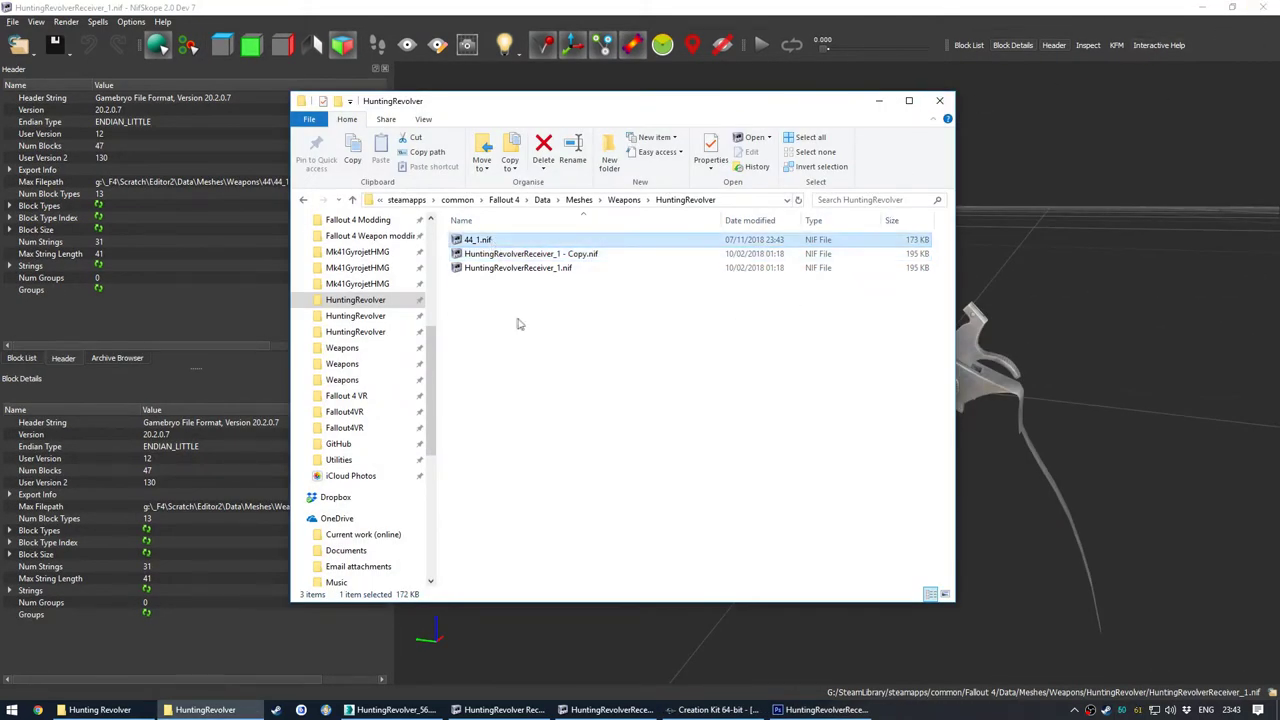
pyautogui.doubleClick(490, 243)
pyautogui.moveTo(968, 434); pyautogui.dragTo(854, 466)
pyautogui.scroll(5, 855, 466)
pyautogui.moveTo(768, 436)
pyautogui.mouseDown()
pyautogui.moveTo(788, 451)
pyautogui.moveTo(743, 438)
pyautogui.mouseUp()
pyautogui.scroll(3, 743, 438)
# Step: Delete HuntingRevolverReceiver_1.nif and its copy from the meshes folder, and rename 44_1.nif as HuntingRevolverReceiver_1.nif
pyautogui.click(205, 710)
pyautogui.click(530, 254)
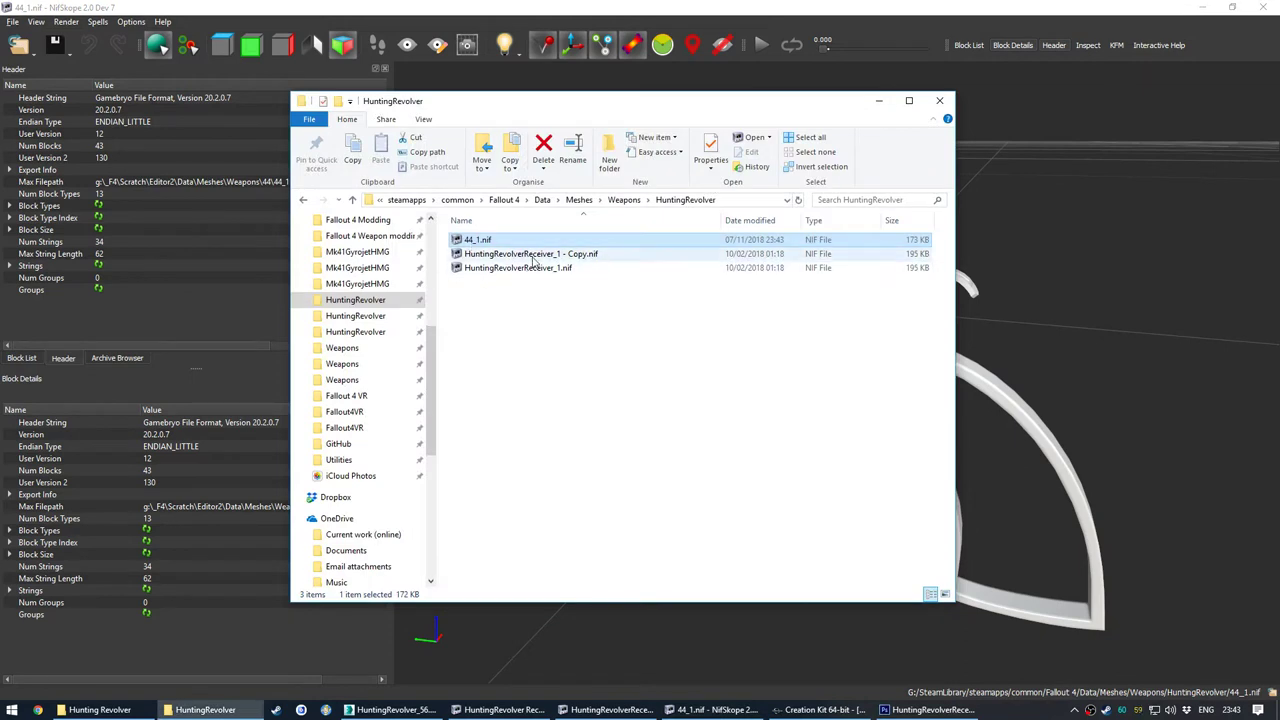
pyautogui.press('Delete')
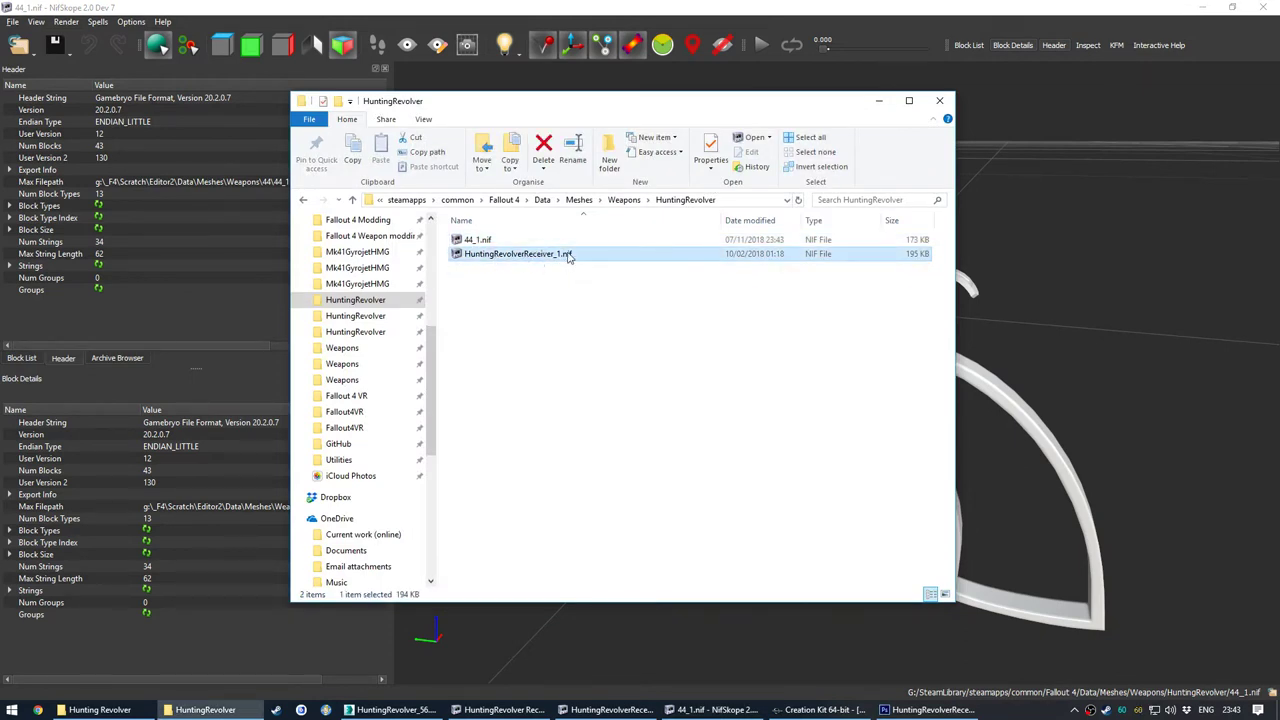
pyautogui.press('Escape')
pyautogui.press('Delete')
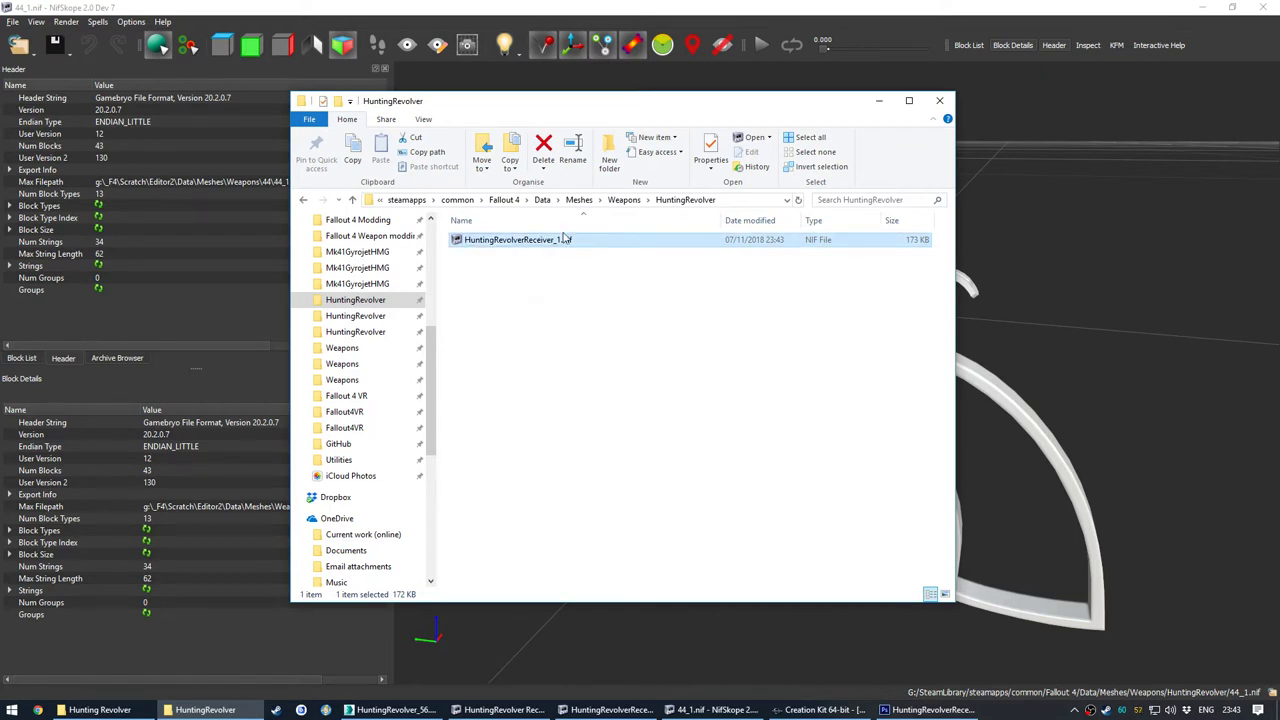
# Step: Switch back to 44_1.nif in NifSkope and examine the frame, top strap and cylinder for how the new material and normal map appear
pyautogui.click(1018, 232)
pyautogui.moveTo(710, 402); pyautogui.dragTo(652, 418)
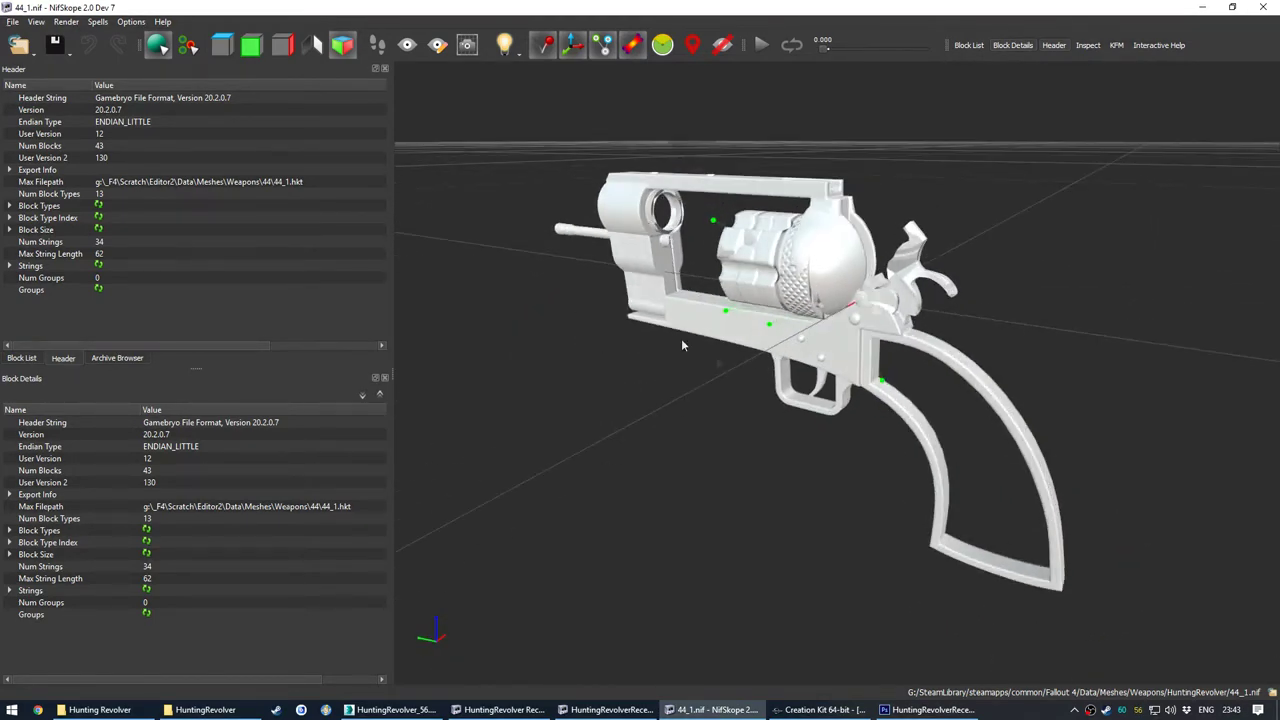
pyautogui.moveTo(848, 370); pyautogui.dragTo(717, 445)
pyautogui.scroll(5, 940, 320)
pyautogui.scroll(-4, 790, 350)
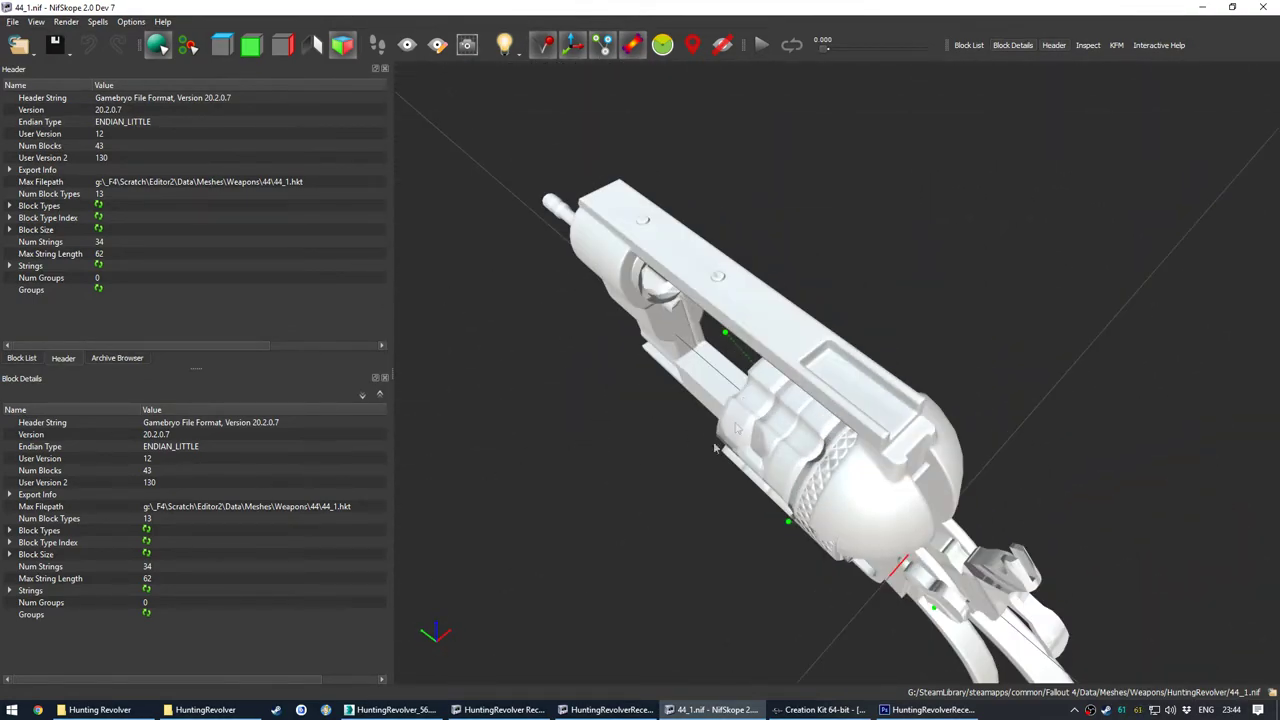
pyautogui.scroll(4, 718, 400)
pyautogui.moveTo(680, 315); pyautogui.dragTo(830, 410)
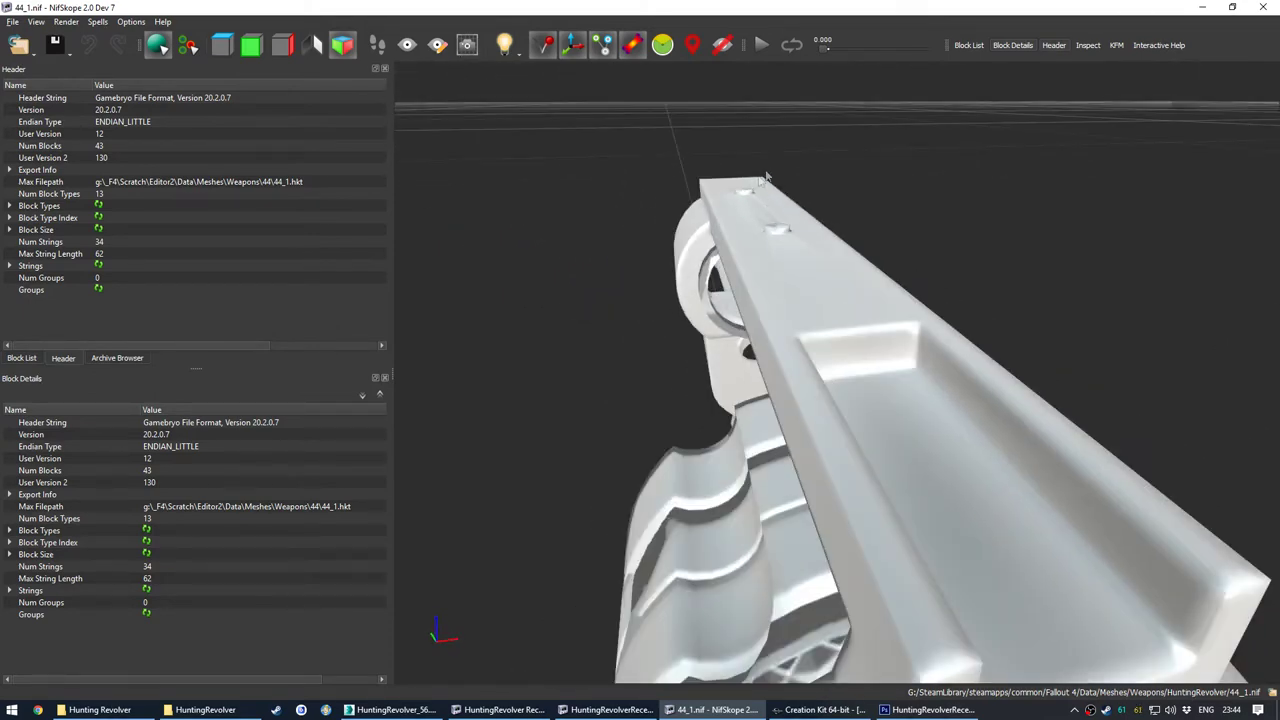
pyautogui.moveTo(766, 177); pyautogui.dragTo(784, 334)
pyautogui.click(780, 330)
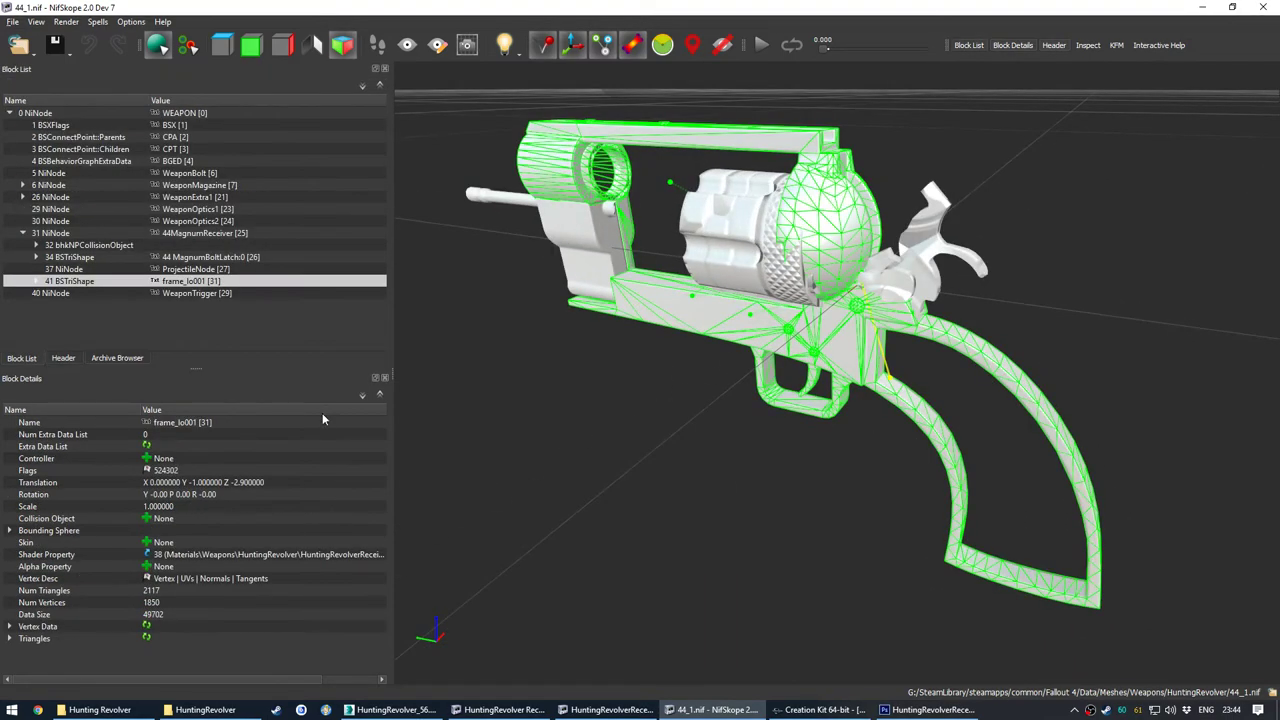
pyautogui.click(714, 468)
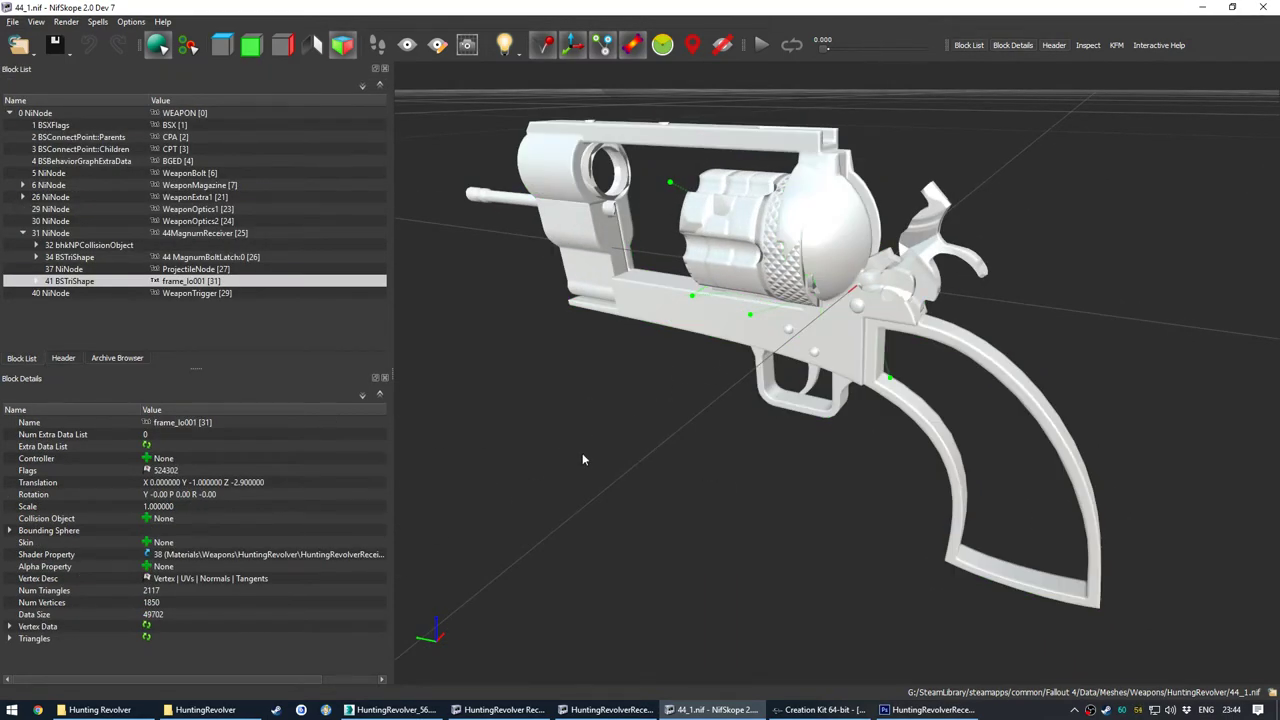
pyautogui.moveTo(755, 521); pyautogui.dragTo(734, 444)
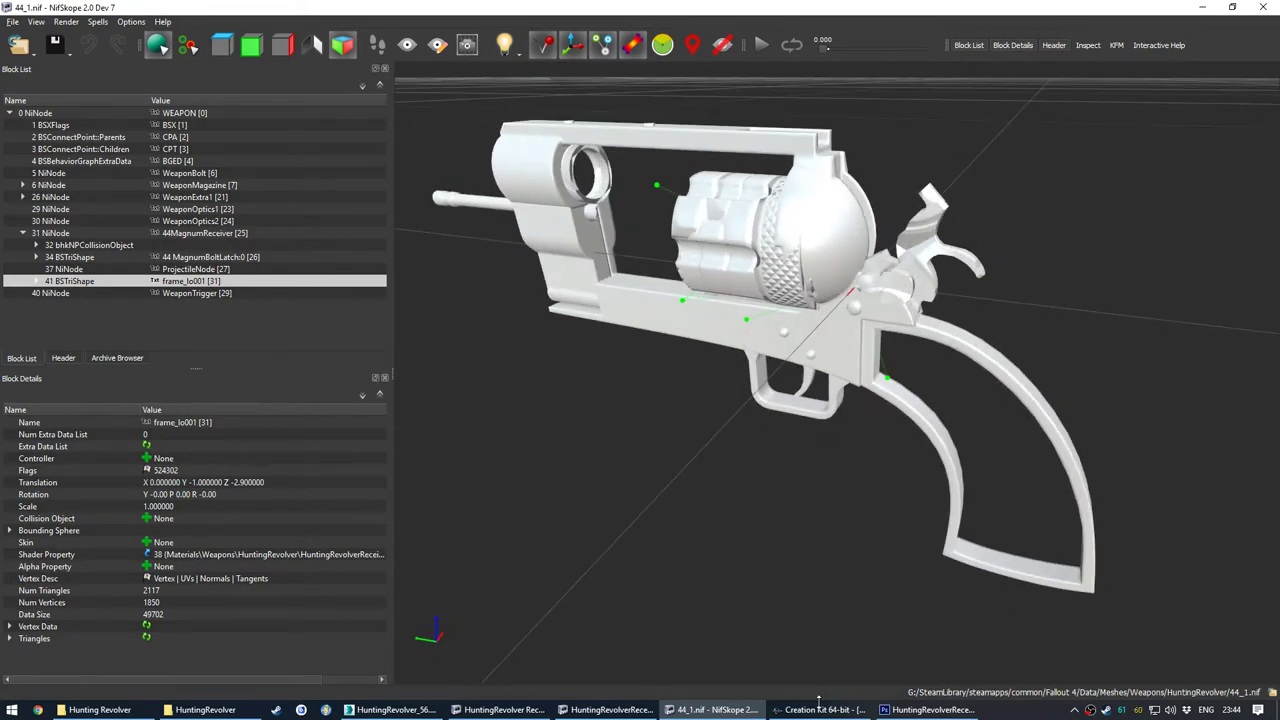
pyautogui.moveTo(658, 460)
pyautogui.mouseDown()
pyautogui.moveTo(654, 495)
pyautogui.moveTo(648, 453)
pyautogui.mouseUp()
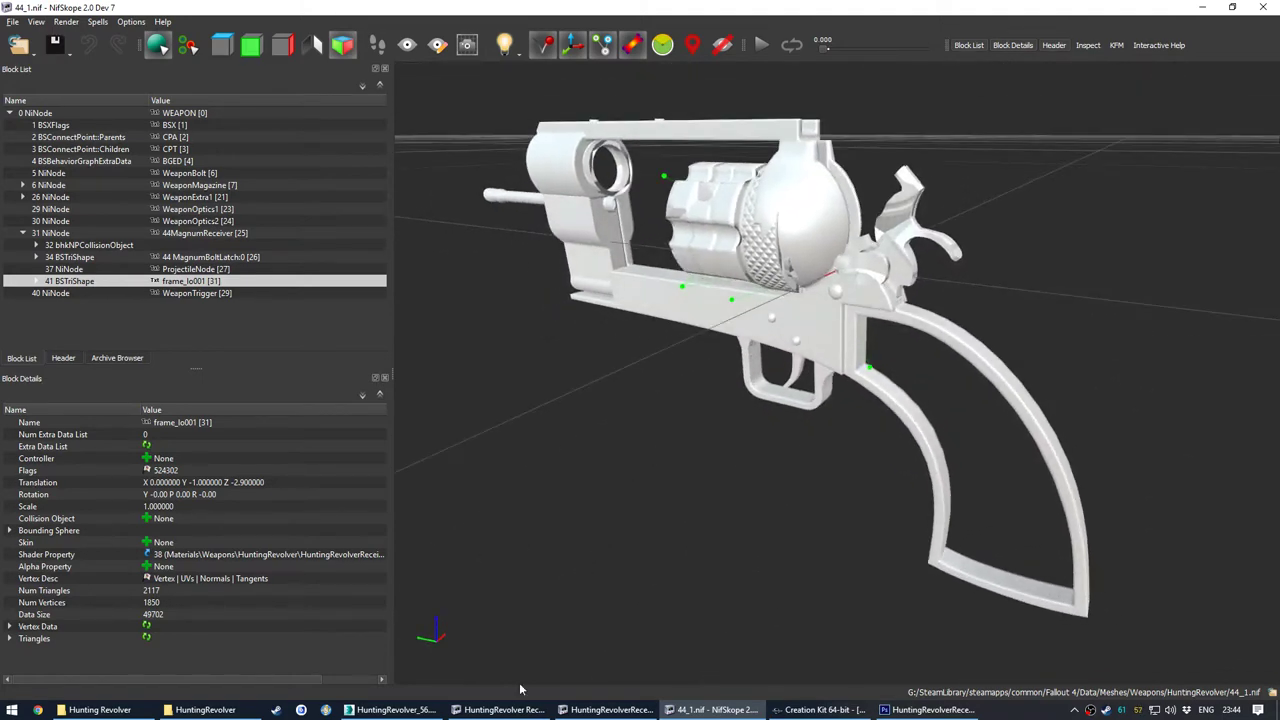
# Step: Inspect the cylinder mesh in HuntingRevolver Receiver.nif, and close the HuntingRevolverReceiver_1.nif window
pyautogui.click(500, 709)
pyautogui.moveTo(548, 510); pyautogui.dragTo(575, 490)
pyautogui.click(625, 441)
pyautogui.moveTo(625, 441); pyautogui.dragTo(614, 477)
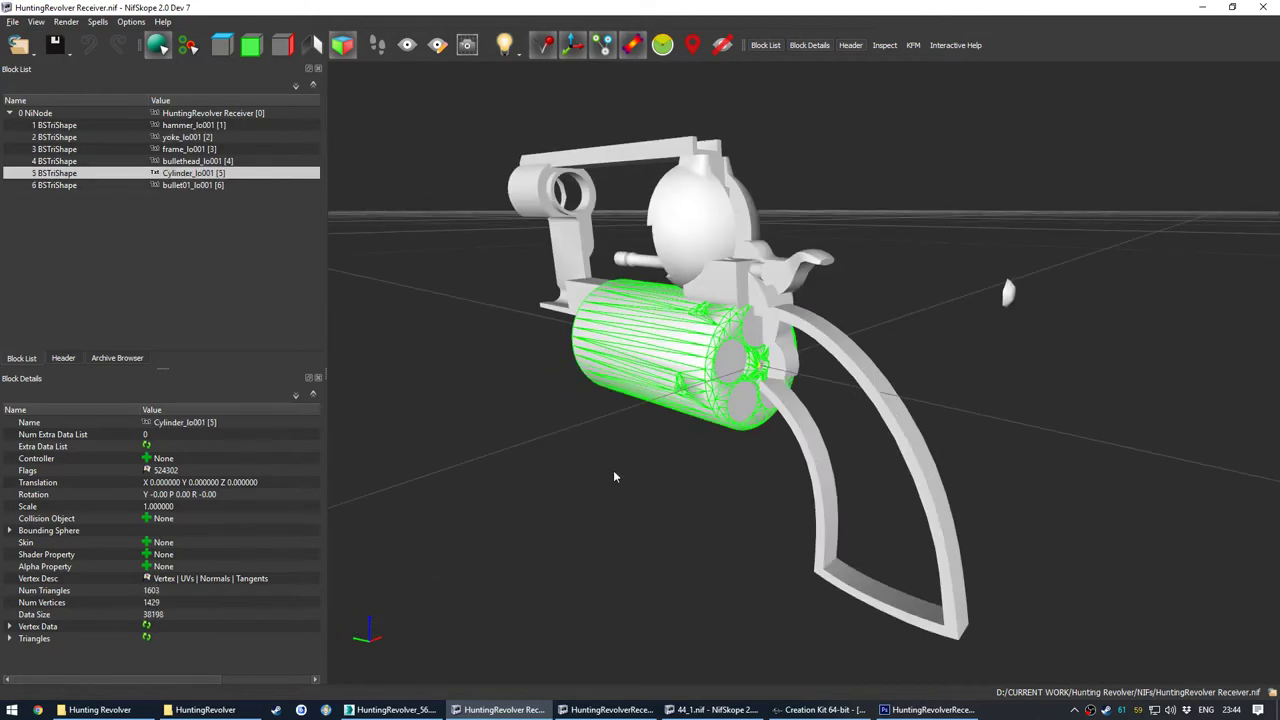
pyautogui.click(614, 477)
pyautogui.click(606, 709)
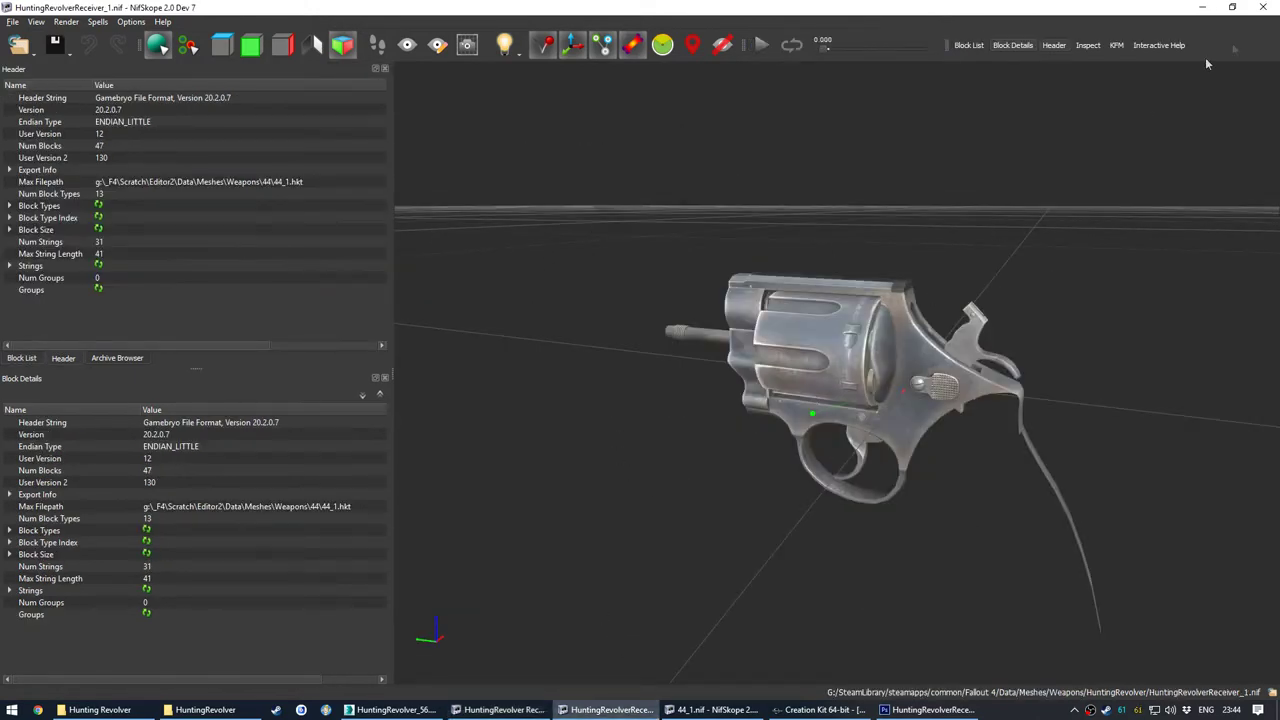
pyautogui.click(1259, 7)
pyautogui.click(605, 709)
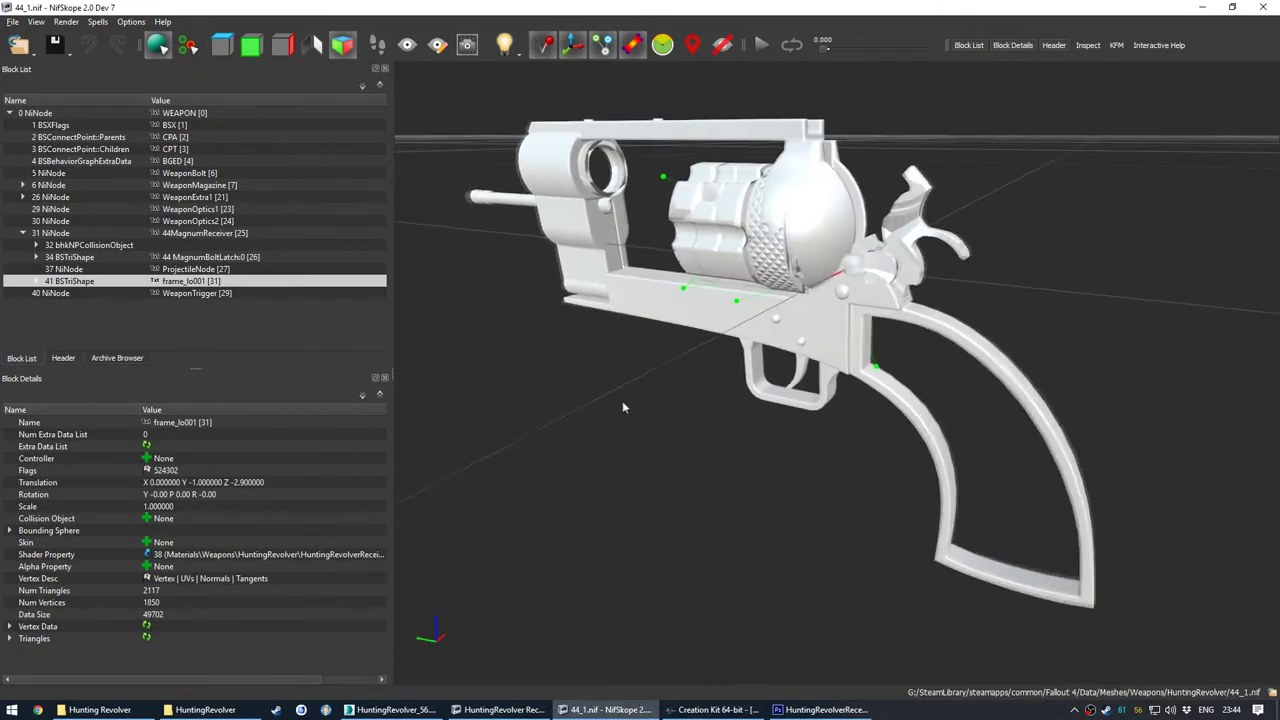
# Step: Copy the hammer_lo001 shape from HuntingRevolver Receiver.nif and paste it under the WeaponExtra1 node in 44_1.nif
pyautogui.click(497, 709)
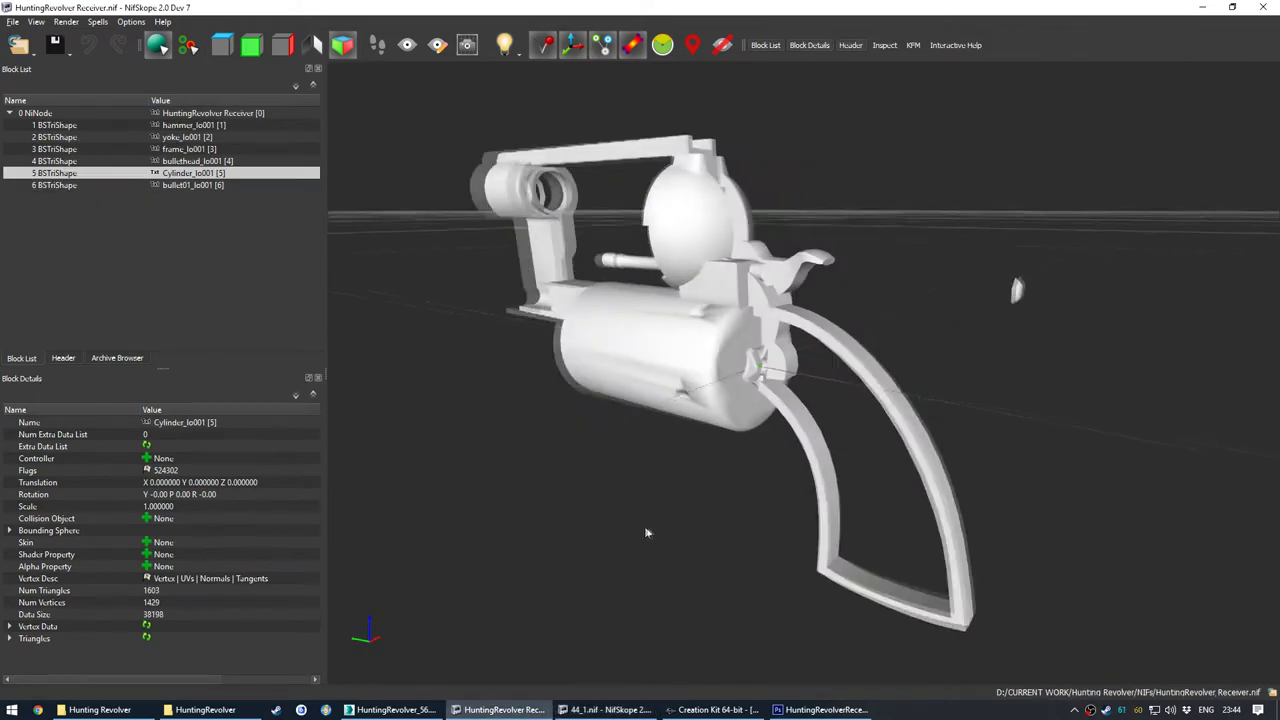
pyautogui.rightClick(808, 278)
pyautogui.moveTo(850, 279)
pyautogui.click(932, 309)
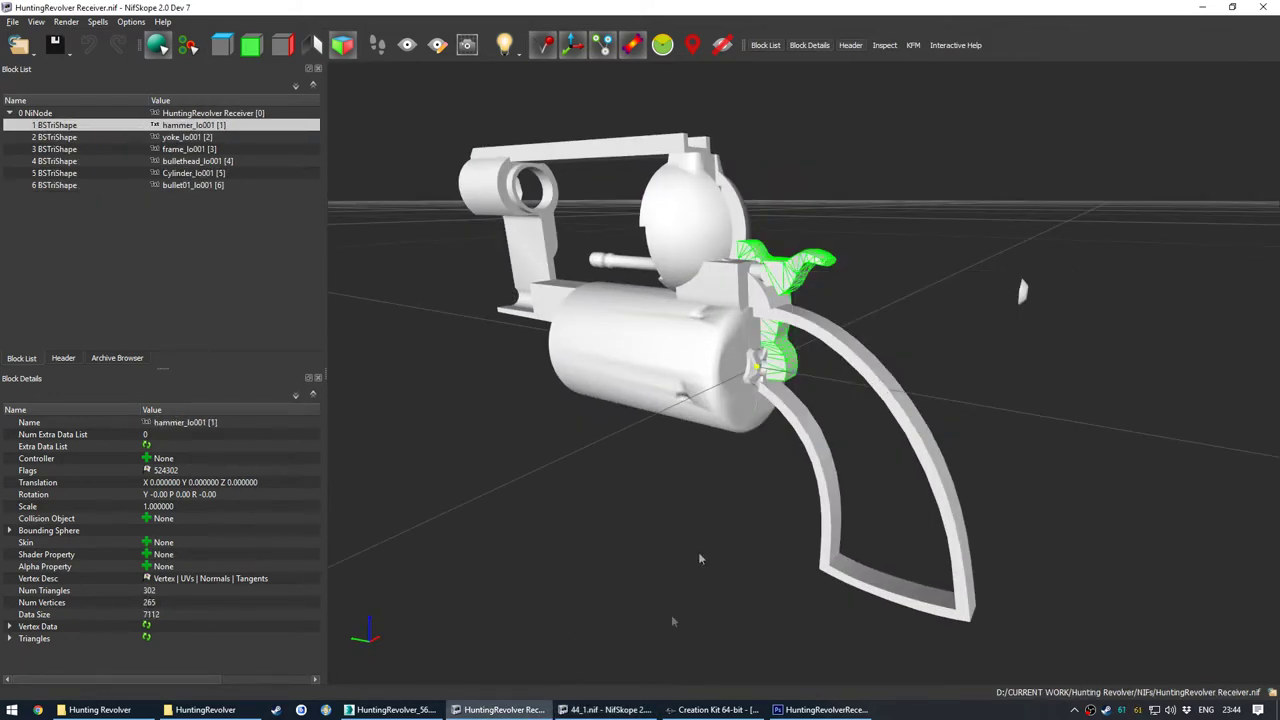
pyautogui.click(632, 709)
pyautogui.click(918, 235)
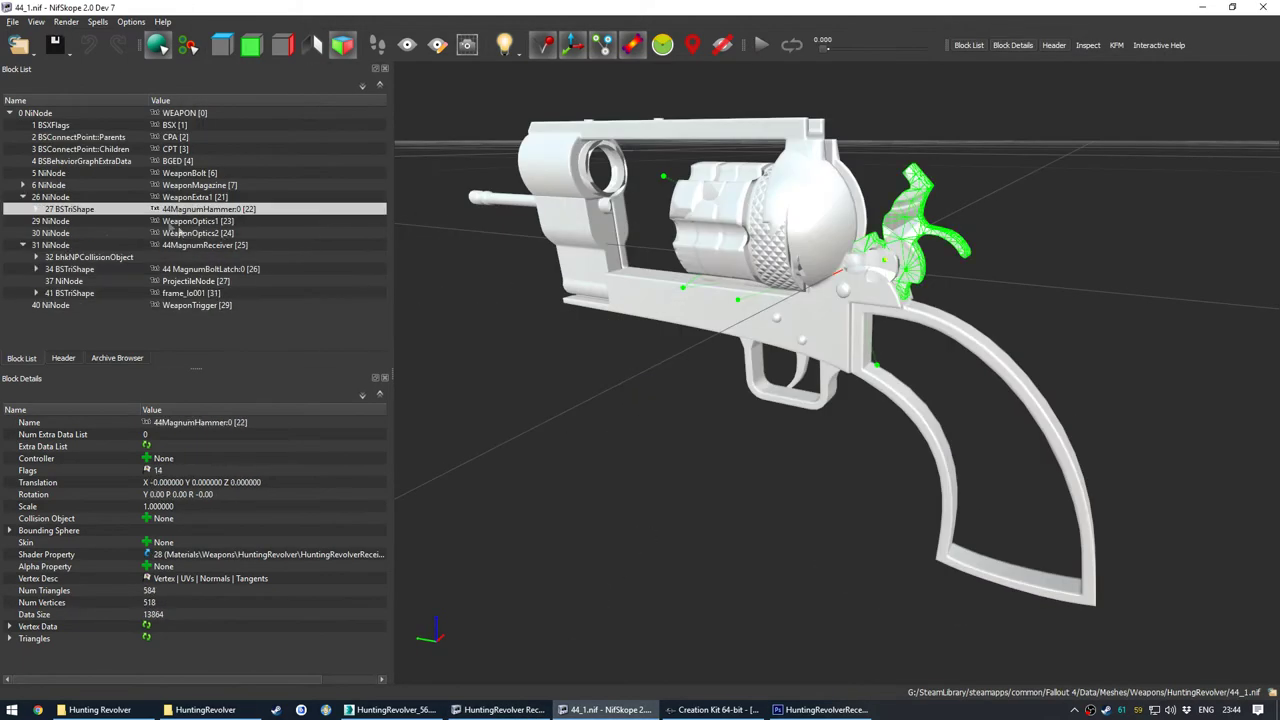
pyautogui.rightClick(98, 204)
pyautogui.moveTo(150, 192)
pyautogui.click(250, 237)
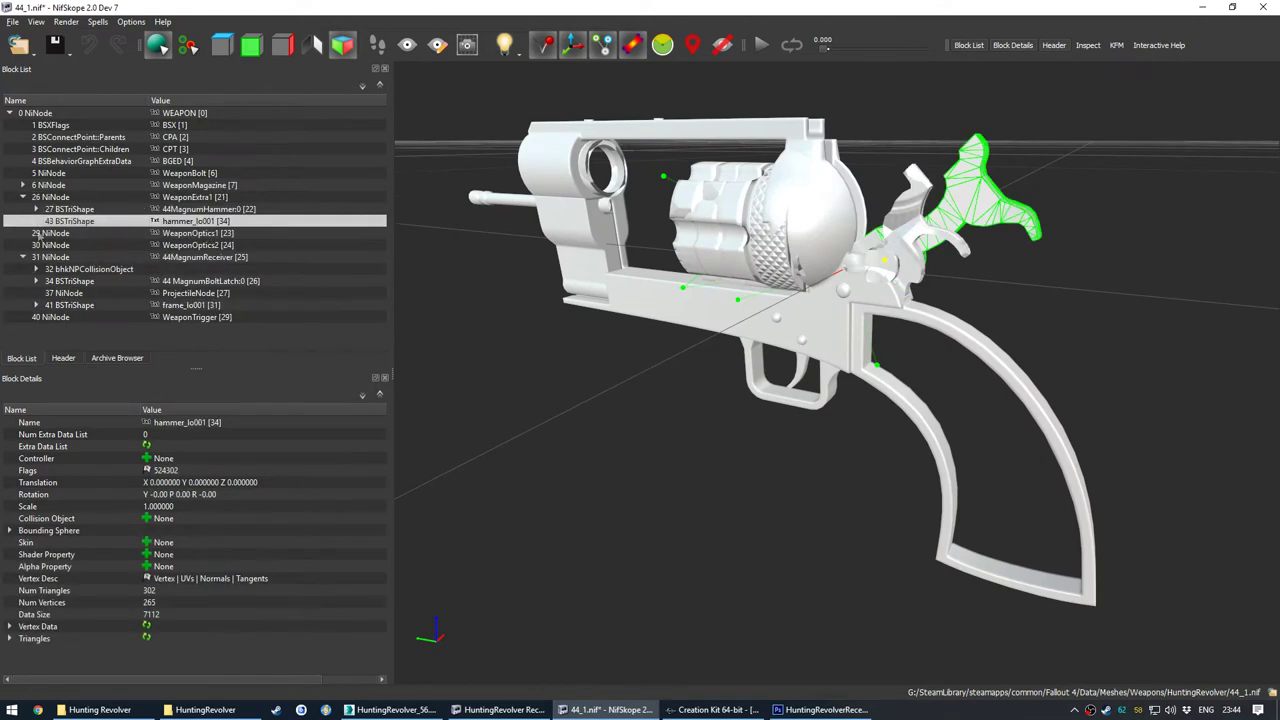
# Step: Rename the pasted hammer shape to 44MagnumHammer:0 using string index 22
pyautogui.doubleClick(191, 221)
pyautogui.write('22')
pyautogui.press('Return')
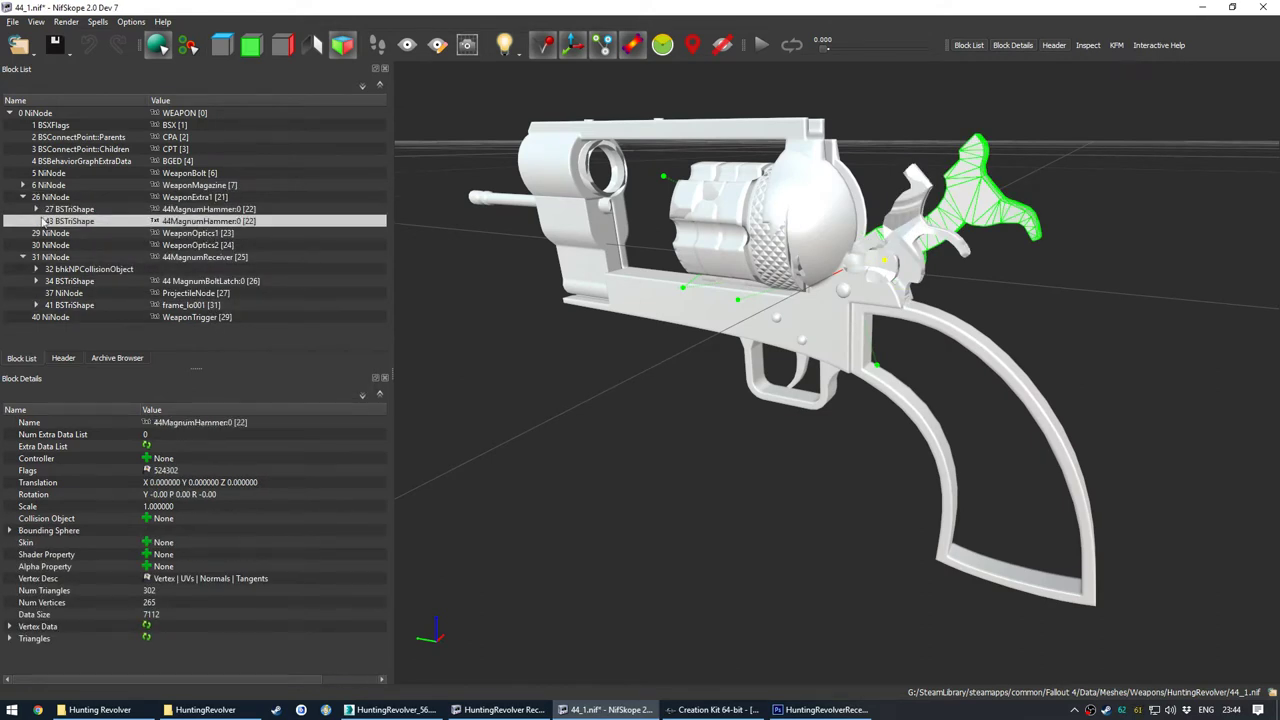
# Step: Link the pasted hammer shape's Shader Property to the original hammer's lighting shader block
pyautogui.click(37, 209)
pyautogui.doubleClick(172, 557)
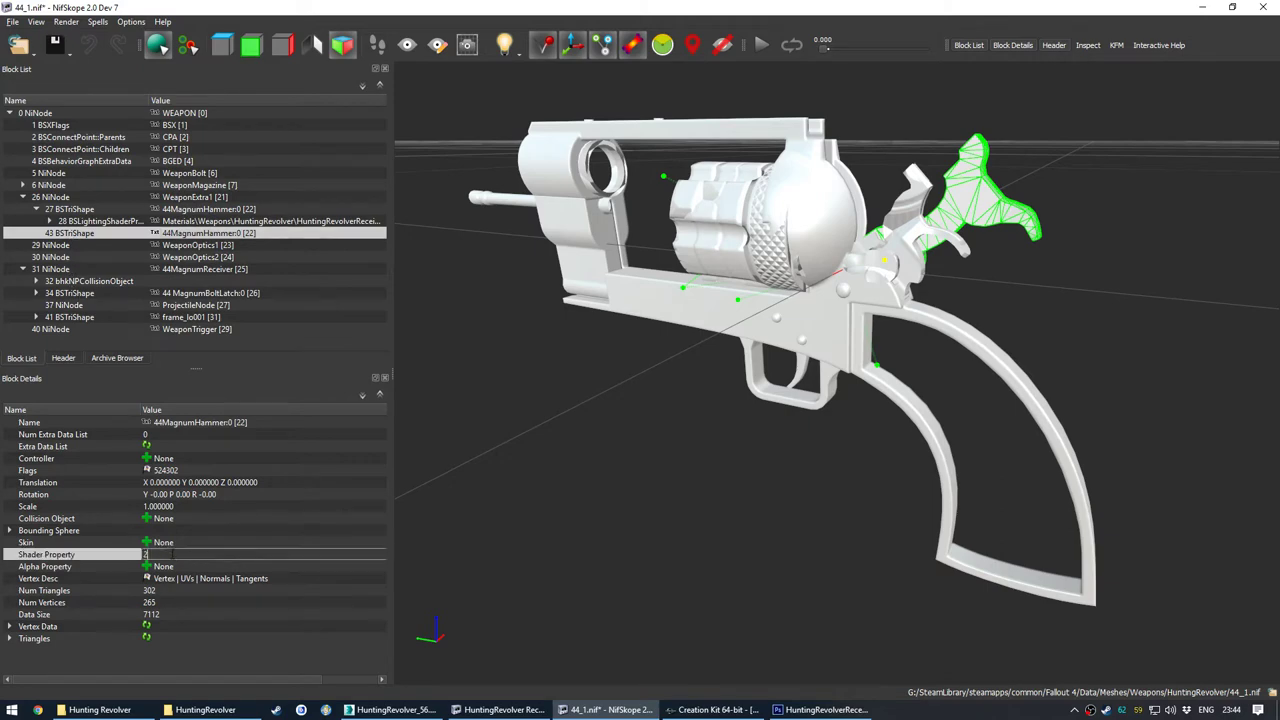
# Step: Assign shader block 28 as the Shader Property of the newly added hammer shape
pyautogui.write('28')
pyautogui.press('Return')
pyautogui.click(37, 233)
# Step: Remove the original hammer BSTriShape, block 27, from the WeaponExtra1 node
pyautogui.rightClick(104, 205)
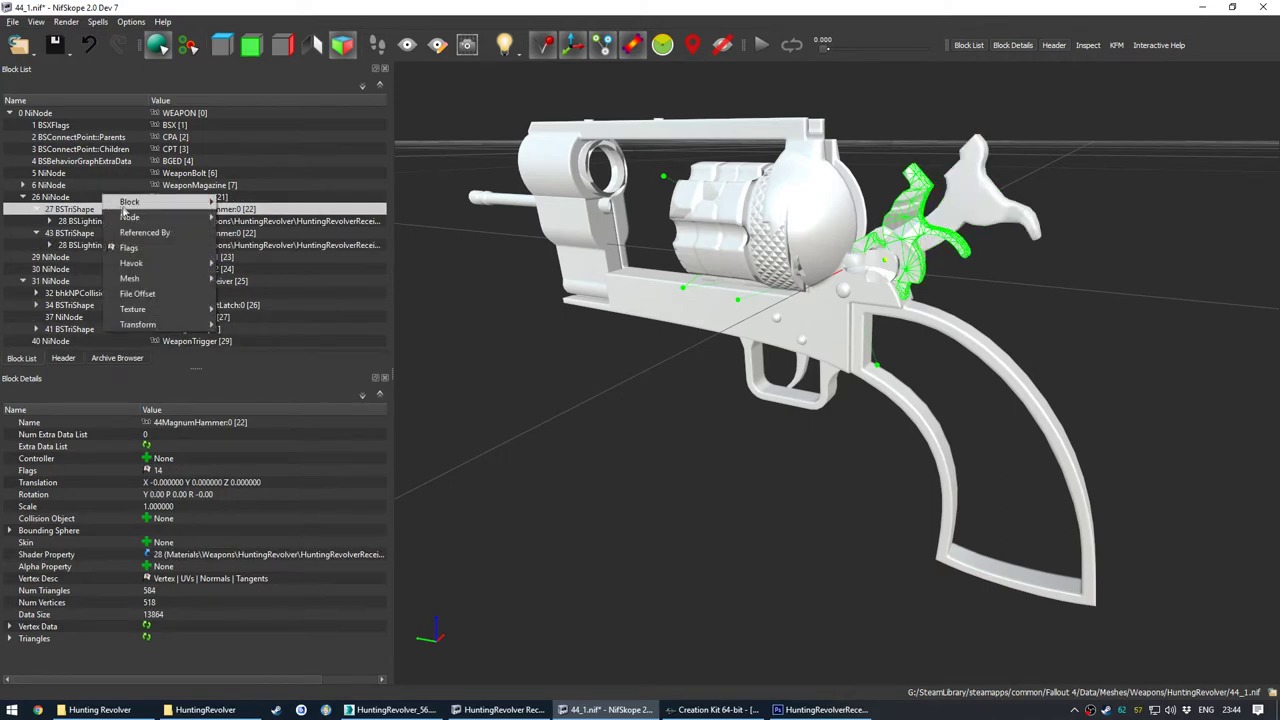
pyautogui.moveTo(170, 201)
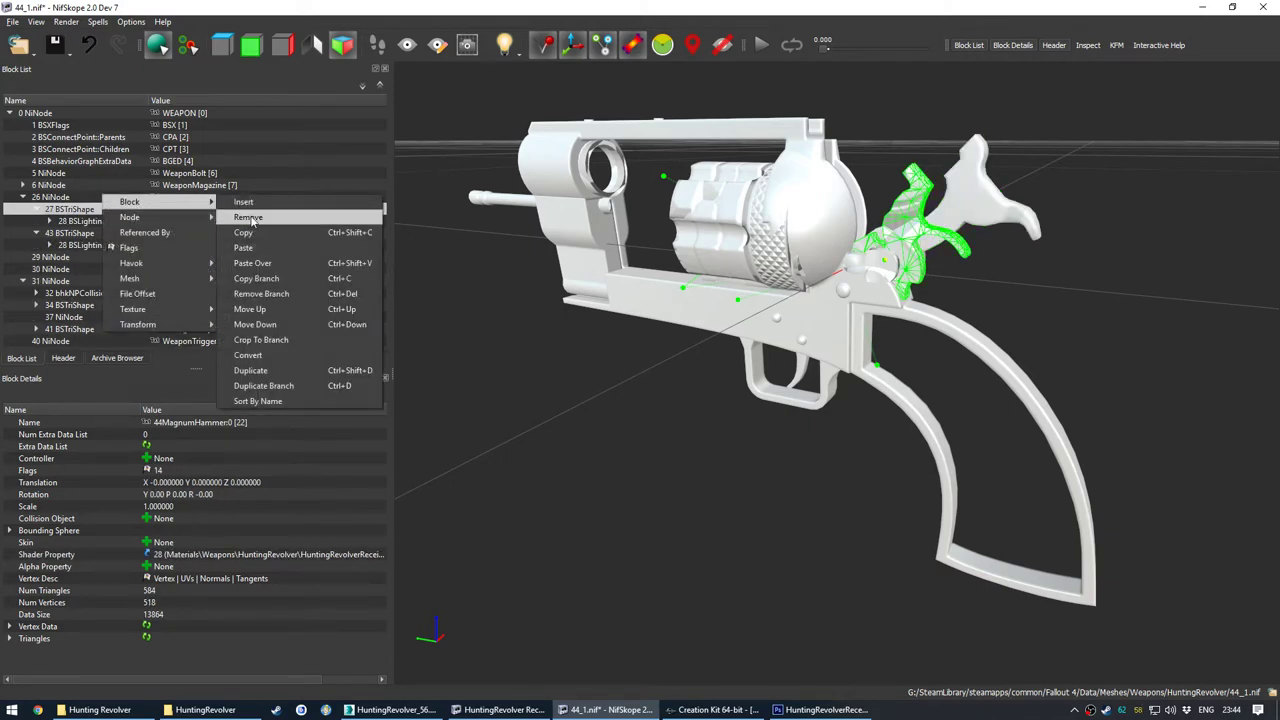
pyautogui.click(248, 217)
# Step: Try translating the remaining hammer shape to -1 on Y and check its fit against the frame
pyautogui.rightClick(976, 213)
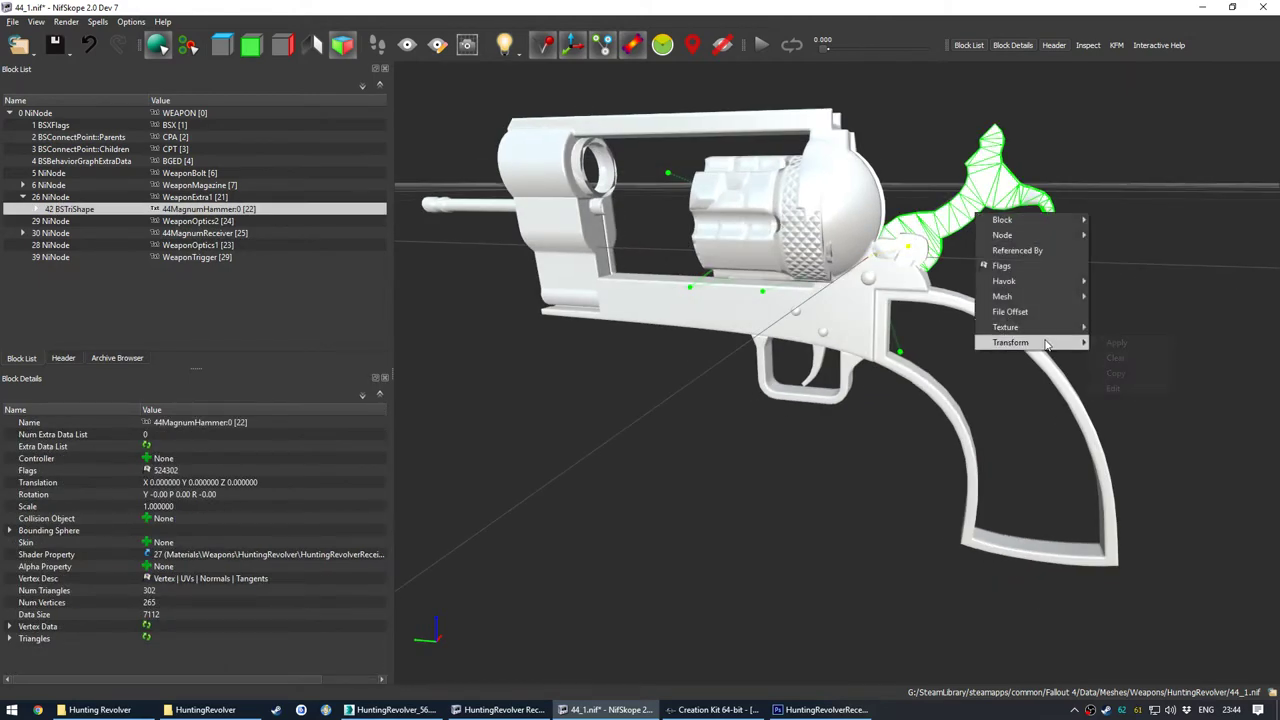
pyautogui.click(1113, 388)
pyautogui.moveTo(830, 455); pyautogui.dragTo(824, 414)
pyautogui.click(626, 224)
pyautogui.scroll(-1, 625, 224)
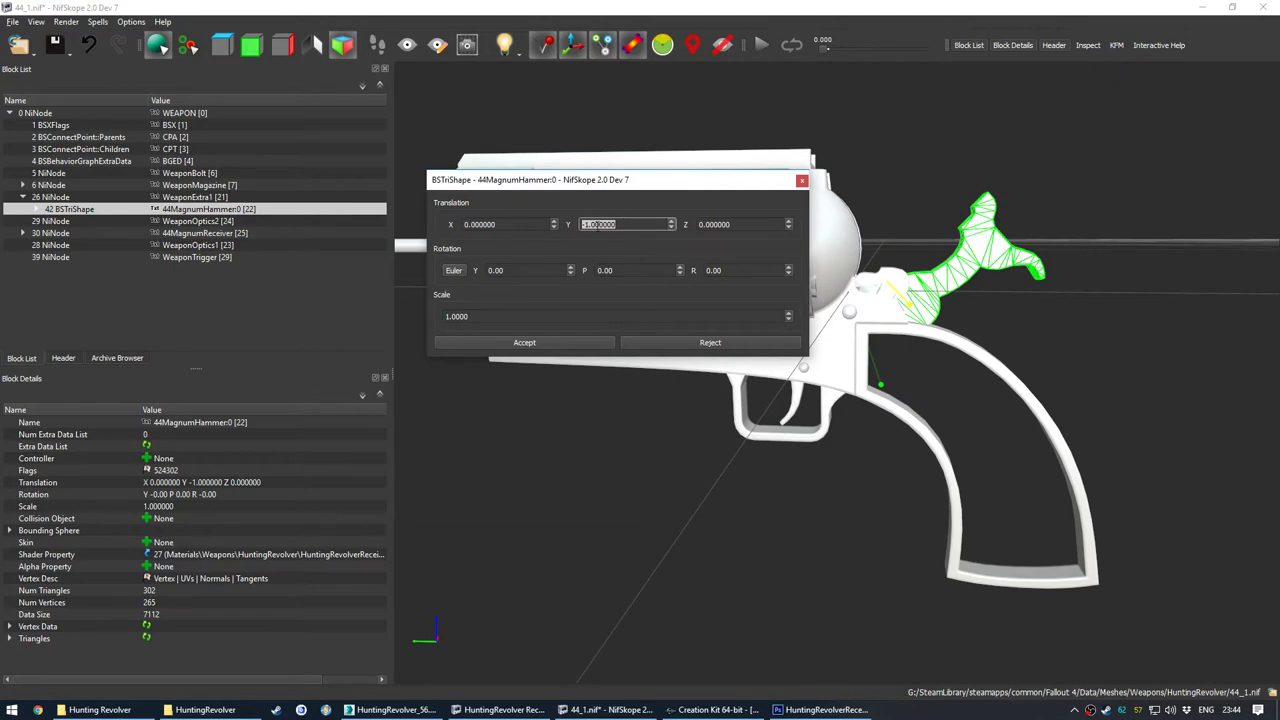
pyautogui.click(508, 224)
pyautogui.scroll(-1, 508, 224)
pyautogui.scroll(1, 508, 224)
pyautogui.moveTo(878, 418); pyautogui.dragTo(832, 443)
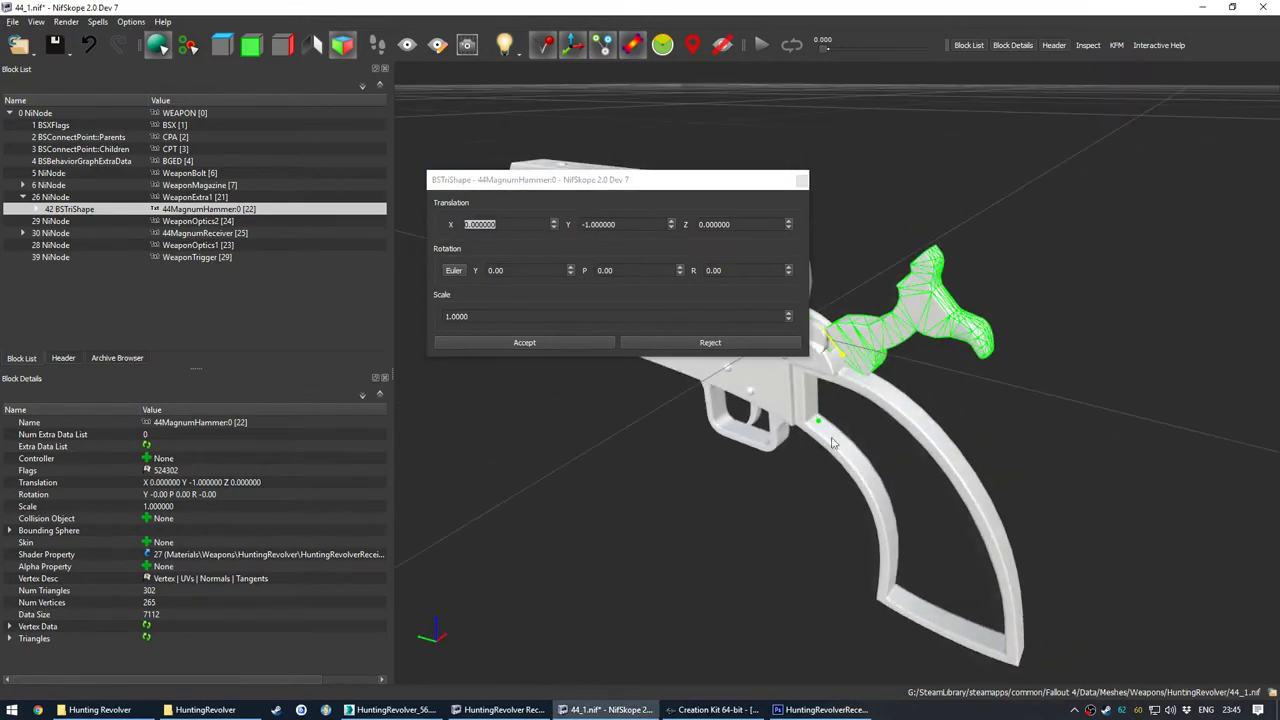
pyautogui.scroll(6, 832, 443)
pyautogui.moveTo(832, 443); pyautogui.dragTo(920, 466, button='middle')
pyautogui.moveTo(920, 466); pyautogui.dragTo(926, 448)
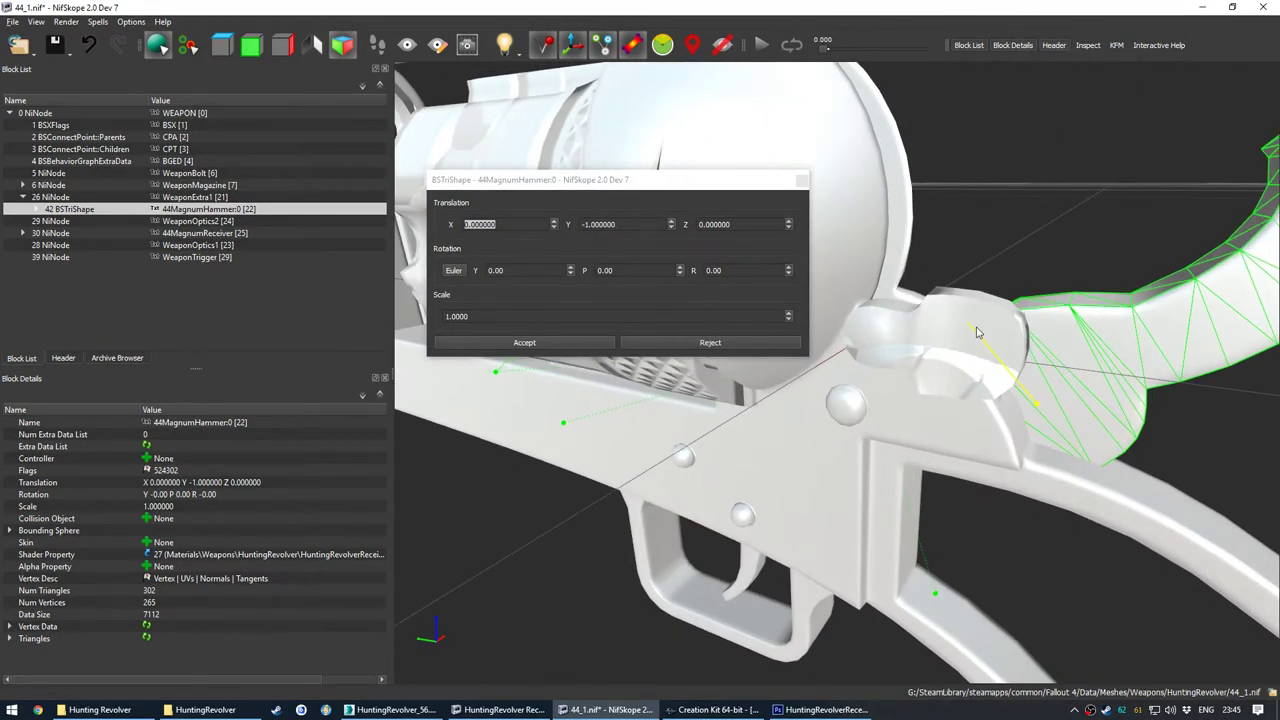
pyautogui.scroll(-5, 962, 312)
pyautogui.moveTo(940, 384)
pyautogui.mouseDown()
pyautogui.moveTo(878, 387)
pyautogui.moveTo(943, 391)
pyautogui.mouseUp()
pyautogui.moveTo(959, 346); pyautogui.dragTo(925, 372)
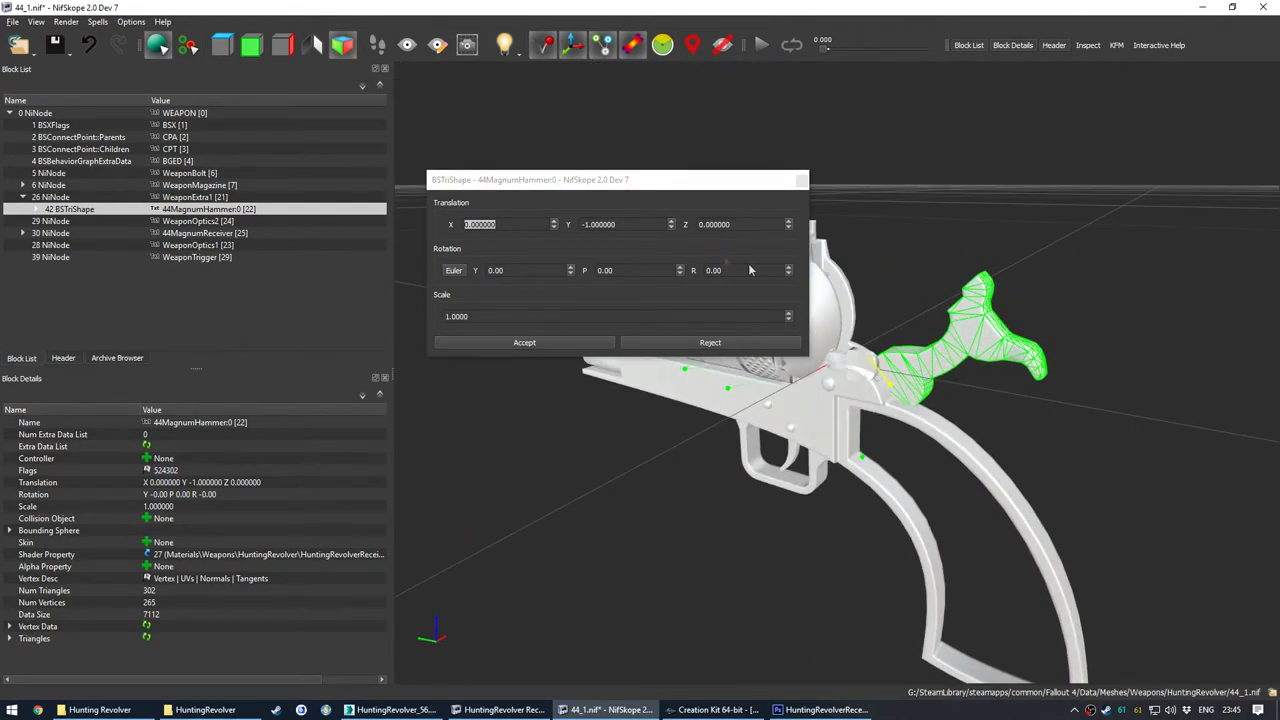
# Step: Try a hammer translation of 0.5 on Y and -0.5 on Z, and reject the transform edit
pyautogui.click(626, 177)
pyautogui.scroll(-2, 625, 224)
pyautogui.scroll(4, 624, 224)
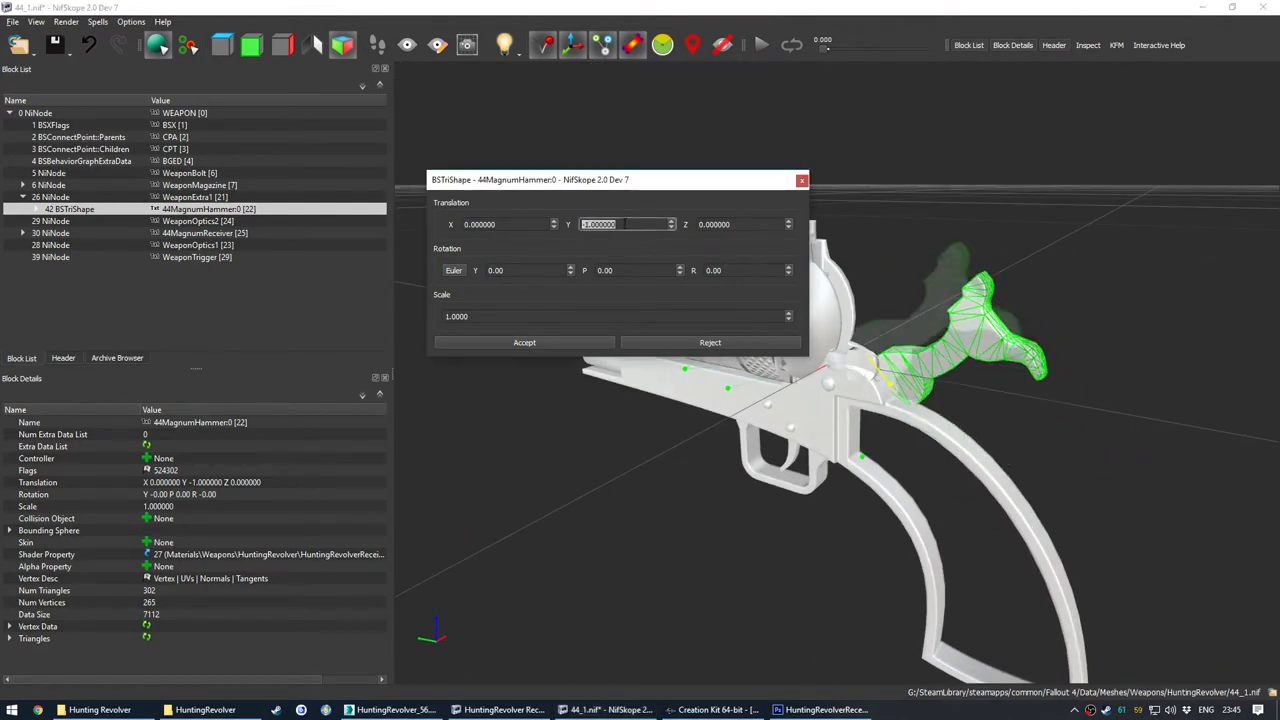
pyautogui.scroll(1, 624, 224)
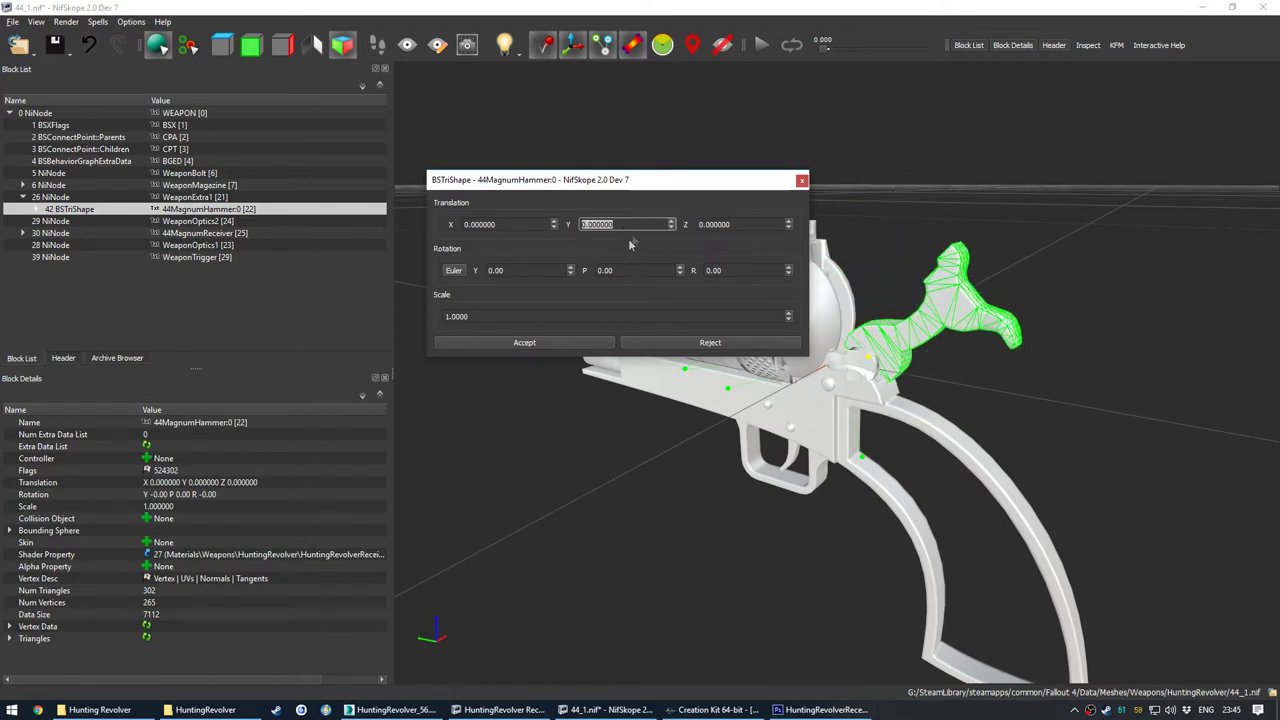
pyautogui.write('5')
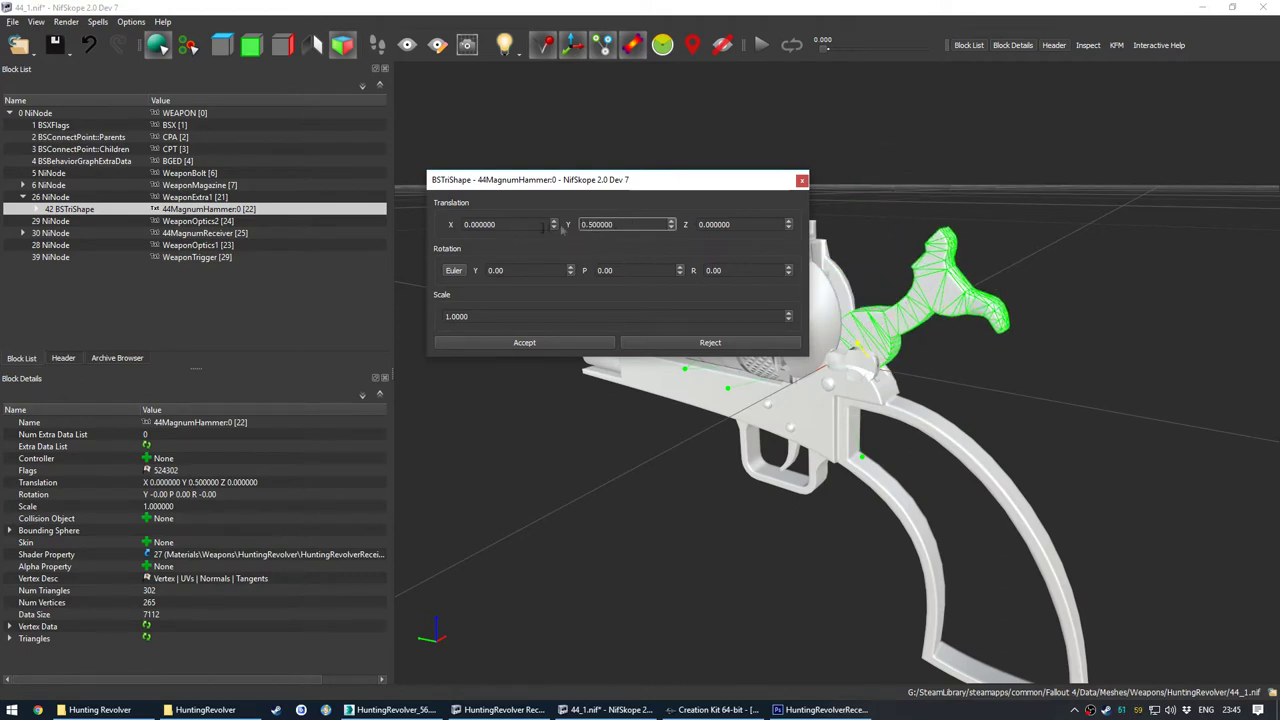
pyautogui.click(704, 224)
pyautogui.write('5')
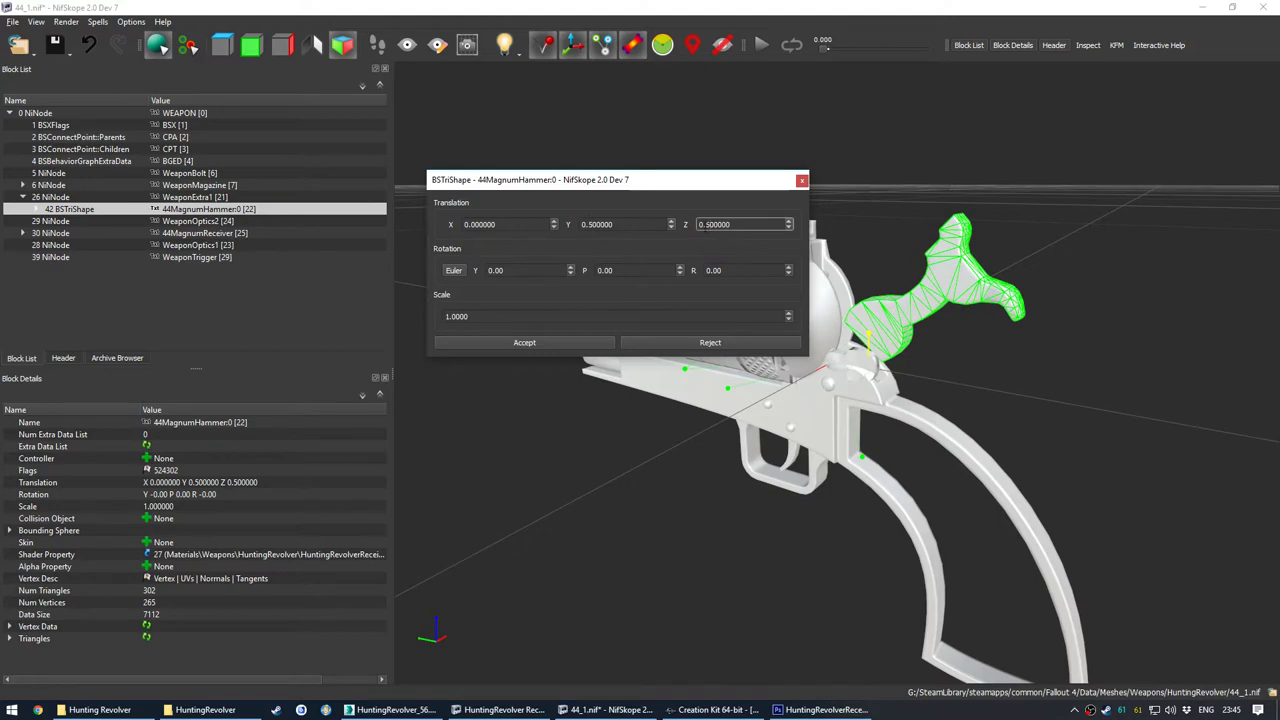
pyautogui.write('-')
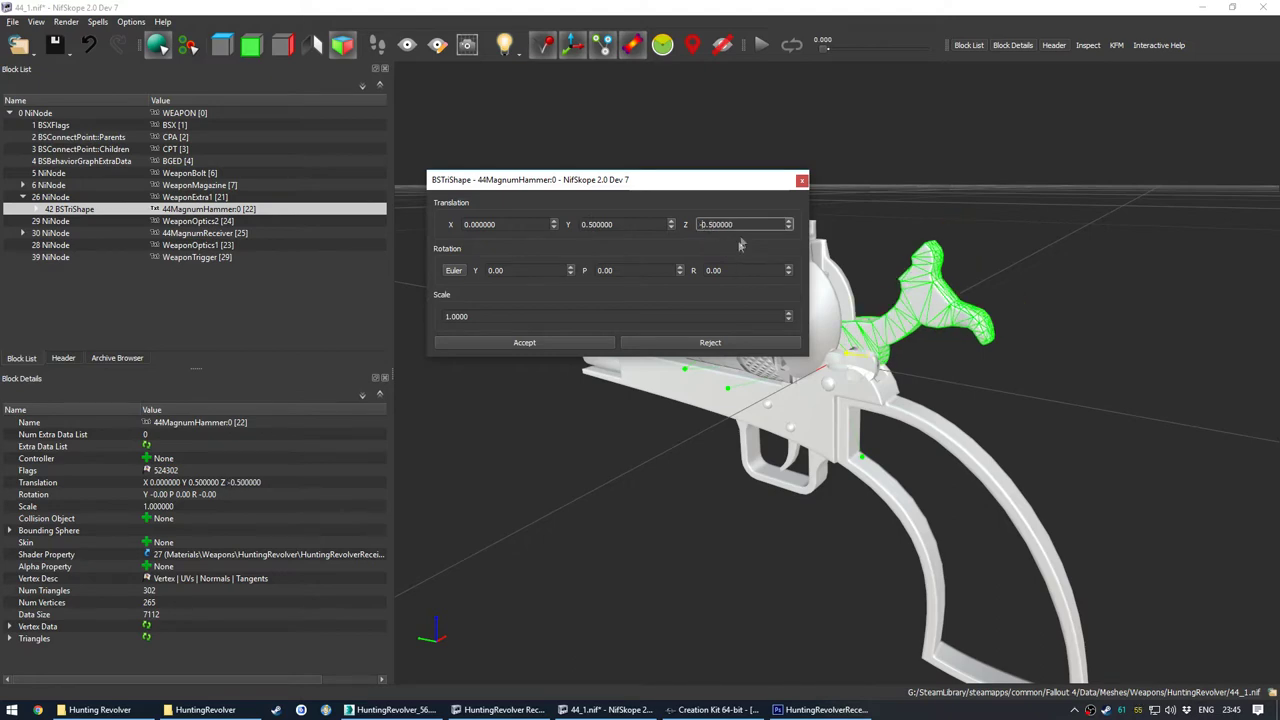
pyautogui.moveTo(838, 440); pyautogui.dragTo(738, 430)
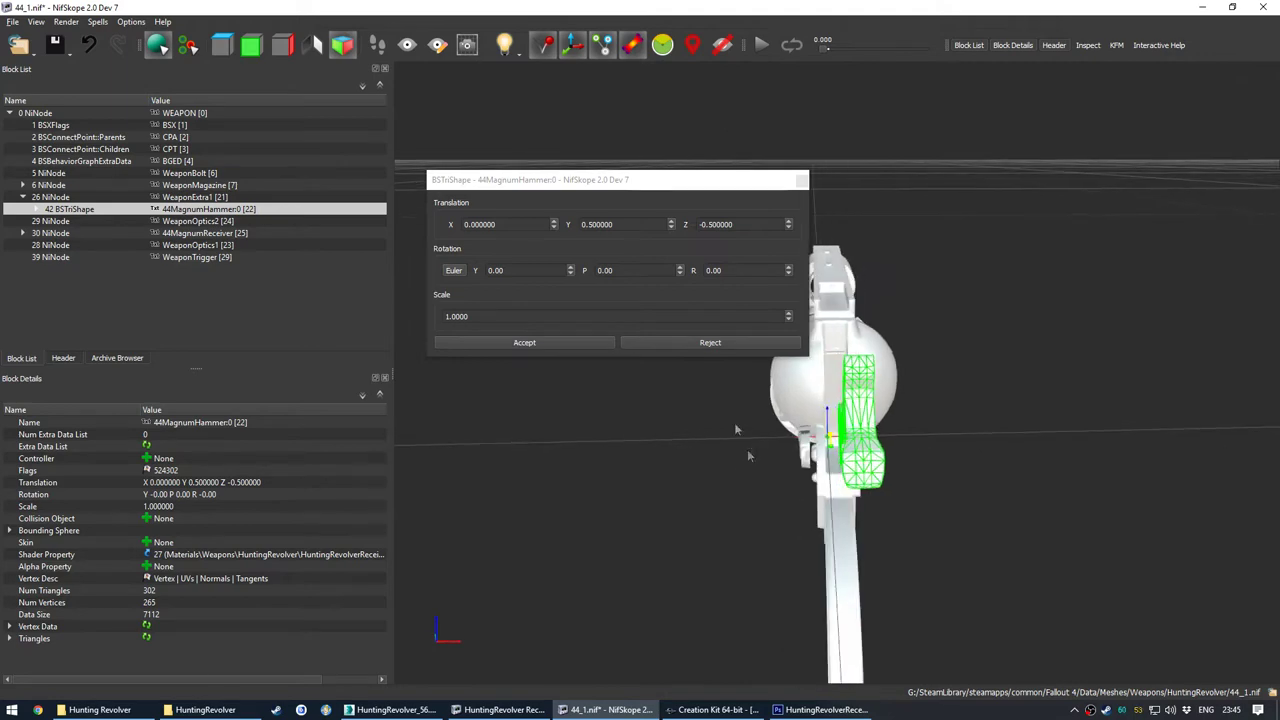
pyautogui.click(708, 343)
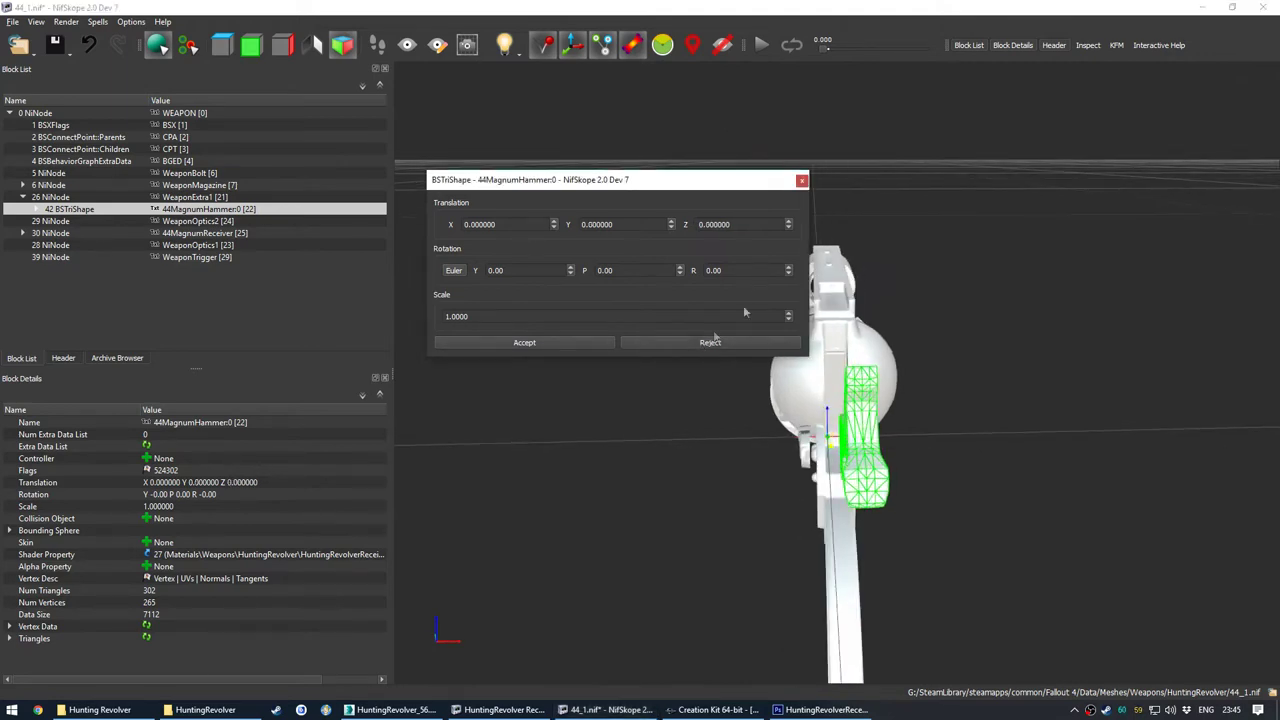
pyautogui.click(801, 181)
# Step: Switch to 3ds Max and move only the pivot of hammer_lo001 to X 0 cm
pyautogui.click(398, 709)
pyautogui.keyDown('alt'); pyautogui.moveTo(604, 460); pyautogui.dragTo(530, 330, button='middle'); pyautogui.keyUp('alt')
pyautogui.click(530, 330)
pyautogui.scroll(6, 556, 384)
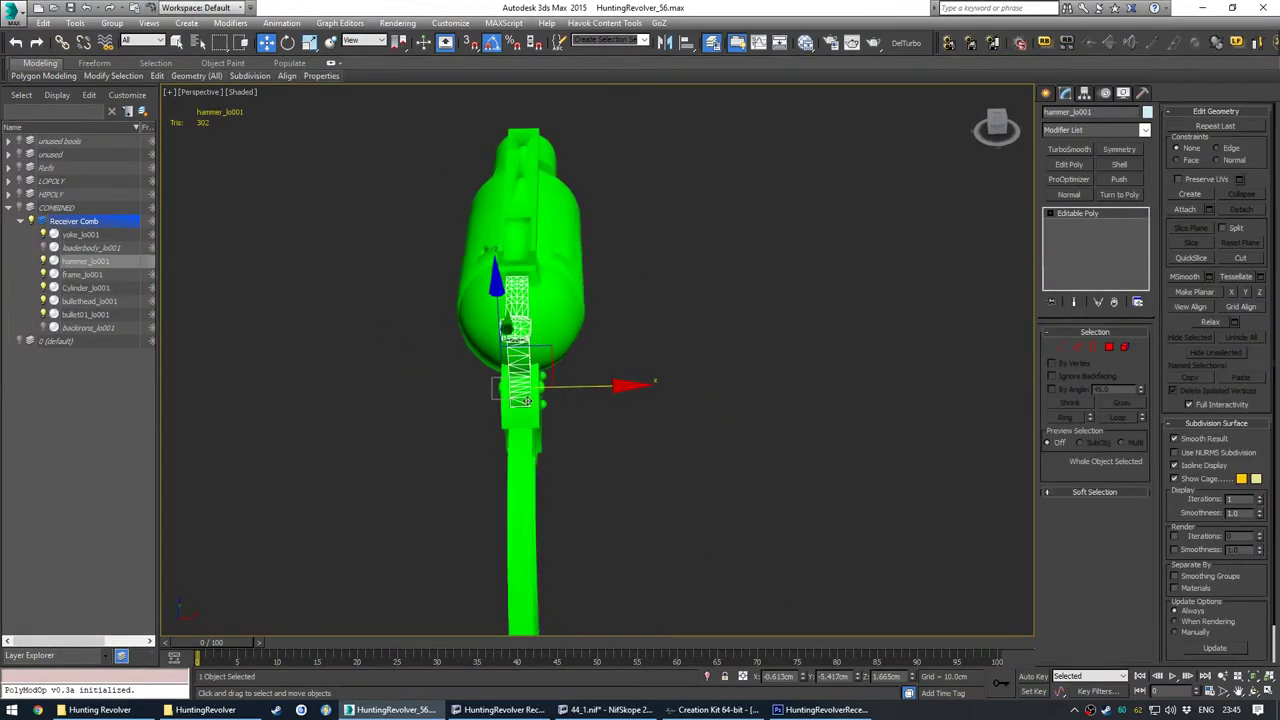
pyautogui.keyDown('alt'); pyautogui.moveTo(555, 384); pyautogui.dragTo(507, 404, button='middle'); pyautogui.keyUp('alt')
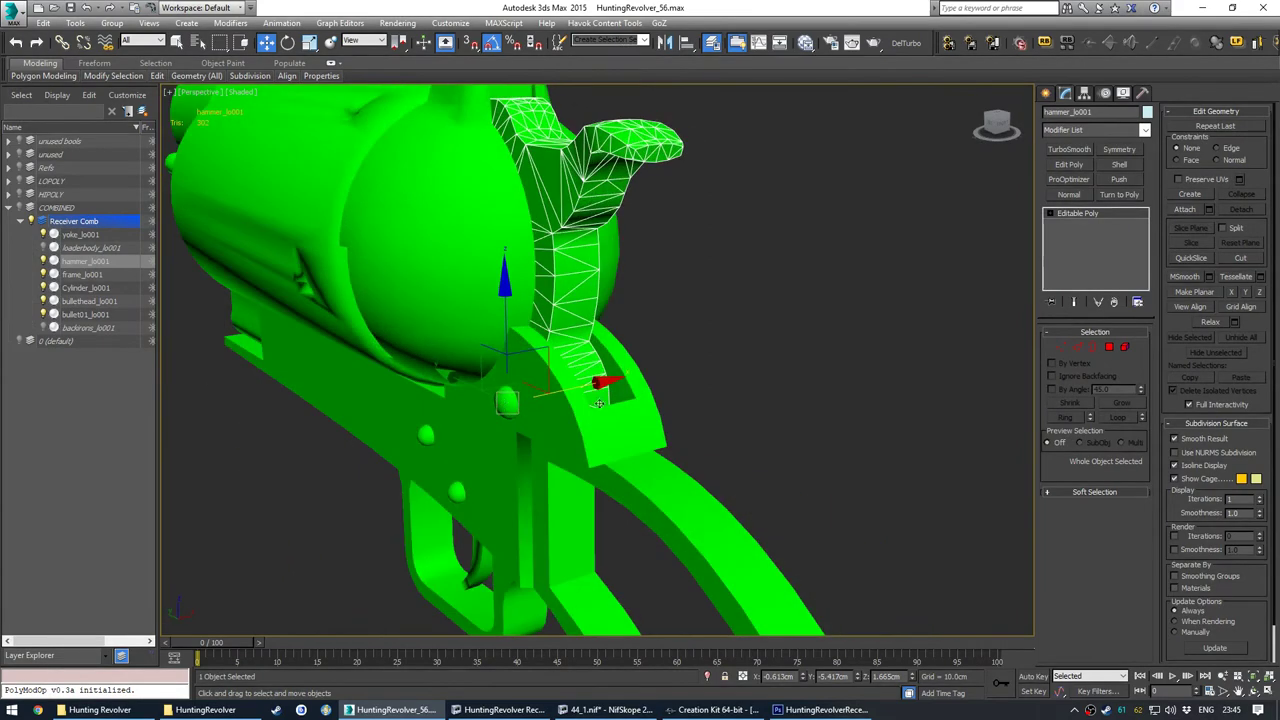
pyautogui.keyDown('alt'); pyautogui.moveTo(598, 403); pyautogui.dragTo(791, 268, button='middle'); pyautogui.keyUp('alt')
pyautogui.click(1085, 93)
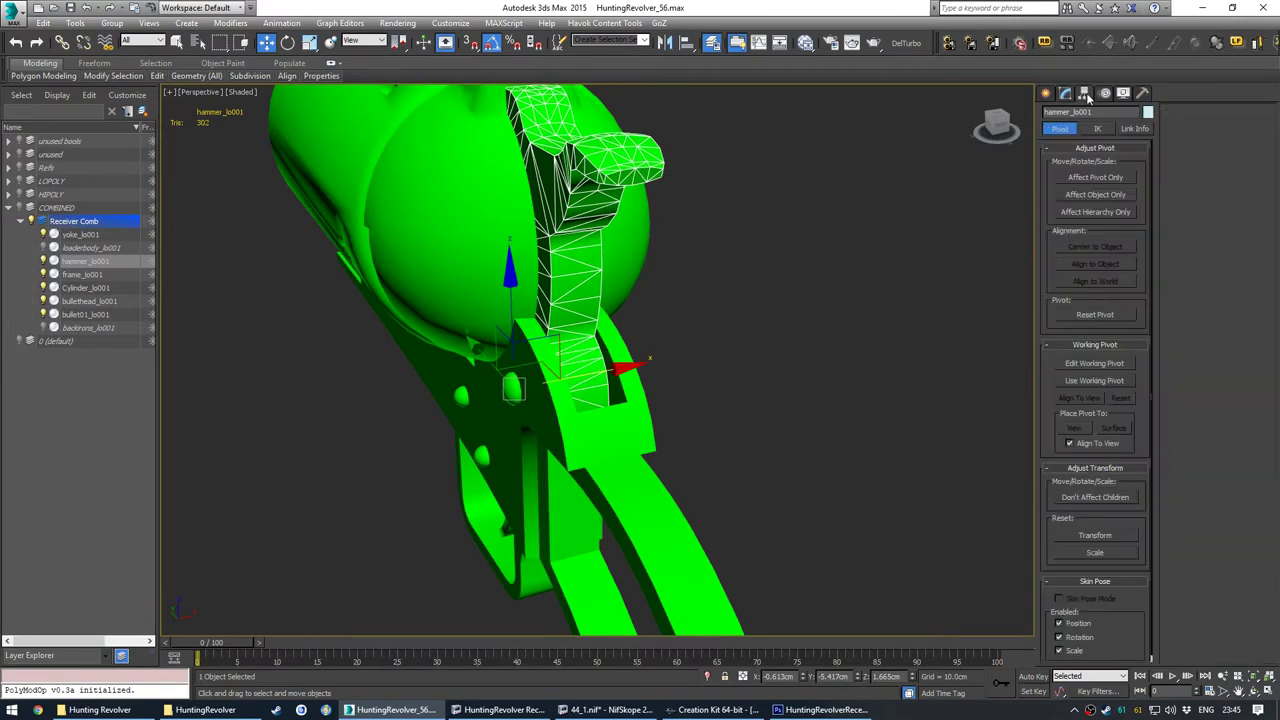
pyautogui.click(1080, 178)
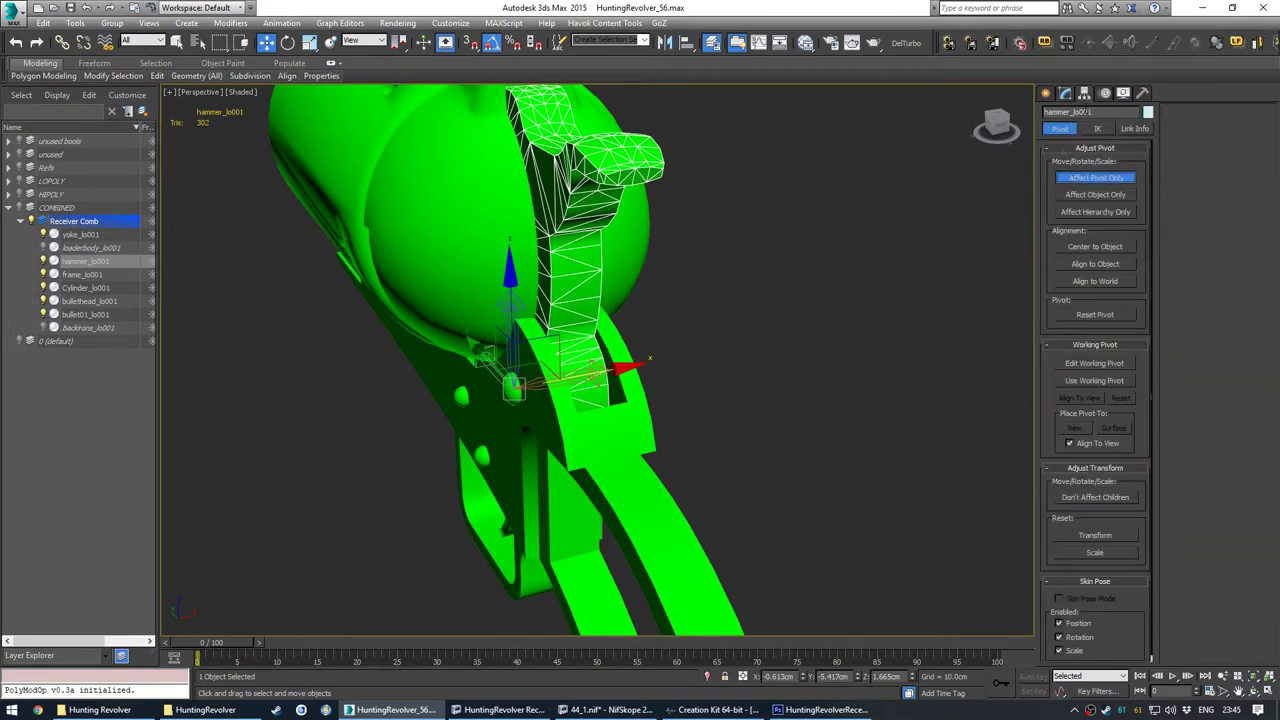
pyautogui.rightClick(801, 677)
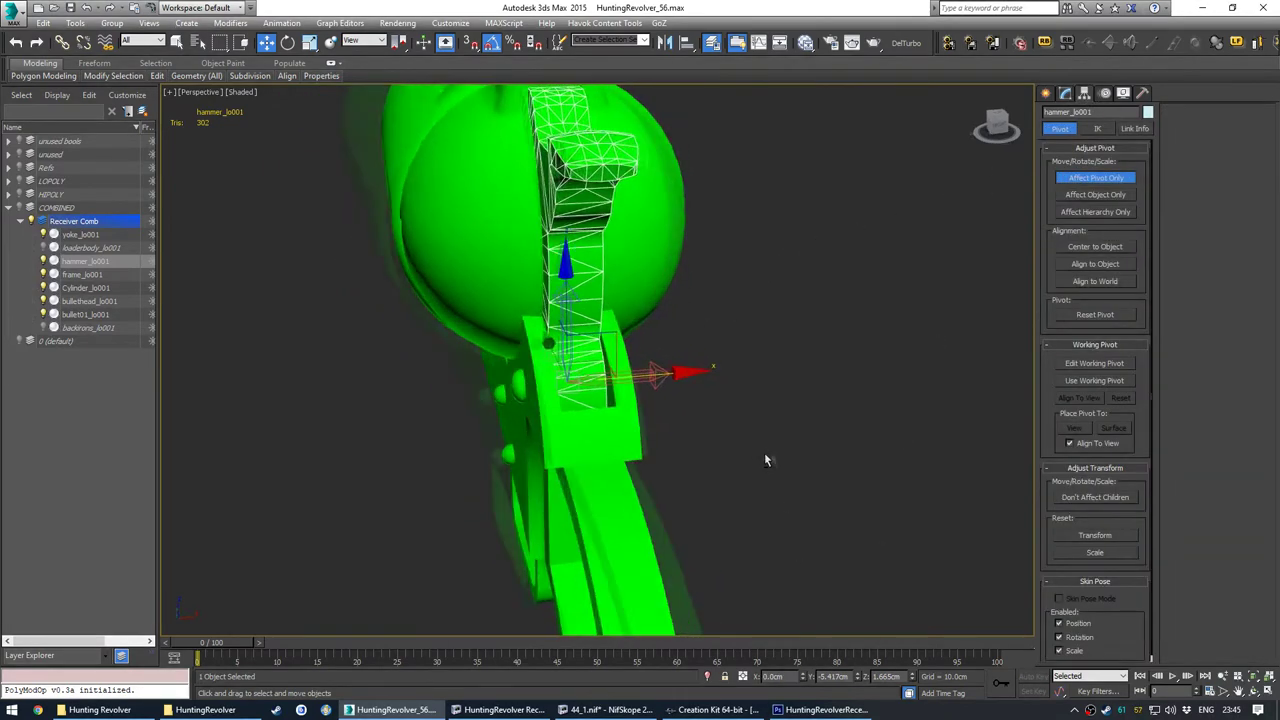
pyautogui.click(1066, 94)
pyautogui.click(849, 298)
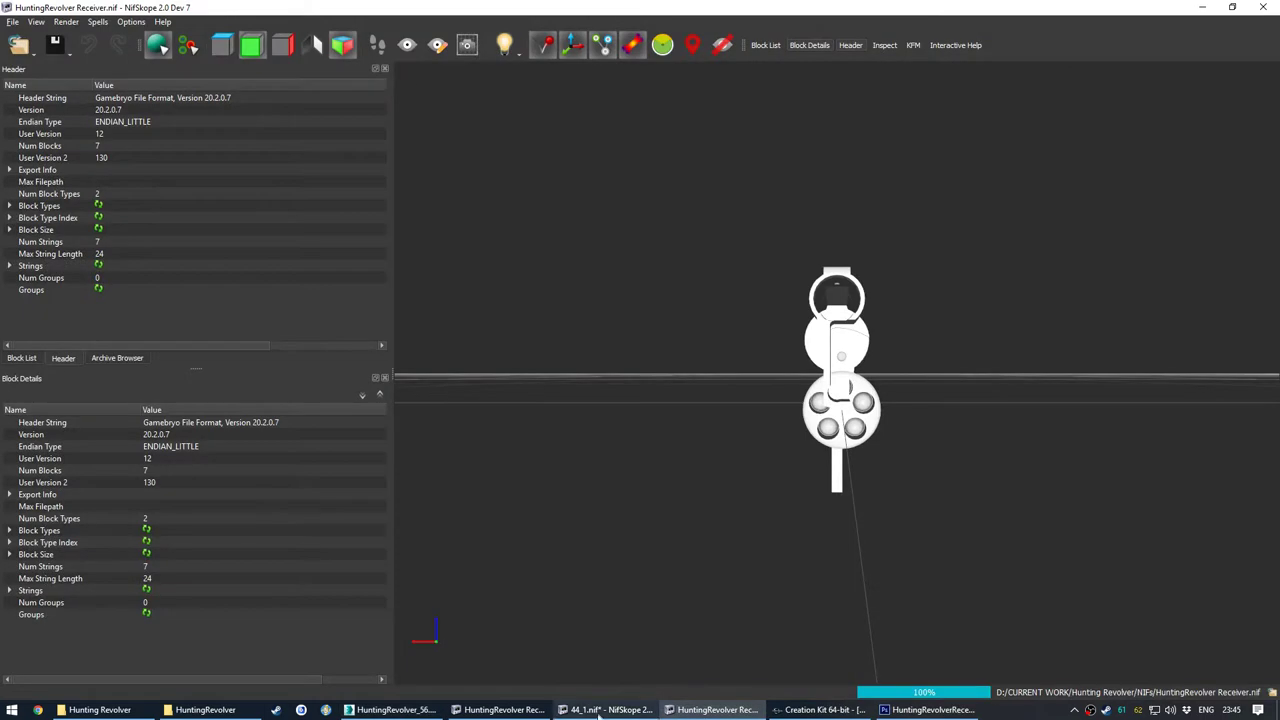
# Step: Copy the hammer mesh block from HuntingRevolver Receiver.nif in NifSkope
pyautogui.moveTo(822, 508); pyautogui.dragTo(668, 548)
pyautogui.scroll(4, 760, 530)
pyautogui.moveTo(920, 518); pyautogui.dragTo(864, 492)
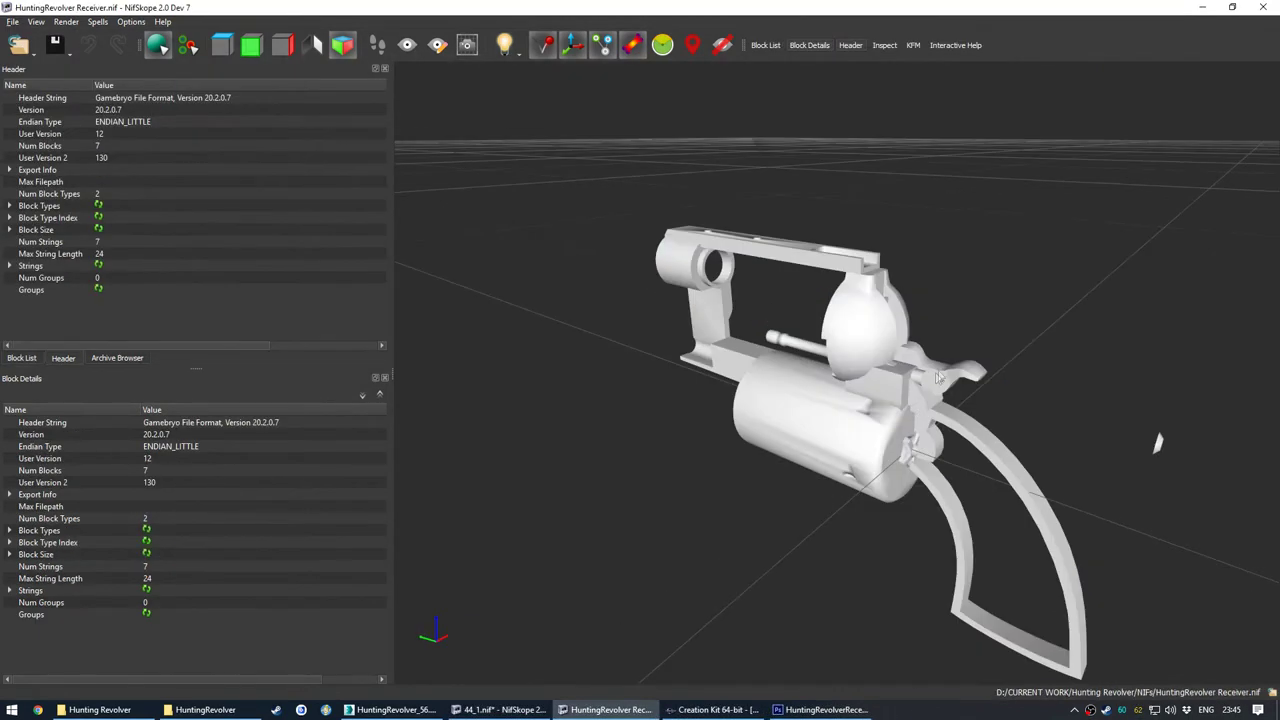
pyautogui.rightClick(941, 372)
pyautogui.moveTo(990, 373)
pyautogui.click(1085, 403)
# Step: Remove the current hammer BSTriShape from WeaponExtra1 in 44_1.nif
pyautogui.click(508, 709)
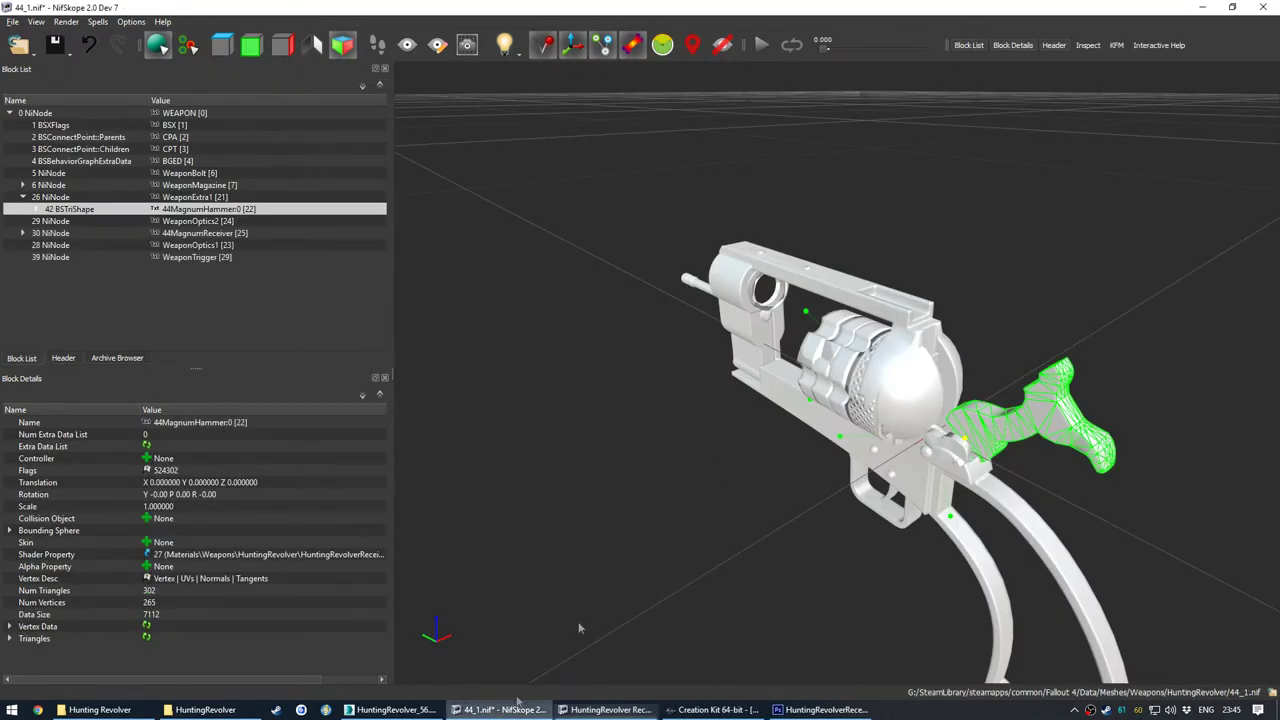
pyautogui.rightClick(1018, 416)
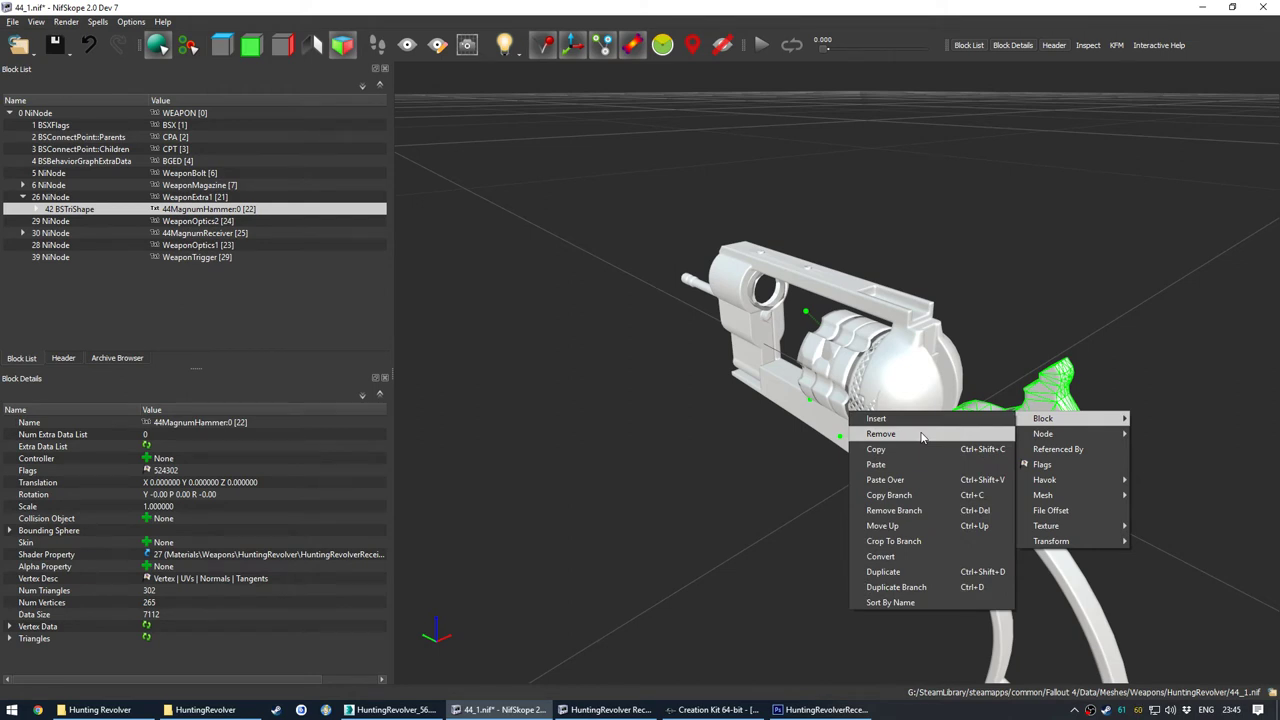
pyautogui.click(881, 434)
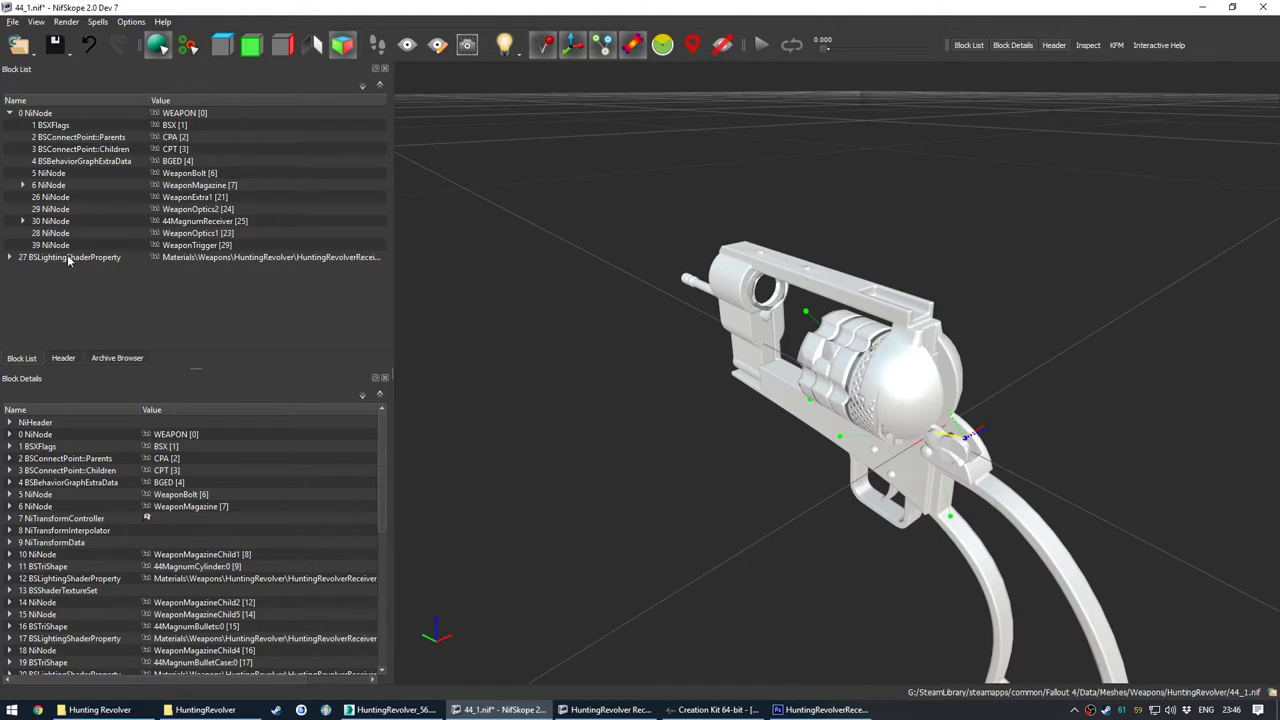
# Step: Paste the copied hammer mesh block into the WeaponExtra1 node
pyautogui.click(184, 200)
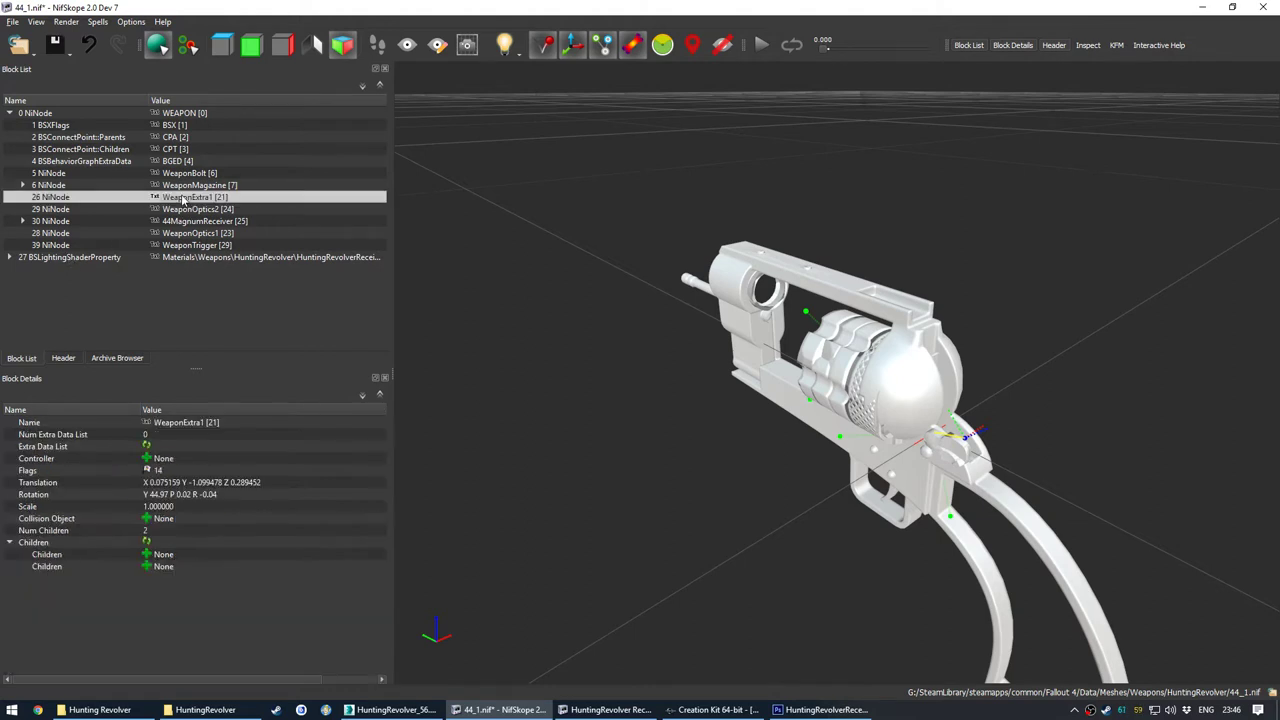
pyautogui.rightClick(184, 200)
pyautogui.moveTo(250, 189)
pyautogui.click(334, 240)
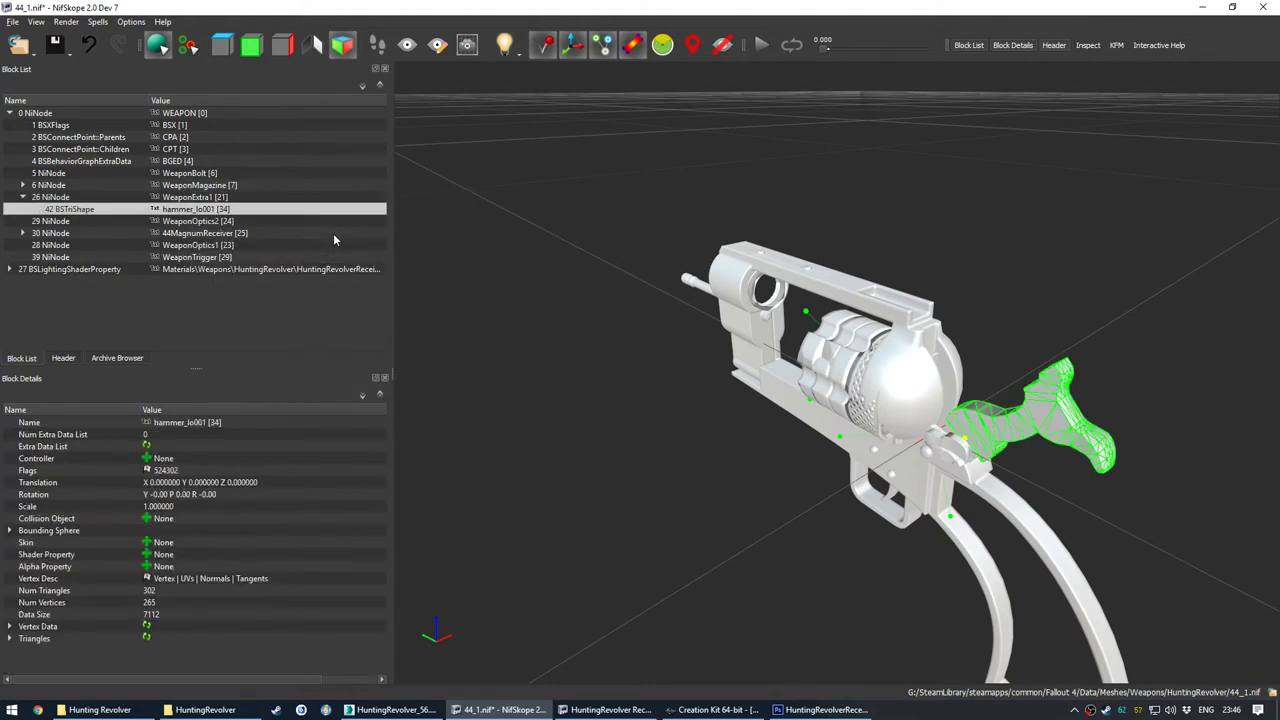
# Step: Set the pasted hammer shape's Shader Property to block 27 and expand the shape to its shader
pyautogui.doubleClick(169, 555)
pyautogui.press('Return')
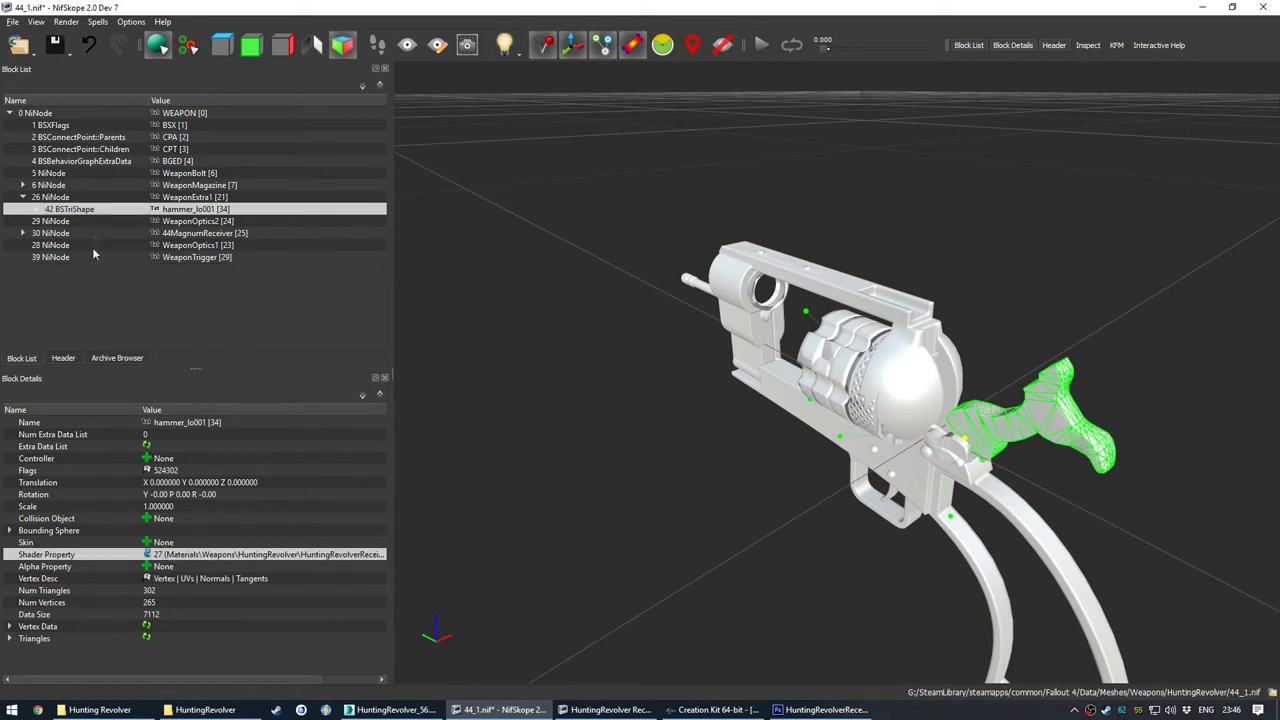
pyautogui.click(37, 210)
pyautogui.click(85, 221)
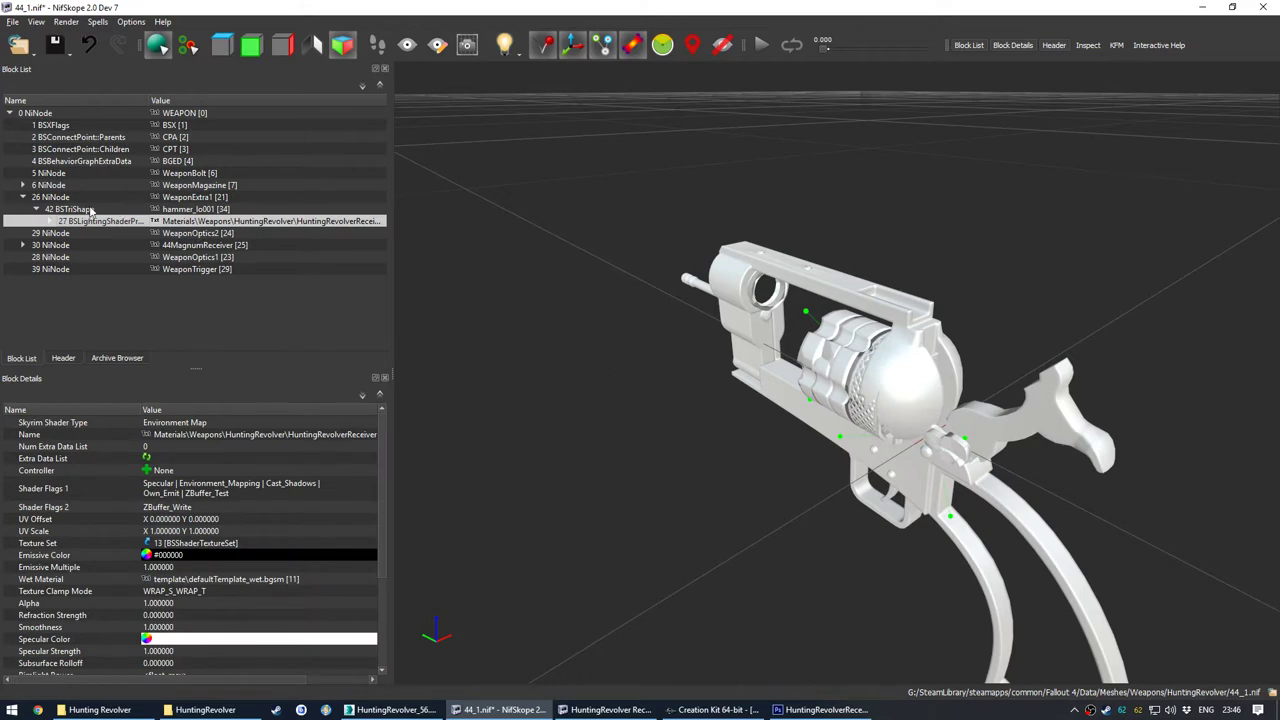
# Step: Edit the transform of hammer_lo001, setting its Z translation to -0.5
pyautogui.click(90, 210)
pyautogui.moveTo(520, 450); pyautogui.dragTo(635, 447)
pyautogui.rightClick(883, 430)
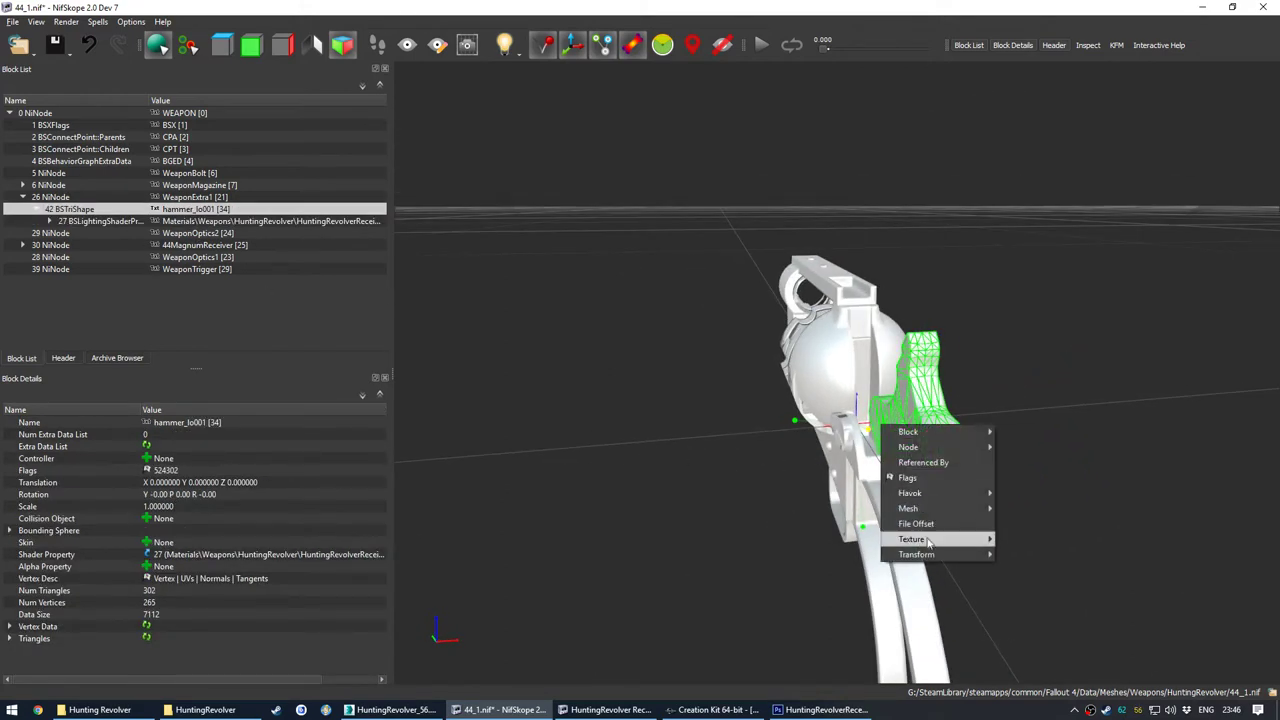
pyautogui.moveTo(943, 553)
pyautogui.click(1010, 599)
pyautogui.moveTo(735, 557); pyautogui.dragTo(790, 506)
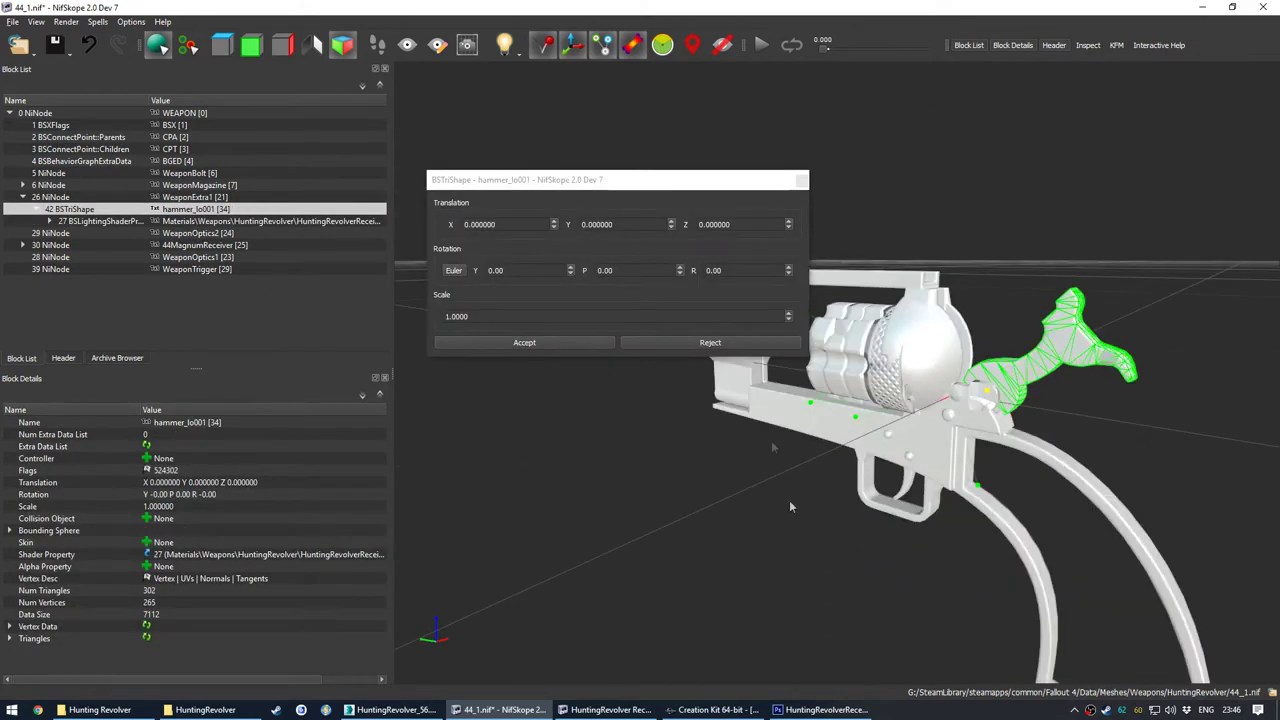
pyautogui.click(612, 227)
pyautogui.scroll(-1, 613, 228)
pyautogui.scroll(1, 612, 230)
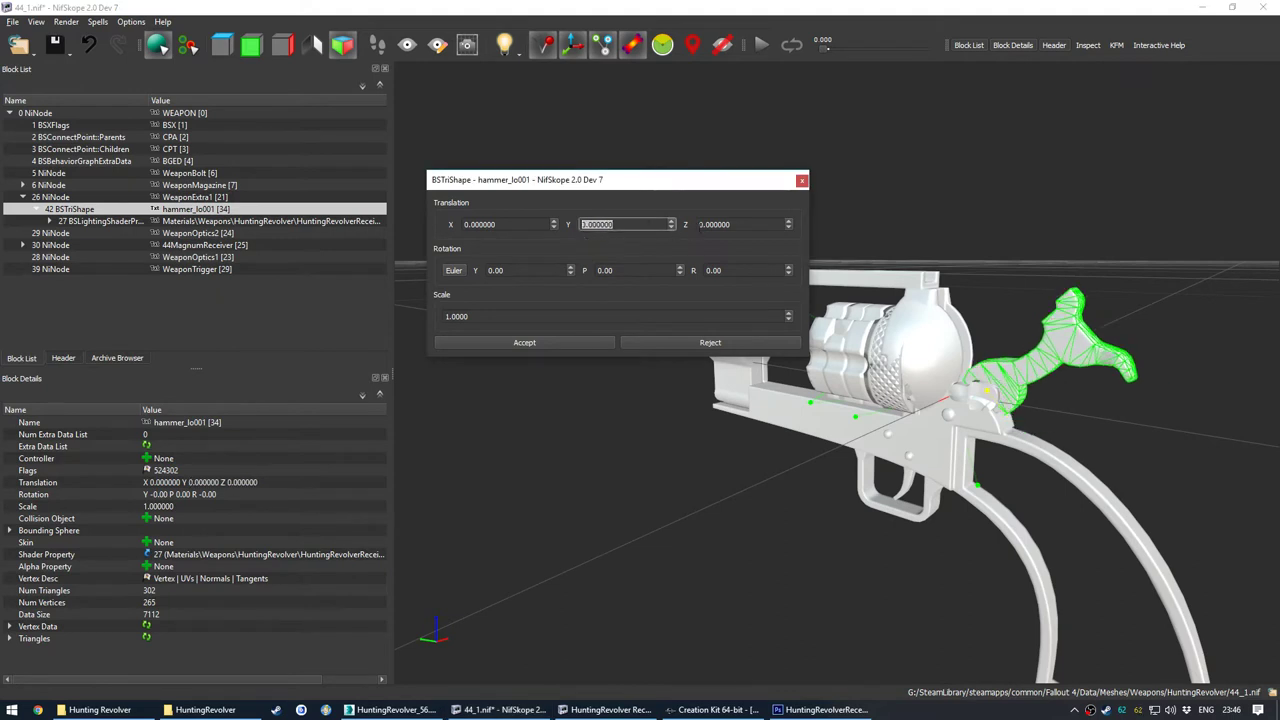
pyautogui.moveTo(734, 227); pyautogui.dragTo(705, 237)
pyautogui.write('5')
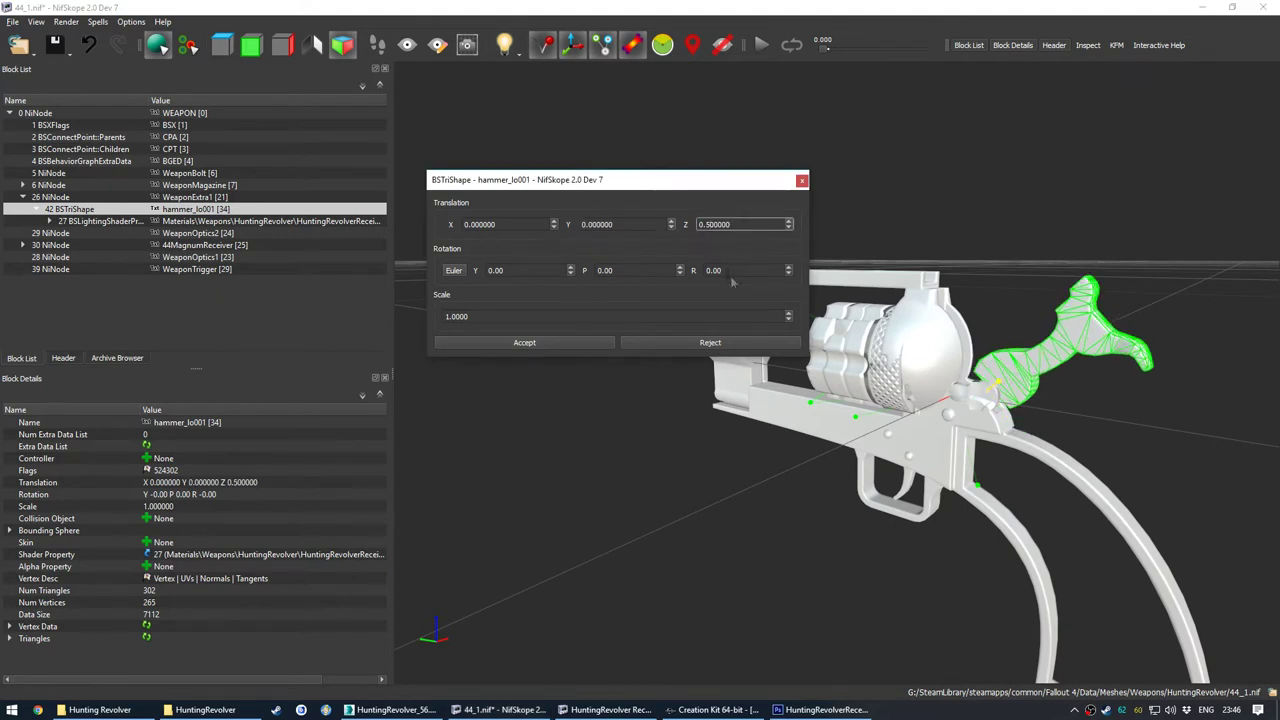
pyautogui.press('Home')
pyautogui.write('-')
# Step: Try a Y translation of -1 on the hammer and return it to 0
pyautogui.click(619, 229)
pyautogui.press('Down')
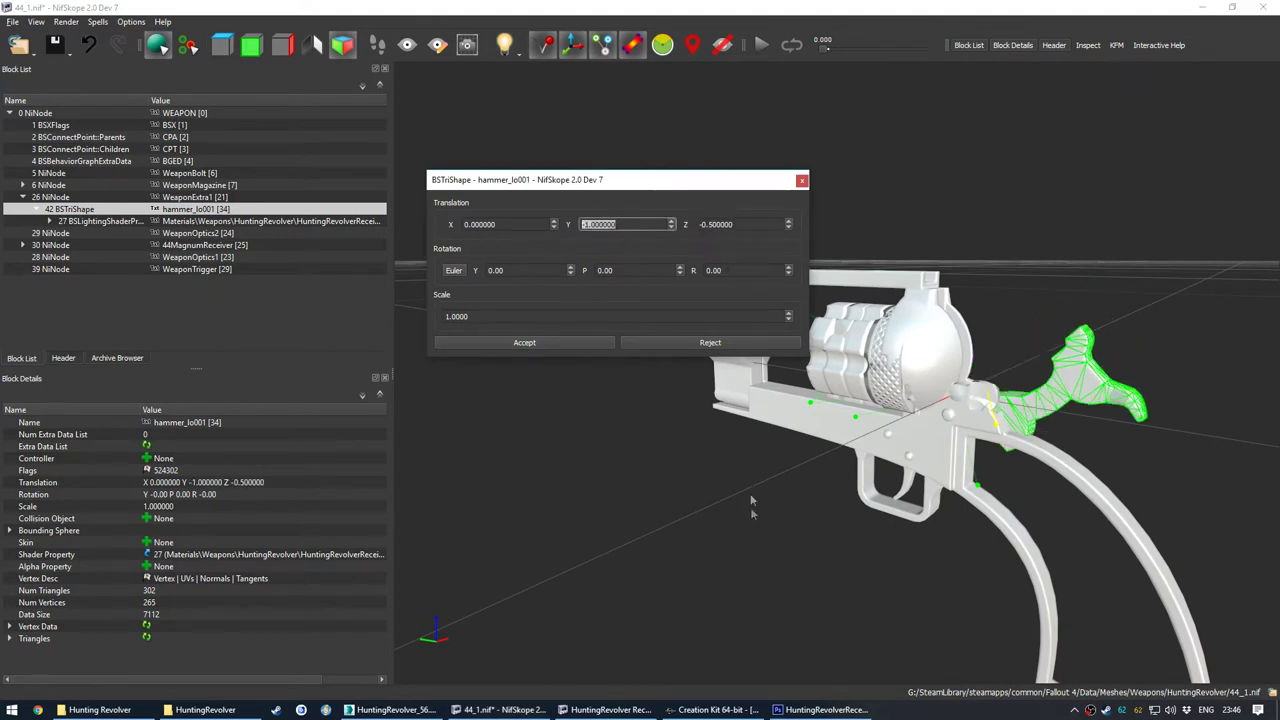
pyautogui.moveTo(753, 511); pyautogui.dragTo(657, 310)
pyautogui.scroll(1, 639, 224)
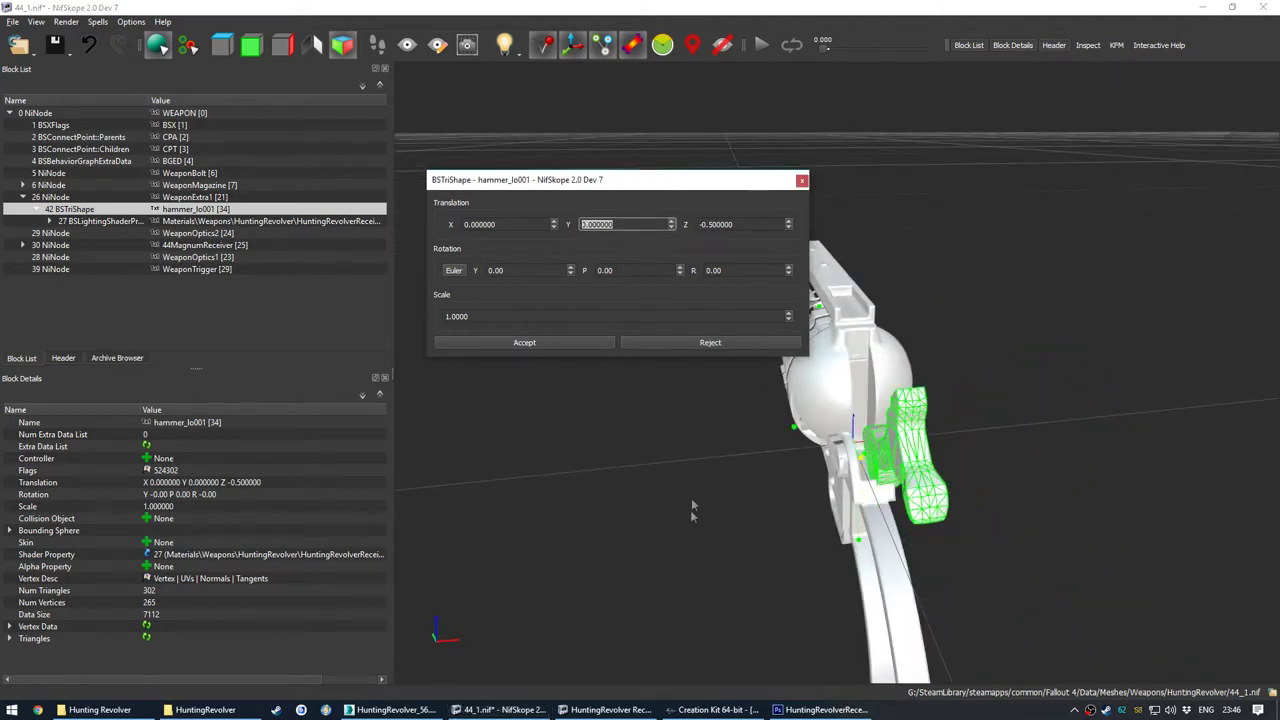
# Step: Try X translations for the hammer, ending at -0.42, and accept the transform
pyautogui.moveTo(691, 498); pyautogui.dragTo(674, 560)
pyautogui.moveTo(496, 225); pyautogui.dragTo(481, 238)
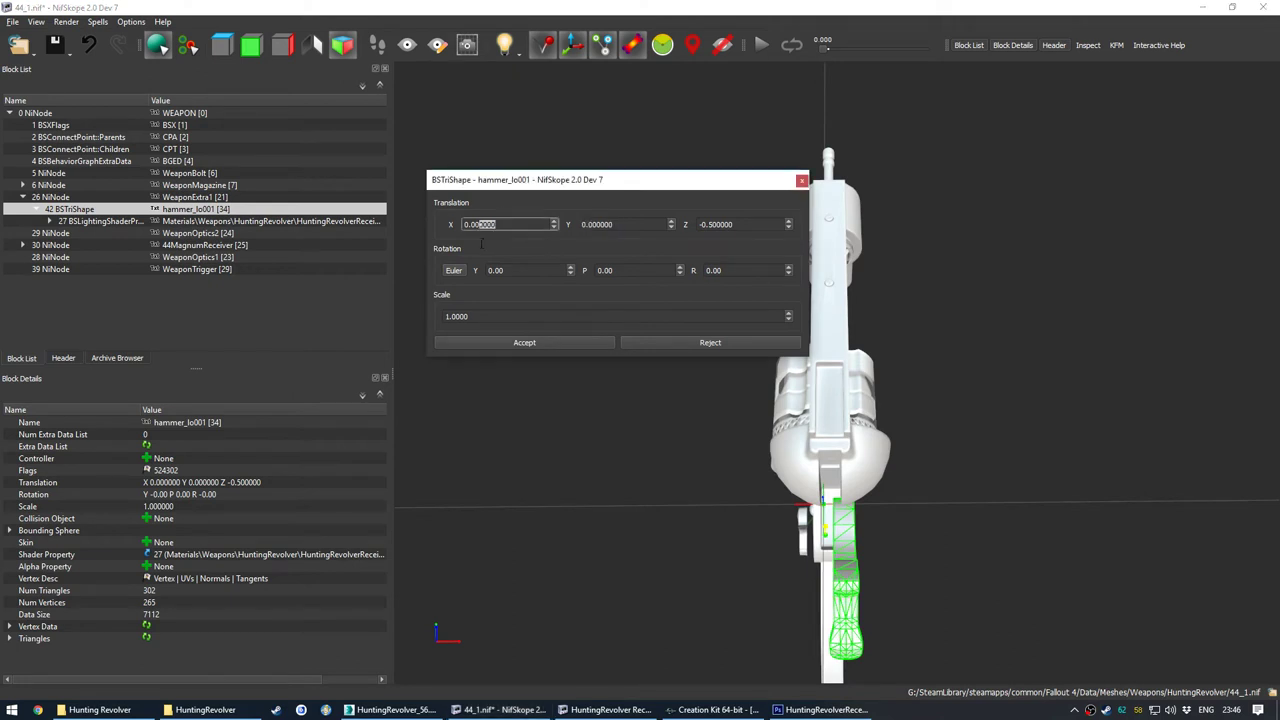
pyautogui.write('5')
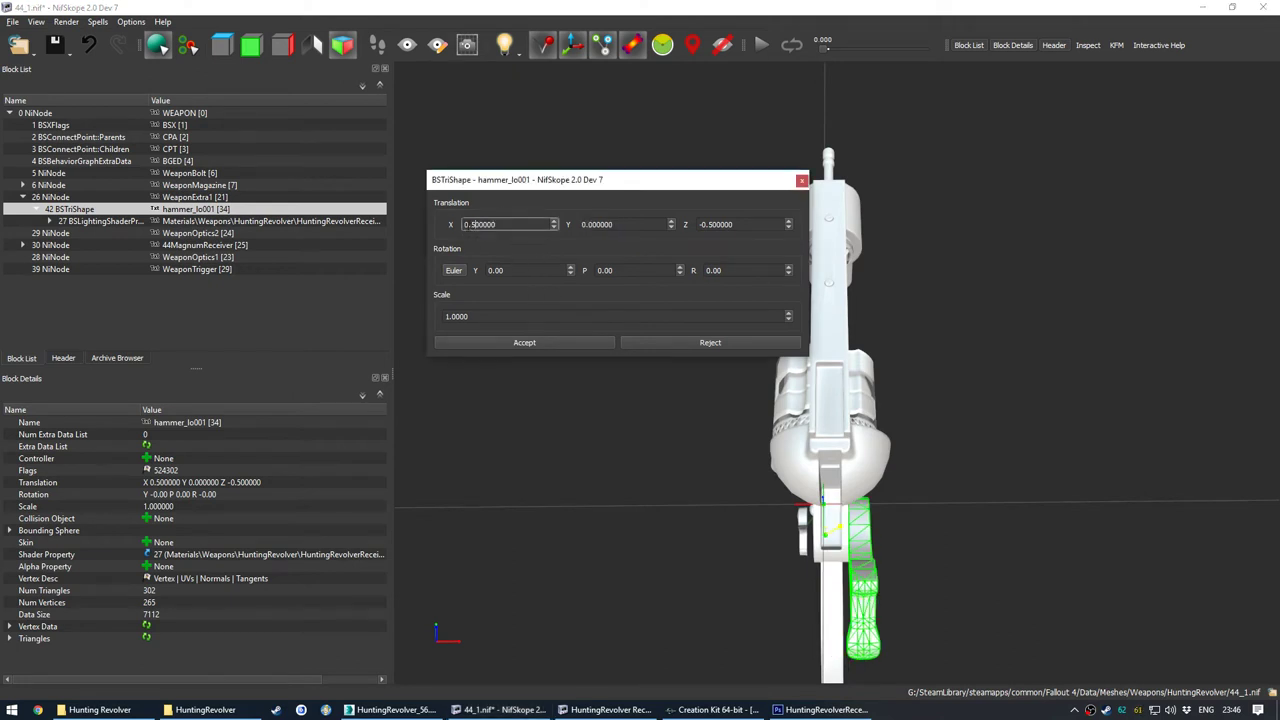
pyautogui.write('-')
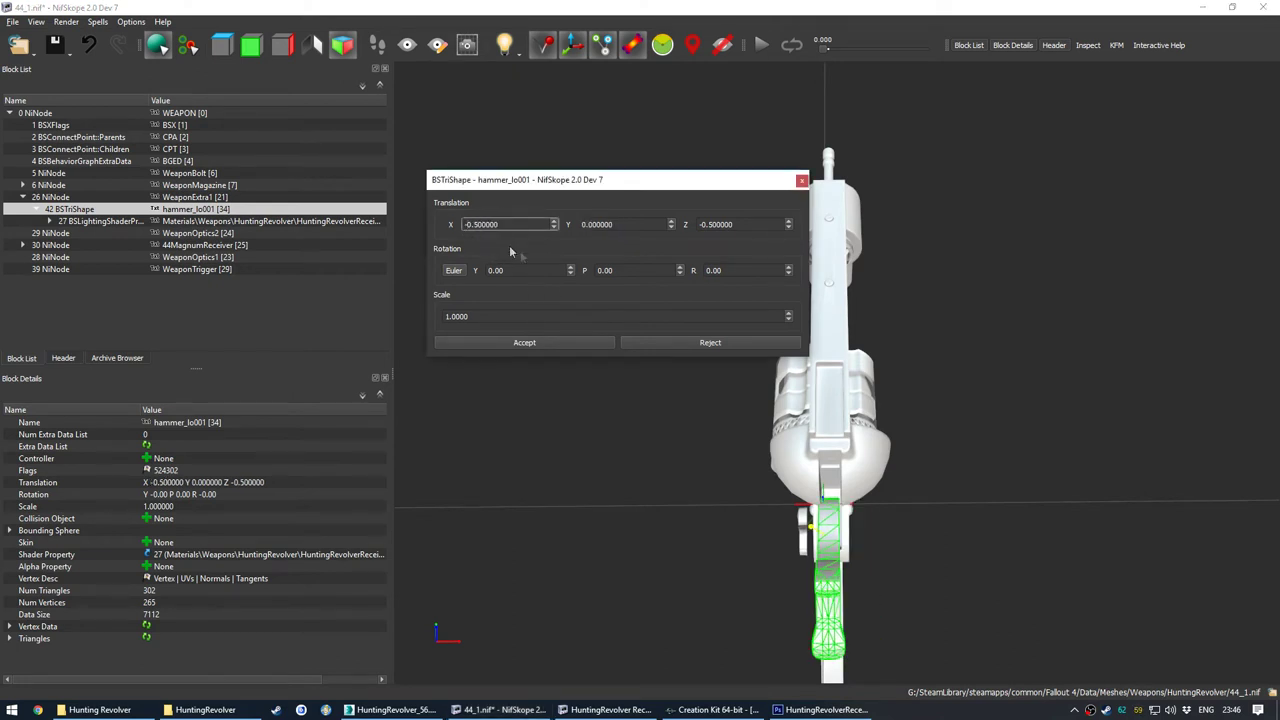
pyautogui.write('5')
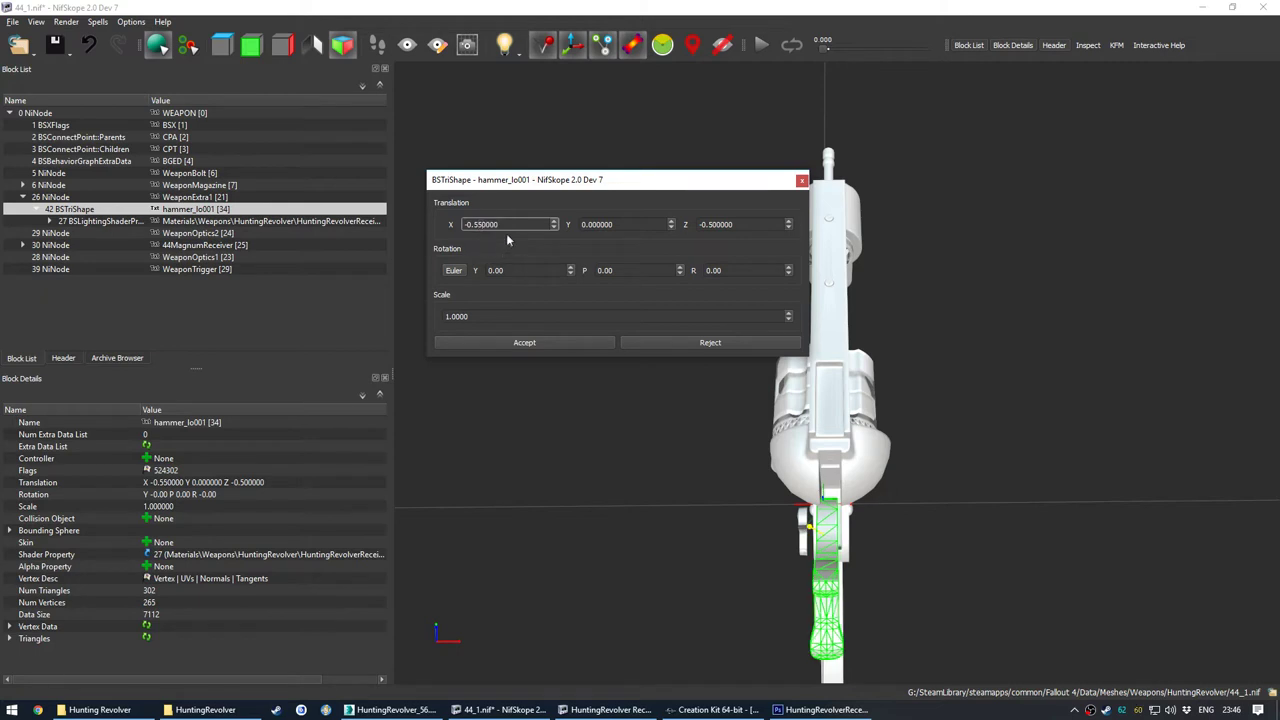
pyautogui.write('7')
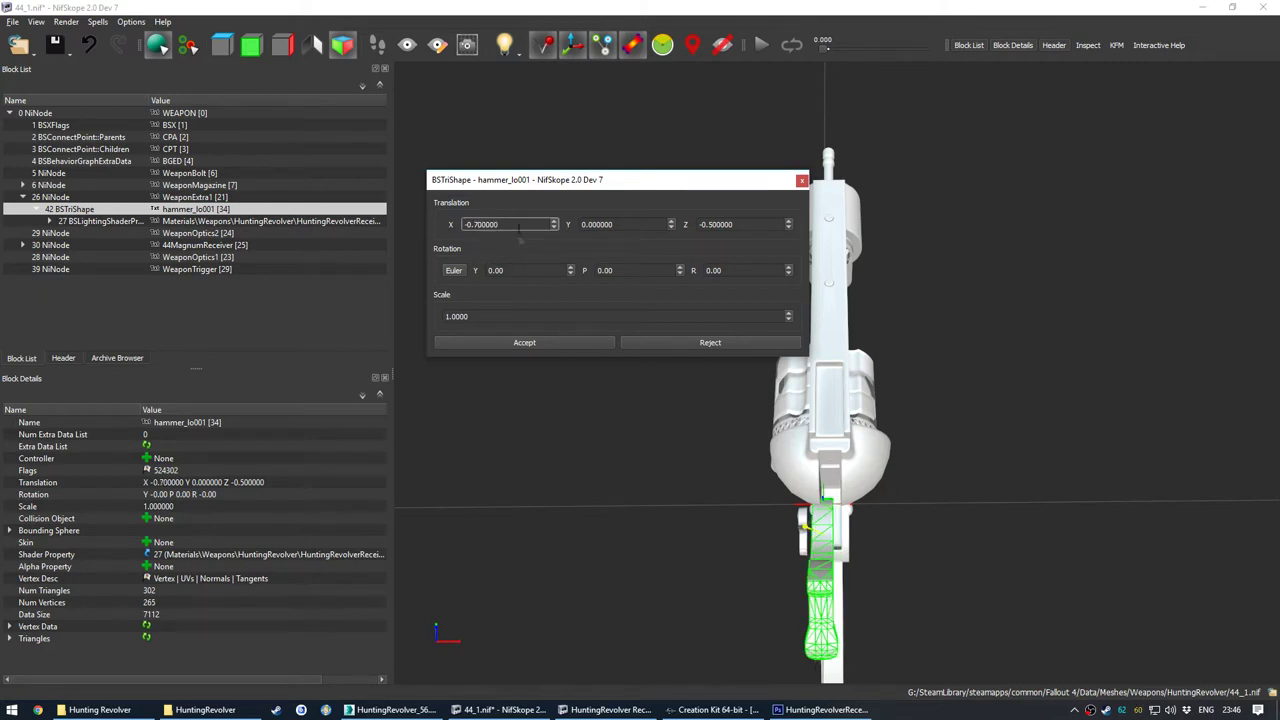
pyautogui.write('4')
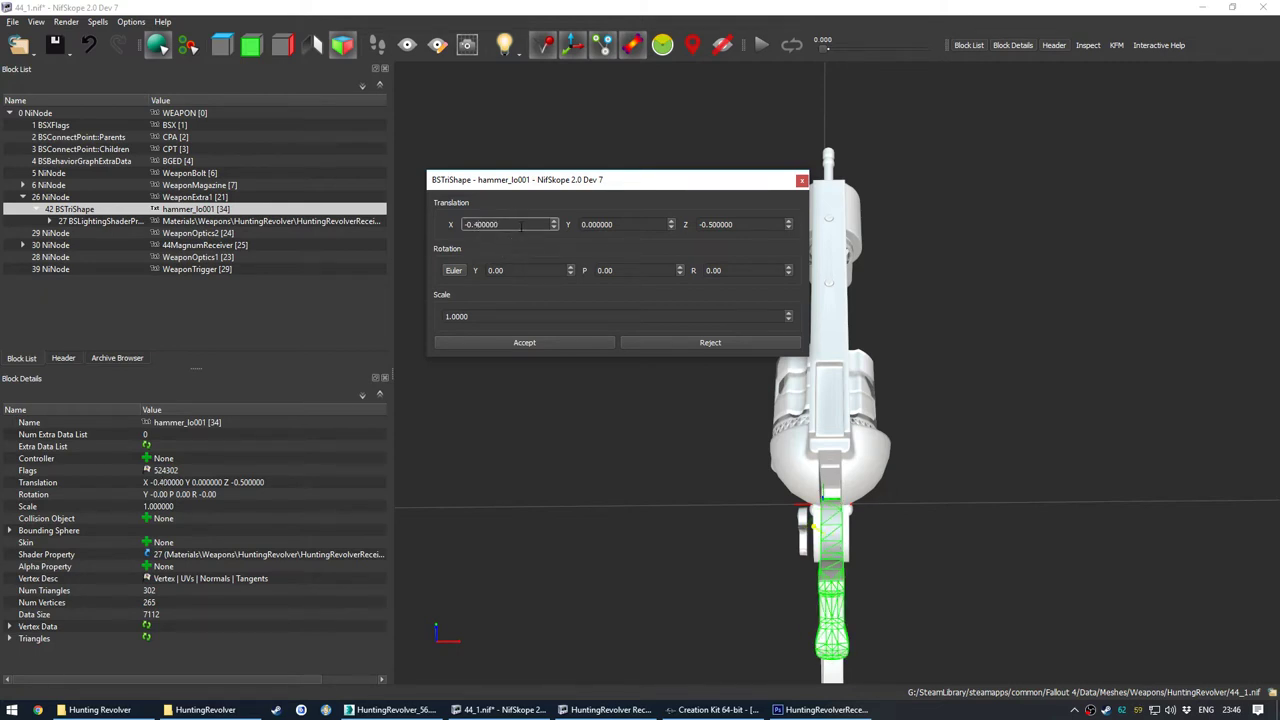
pyautogui.write('2')
pyautogui.moveTo(601, 545); pyautogui.dragTo(605, 477)
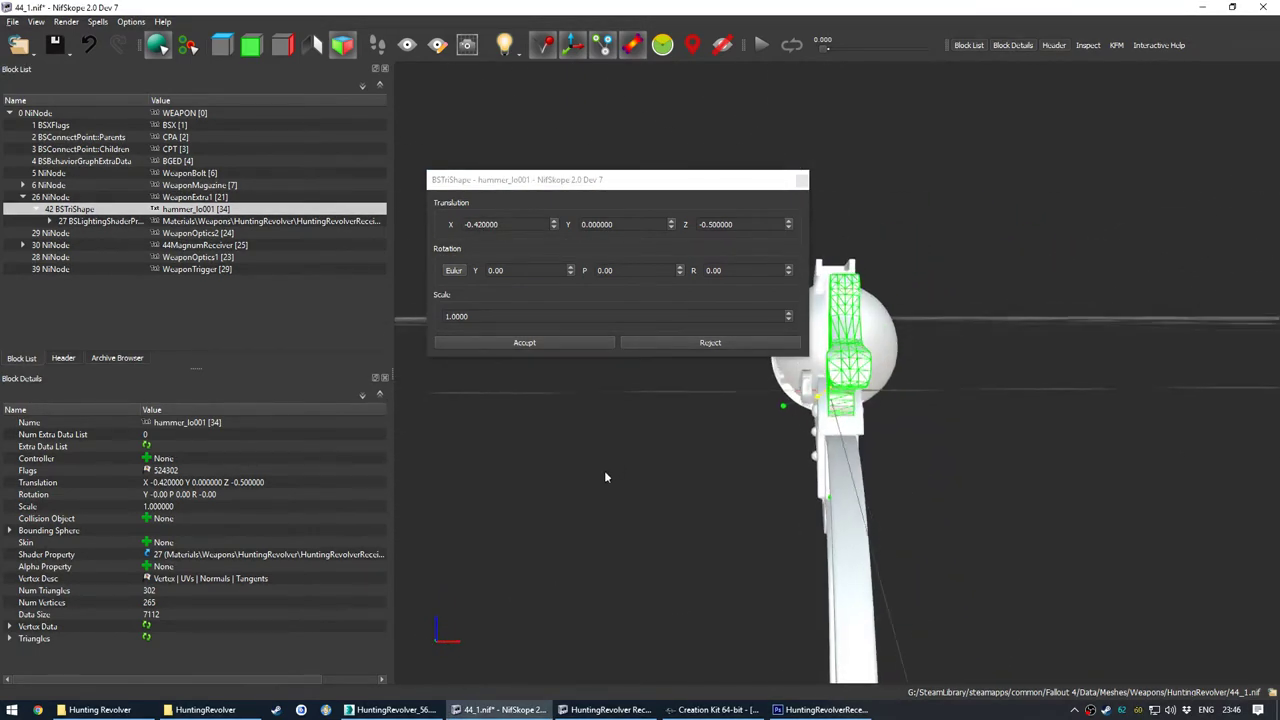
pyautogui.click(524, 342)
# Step: Check the hammer in the receiver NIF, then switch to 3ds Max and inspect hammer_lo001 against the frame
pyautogui.click(606, 709)
pyautogui.moveTo(695, 470); pyautogui.dragTo(692, 470)
pyautogui.click(804, 452)
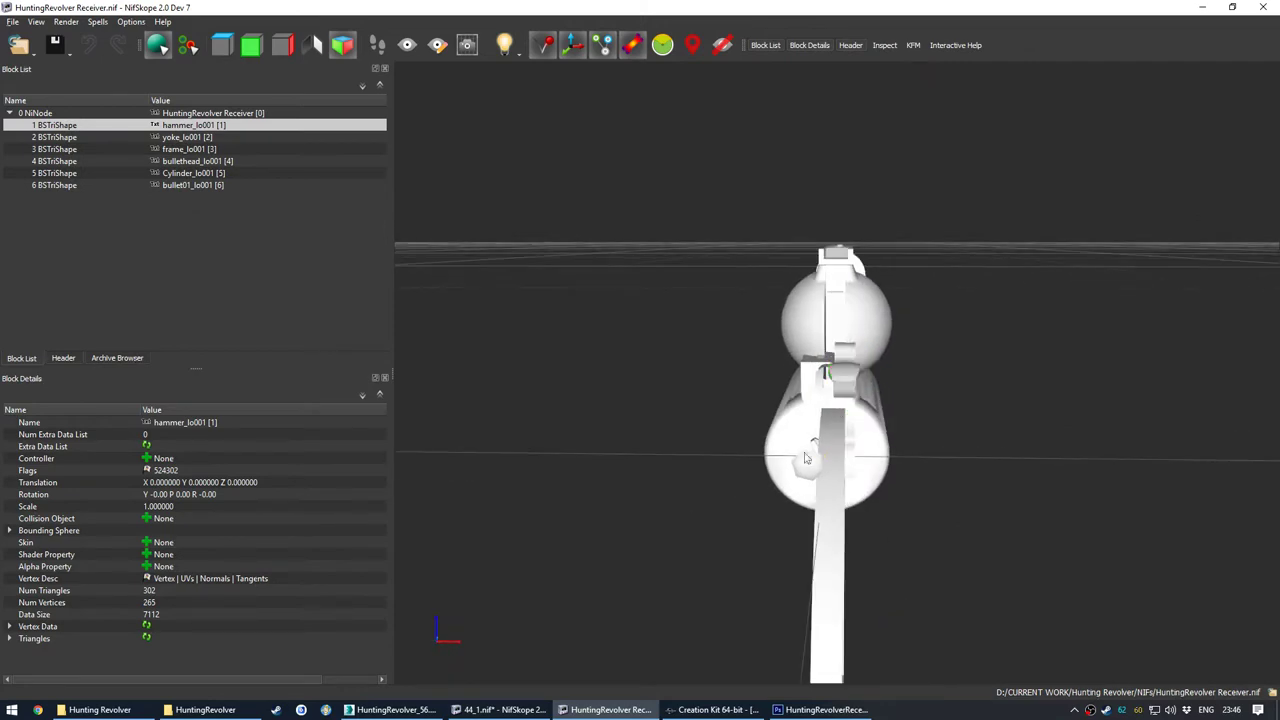
pyautogui.click(718, 709)
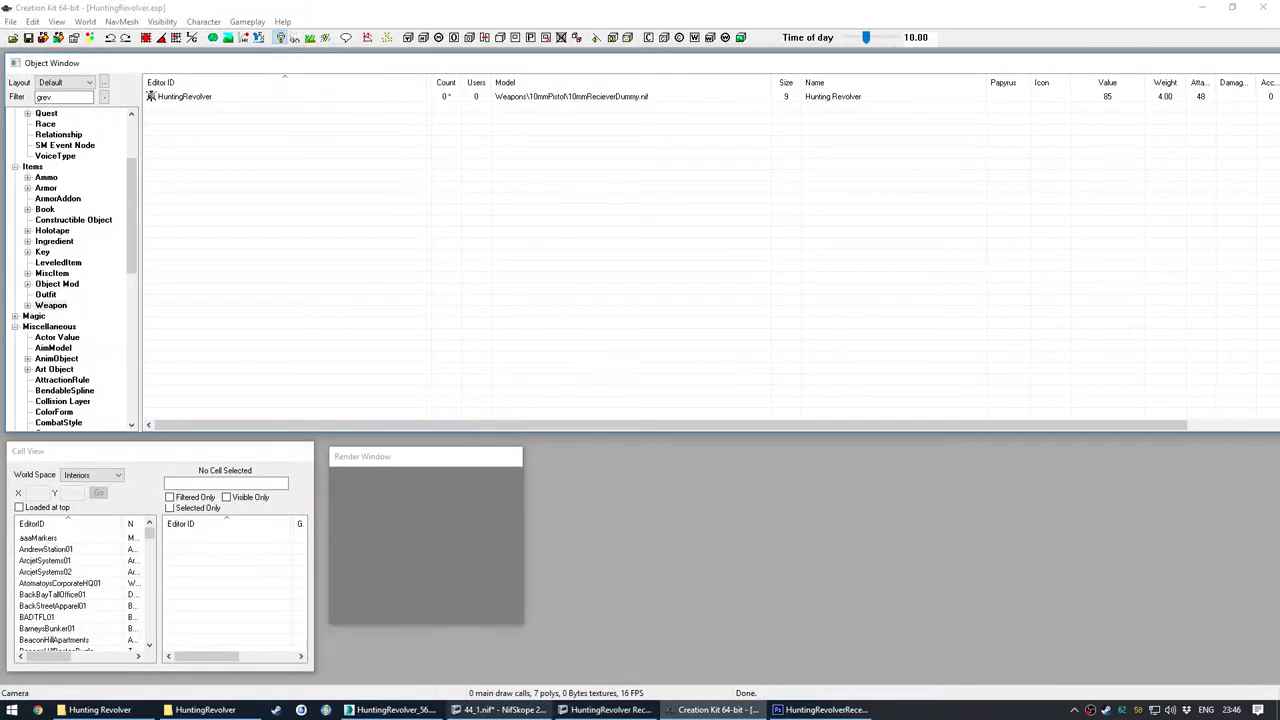
pyautogui.click(395, 709)
pyautogui.click(727, 265)
pyautogui.scroll(5, 727, 270)
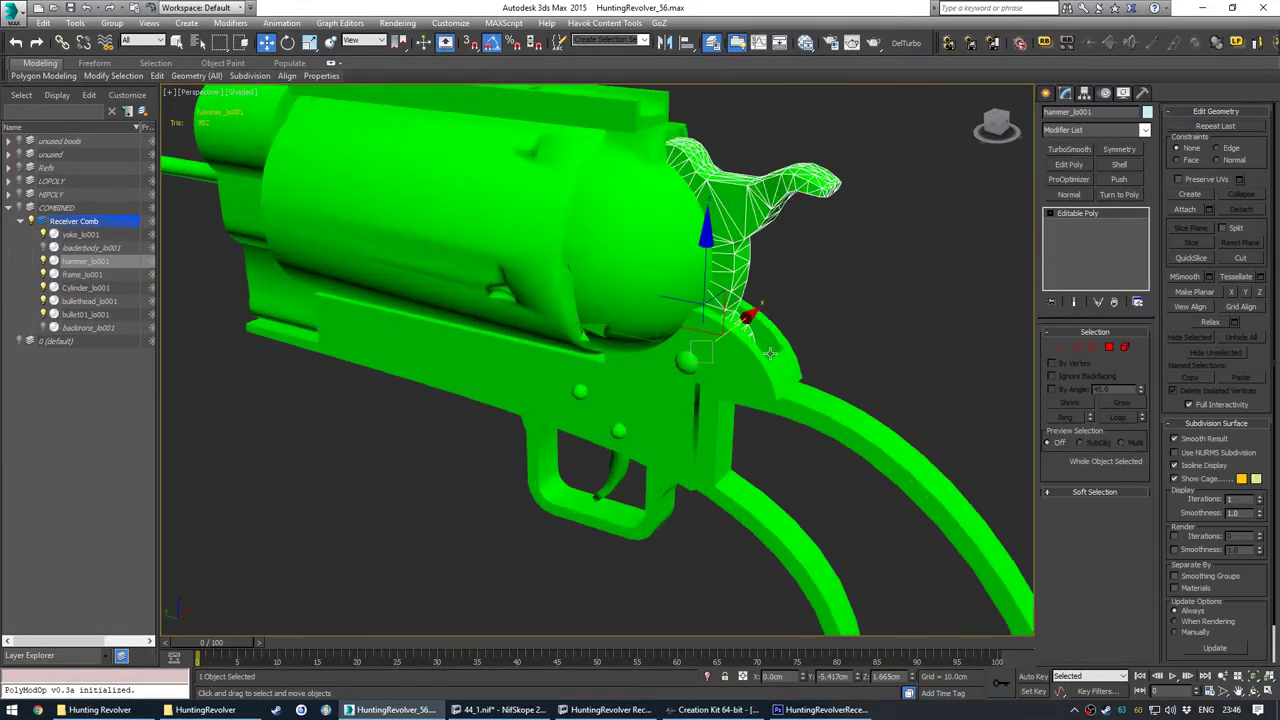
pyautogui.keyDown('alt'); pyautogui.moveTo(752, 335); pyautogui.dragTo(722, 335, button='middle'); pyautogui.keyUp('alt')
pyautogui.click(717, 358)
pyautogui.scroll(-2, 717, 358)
# Step: Select all objects in the Receiver Comb layer and export them over HuntingRevolver Receiver.nif
pyautogui.doubleClick(75, 221)
pyautogui.click(13, 13)
pyautogui.click(215, 95)
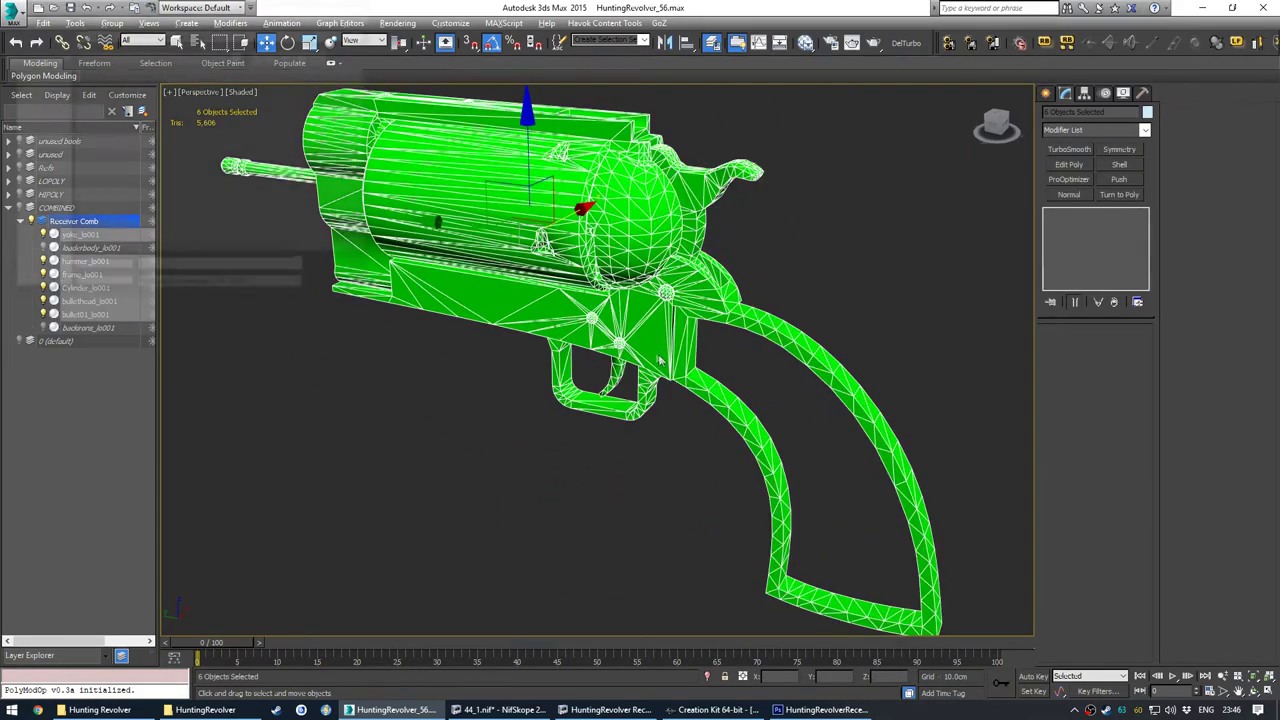
pyautogui.doubleClick(457, 146)
pyautogui.press('y')
pyautogui.click(546, 518)
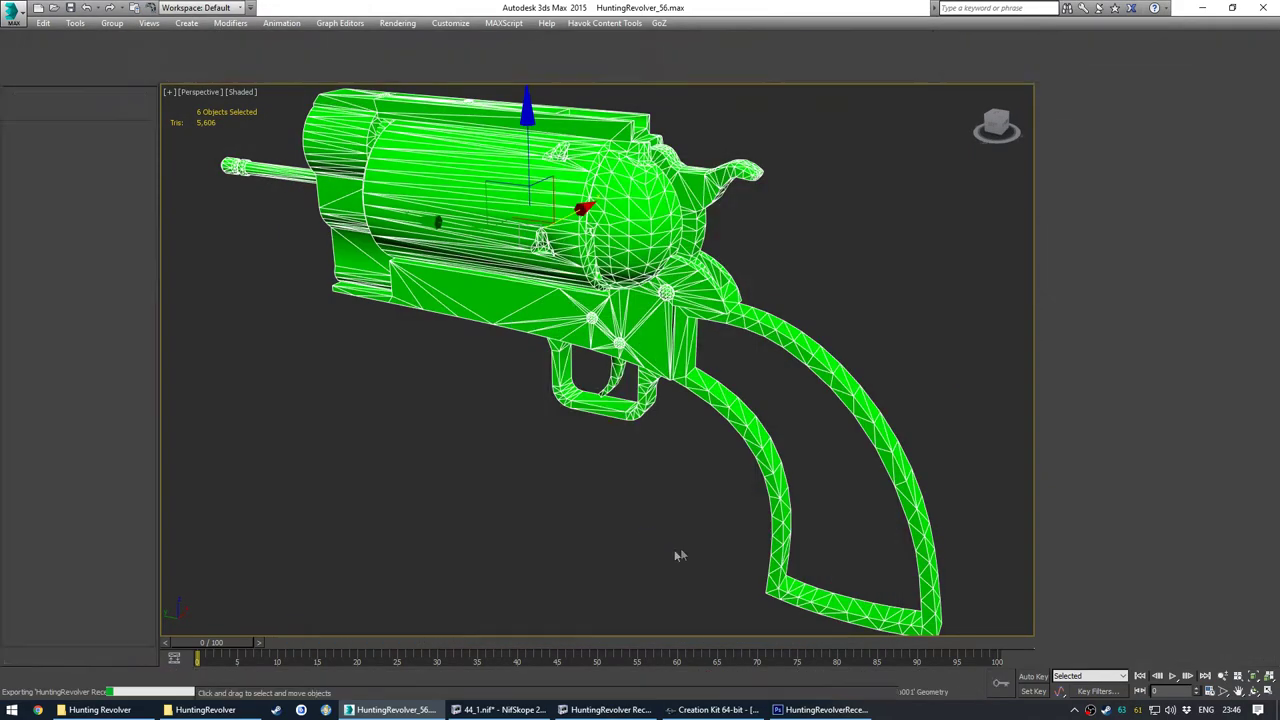
# Step: Switch to NifSkope with the re-exported HuntingRevolver Receiver.nif and copy its hammer_lo001 block
pyautogui.click(716, 709)
pyautogui.moveTo(735, 520); pyautogui.dragTo(525, 537)
pyautogui.scroll(6, 815, 400)
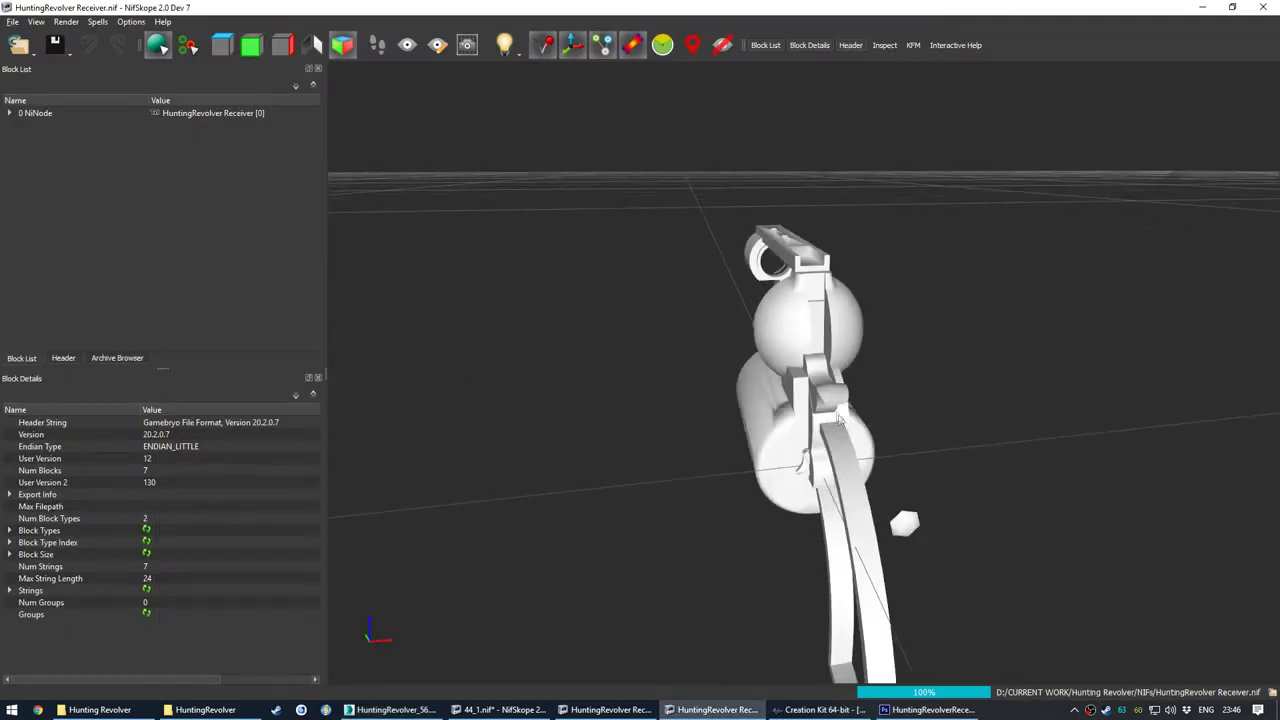
pyautogui.click(830, 389)
pyautogui.moveTo(830, 389); pyautogui.dragTo(790, 370)
pyautogui.moveTo(817, 460); pyautogui.dragTo(865, 467)
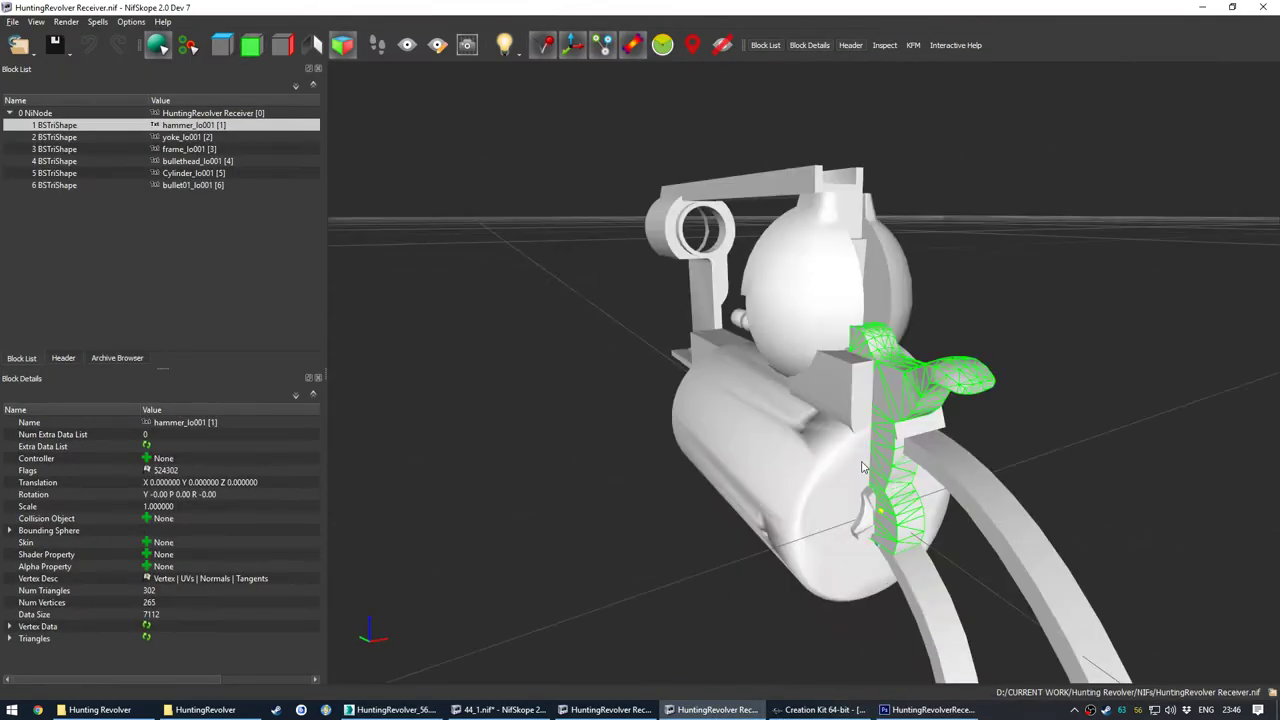
pyautogui.rightClick(909, 394)
pyautogui.moveTo(965, 400)
pyautogui.click(1046, 432)
# Step: Compare with the earlier receiver export, then paste the copied hammer block into the WeaponExtra1 node of 44_1.nif
pyautogui.click(618, 709)
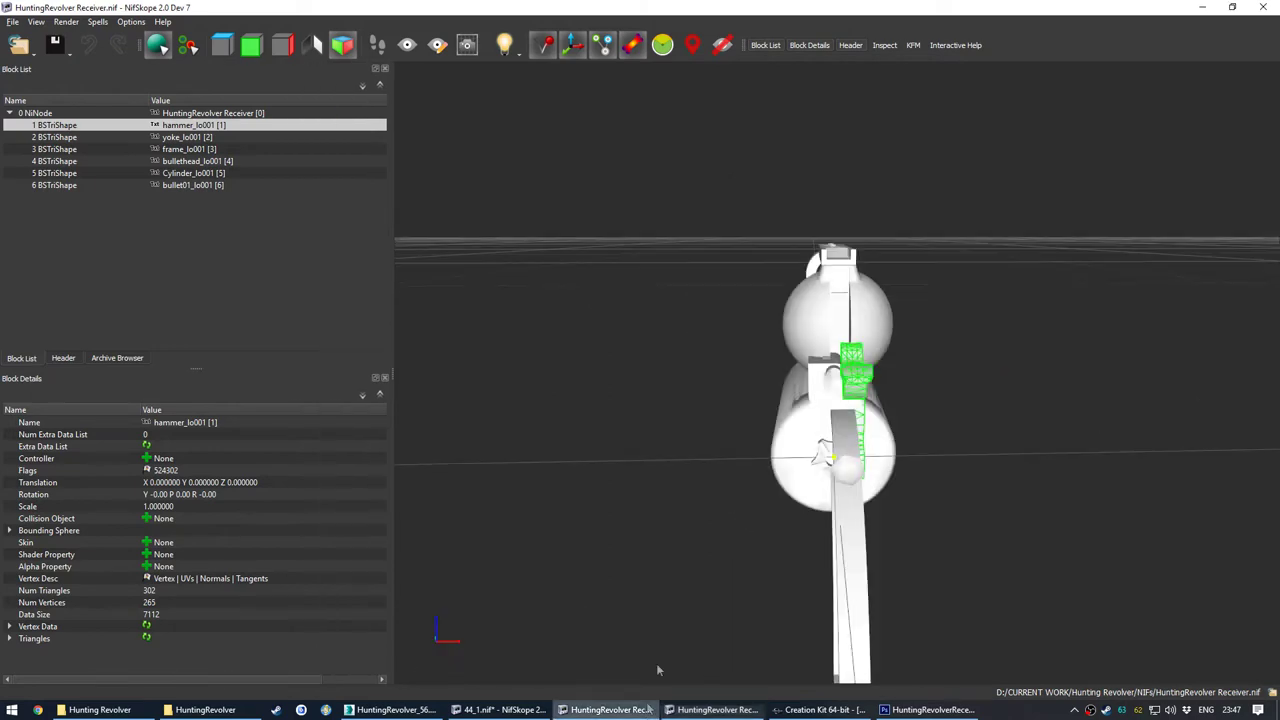
pyautogui.moveTo(699, 471); pyautogui.dragTo(768, 484)
pyautogui.moveTo(790, 420); pyautogui.dragTo(862, 400)
pyautogui.click(498, 709)
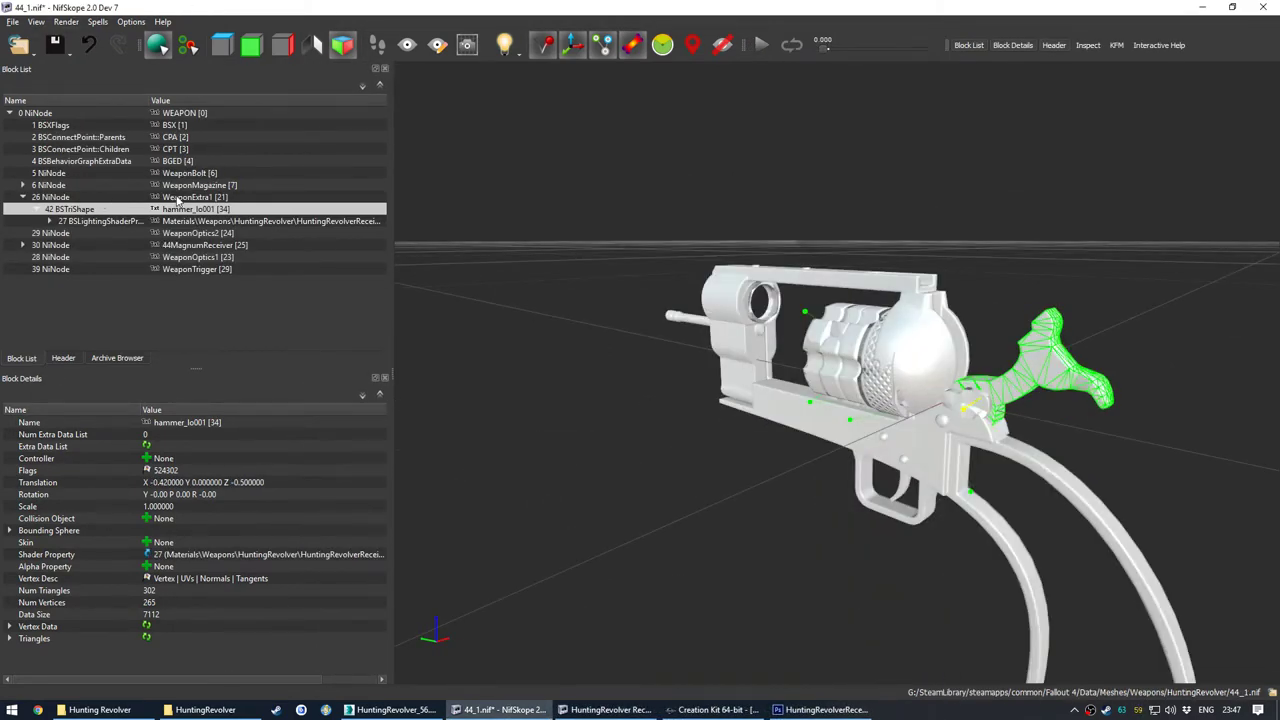
pyautogui.rightClick(178, 199)
pyautogui.moveTo(222, 191)
pyautogui.click(340, 238)
# Step: Remove the previously pasted hammer_lo001 shape from WeaponExtra1 and select the newly pasted hammer
pyautogui.moveTo(834, 438); pyautogui.dragTo(808, 318)
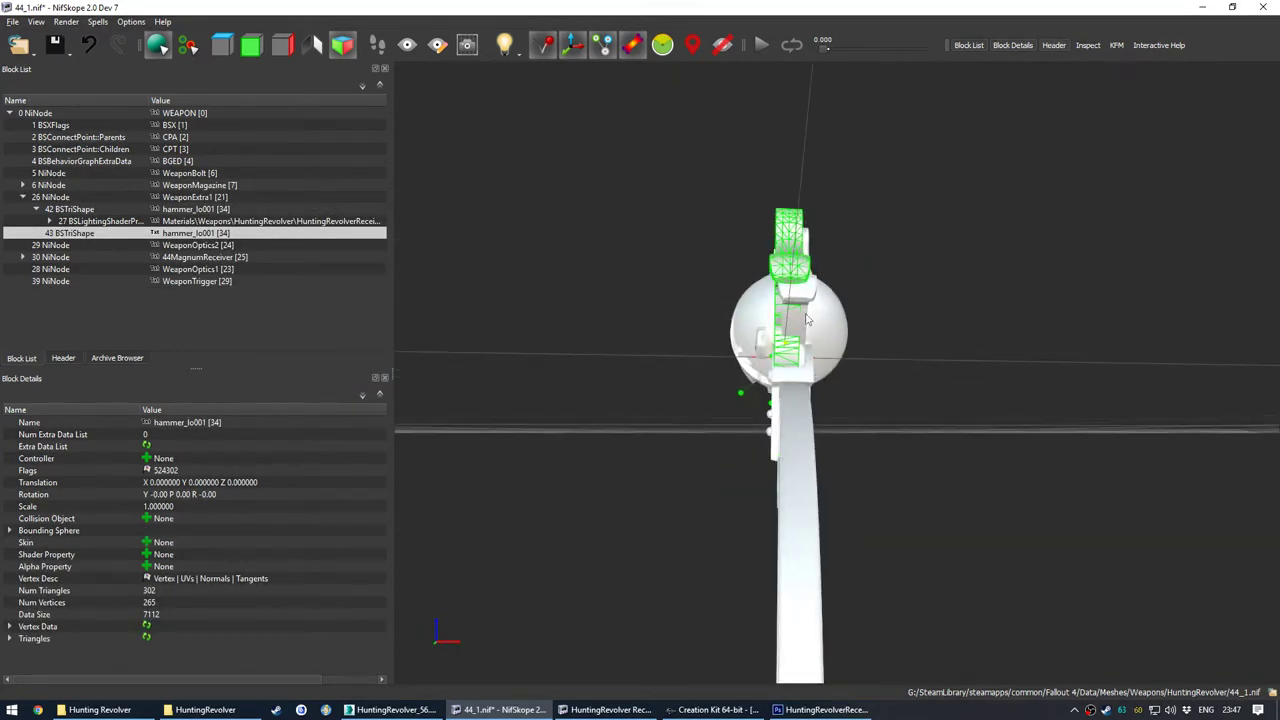
pyautogui.rightClick(810, 290)
pyautogui.moveTo(828, 296)
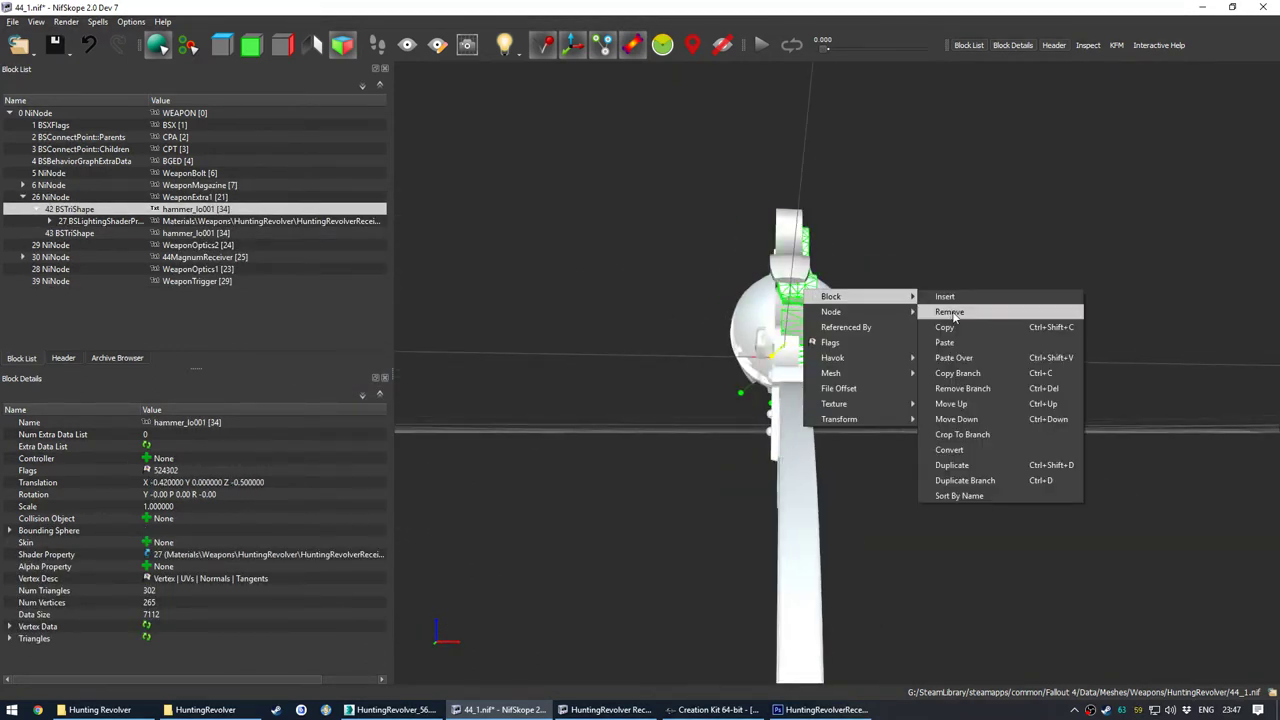
pyautogui.click(952, 316)
pyautogui.moveTo(637, 391); pyautogui.dragTo(752, 385)
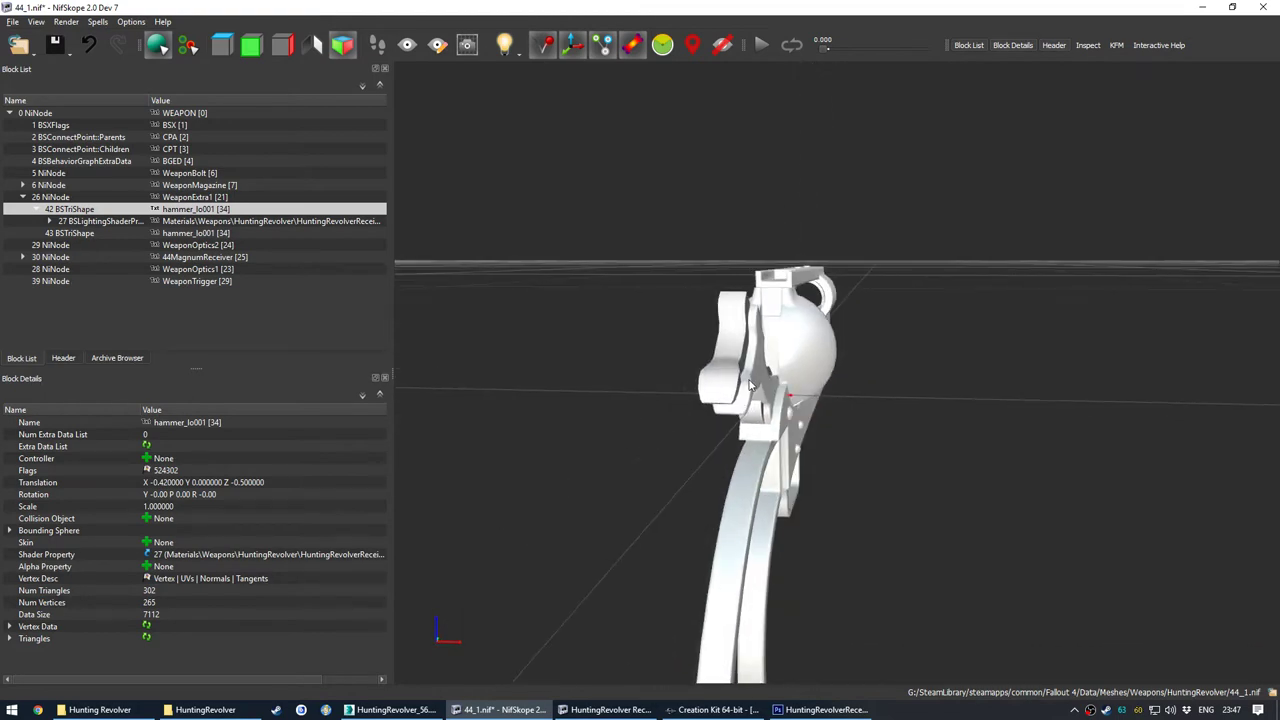
pyautogui.rightClick(752, 383)
pyautogui.moveTo(786, 381)
pyautogui.click(908, 399)
pyautogui.moveTo(908, 399); pyautogui.dragTo(888, 365)
pyautogui.click(888, 365)
# Step: Set the new hammer shape's Shader Property to block 27
pyautogui.doubleClick(172, 553)
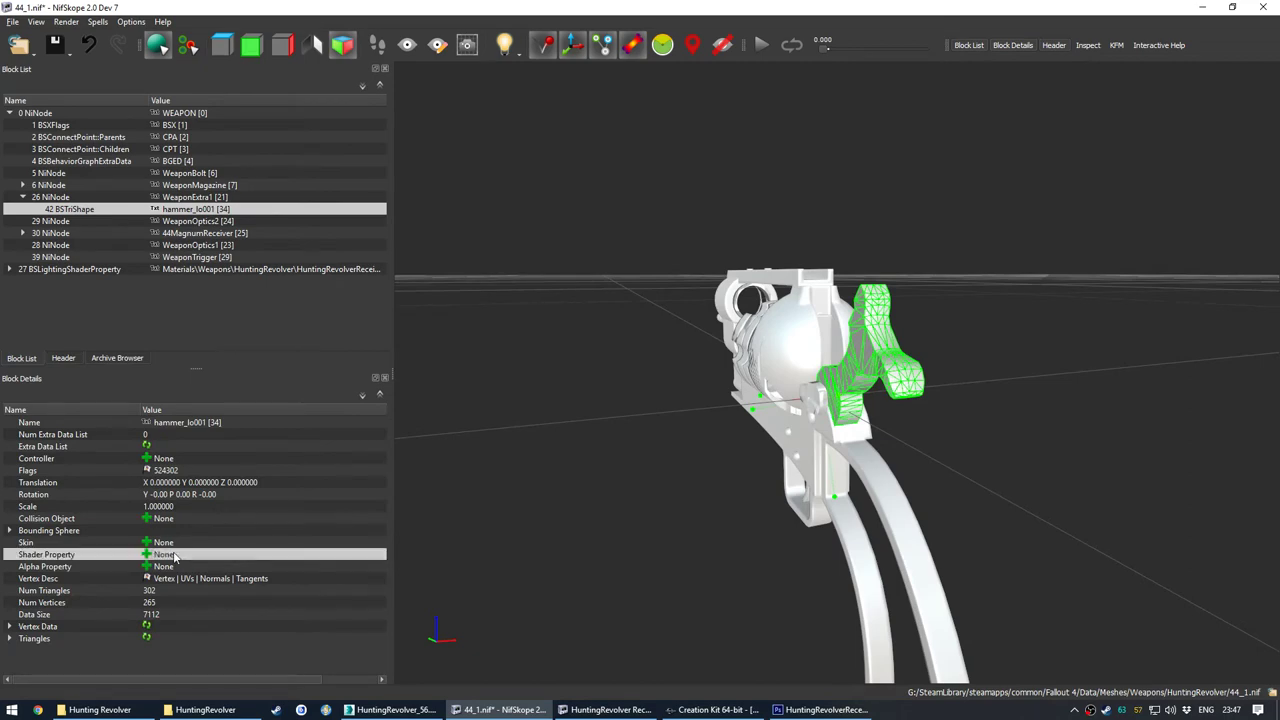
pyautogui.write('27')
pyautogui.press('Return')
pyautogui.moveTo(604, 472); pyautogui.dragTo(623, 358)
pyautogui.moveTo(636, 429); pyautogui.dragTo(760, 368)
pyautogui.click(760, 368)
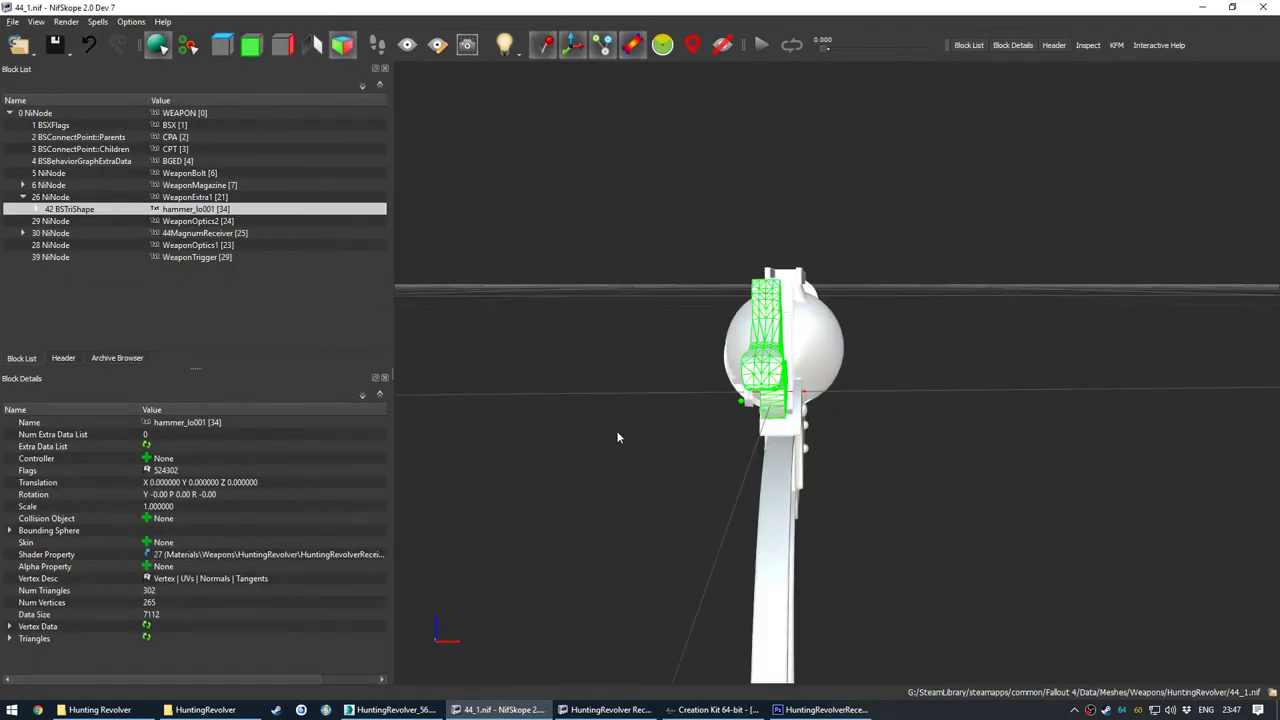
# Step: Open the hammer's transform for editing and examine the hammer's alignment with frame_lo001 from above
pyautogui.moveTo(616, 430); pyautogui.dragTo(535, 332)
pyautogui.rightClick(43, 213)
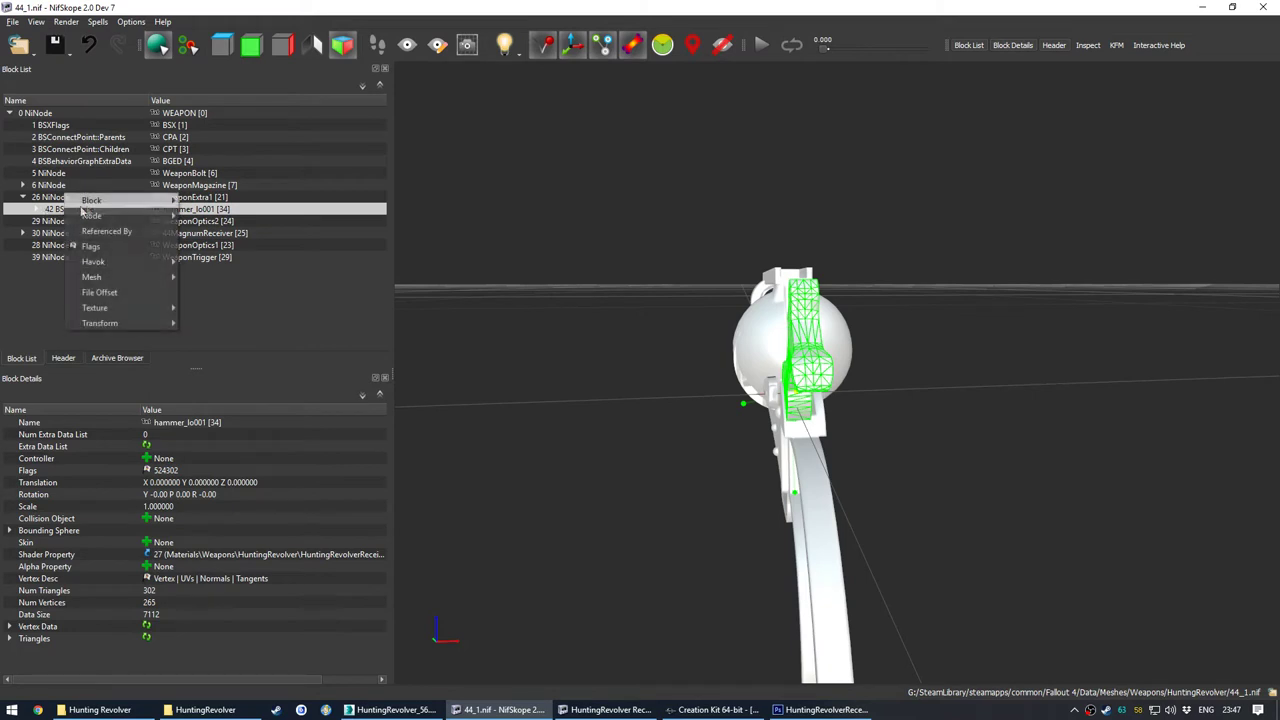
pyautogui.moveTo(110, 323)
pyautogui.click(209, 366)
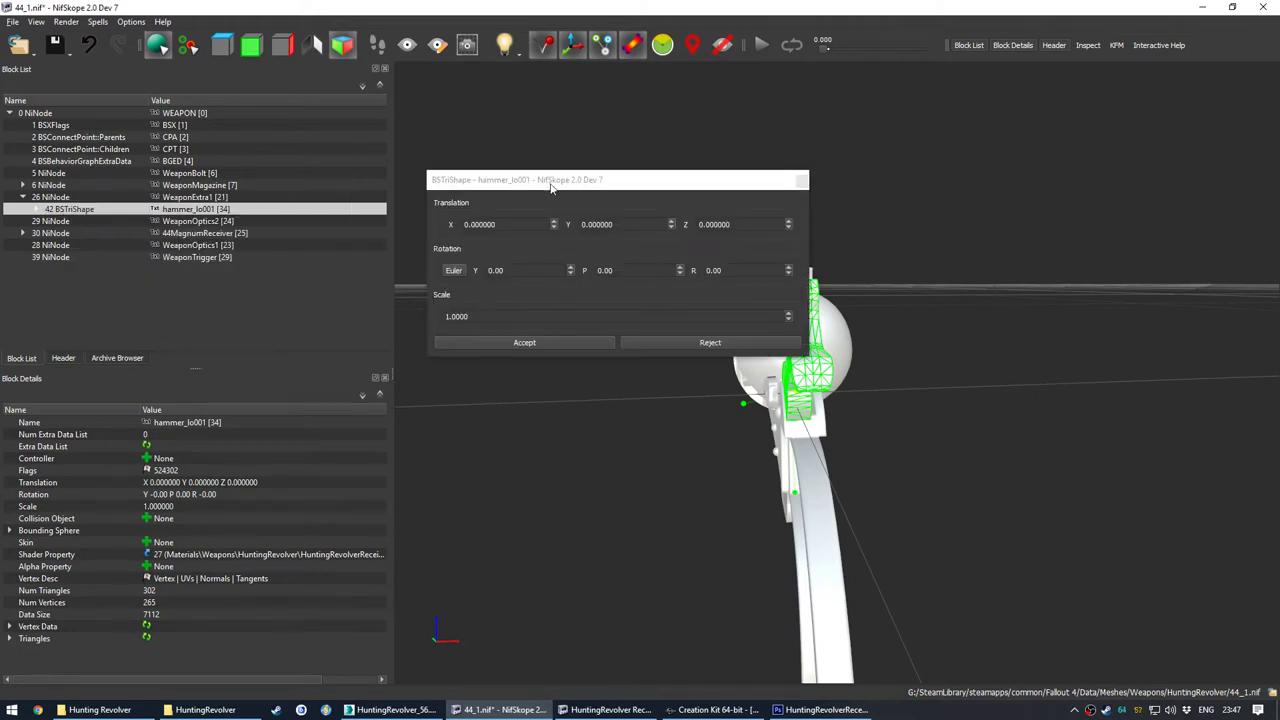
pyautogui.click(786, 123)
pyautogui.moveTo(797, 320); pyautogui.dragTo(855, 483)
pyautogui.click(869, 451)
pyautogui.moveTo(869, 451); pyautogui.dragTo(880, 463, button='middle')
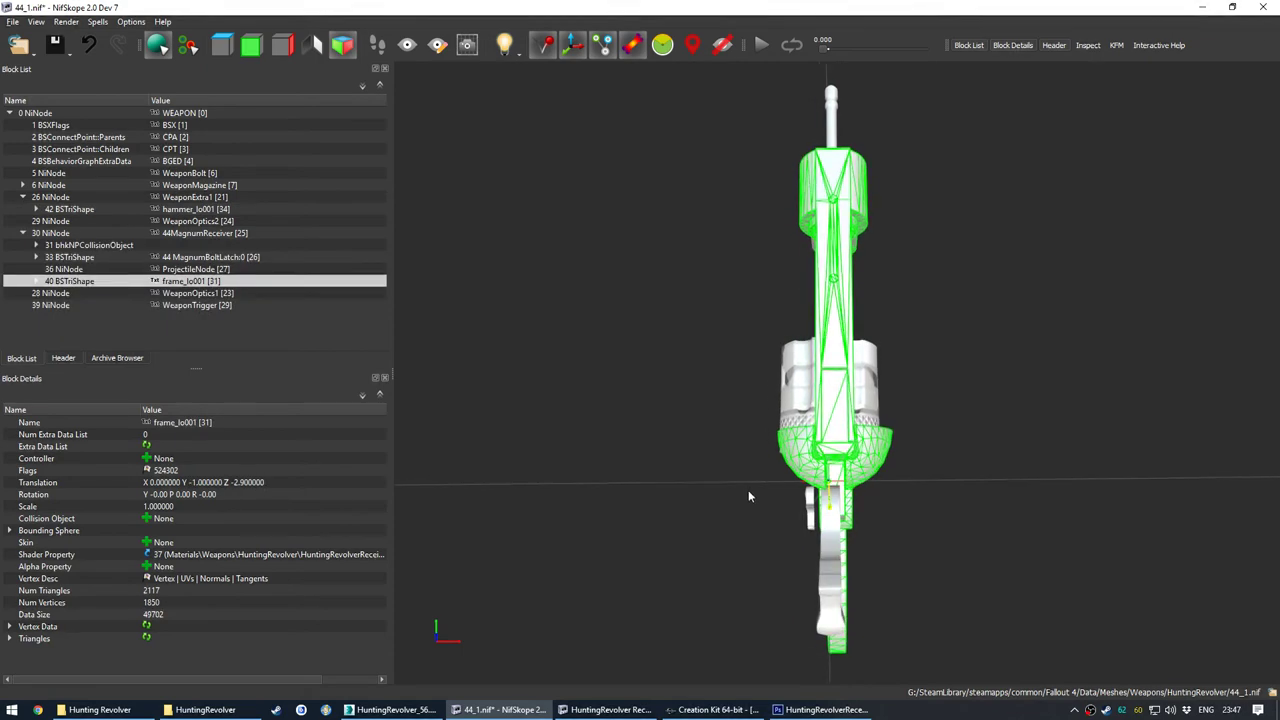
# Step: Switch to 3ds Max, select frame_lo001 in the Top view and isolate it
pyautogui.click(607, 710)
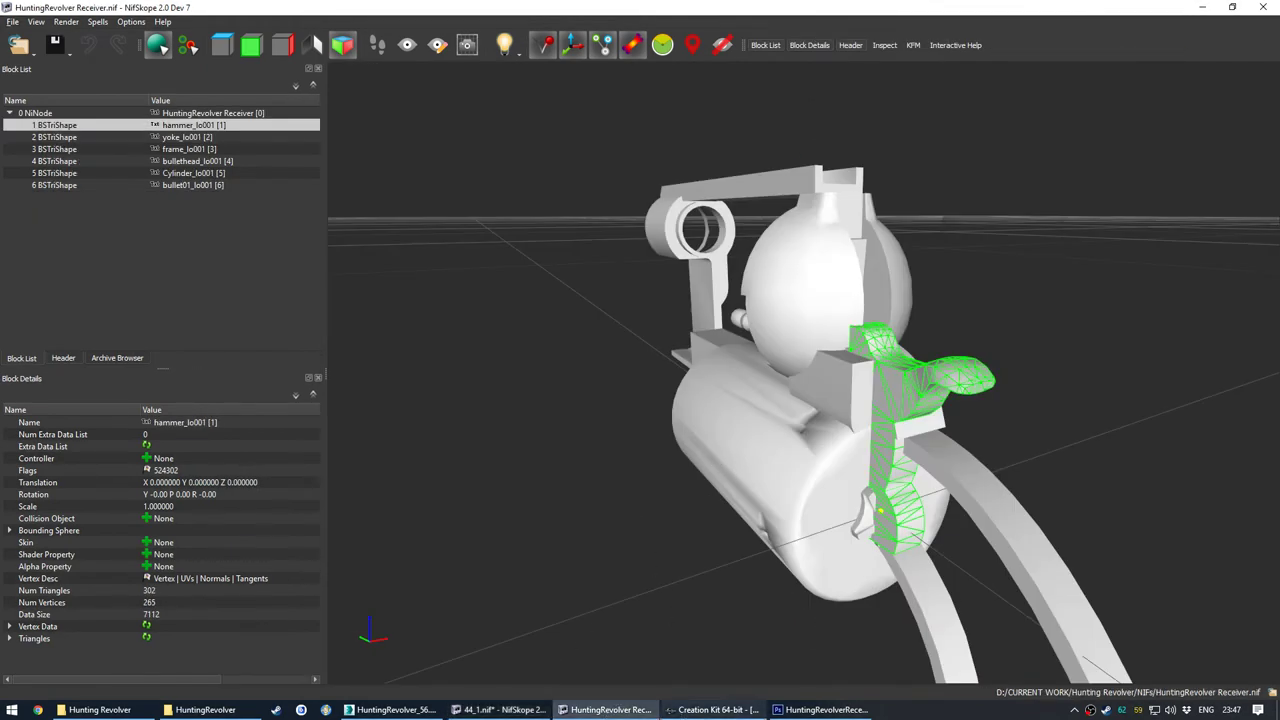
pyautogui.click(395, 710)
pyautogui.click(556, 482)
pyautogui.click(647, 337)
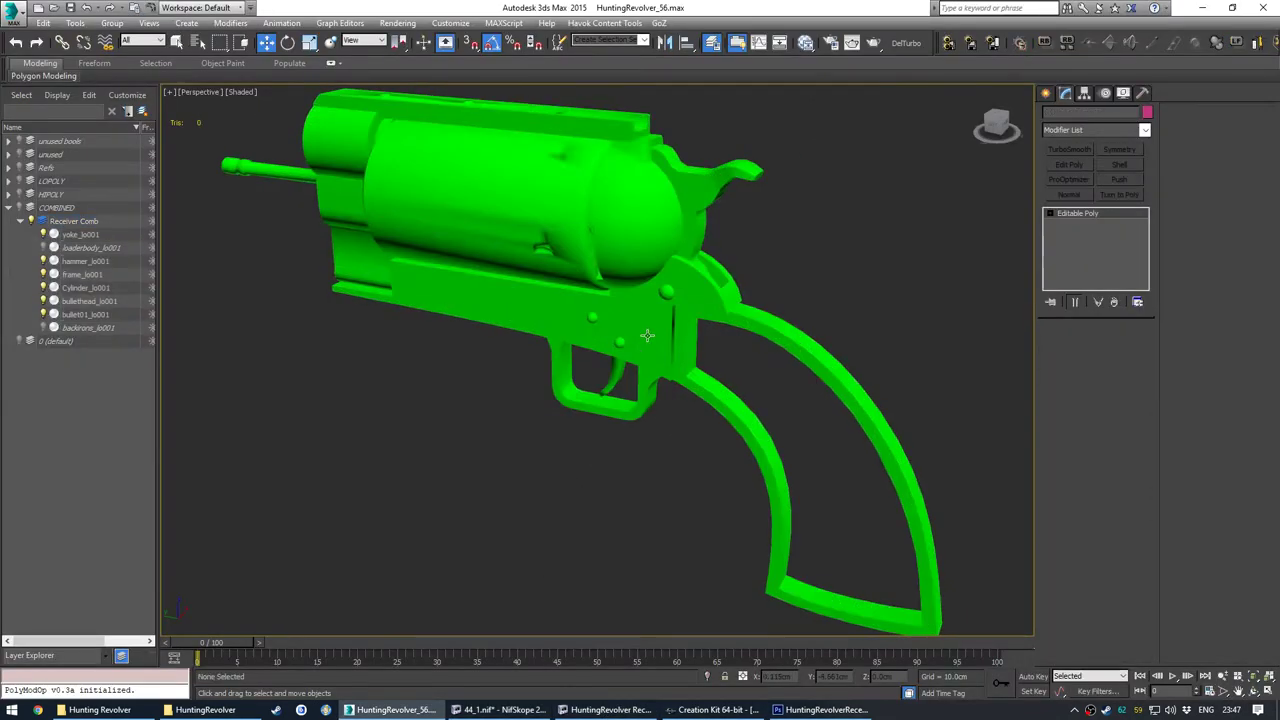
pyautogui.keyDown('alt'); pyautogui.moveTo(740, 345); pyautogui.dragTo(665, 393, button='middle'); pyautogui.keyUp('alt')
pyautogui.press('v')
pyautogui.click(688, 416)
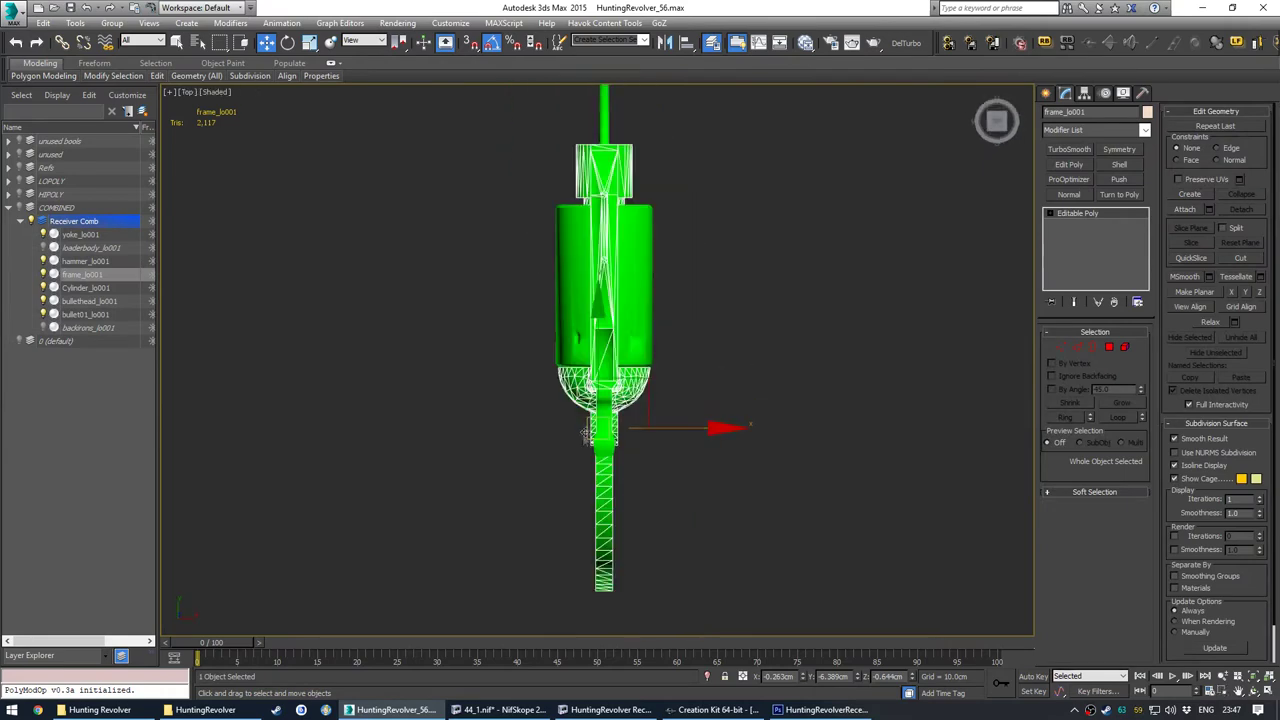
pyautogui.moveTo(654, 426); pyautogui.dragTo(642, 386, button='middle')
pyautogui.scroll(4, 616, 290)
pyautogui.moveTo(597, 487); pyautogui.dragTo(590, 289, button='middle')
pyautogui.scroll(3, 602, 282)
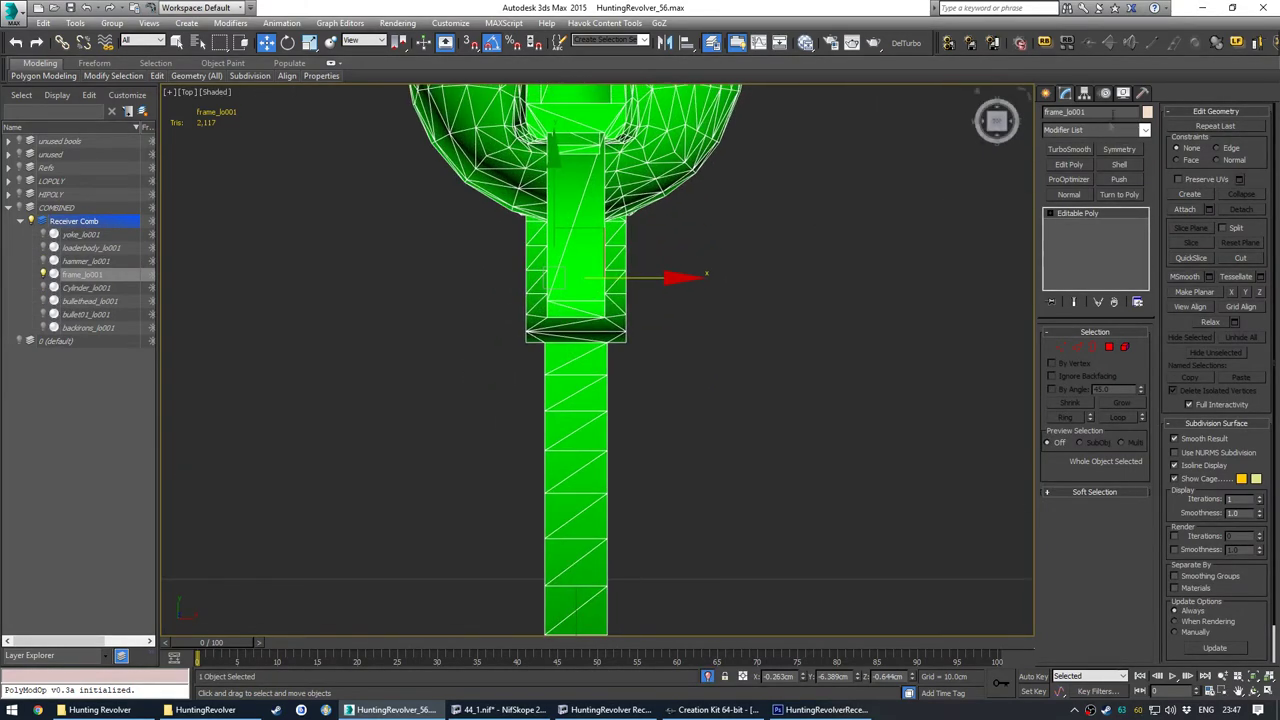
# Step: Adjust only the pivot of frame_lo001, setting its X position to 0 cm
pyautogui.click(1084, 93)
pyautogui.click(1100, 179)
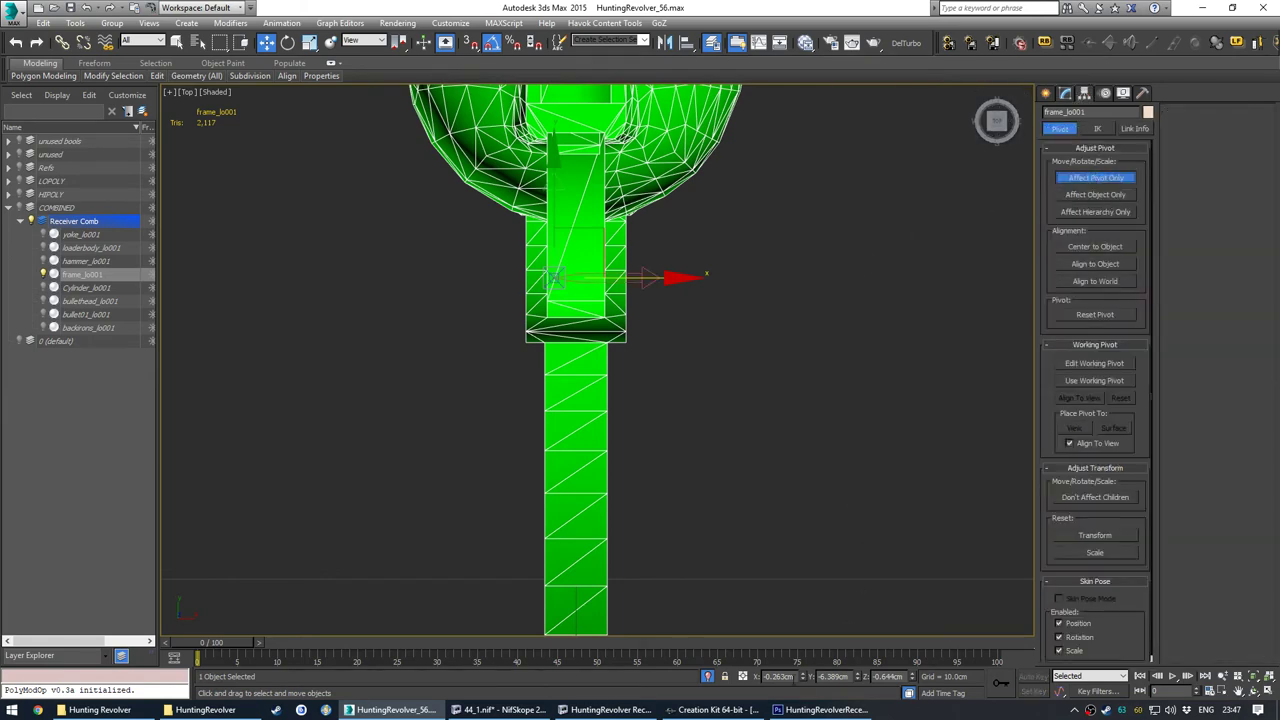
pyautogui.rightClick(801, 679)
pyautogui.click(1066, 94)
# Step: Return to the Perspective view and export the isolated frame over HuntingRevolver Receiver.nif
pyautogui.scroll(-4, 734, 293)
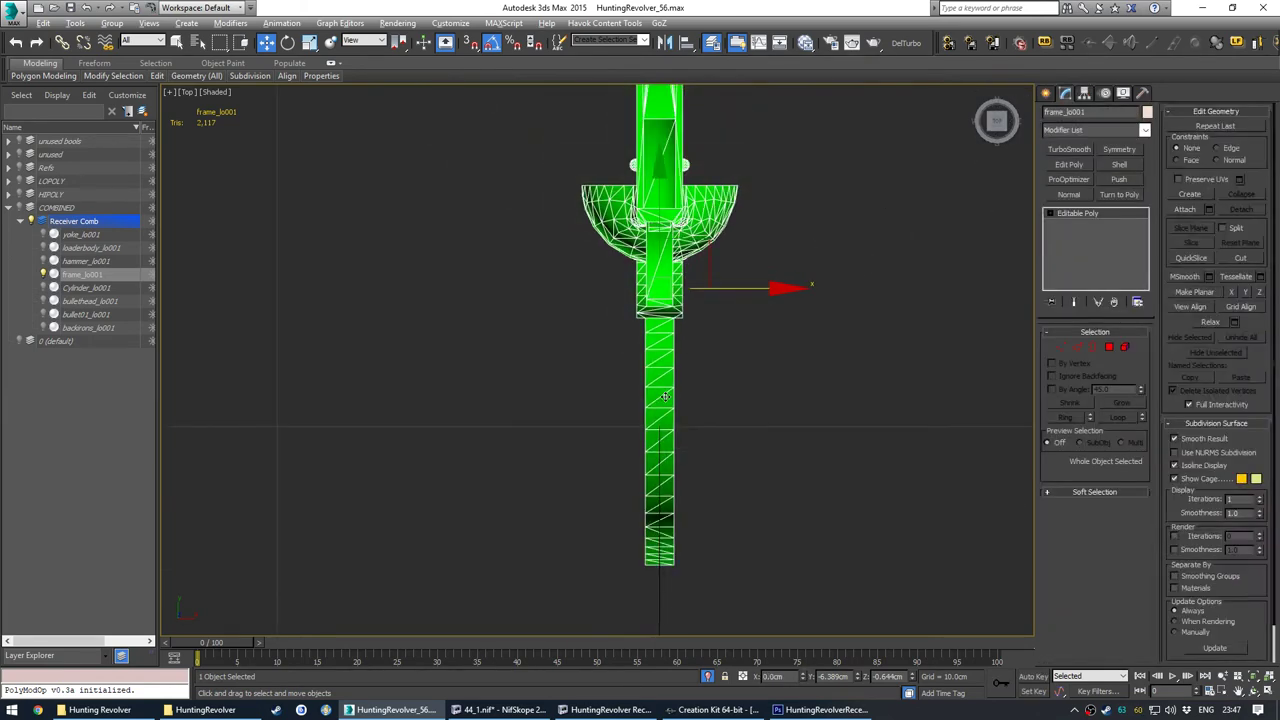
pyautogui.keyDown('alt'); pyautogui.moveTo(590, 325); pyautogui.dragTo(650, 268, button='middle'); pyautogui.keyUp('alt')
pyautogui.moveTo(650, 268); pyautogui.dragTo(611, 386, button='middle')
pyautogui.press('p')
pyautogui.scroll(-5, 587, 422)
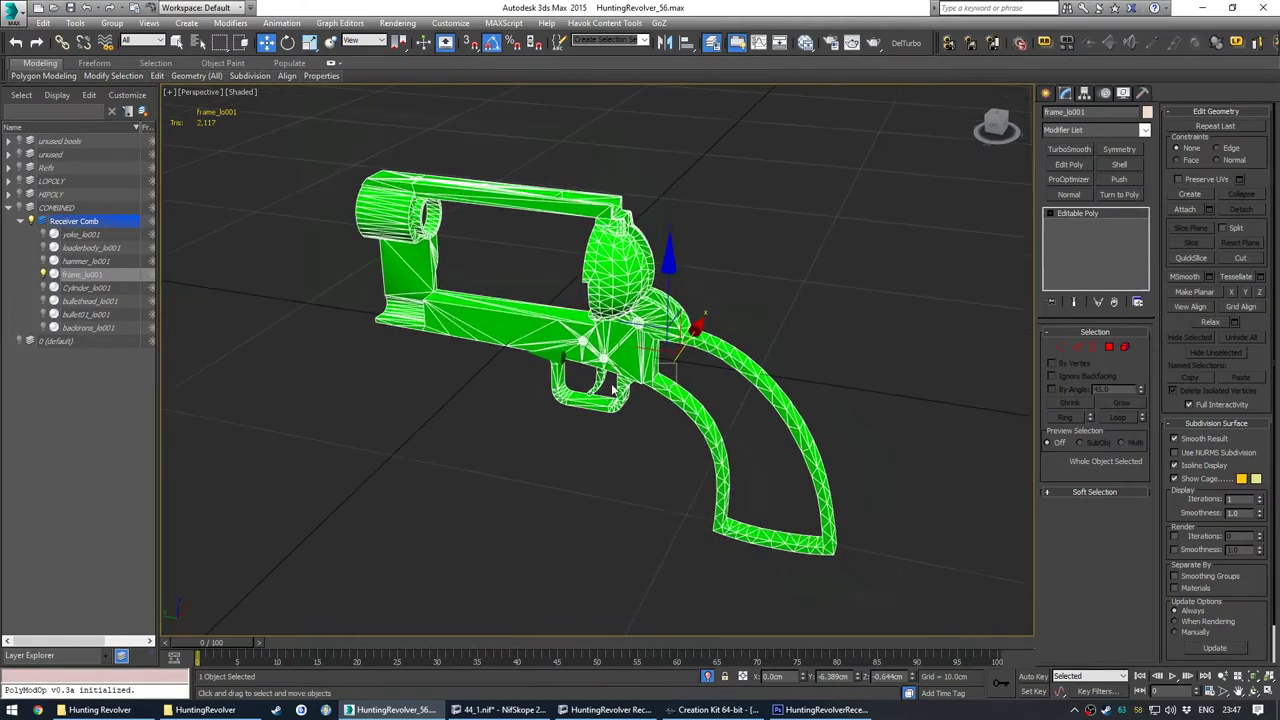
pyautogui.scroll(2, 600, 382)
pyautogui.hotkey('ctrl', 'e')
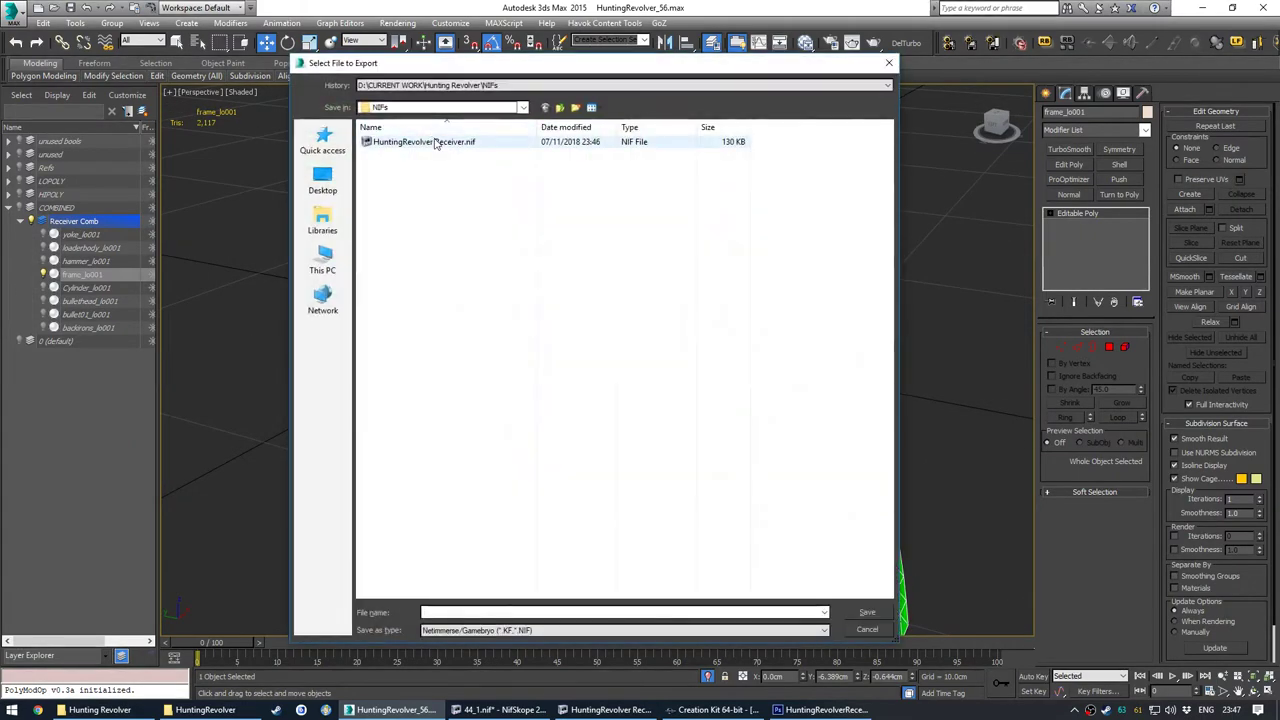
pyautogui.doubleClick(436, 143)
pyautogui.press('y')
pyautogui.click(652, 530)
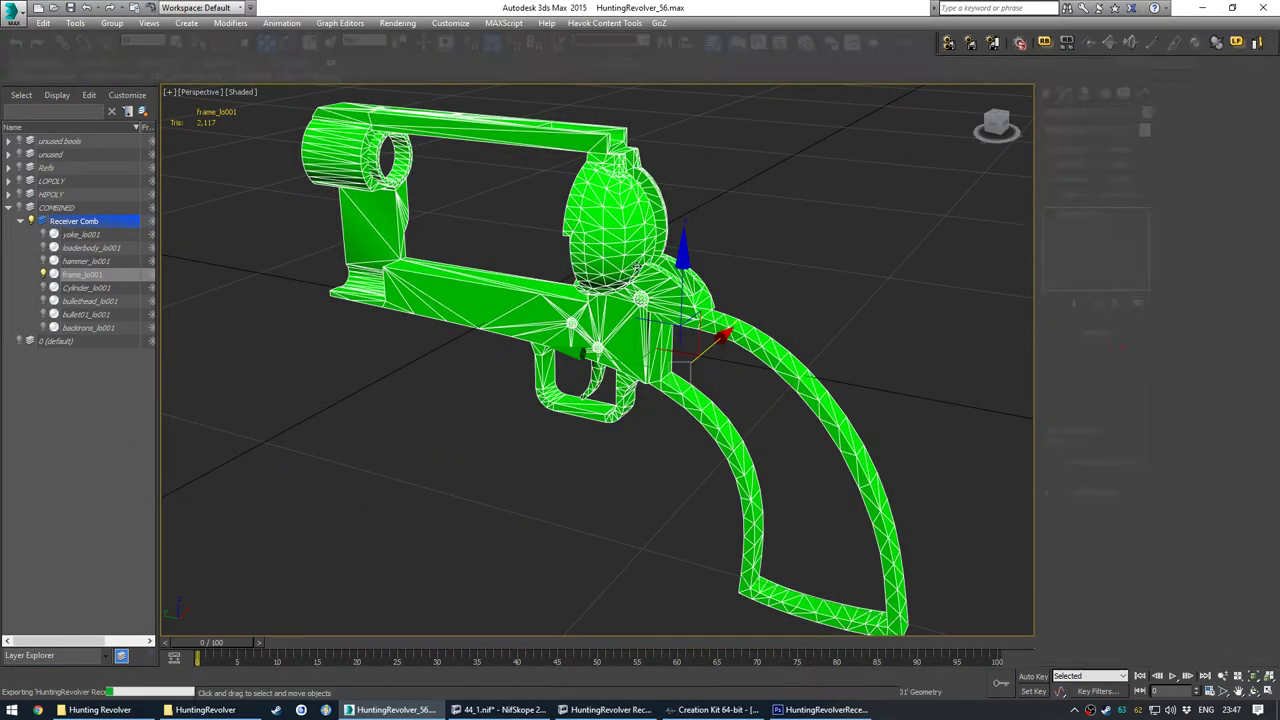
# Step: Switch to NifSkope with the newly exported receiver NIF and copy its frame_lo001 block
pyautogui.click(708, 710)
pyautogui.moveTo(768, 410); pyautogui.dragTo(852, 428)
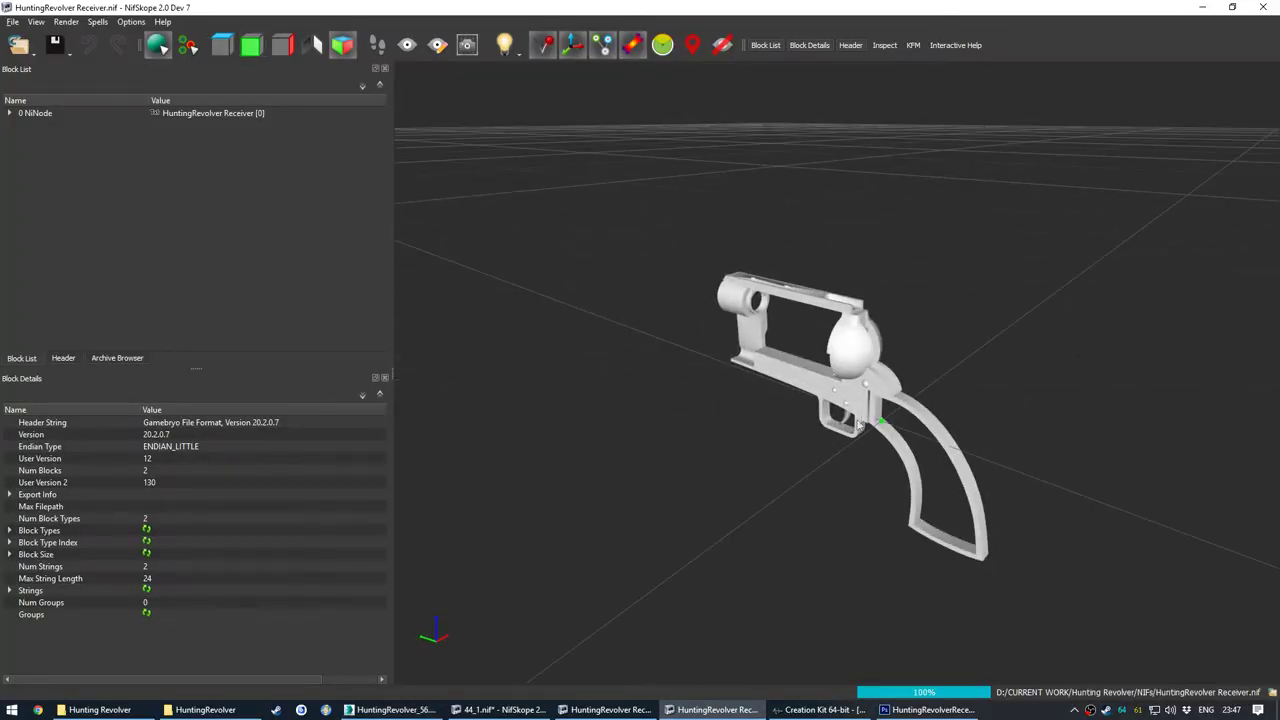
pyautogui.scroll(4, 861, 362)
pyautogui.rightClick(858, 332)
pyautogui.click(1008, 370)
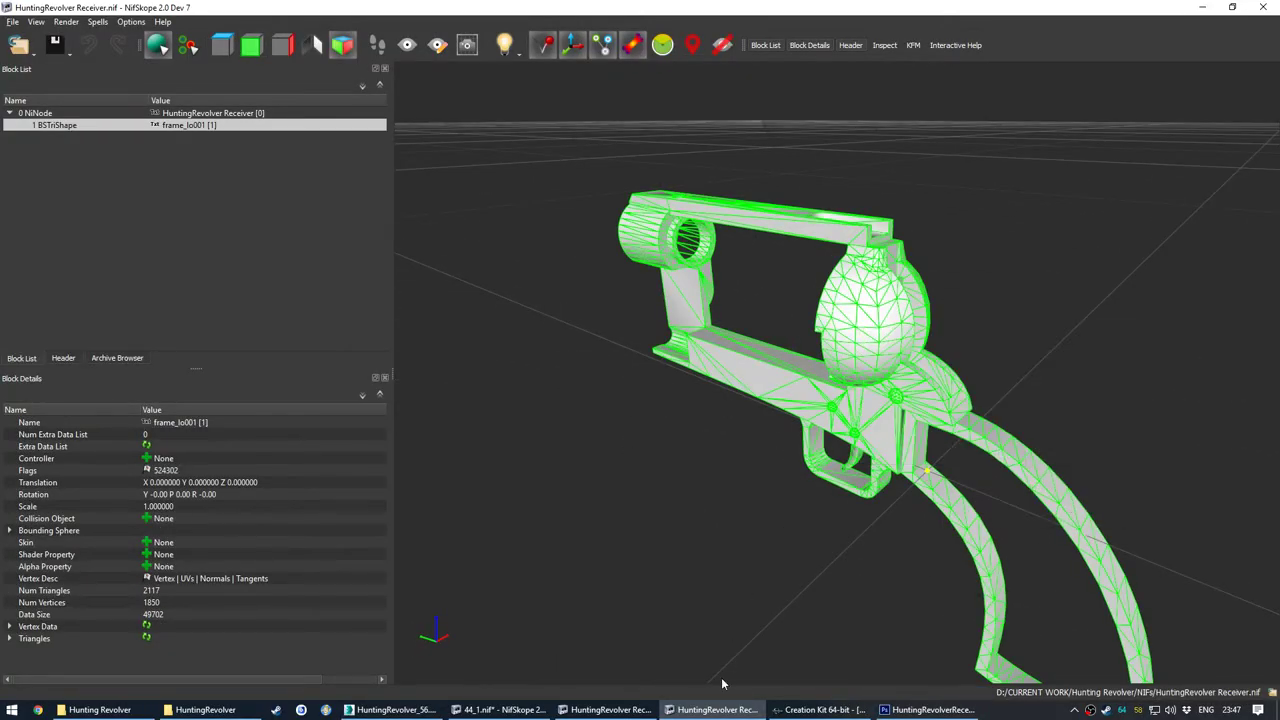
# Step: Switch to 44_1.nif and paste the copied frame_lo001 block under the 44MagnumReceiver node
pyautogui.click(497, 710)
pyautogui.moveTo(690, 530); pyautogui.dragTo(453, 349)
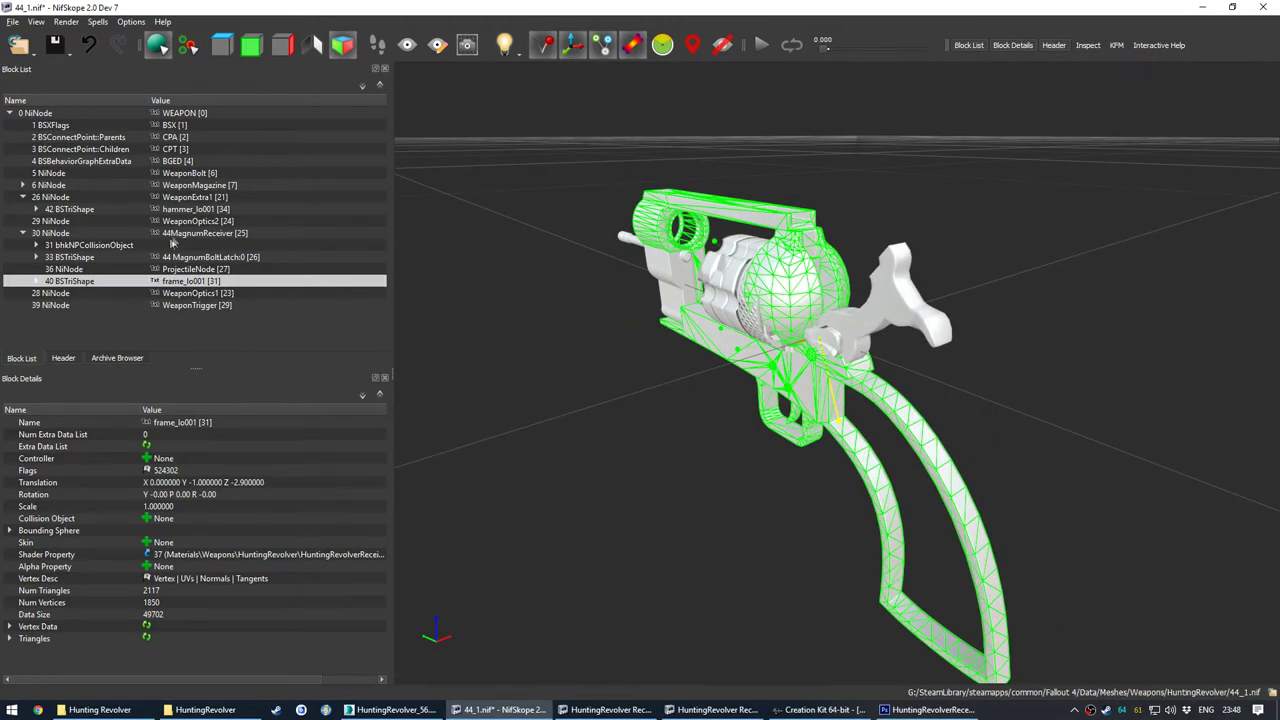
pyautogui.rightClick(180, 234)
pyautogui.moveTo(208, 227)
pyautogui.click(330, 273)
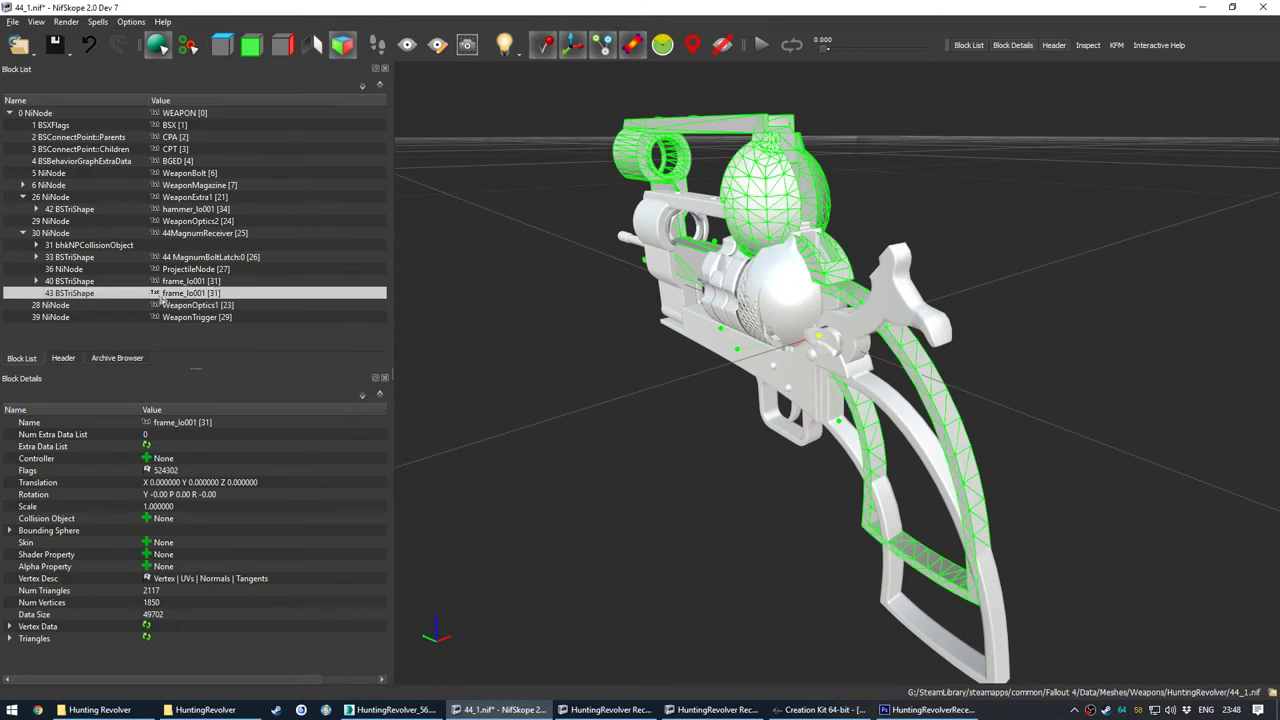
# Step: Set the pasted frame_lo001 shape's Shader Property to 37, the shader block used by the old frame
pyautogui.click(37, 281)
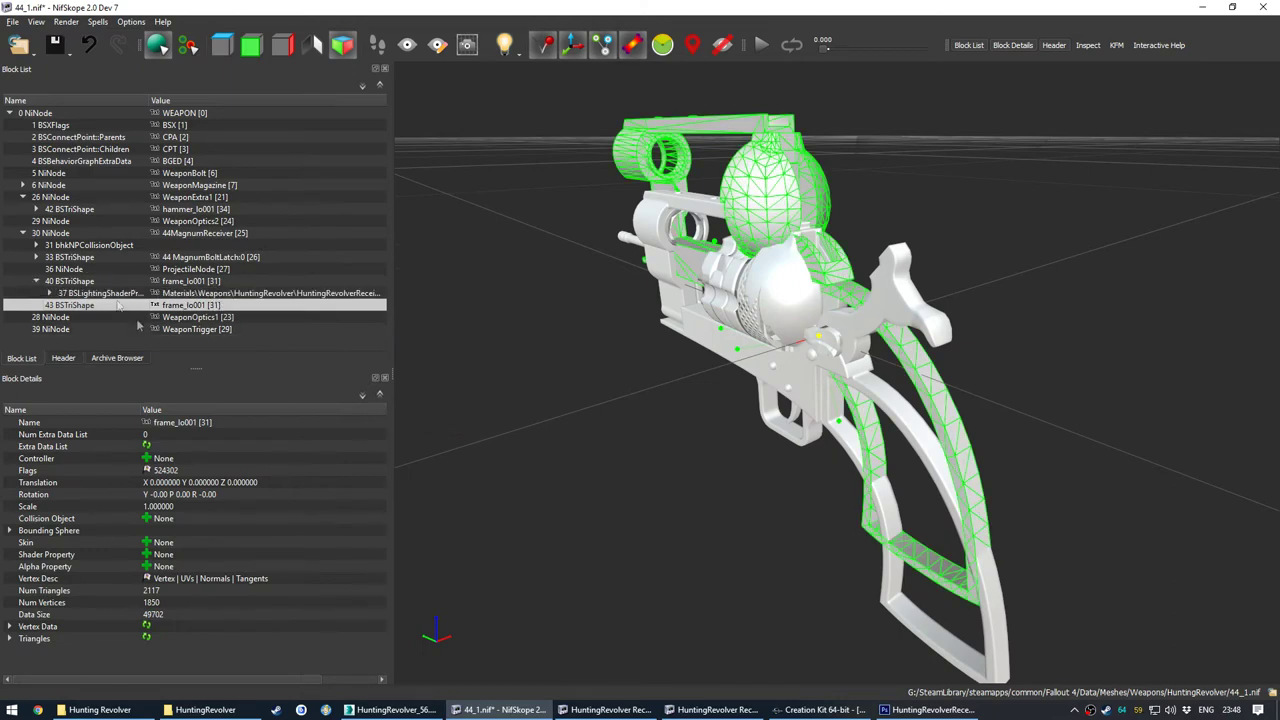
pyautogui.doubleClick(165, 556)
pyautogui.press('Return')
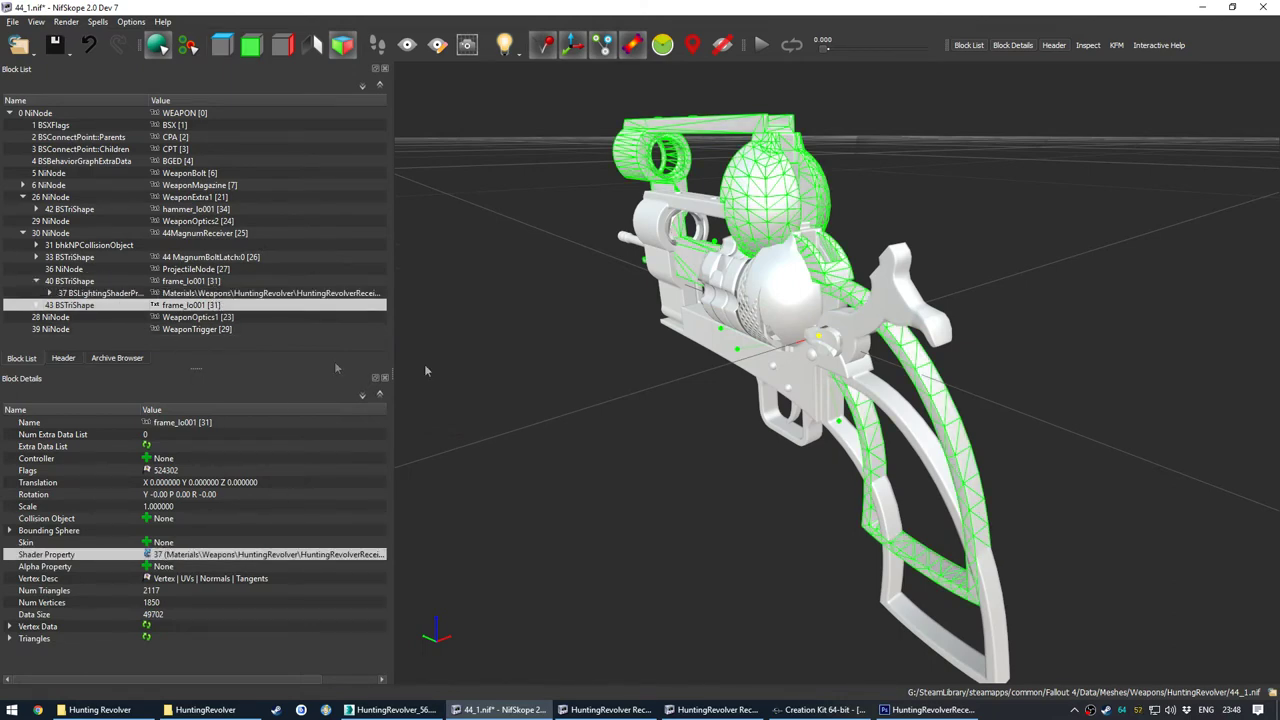
# Step: Copy the old frame's transform and paste it onto the newly added frame_lo001 shape
pyautogui.moveTo(742, 375); pyautogui.dragTo(788, 385)
pyautogui.rightClick(816, 305)
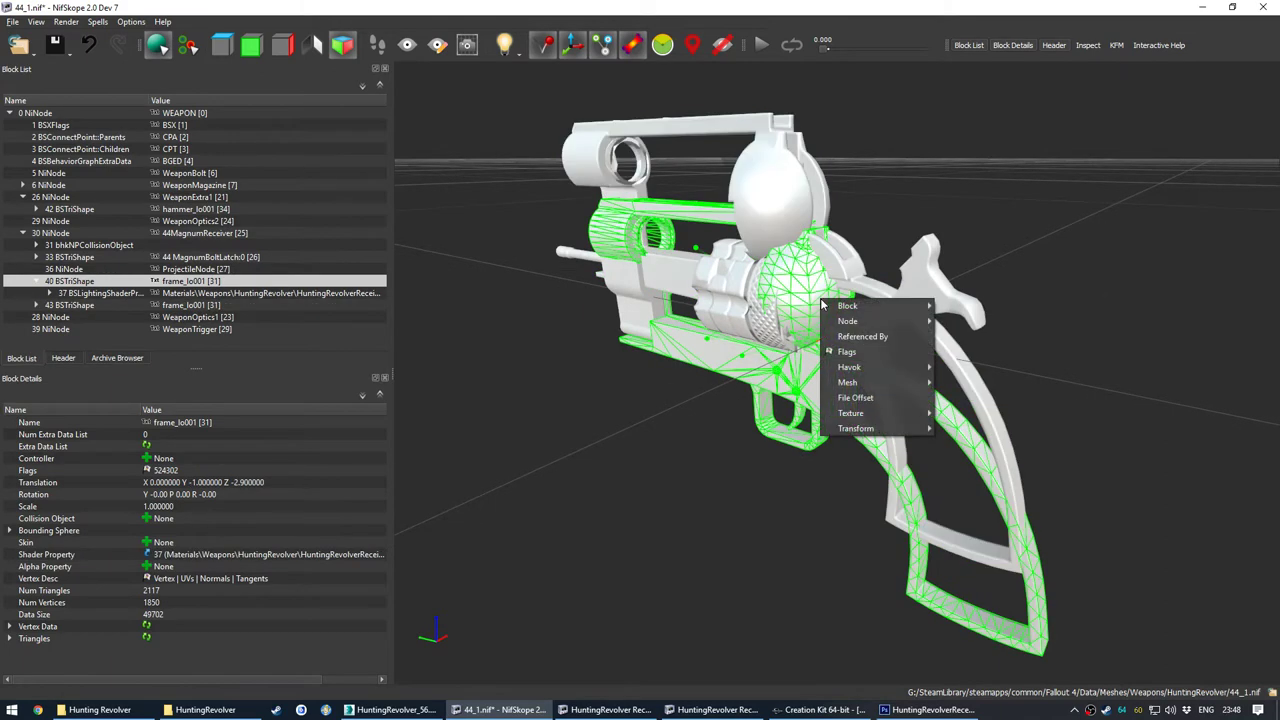
pyautogui.moveTo(895, 428)
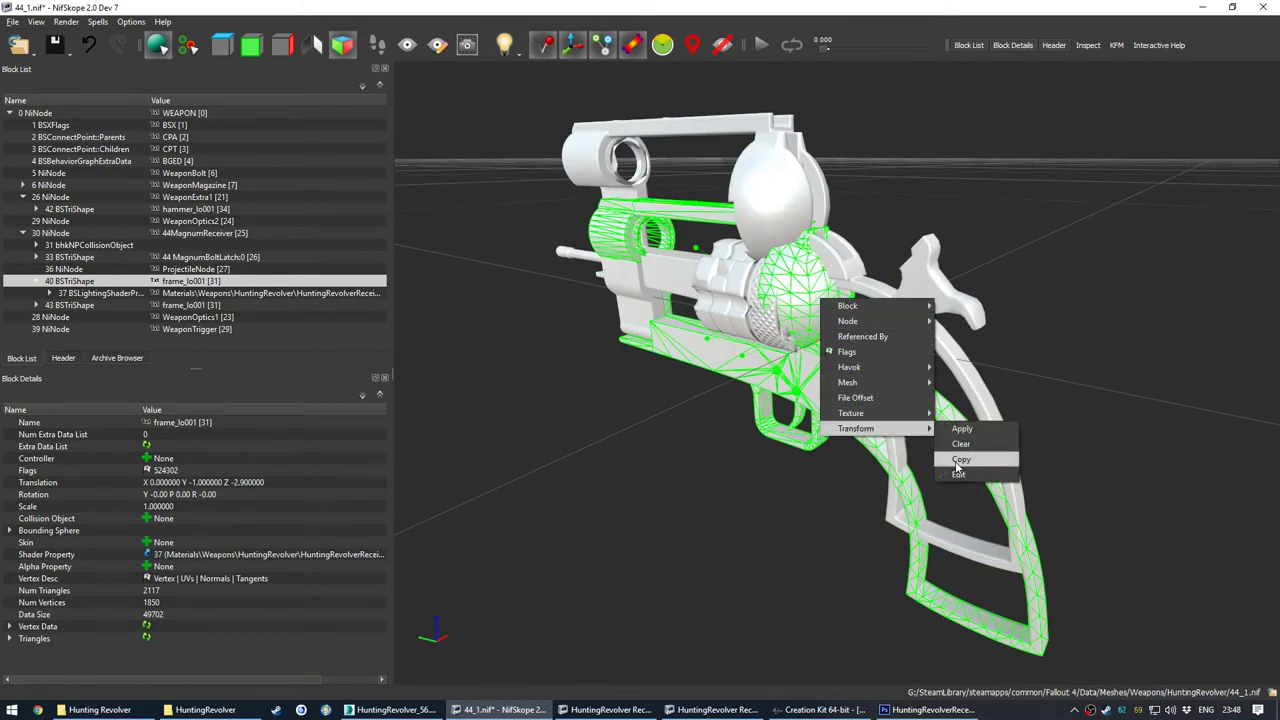
pyautogui.click(958, 446)
pyautogui.rightClick(776, 187)
pyautogui.moveTo(851, 318)
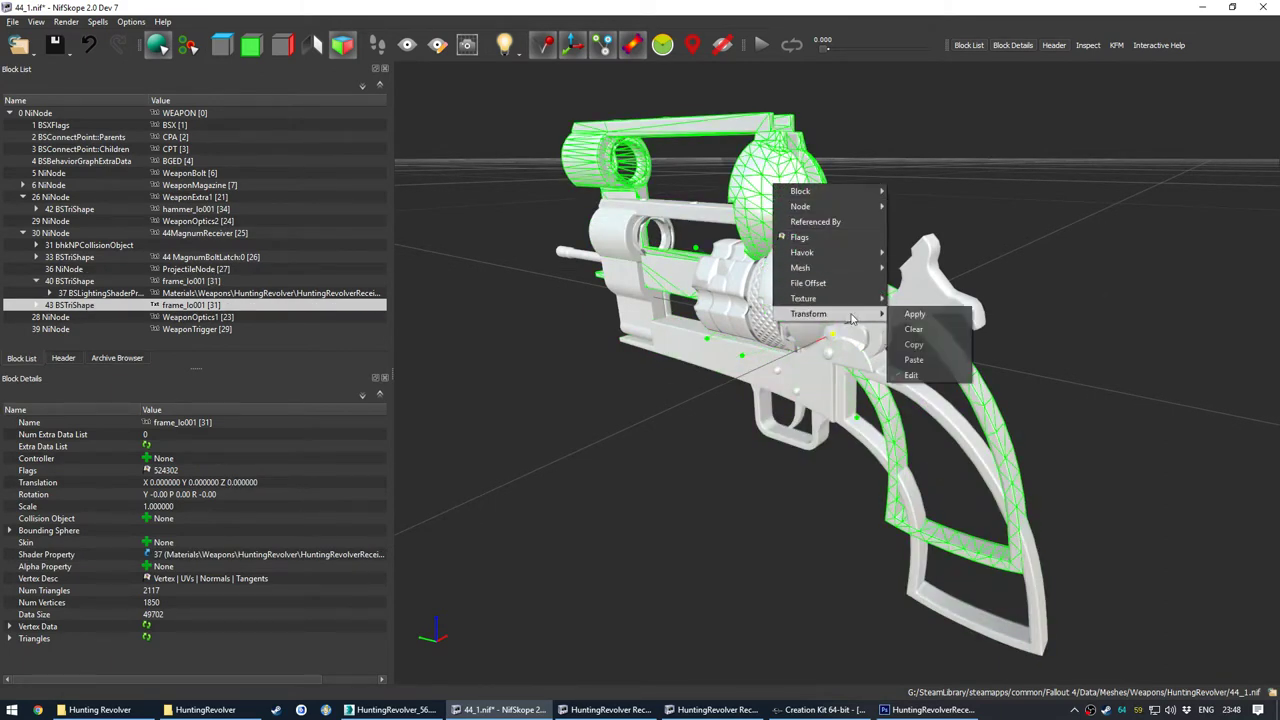
pyautogui.click(914, 359)
pyautogui.moveTo(735, 448); pyautogui.dragTo(748, 431)
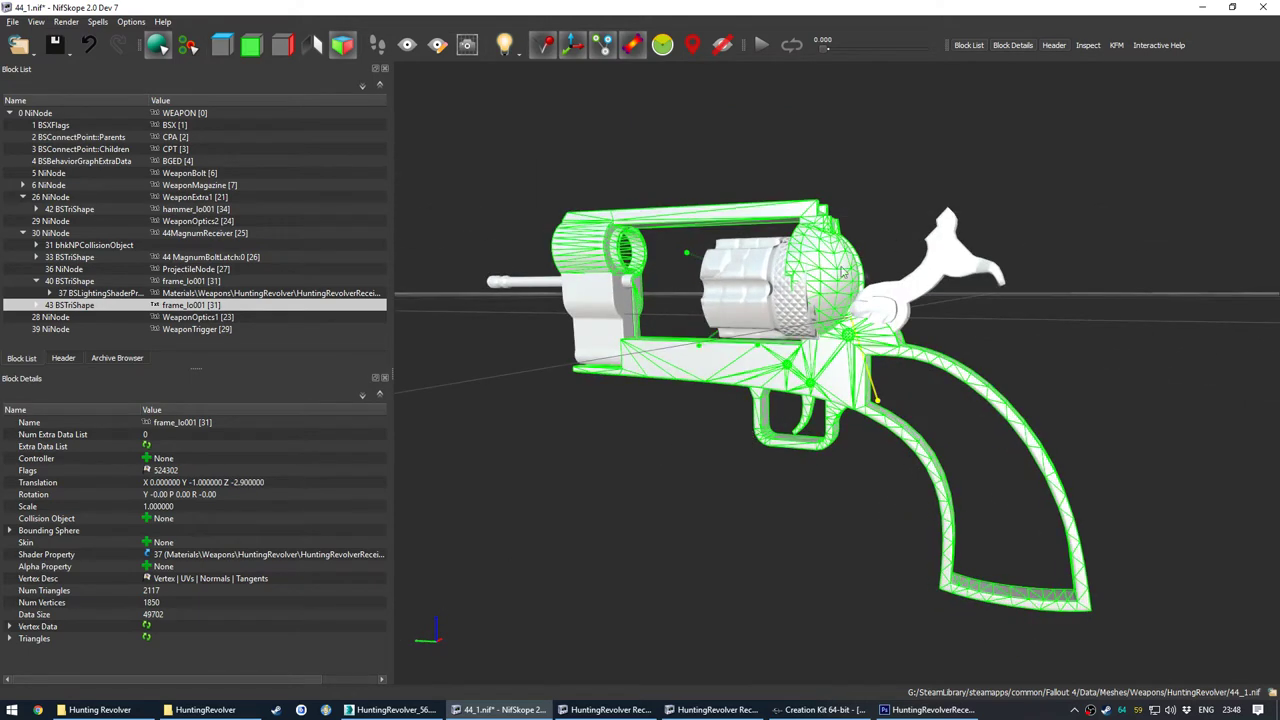
pyautogui.moveTo(843, 274); pyautogui.dragTo(807, 327)
# Step: Remove the old frame_lo001 block while keeping its shader for the new frame
pyautogui.click(178, 282)
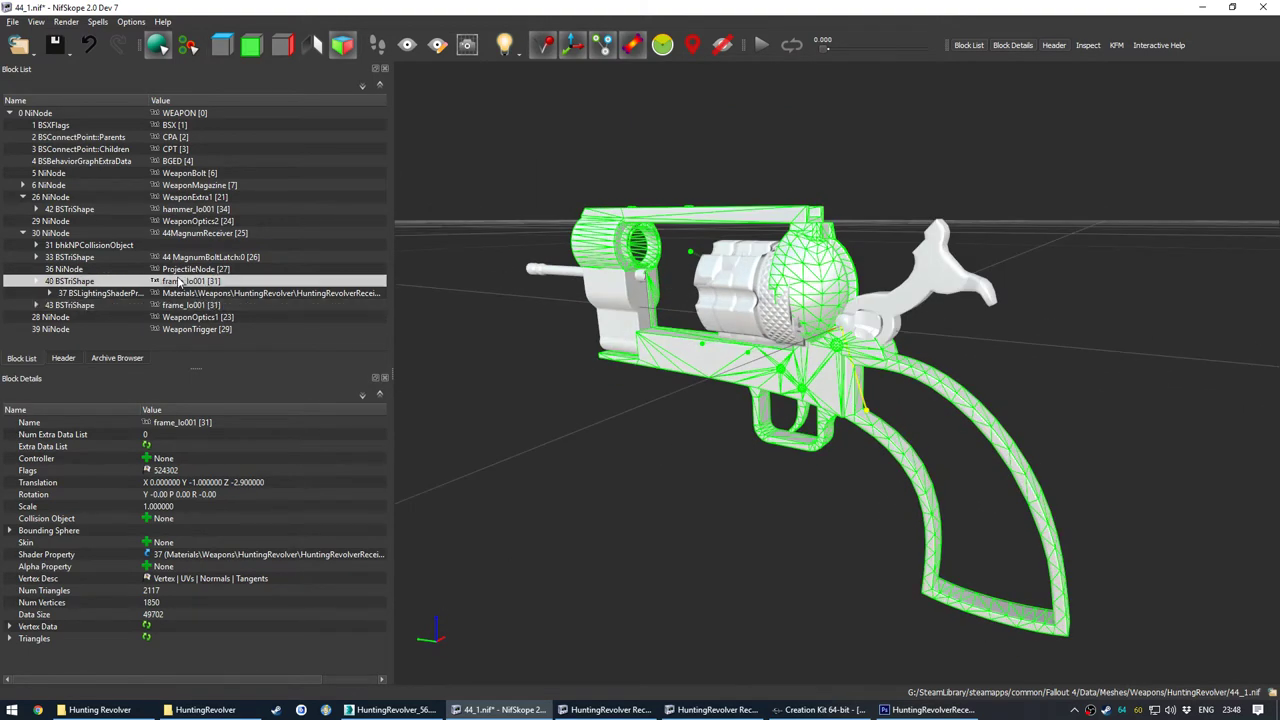
pyautogui.rightClick(182, 282)
pyautogui.moveTo(218, 277)
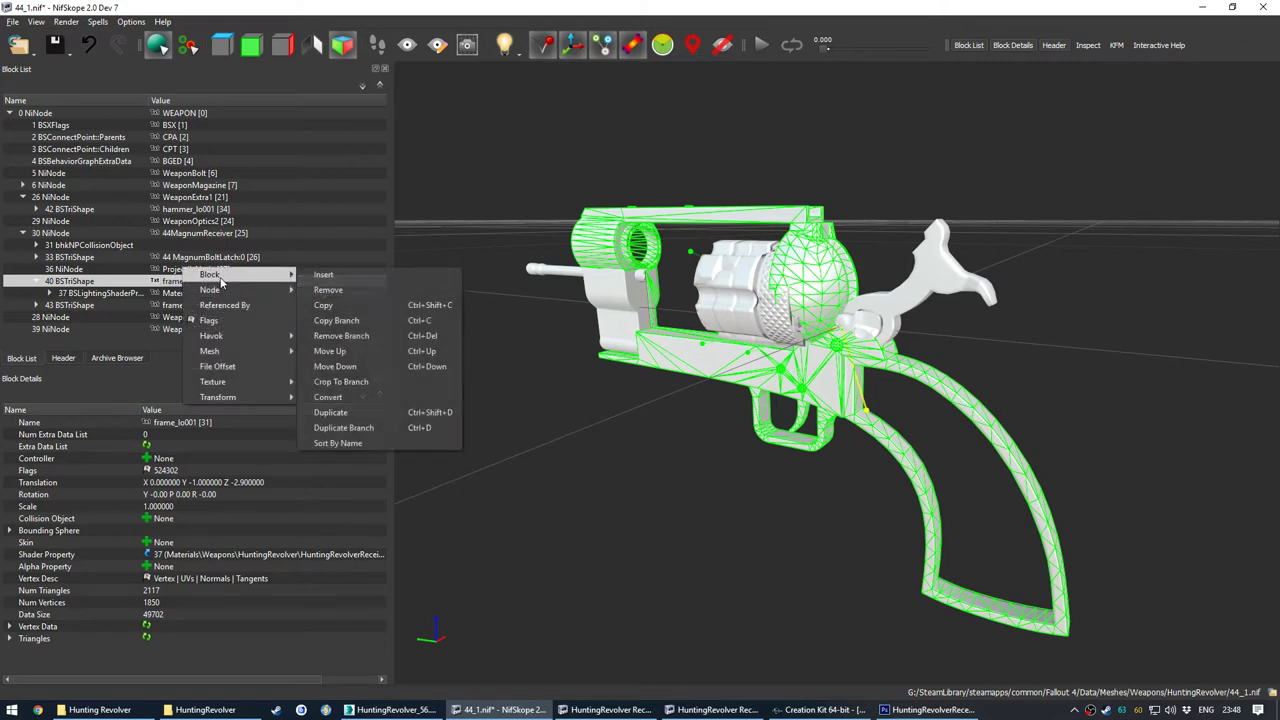
pyautogui.click(322, 290)
# Step: Rename the remaining frame_lo001 shape to the existing string 44MagnumReceiver:0
pyautogui.click(193, 285)
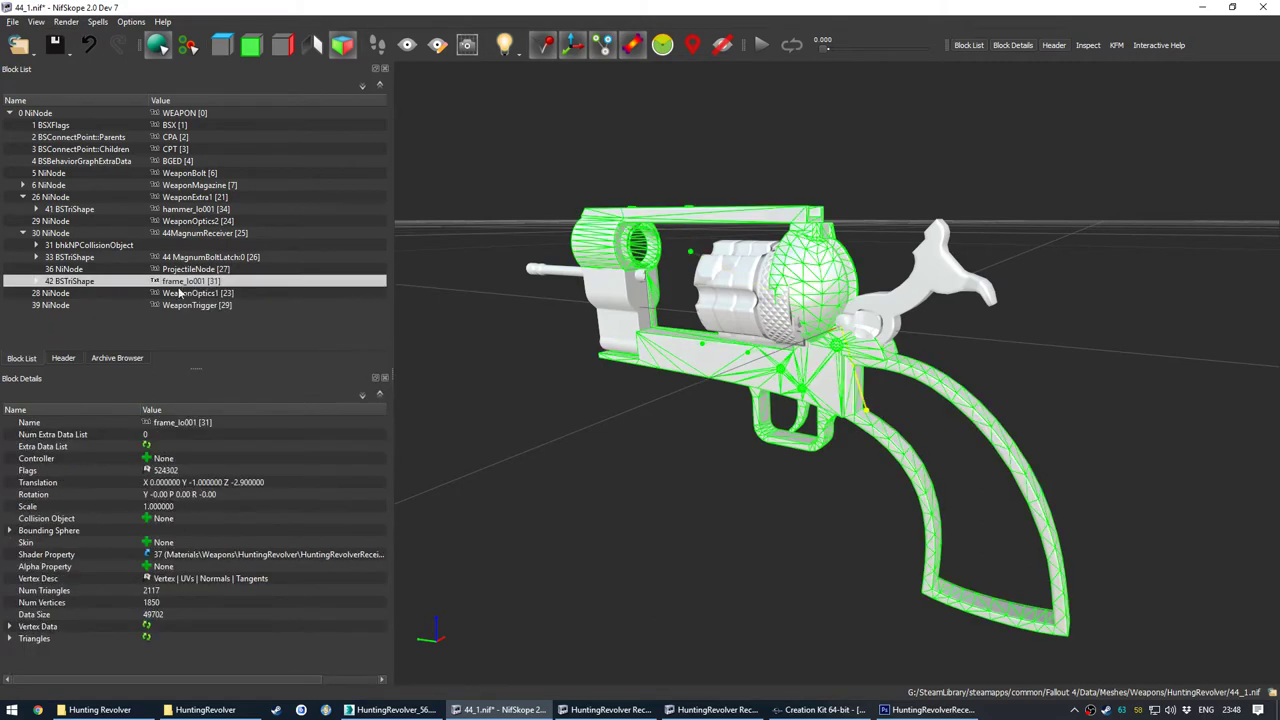
pyautogui.doubleClick(146, 422)
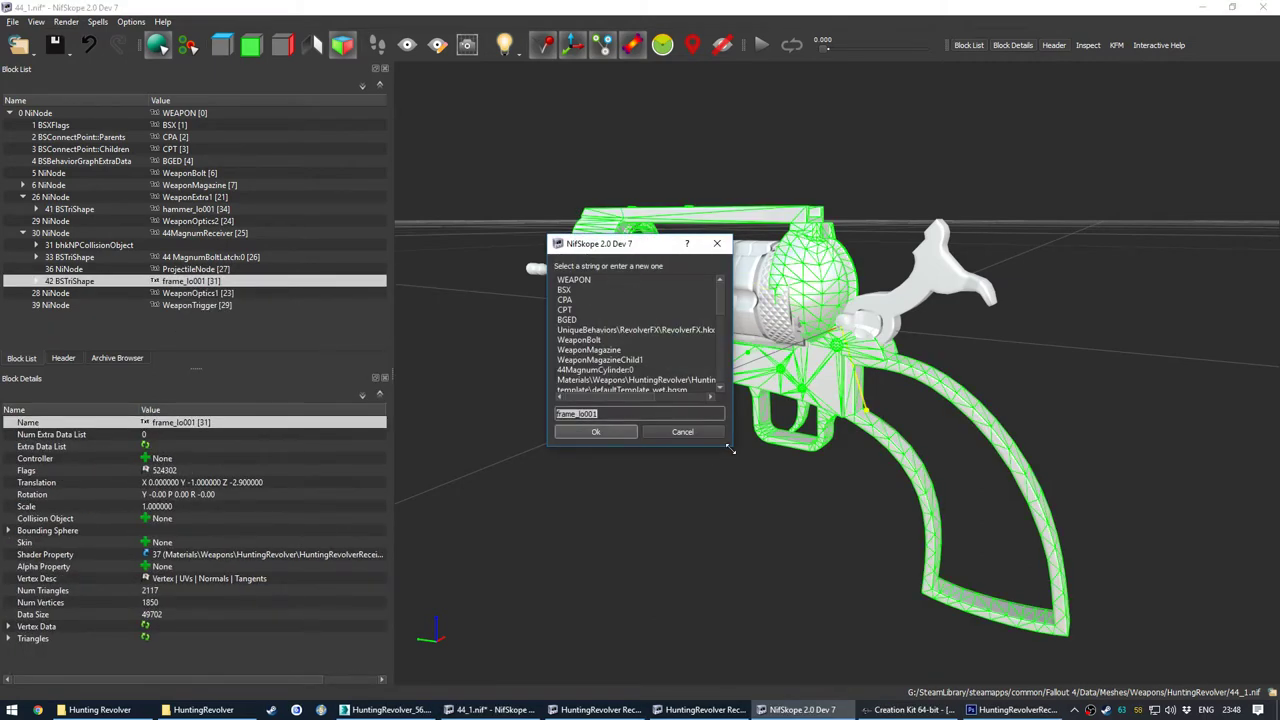
pyautogui.moveTo(731, 450); pyautogui.dragTo(757, 656)
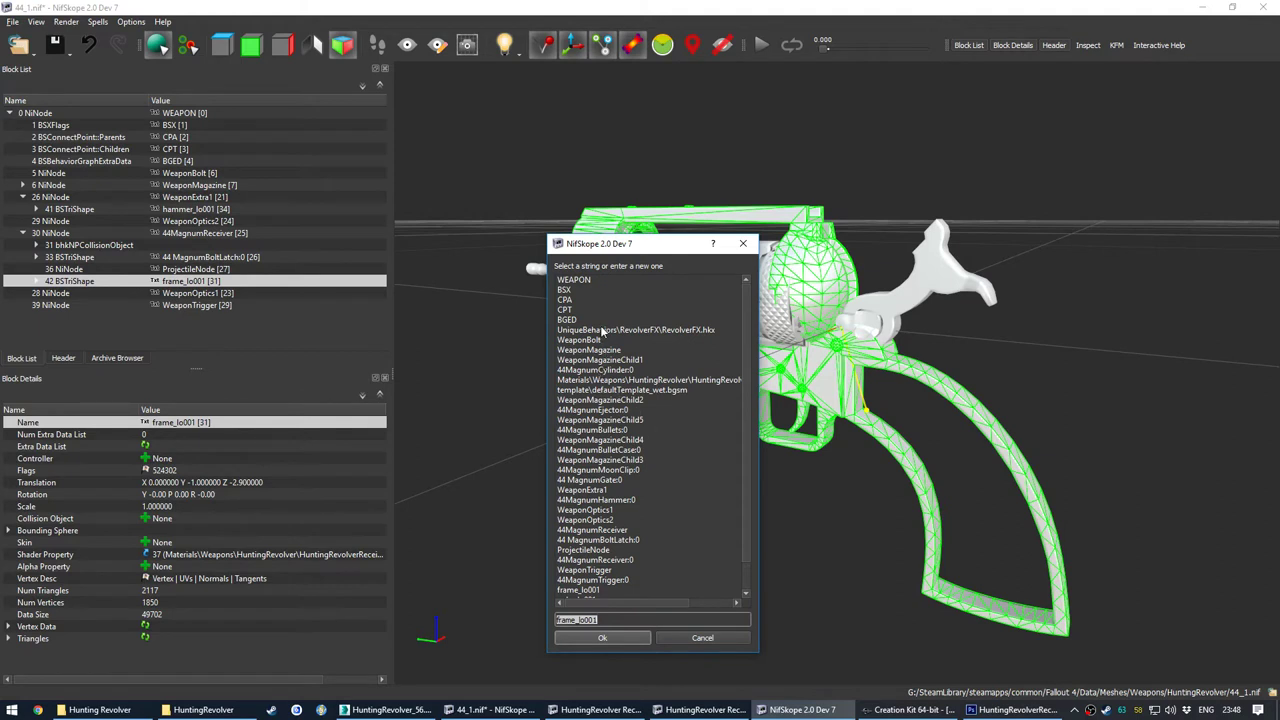
pyautogui.moveTo(744, 316); pyautogui.dragTo(750, 352)
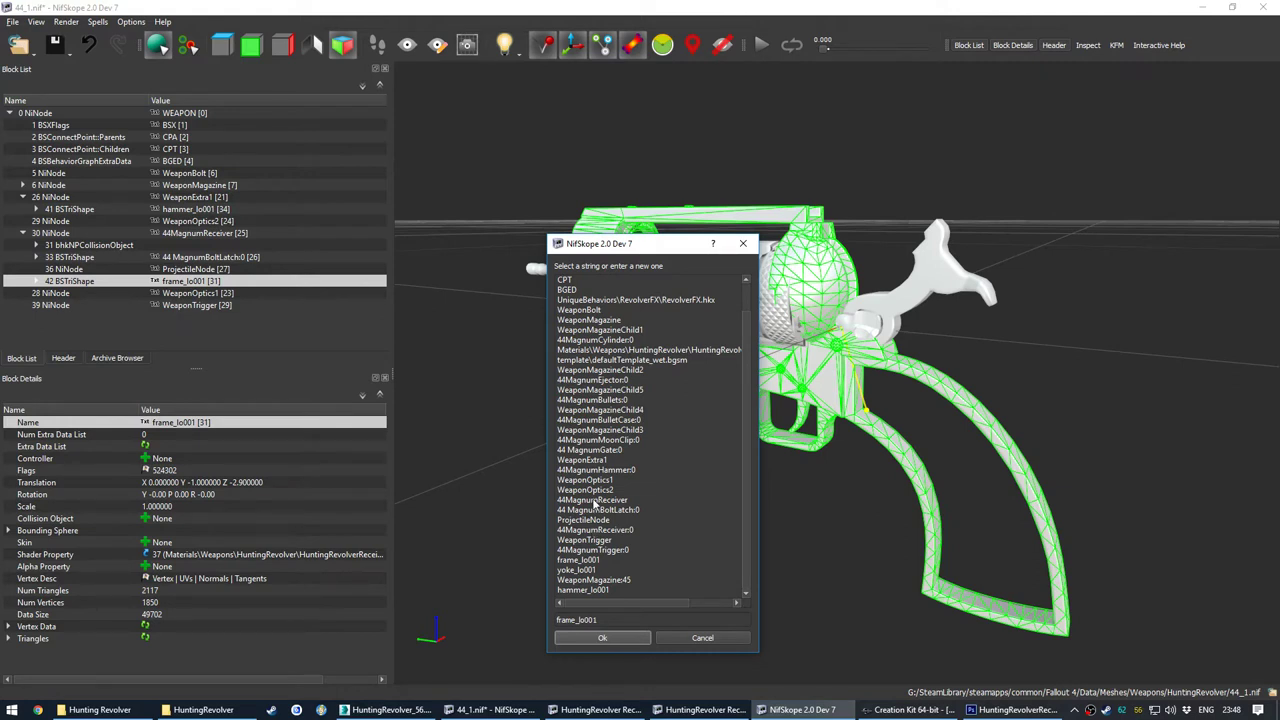
pyautogui.click(627, 530)
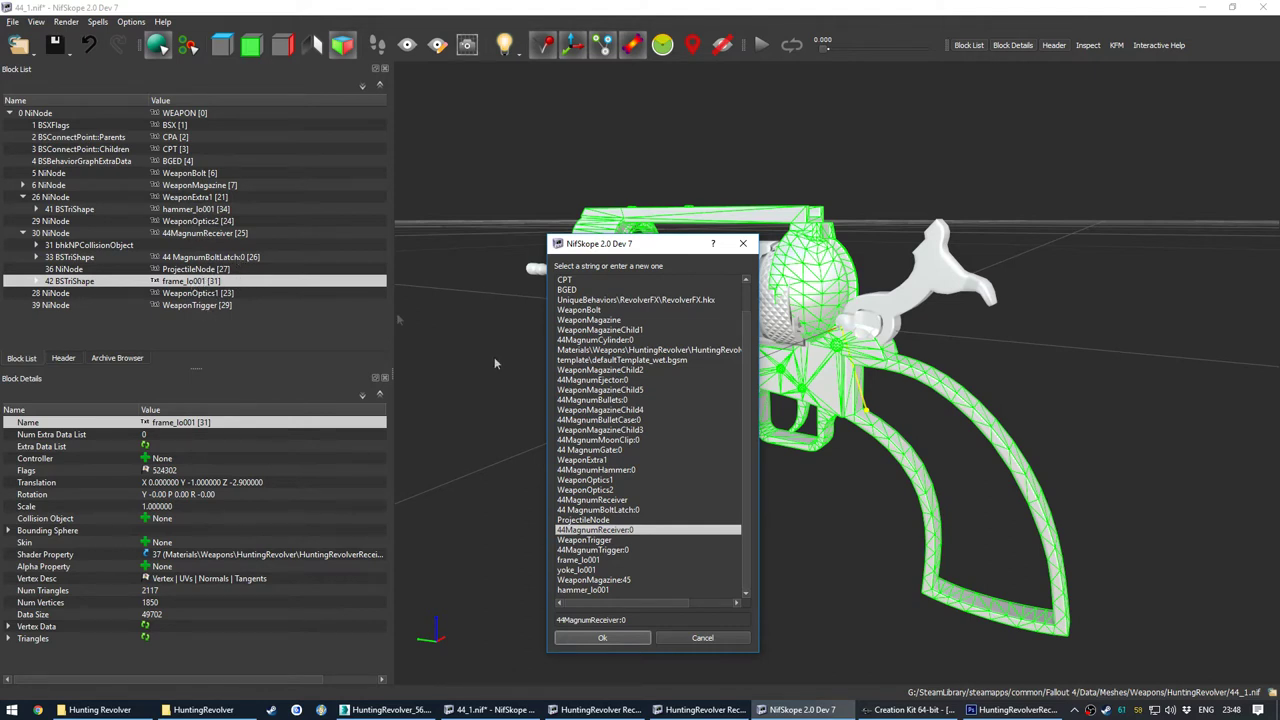
pyautogui.click(601, 638)
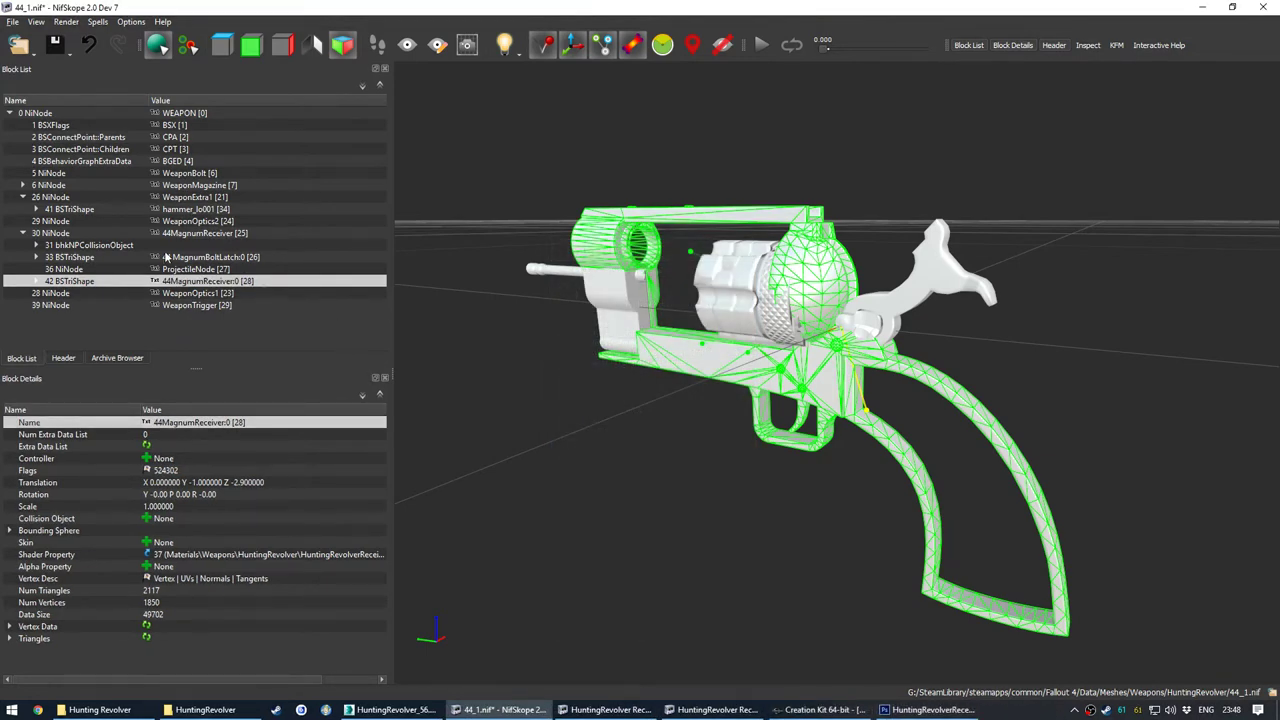
# Step: Remove the 44 MagnumBoltLatch:0 shape and the orphaned lighting shader branch it leaves behind
pyautogui.click(180, 258)
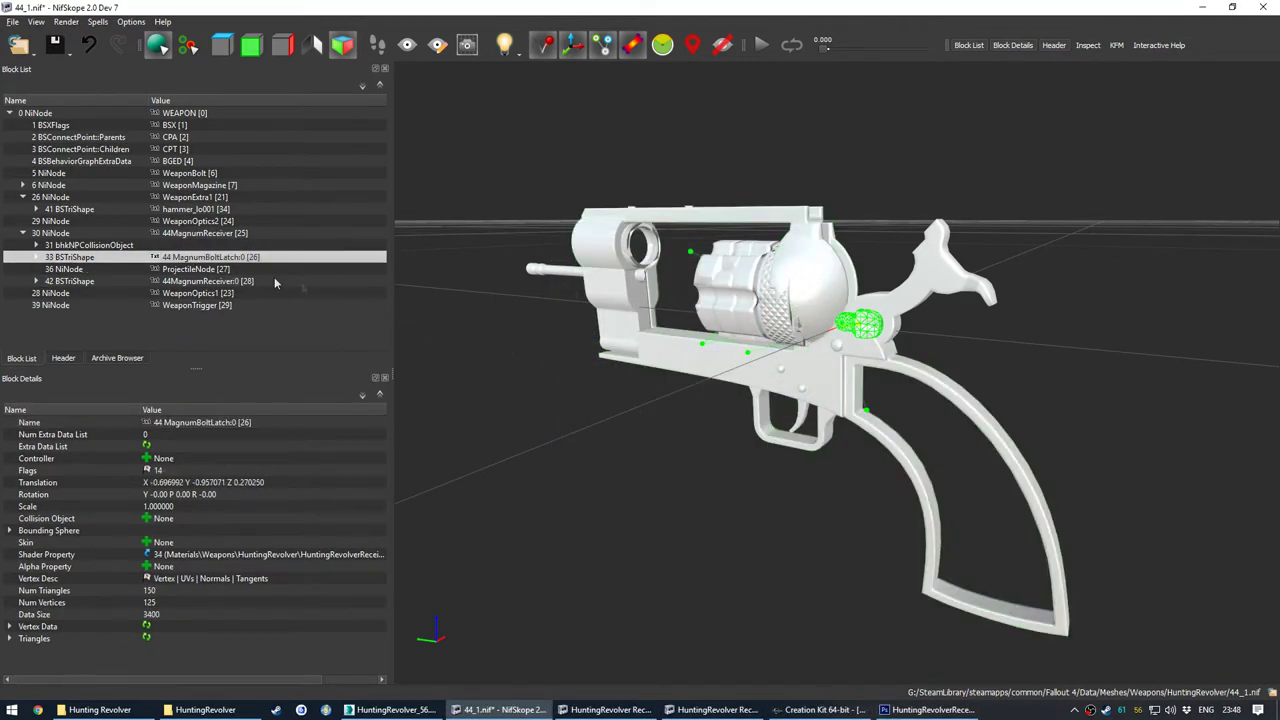
pyautogui.click(201, 281)
pyautogui.moveTo(470, 405); pyautogui.dragTo(528, 409)
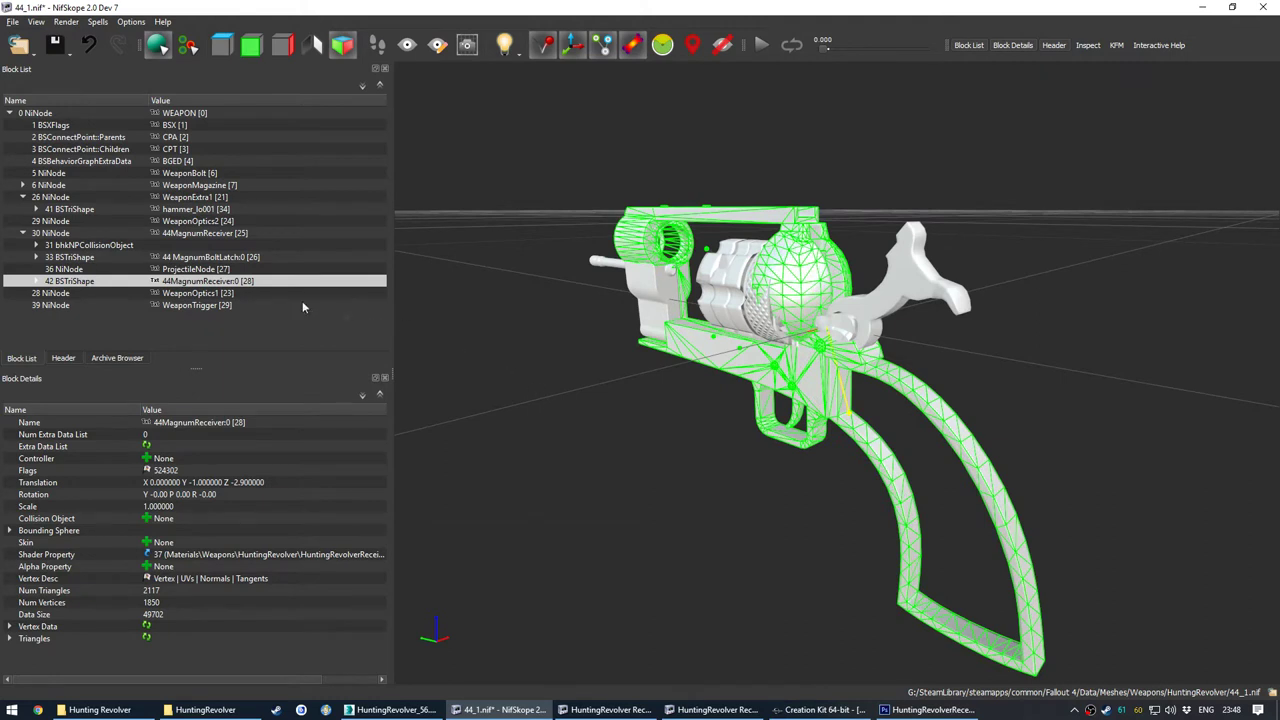
pyautogui.click(190, 258)
pyautogui.rightClick(194, 257)
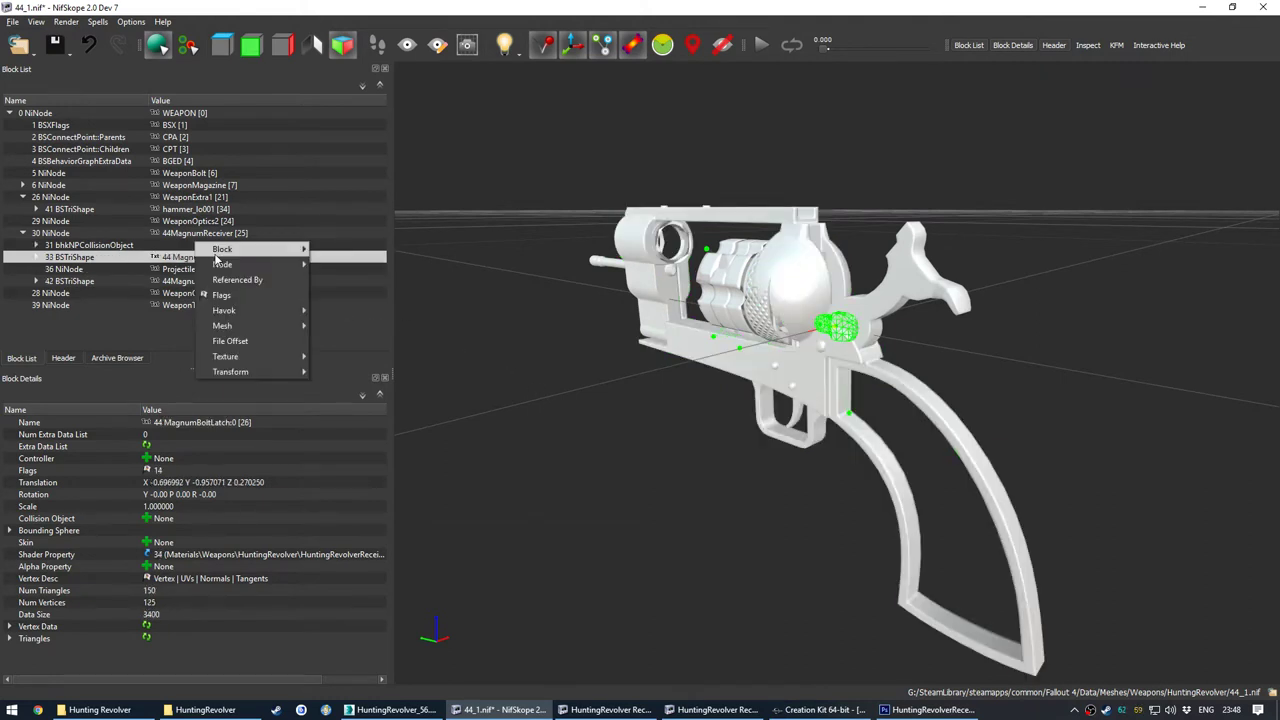
pyautogui.moveTo(222, 250)
pyautogui.click(338, 266)
pyautogui.rightClick(78, 305)
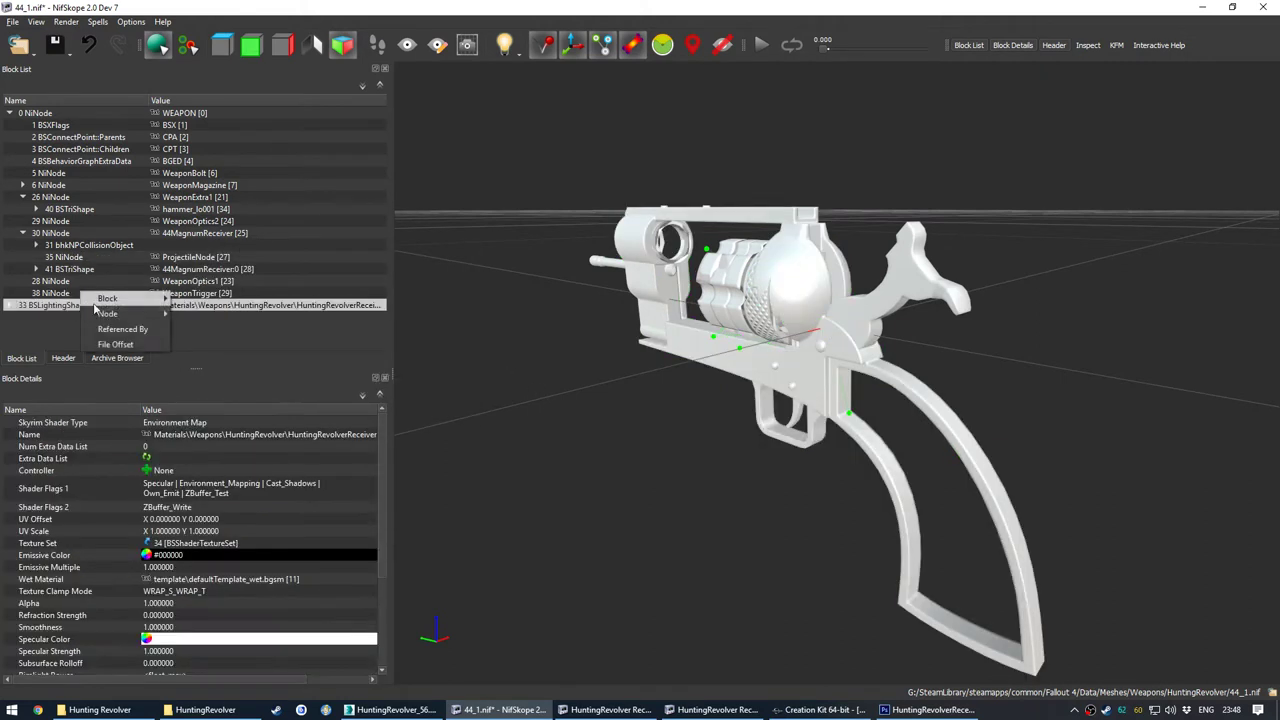
pyautogui.moveTo(120, 311)
pyautogui.click(230, 362)
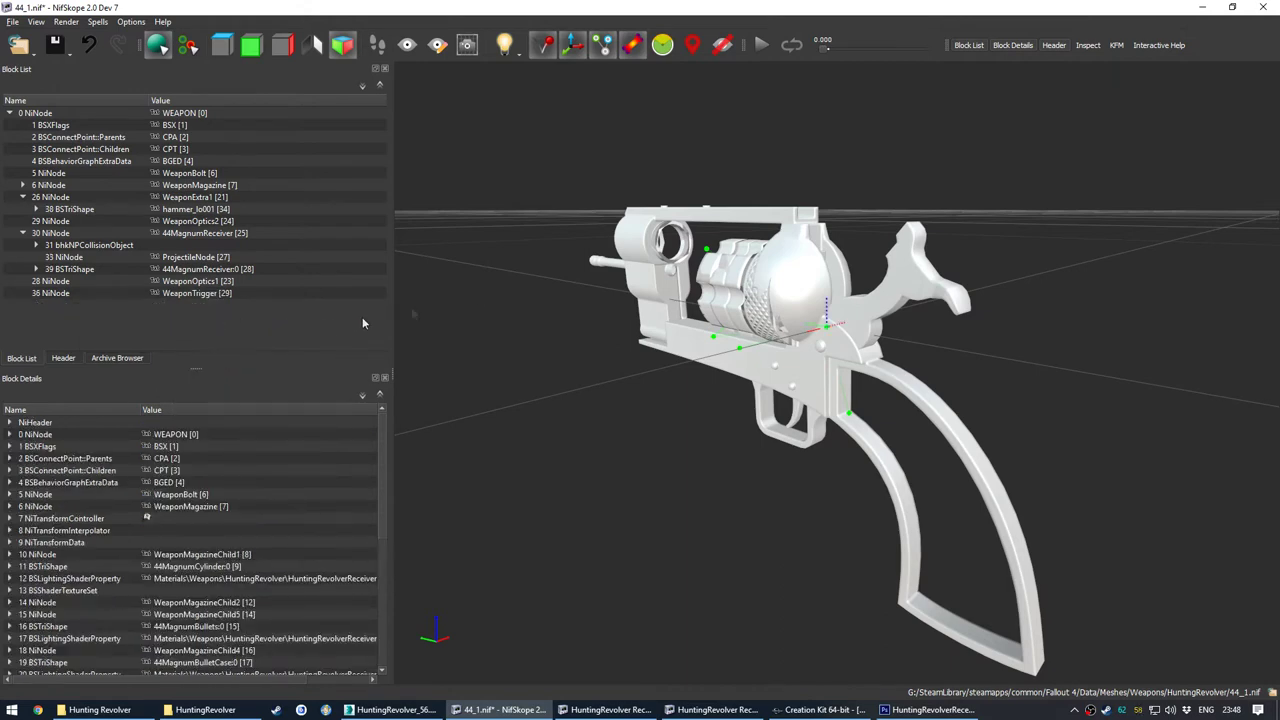
# Step: Examine from several angles how the hammer sits against the new frame
pyautogui.moveTo(518, 291); pyautogui.dragTo(729, 337)
pyautogui.rightClick(903, 311)
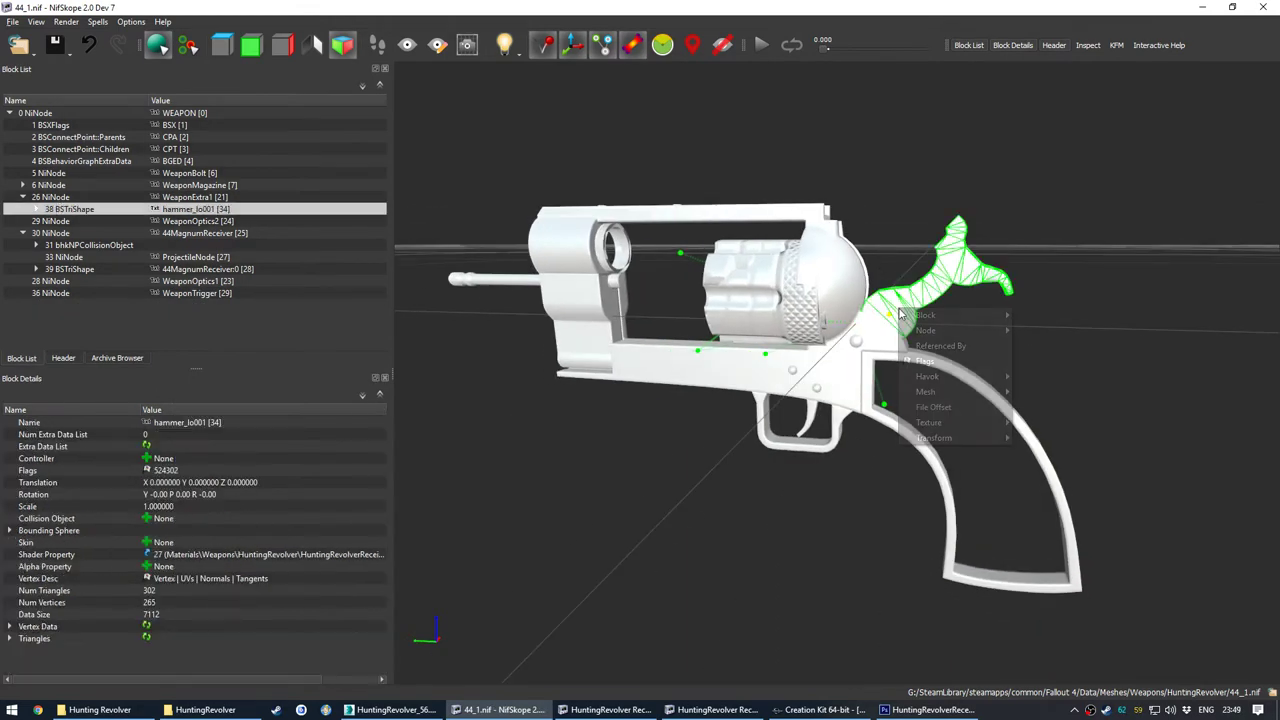
pyautogui.moveTo(685, 452); pyautogui.dragTo(998, 426)
pyautogui.scroll(-3, 754, 275)
pyautogui.scroll(4, 758, 297)
pyautogui.scroll(5, 808, 422)
pyautogui.scroll(-5, 808, 422)
pyautogui.moveTo(808, 422); pyautogui.dragTo(580, 335)
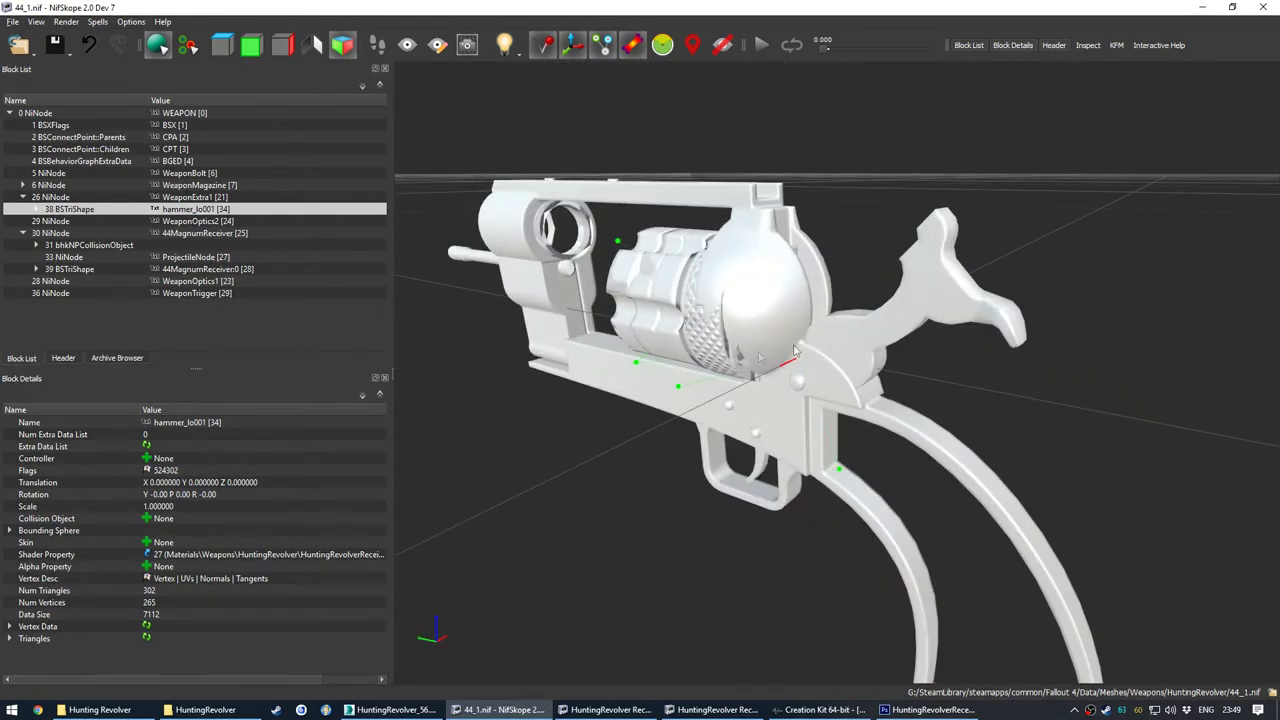
# Step: Edit the transform of hammer_lo001 and set its Z translation to -0.5
pyautogui.rightClick(835, 323)
pyautogui.moveTo(905, 452)
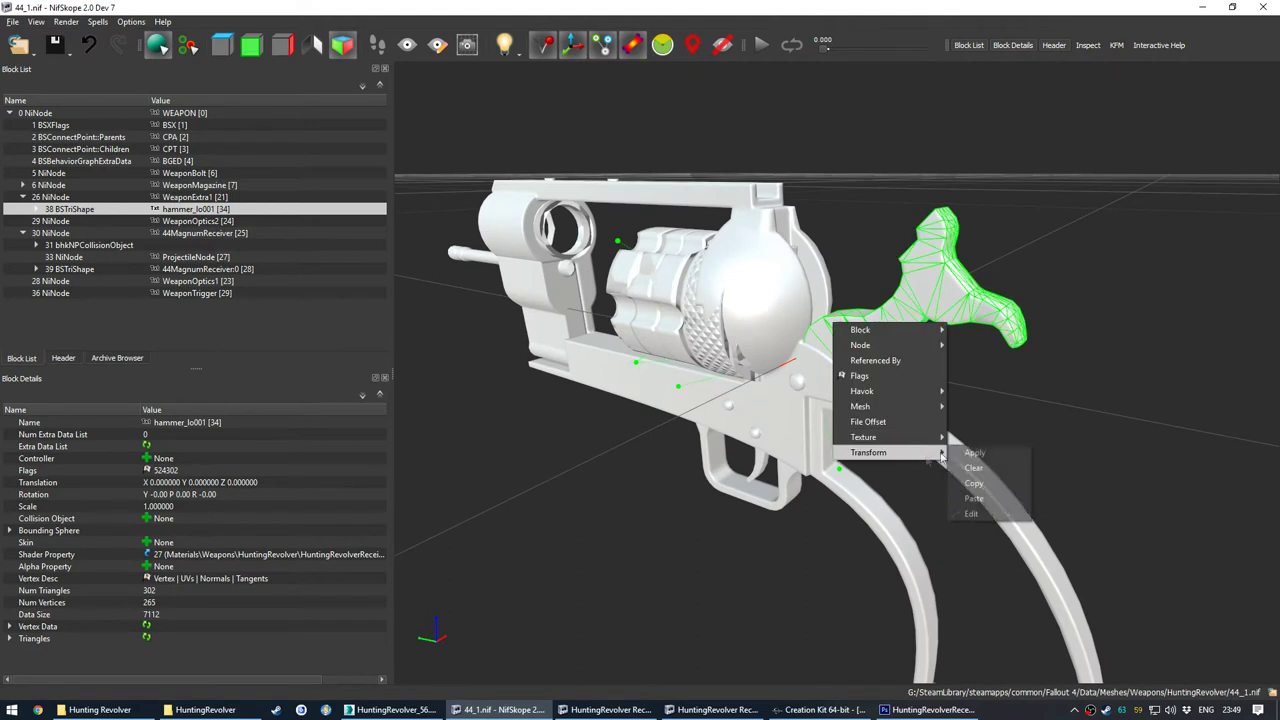
pyautogui.click(971, 513)
pyautogui.moveTo(607, 181); pyautogui.dragTo(551, 131)
pyautogui.click(563, 171)
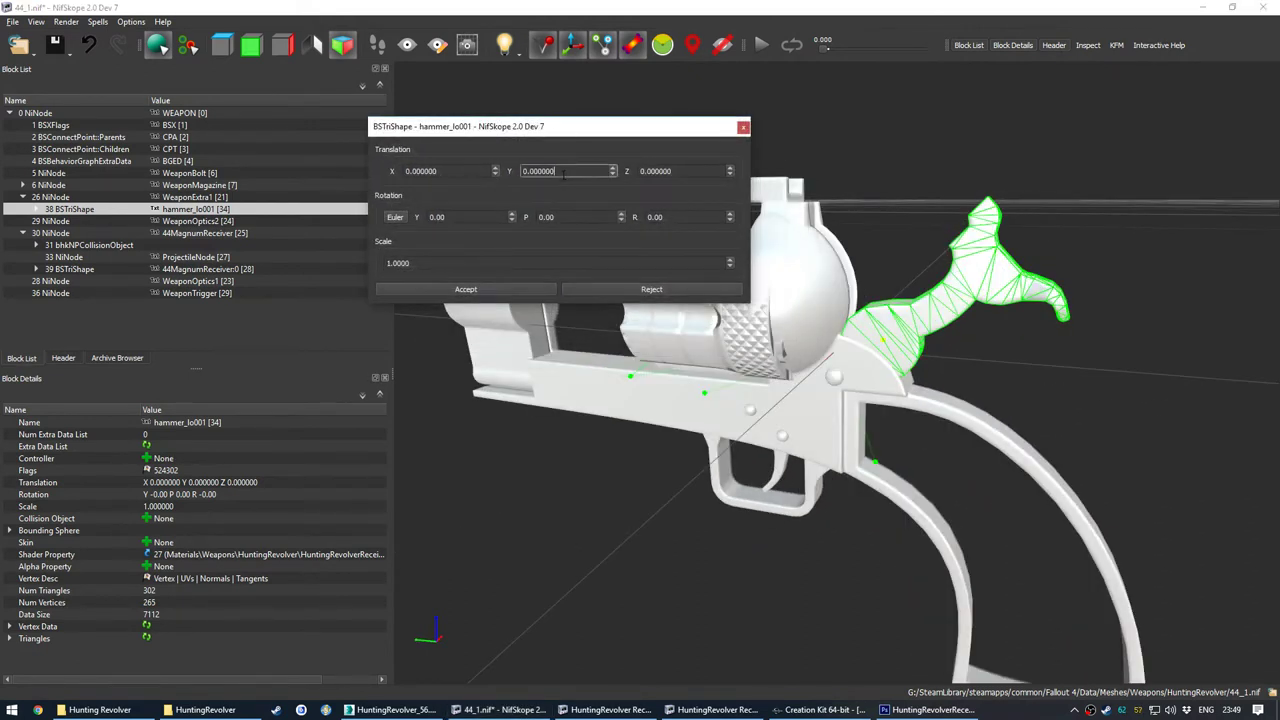
pyautogui.moveTo(690, 171); pyautogui.dragTo(651, 172)
pyautogui.write('5')
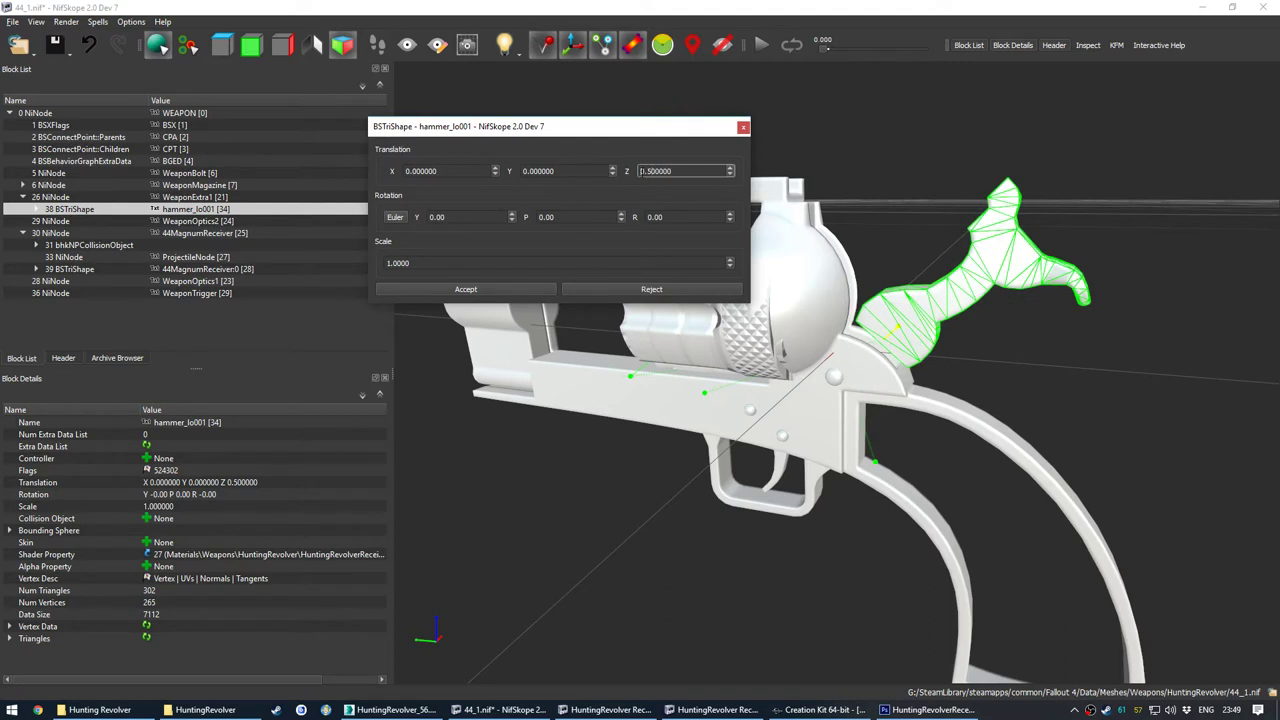
pyautogui.press('Home')
pyautogui.write('-')
# Step: Adjust the hammer's translation to Y 0.2 and Z -0.7 so it sits in the frame
pyautogui.moveTo(569, 175); pyautogui.dragTo(531, 182)
pyautogui.write('5')
pyautogui.moveTo(618, 350); pyautogui.dragTo(604, 335)
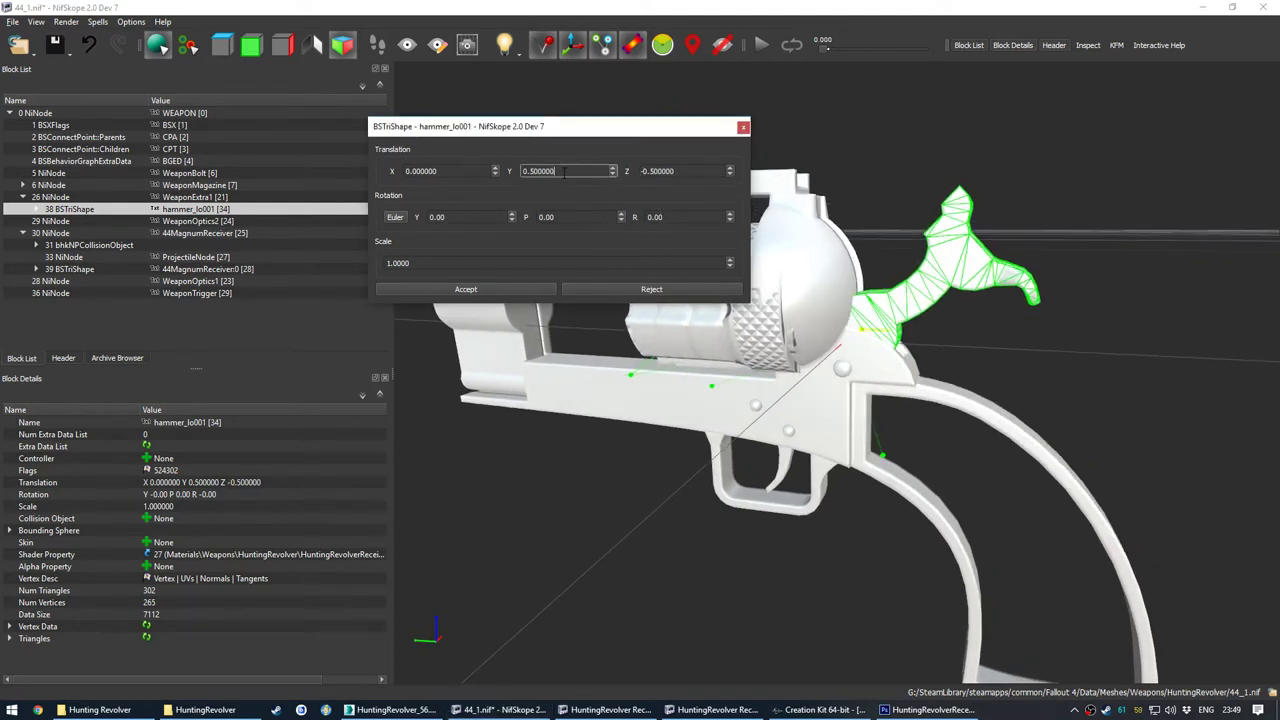
pyautogui.moveTo(564, 171); pyautogui.dragTo(531, 171)
pyautogui.write('2')
pyautogui.click(682, 174)
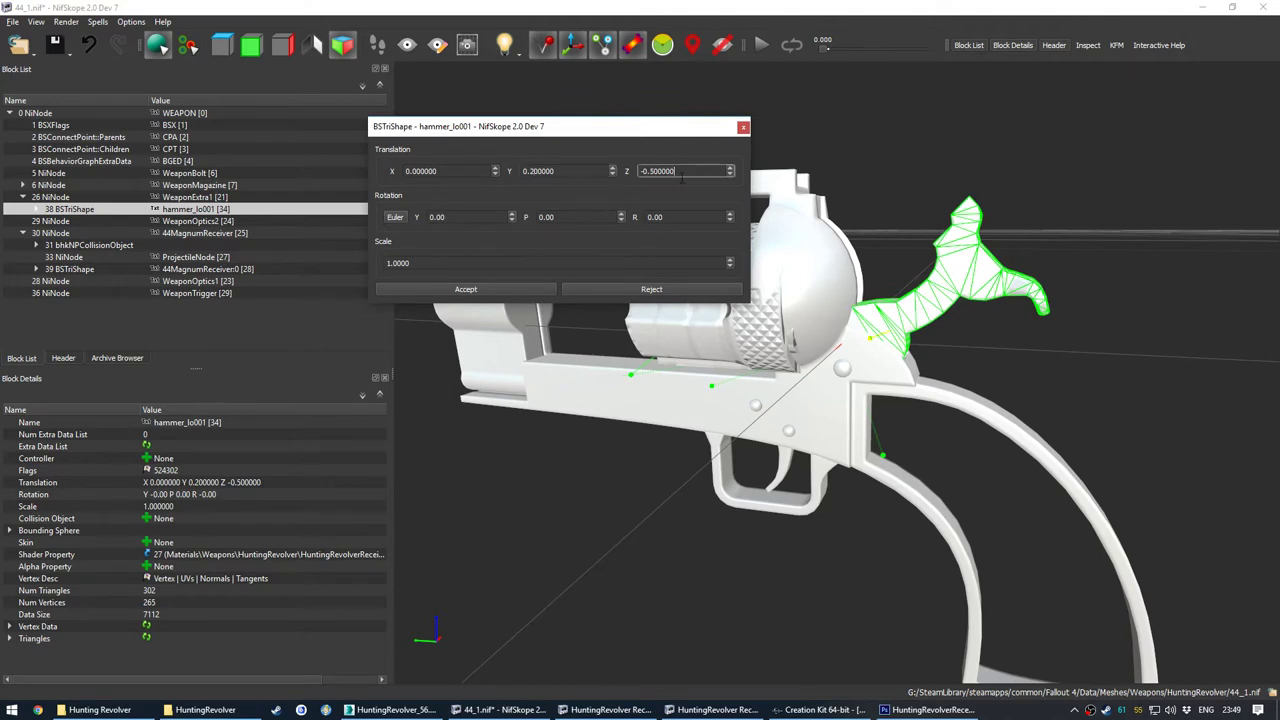
pyautogui.write('7')
# Step: Check the hammer from behind, set its X translation to -0.1 and accept the transform
pyautogui.moveTo(650, 340); pyautogui.dragTo(581, 371)
pyautogui.moveTo(464, 173); pyautogui.dragTo(413, 192)
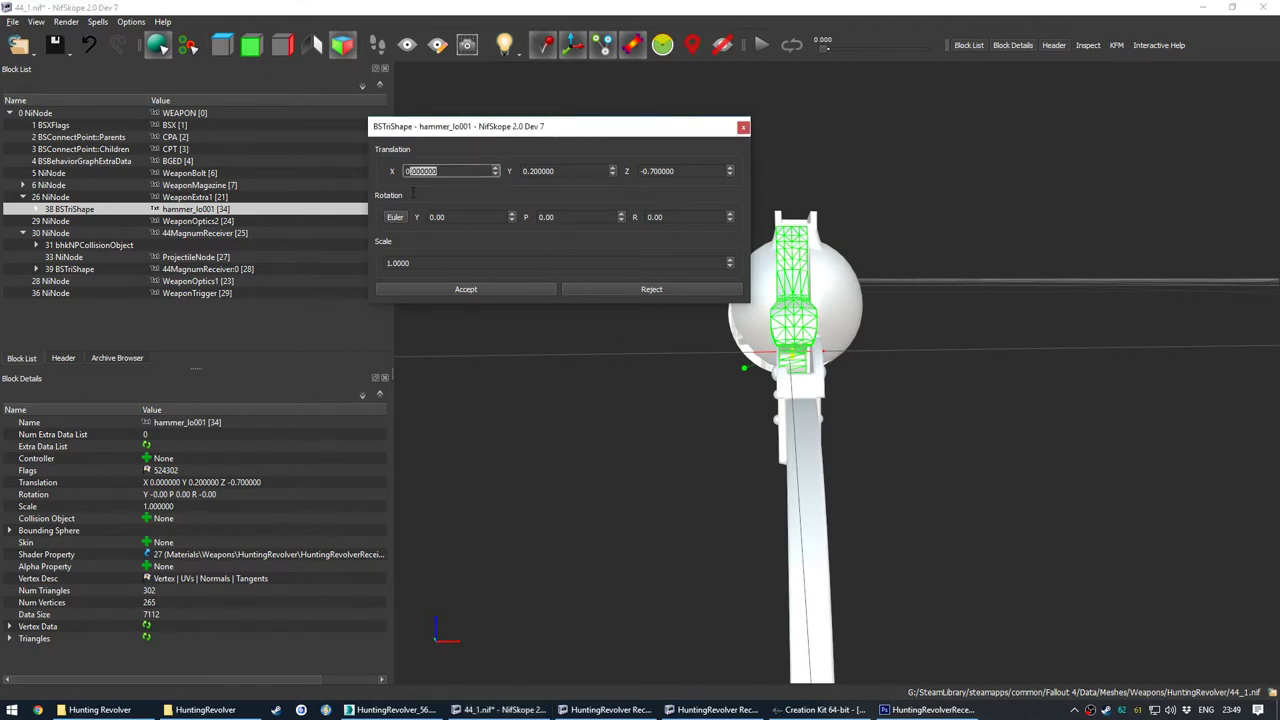
pyautogui.write('0.2')
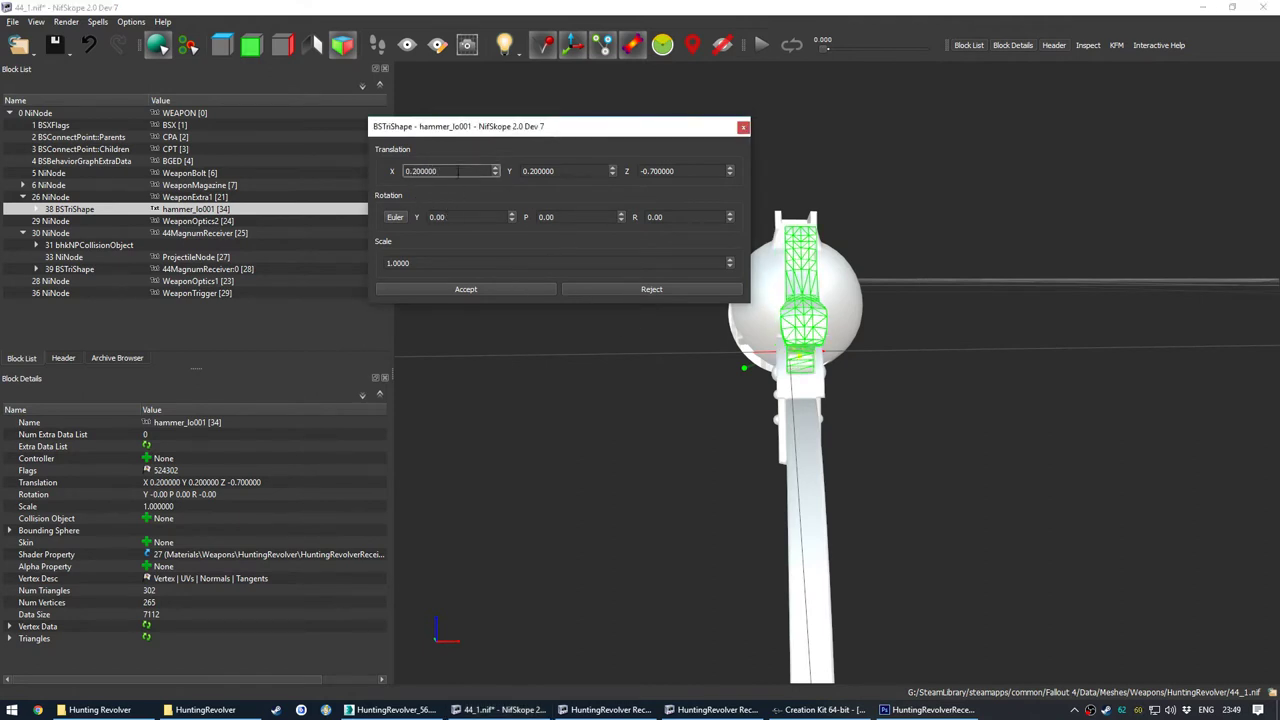
pyautogui.moveTo(458, 171); pyautogui.dragTo(409, 180)
pyautogui.press('Left')
pyautogui.write('-')
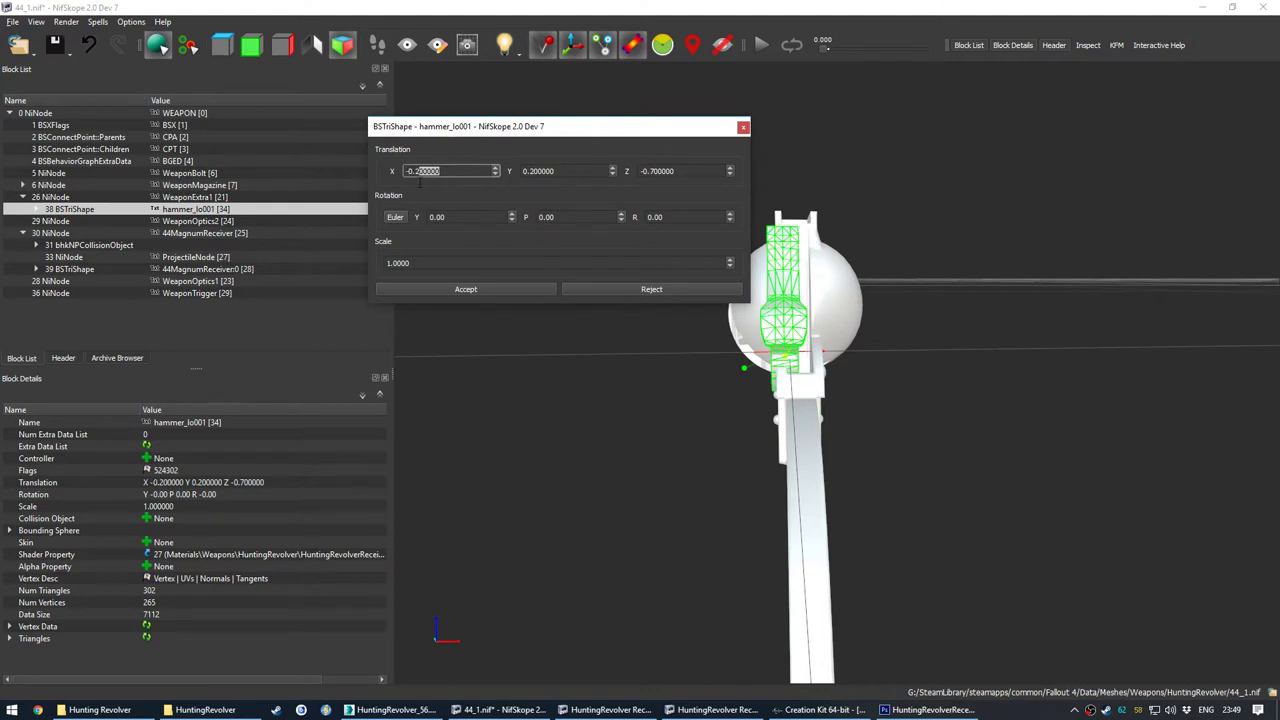
pyautogui.moveTo(420, 183); pyautogui.dragTo(416, 184)
pyautogui.write('1')
pyautogui.click(458, 288)
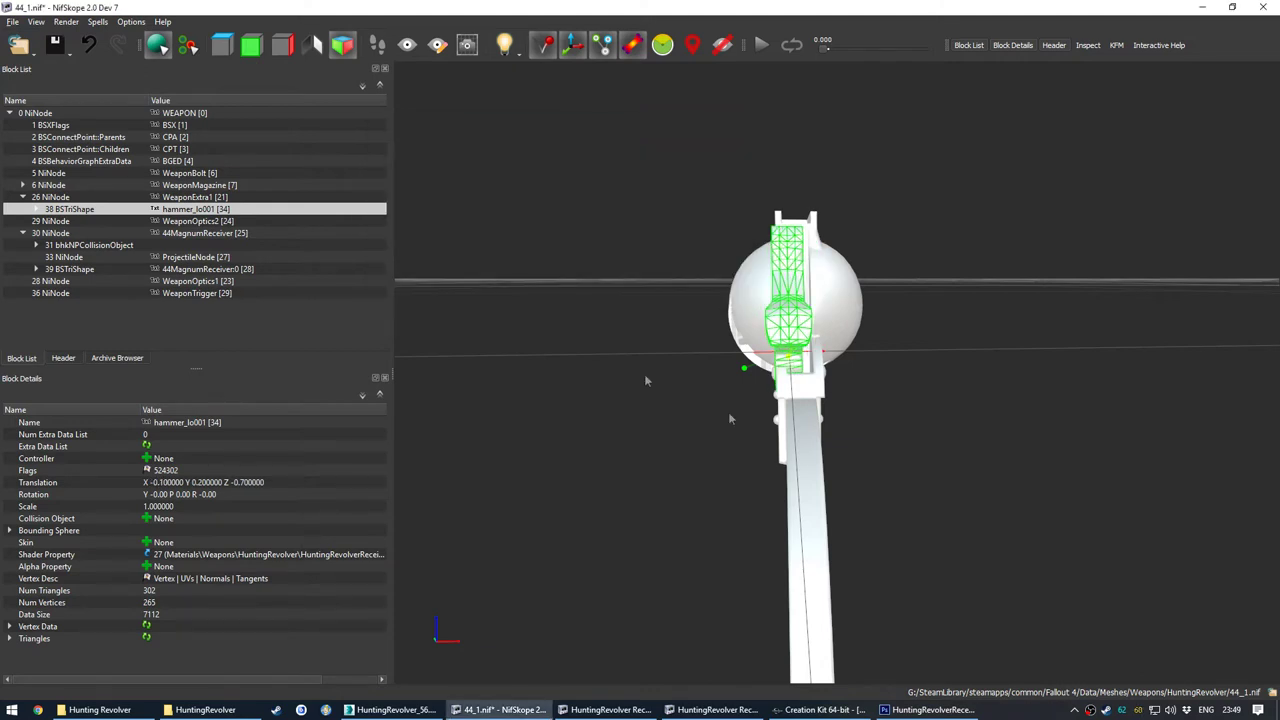
# Step: Edit the transform of the 44MagnumReceiver:0 frame and shift its X translation to -0.2
pyautogui.rightClick(800, 420)
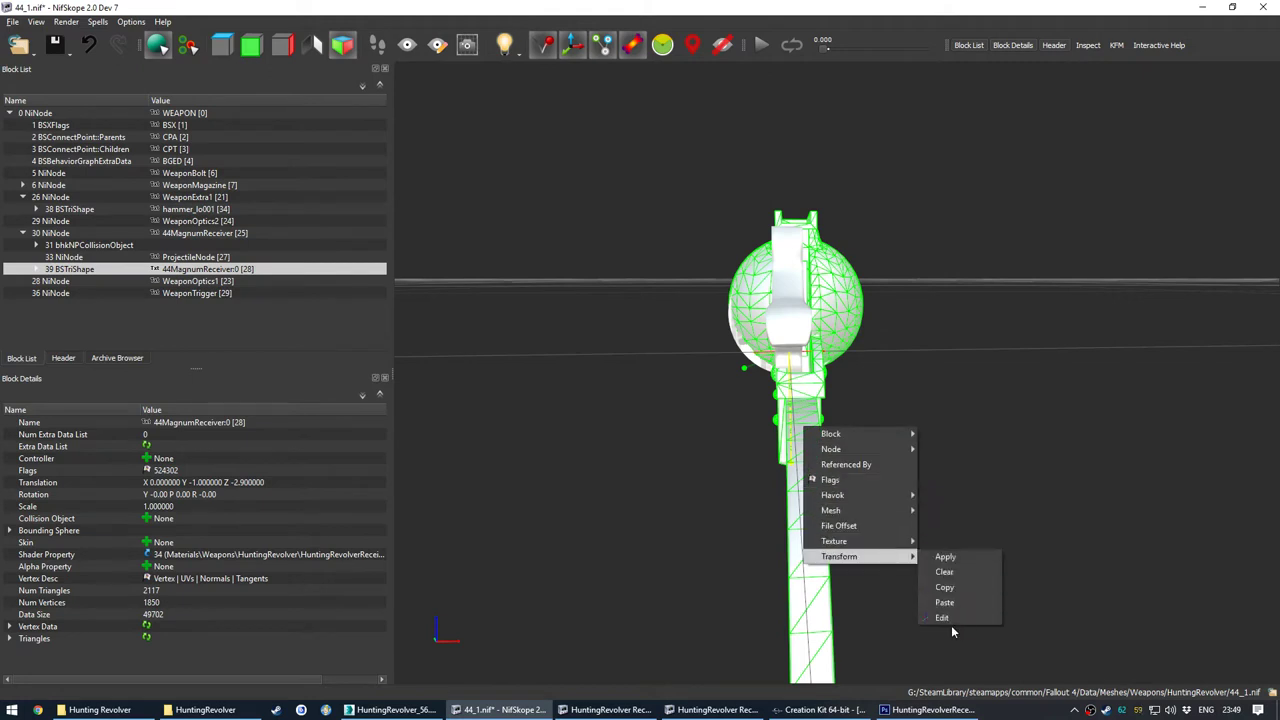
pyautogui.click(951, 622)
pyautogui.rightClick(835, 475)
pyautogui.moveTo(814, 563)
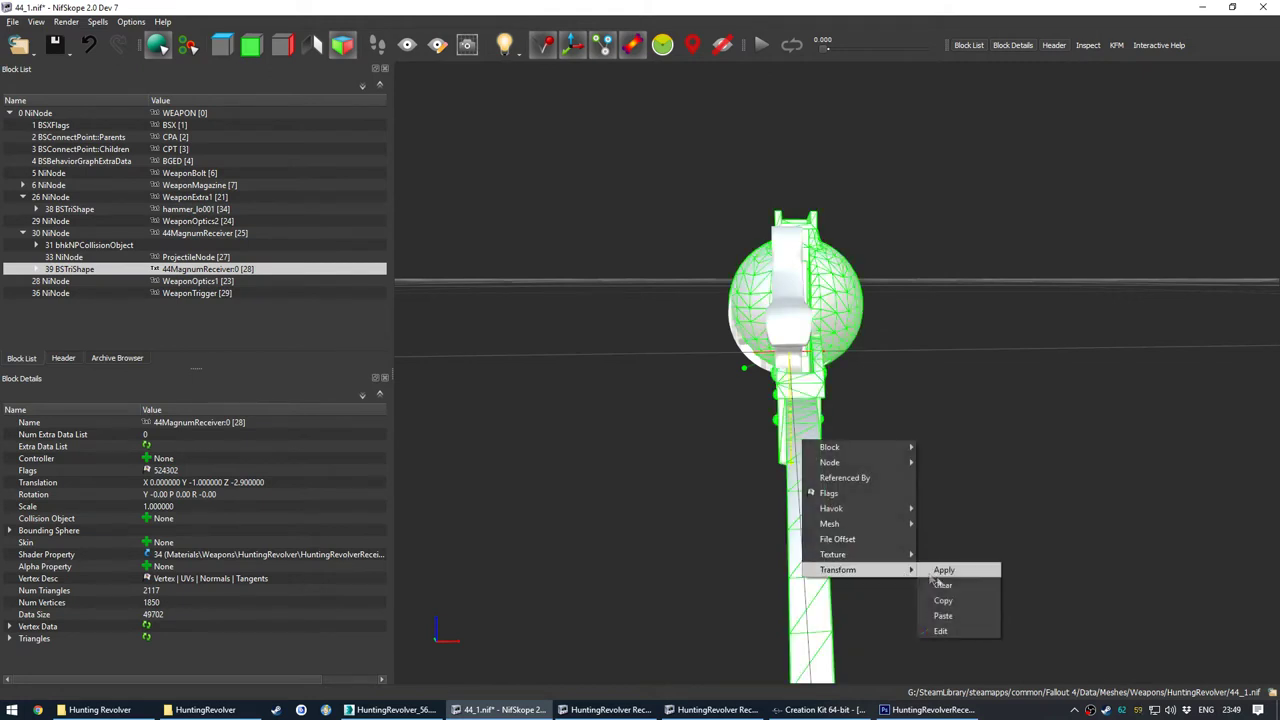
pyautogui.click(943, 628)
pyautogui.moveTo(545, 178); pyautogui.dragTo(449, 86)
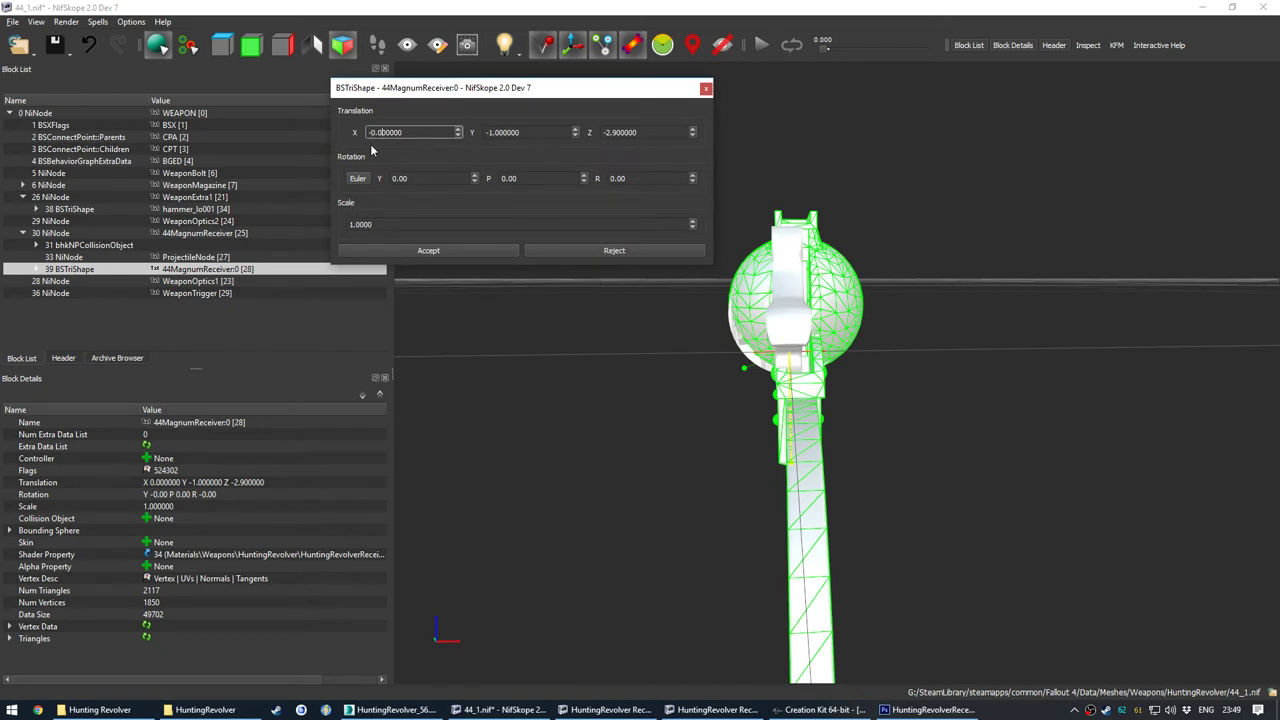
pyautogui.write('1')
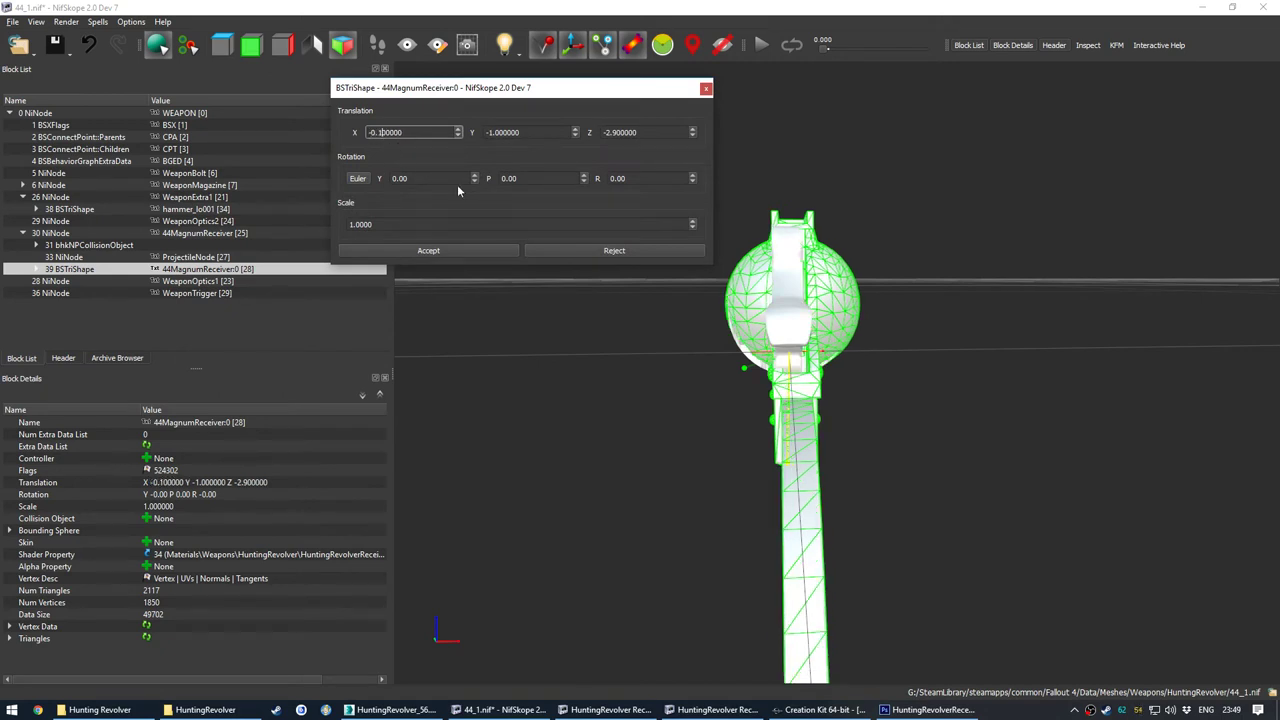
pyautogui.write('2')
# Step: Set the frame's X translation to -0.3 to centre it on the hammer and accept the transform
pyautogui.moveTo(580, 352); pyautogui.dragTo(575, 356)
pyautogui.click(380, 132)
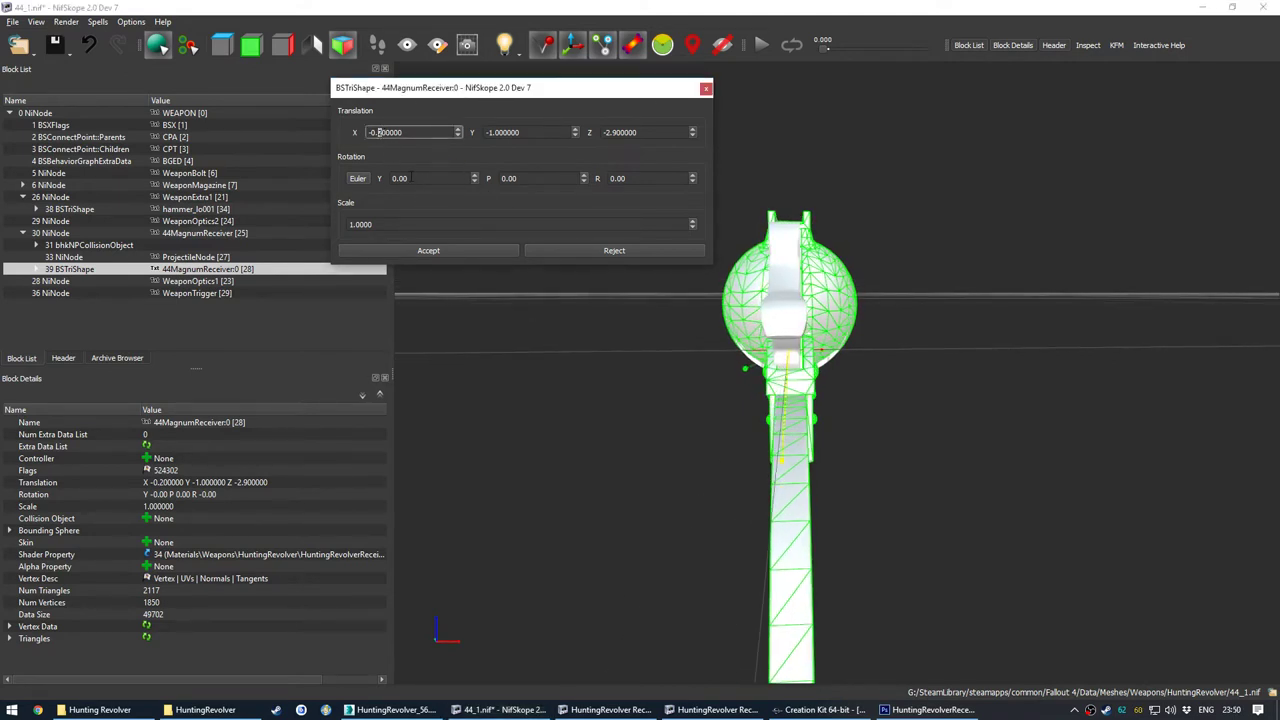
pyautogui.write('3')
pyautogui.moveTo(452, 303); pyautogui.dragTo(510, 324)
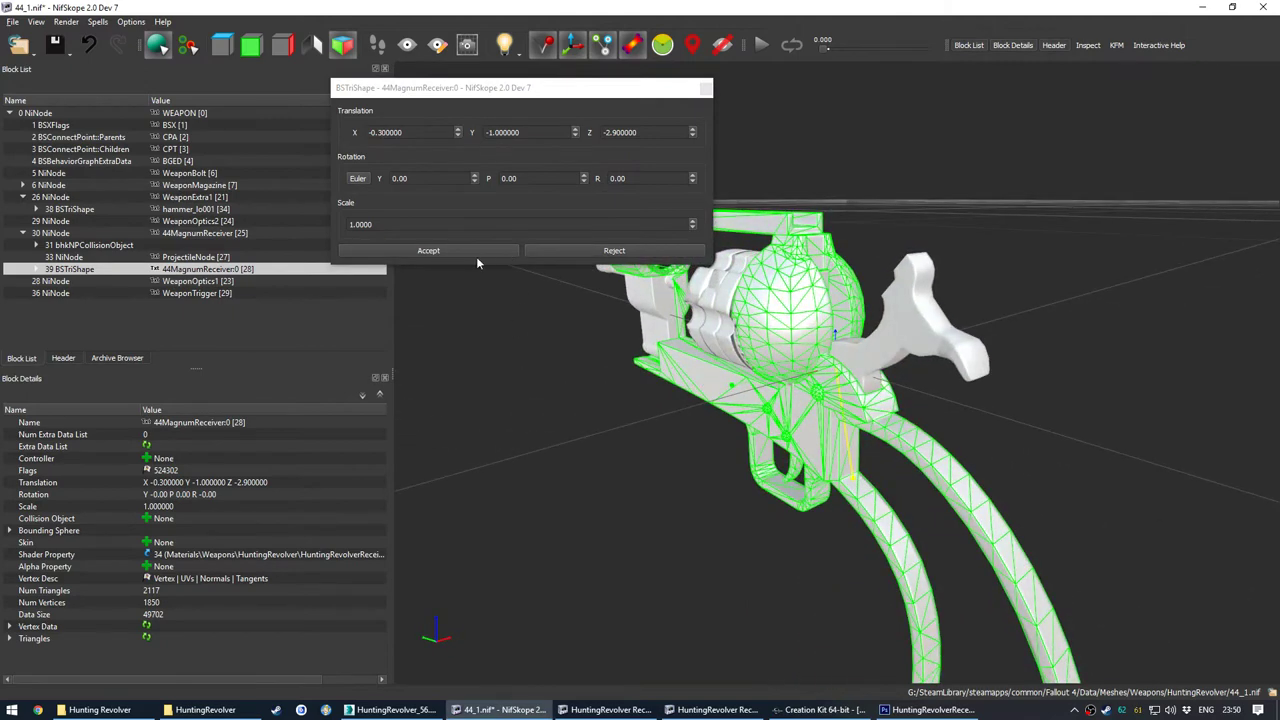
pyautogui.click(470, 248)
# Step: Edit the transform of hammer_lo001 and set its translation to Y 0.5 and Z -1.5
pyautogui.moveTo(562, 412)
pyautogui.mouseDown()
pyautogui.moveTo(590, 415)
pyautogui.moveTo(544, 421)
pyautogui.mouseUp()
pyautogui.click(867, 362)
pyautogui.moveTo(798, 400); pyautogui.dragTo(898, 357)
pyautogui.rightClick(930, 336)
pyautogui.moveTo(975, 458)
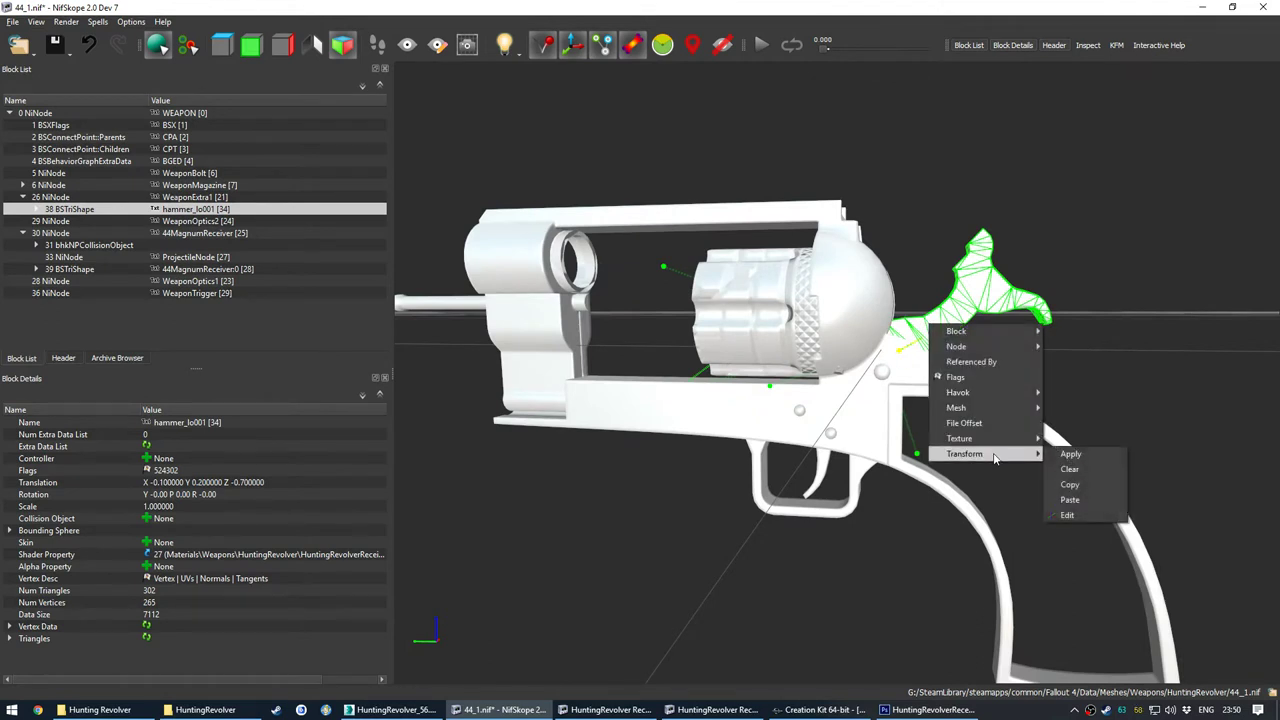
pyautogui.click(1085, 517)
pyautogui.moveTo(643, 181); pyautogui.dragTo(602, 119)
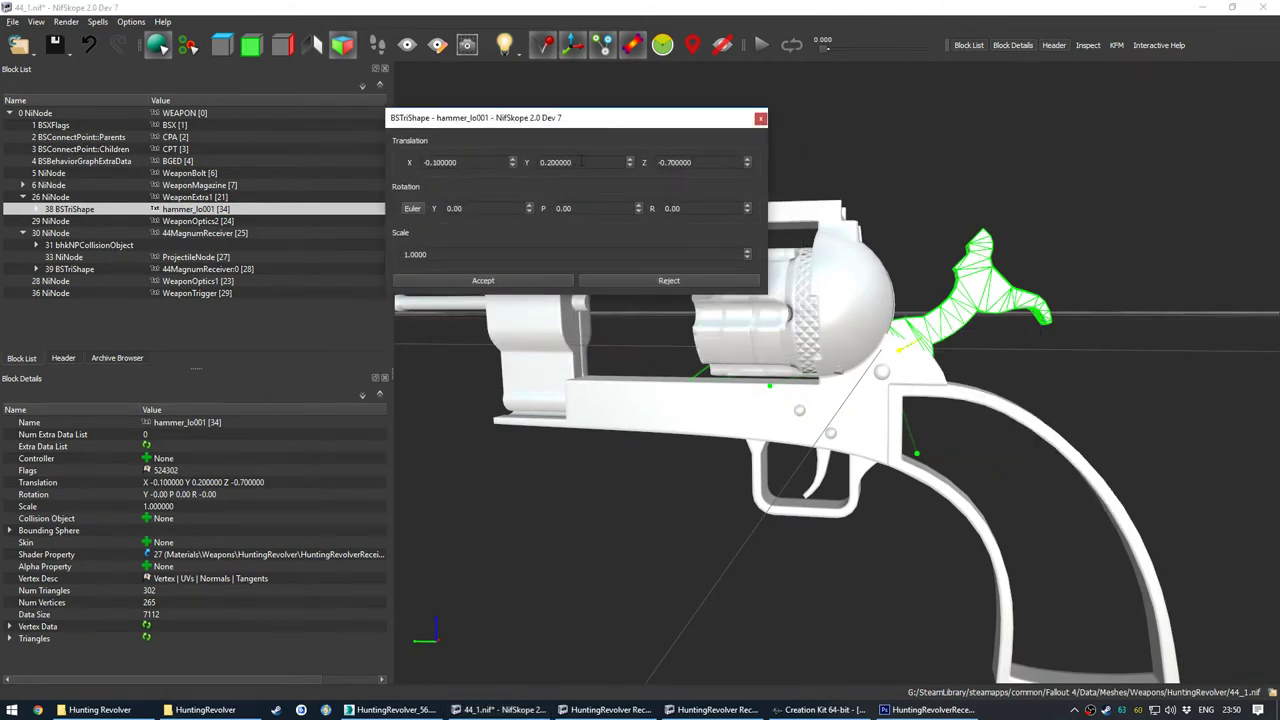
pyautogui.moveTo(553, 163); pyautogui.dragTo(547, 164)
pyautogui.write('5')
pyautogui.click(688, 166)
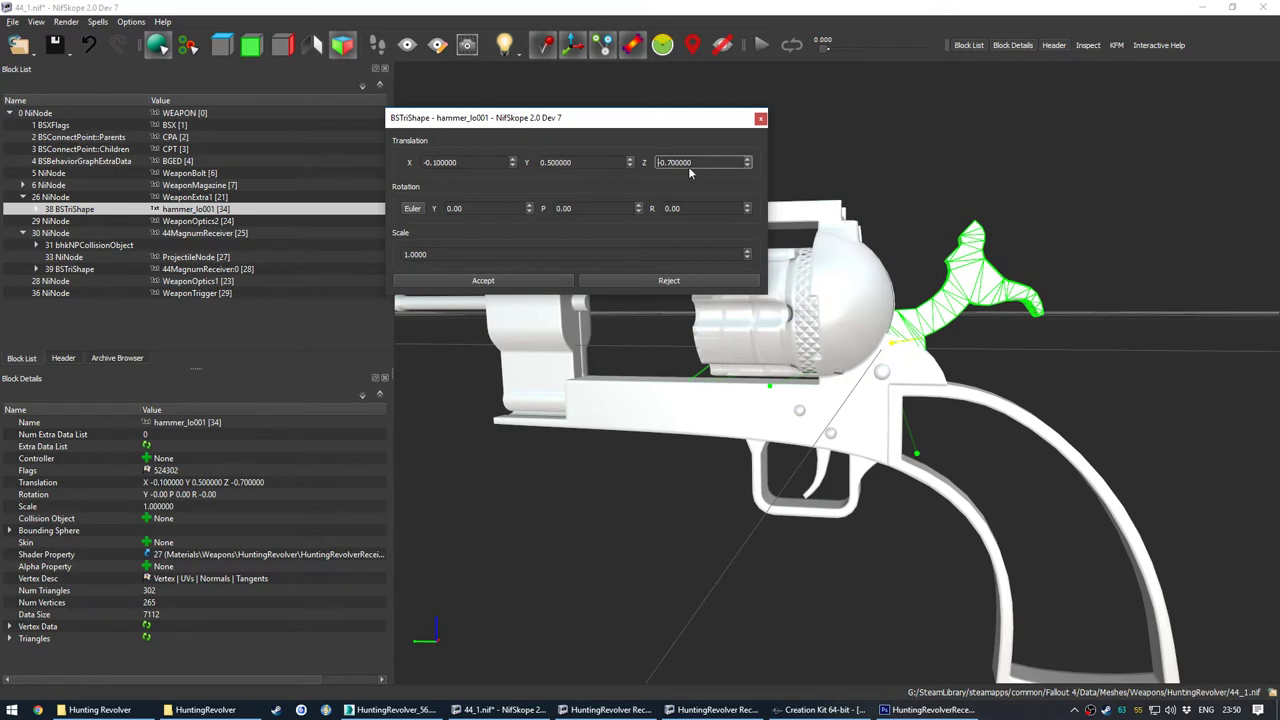
pyautogui.write('-1.')
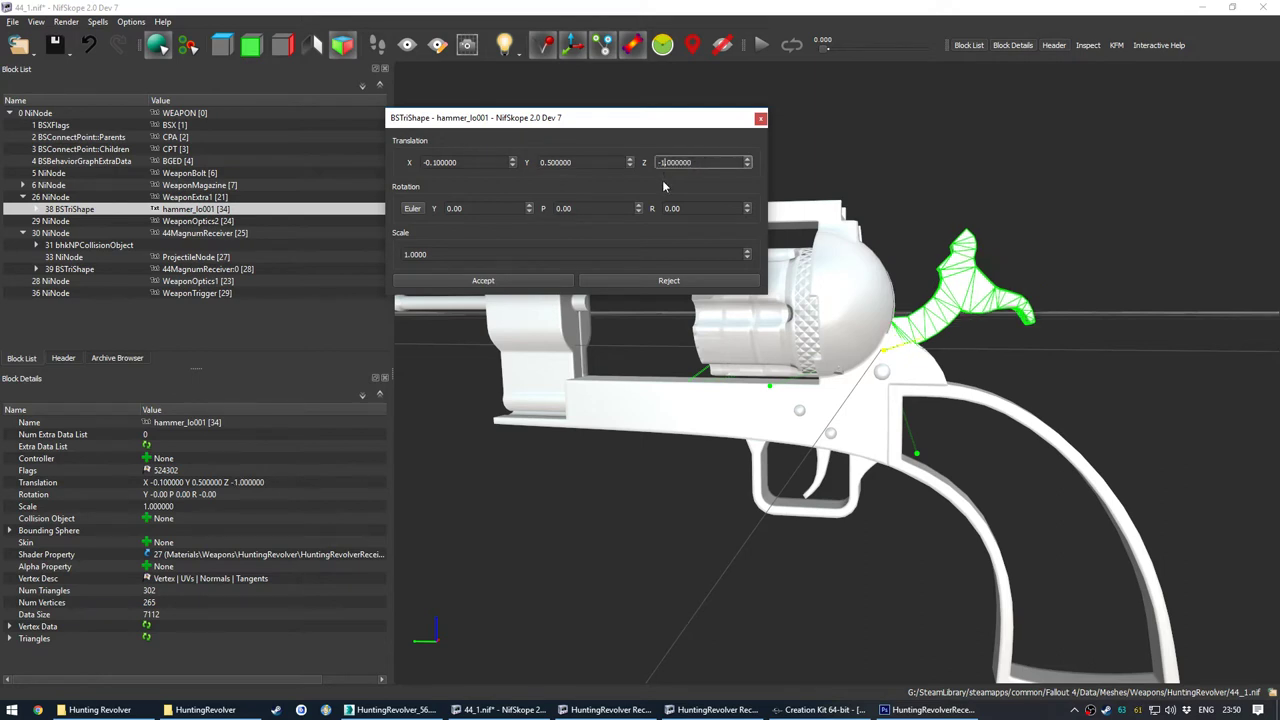
pyautogui.write('5')
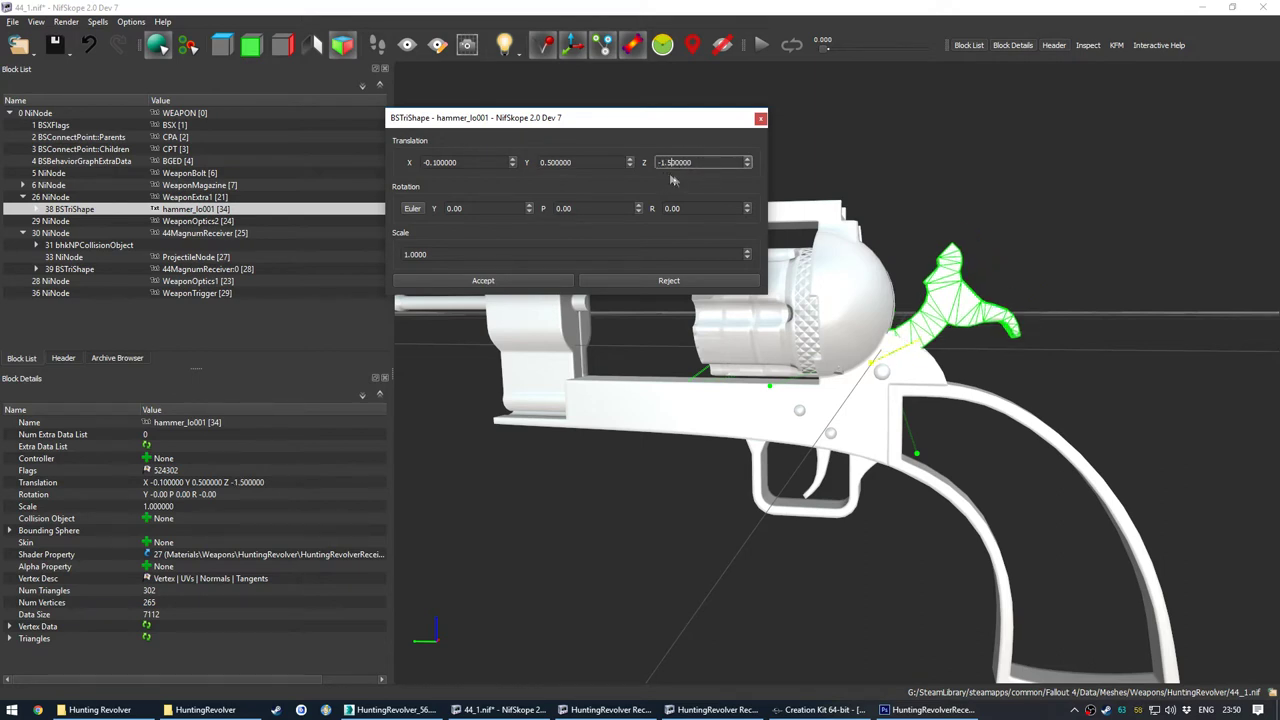
# Step: Try Y translations of 0.7, 0.4, 0.3 and 0.2 for the hammer, settle on 0.1 and accept the transform
pyautogui.moveTo(586, 168); pyautogui.dragTo(548, 175)
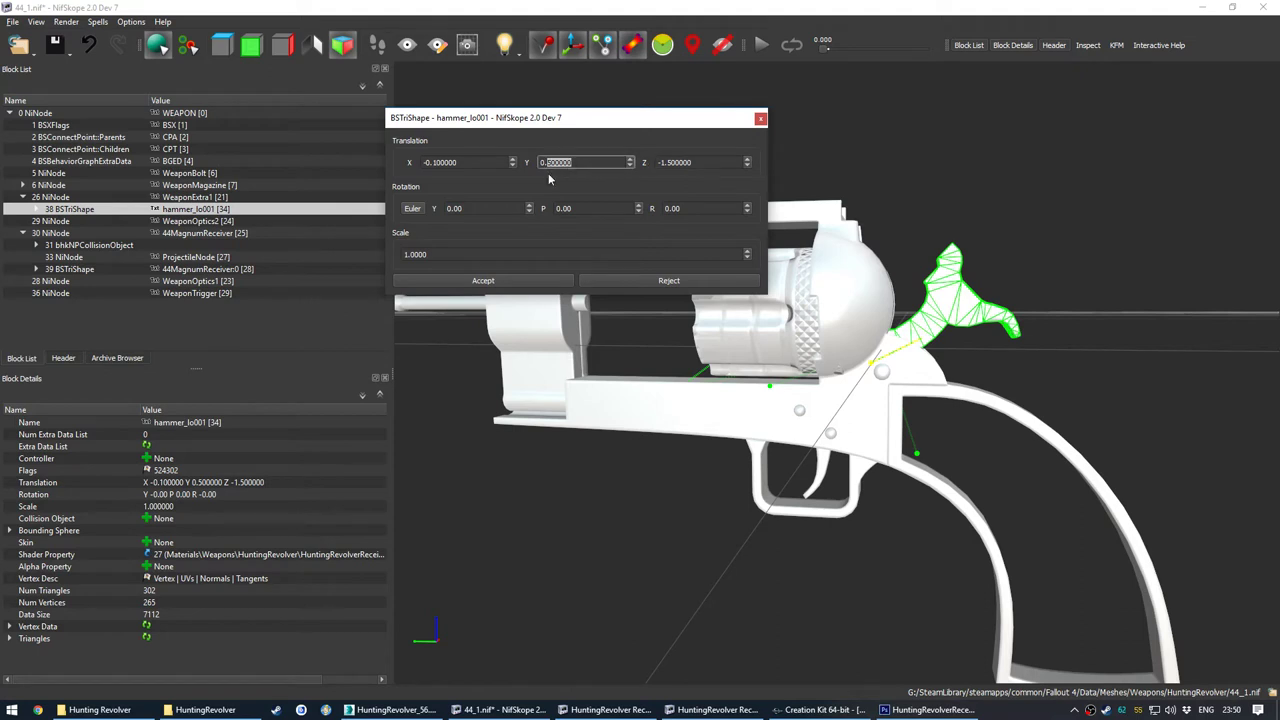
pyautogui.write('7')
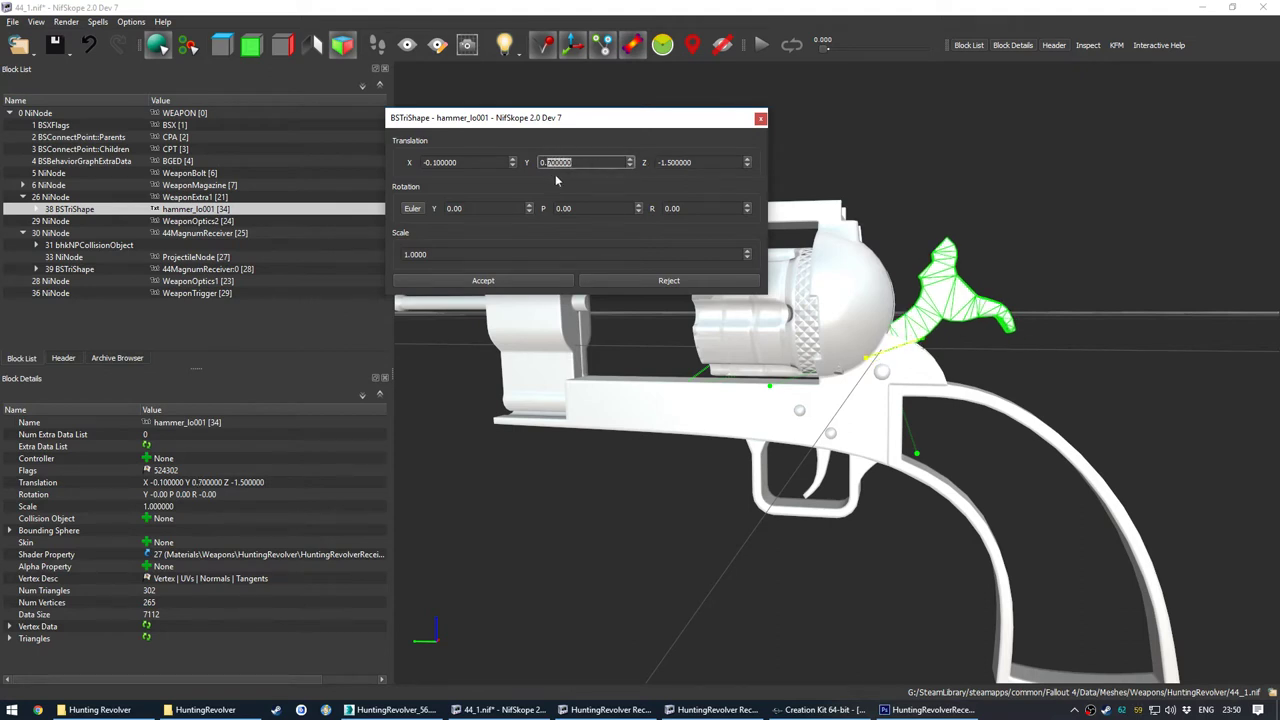
pyautogui.write('4')
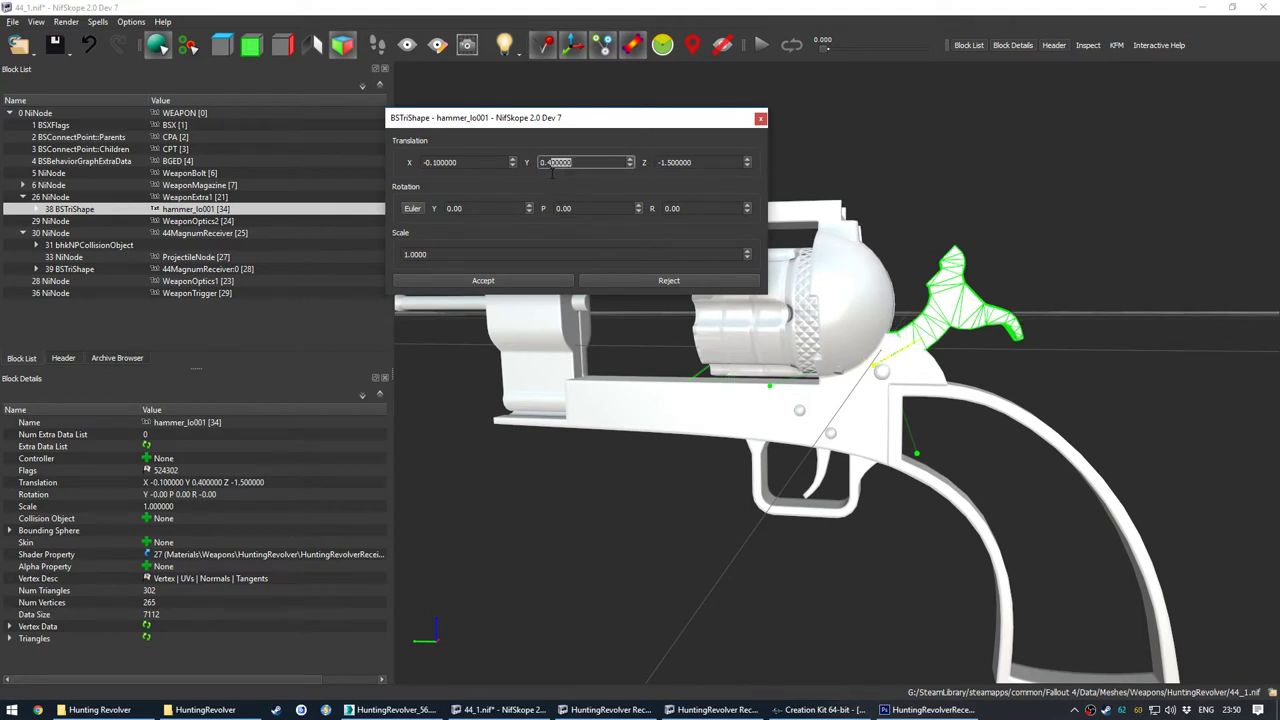
pyautogui.write('2')
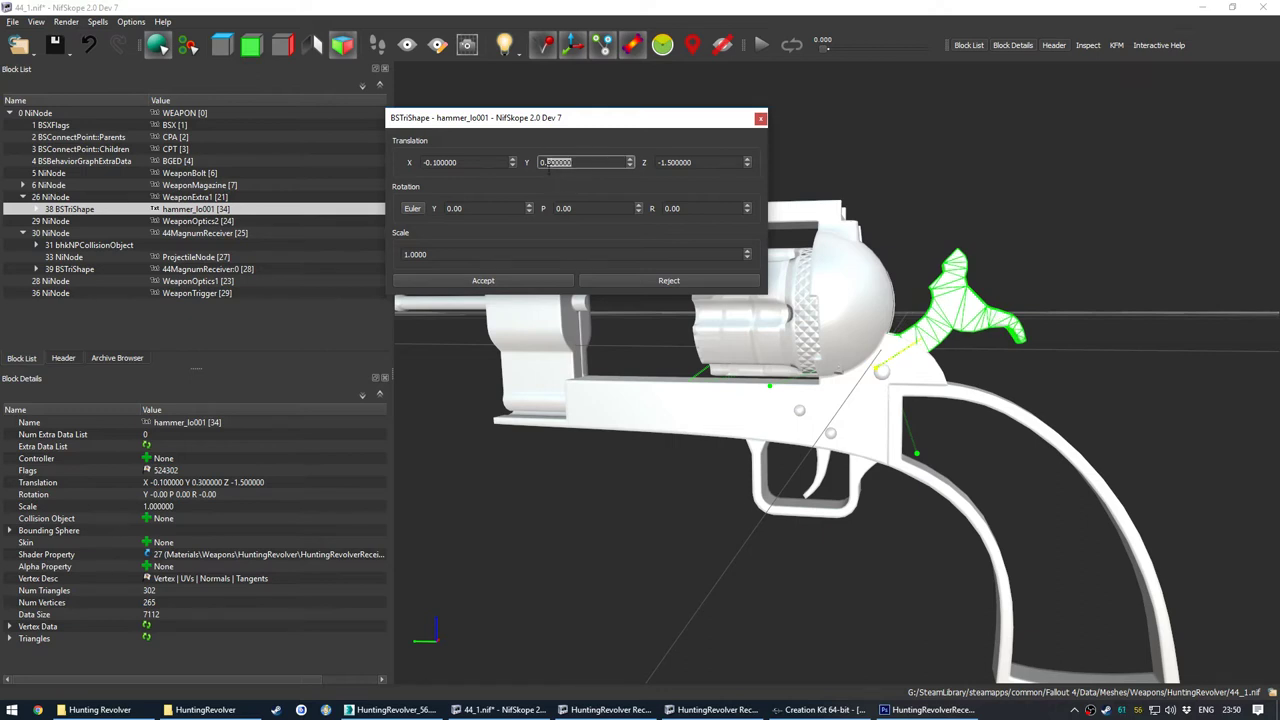
pyautogui.moveTo(573, 166); pyautogui.dragTo(556, 167)
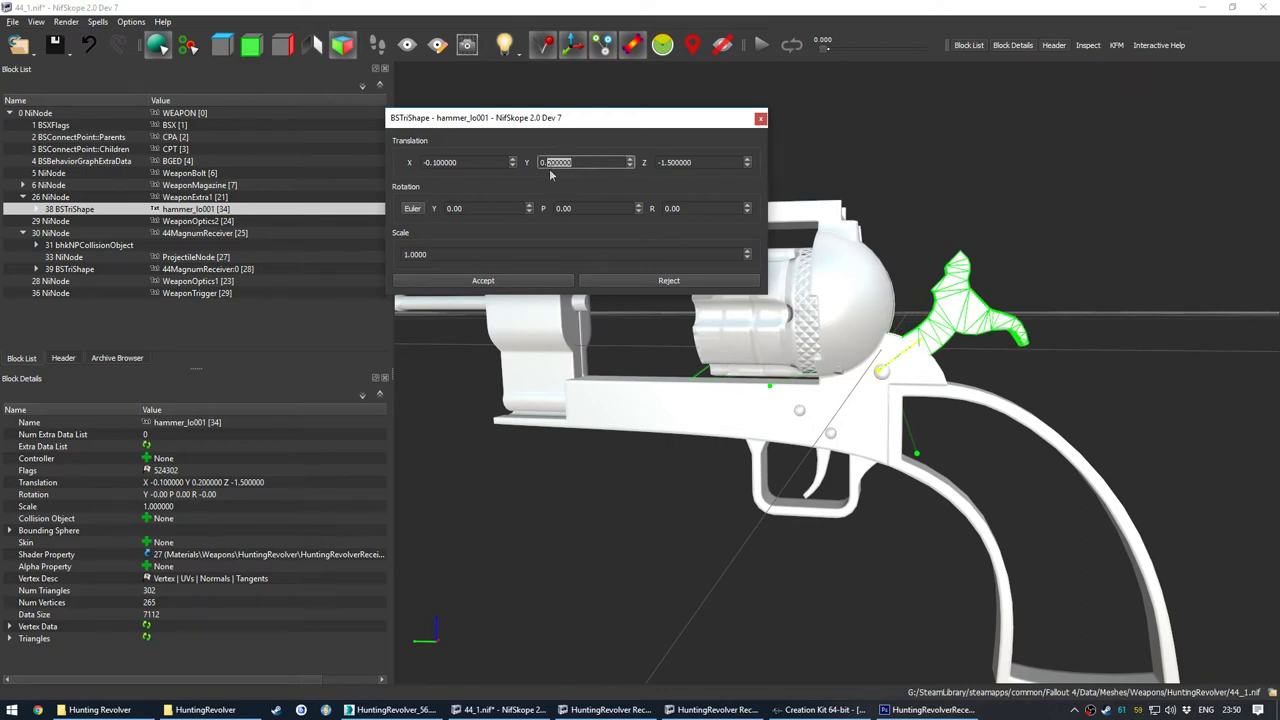
pyautogui.write('1')
pyautogui.moveTo(641, 369); pyautogui.dragTo(598, 383)
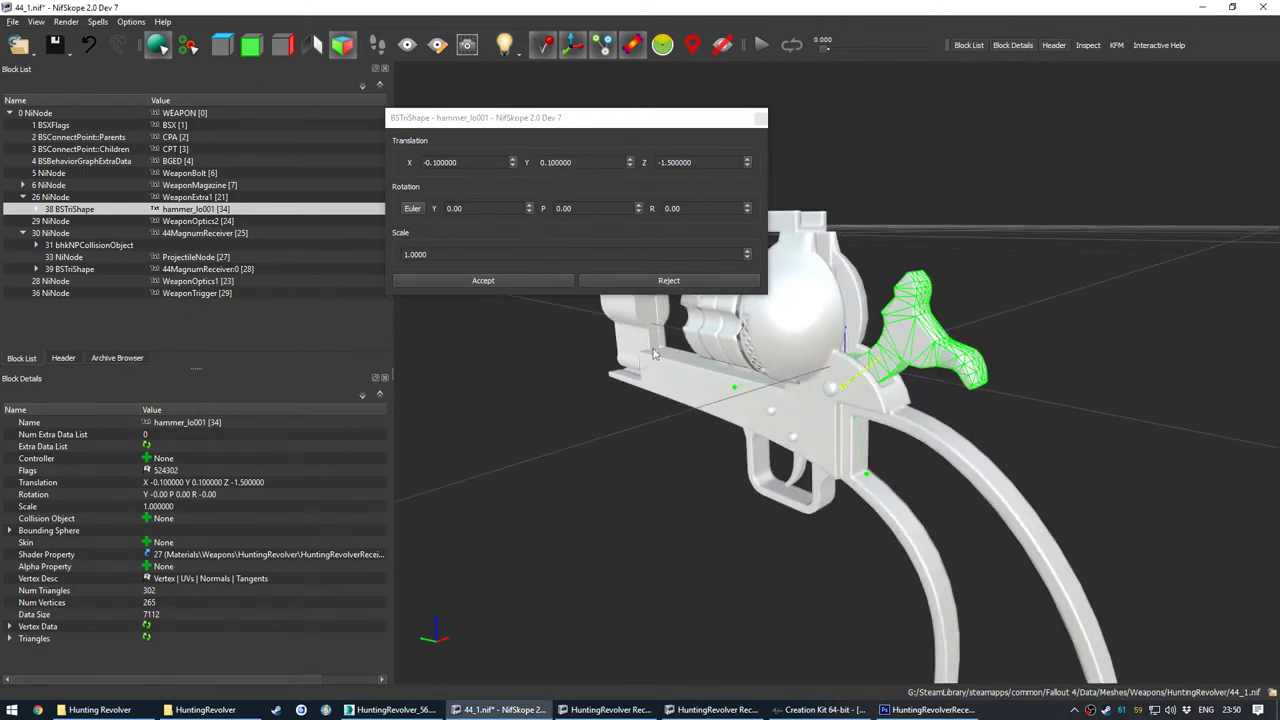
pyautogui.click(514, 280)
pyautogui.moveTo(514, 280); pyautogui.dragTo(540, 320)
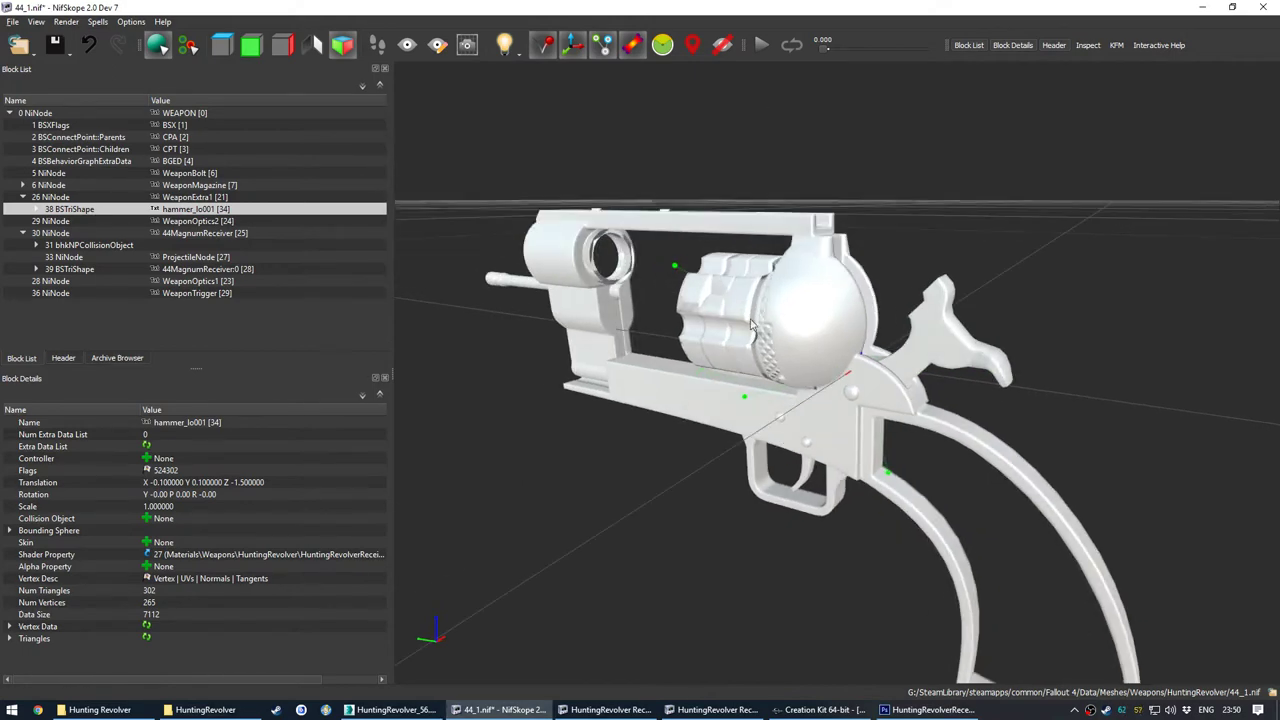
# Step: Save 44_1.nif and close the separate NifSkope window that holds only frame_lo001
pyautogui.click(62, 48)
pyautogui.click(607, 713)
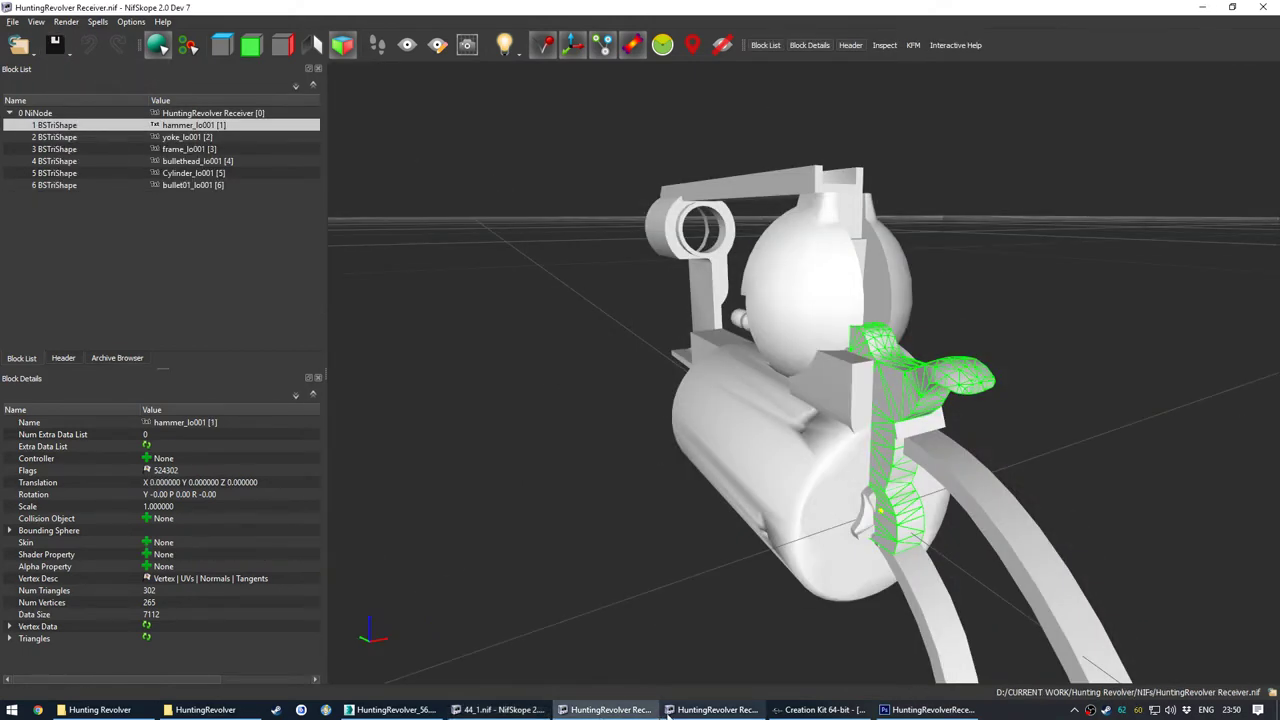
pyautogui.click(716, 710)
pyautogui.click(675, 606)
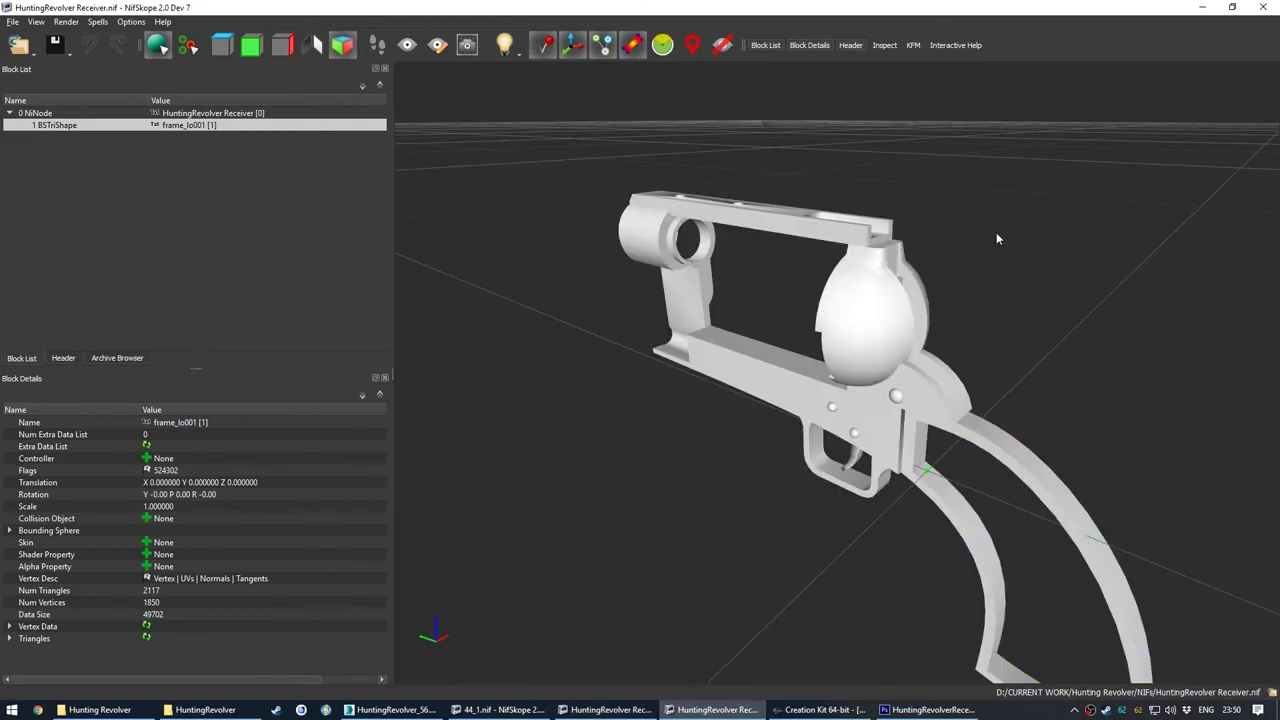
pyautogui.click(1263, 7)
# Step: Copy Cylinder_lo001 from HuntingRevolver Receiver.nif and paste it under WeaponMagazineChild1 in 44_1.nif
pyautogui.rightClick(729, 456)
pyautogui.moveTo(762, 464)
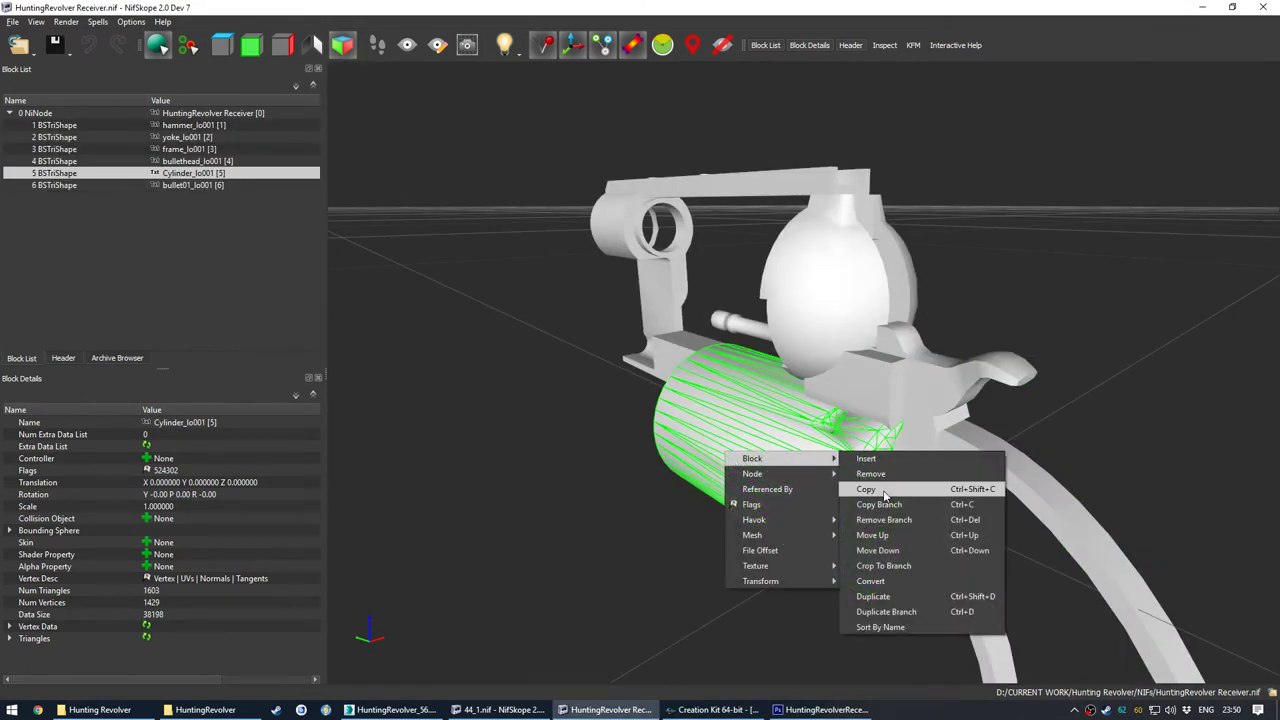
pyautogui.click(881, 491)
pyautogui.click(540, 708)
pyautogui.click(714, 309)
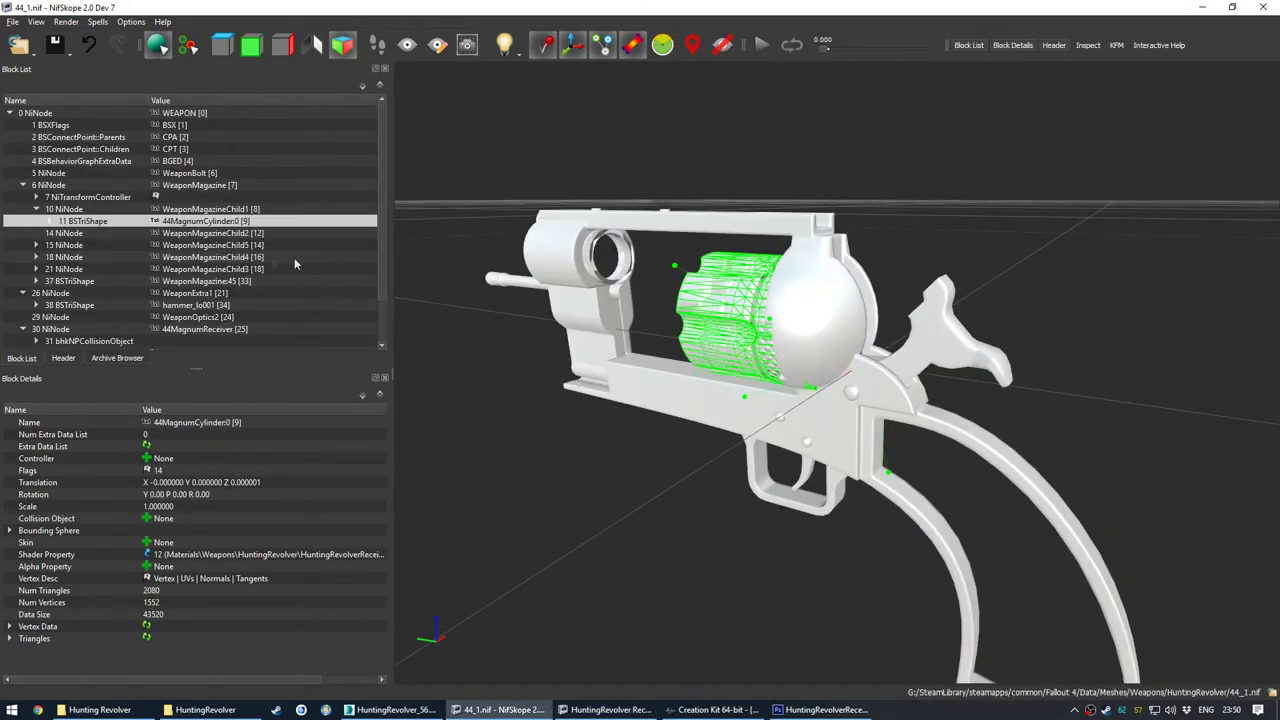
pyautogui.click(200, 208)
pyautogui.rightClick(200, 208)
pyautogui.moveTo(225, 200)
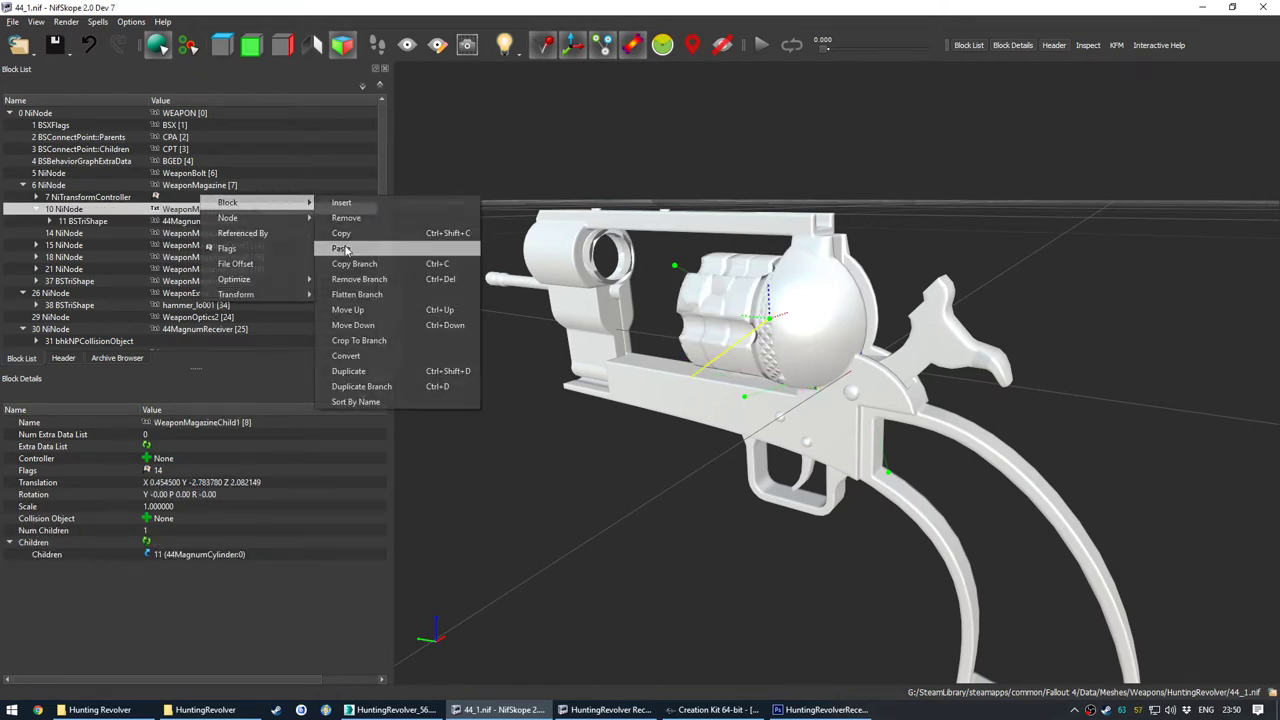
pyautogui.click(340, 249)
# Step: Rename the pasted cylinder to 44MagnumCylinder:0 and set its shader property to block 12
pyautogui.doubleClick(220, 232)
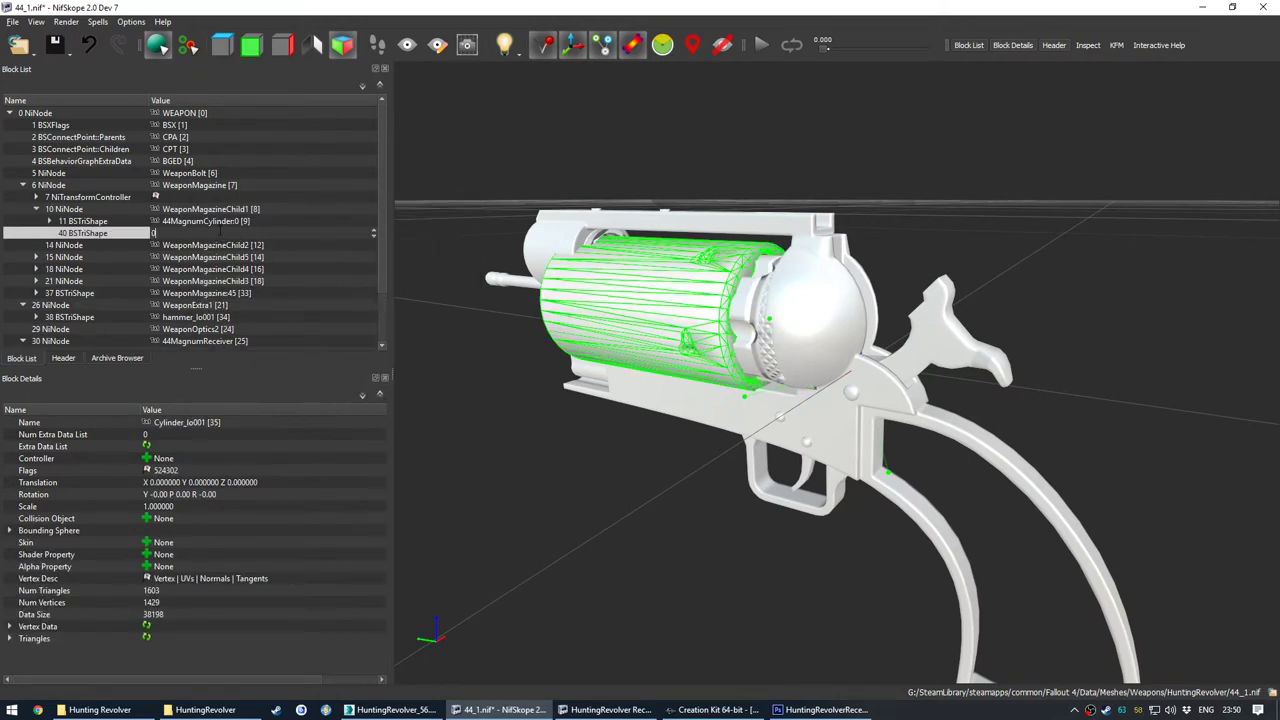
pyautogui.press('Return')
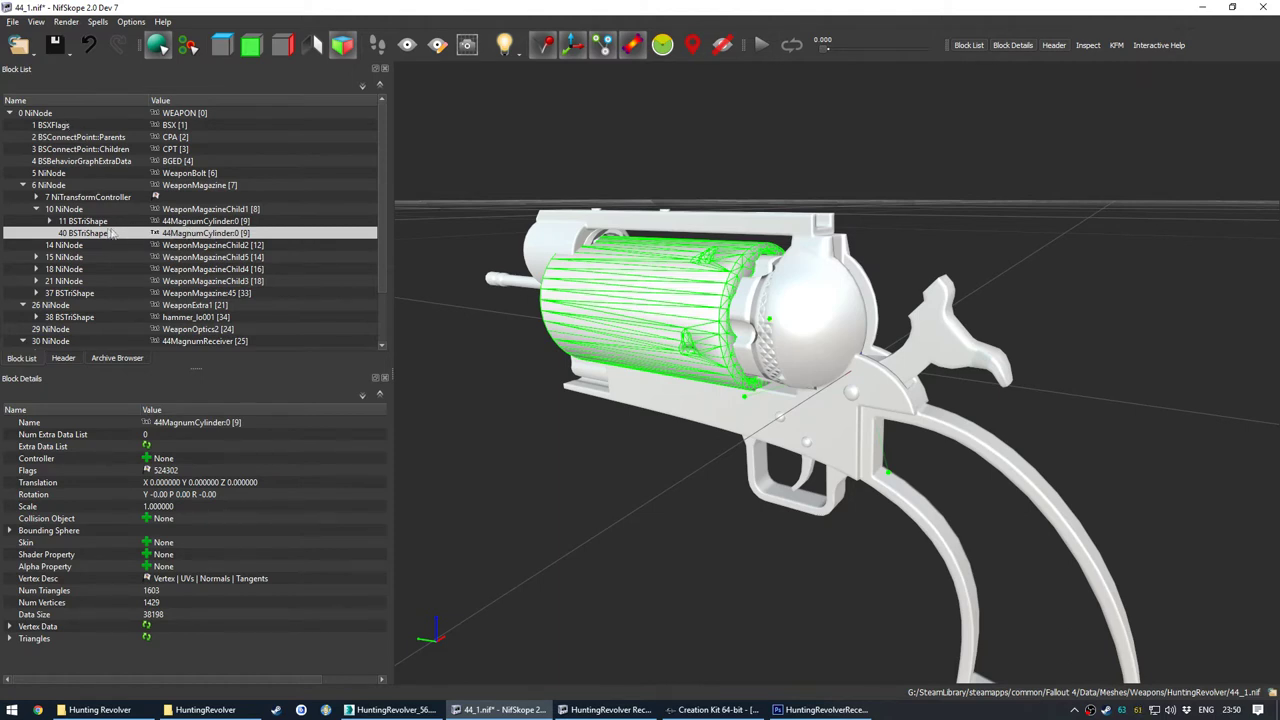
pyautogui.click(51, 221)
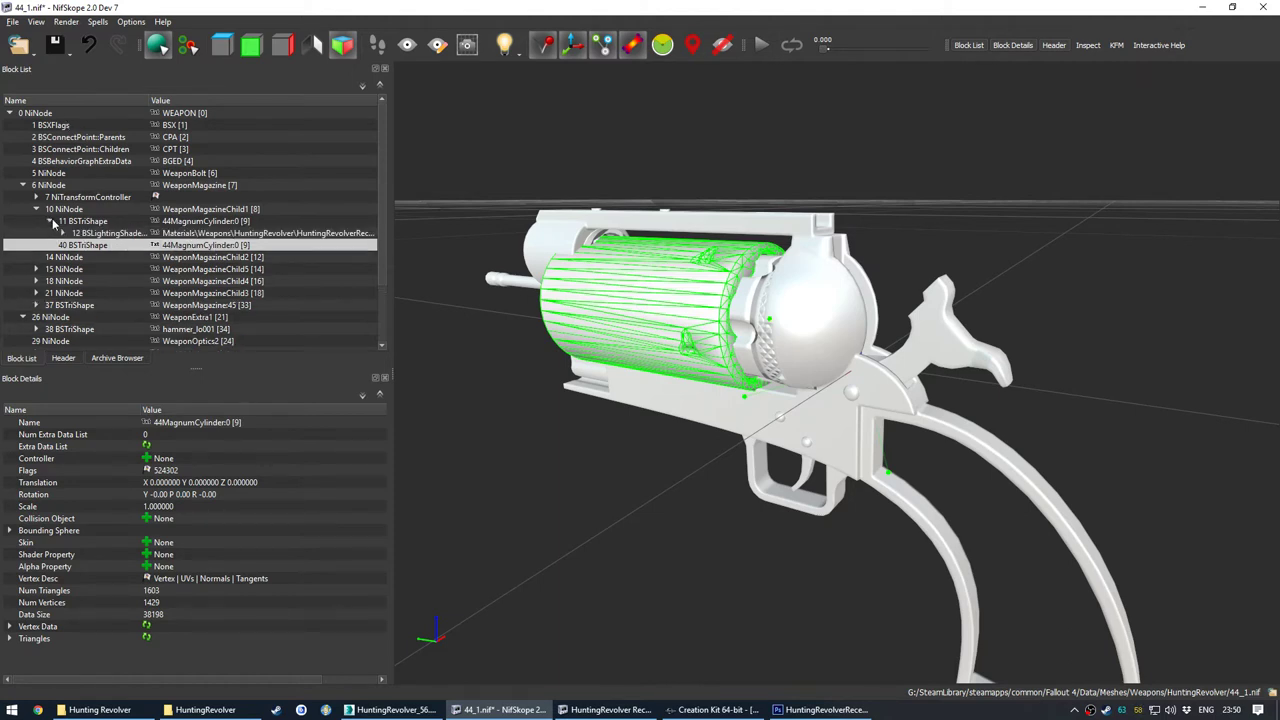
pyautogui.doubleClick(165, 556)
pyautogui.write('12')
pyautogui.press('Return')
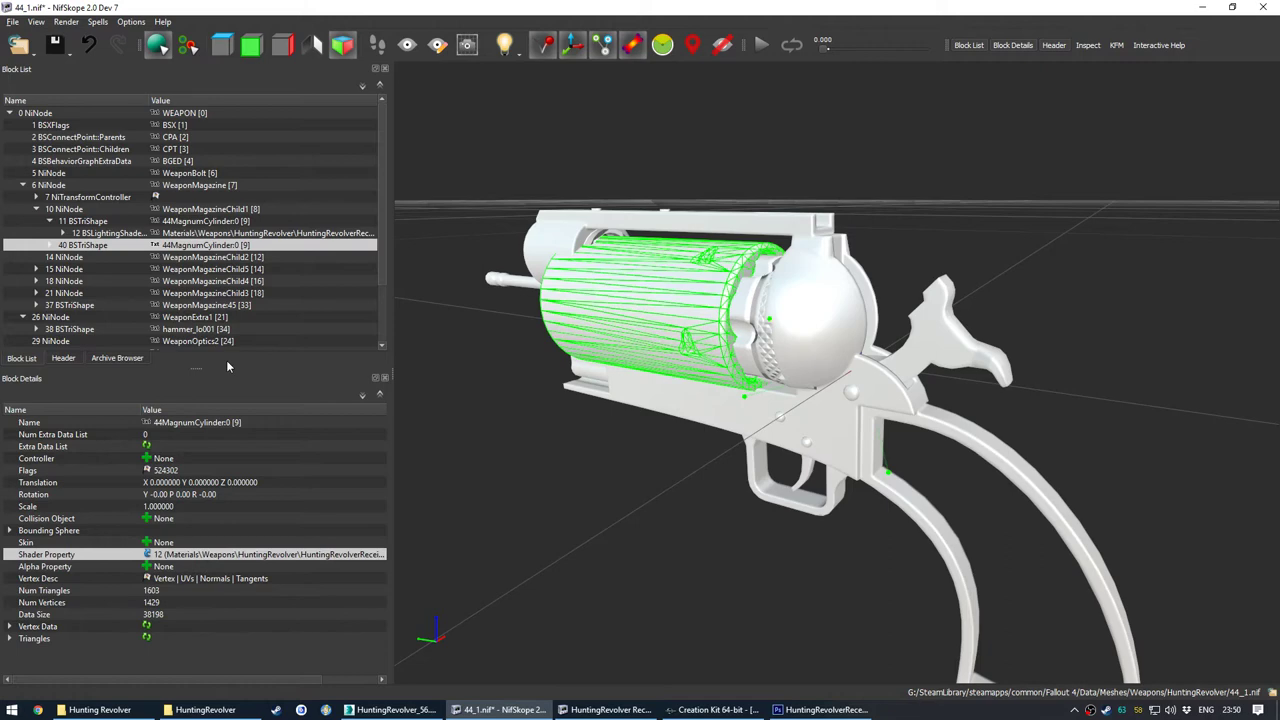
# Step: Remove the original 44MagnumCylinder:0 shape, block 11, from WeaponMagazineChild1 and check the node's remaining children
pyautogui.click(51, 245)
pyautogui.click(90, 244)
pyautogui.click(100, 210)
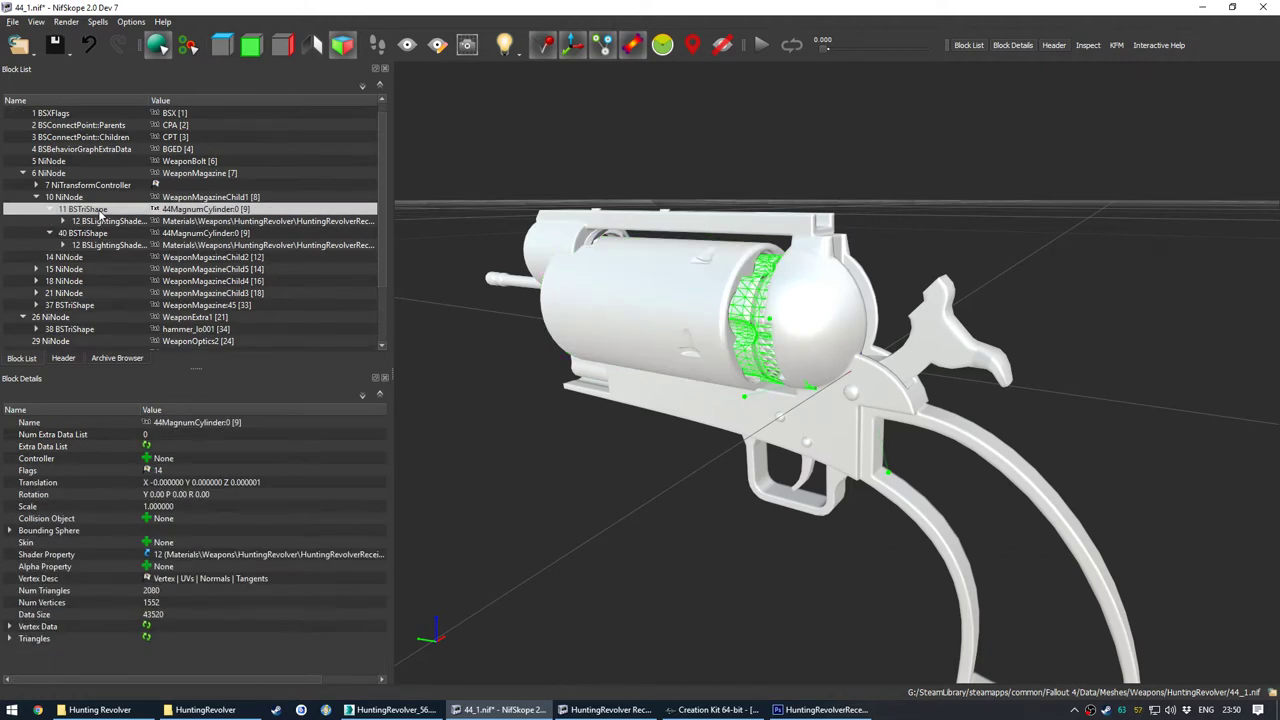
pyautogui.rightClick(99, 212)
pyautogui.moveTo(157, 207)
pyautogui.click(243, 219)
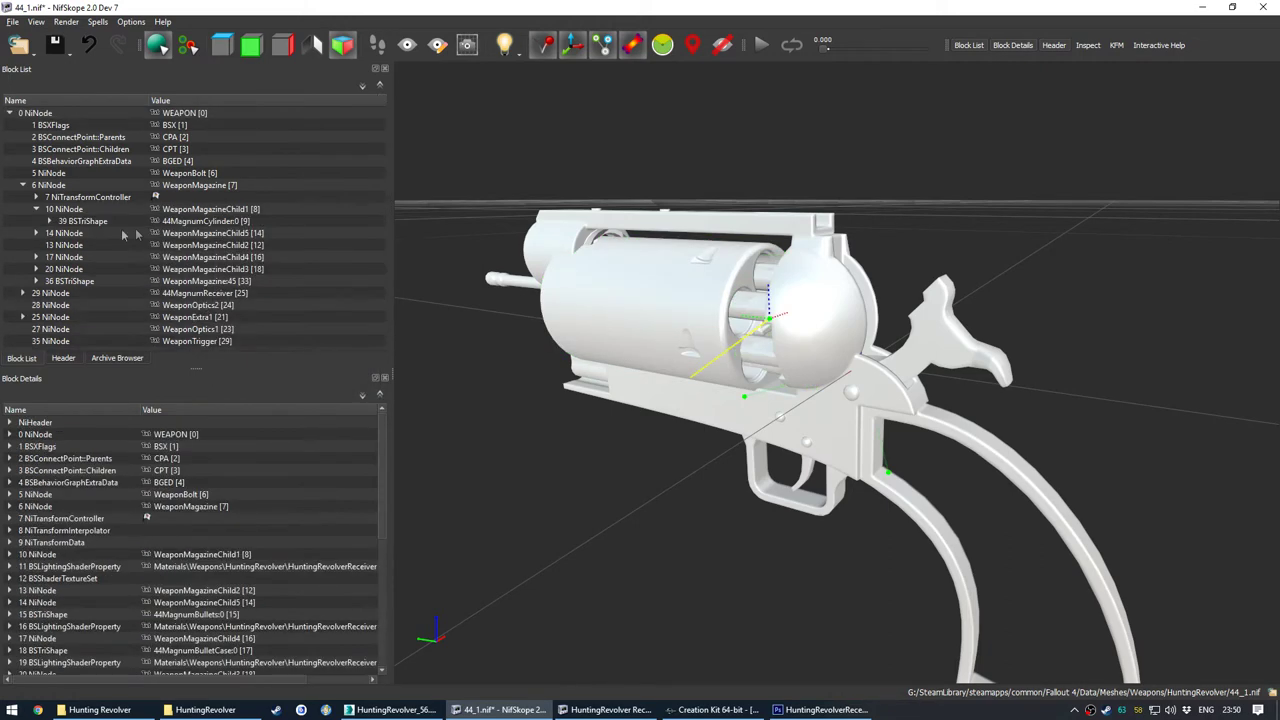
pyautogui.click(76, 211)
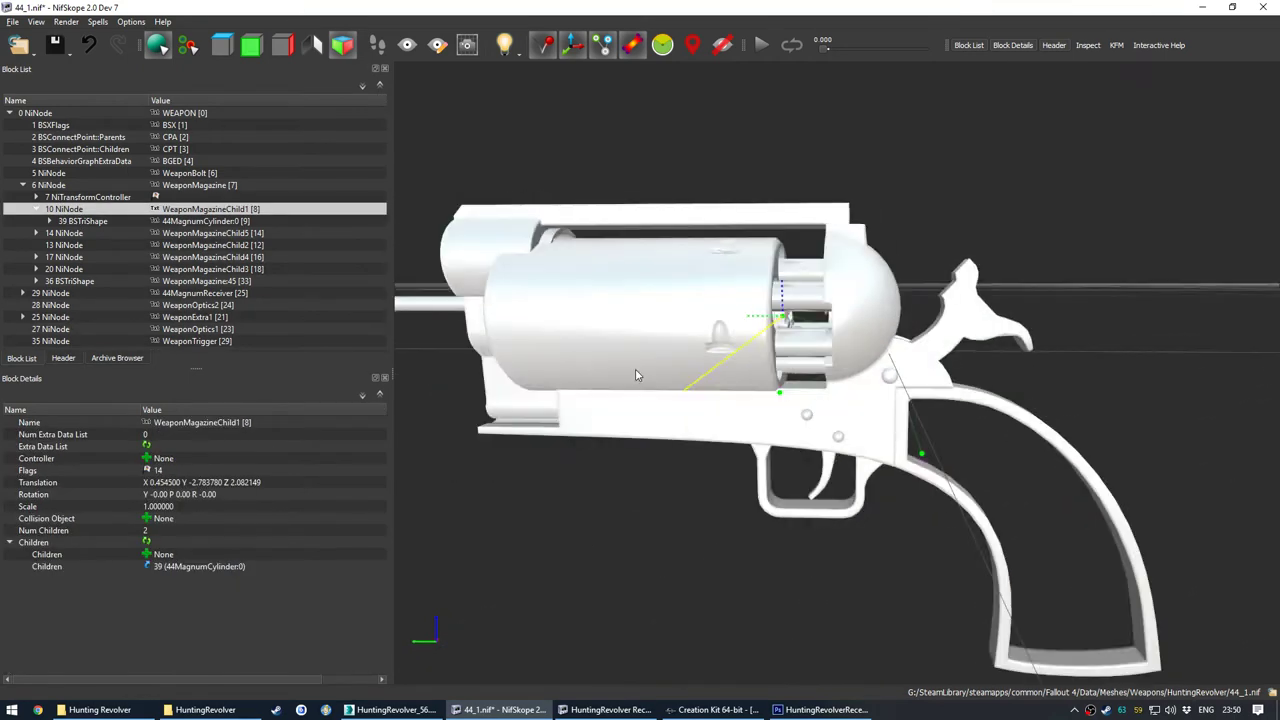
# Step: Edit the transform of the new 44MagnumCylinder:0 shape and set its Z translation to 0.2
pyautogui.moveTo(786, 312); pyautogui.dragTo(703, 345)
pyautogui.rightClick(641, 301)
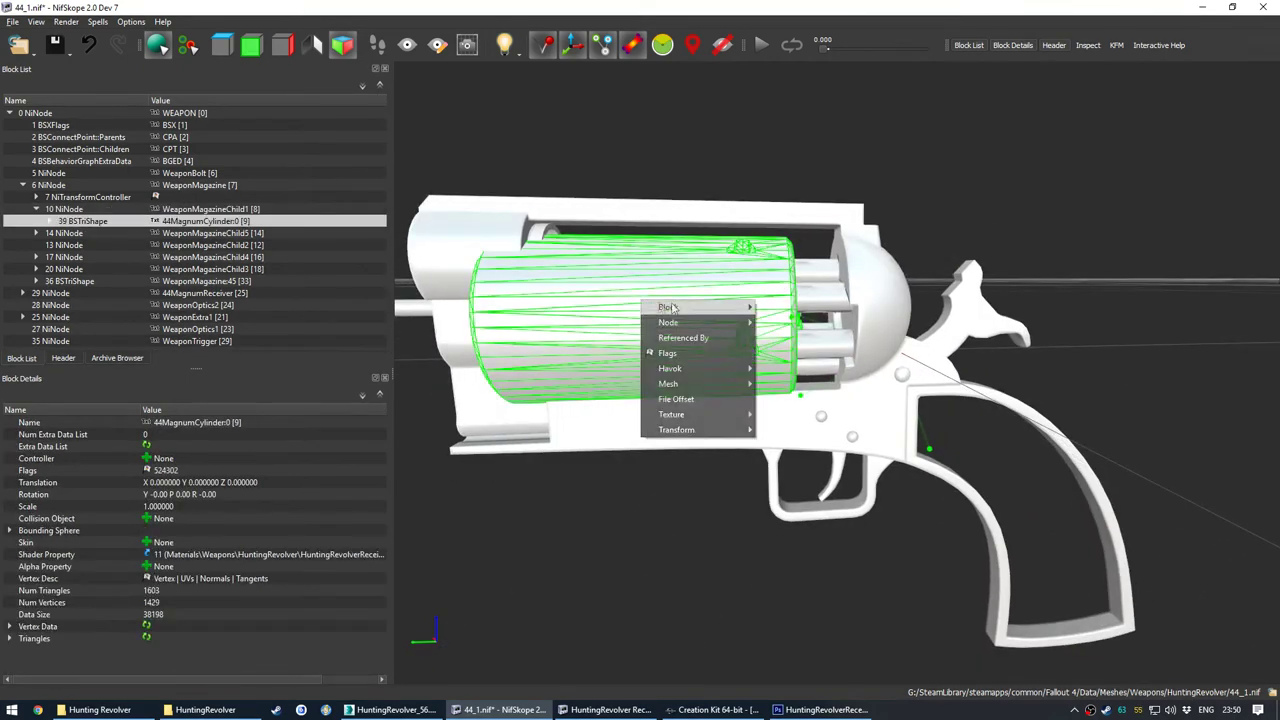
pyautogui.moveTo(690, 308)
pyautogui.click(785, 468)
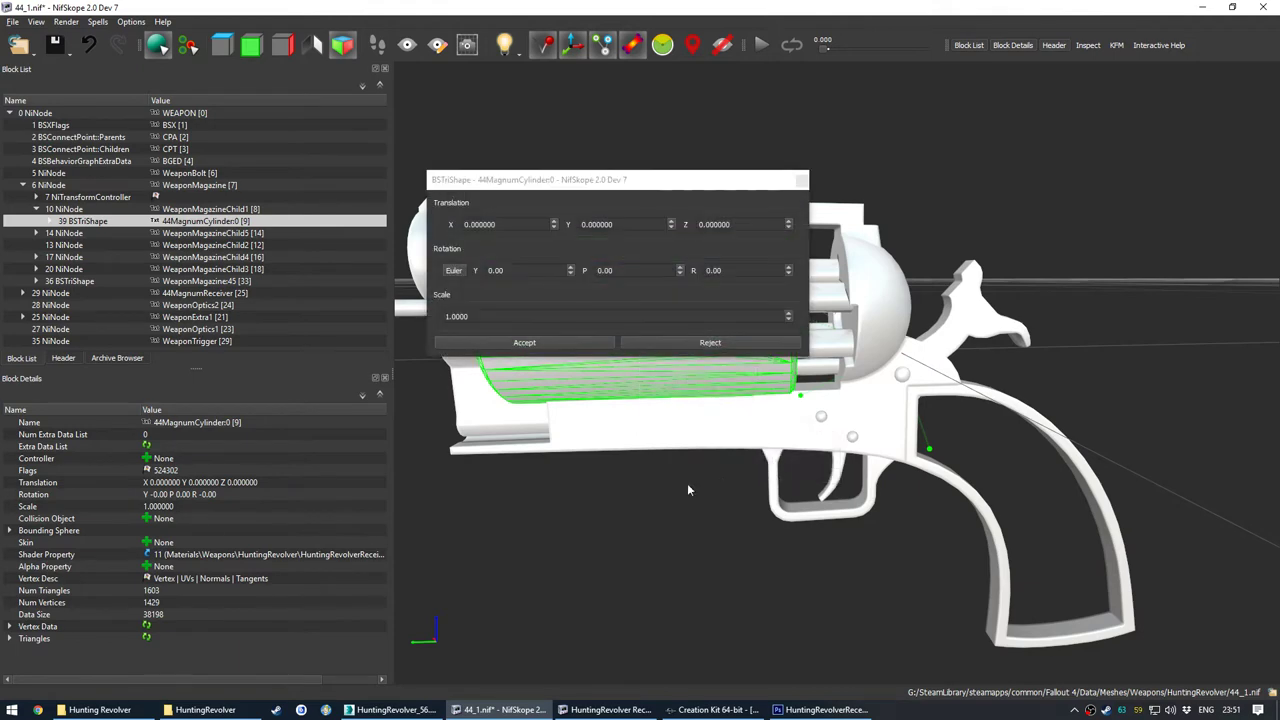
pyautogui.moveTo(675, 488); pyautogui.dragTo(746, 559, button='middle')
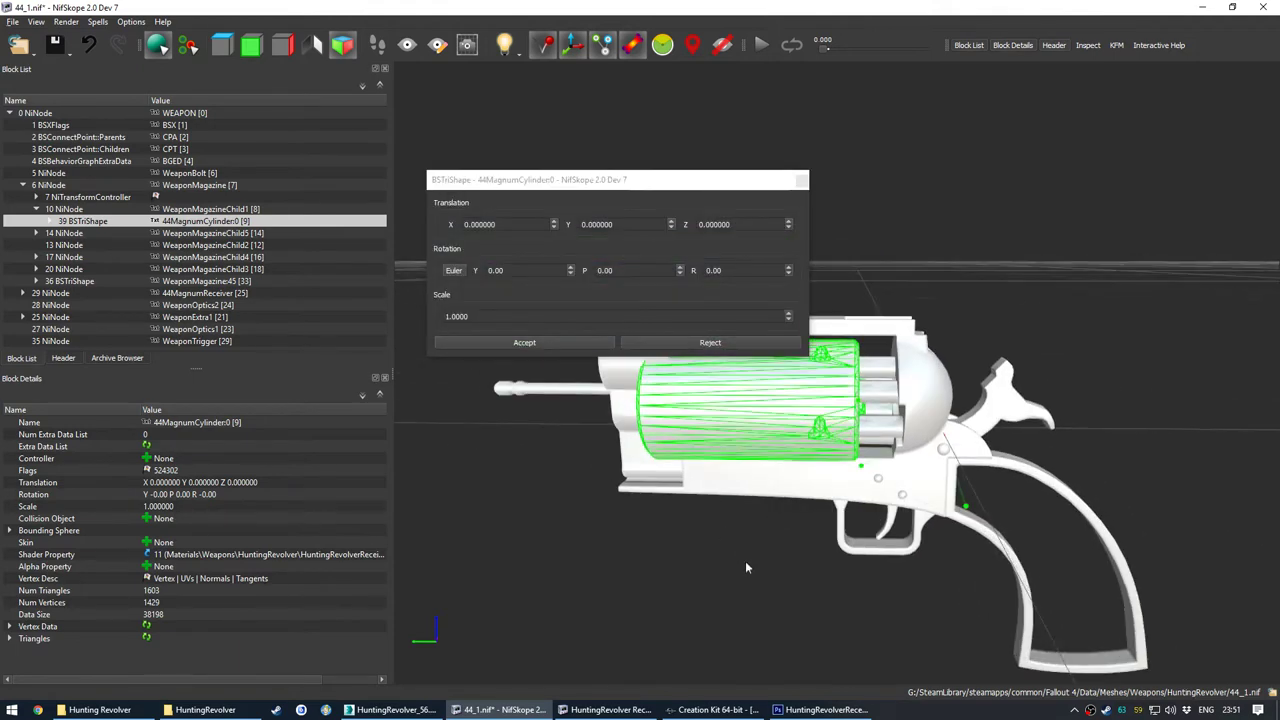
pyautogui.click(748, 224)
pyautogui.write('2')
# Step: Set the Y translation of the new 44MagnumCylinder:0 shape to -1.2, trying 0.5, -0.5 and -1 first, and accept the transform
pyautogui.moveTo(657, 513); pyautogui.dragTo(672, 503)
pyautogui.click(634, 224)
pyautogui.moveTo(634, 224); pyautogui.dragTo(588, 237)
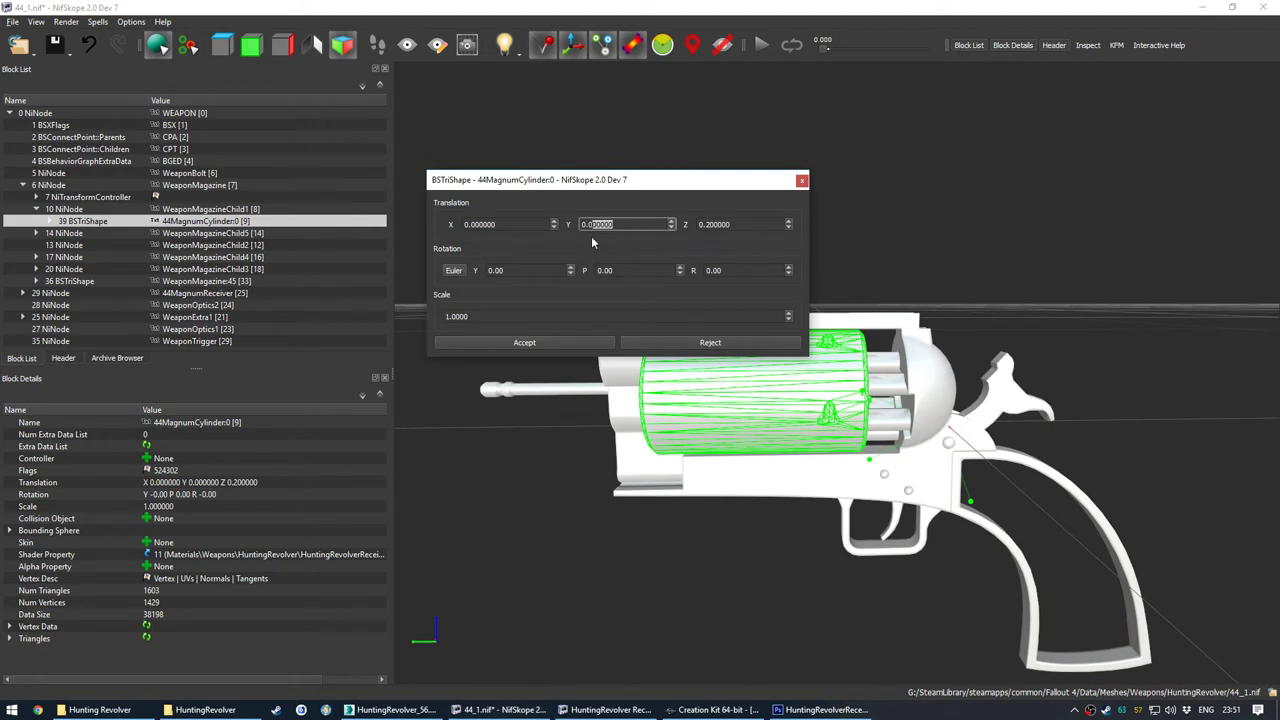
pyautogui.write('5')
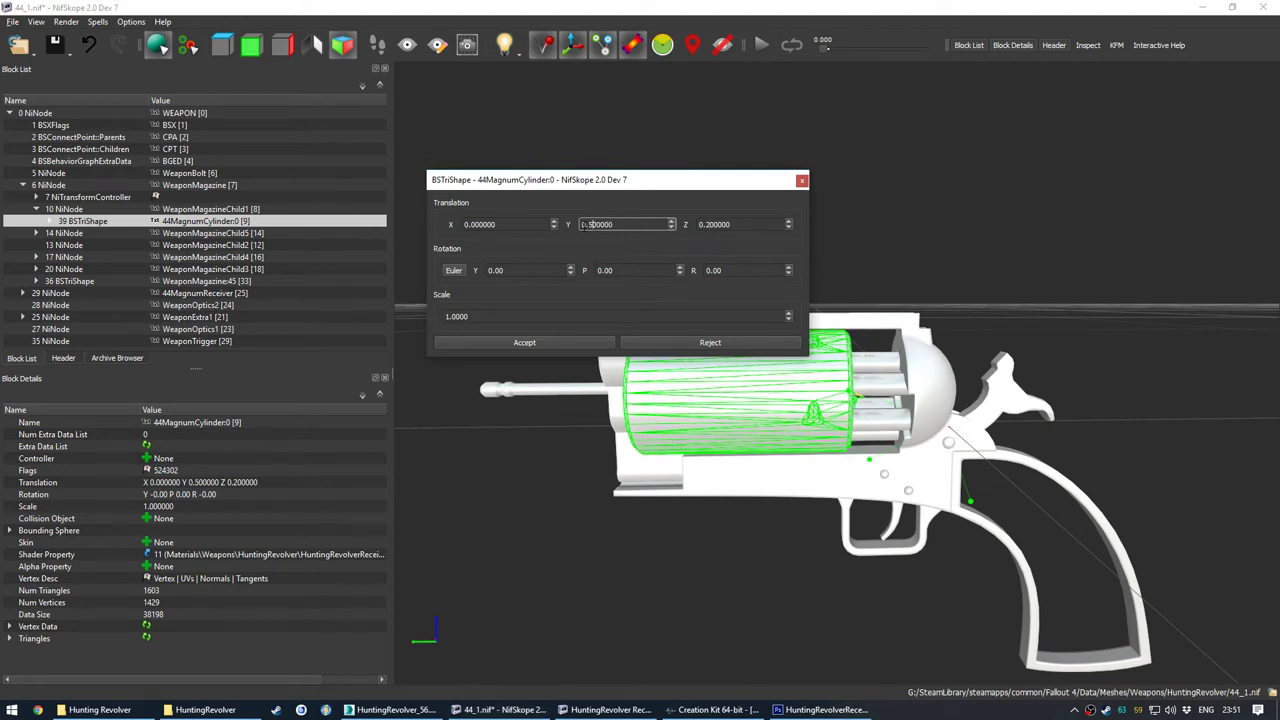
pyautogui.write('-')
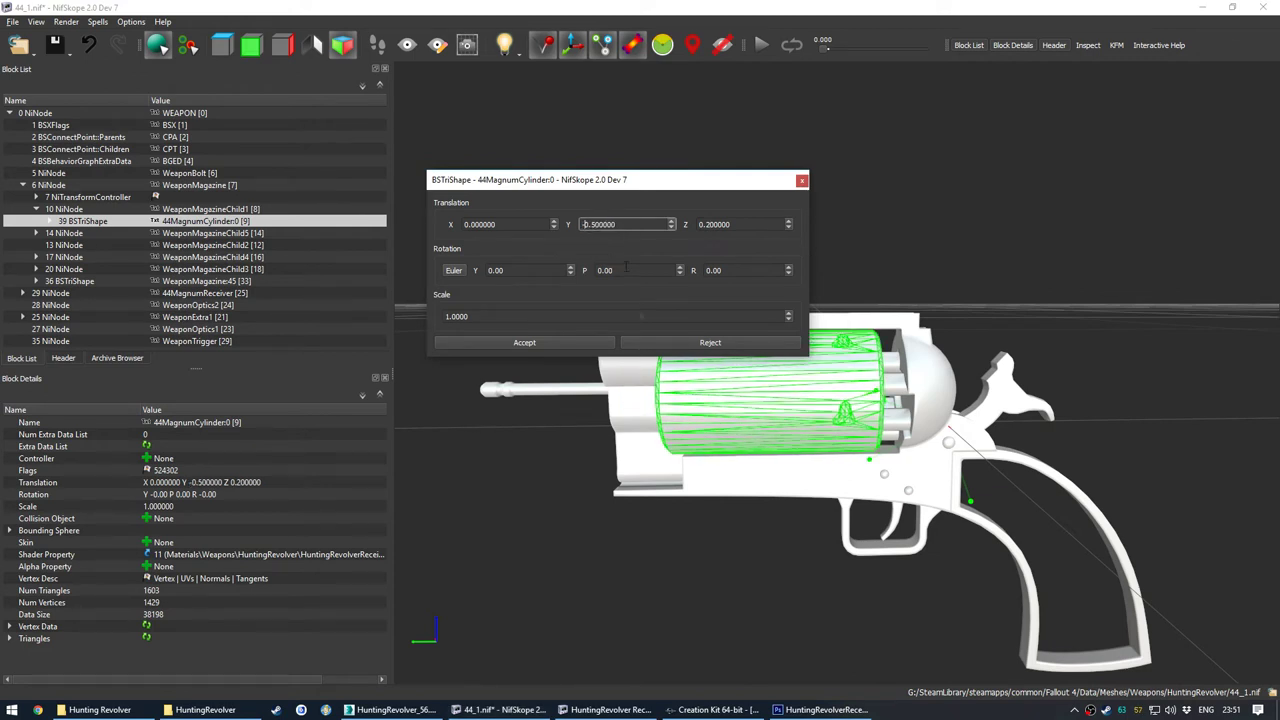
pyautogui.moveTo(625, 224); pyautogui.dragTo(593, 237)
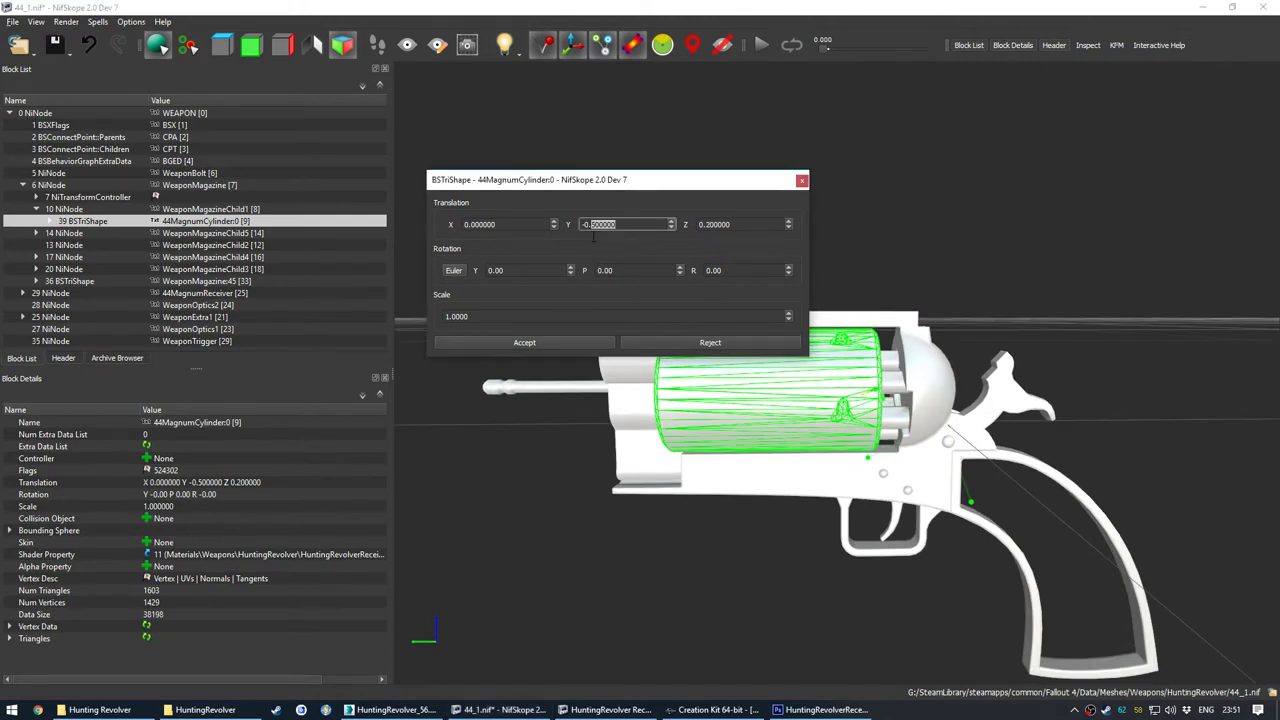
pyautogui.write('1.')
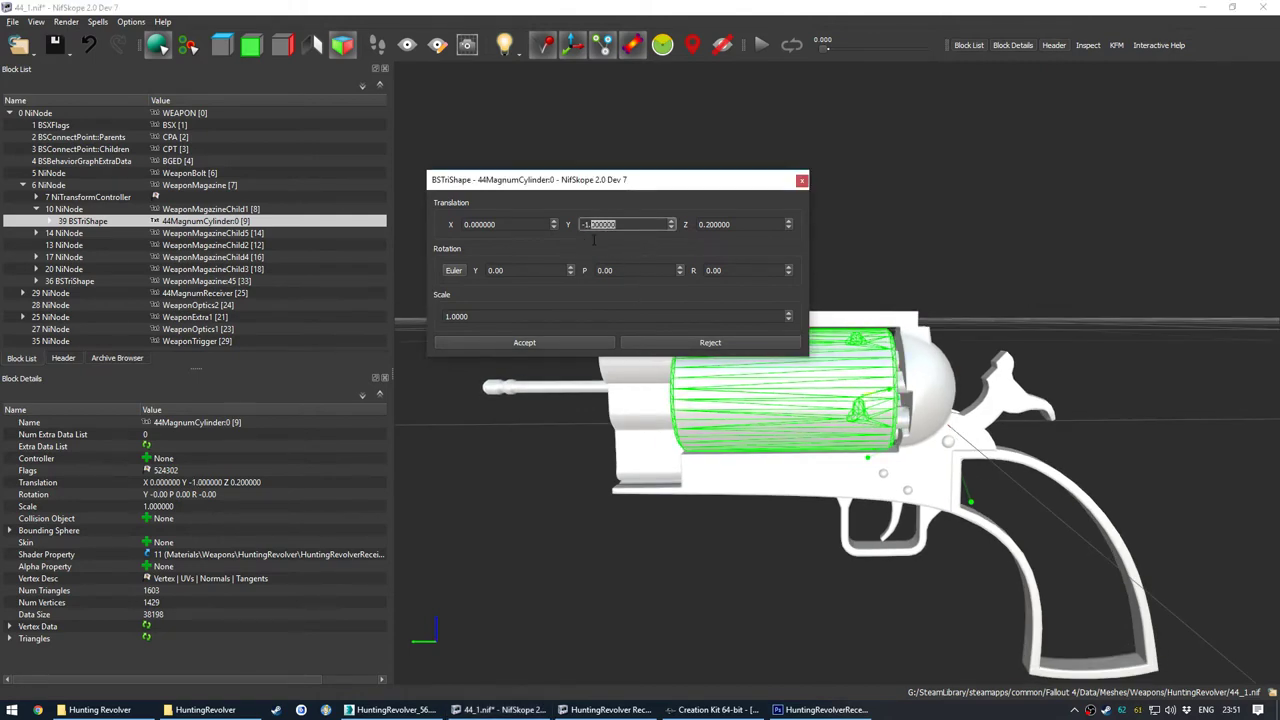
pyautogui.write('2')
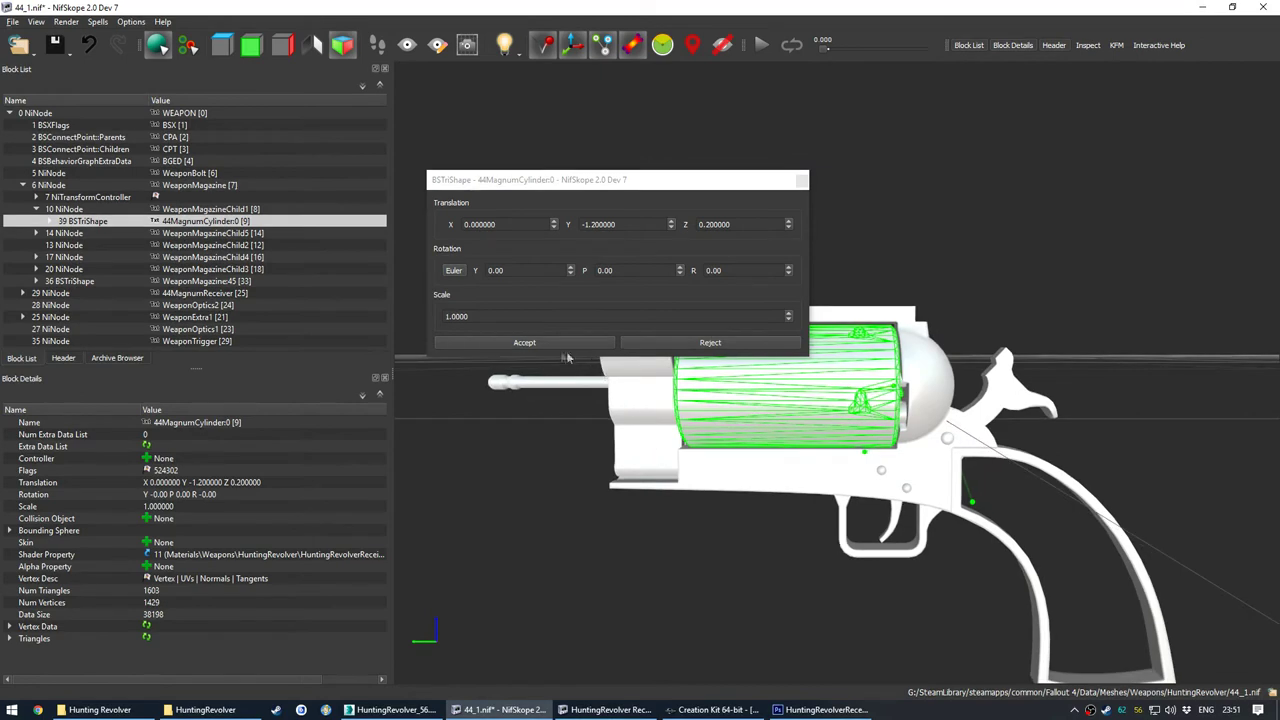
pyautogui.moveTo(566, 357); pyautogui.dragTo(800, 425)
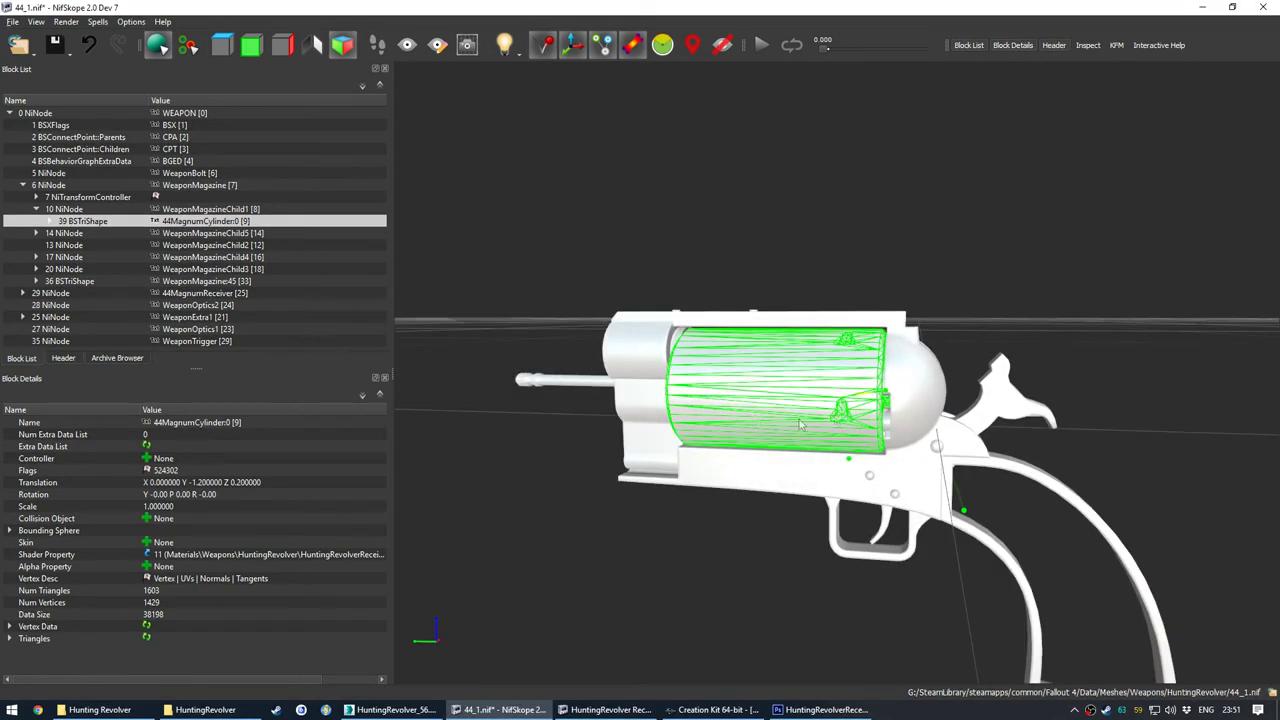
# Step: Copy bullet01_lo001 from HuntingRevolver Receiver.nif and paste it under WeaponMagazineChild4 in 44_1.nif
pyautogui.click(888, 418)
pyautogui.click(598, 709)
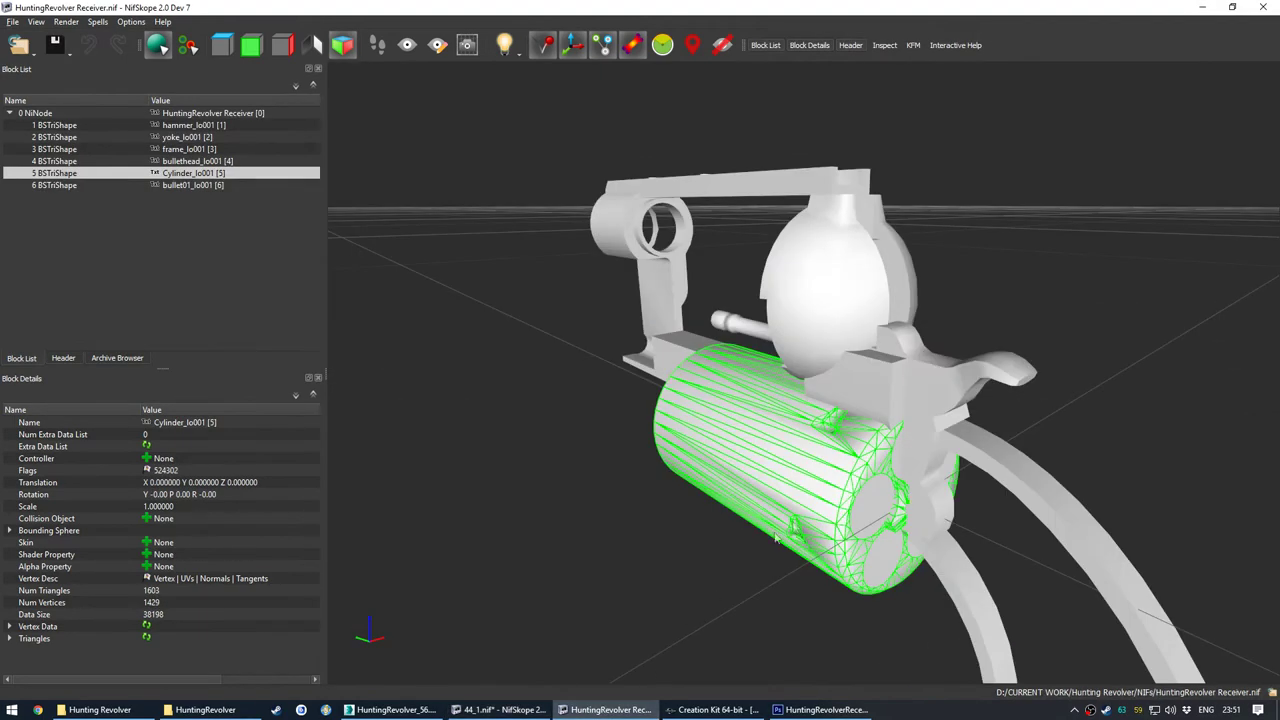
pyautogui.rightClick(873, 496)
pyautogui.click(712, 656)
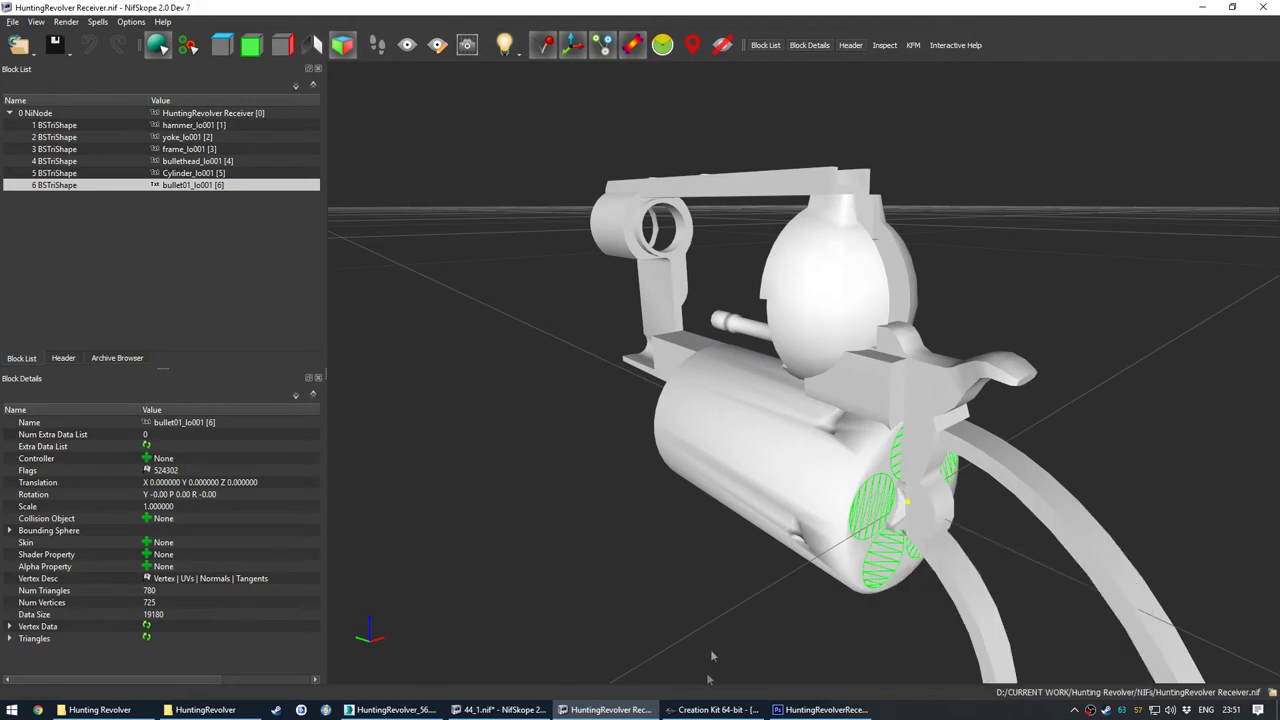
pyautogui.click(500, 709)
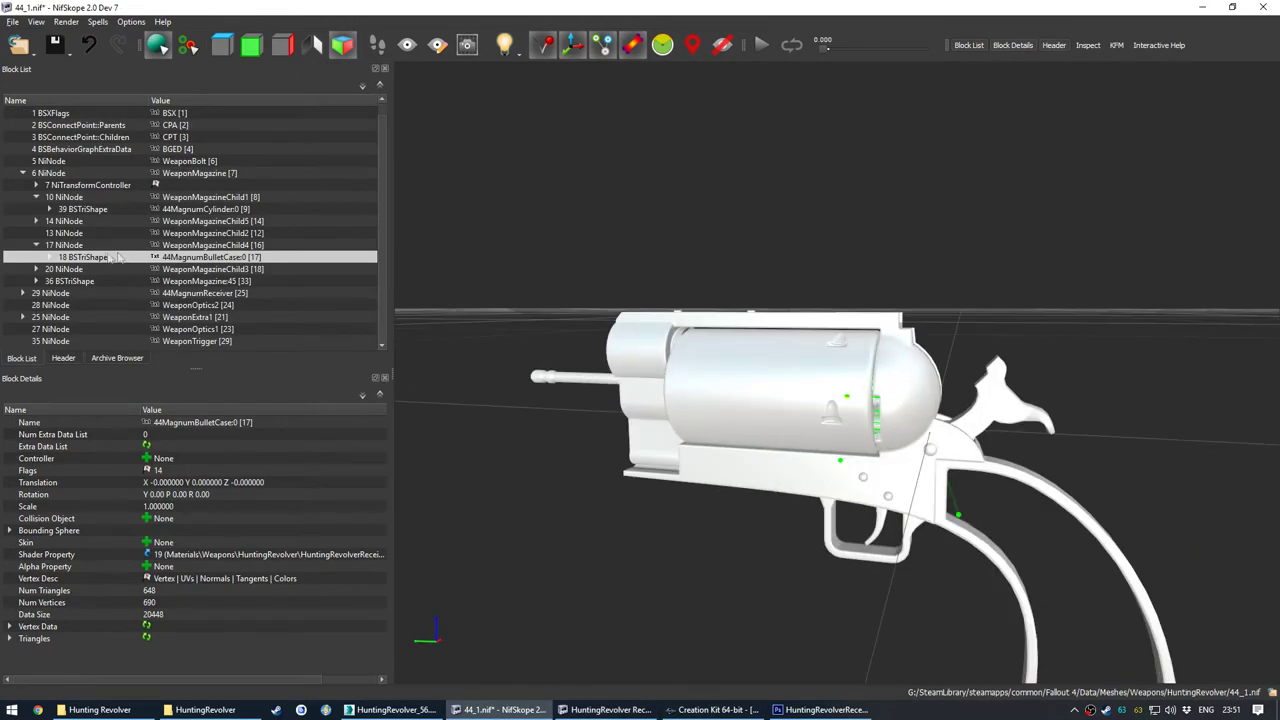
pyautogui.rightClick(304, 245)
pyautogui.moveTo(330, 245)
pyautogui.click(343, 283)
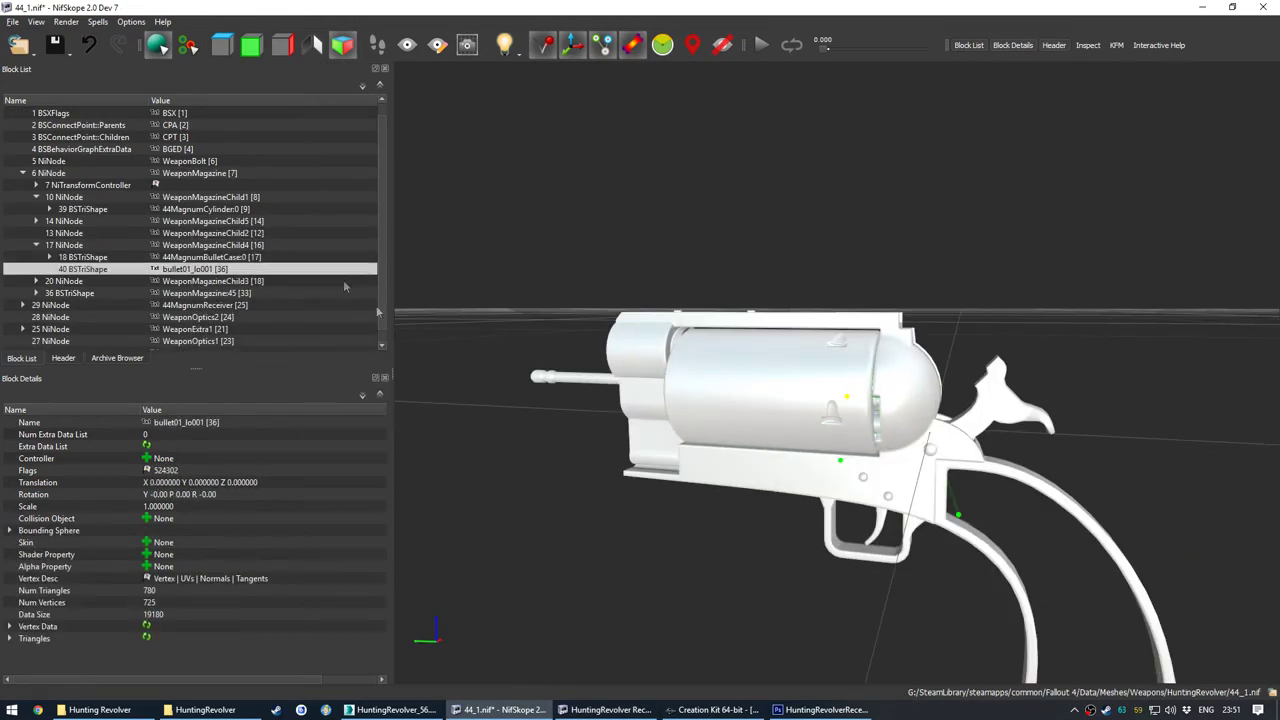
# Step: Copy the transform of 44MagnumCylinder:0 and paste it onto the new bullet01_lo001 shape
pyautogui.moveTo(617, 511); pyautogui.dragTo(612, 484)
pyautogui.scroll(4, 778, 412)
pyautogui.scroll(4, 780, 411)
pyautogui.moveTo(788, 400)
pyautogui.mouseDown()
pyautogui.moveTo(787, 387)
pyautogui.moveTo(760, 409)
pyautogui.moveTo(752, 384)
pyautogui.moveTo(873, 352)
pyautogui.moveTo(823, 372)
pyautogui.moveTo(786, 362)
pyautogui.moveTo(888, 398)
pyautogui.moveTo(874, 399)
pyautogui.moveTo(860, 370)
pyautogui.mouseUp()
pyautogui.scroll(-6, 787, 362)
pyautogui.rightClick(821, 344)
pyautogui.moveTo(903, 474)
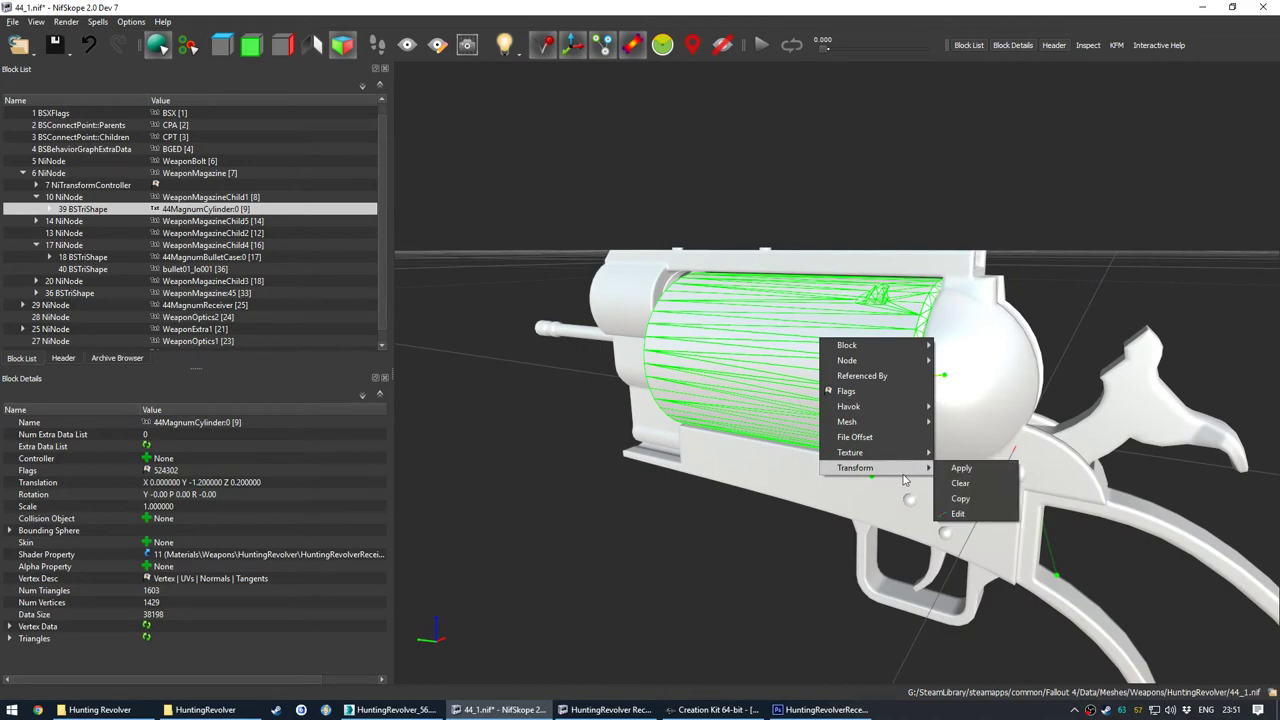
pyautogui.click(957, 498)
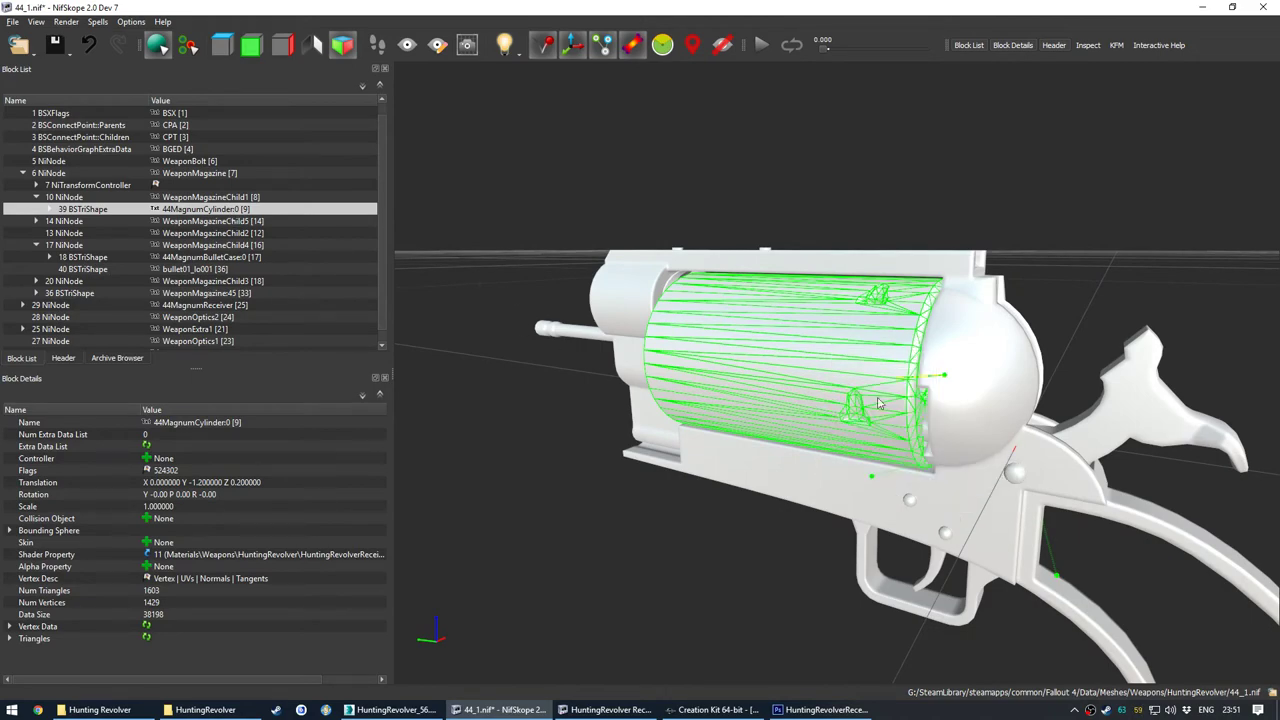
pyautogui.moveTo(879, 403); pyautogui.dragTo(855, 405)
pyautogui.scroll(5, 851, 404)
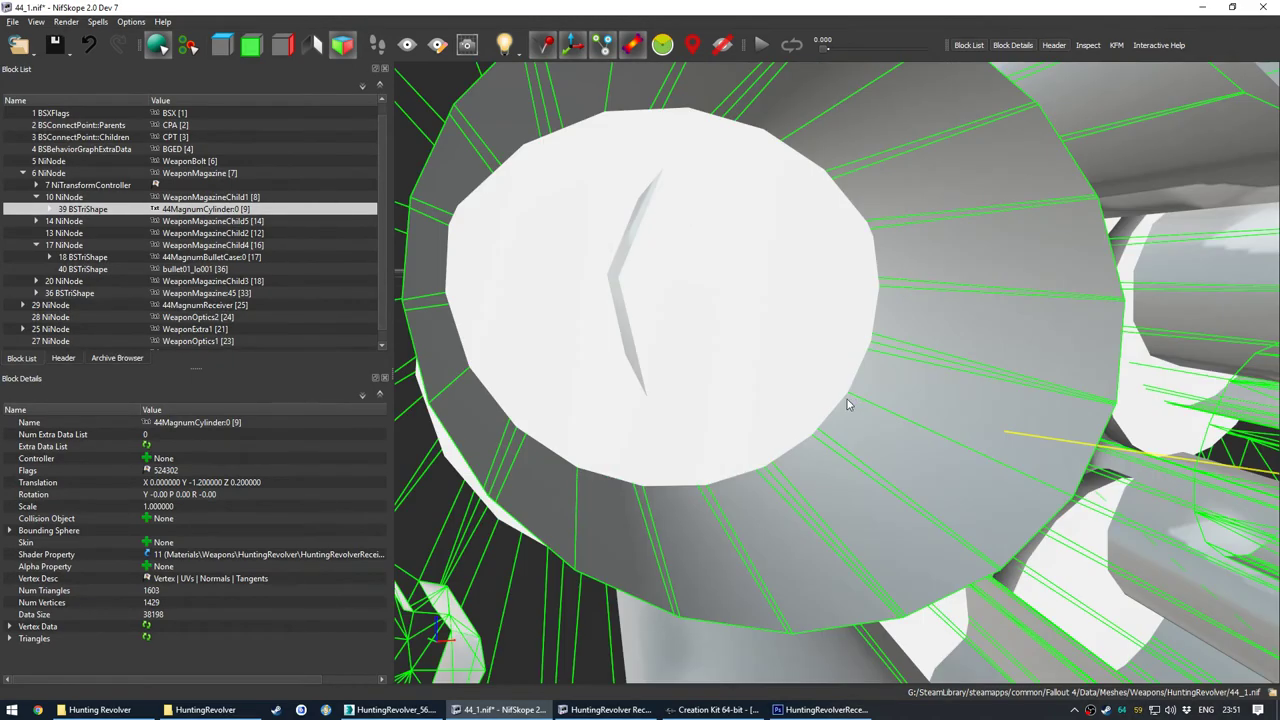
pyautogui.click(733, 311)
pyautogui.scroll(-3, 620, 265)
pyautogui.moveTo(631, 277); pyautogui.dragTo(653, 298)
pyautogui.rightClick(177, 266)
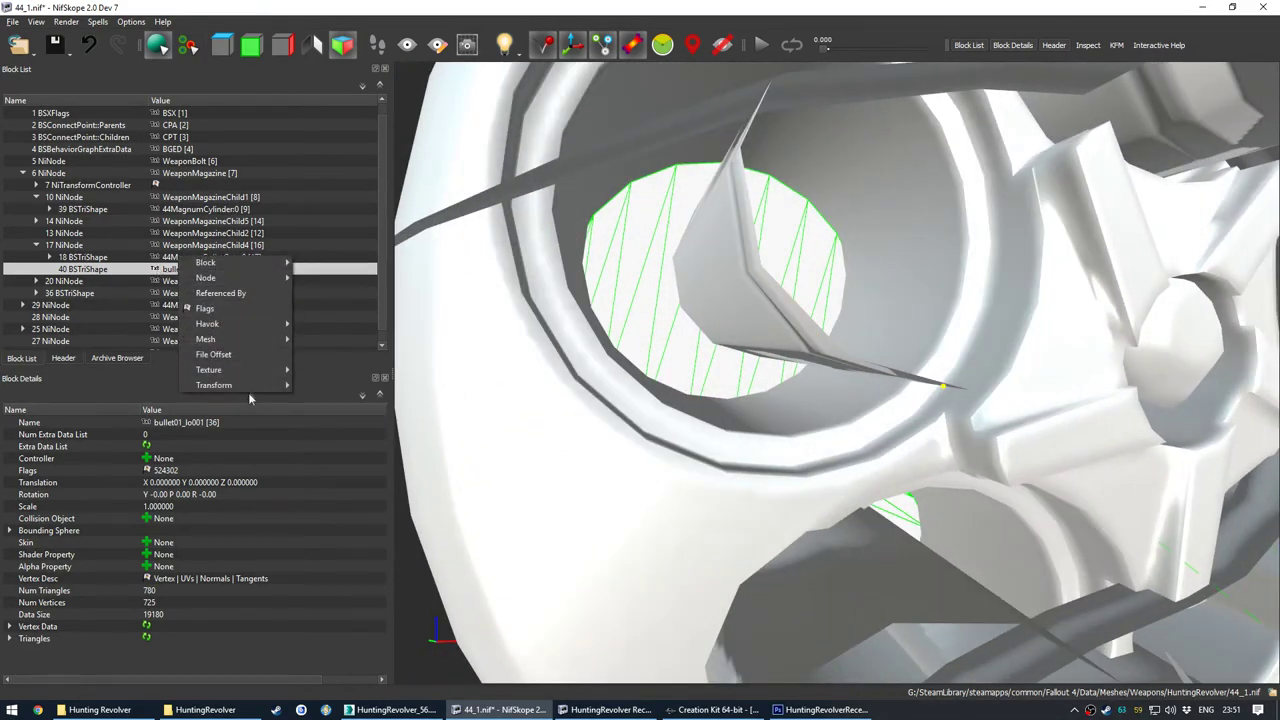
pyautogui.moveTo(258, 387)
pyautogui.click(333, 431)
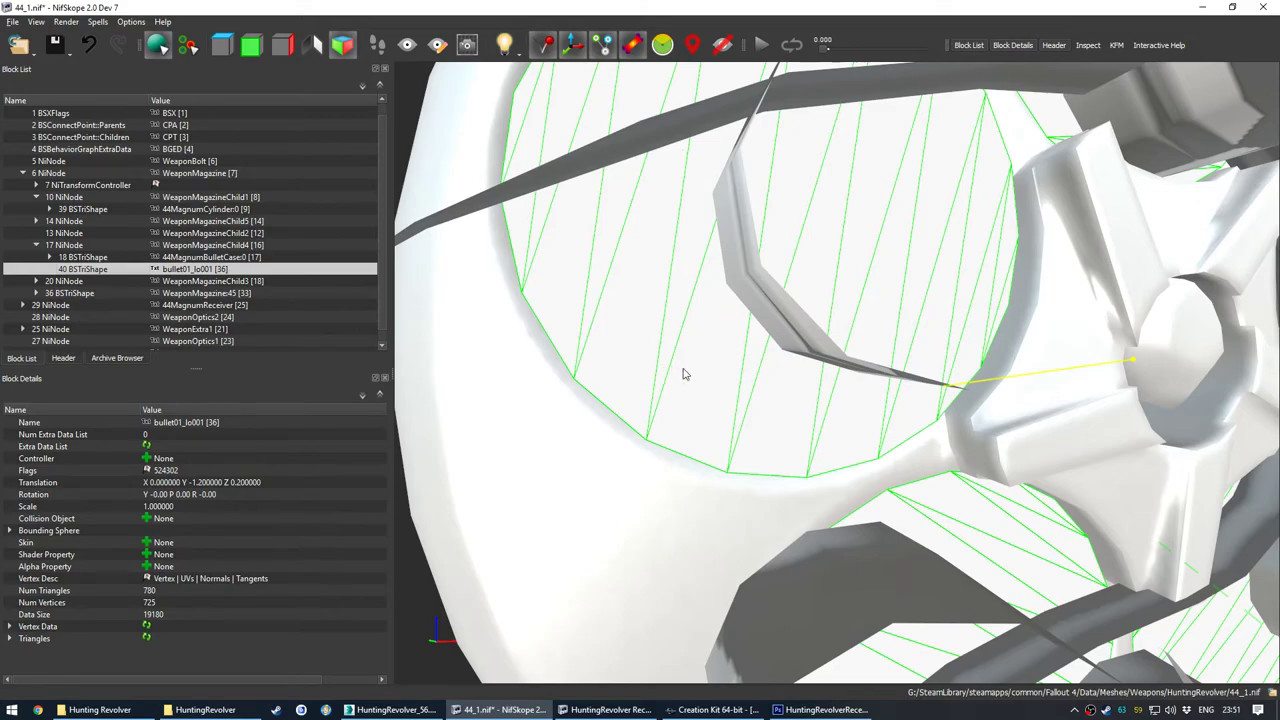
# Step: Examine how the custom bullets sit in the cylinder chambers alongside the original bullet case
pyautogui.moveTo(684, 374)
pyautogui.mouseDown()
pyautogui.moveTo(603, 394)
pyautogui.moveTo(650, 397)
pyautogui.moveTo(626, 390)
pyautogui.moveTo(626, 363)
pyautogui.moveTo(580, 357)
pyautogui.moveTo(690, 373)
pyautogui.mouseUp()
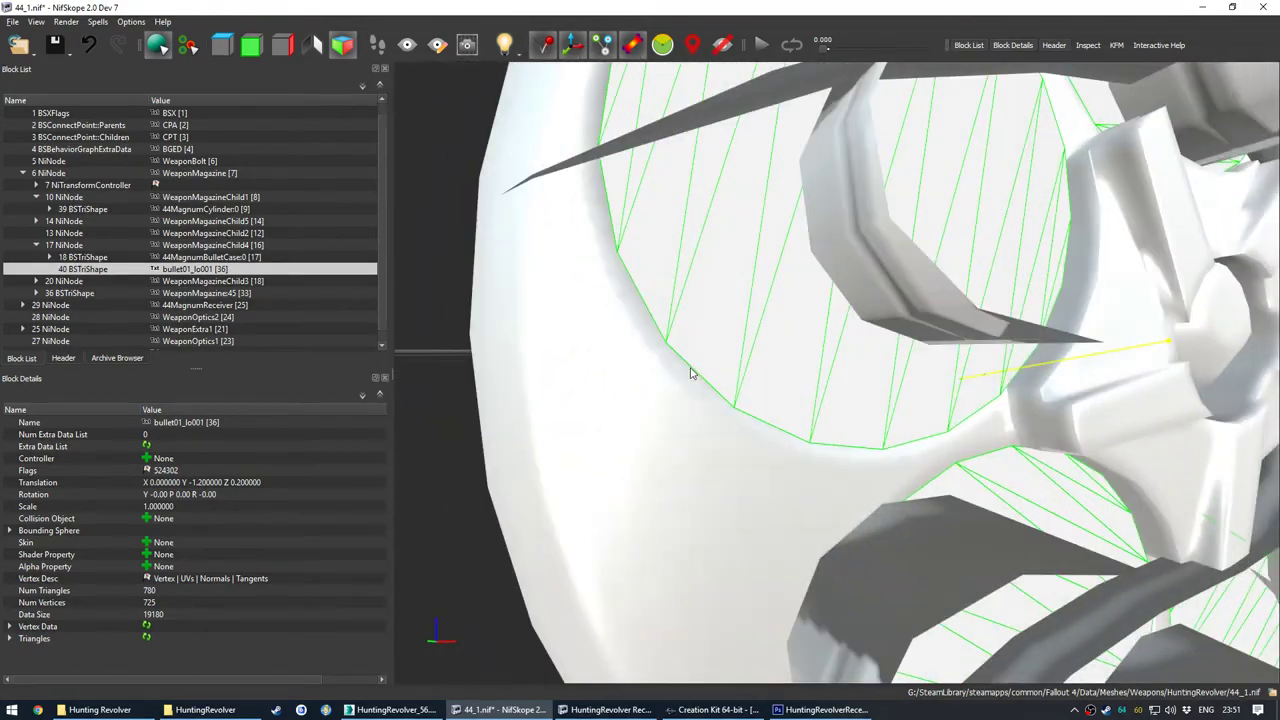
pyautogui.click(838, 255)
pyautogui.moveTo(837, 257); pyautogui.dragTo(886, 320)
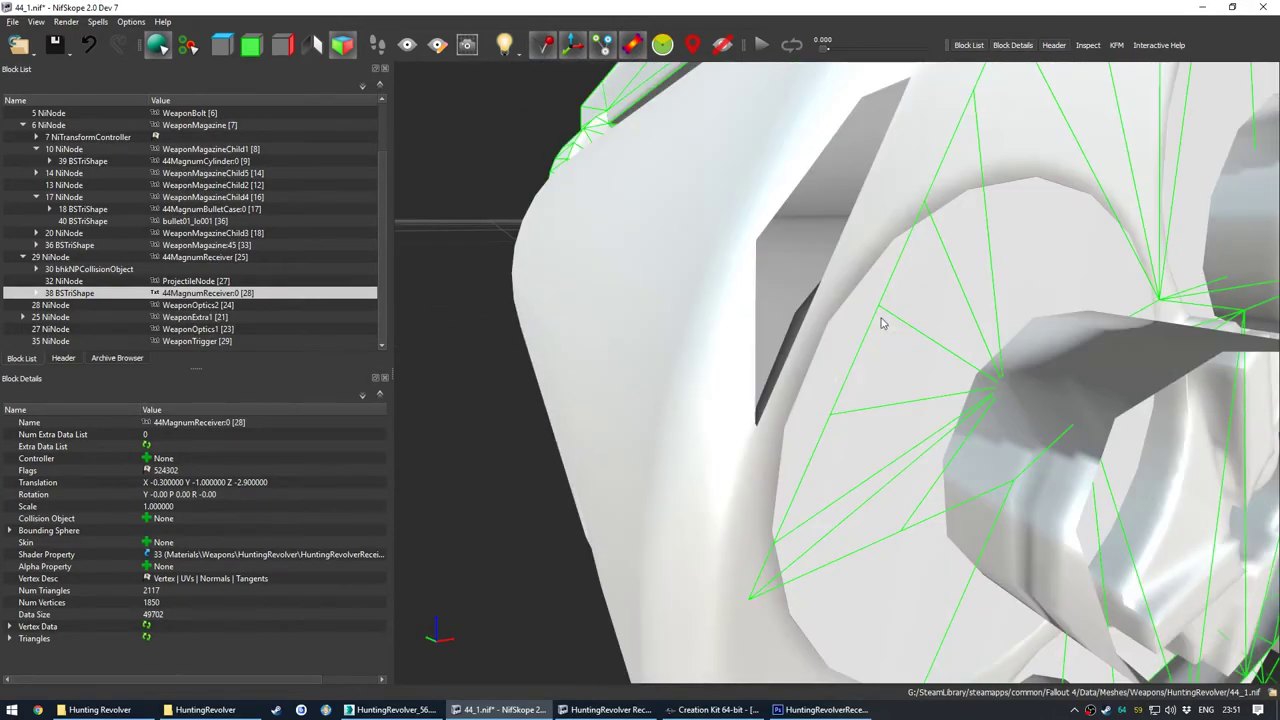
pyautogui.moveTo(997, 381); pyautogui.dragTo(1038, 405)
pyautogui.click(1038, 405)
pyautogui.scroll(-10, 1038, 405)
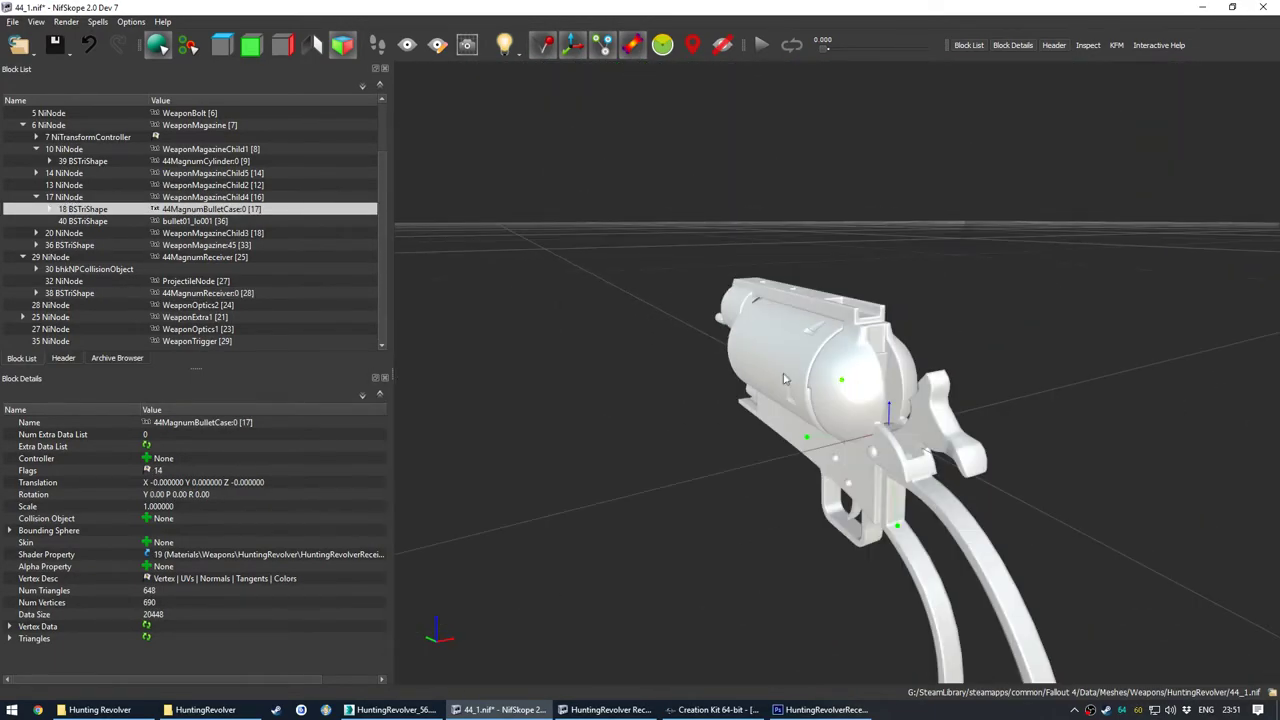
pyautogui.moveTo(785, 379); pyautogui.dragTo(828, 383)
pyautogui.scroll(3, 828, 384)
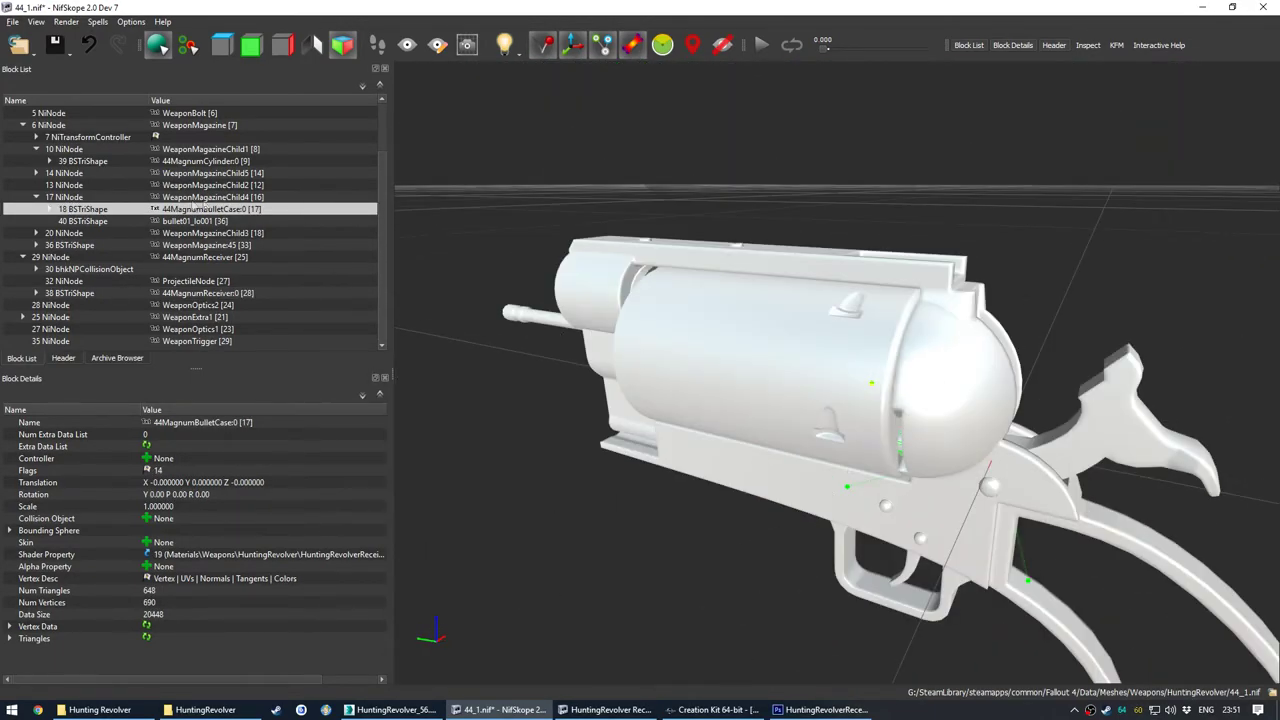
# Step: Rename the pasted bullet01_lo001 shape to 44MagnumBulletCase:0 and set its shader property to block 19
pyautogui.click(50, 209)
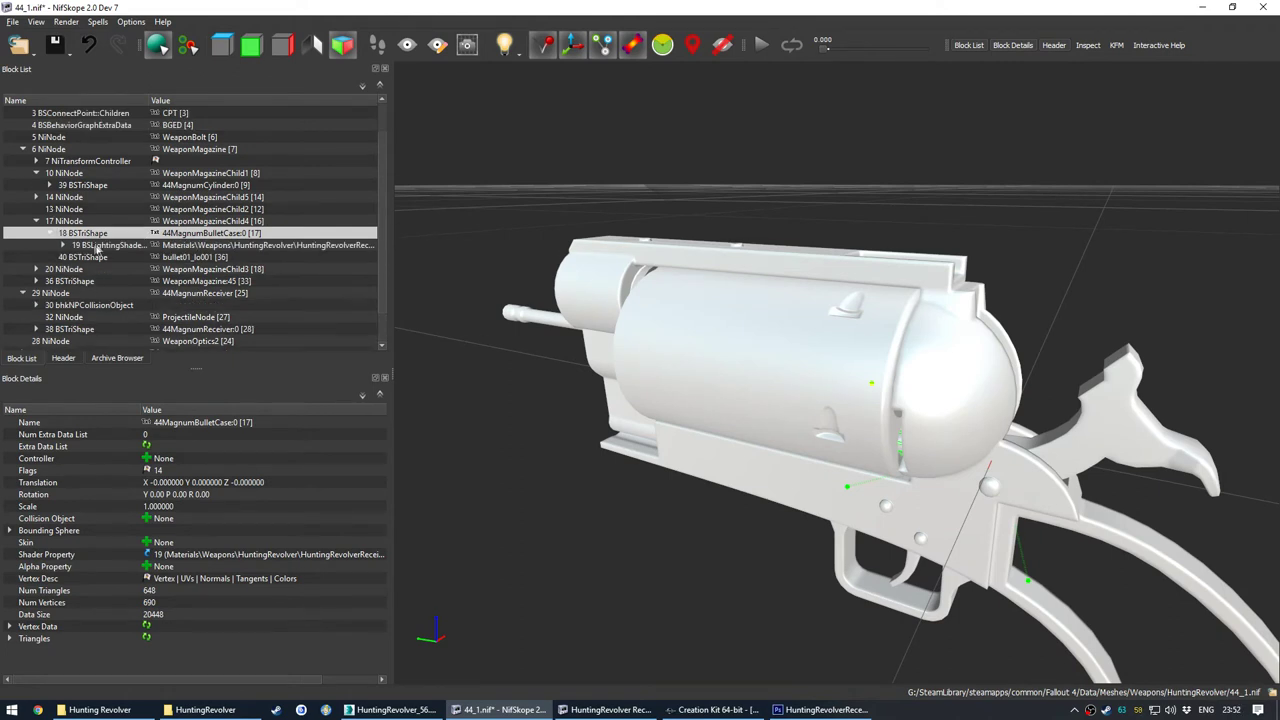
pyautogui.click(93, 258)
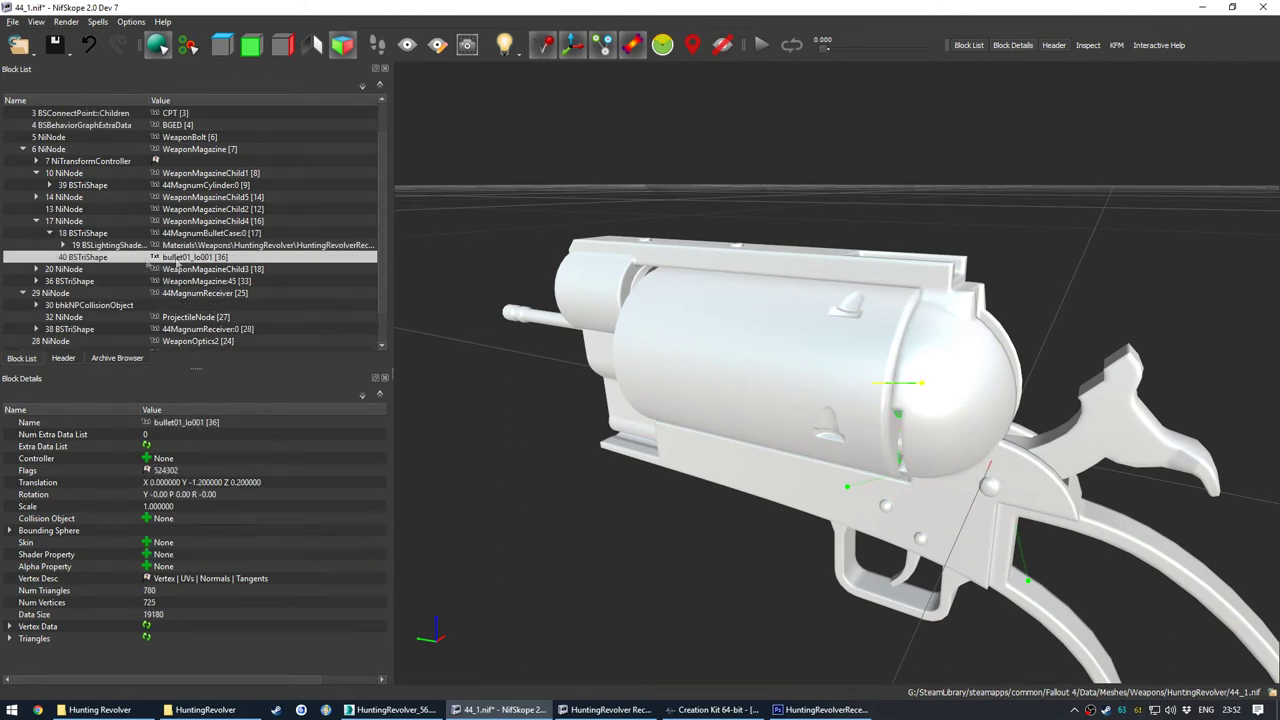
pyautogui.doubleClick(208, 262)
pyautogui.write('44MagnumBulletCase:0')
pyautogui.press('Return')
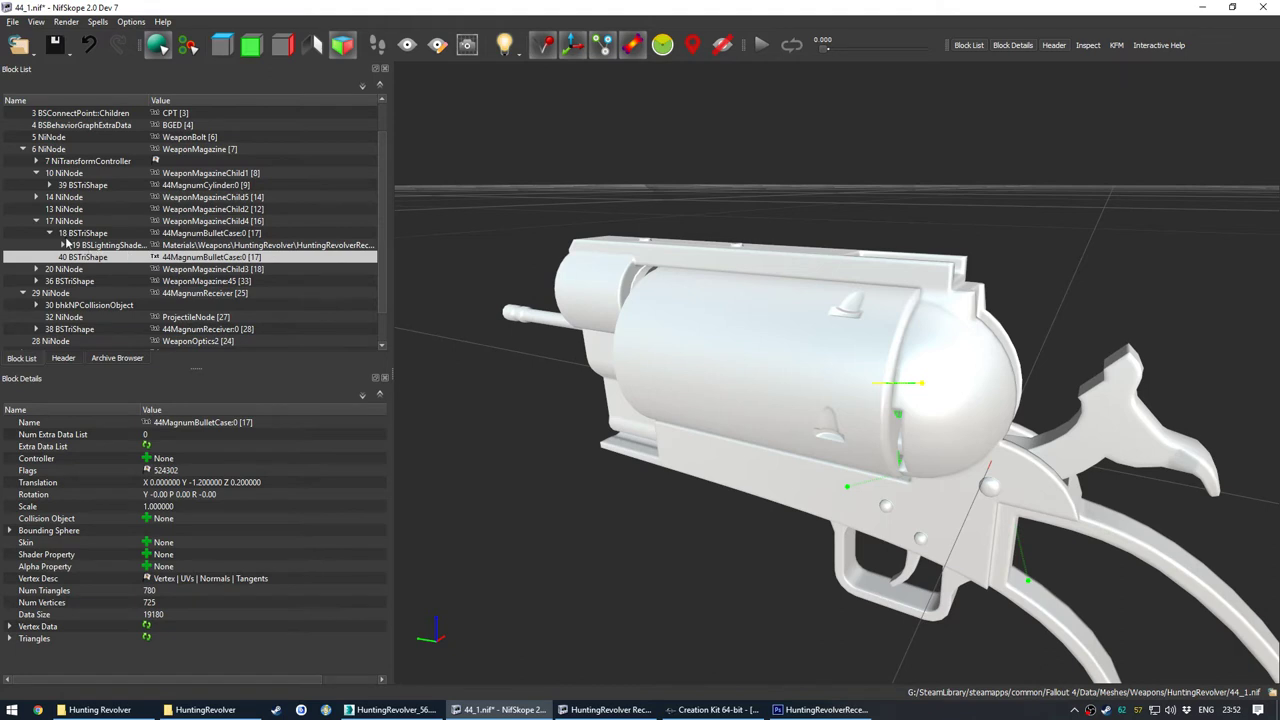
pyautogui.doubleClick(167, 554)
pyautogui.press('Return')
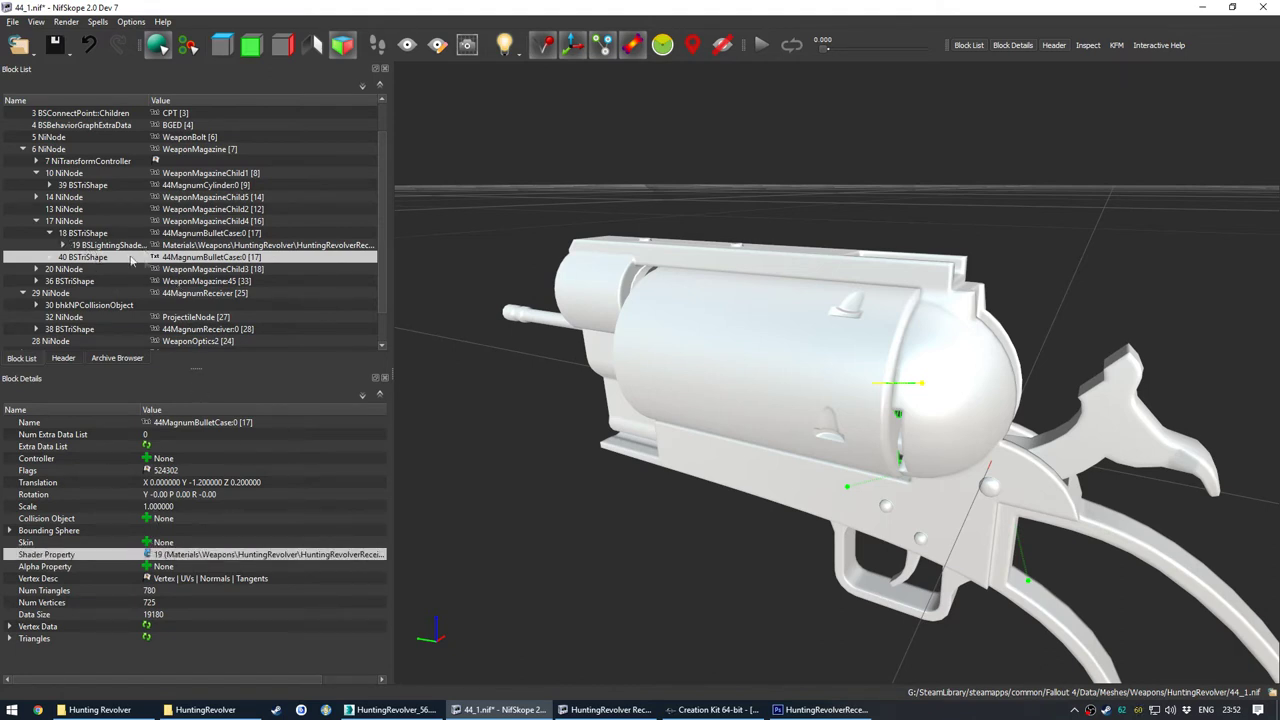
pyautogui.click(49, 257)
# Step: Remove the original 44MagnumBulletCase:0 shape, block 18, from WeaponMagazineChild4
pyautogui.click(104, 210)
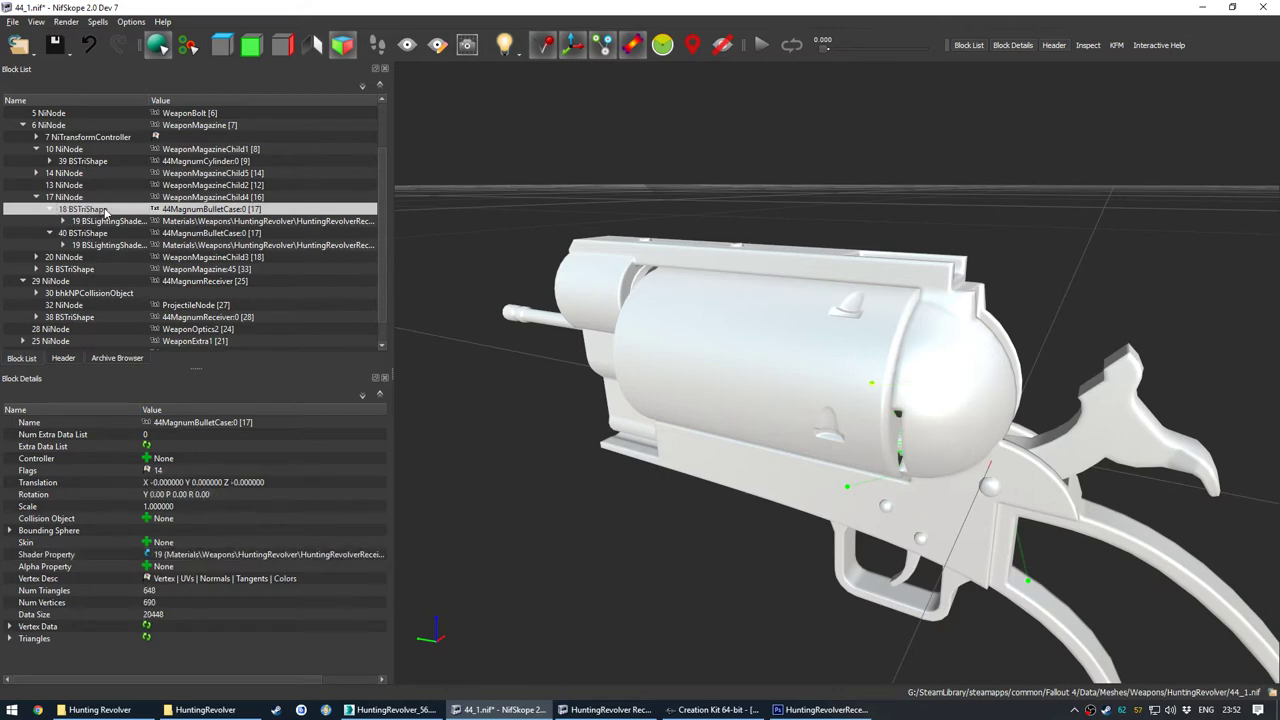
pyautogui.rightClick(117, 199)
pyautogui.moveTo(170, 203)
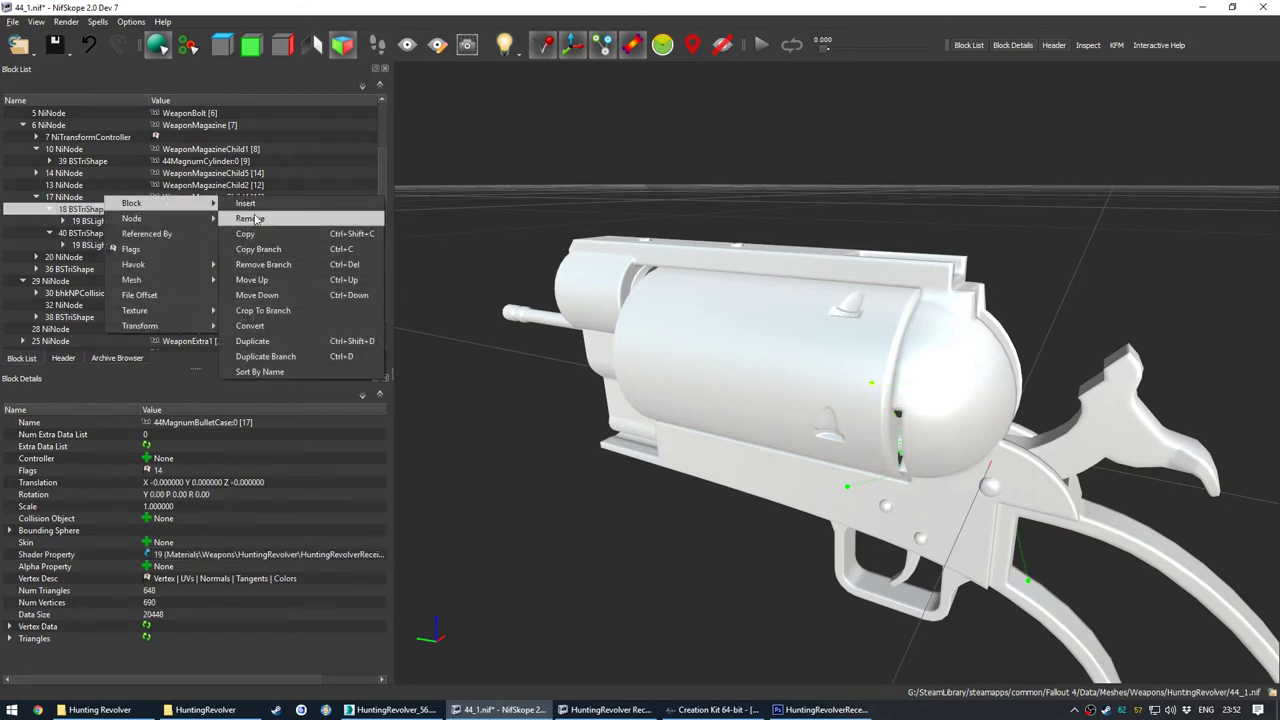
pyautogui.click(250, 218)
# Step: Examine the replaced bullets from behind the cylinder and the overall fit of the receiver parts
pyautogui.moveTo(533, 477); pyautogui.dragTo(584, 436)
pyautogui.scroll(6, 810, 412)
pyautogui.moveTo(812, 412); pyautogui.dragTo(748, 452)
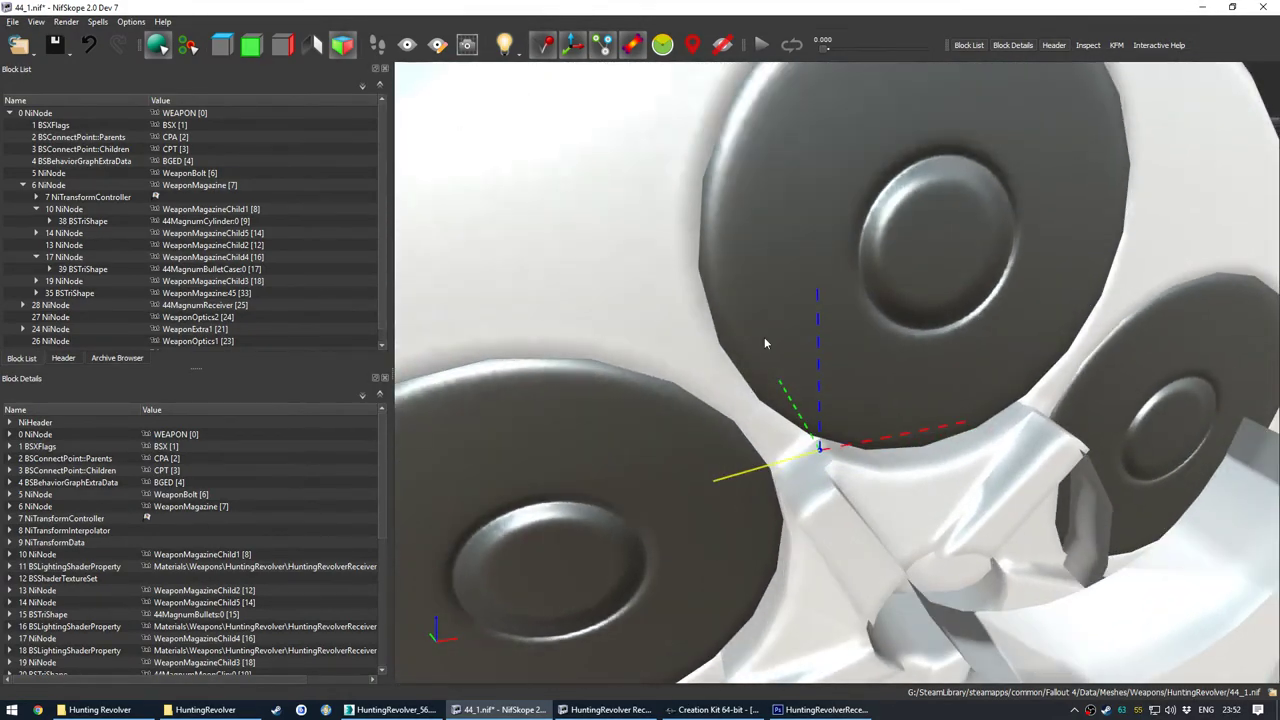
pyautogui.click(684, 256)
pyautogui.moveTo(702, 355)
pyautogui.mouseDown()
pyautogui.moveTo(726, 347)
pyautogui.moveTo(688, 337)
pyautogui.mouseUp()
pyautogui.moveTo(699, 306); pyautogui.dragTo(781, 374)
pyautogui.scroll(-10, 772, 330)
pyautogui.click(703, 469)
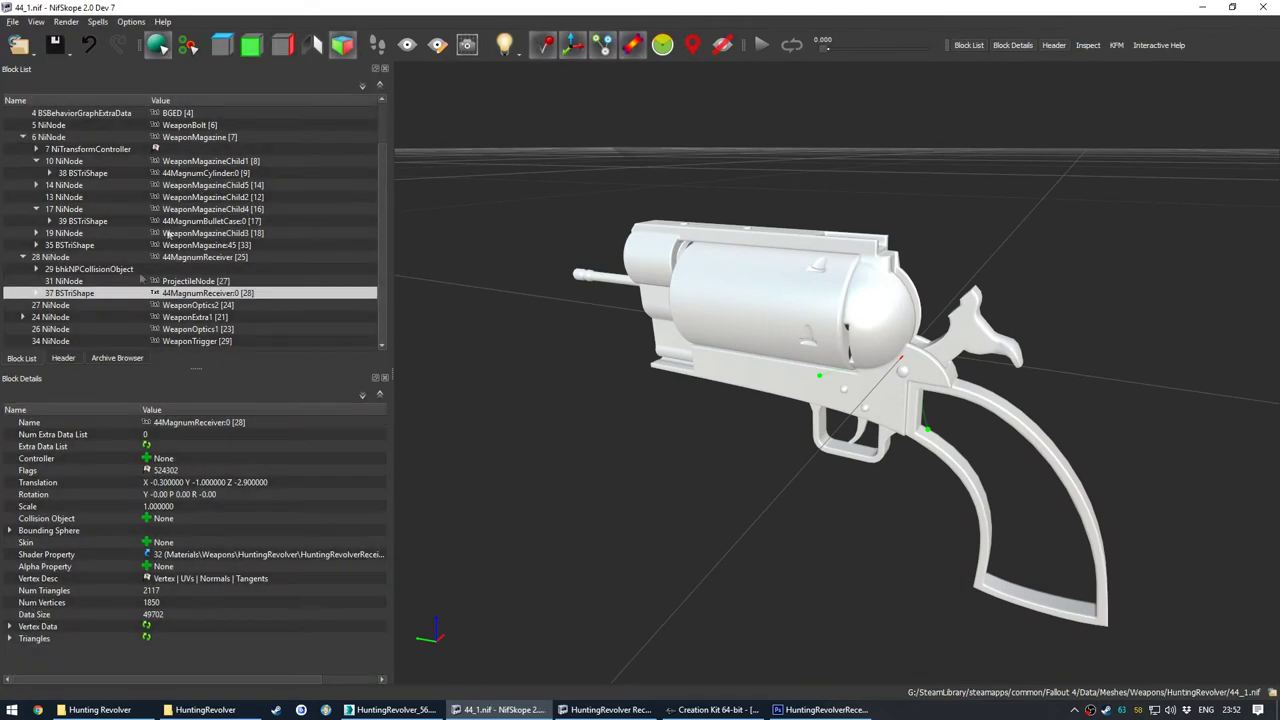
# Step: Collapse the WeaponMagazine and 44MagnumReceiver nodes and sanitize 44_1.nif by reordering its blocks
pyautogui.scroll(2, 24, 155)
pyautogui.click(23, 186)
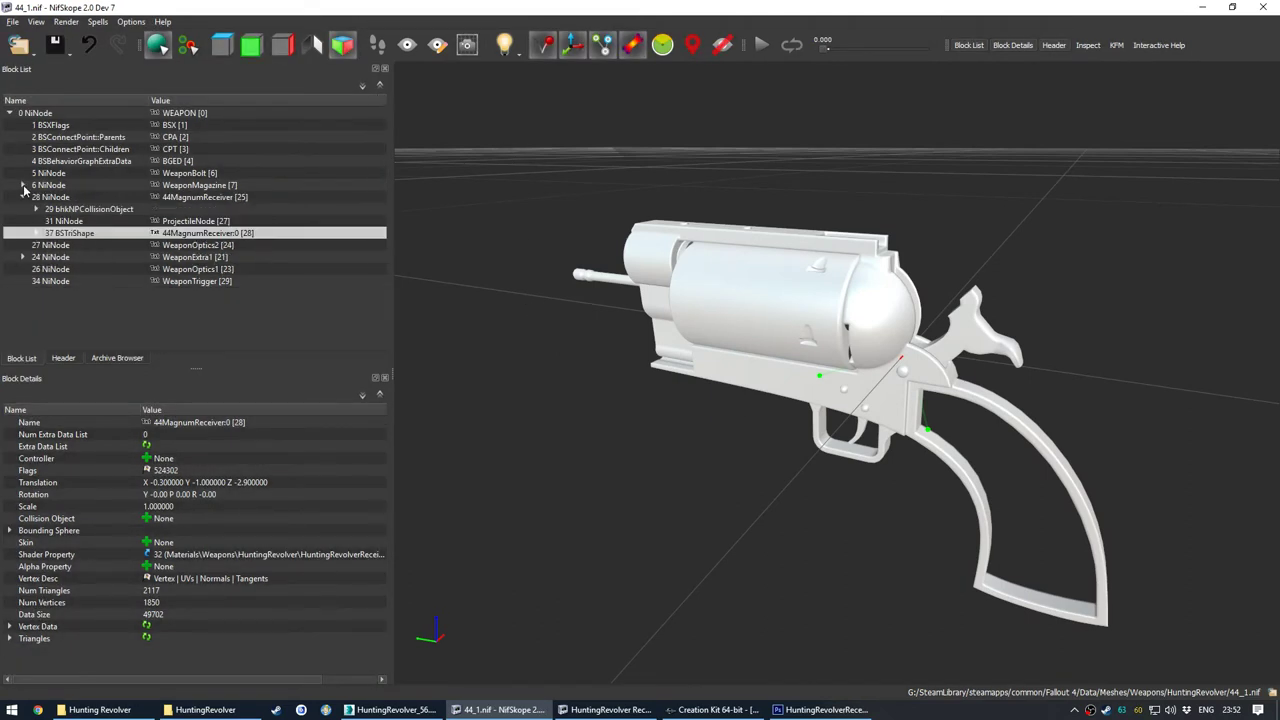
pyautogui.click(22, 197)
pyautogui.rightClick(78, 268)
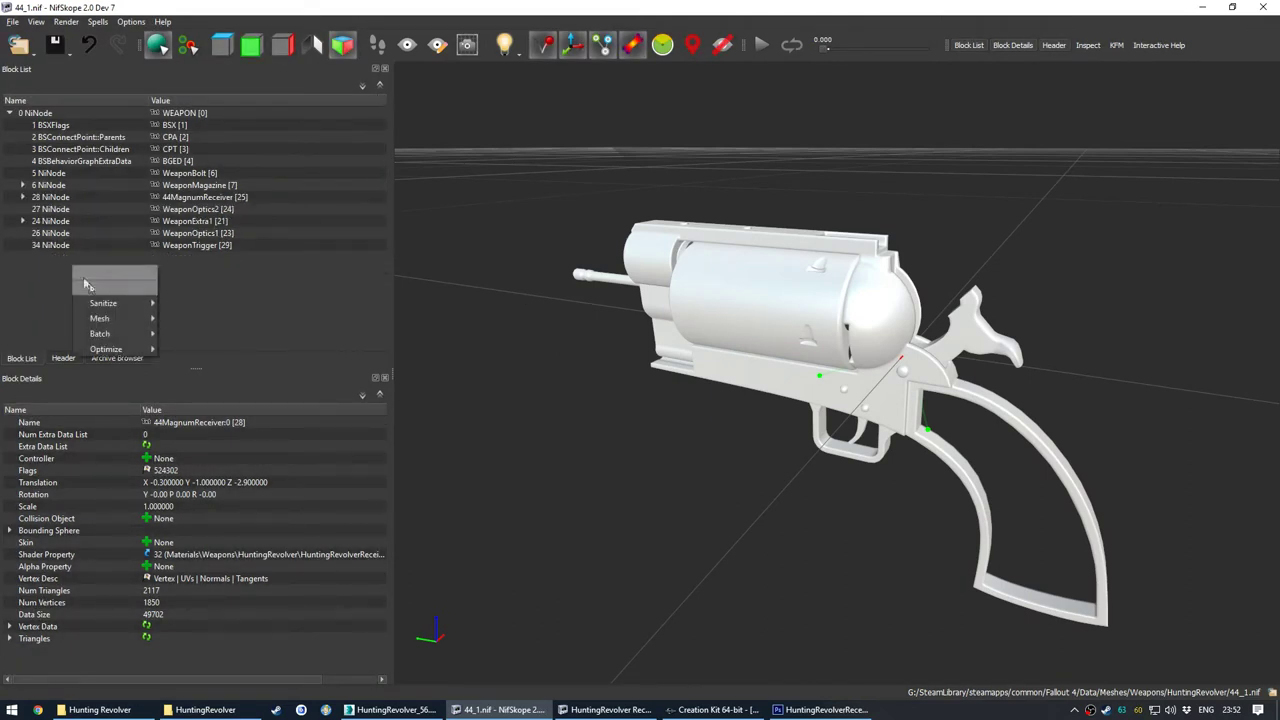
pyautogui.moveTo(118, 308)
pyautogui.click(210, 347)
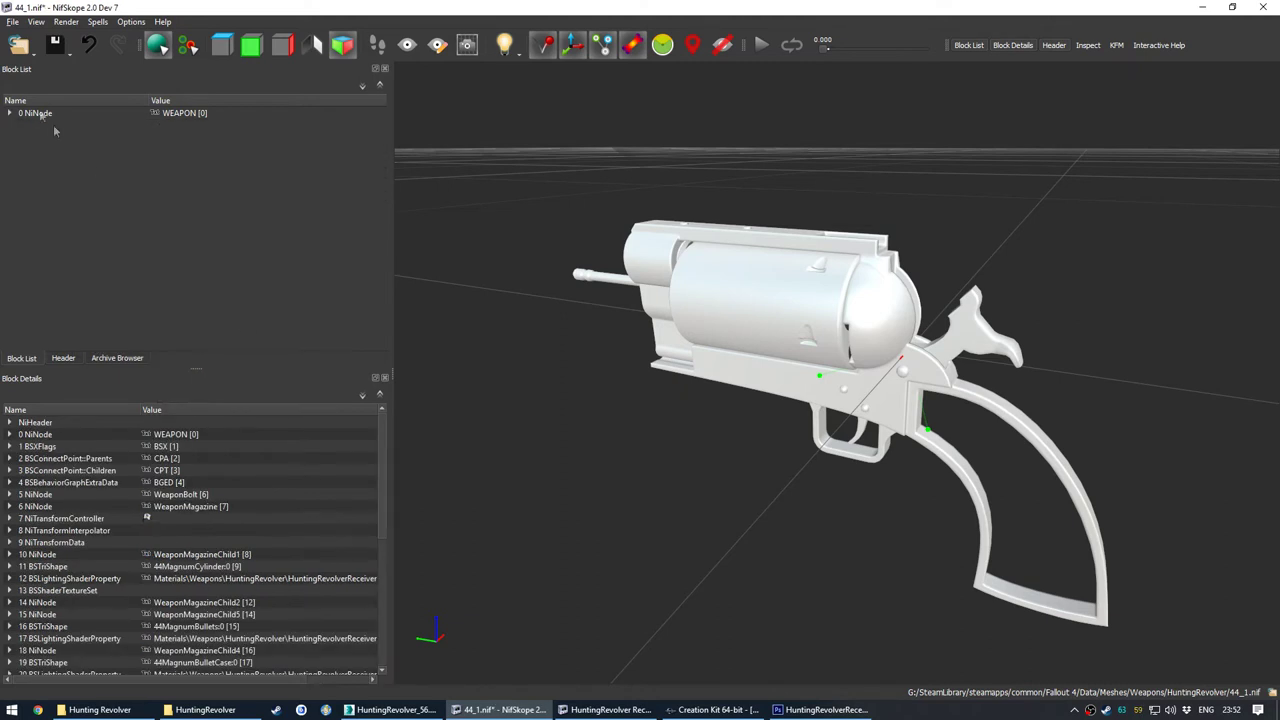
# Step: Examine the reordered WEAPON hierarchy, checking the WeaponTrigger, WeaponExtra1, hammer_lo001 and 44MagnumReceiver blocks
pyautogui.click(9, 113)
pyautogui.click(22, 233)
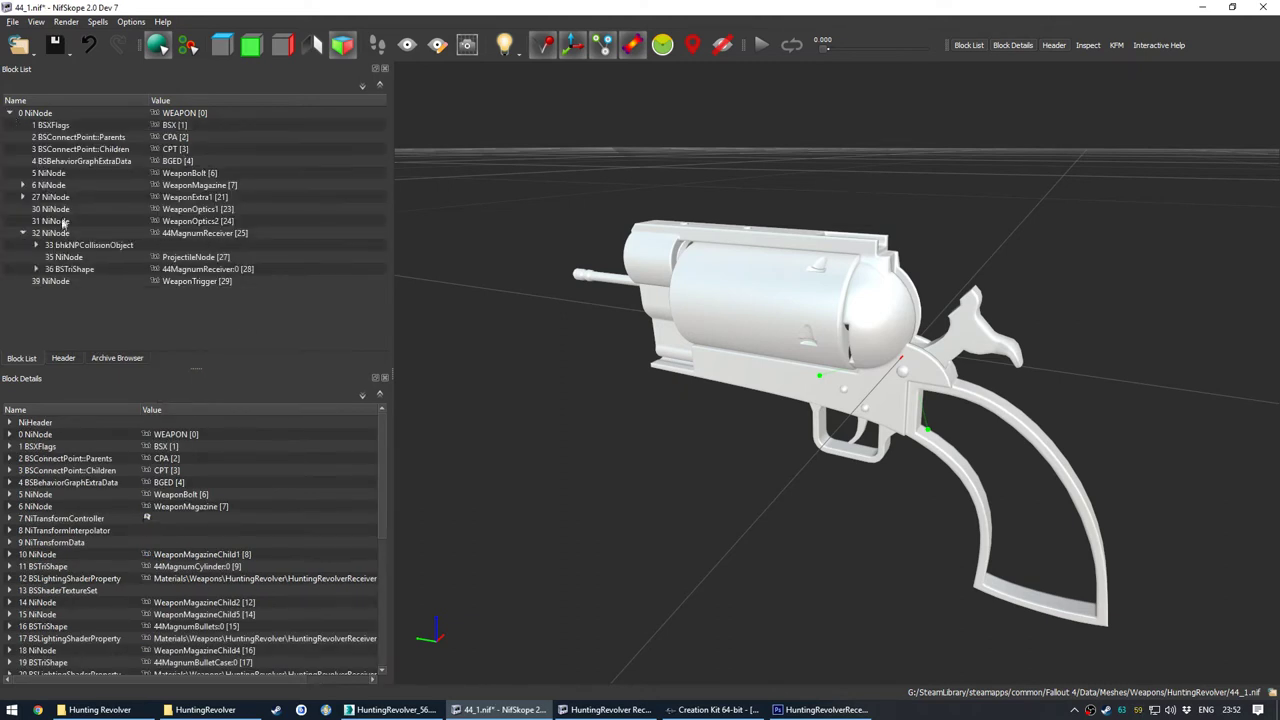
pyautogui.click(22, 197)
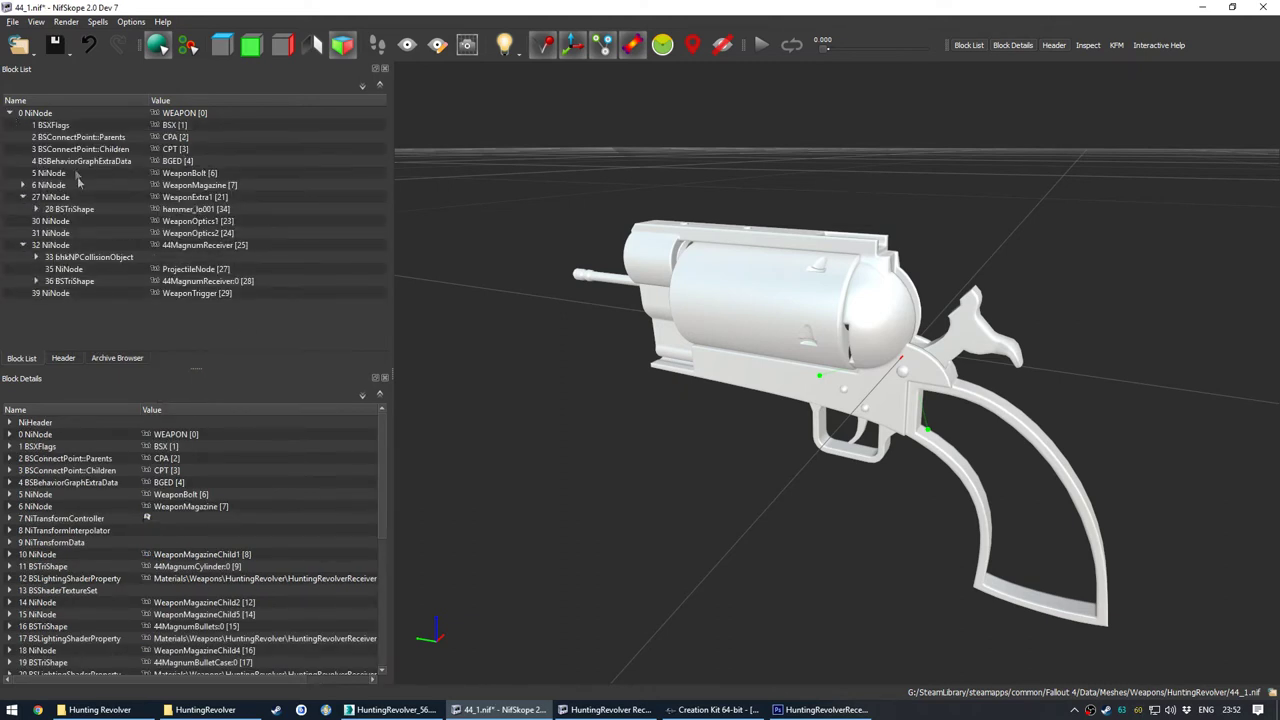
pyautogui.click(46, 295)
pyautogui.moveTo(487, 322); pyautogui.dragTo(800, 441)
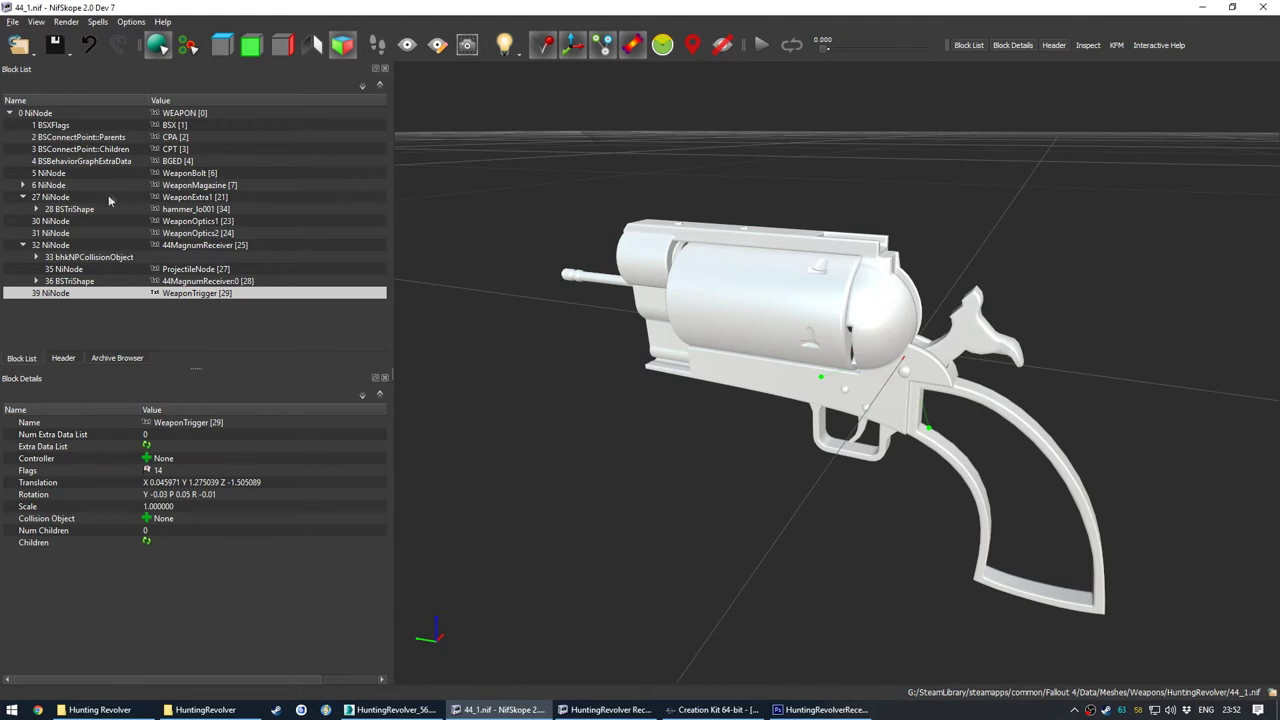
pyautogui.click(40, 198)
pyautogui.click(55, 210)
pyautogui.click(45, 246)
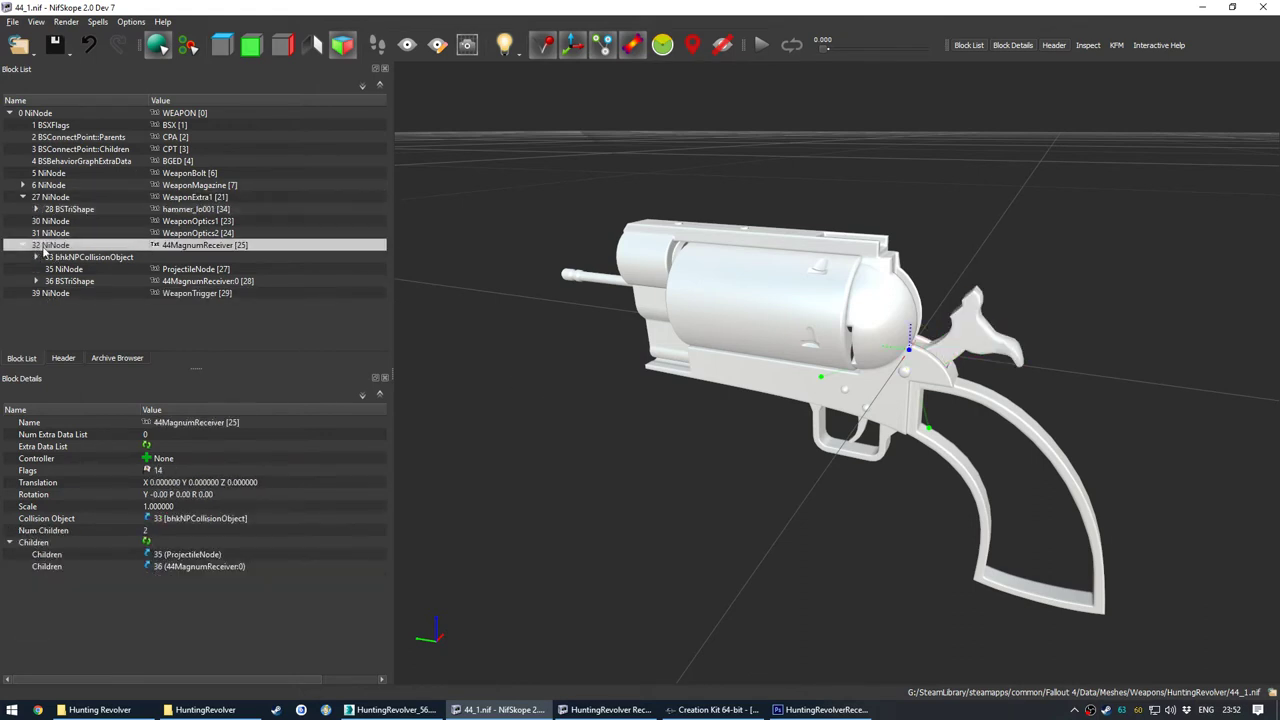
# Step: Switch to HuntingRevolver Receiver.nif and copy the bullethead_lo001 shape's branch
pyautogui.click(60, 257)
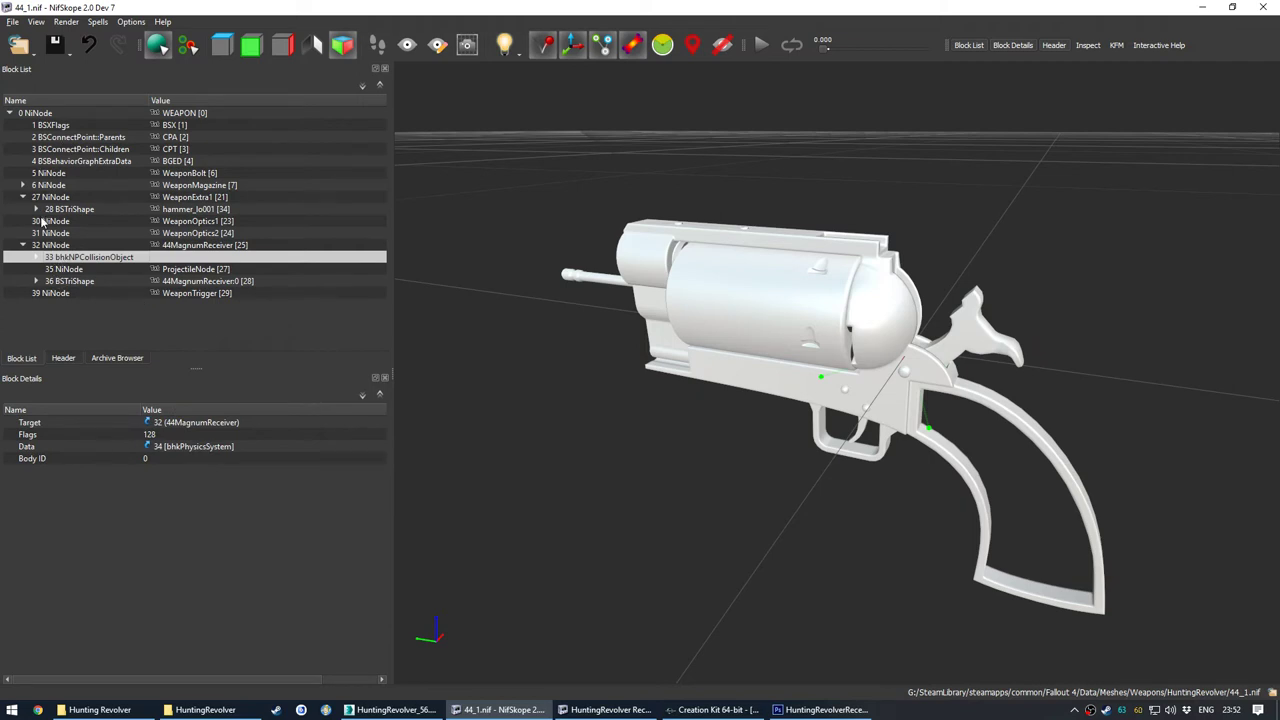
pyautogui.moveTo(538, 676); pyautogui.dragTo(845, 320)
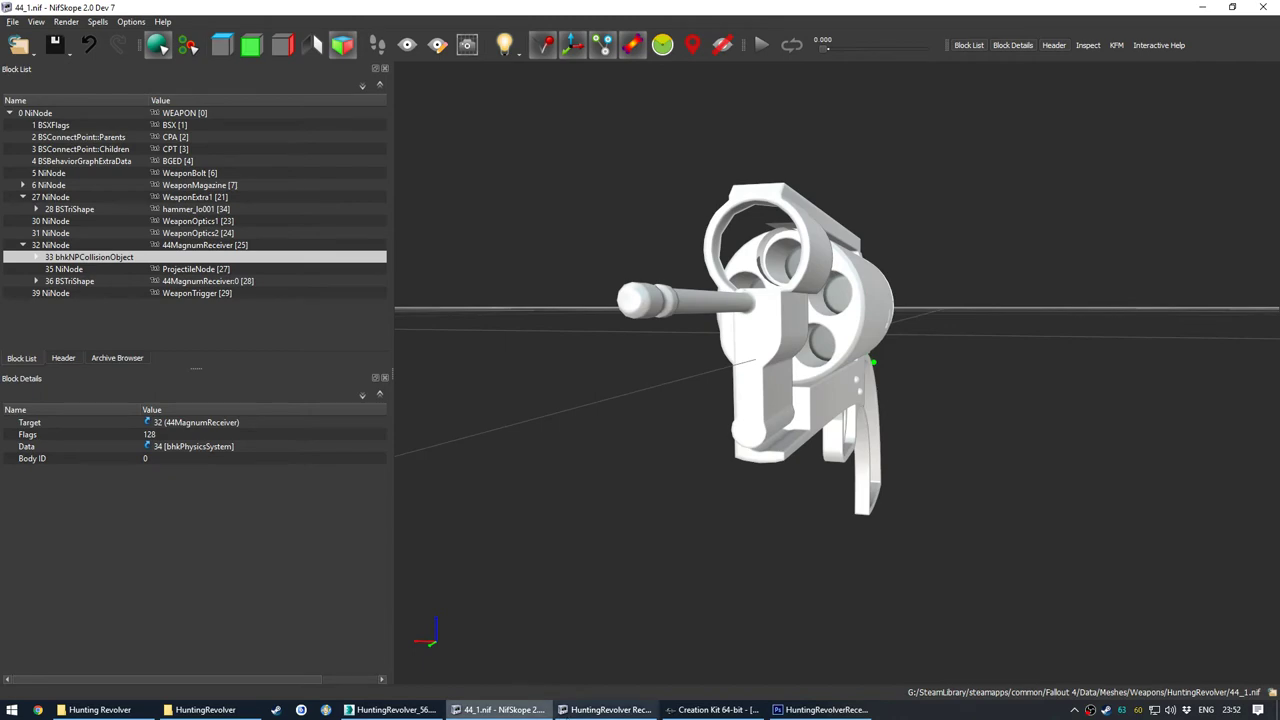
pyautogui.click(605, 709)
pyautogui.moveTo(711, 510); pyautogui.dragTo(840, 498)
pyautogui.rightClick(840, 440)
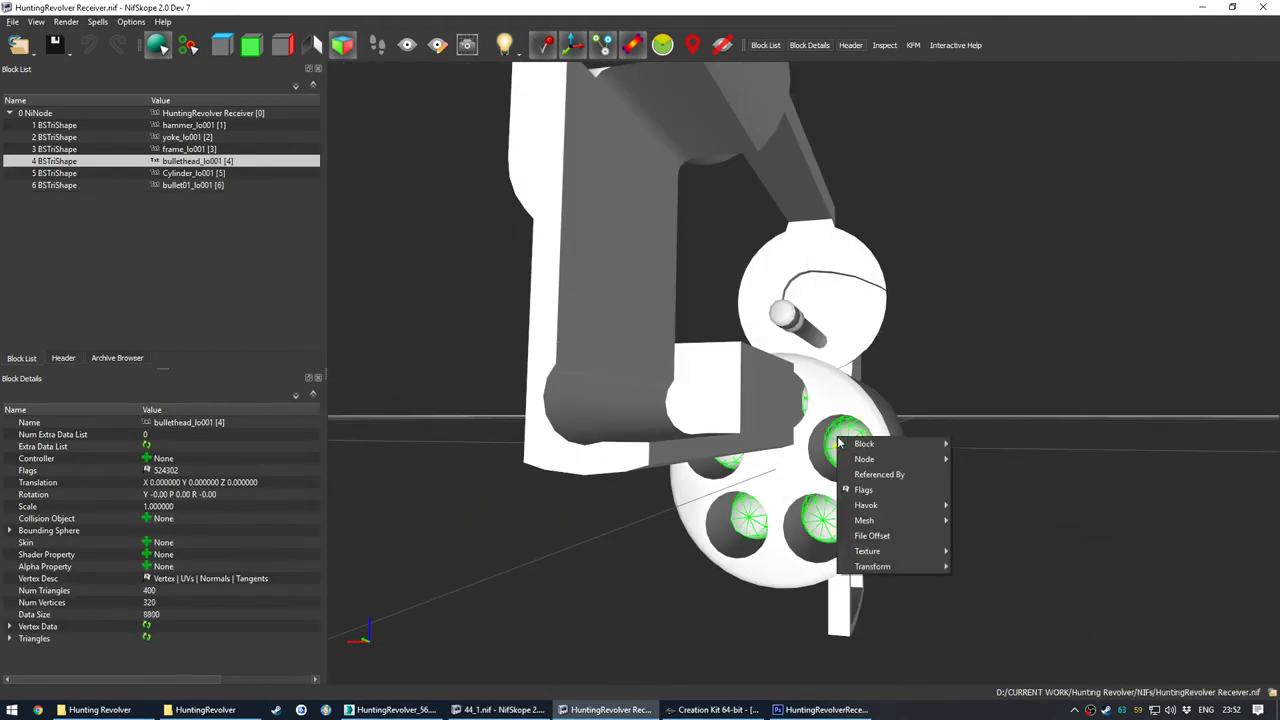
pyautogui.press('Escape')
# Step: Return to 44_1.nif, locate the cartridge shape in the cylinder, and paste the bullet head under WeaponMagazineChild4
pyautogui.click(528, 705)
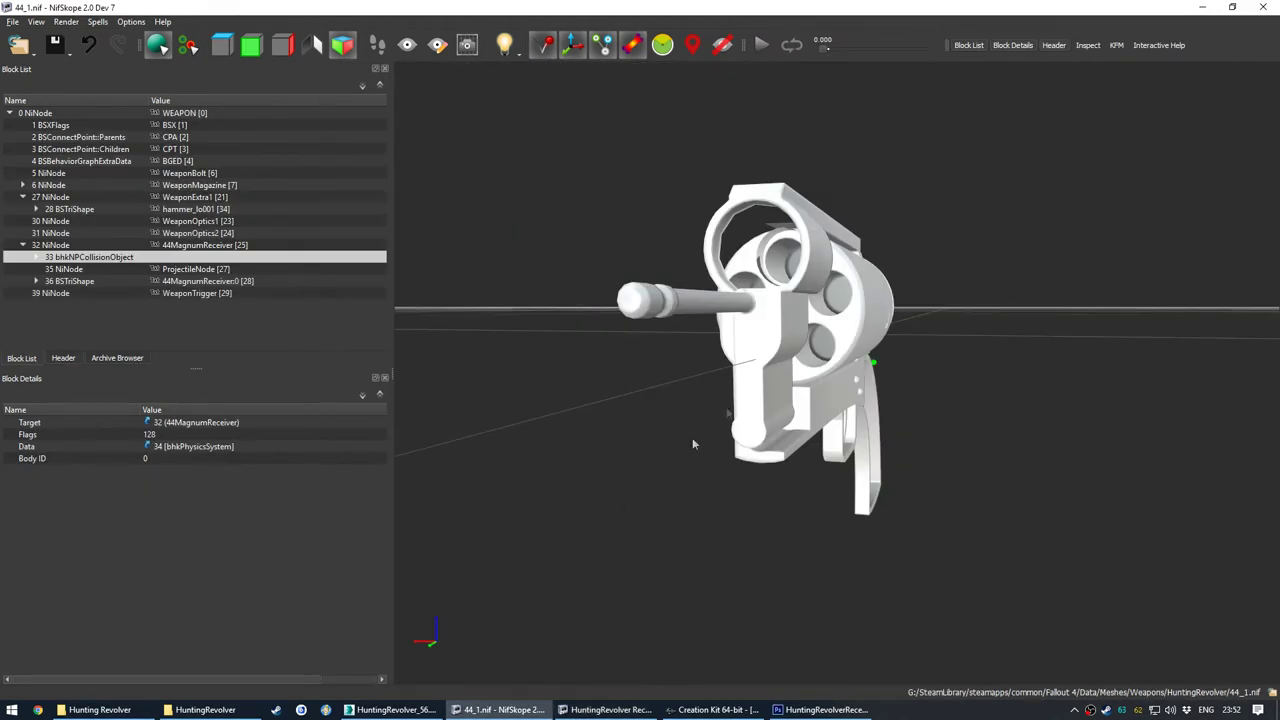
pyautogui.click(845, 295)
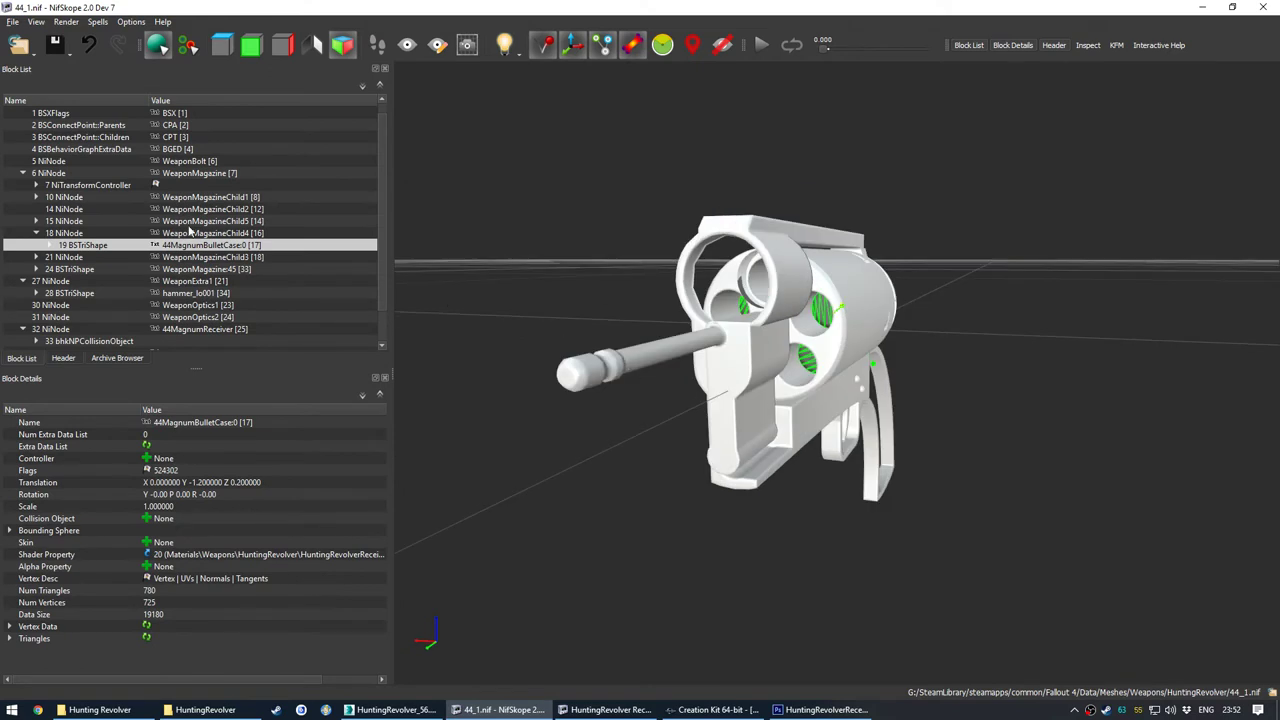
pyautogui.rightClick(250, 232)
pyautogui.moveTo(300, 222)
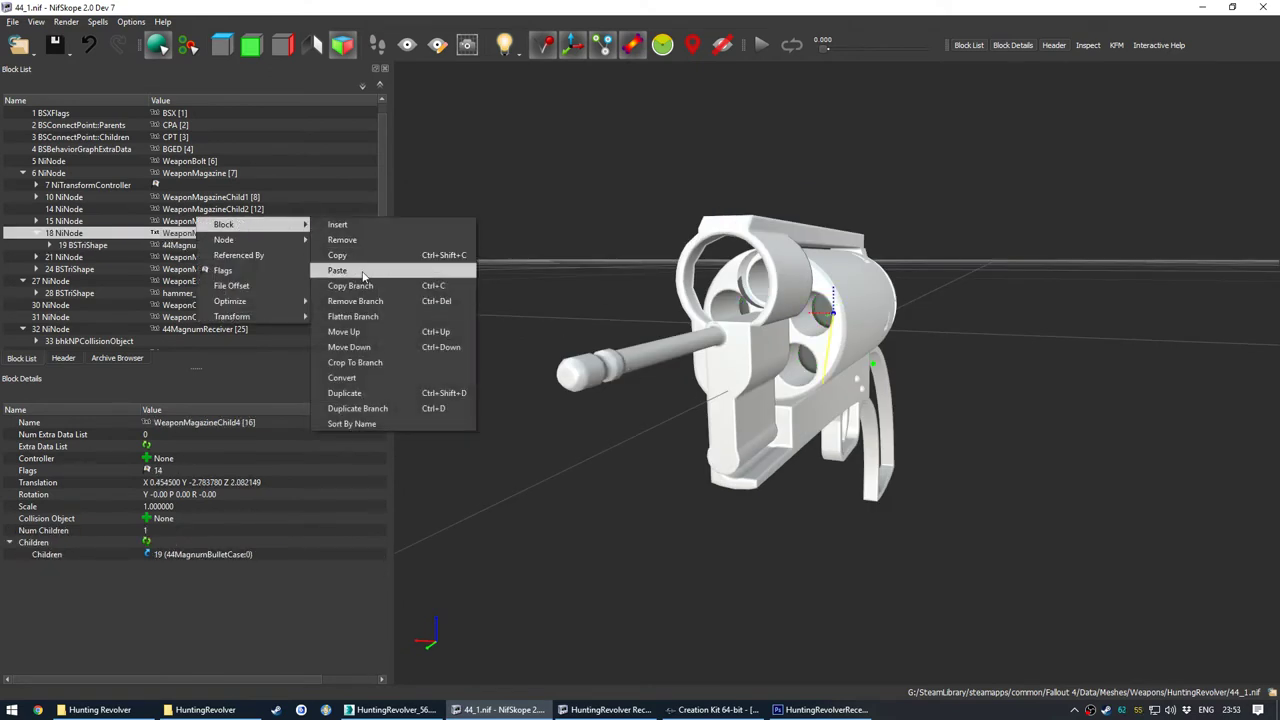
pyautogui.click(430, 270)
# Step: Set the pasted bullet head's name index to 17, 44MagnumBulletCase:0, and link its shader property to block 20
pyautogui.doubleClick(190, 258)
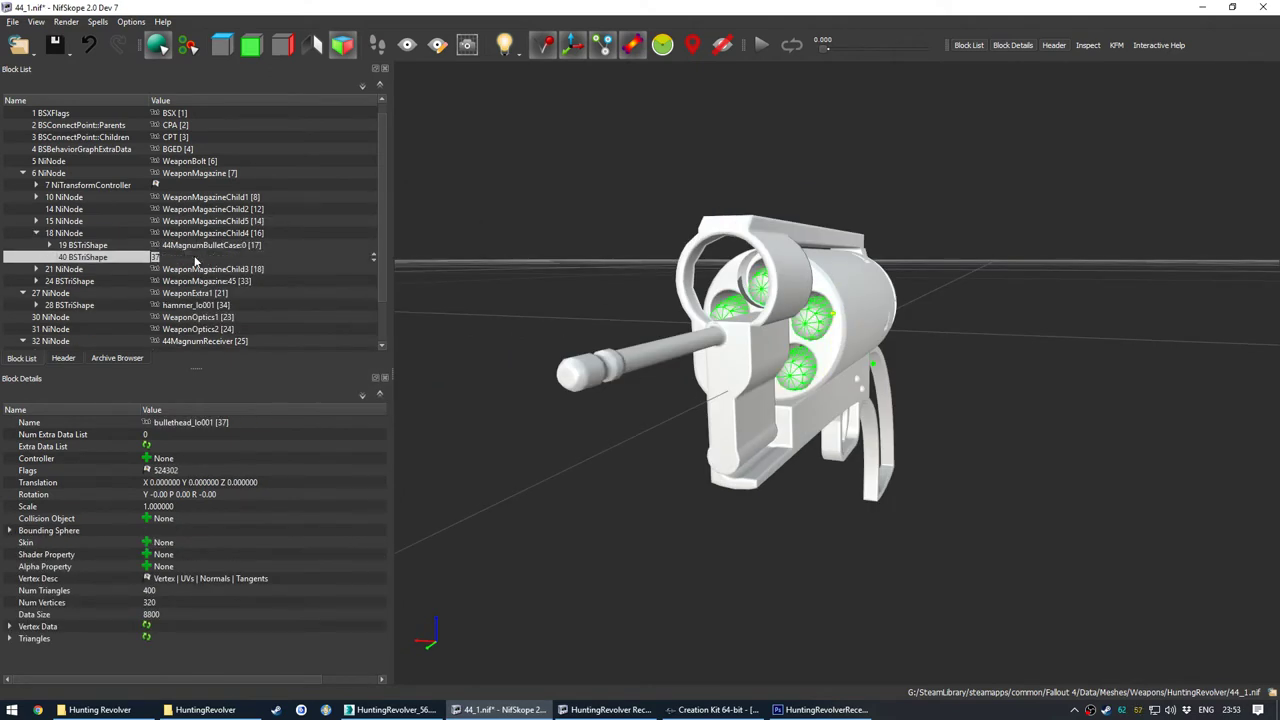
pyautogui.press('Return')
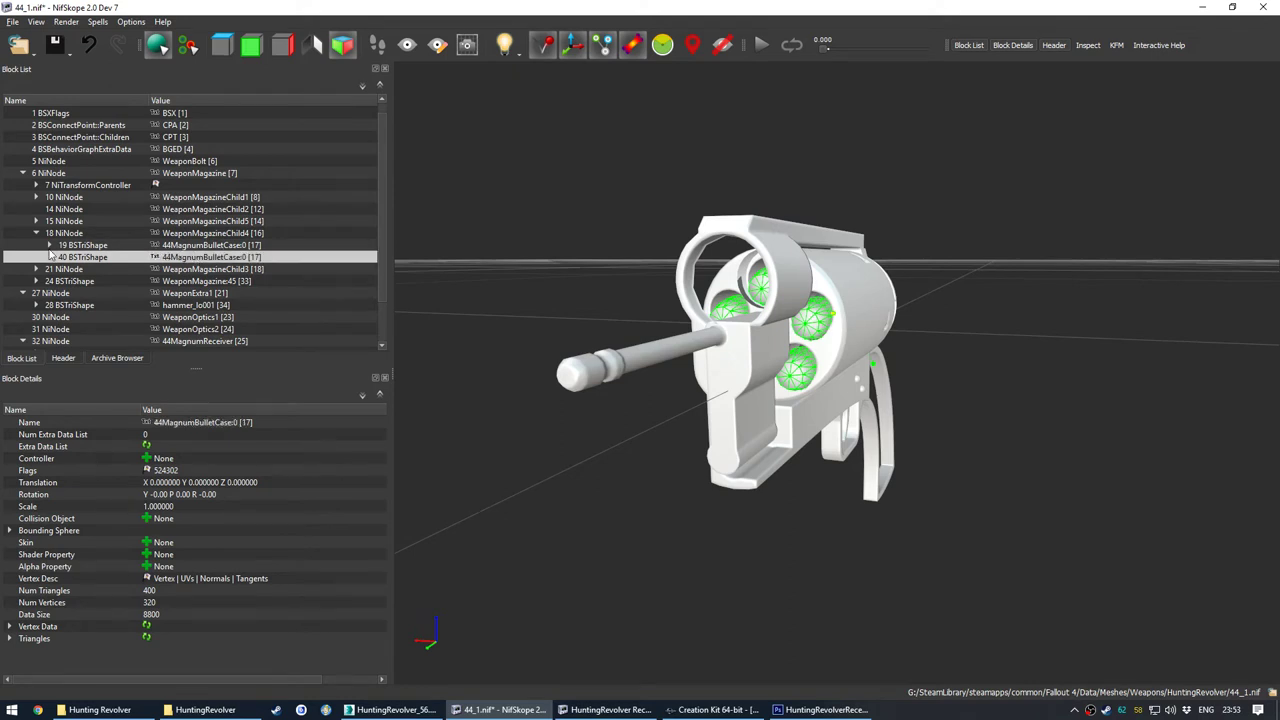
pyautogui.moveTo(107, 247); pyautogui.dragTo(162, 556)
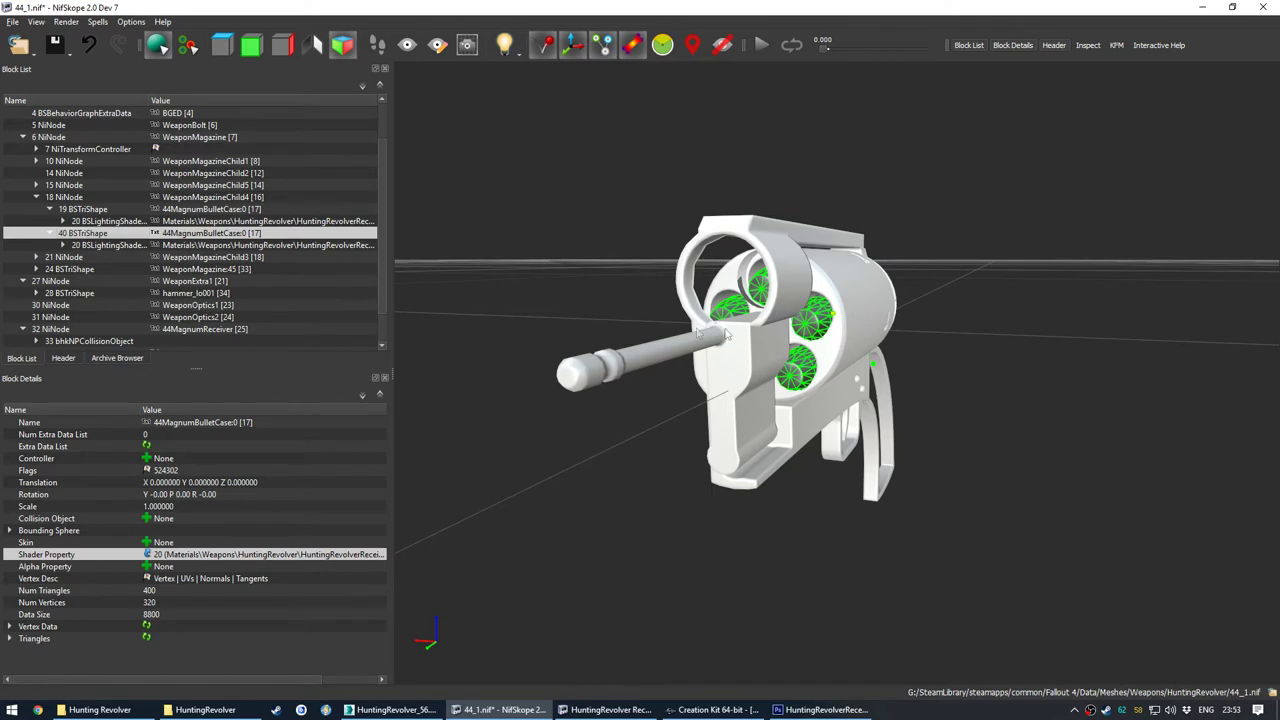
# Step: Copy the transform of the bullet case shape, block 19, onto the pasted bullet head, block 40
pyautogui.scroll(6, 808, 330)
pyautogui.rightClick(868, 210)
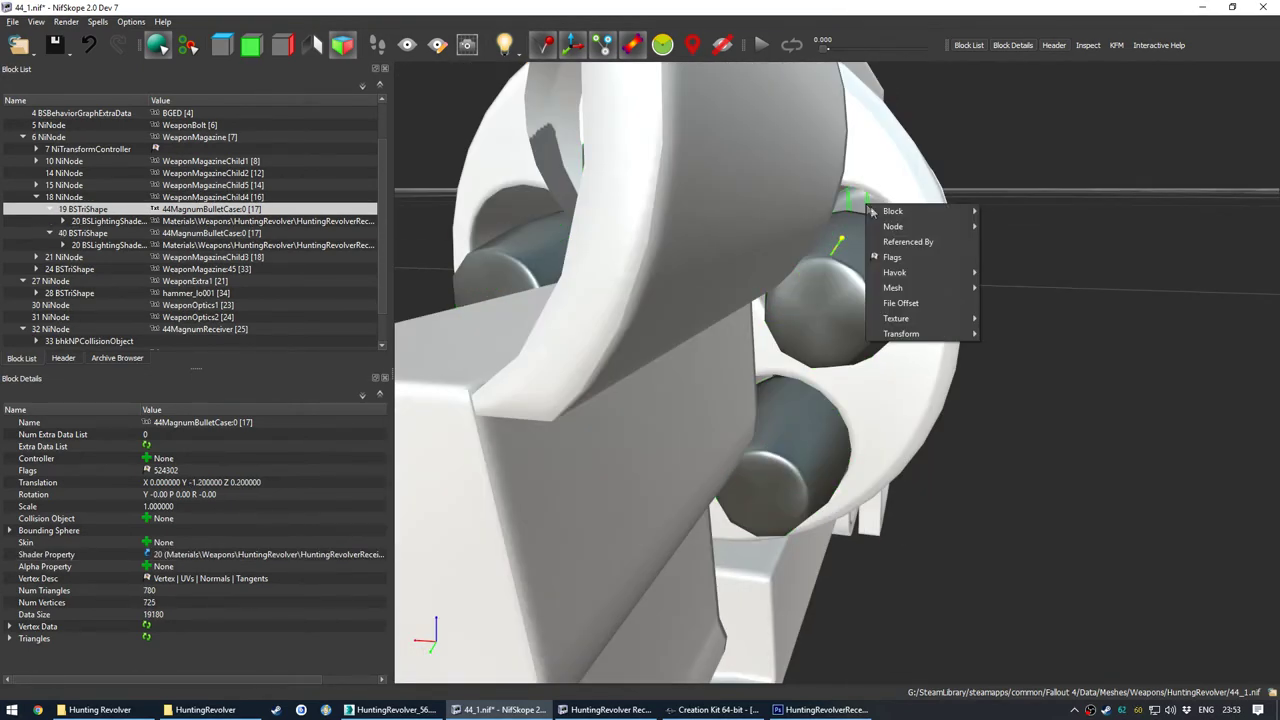
pyautogui.moveTo(950, 334)
pyautogui.click(1008, 365)
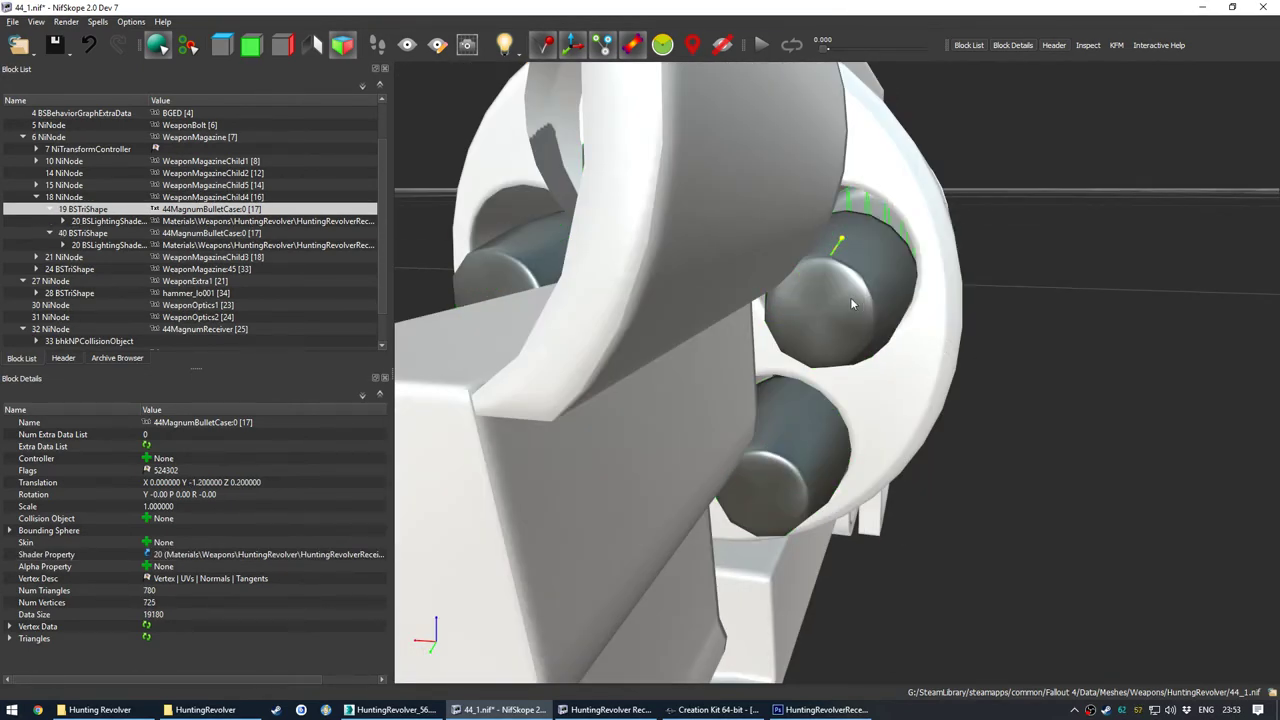
pyautogui.rightClick(851, 299)
pyautogui.moveTo(922, 428)
pyautogui.click(989, 473)
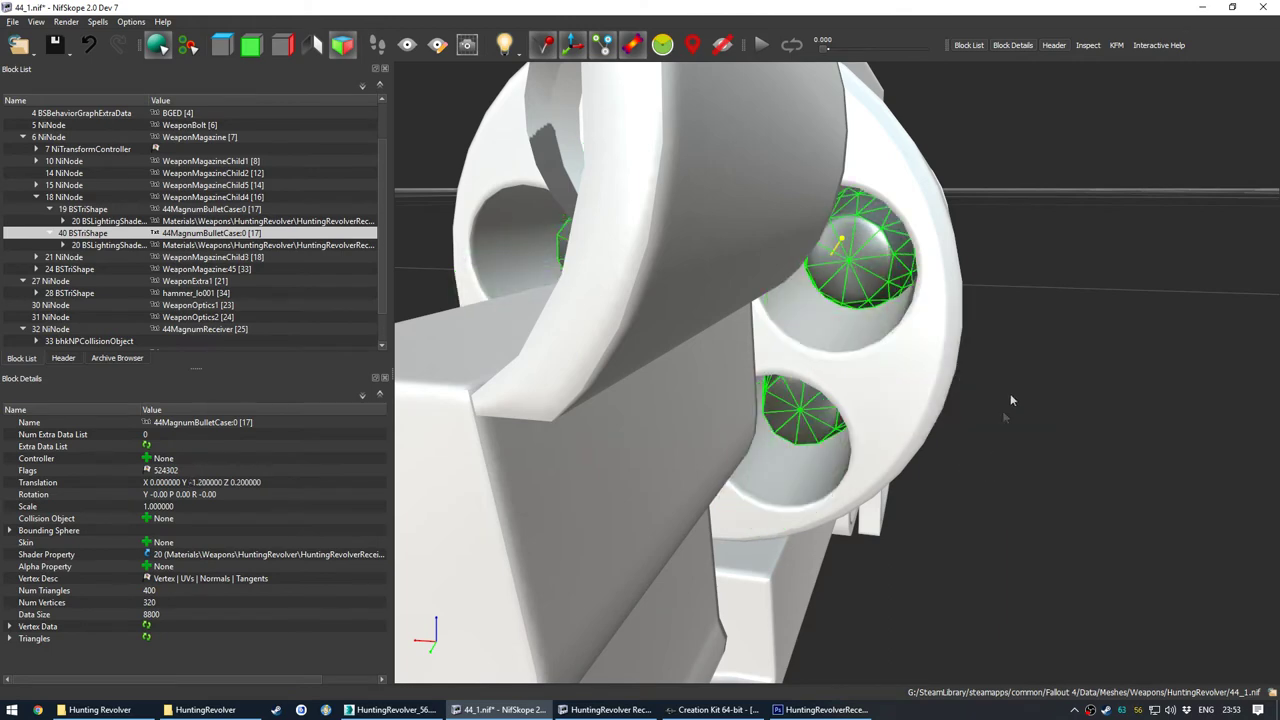
pyautogui.click(971, 346)
pyautogui.scroll(-5, 968, 344)
pyautogui.moveTo(905, 323); pyautogui.dragTo(852, 310)
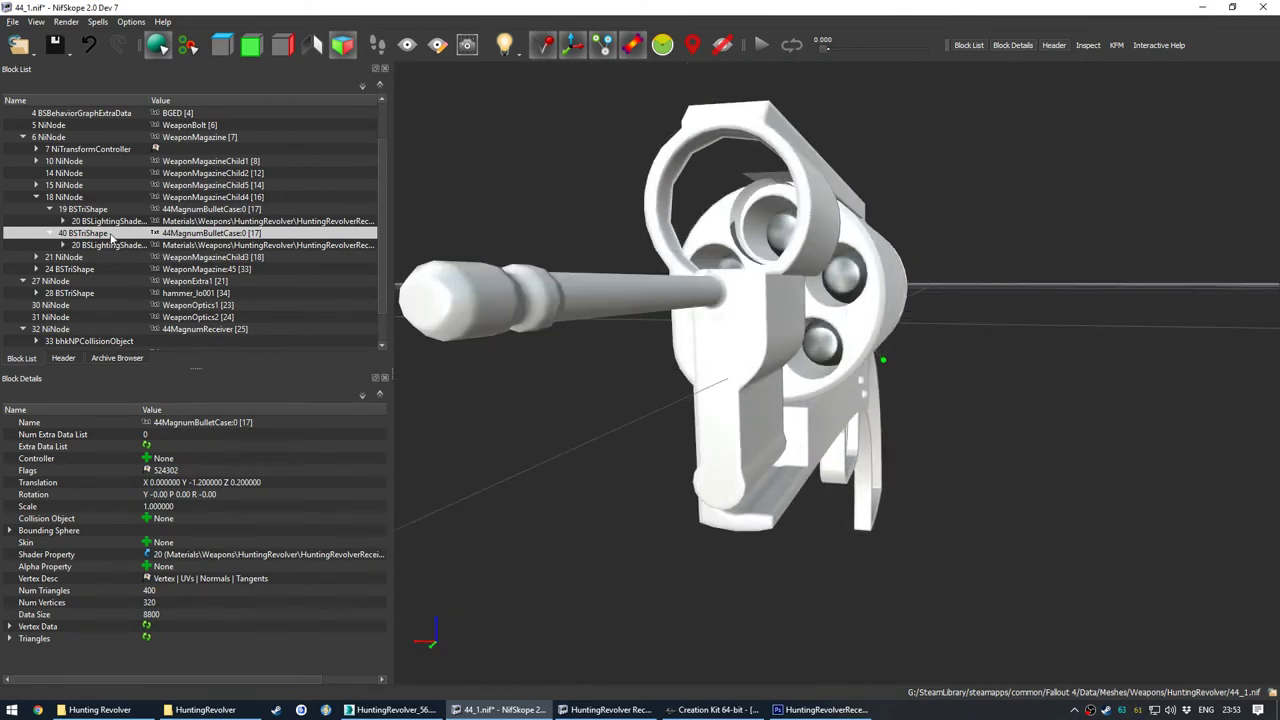
# Step: Examine the 44MagnumBullets:0 shape under WeaponMagazineChild5 and compare it with the case and bullet head shapes under WeaponMagazineChild4
pyautogui.click(222, 198)
pyautogui.click(212, 189)
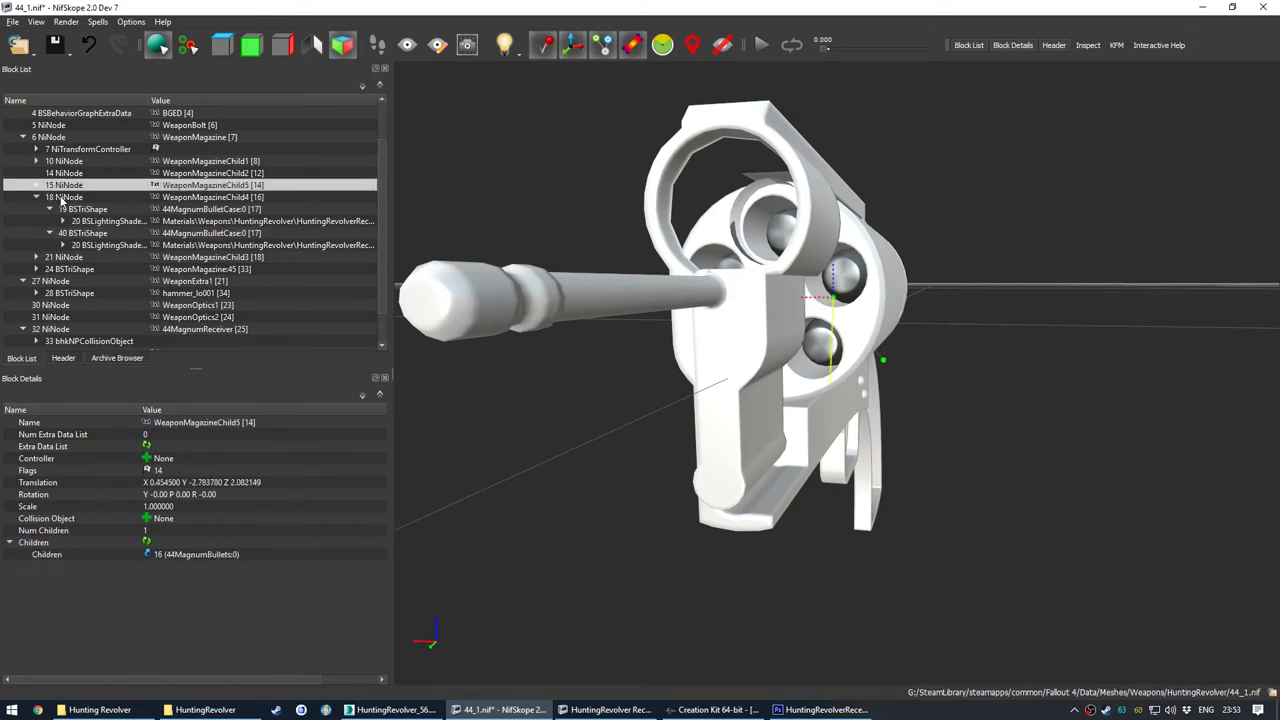
pyautogui.click(36, 187)
pyautogui.moveTo(840, 275); pyautogui.dragTo(795, 285)
pyautogui.scroll(6, 791, 280)
pyautogui.scroll(5, 792, 319)
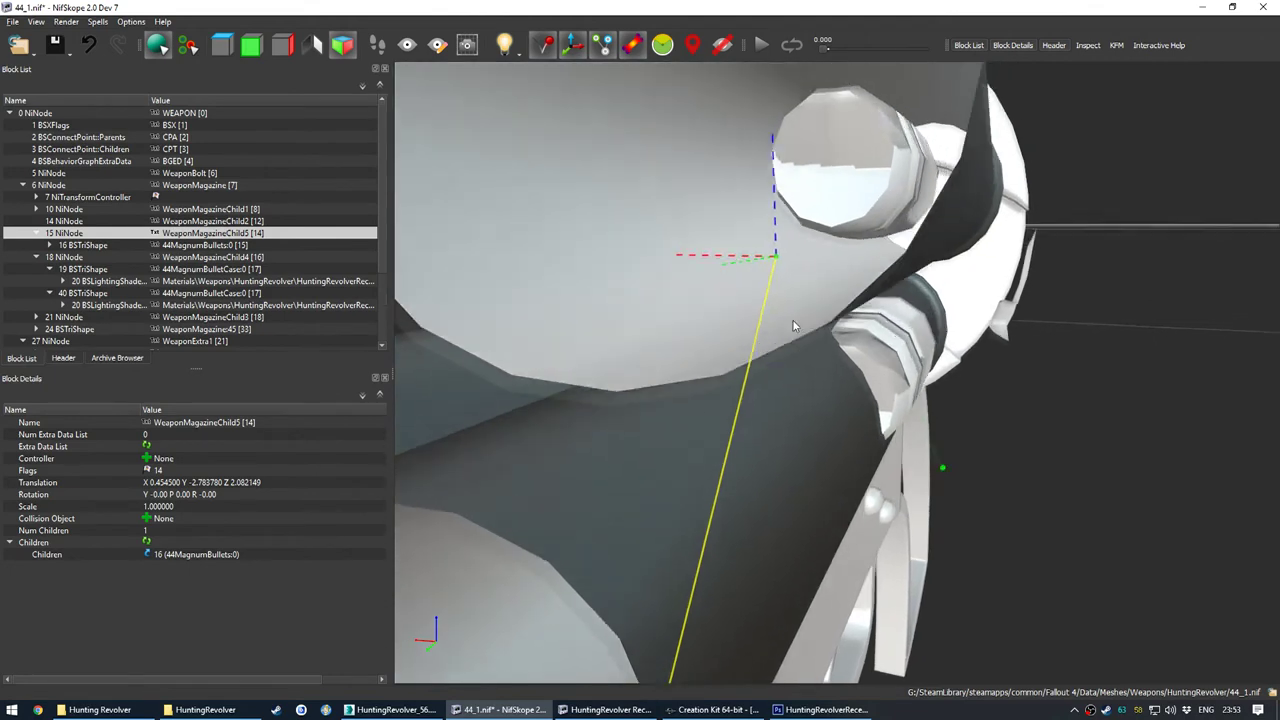
pyautogui.click(866, 372)
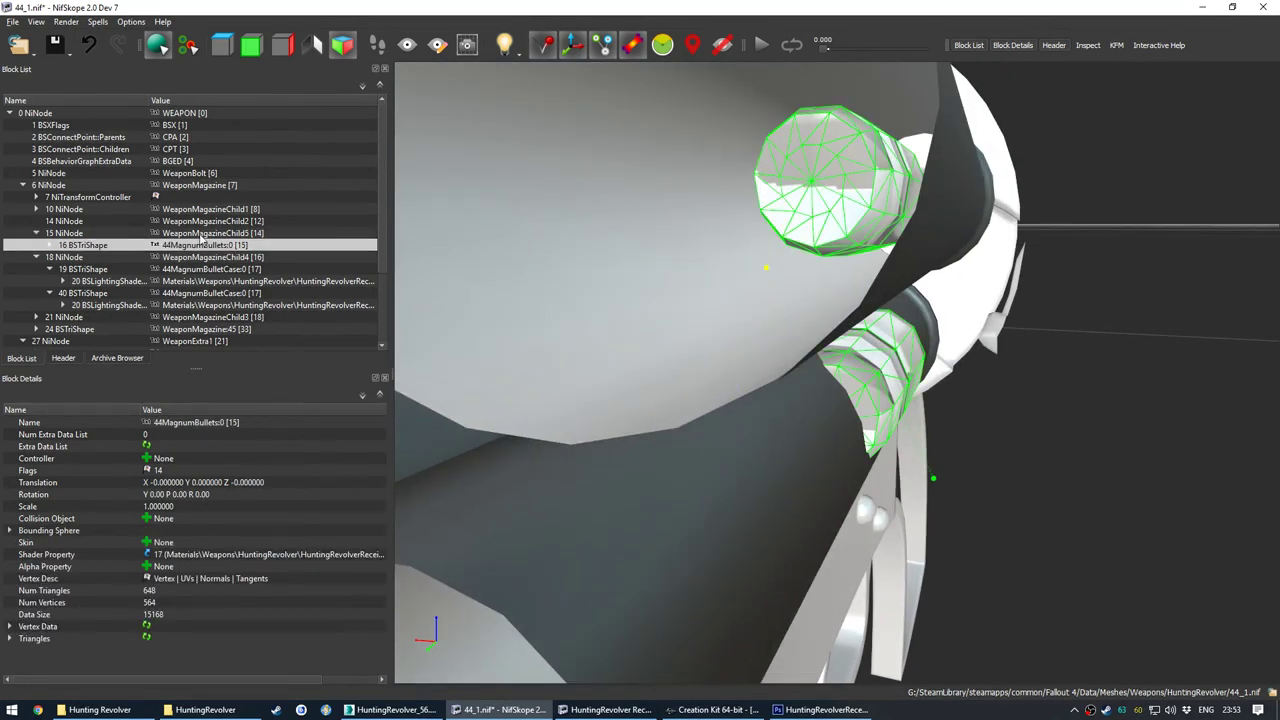
pyautogui.click(202, 236)
pyautogui.click(184, 270)
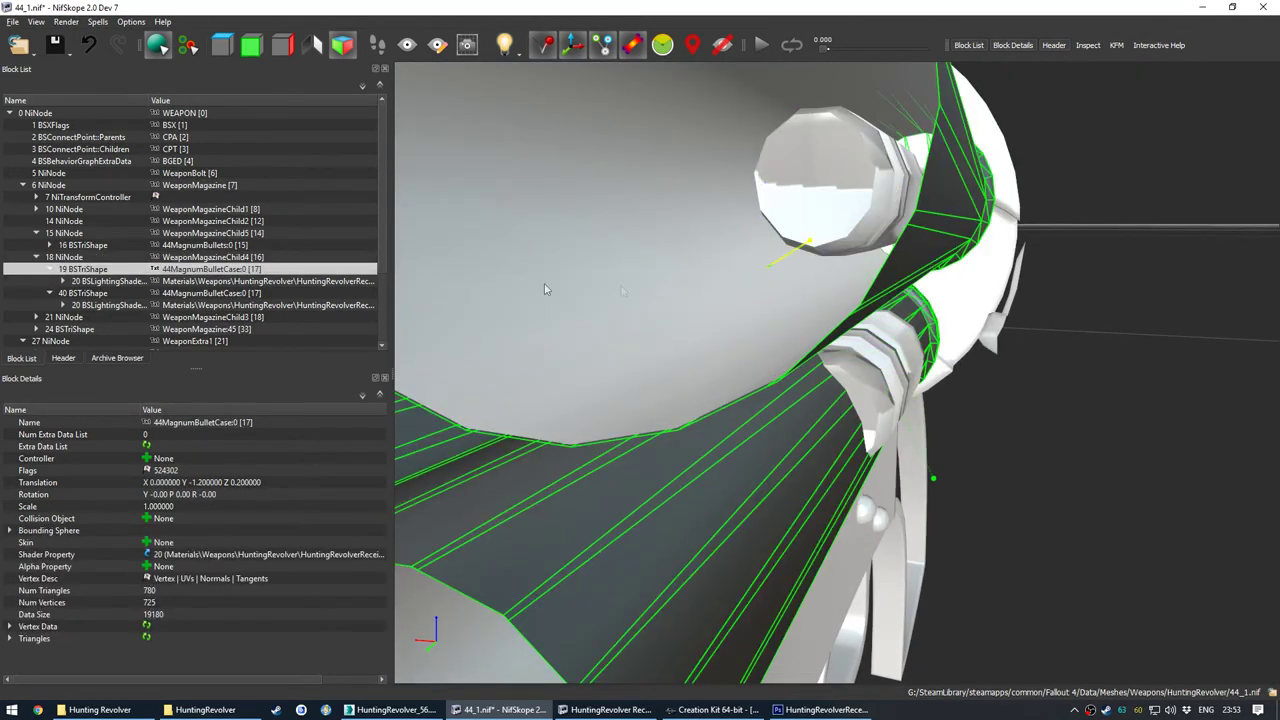
pyautogui.scroll(-5, 799, 284)
pyautogui.moveTo(726, 357); pyautogui.dragTo(729, 347)
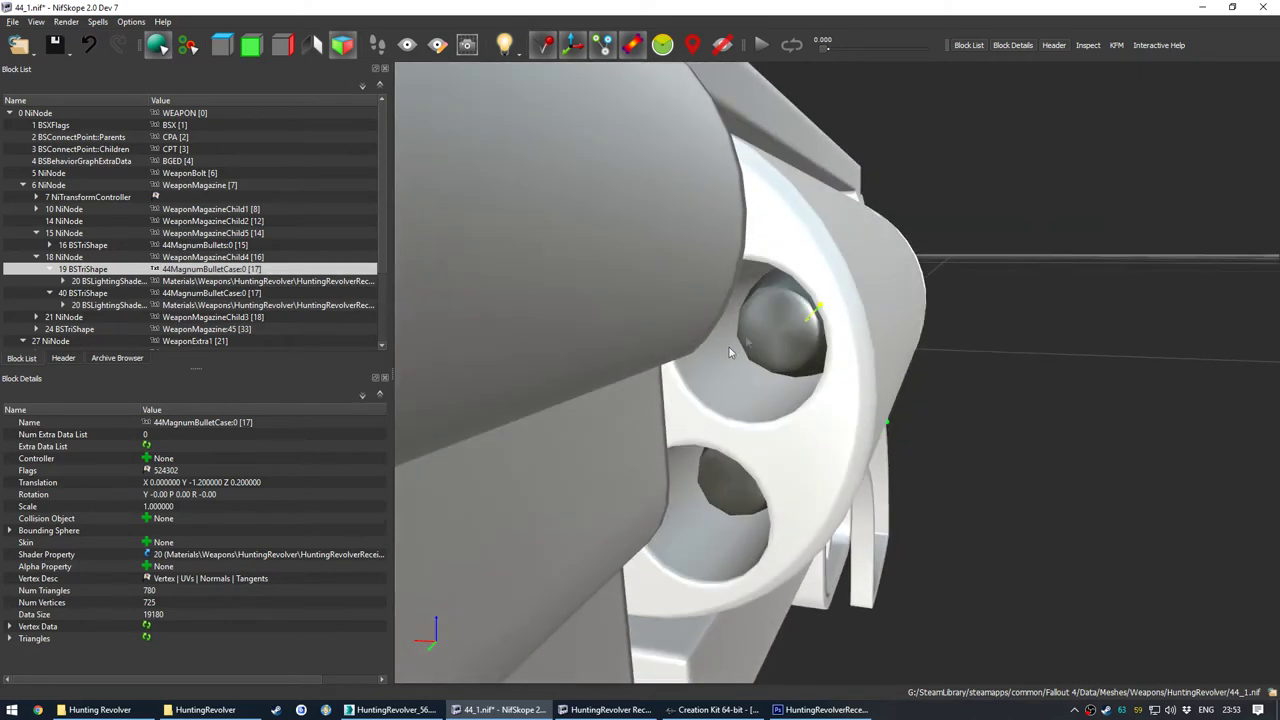
pyautogui.click(774, 318)
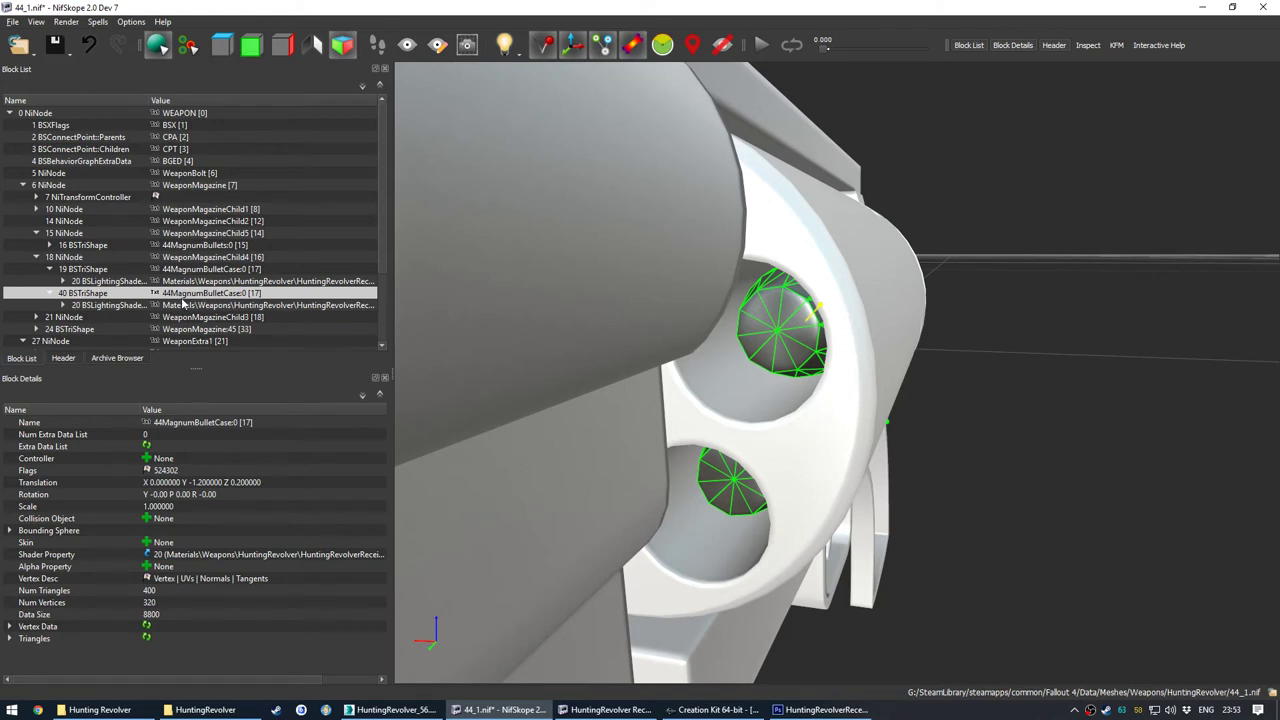
pyautogui.click(198, 258)
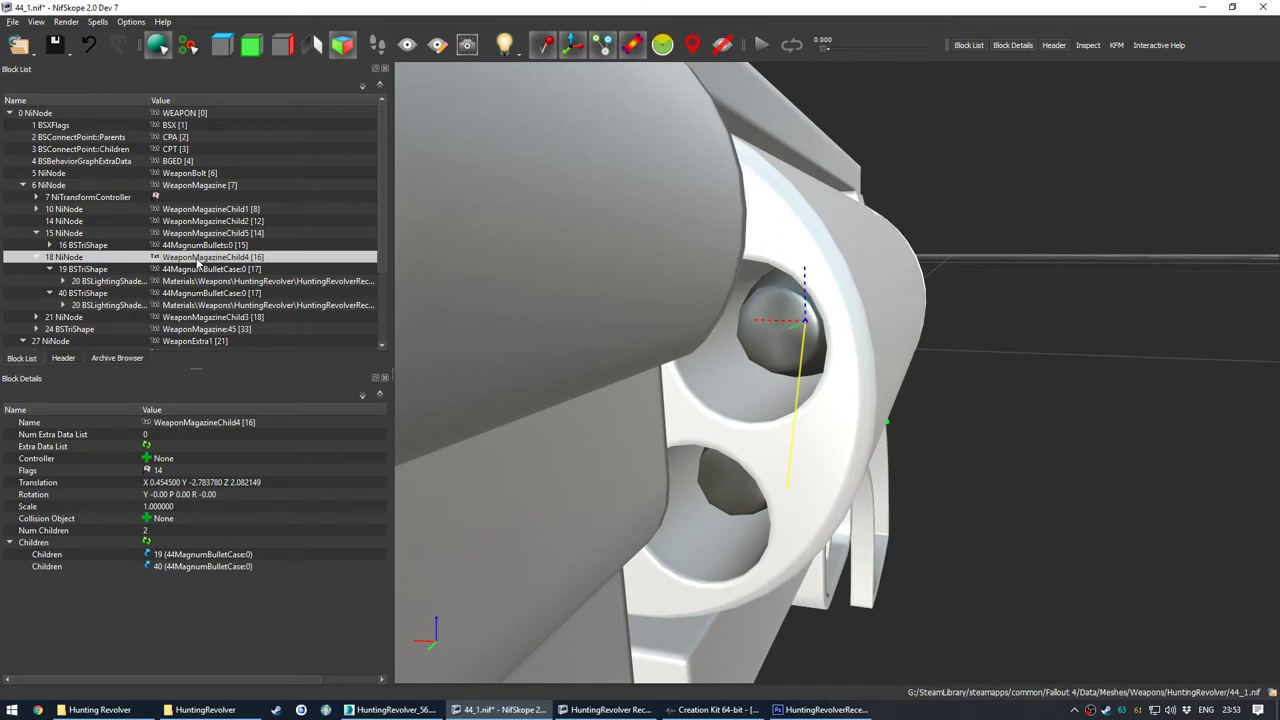
pyautogui.click(193, 234)
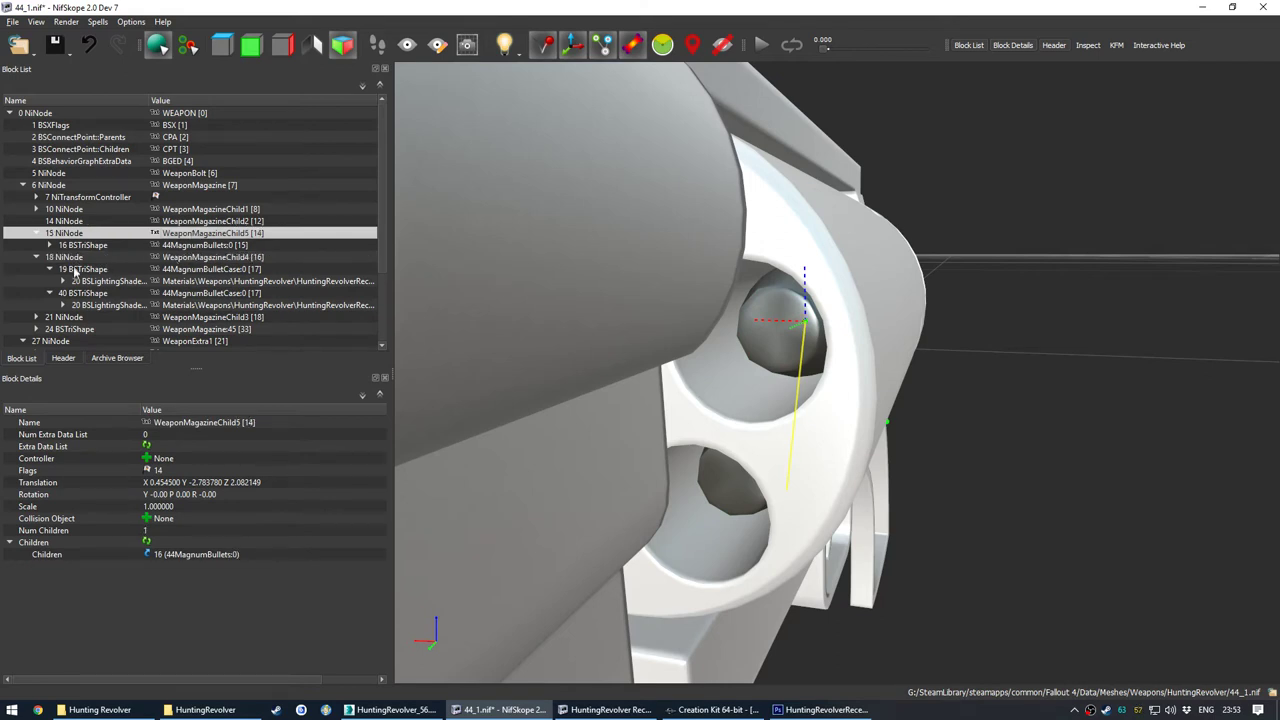
# Step: Replace WeaponMagazineChild5's child link with block 40, the bullet head shape, and check the linked shape
pyautogui.click(758, 344)
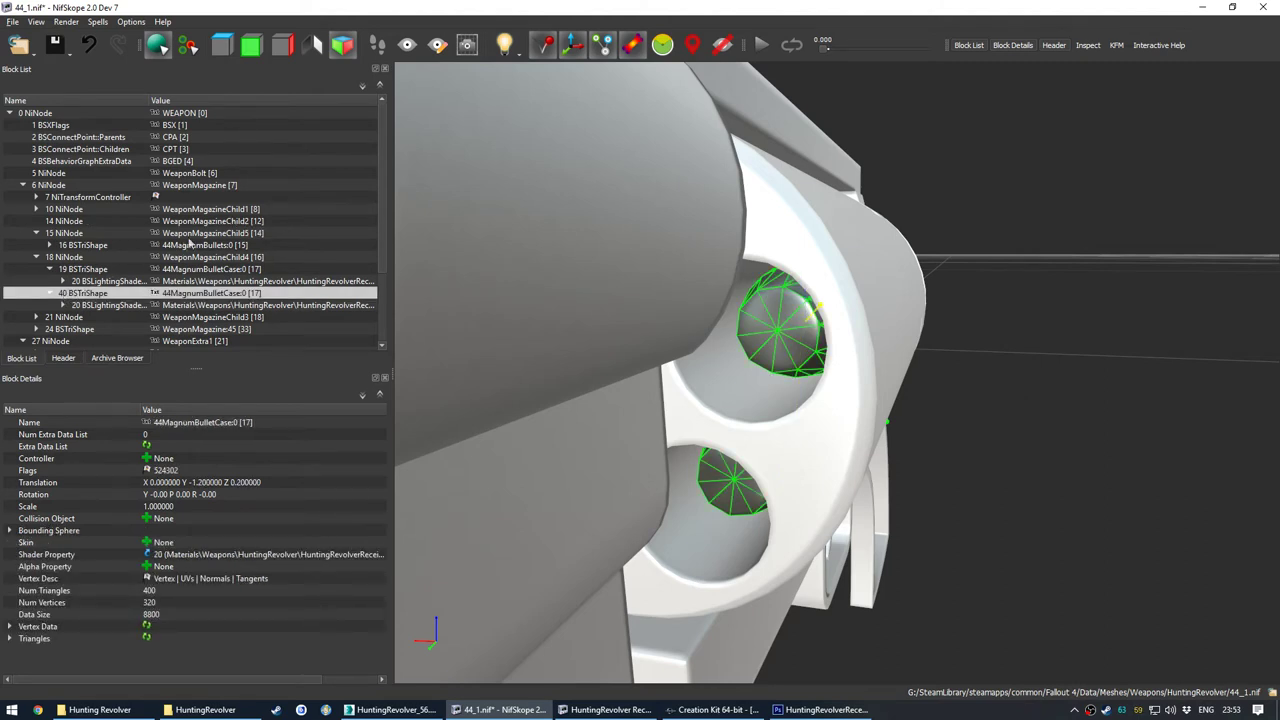
pyautogui.click(200, 233)
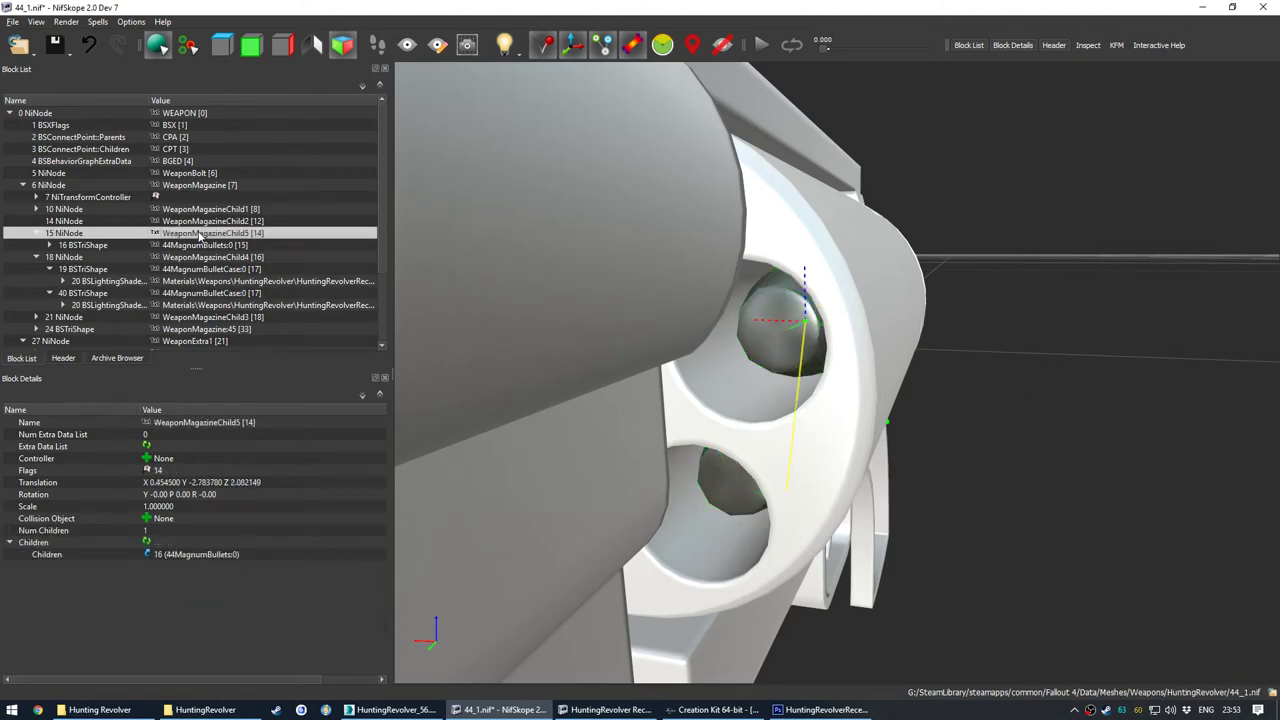
pyautogui.doubleClick(170, 556)
pyautogui.press('Return')
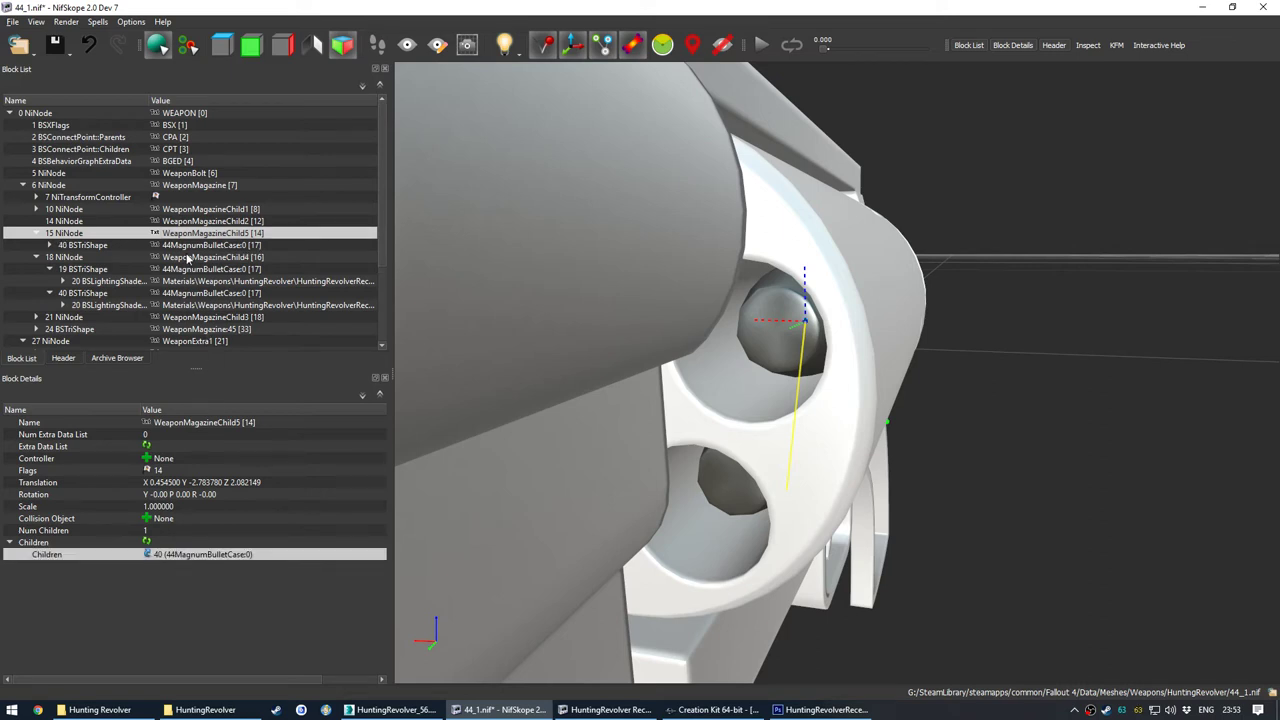
pyautogui.click(186, 246)
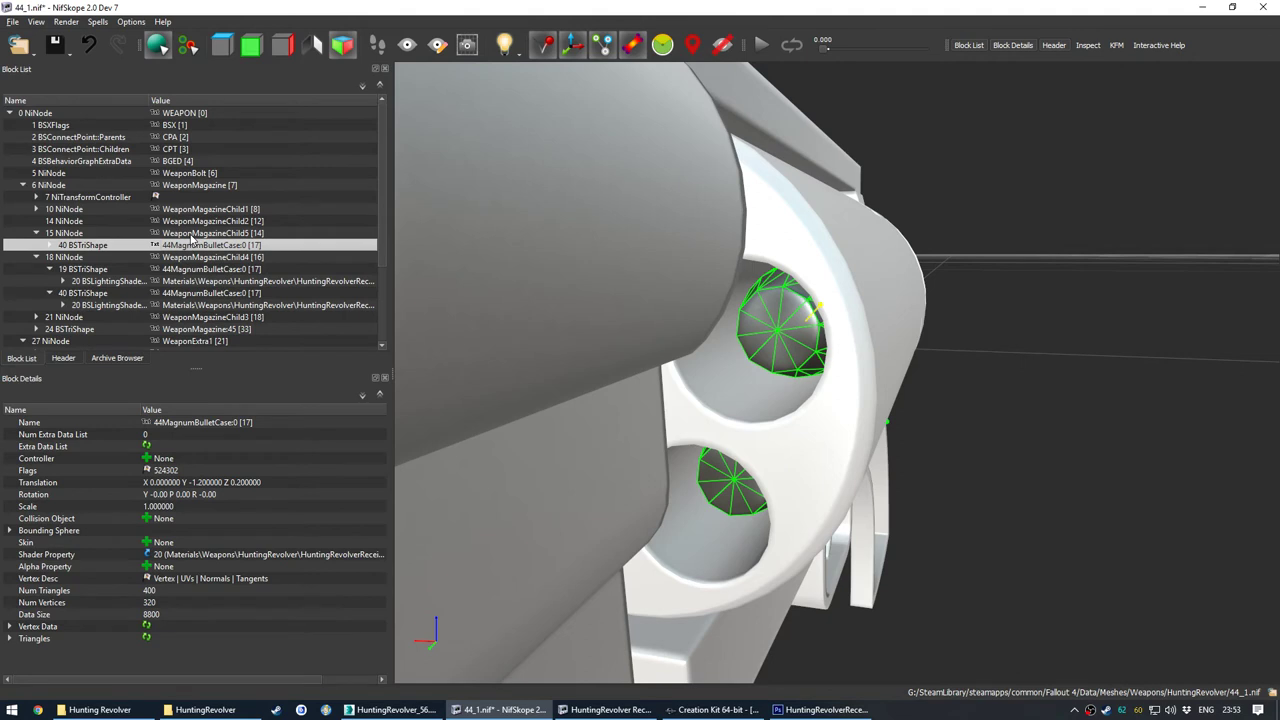
pyautogui.click(190, 233)
pyautogui.click(192, 246)
pyautogui.click(196, 233)
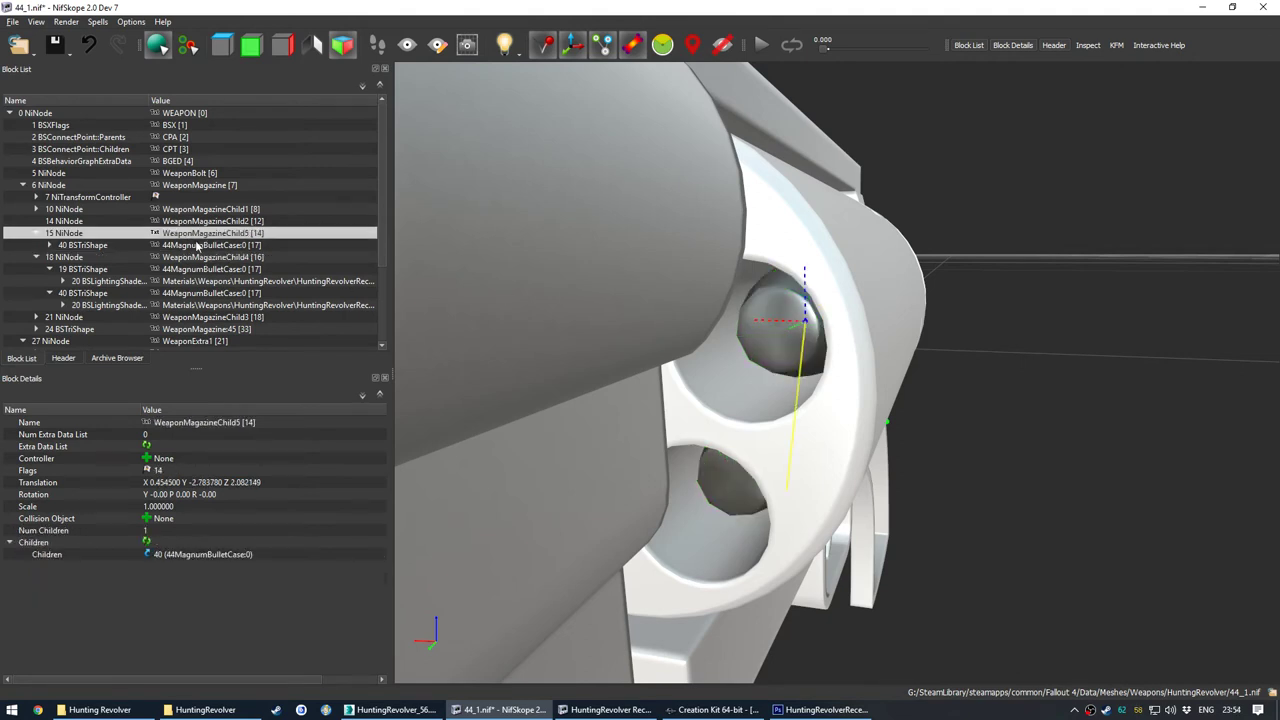
pyautogui.click(196, 246)
pyautogui.click(196, 233)
# Step: Remove the detached 44MagnumBullets:0 shape, block 16, from the root level of the block list
pyautogui.scroll(-3, 200, 258)
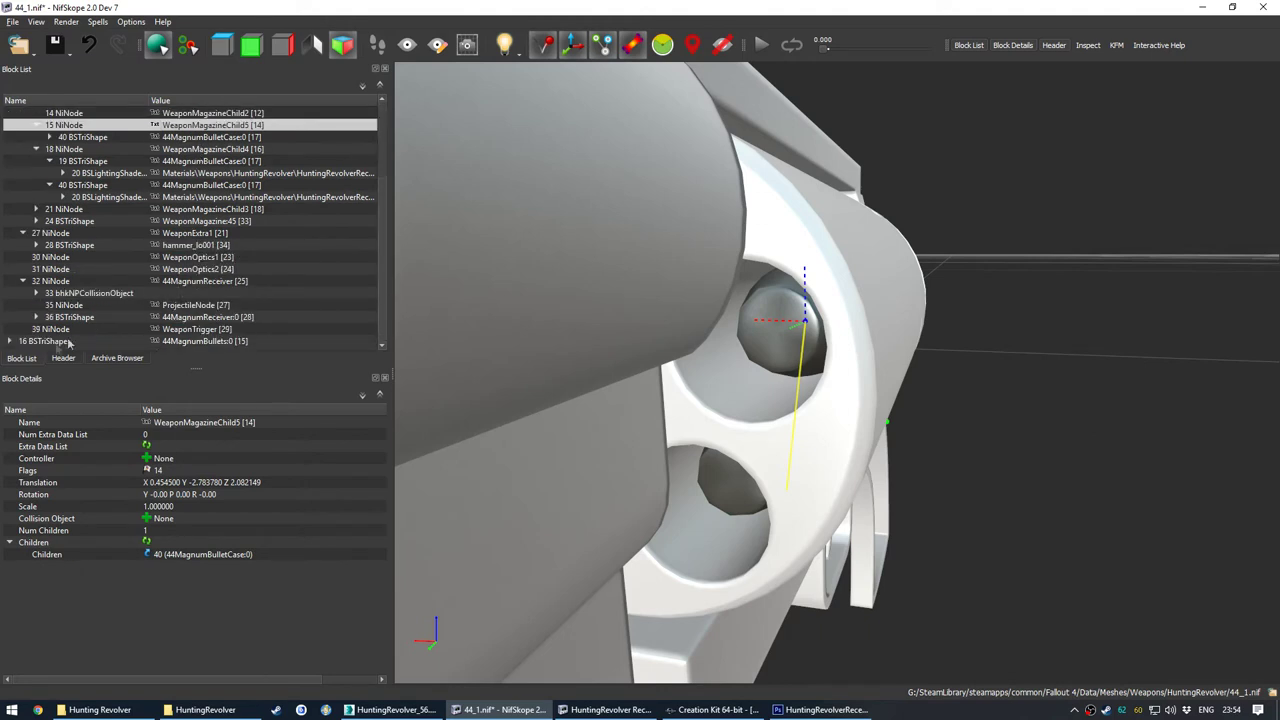
pyautogui.click(192, 342)
pyautogui.scroll(3, 104, 158)
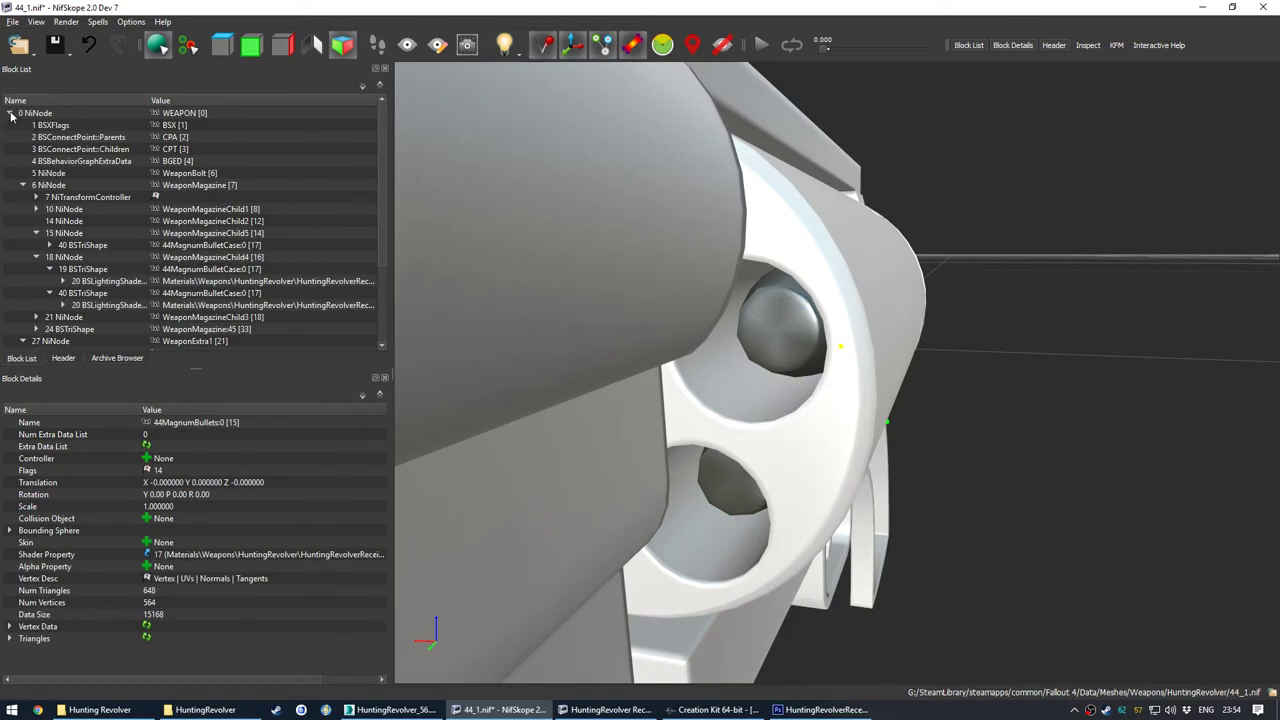
pyautogui.click(11, 114)
pyautogui.rightClick(70, 114)
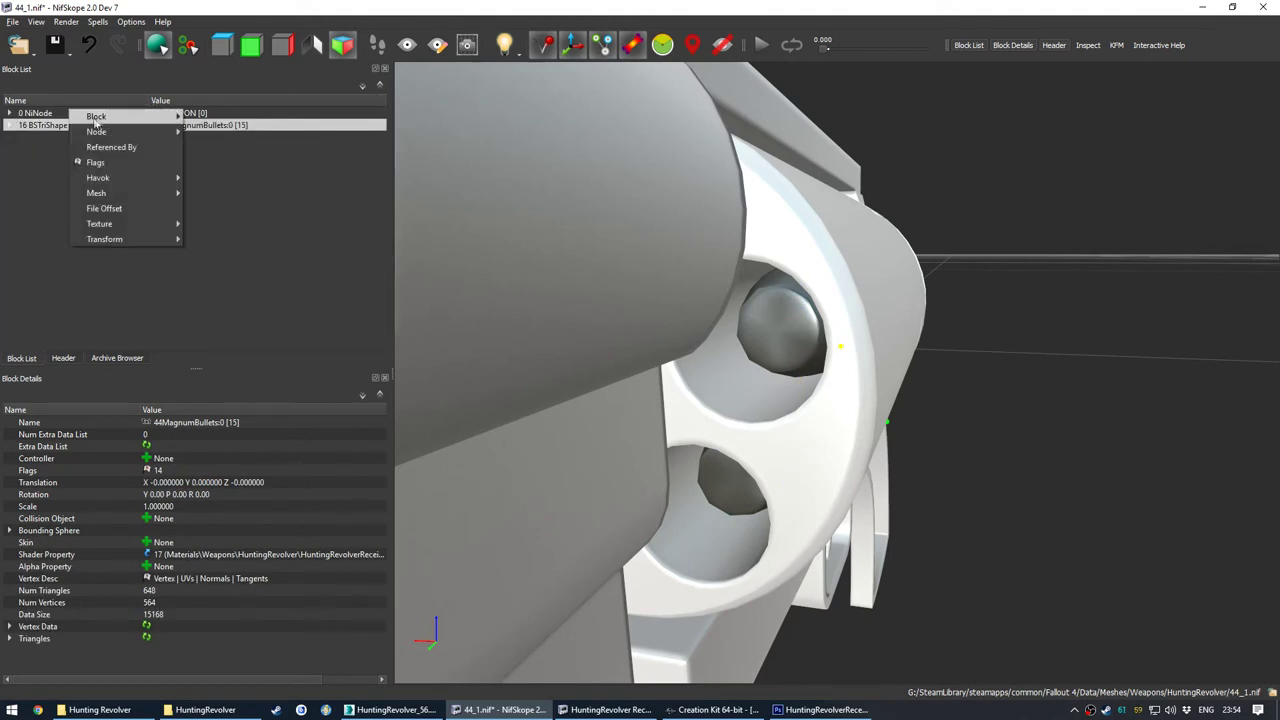
pyautogui.moveTo(96, 117)
pyautogui.click(200, 127)
# Step: Remove the leftover root-level BSLightingShaderProperty, block 16
pyautogui.click(77, 127)
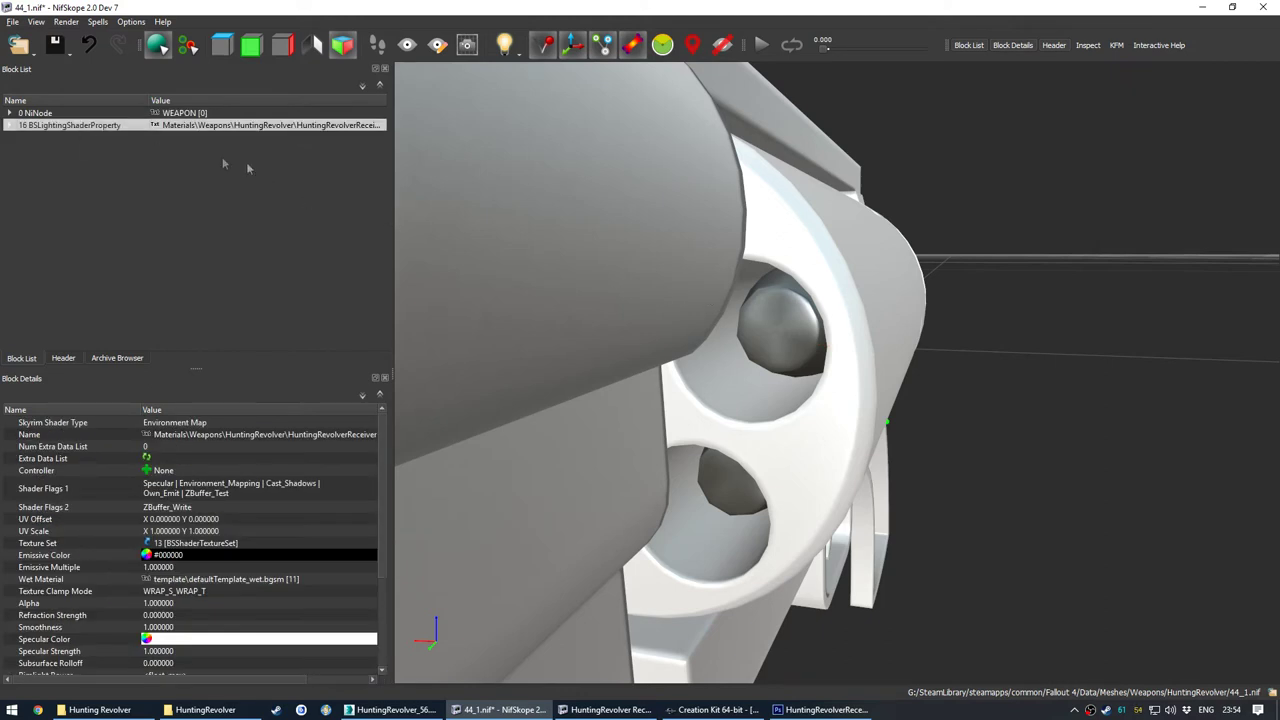
pyautogui.rightClick(44, 126)
pyautogui.moveTo(96, 115)
pyautogui.click(172, 131)
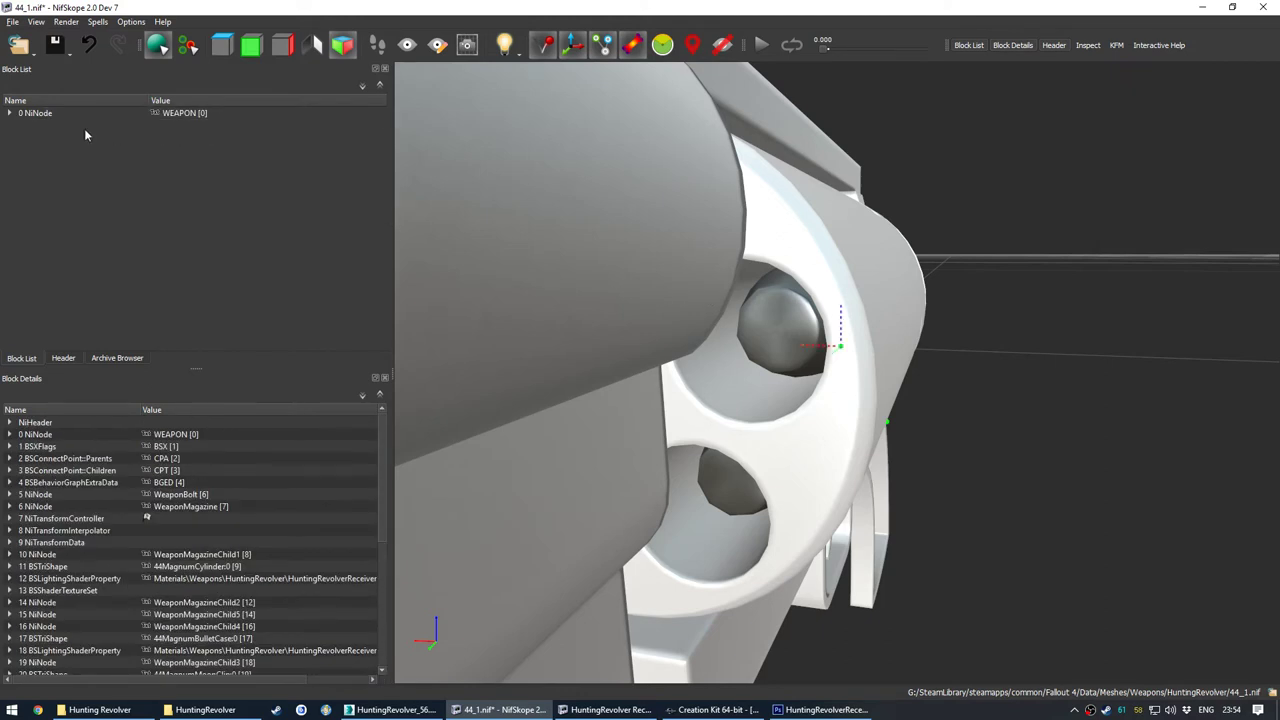
# Step: Expand the WEAPON node, save 44_1.nif, and review the details of the sanitized block names
pyautogui.click(9, 113)
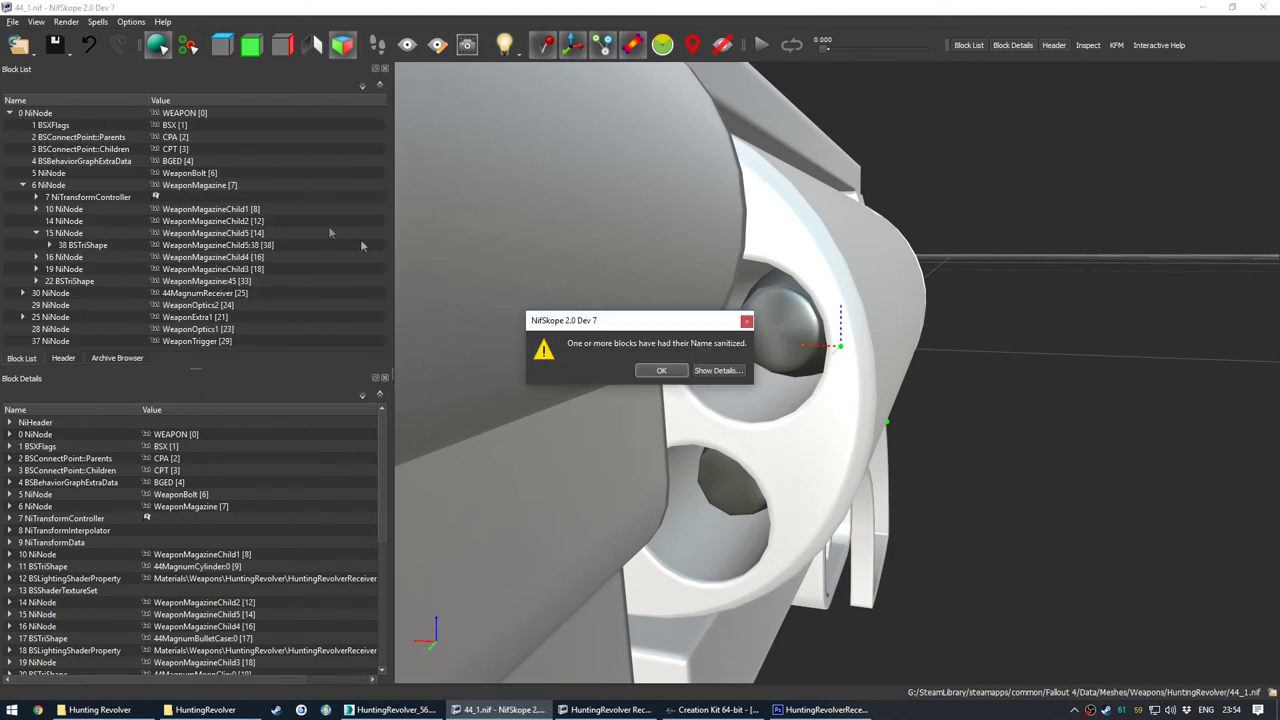
pyautogui.click(713, 376)
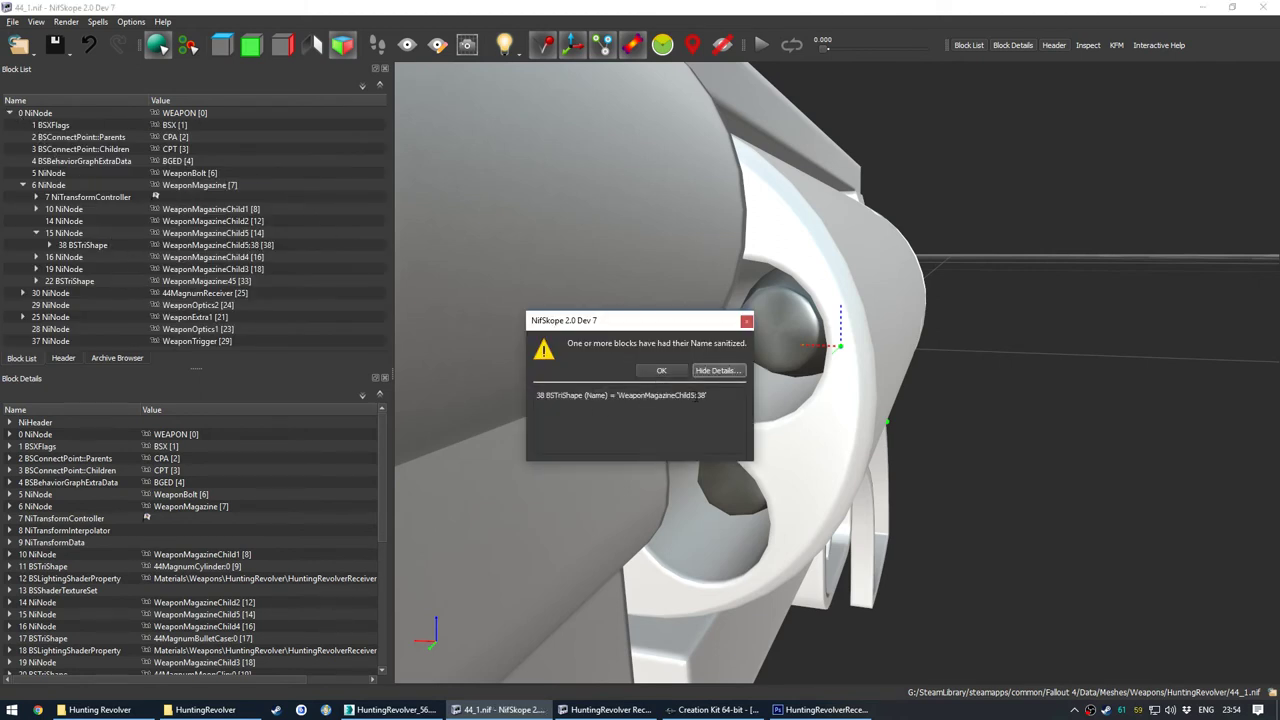
pyautogui.click(661, 371)
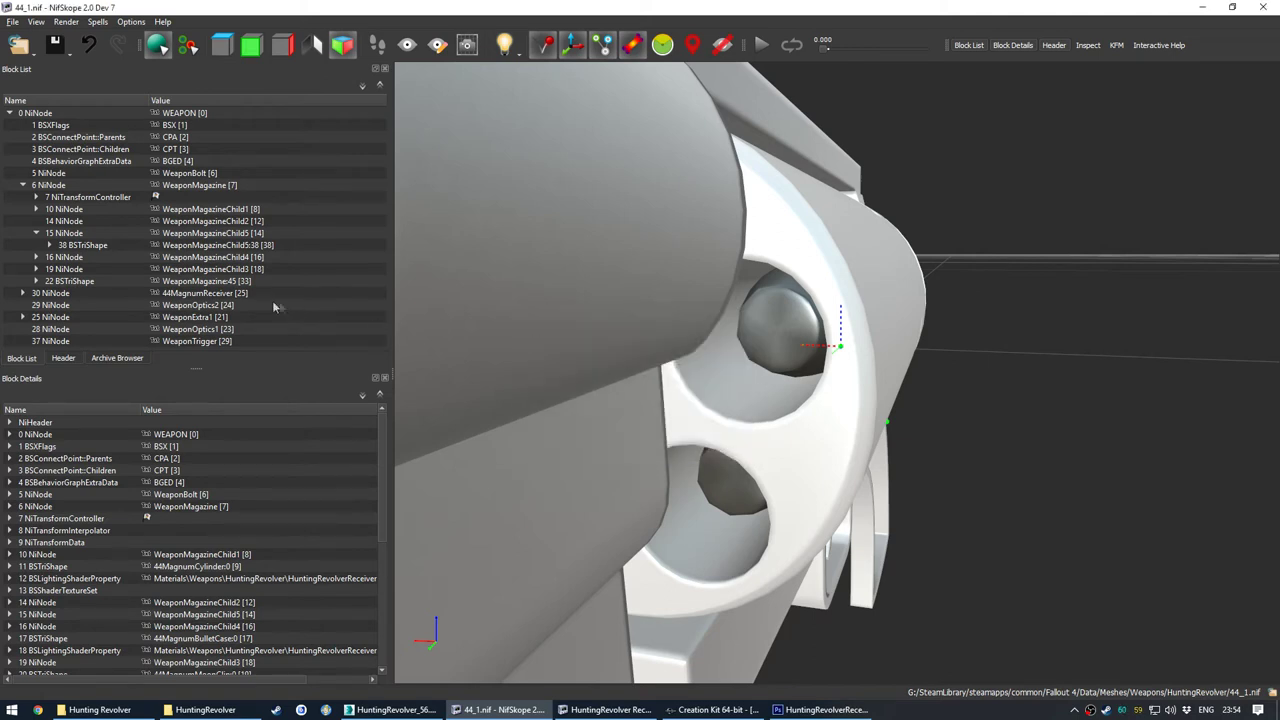
pyautogui.click(220, 244)
pyautogui.click(49, 245)
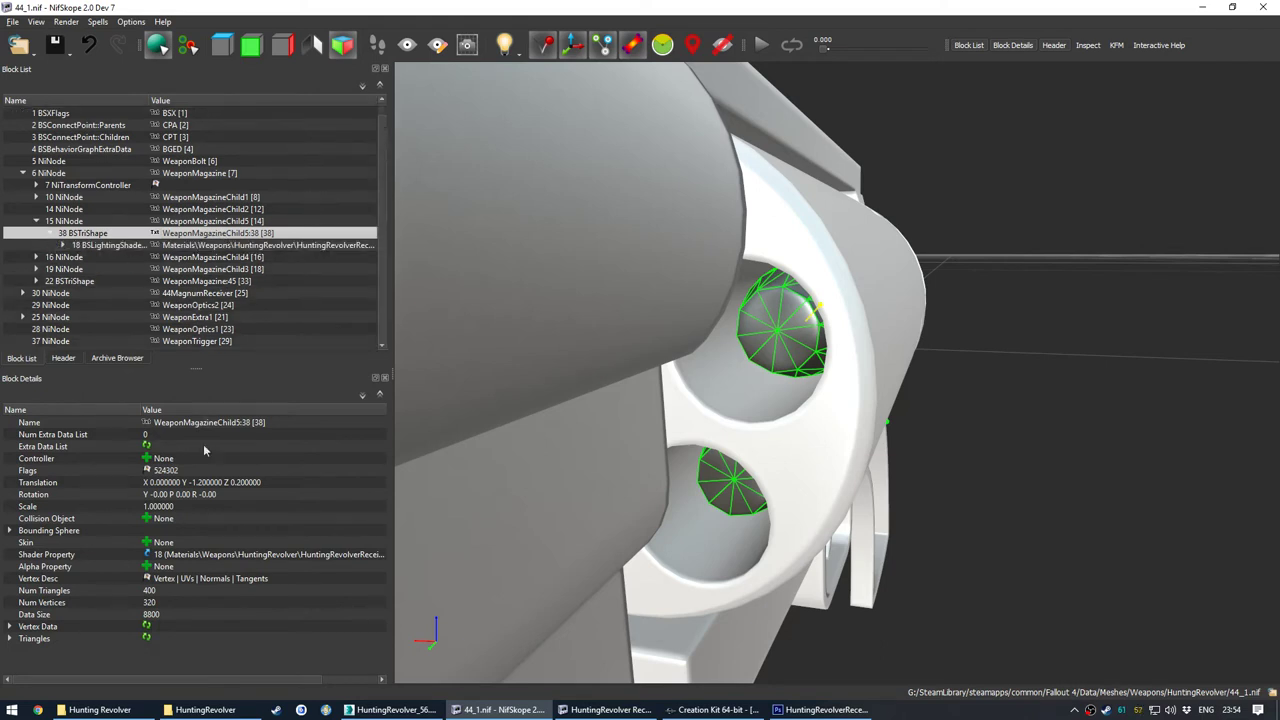
pyautogui.doubleClick(150, 422)
pyautogui.scroll(-5, 654, 349)
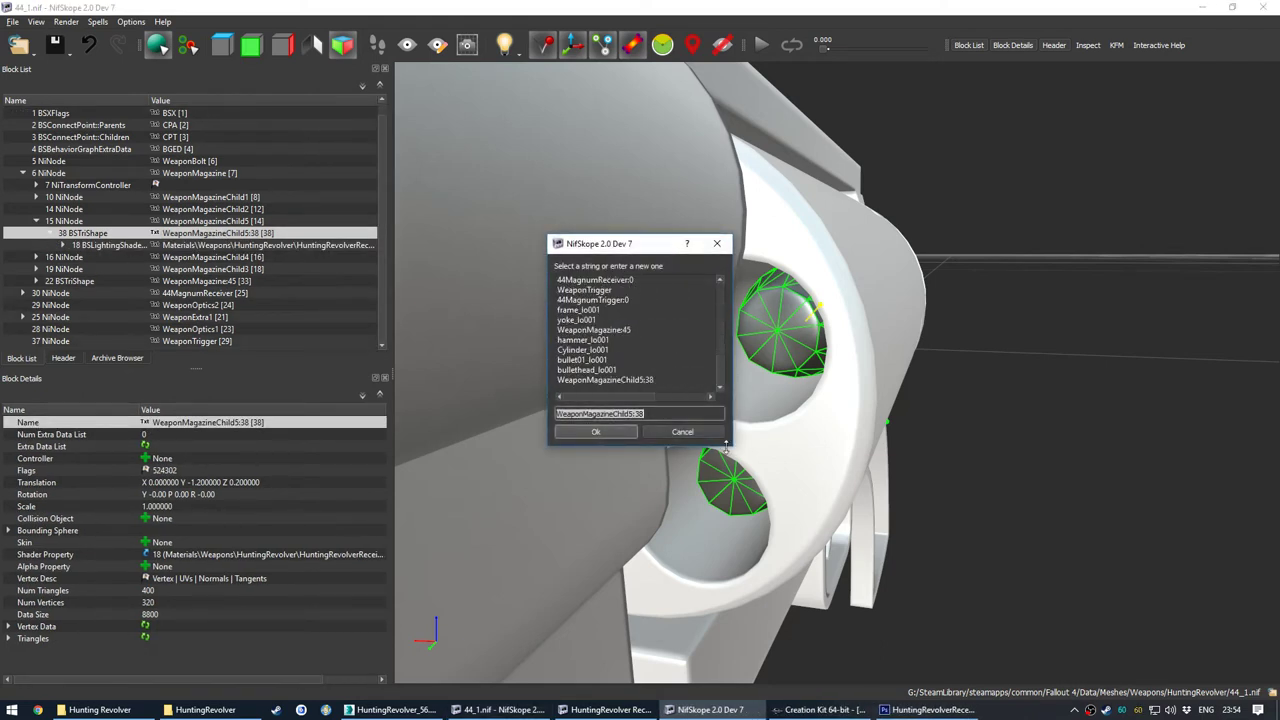
pyautogui.moveTo(733, 452); pyautogui.dragTo(771, 638)
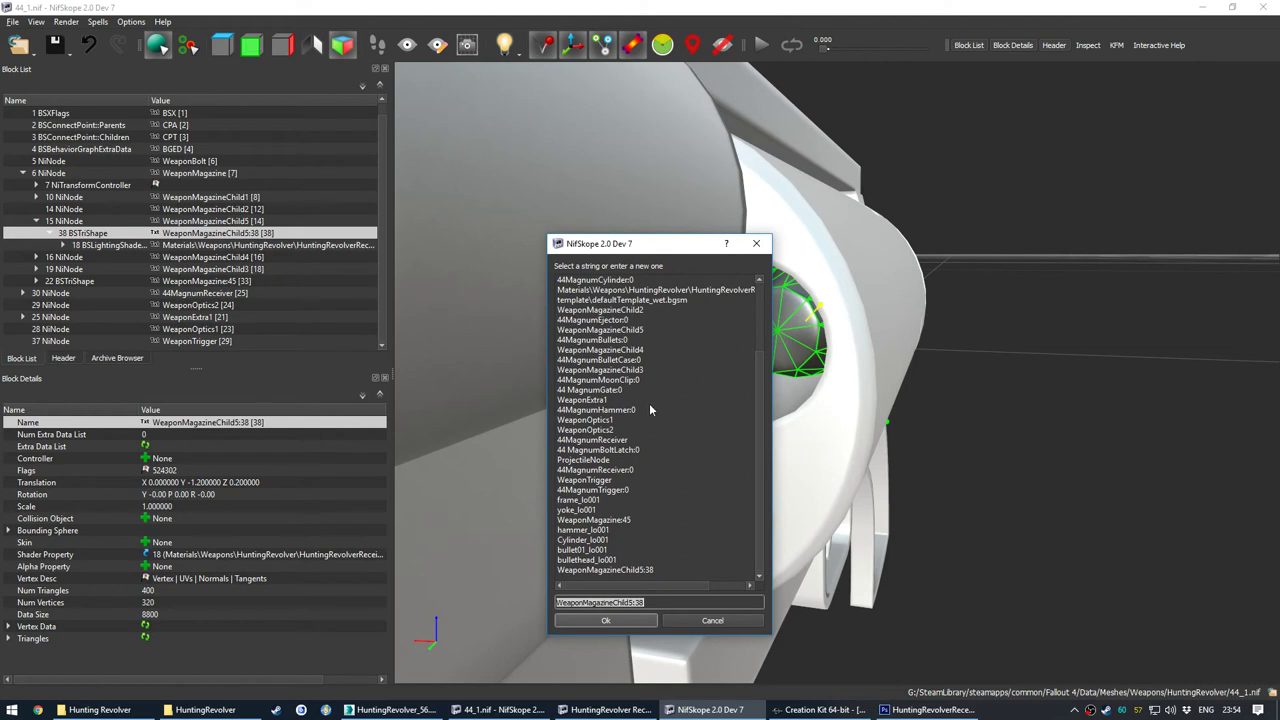
pyautogui.click(578, 339)
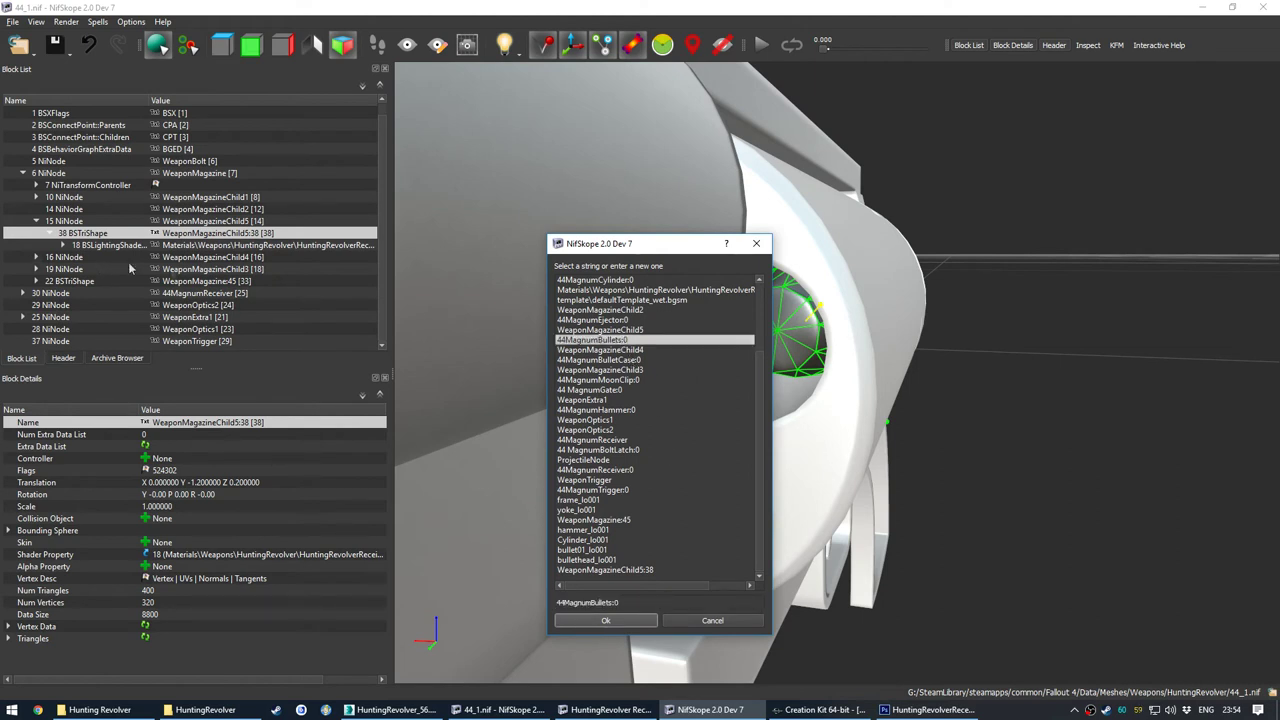
pyautogui.click(682, 620)
# Step: Expand WeaponMagazineChild4 and compare its bullet head shape with the one under WeaponMagazineChild5 in the model
pyautogui.click(36, 257)
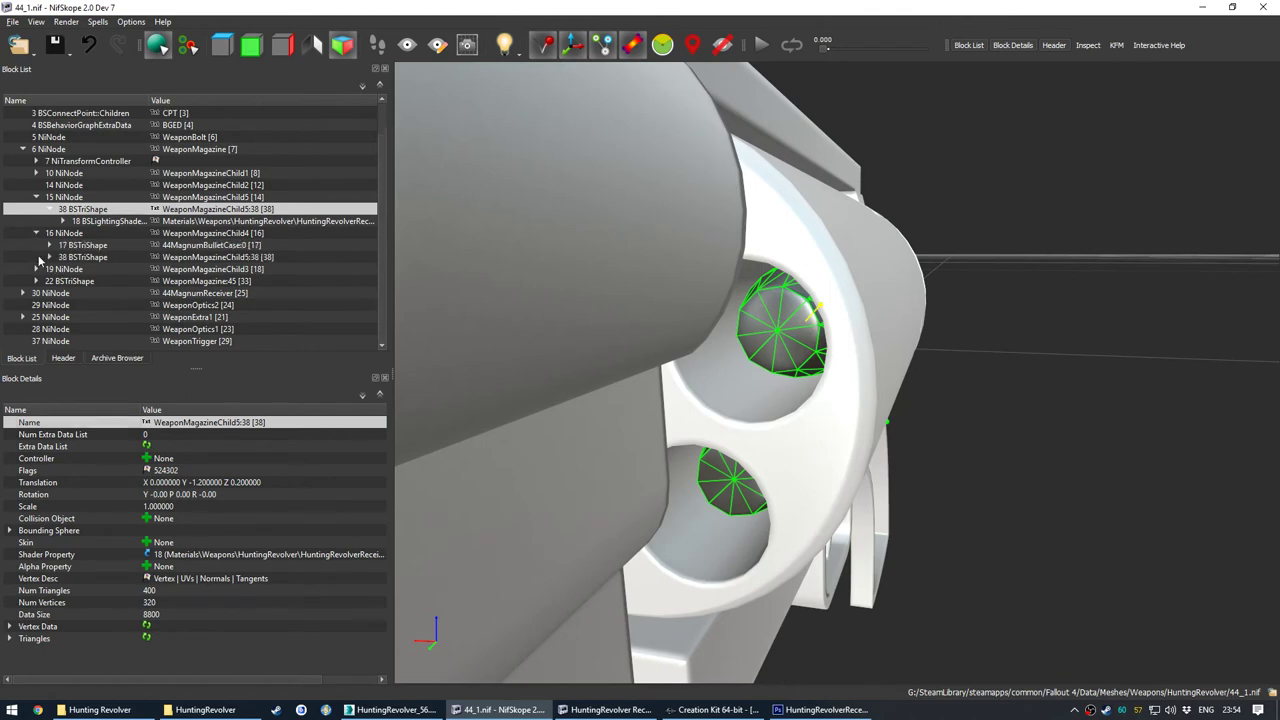
pyautogui.click(192, 256)
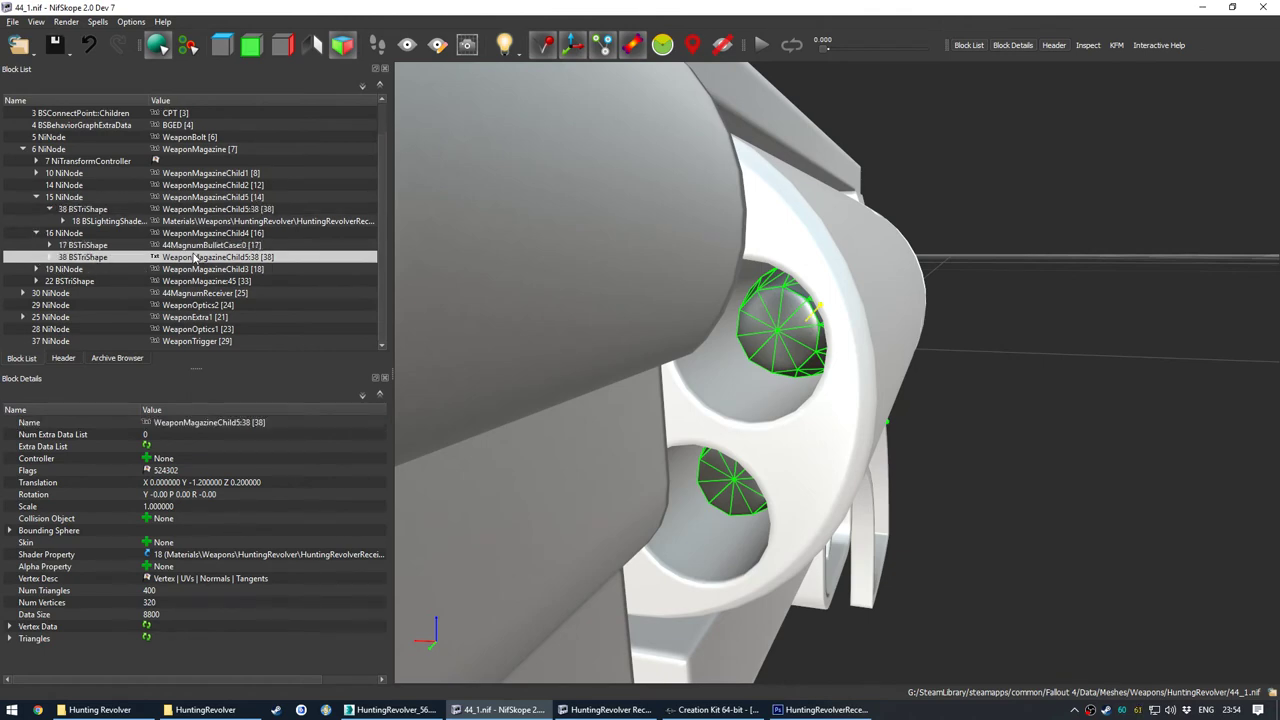
pyautogui.moveTo(654, 342); pyautogui.dragTo(666, 344)
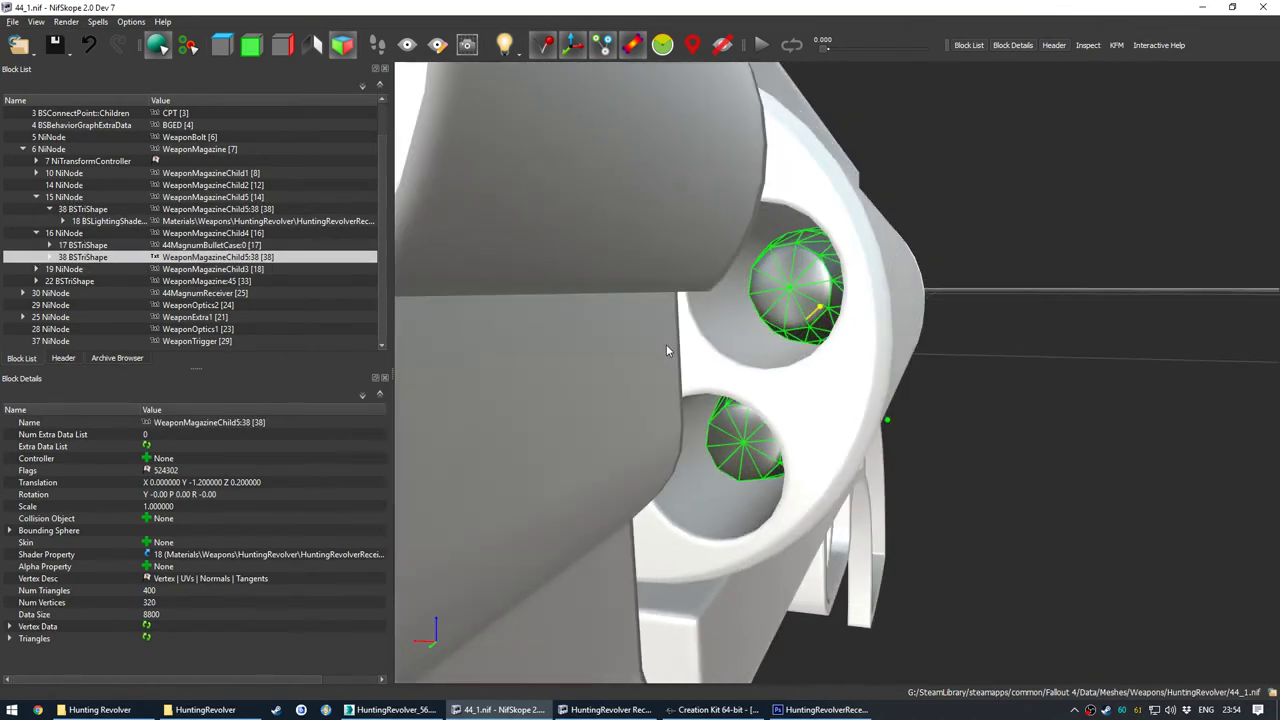
pyautogui.click(100, 210)
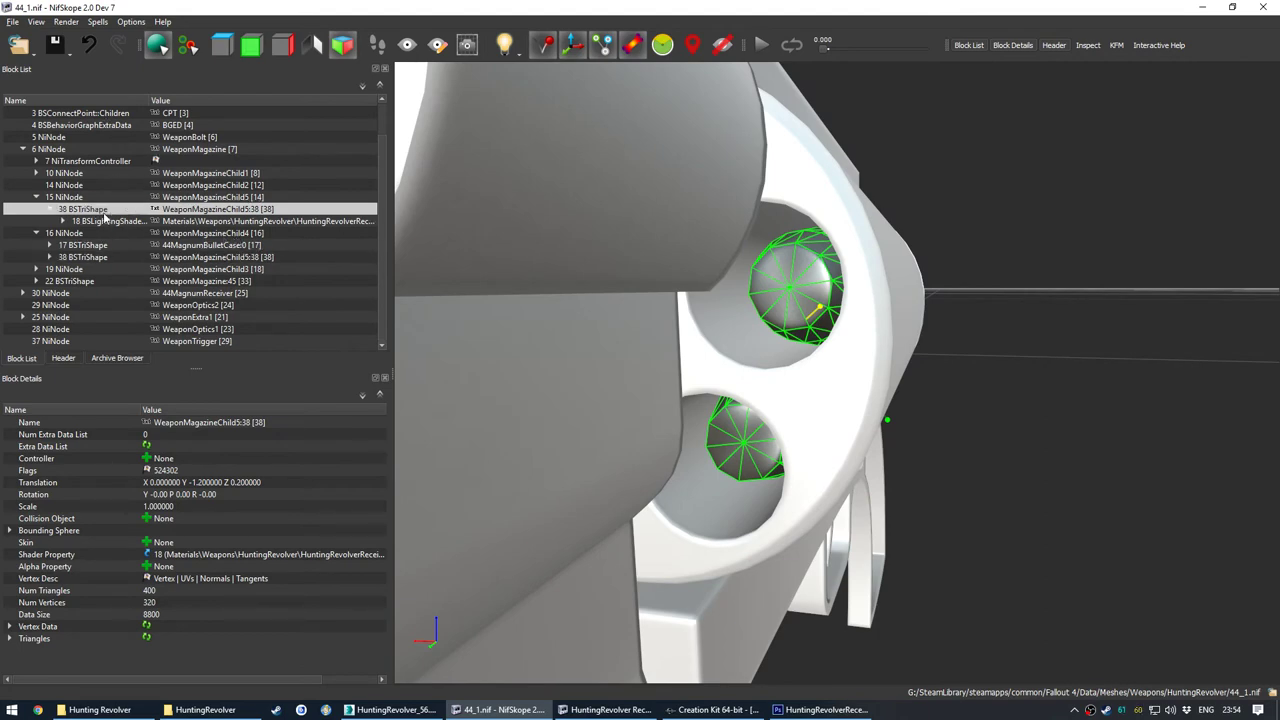
pyautogui.click(197, 221)
pyautogui.click(202, 210)
pyautogui.moveTo(713, 347); pyautogui.dragTo(737, 339)
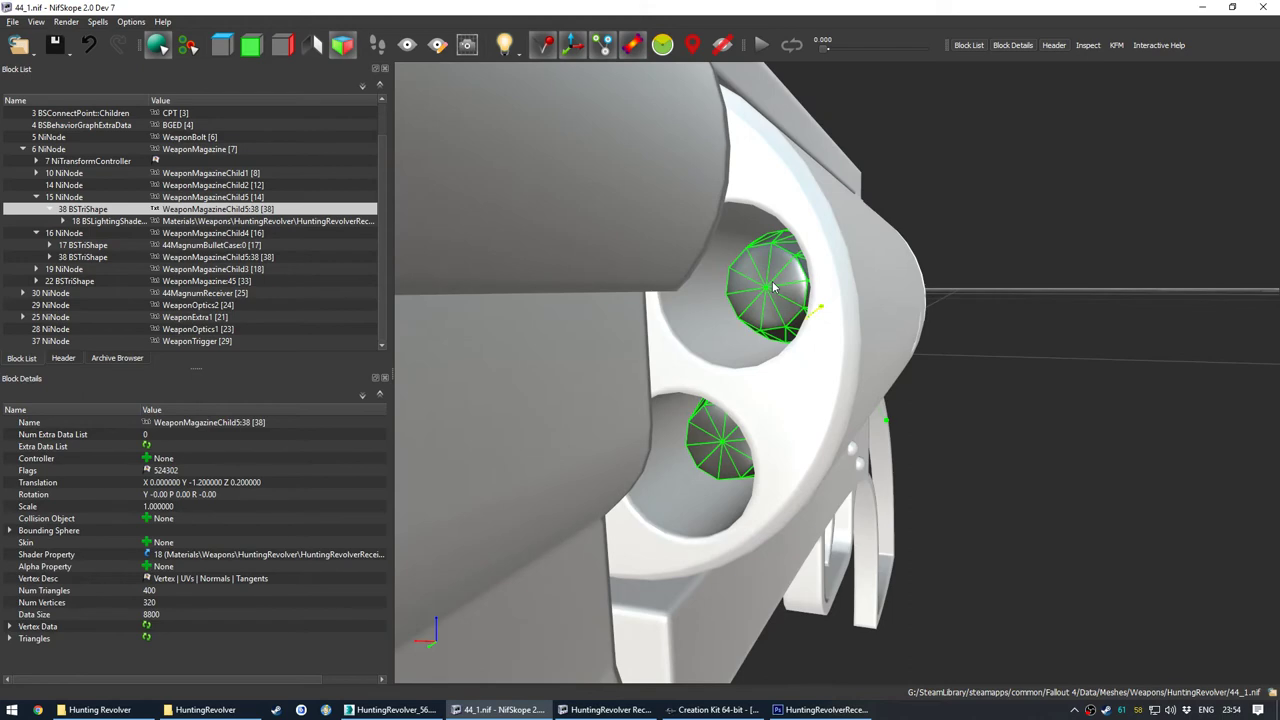
# Step: Try an X translation of -2 on the bullet head shape under WeaponMagazineChild5, and return X to 0
pyautogui.rightClick(772, 283)
pyautogui.moveTo(865, 413)
pyautogui.click(917, 470)
pyautogui.moveTo(607, 185); pyautogui.dragTo(791, 500)
pyautogui.click(686, 536)
pyautogui.scroll(-2, 686, 536)
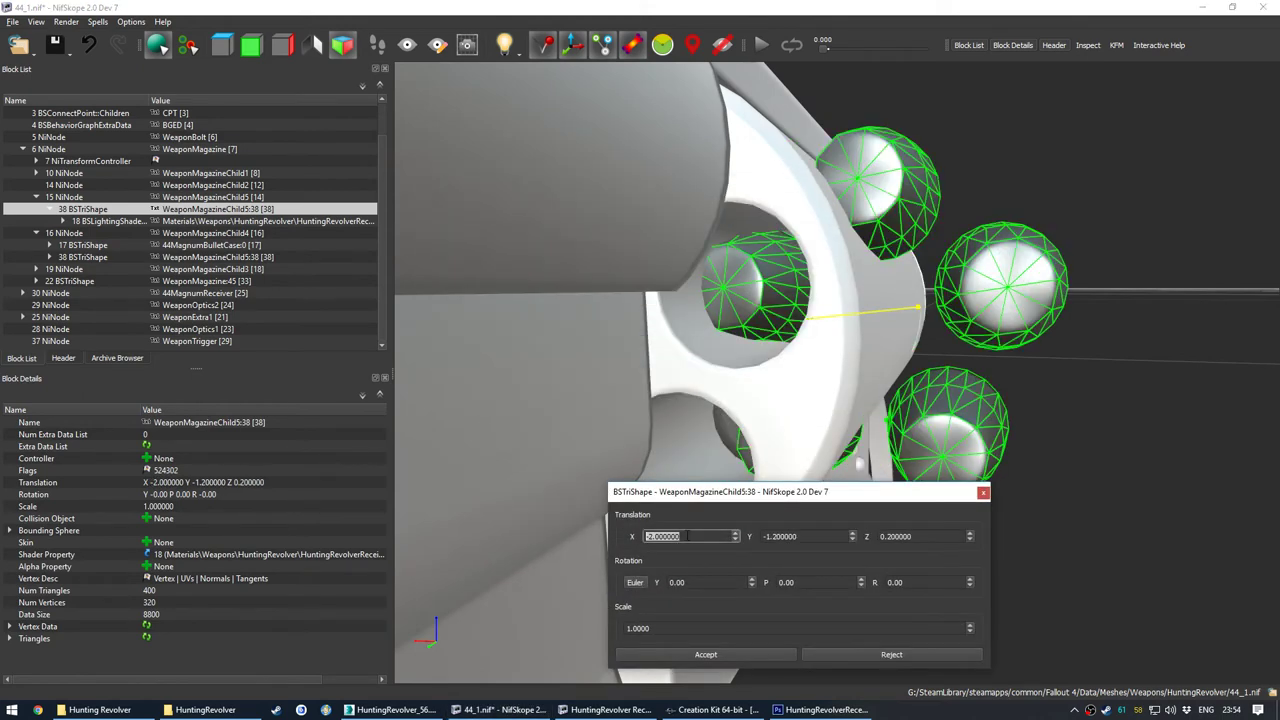
pyautogui.scroll(2, 686, 536)
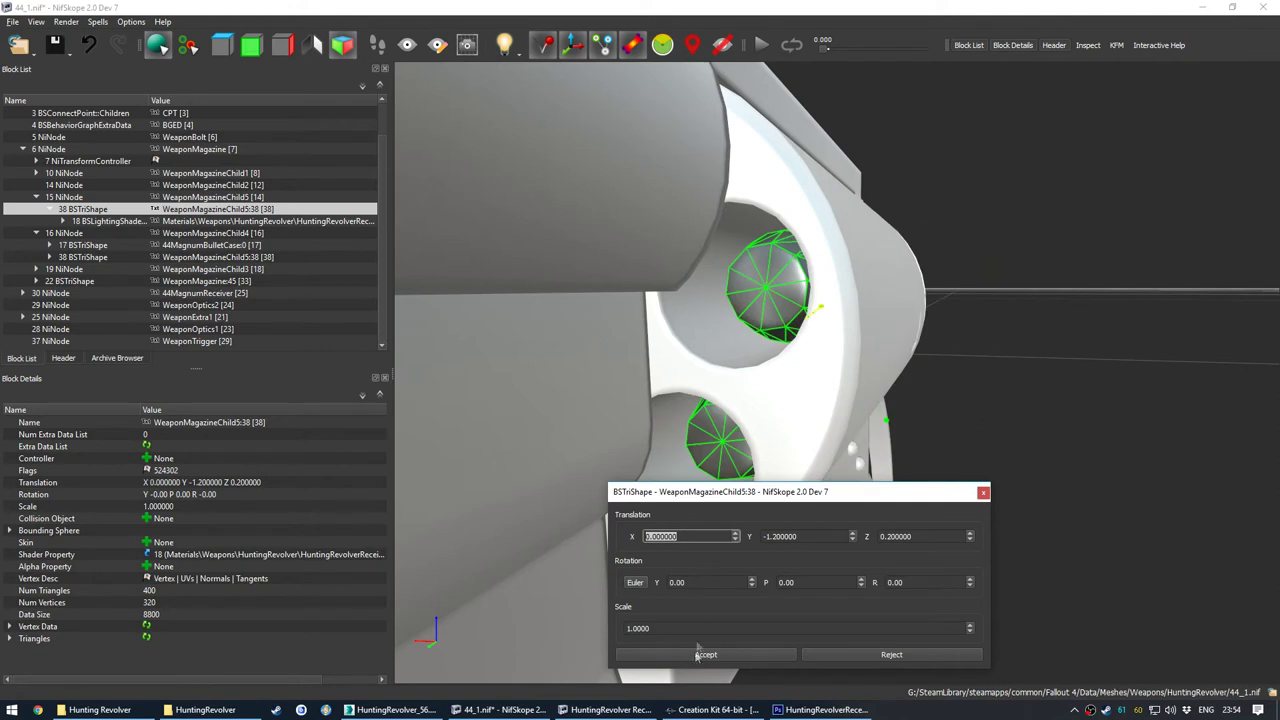
pyautogui.click(698, 652)
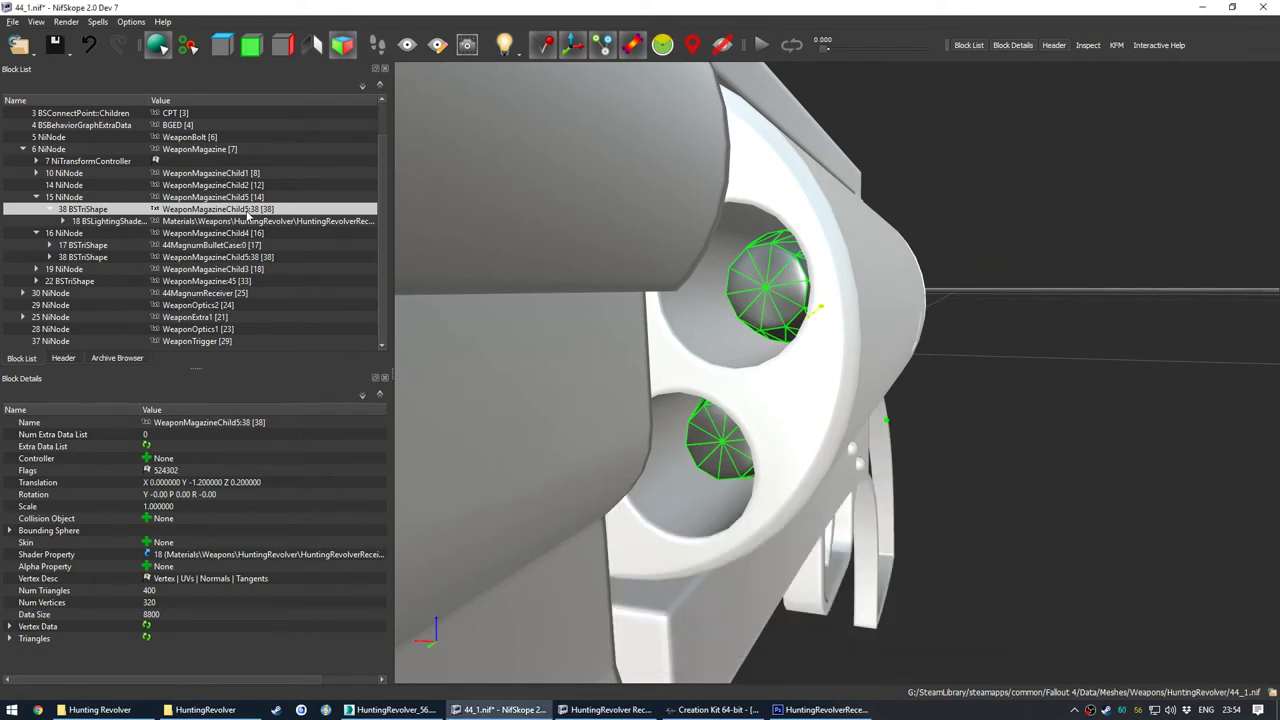
# Step: Examine the file header's string list for the original .44 bullet names, and return to the block list
pyautogui.click(223, 200)
pyautogui.click(228, 212)
pyautogui.click(63, 358)
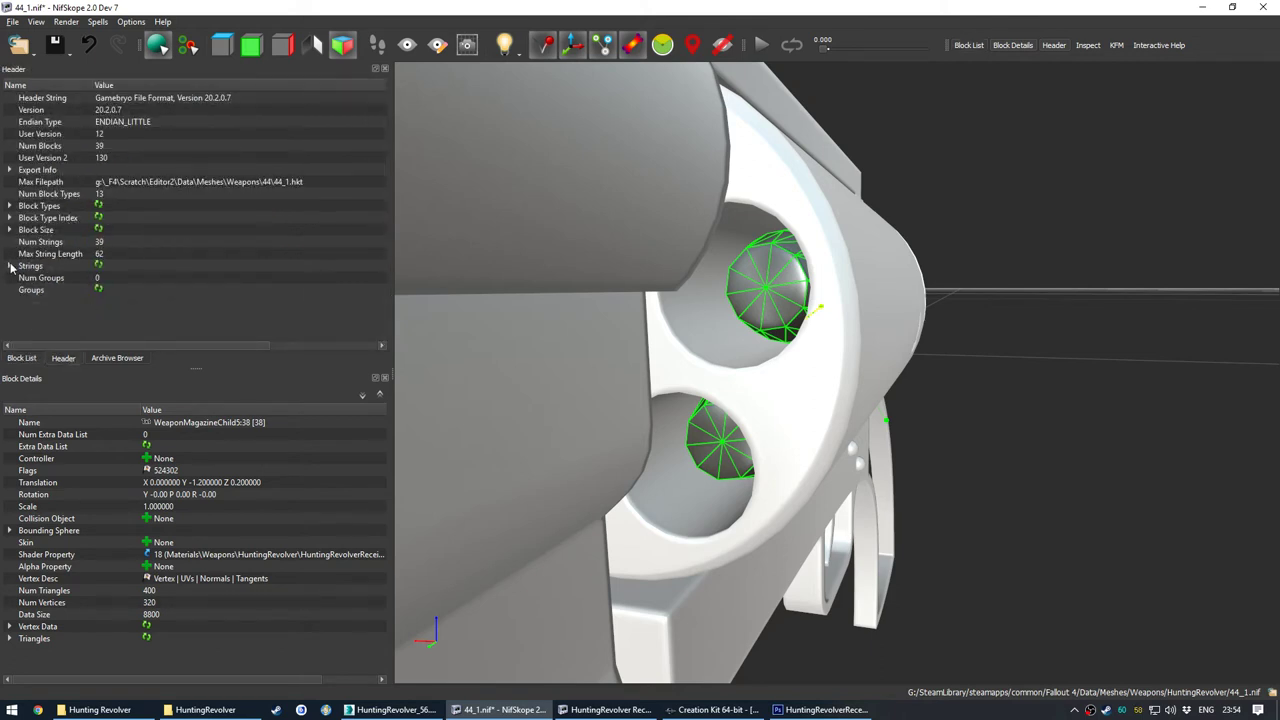
pyautogui.click(10, 266)
pyautogui.scroll(-12, 210, 251)
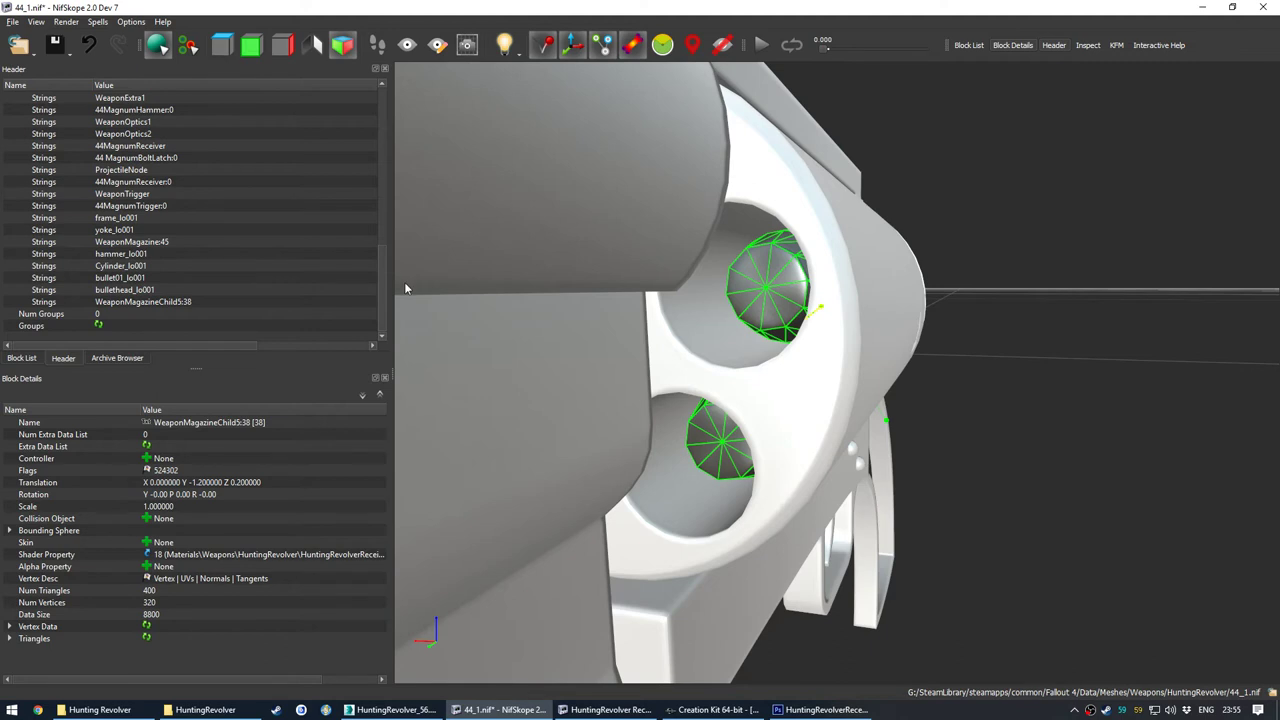
pyautogui.scroll(4, 379, 283)
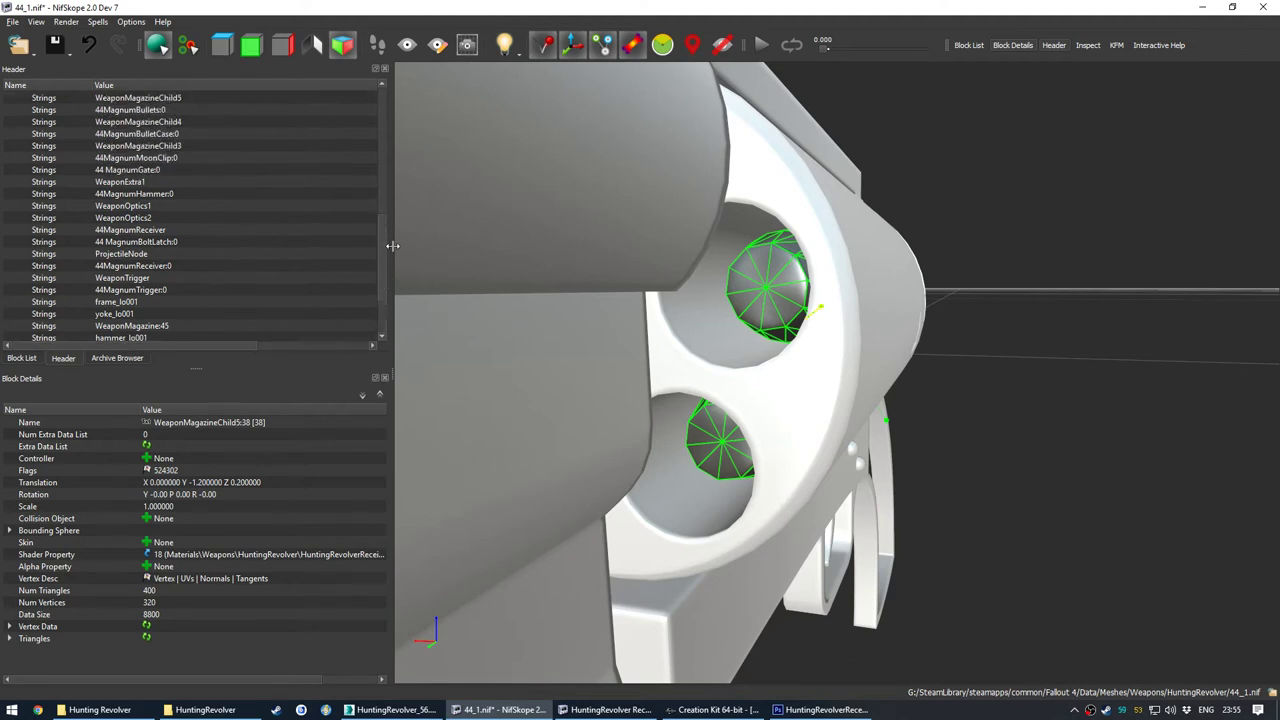
pyautogui.moveTo(394, 235); pyautogui.dragTo(393, 202)
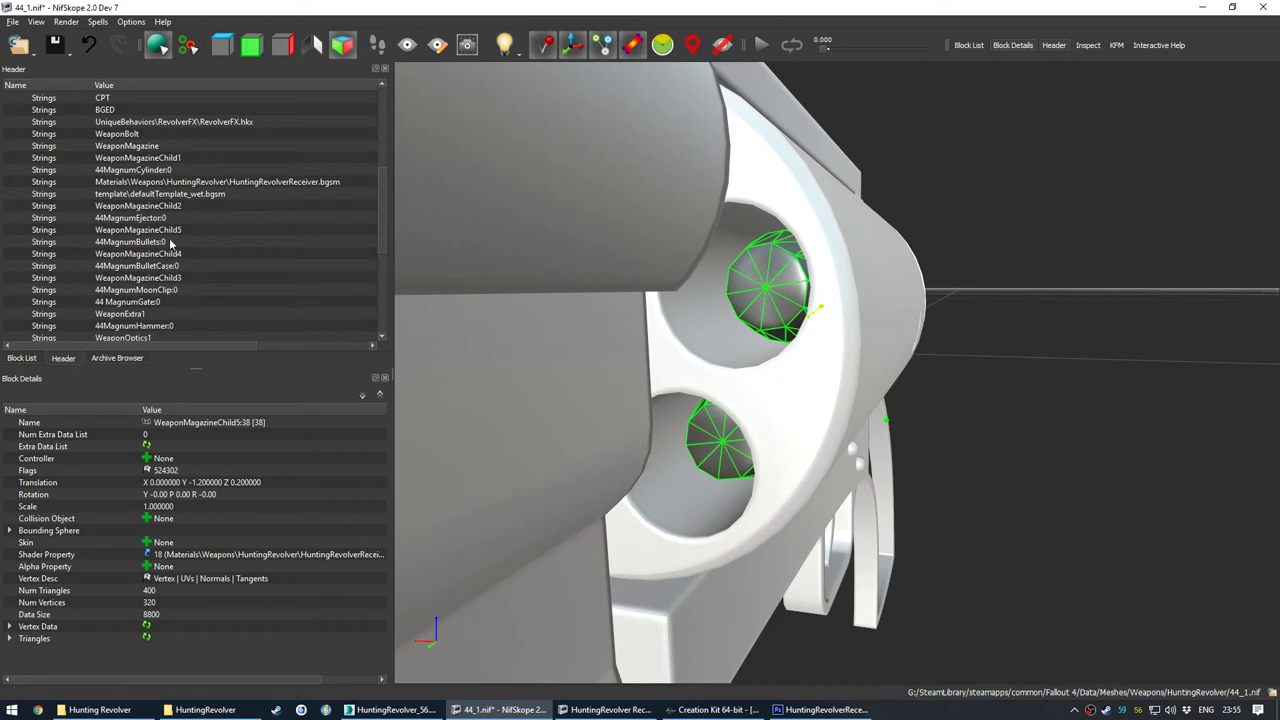
pyautogui.click(21, 358)
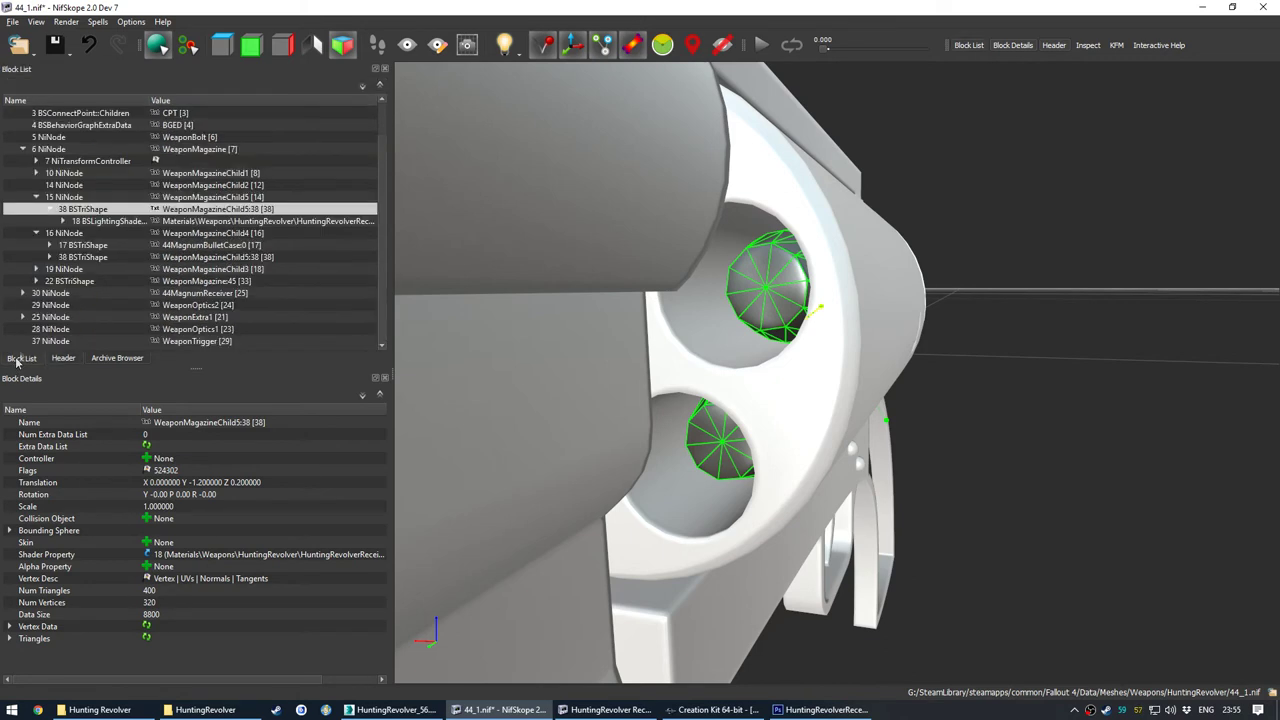
# Step: Rename the bullet head shape under WeaponMagazineChild5 to 44MagnumBullets:0 and save 44_1.nif
pyautogui.click(78, 233)
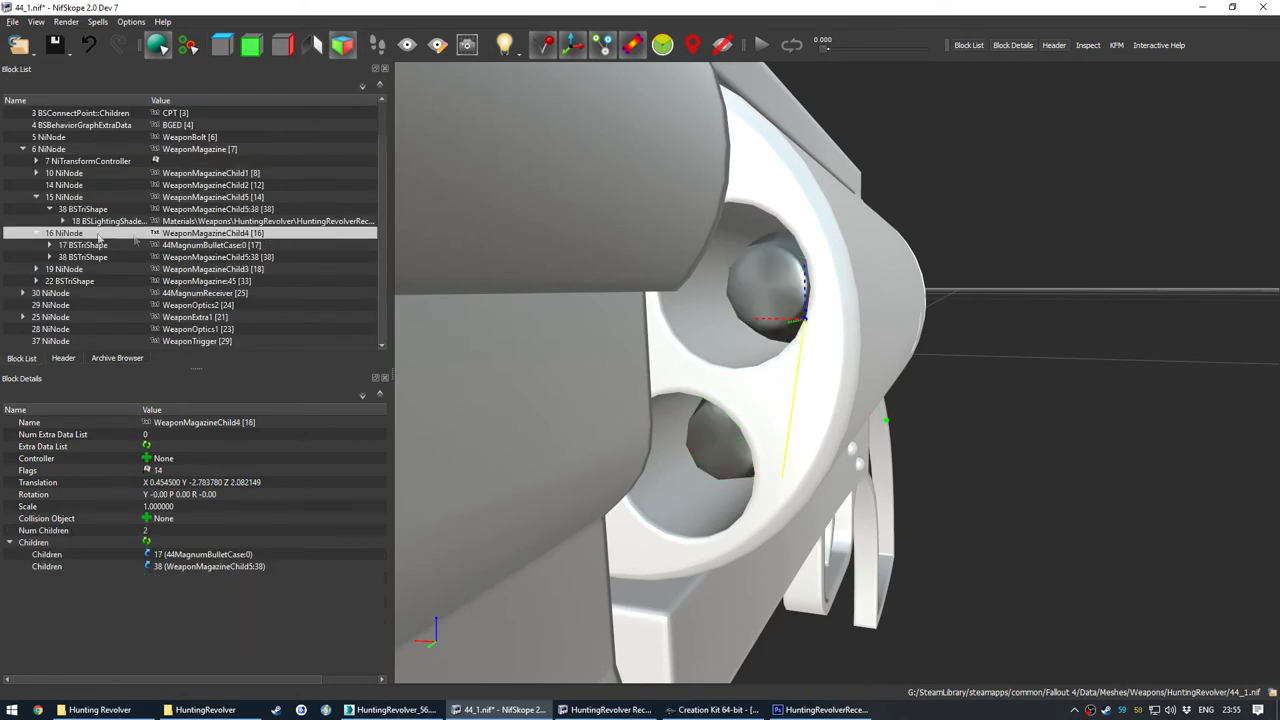
pyautogui.click(199, 246)
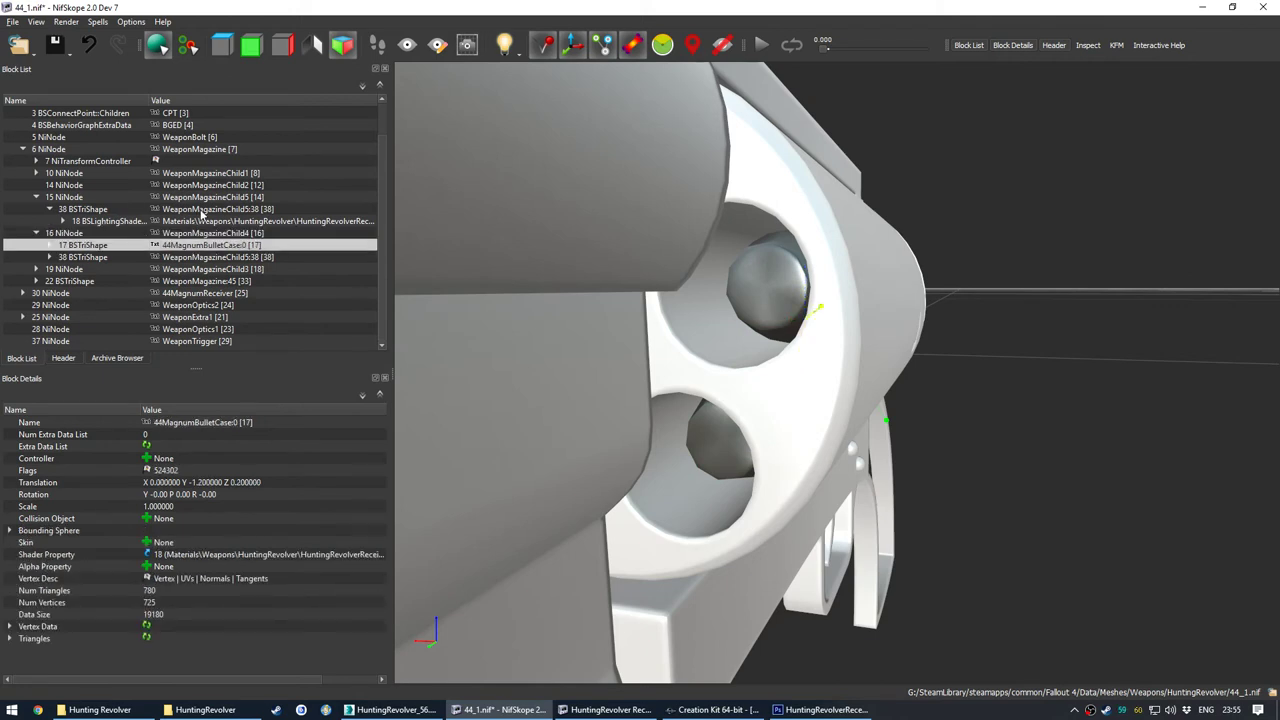
pyautogui.click(200, 209)
pyautogui.doubleClick(148, 424)
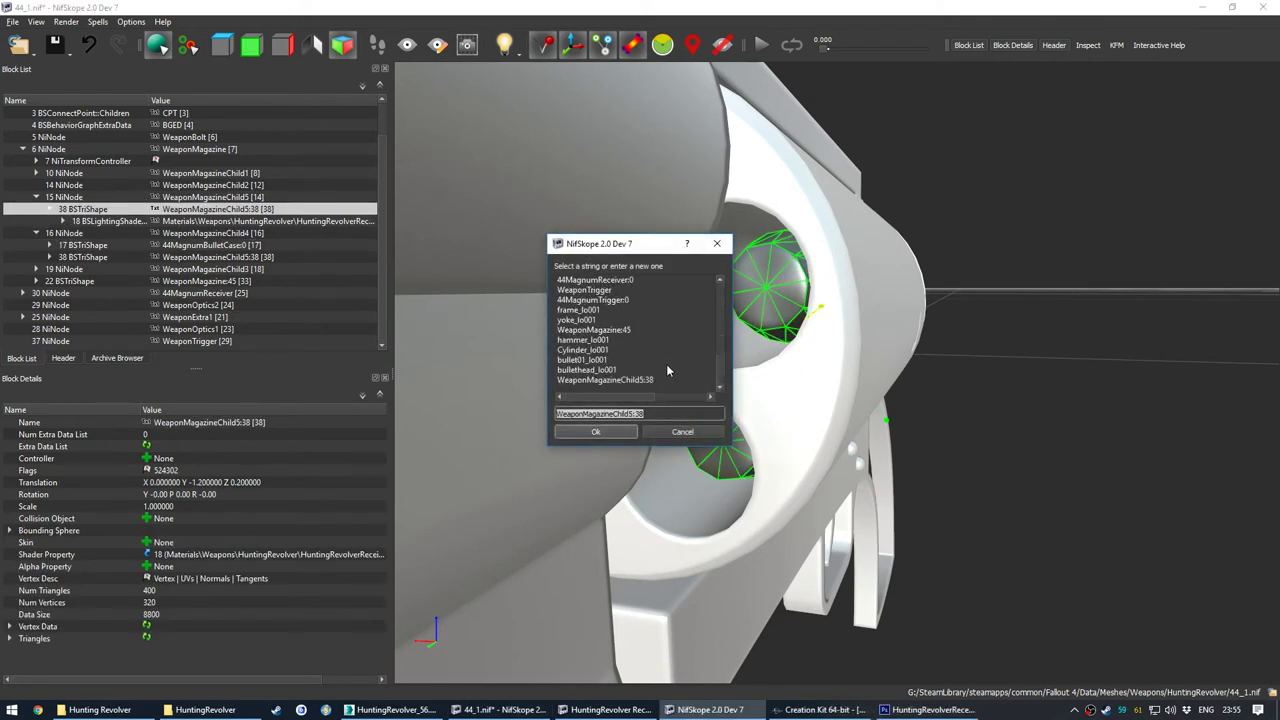
pyautogui.moveTo(718, 373); pyautogui.dragTo(723, 336)
pyautogui.doubleClick(619, 290)
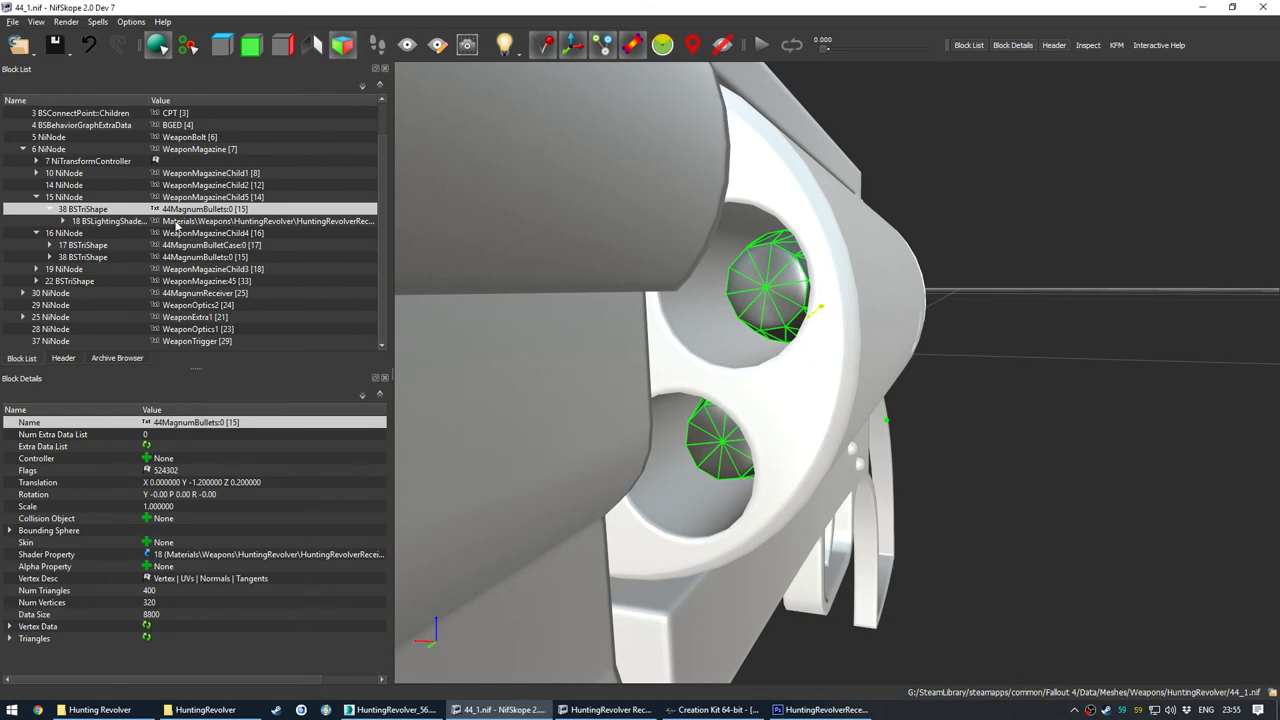
pyautogui.click(178, 222)
pyautogui.scroll(-6, 742, 323)
pyautogui.moveTo(845, 380)
pyautogui.mouseDown()
pyautogui.moveTo(730, 420)
pyautogui.moveTo(790, 430)
pyautogui.moveTo(814, 363)
pyautogui.moveTo(855, 385)
pyautogui.moveTo(826, 388)
pyautogui.mouseUp()
# Step: Switch to HuntingRevolver Receiver.nif and move the Cylinder_lo001 shape aside to X translation 8
pyautogui.click(614, 708)
pyautogui.moveTo(790, 458); pyautogui.dragTo(738, 428)
pyautogui.rightClick(737, 427)
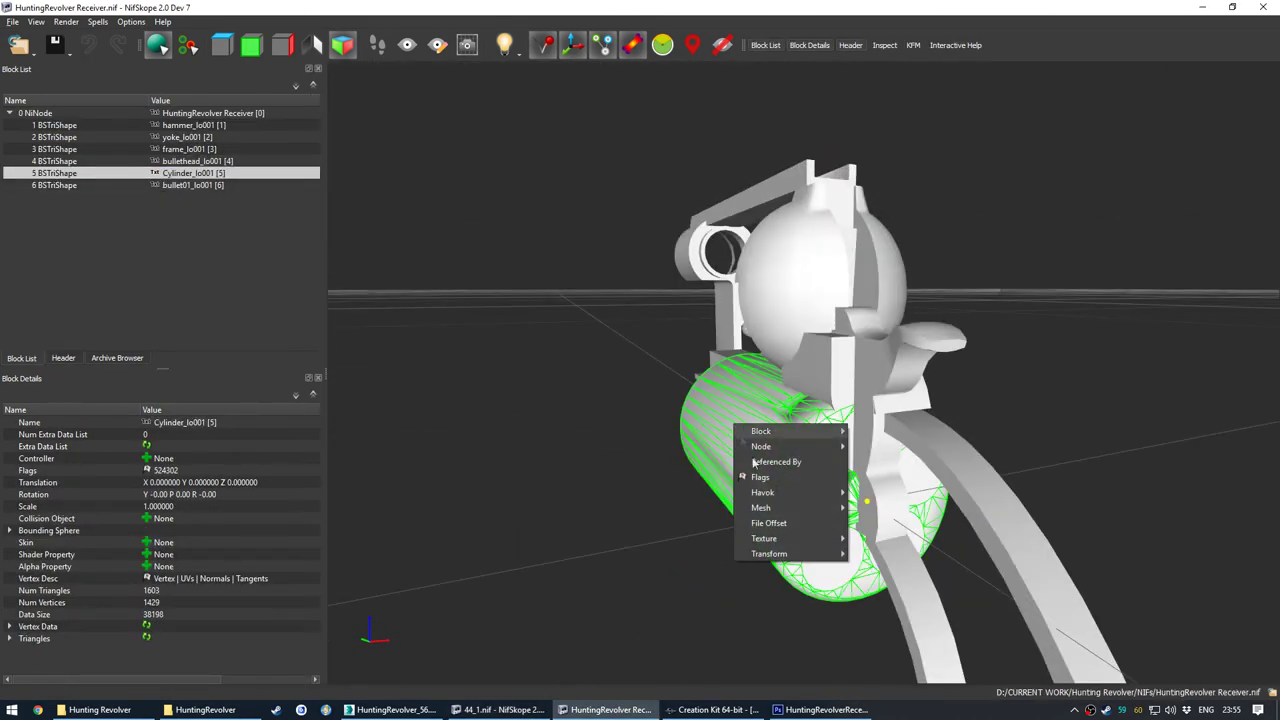
pyautogui.moveTo(810, 554)
pyautogui.click(863, 614)
pyautogui.scroll(1, 522, 225)
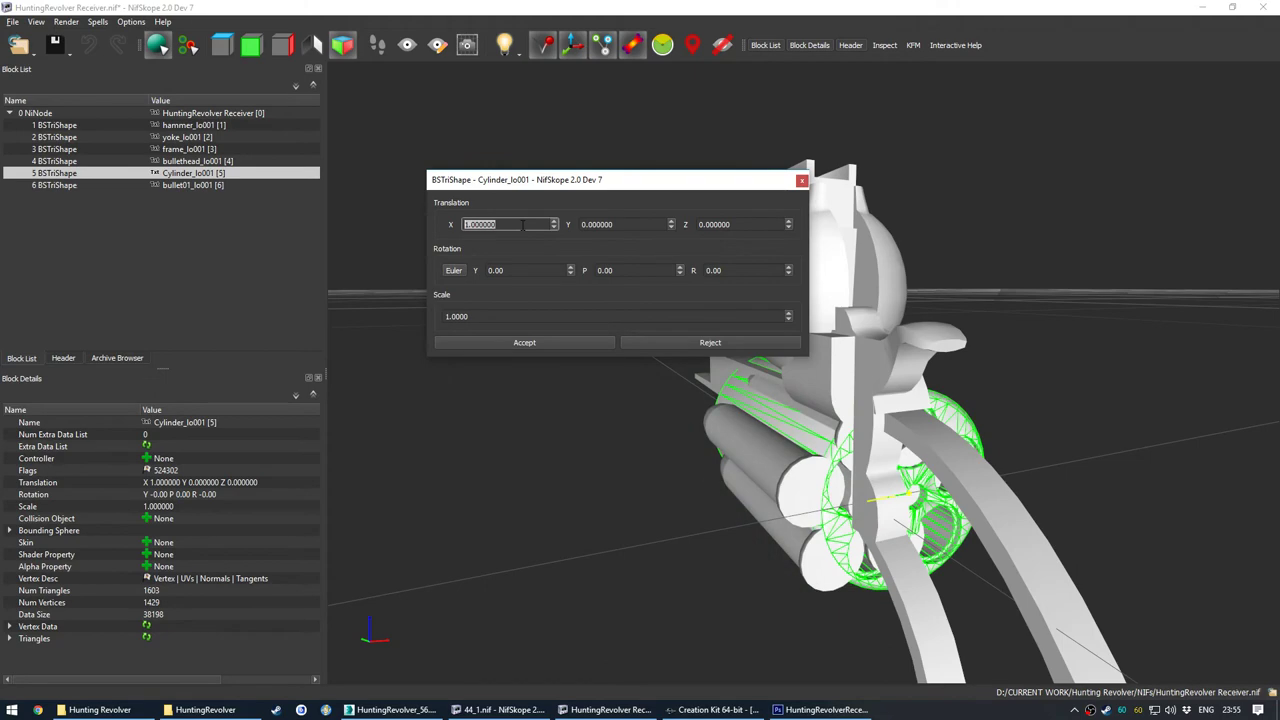
pyautogui.scroll(5, 522, 225)
pyautogui.click(524, 342)
# Step: Move the bullet01_lo001 casings away from the receiver along negative X
pyautogui.rightClick(735, 460)
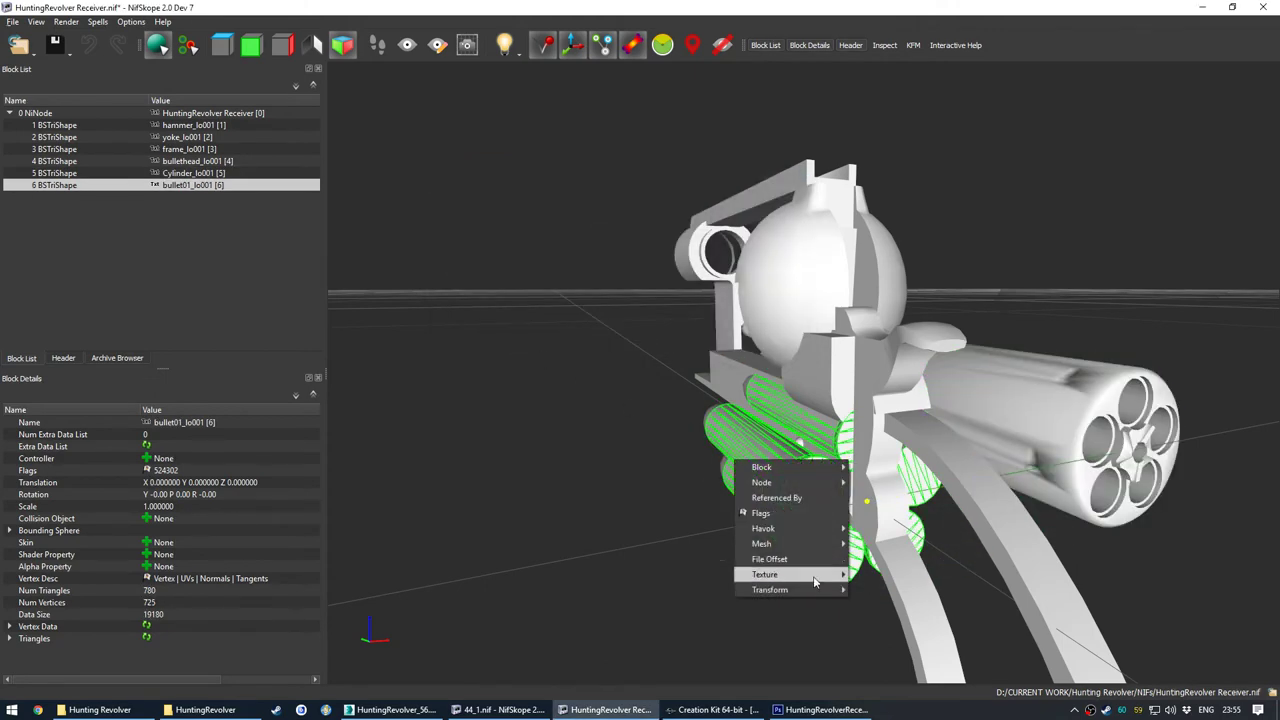
pyautogui.moveTo(813, 589)
pyautogui.click(870, 655)
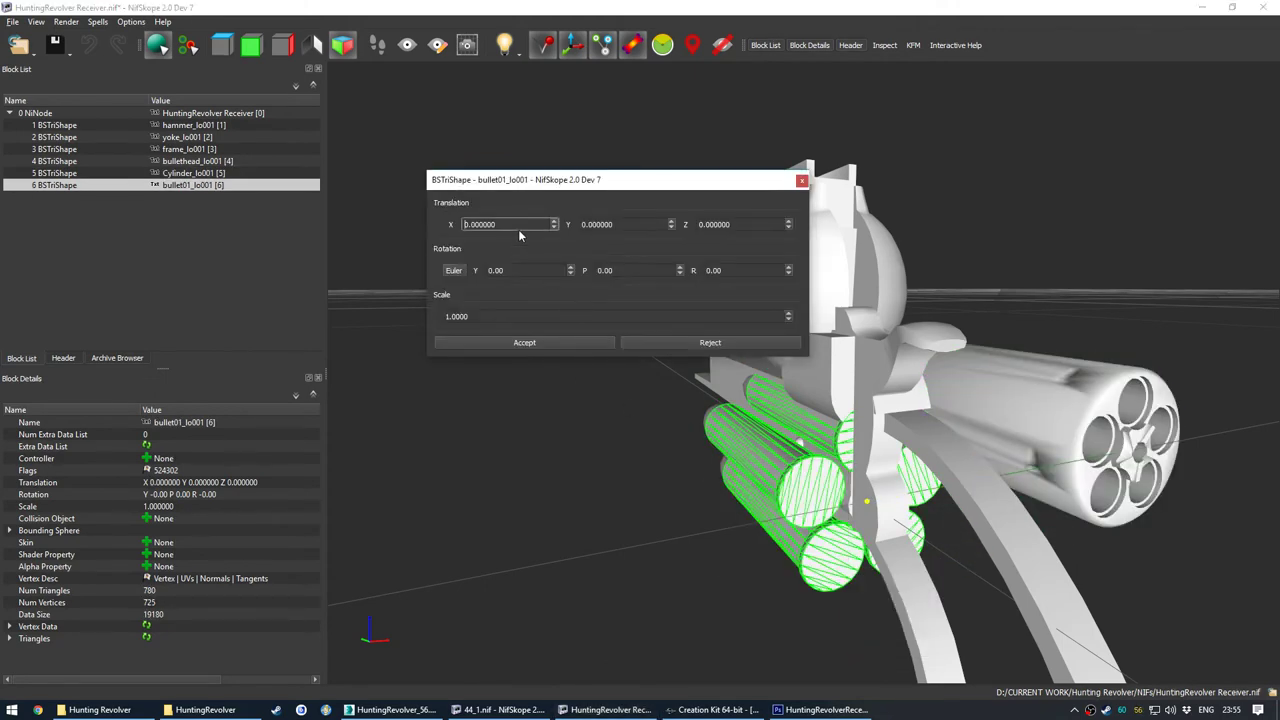
pyautogui.scroll(-10, 519, 233)
pyautogui.click(565, 340)
# Step: Examine the yoke, frame, bullet head and cylinder shapes of the receiver model one by one
pyautogui.moveTo(660, 420); pyautogui.dragTo(754, 472)
pyautogui.click(888, 384)
pyautogui.moveTo(895, 382); pyautogui.dragTo(882, 377)
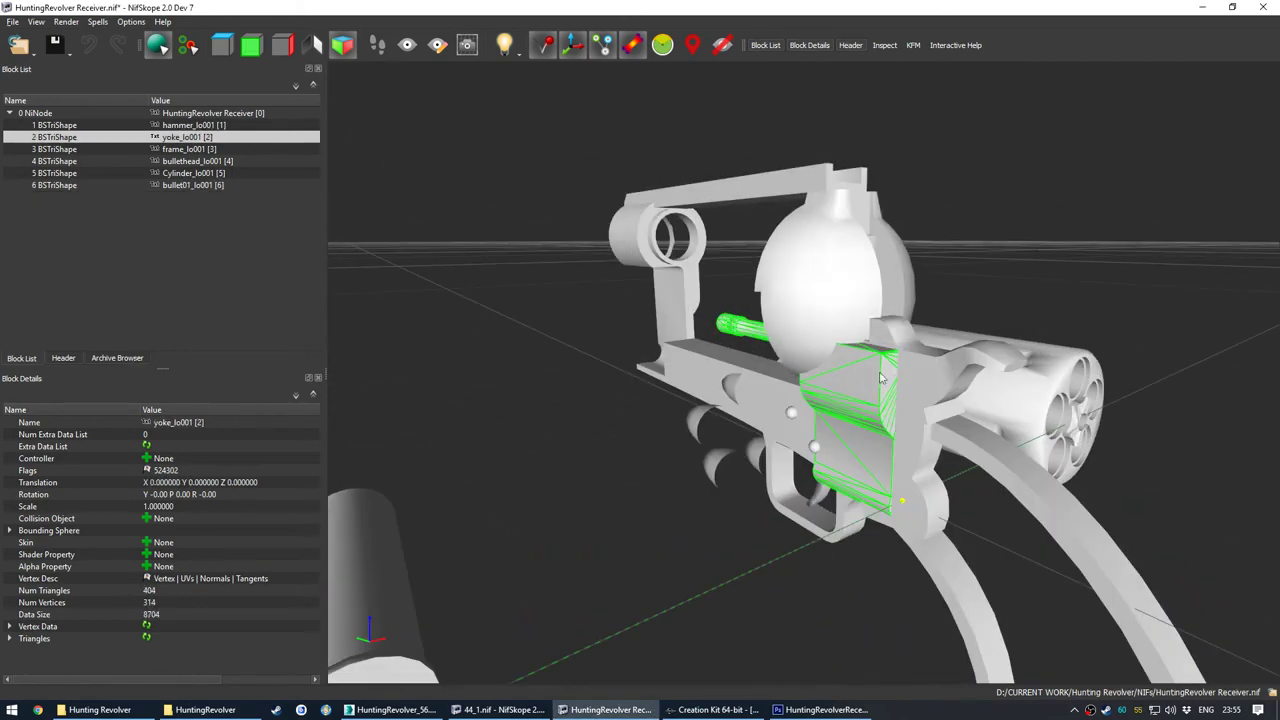
pyautogui.click(910, 362)
pyautogui.click(69, 138)
pyautogui.click(65, 149)
pyautogui.click(60, 161)
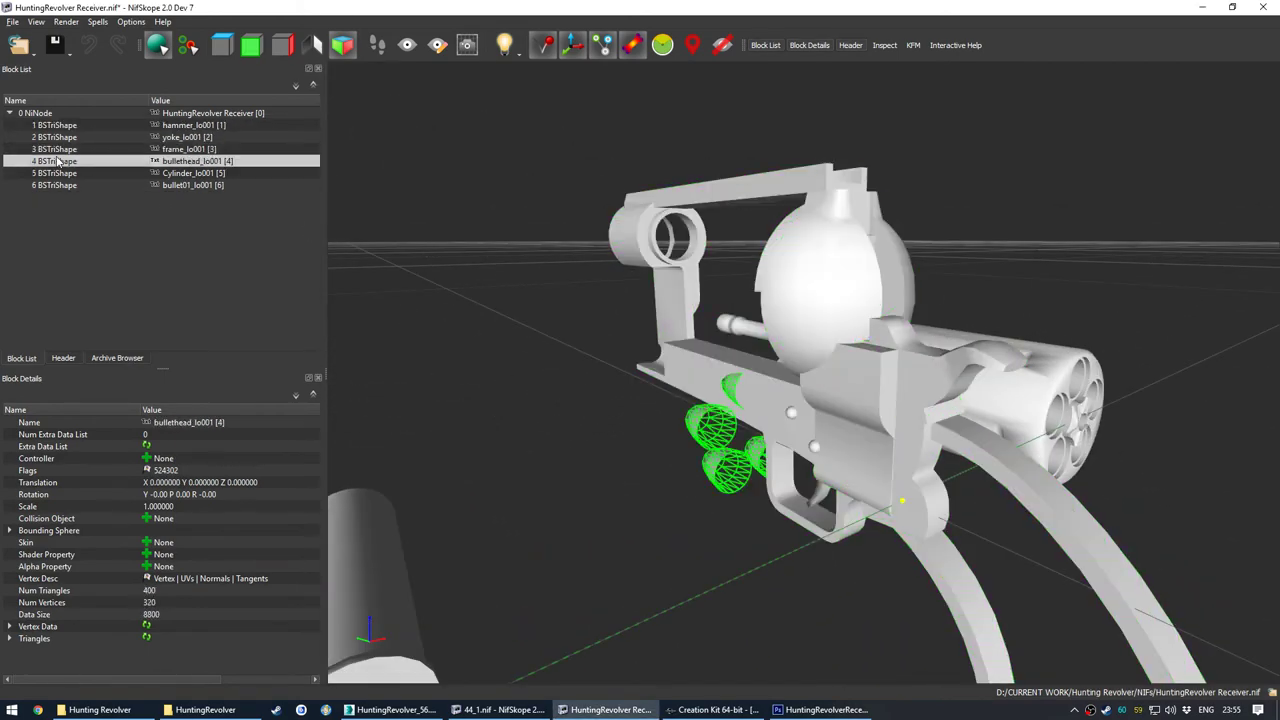
pyautogui.click(54, 173)
pyautogui.moveTo(628, 483)
pyautogui.mouseDown()
pyautogui.moveTo(608, 492)
pyautogui.moveTo(680, 468)
pyautogui.moveTo(617, 493)
pyautogui.mouseUp()
pyautogui.click(631, 670)
# Step: Check the assembled revolver in 44_1.nif, and close it and HuntingRevolver Receiver.nif without saving the receiver changes
pyautogui.click(497, 709)
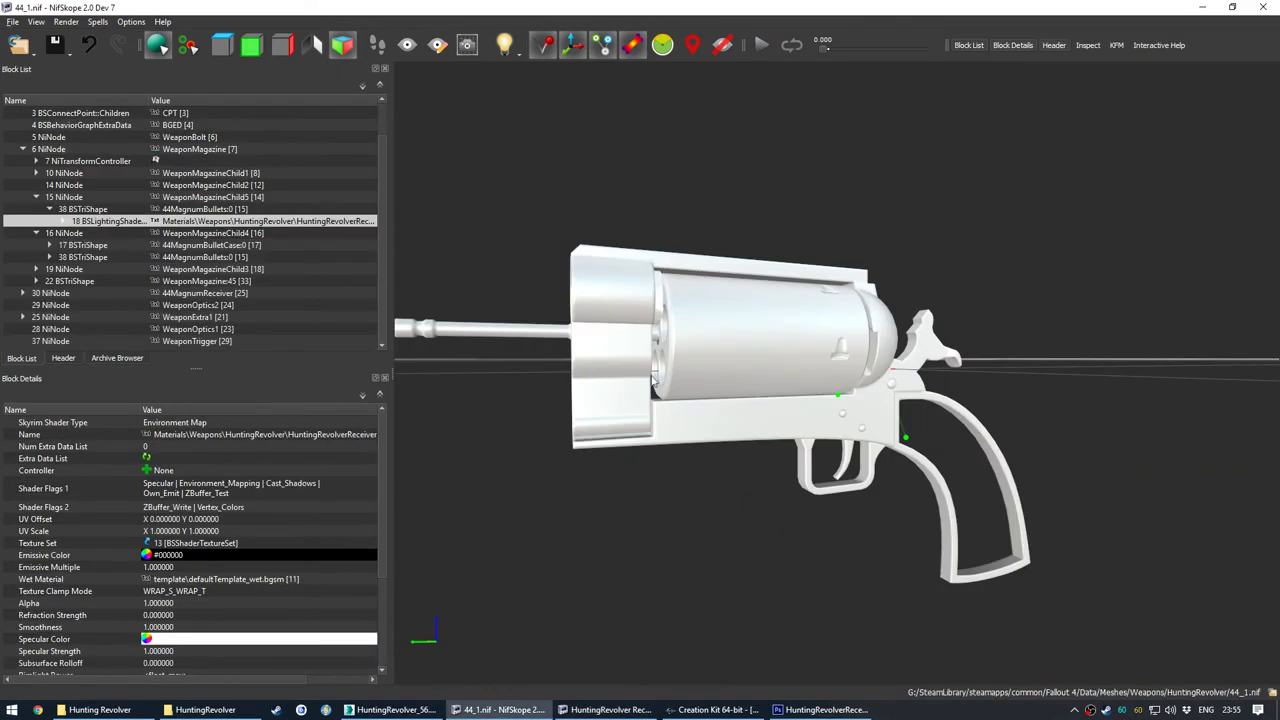
pyautogui.moveTo(655, 381); pyautogui.dragTo(688, 391)
pyautogui.moveTo(667, 210)
pyautogui.mouseDown()
pyautogui.moveTo(694, 209)
pyautogui.moveTo(668, 204)
pyautogui.mouseUp()
pyautogui.click(1265, 7)
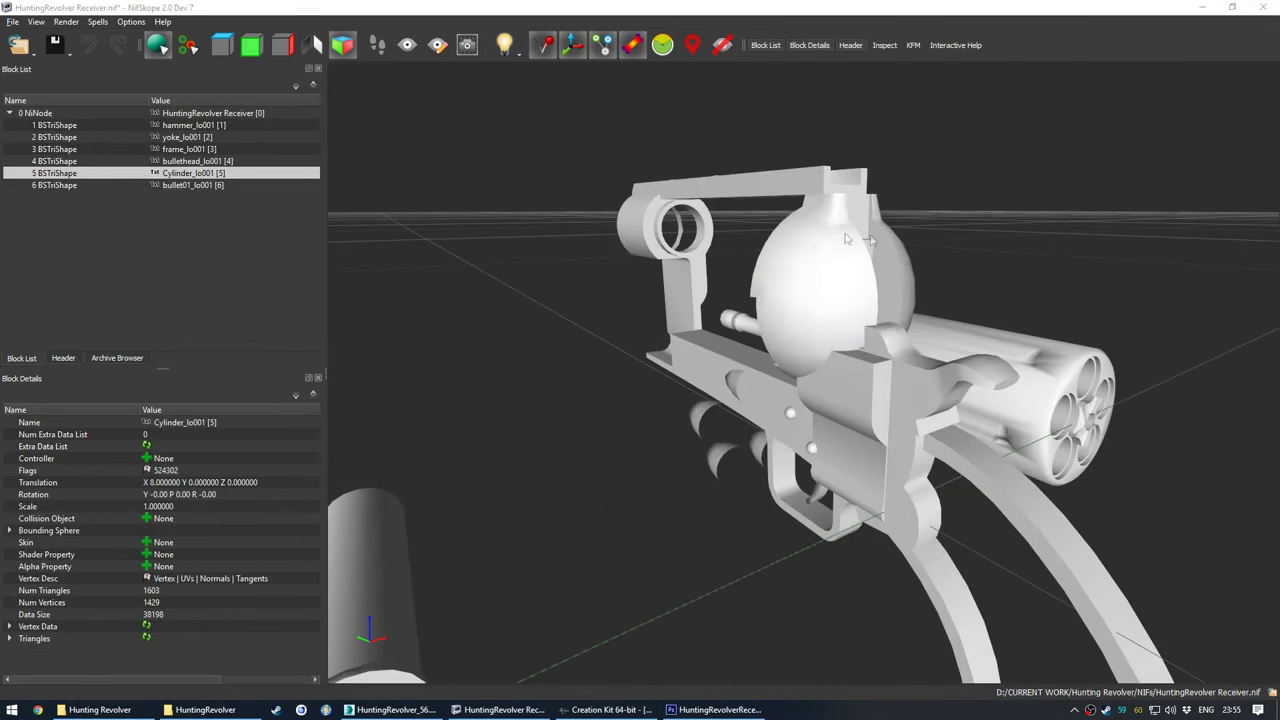
pyautogui.click(1265, 7)
pyautogui.click(698, 378)
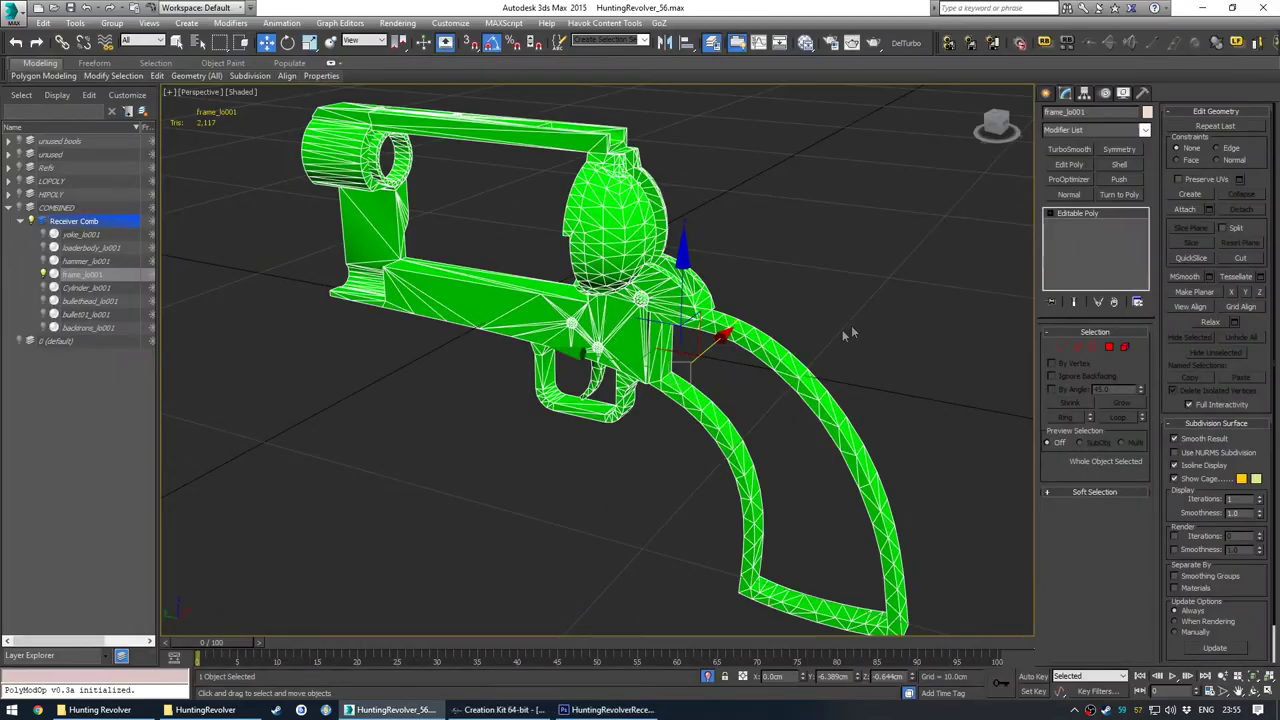
# Step: Switch to the HuntingRevolver folder in File Explorer, open 44_1.nif to check the saved model, and close it
pyautogui.click(205, 709)
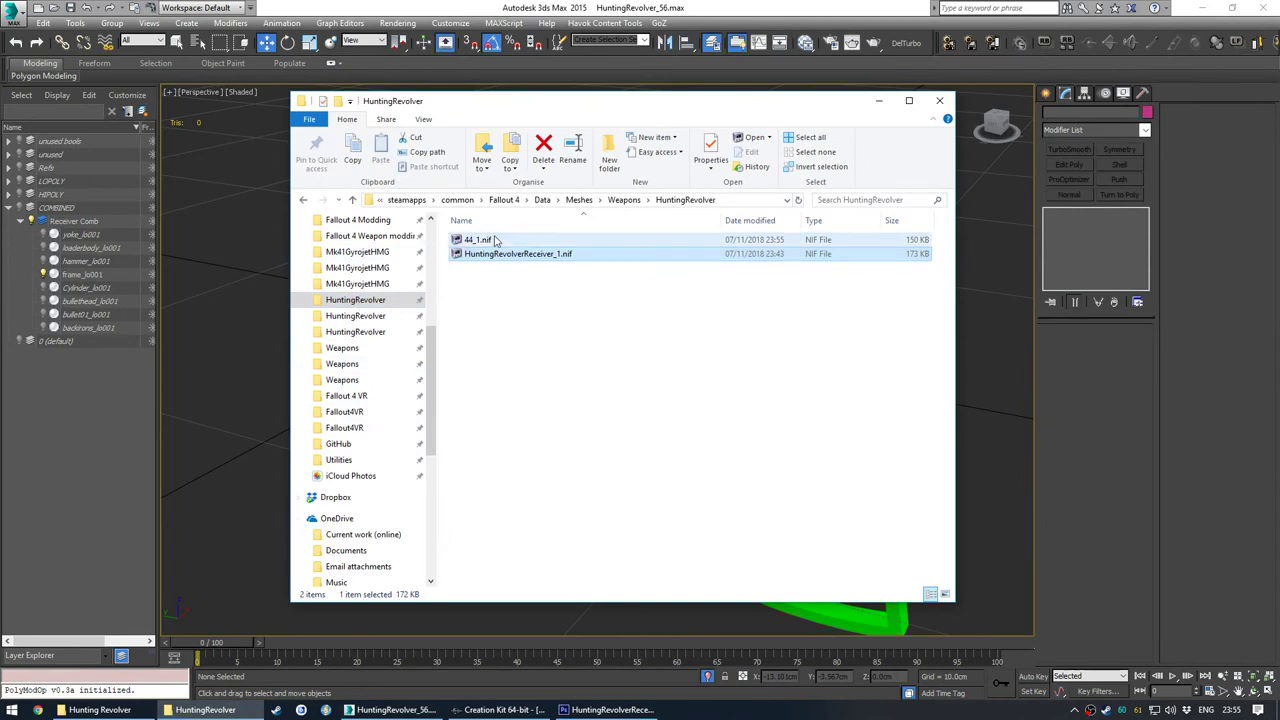
pyautogui.doubleClick(560, 240)
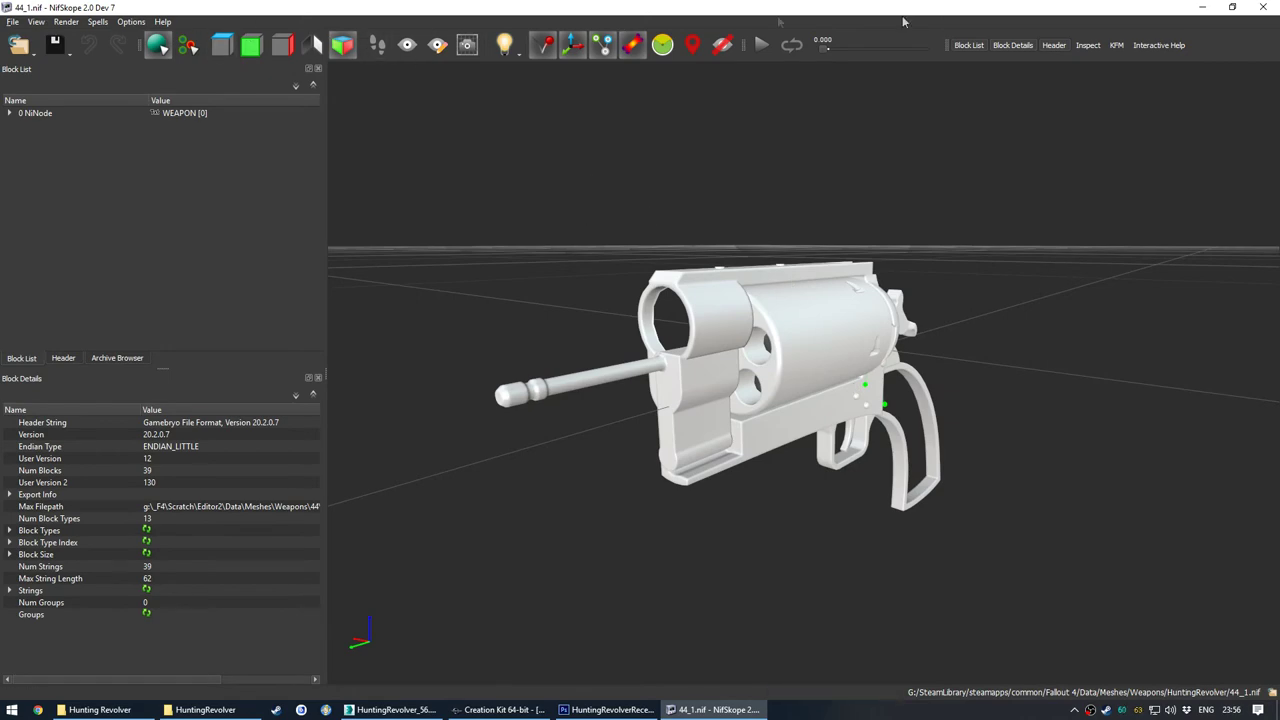
pyautogui.click(1262, 7)
# Step: Copy the file name of HuntingRevolverReceiver_1.nif in the HuntingRevolver folder and delete that old file
pyautogui.click(491, 257)
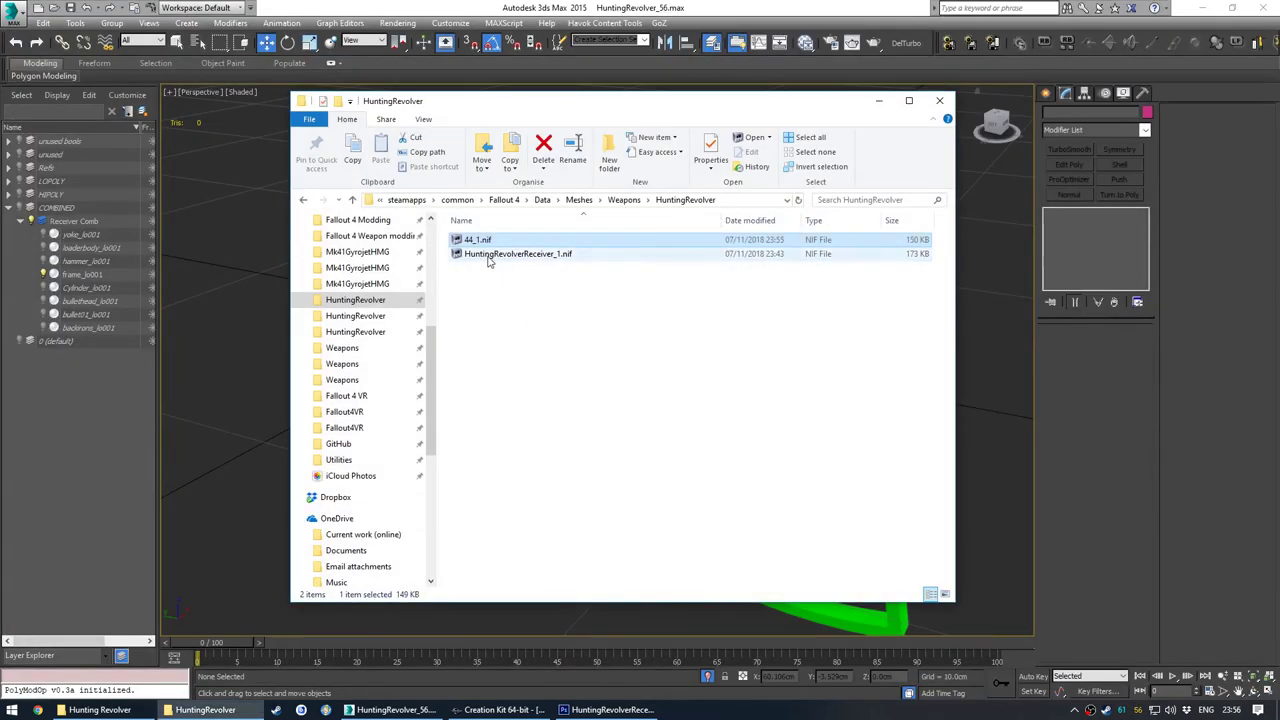
pyautogui.click(568, 255)
pyautogui.hotkey('ctrl', 'c')
pyautogui.click(511, 281)
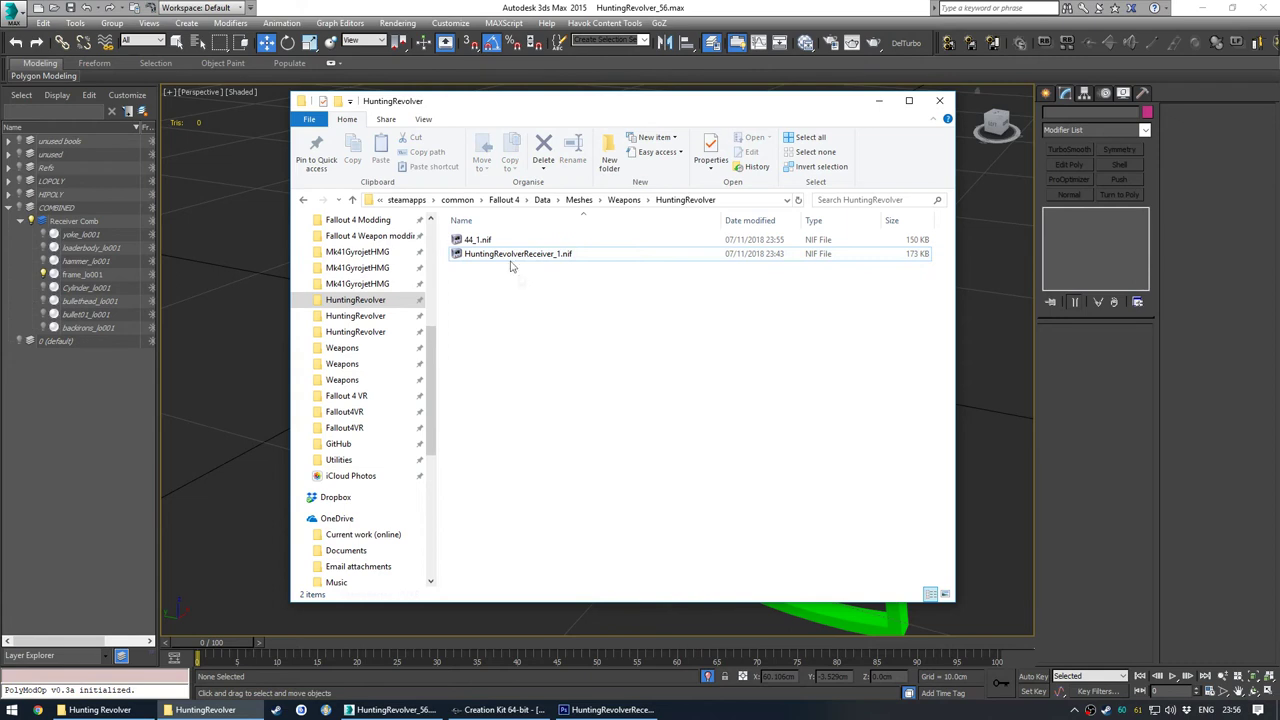
pyautogui.click(509, 257)
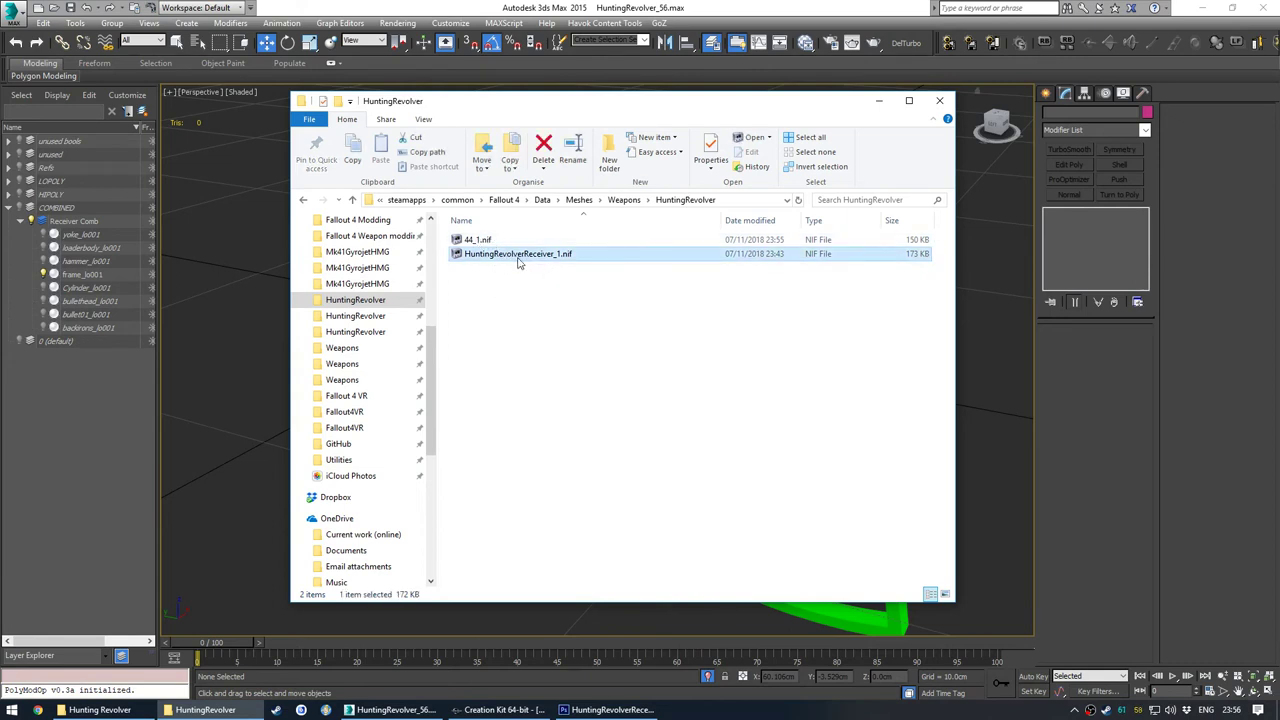
pyautogui.press('Delete')
# Step: Rename 44_1.nif as HuntingRevolverReceiver_1.nif, and open it to check the revolver model before closing it
pyautogui.click(478, 240)
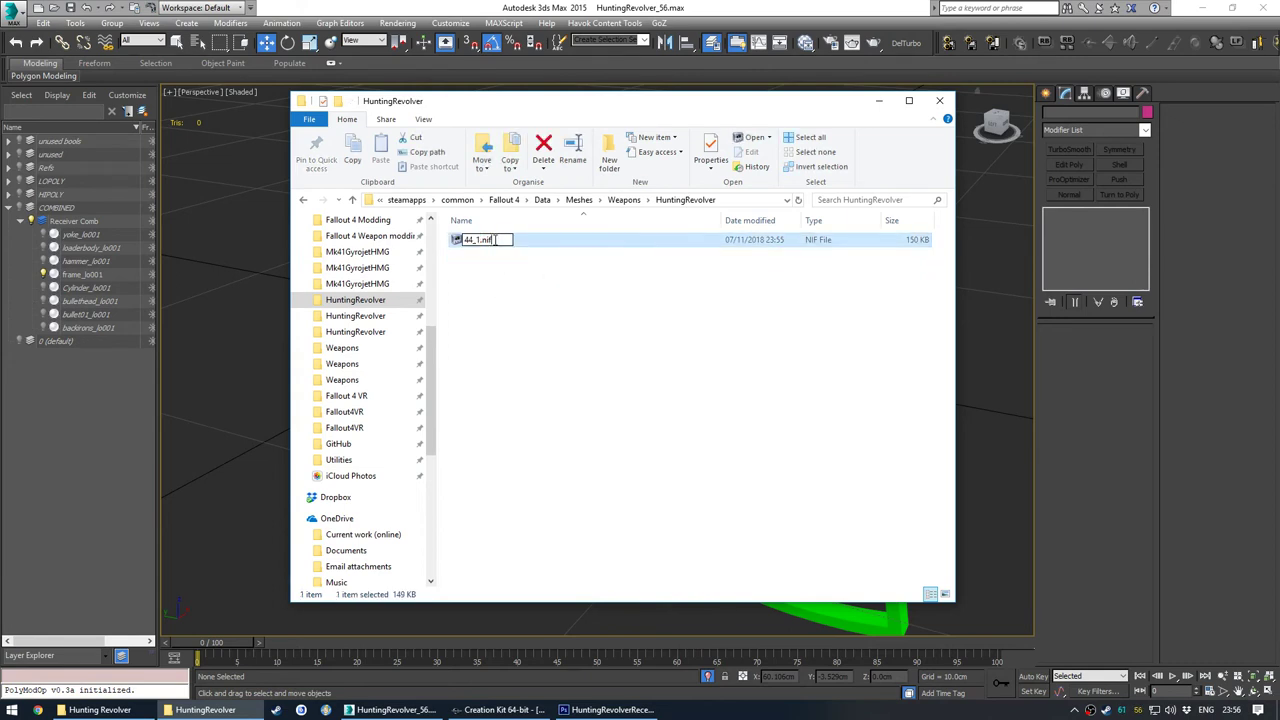
pyautogui.hotkey('ctrl', 'v')
pyautogui.press('Return')
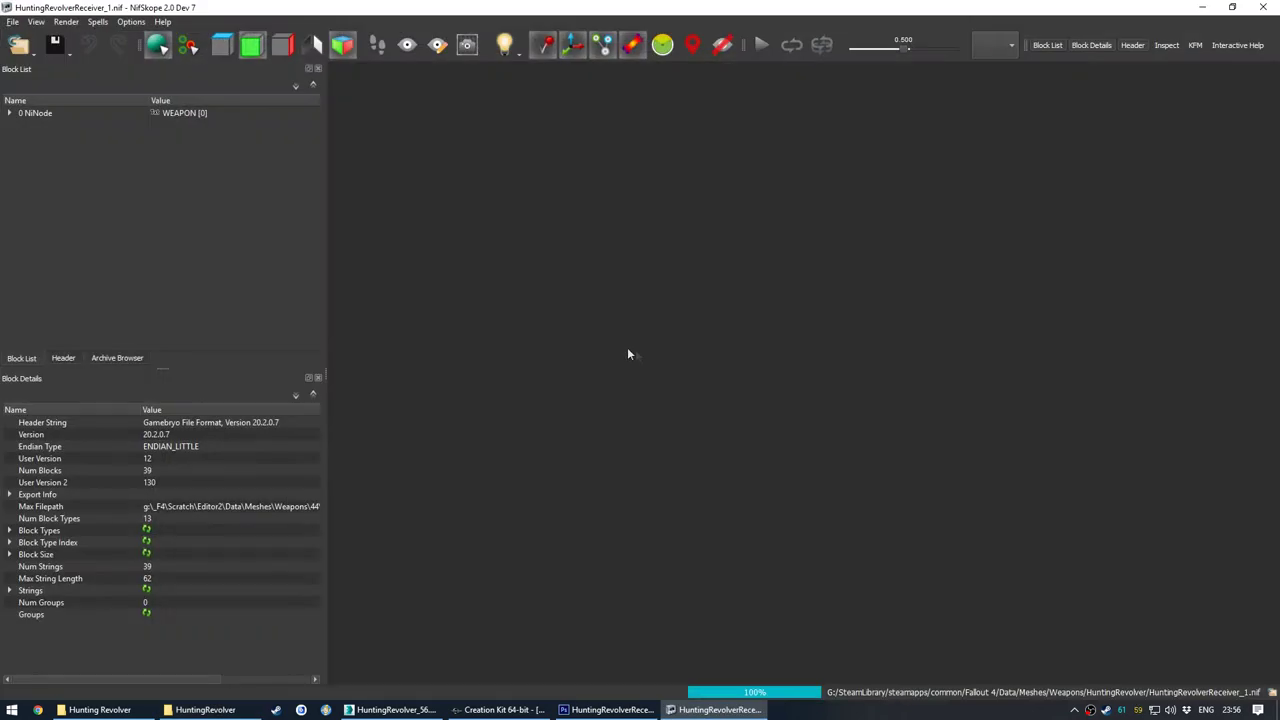
pyautogui.moveTo(801, 401); pyautogui.dragTo(700, 332)
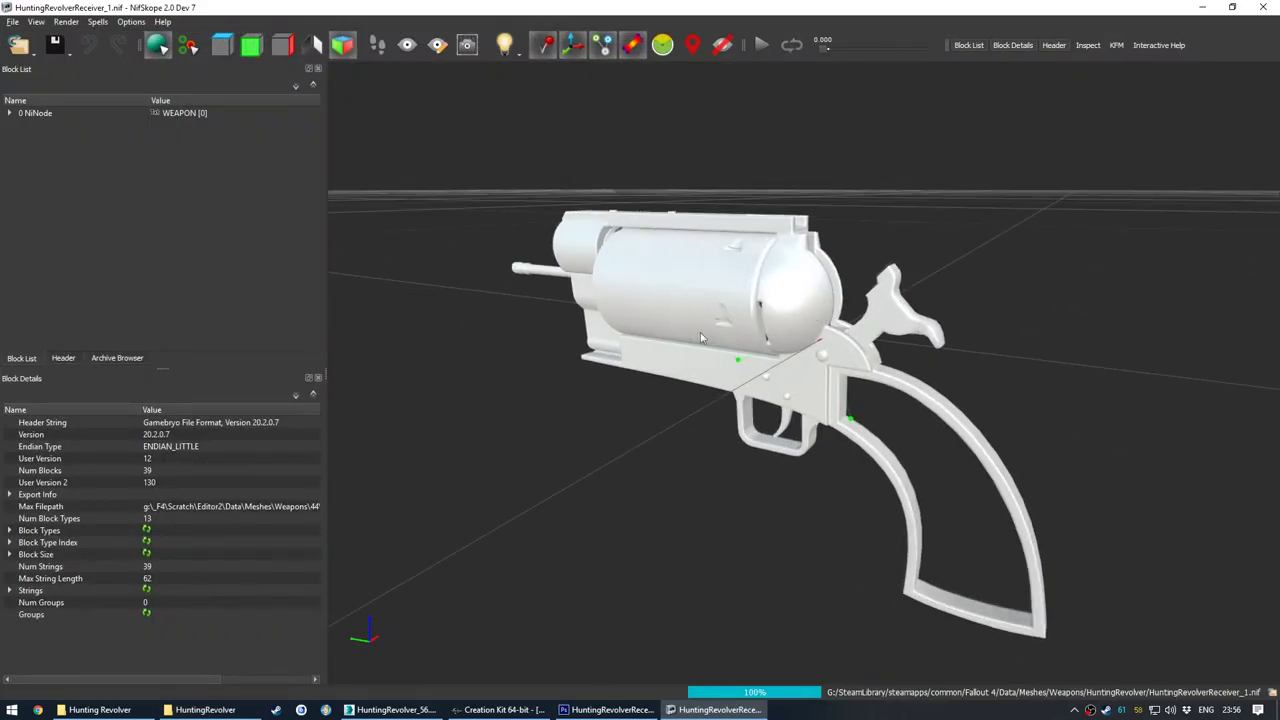
pyautogui.click(1263, 7)
pyautogui.click(558, 348)
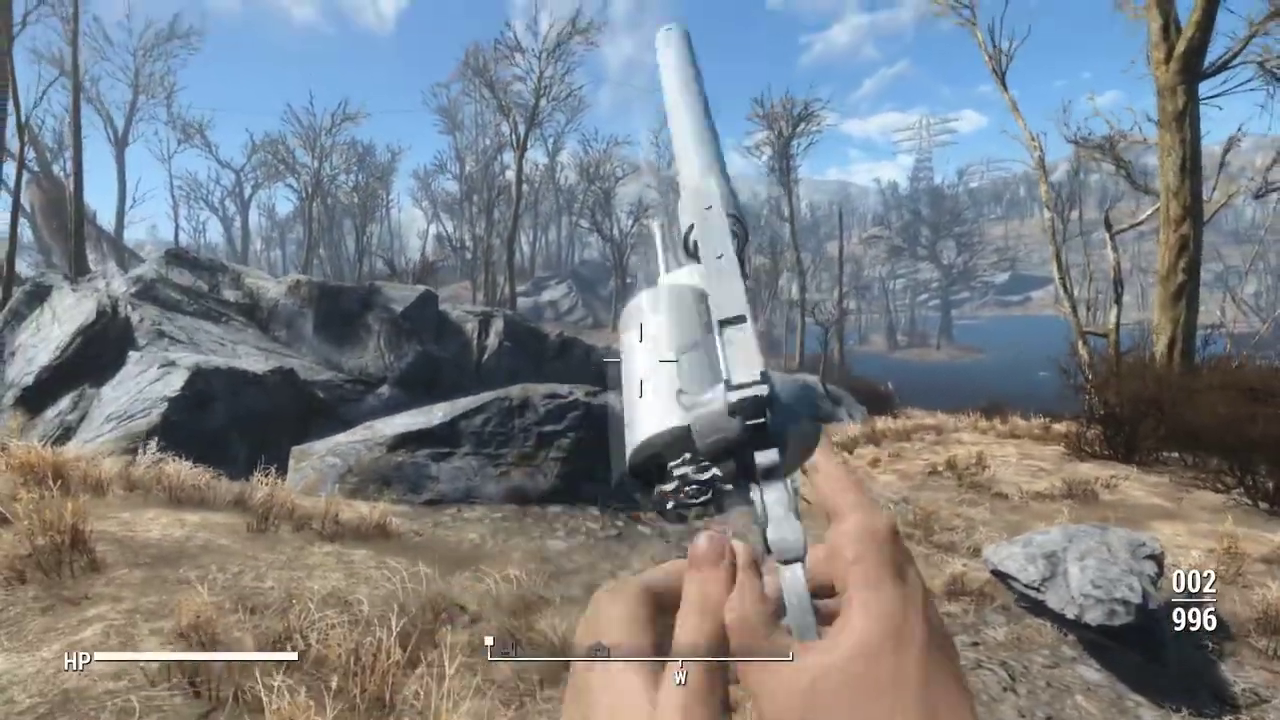
# Step: In Fallout 4, inspect the Long Hunting Revolver Pistol from the Pip-Boy weapons inventory, rotate it, and return to the game
pyautogui.press('w')
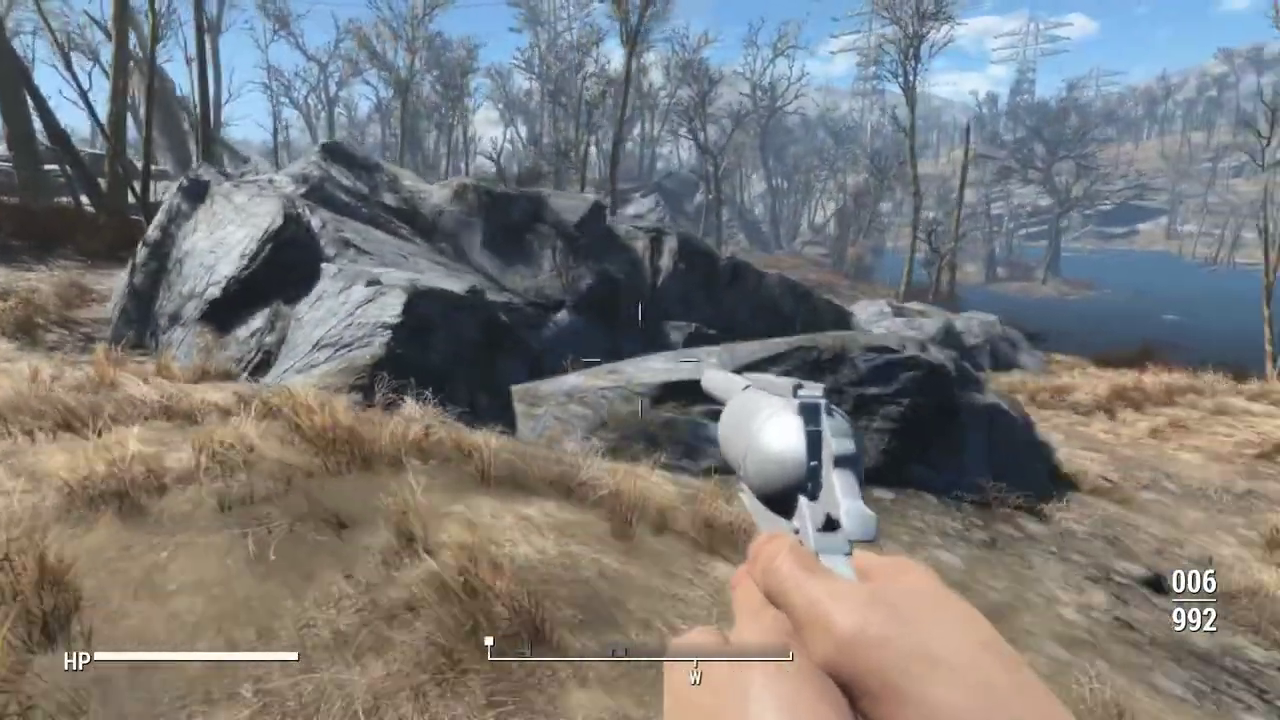
pyautogui.press('Tab')
pyautogui.click(498, 195)
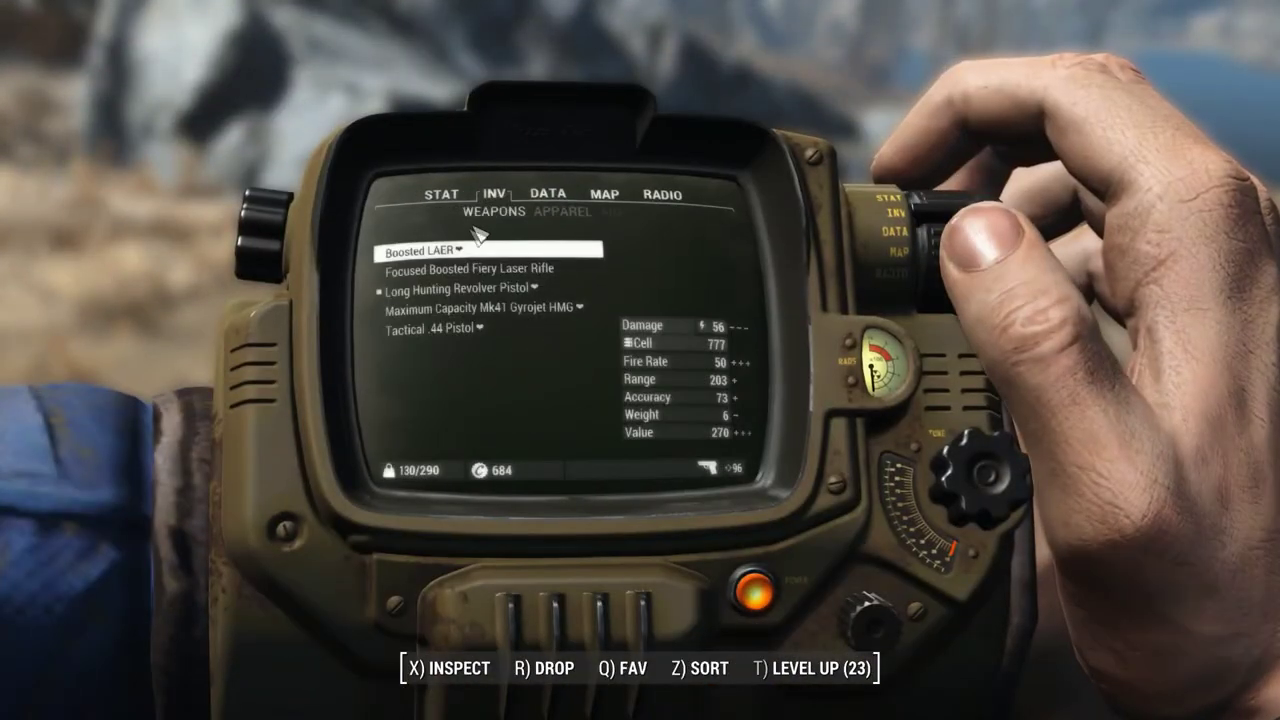
pyautogui.press('x')
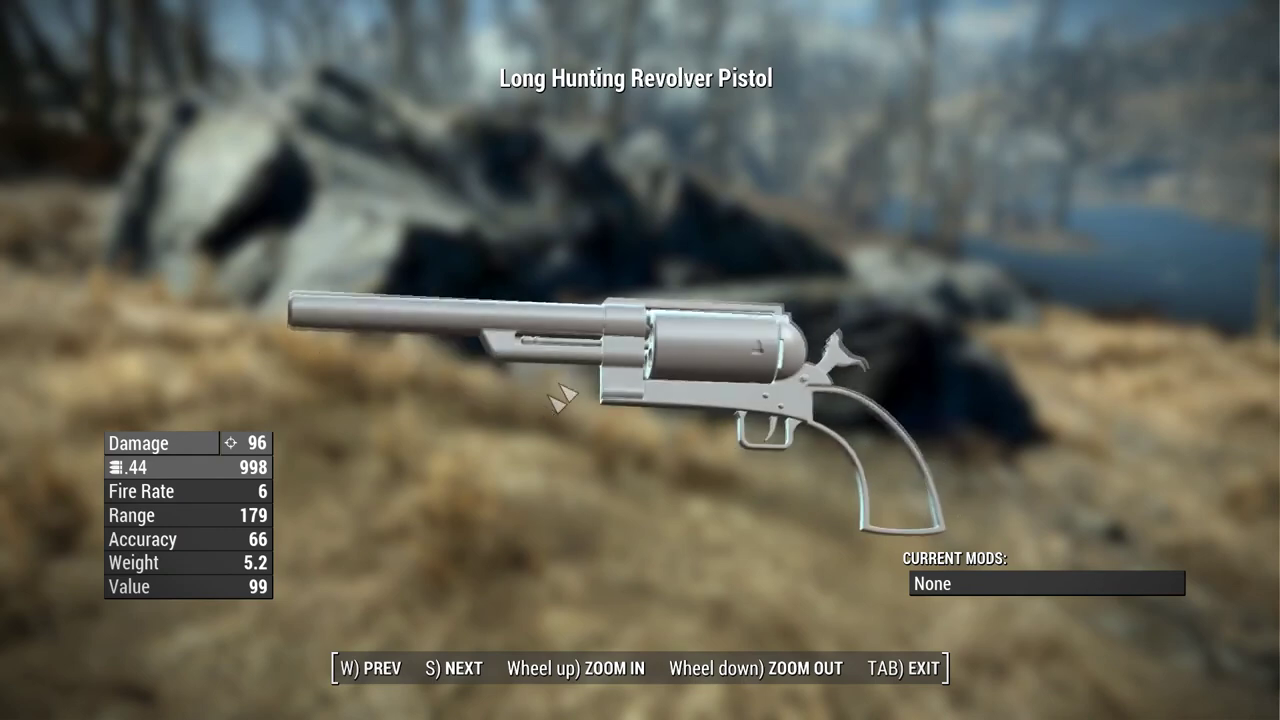
pyautogui.moveTo(797, 387); pyautogui.dragTo(548, 376)
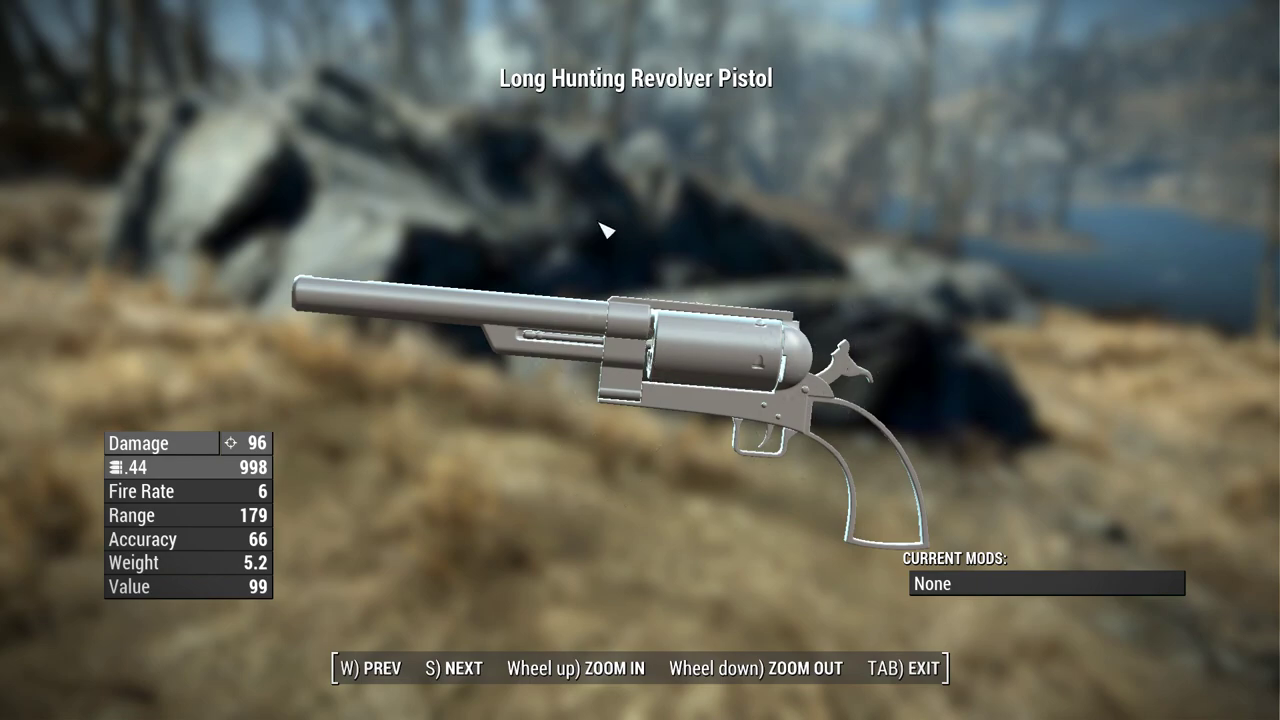
pyautogui.press('Tab')
pyautogui.press('Tab')
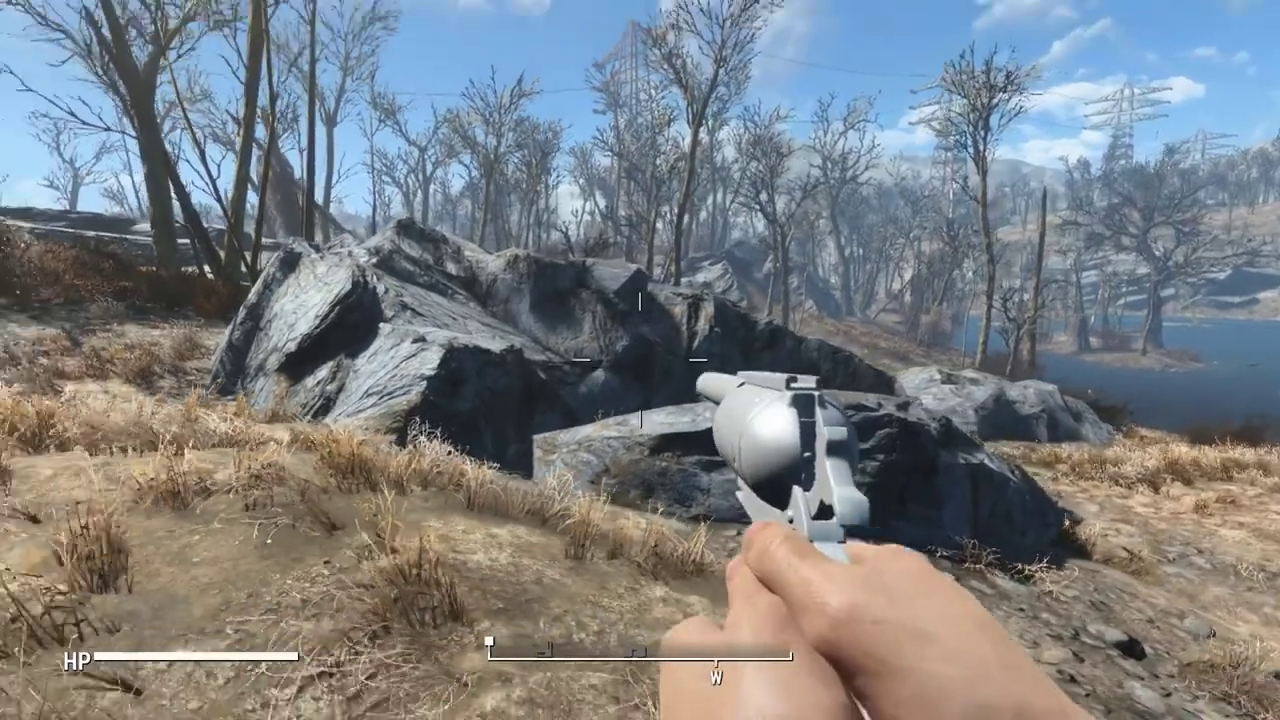
# Step: Fire one shot with the Long Hunting Revolver Pistol and reload it to check the cylinder and reload animation
pyautogui.press('w')
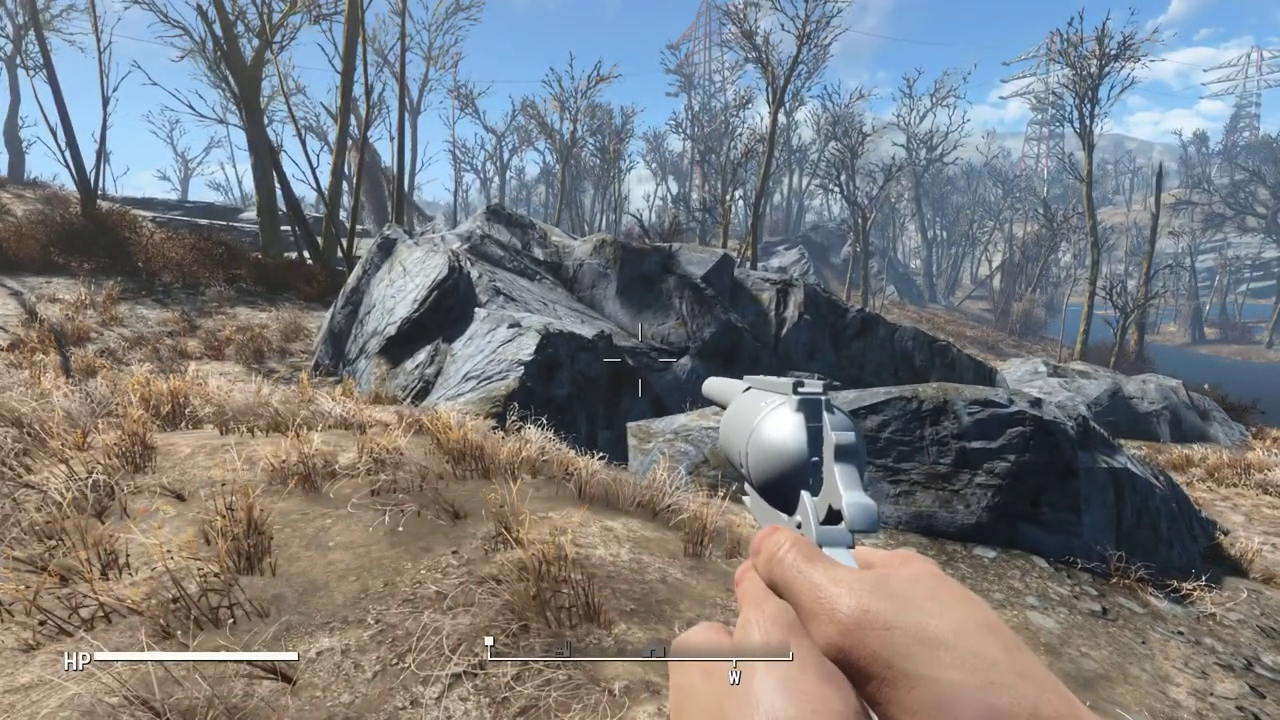
pyautogui.click(640, 360)
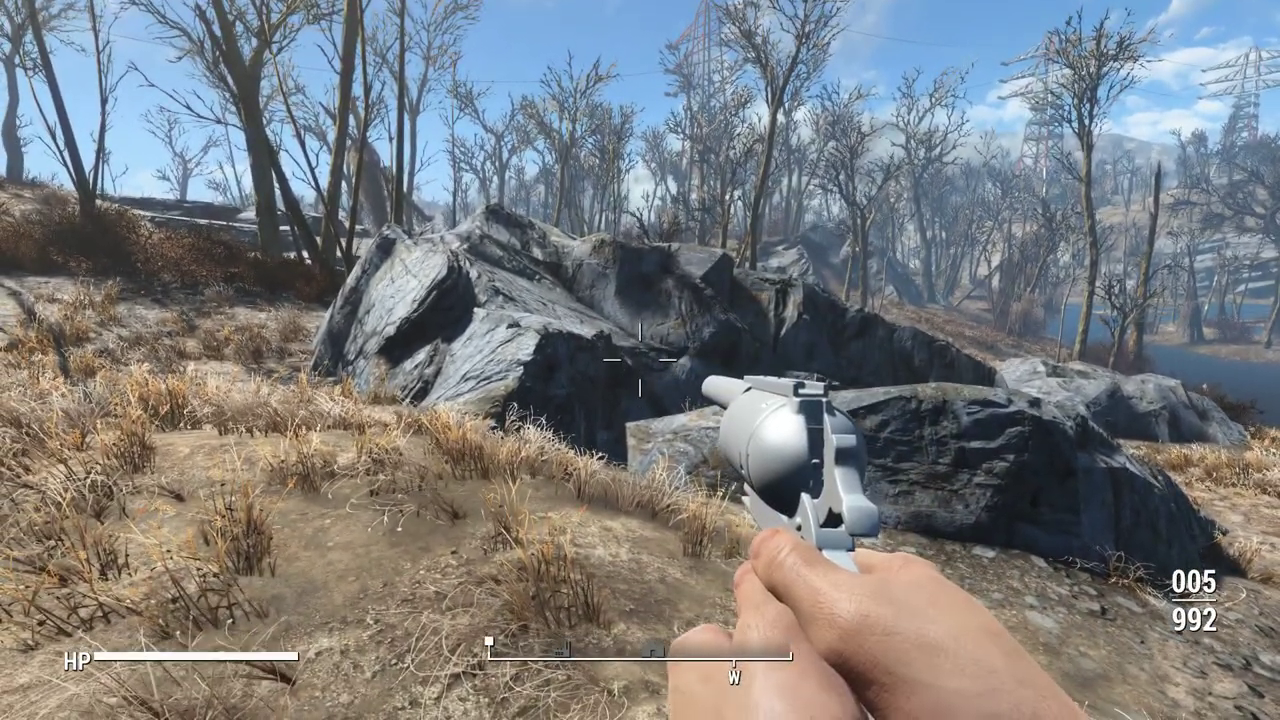
pyautogui.press('r')
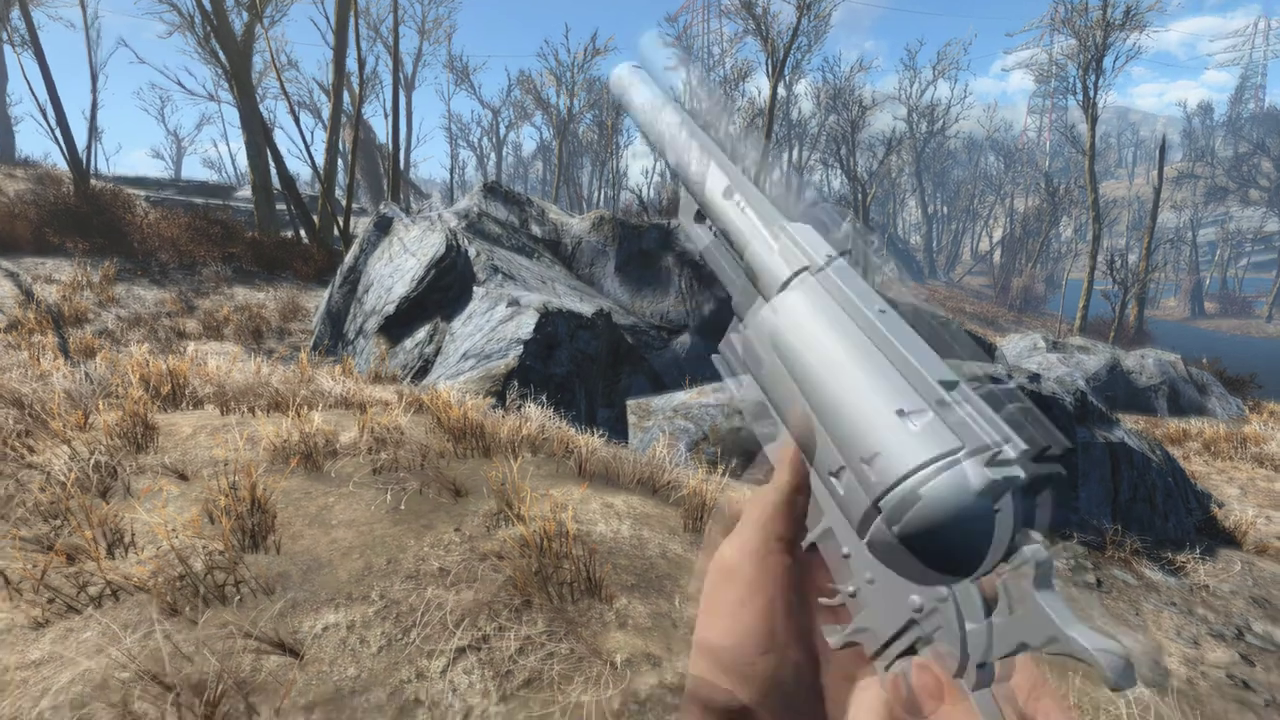
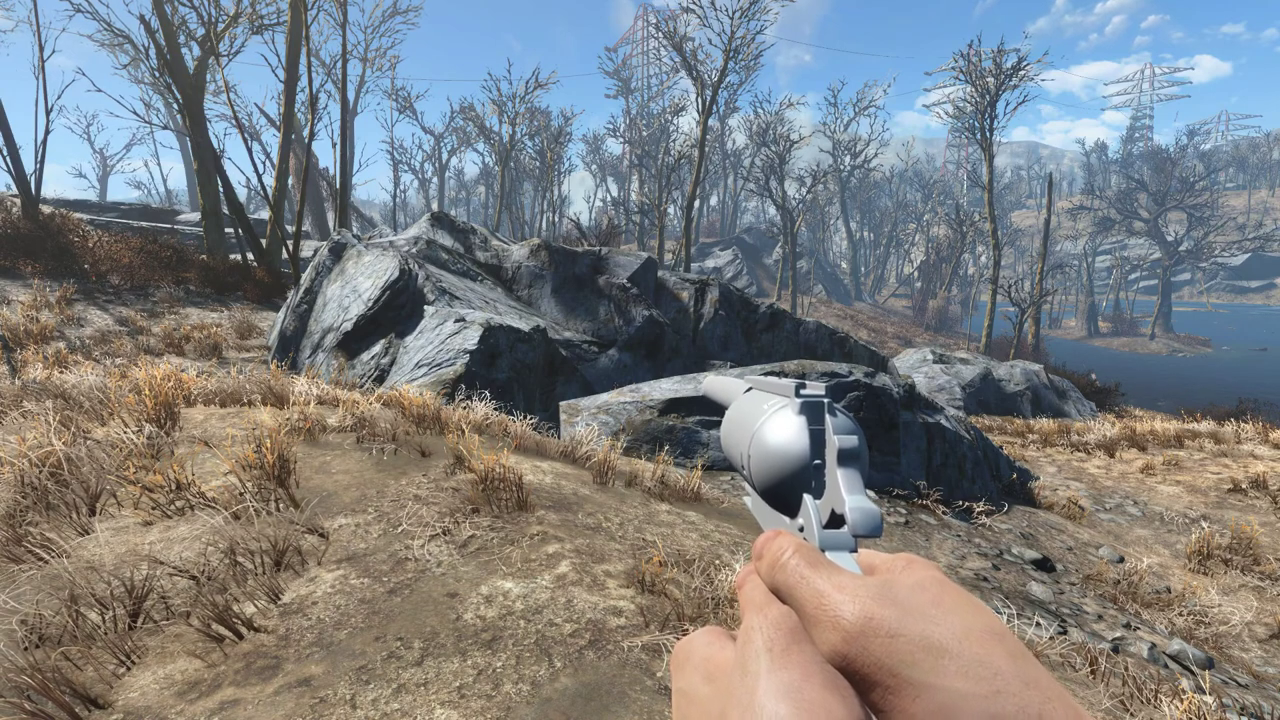
# Step: Walk past the rocks into the woods and drop the Long Hunting Revolver Pistol from the Pip-Boy inventory
pyautogui.press('w')
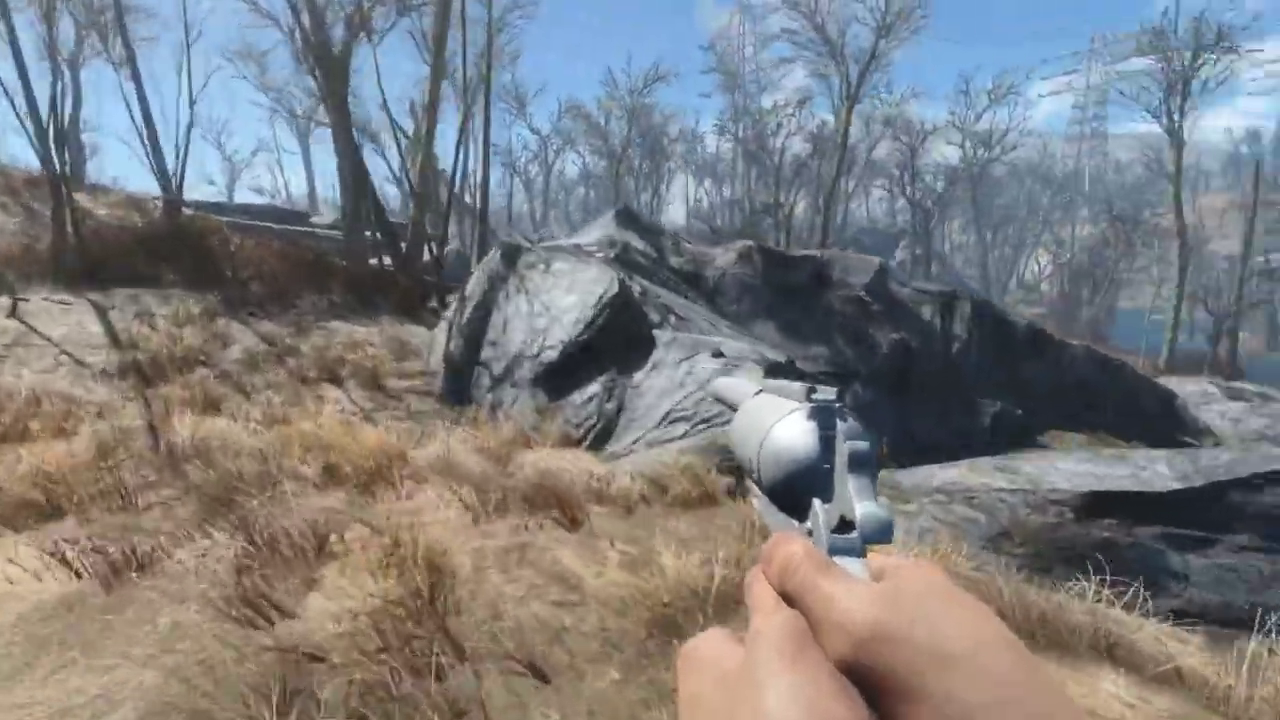
pyautogui.press('w')
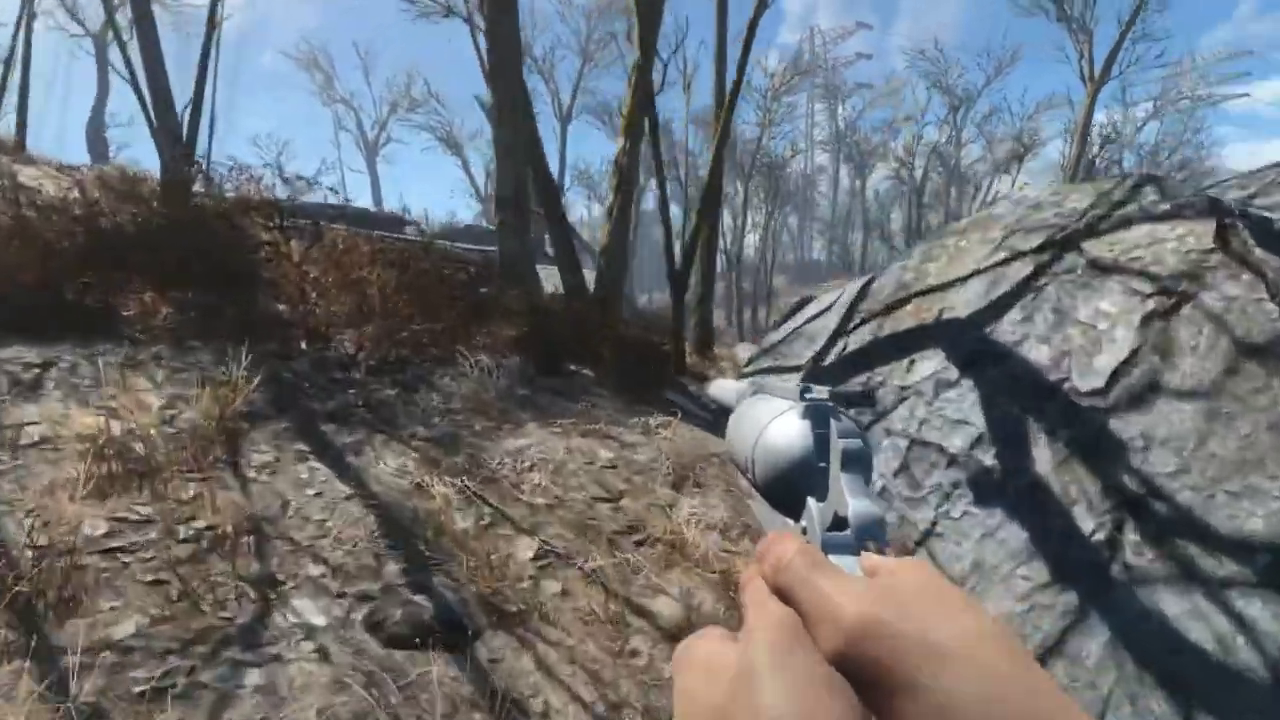
pyautogui.press('w')
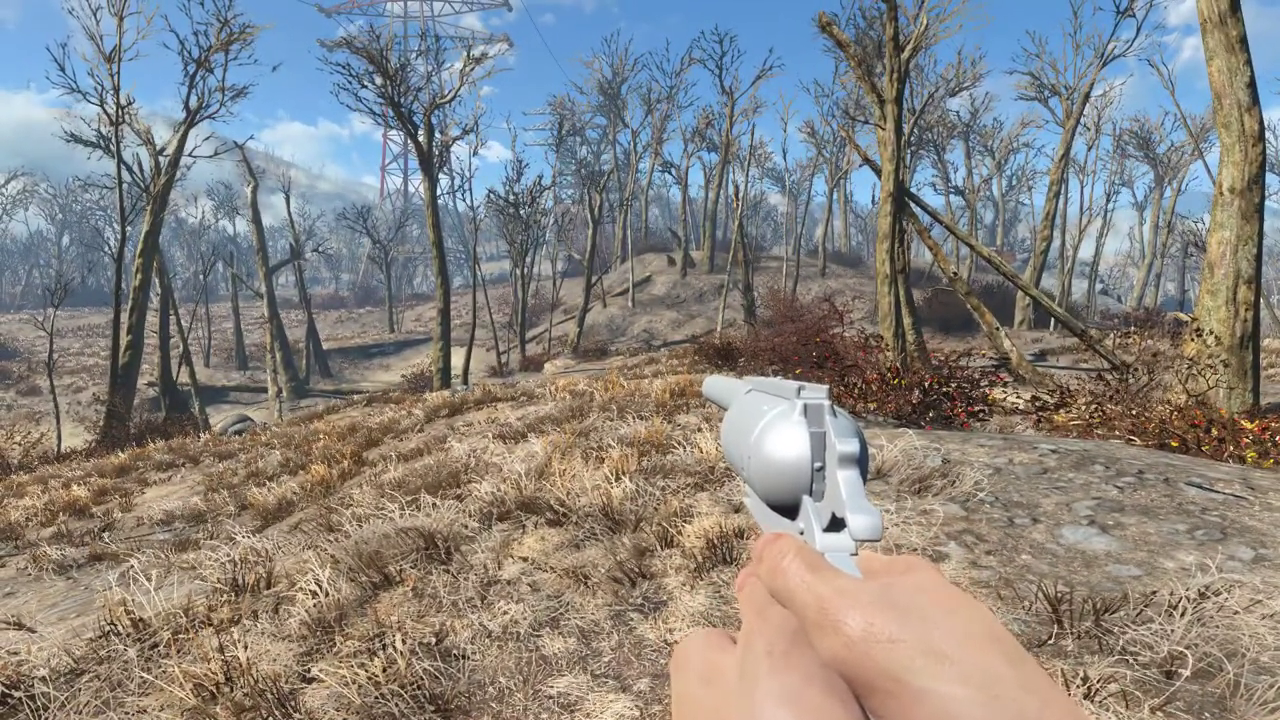
pyautogui.press('w')
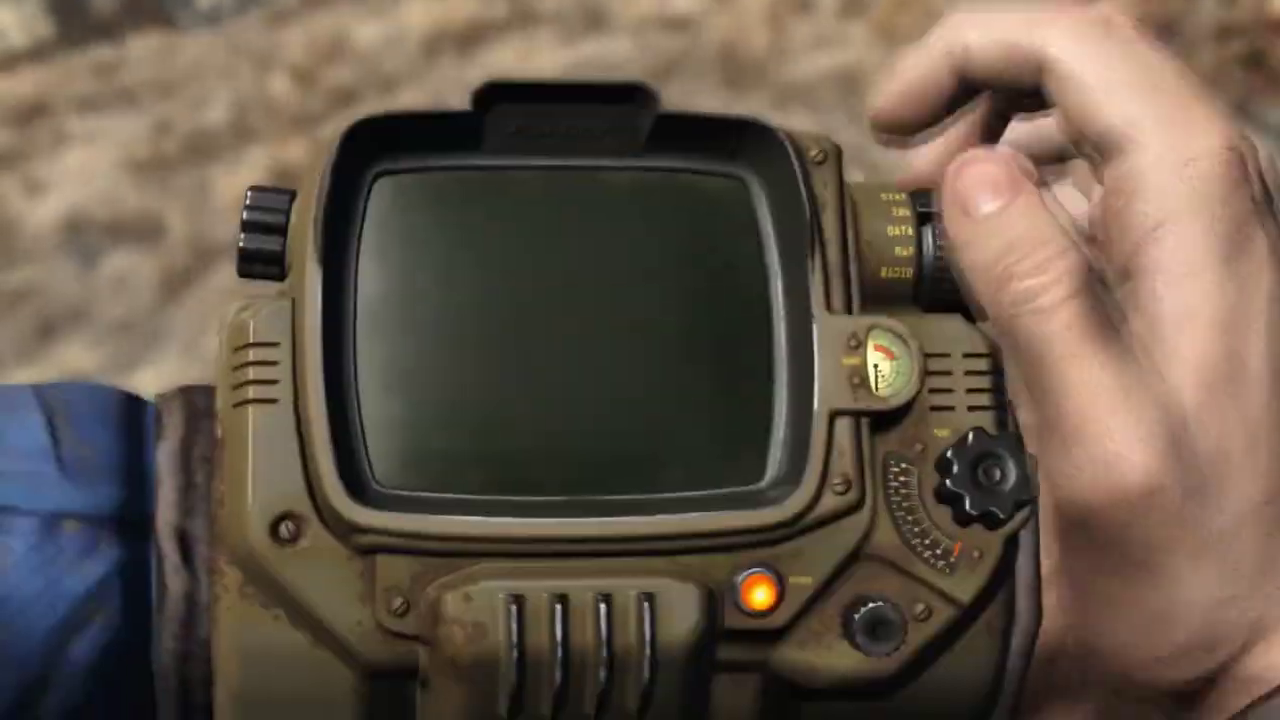
pyautogui.press('Tab')
pyautogui.press('Tab')
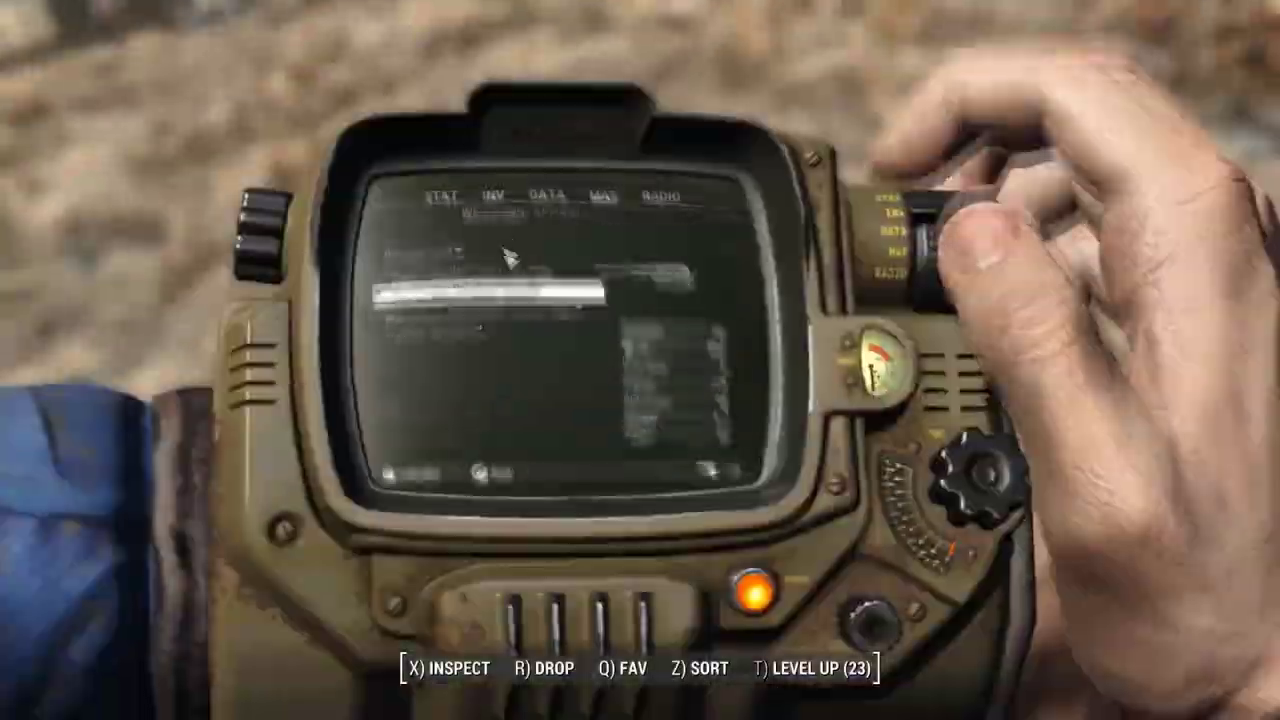
pyautogui.press('Tab')
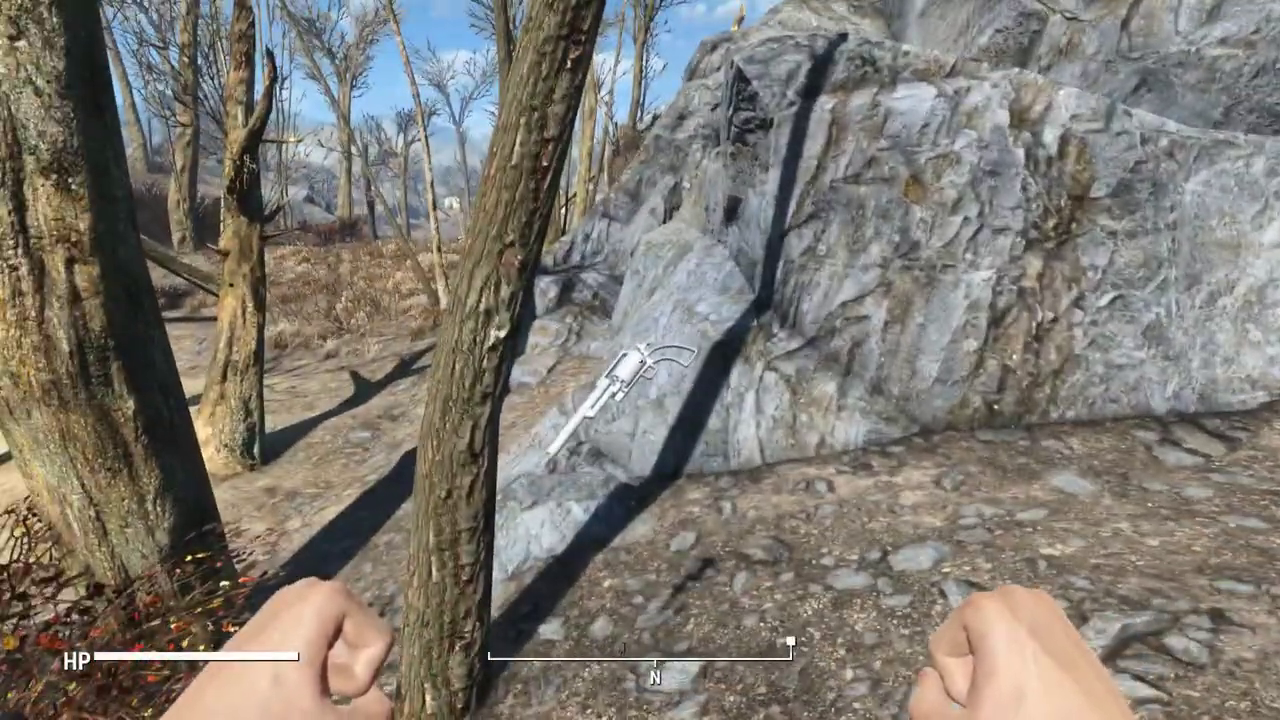
# Step: Hold the dropped Long Hunting Revolver Pistol in the air and on the ground to examine its parts from several sides
pyautogui.press('e')
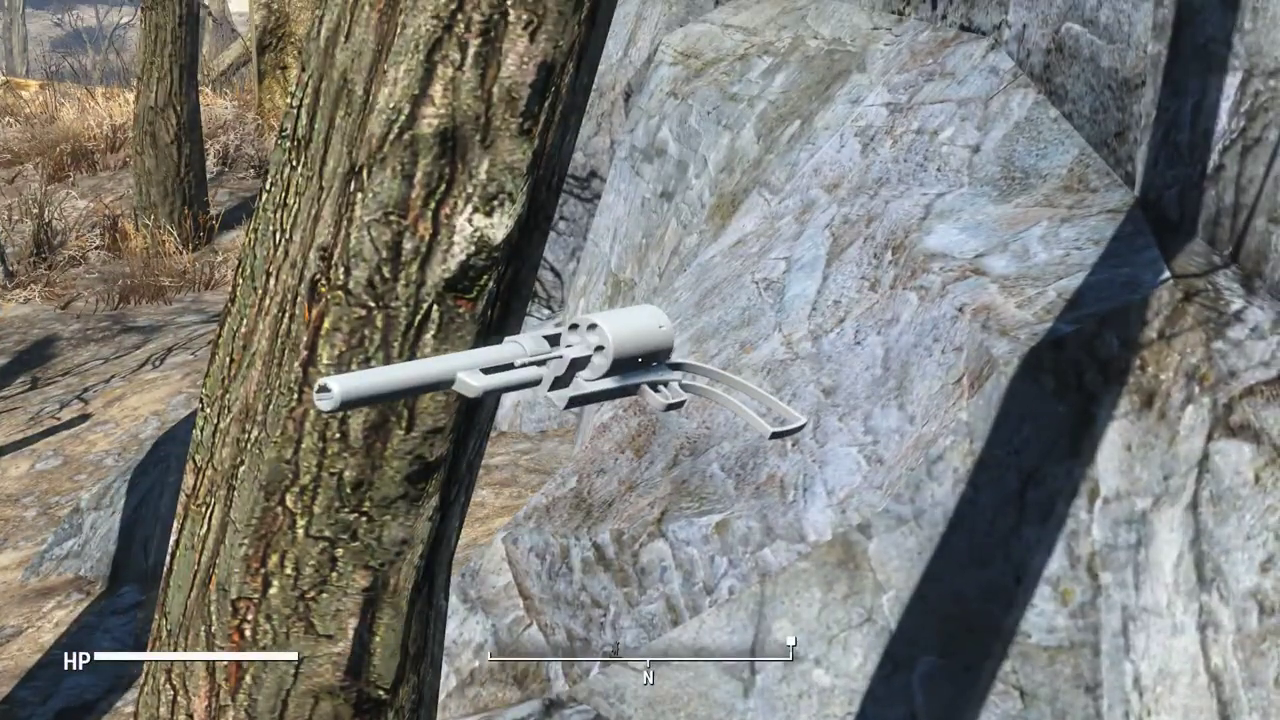
pyautogui.press('d')
pyautogui.press('a')
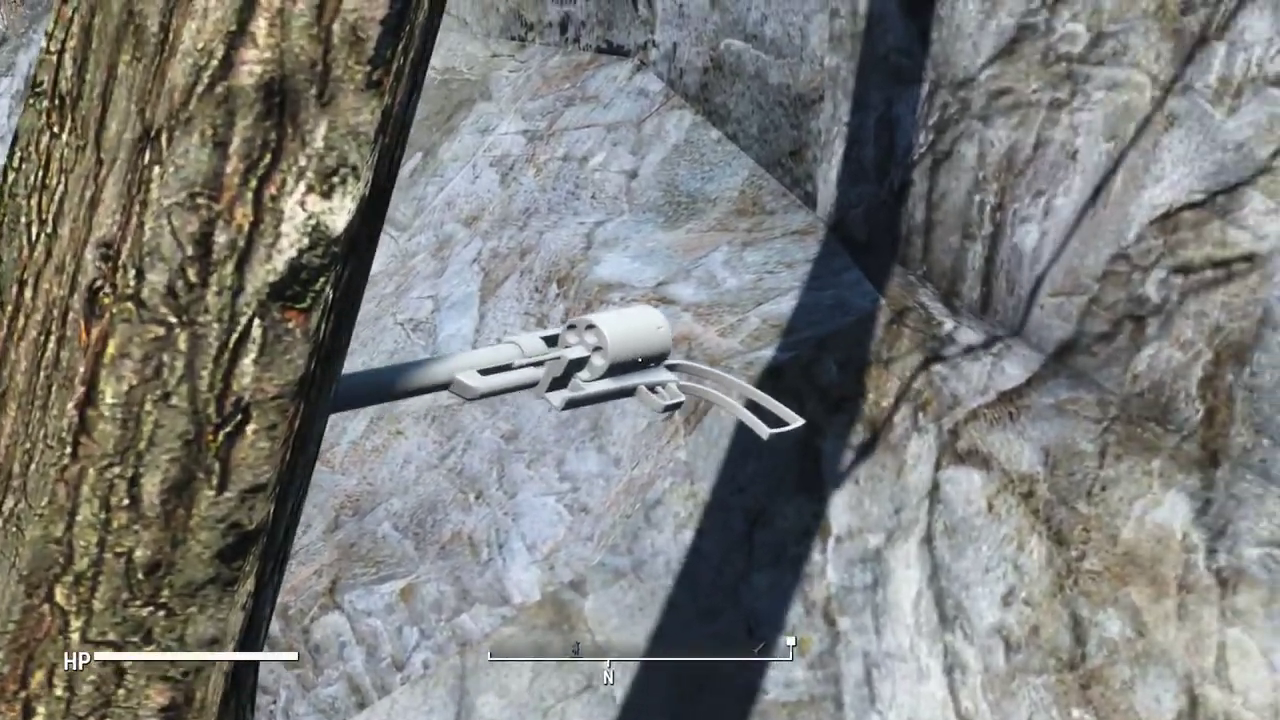
pyautogui.press('s')
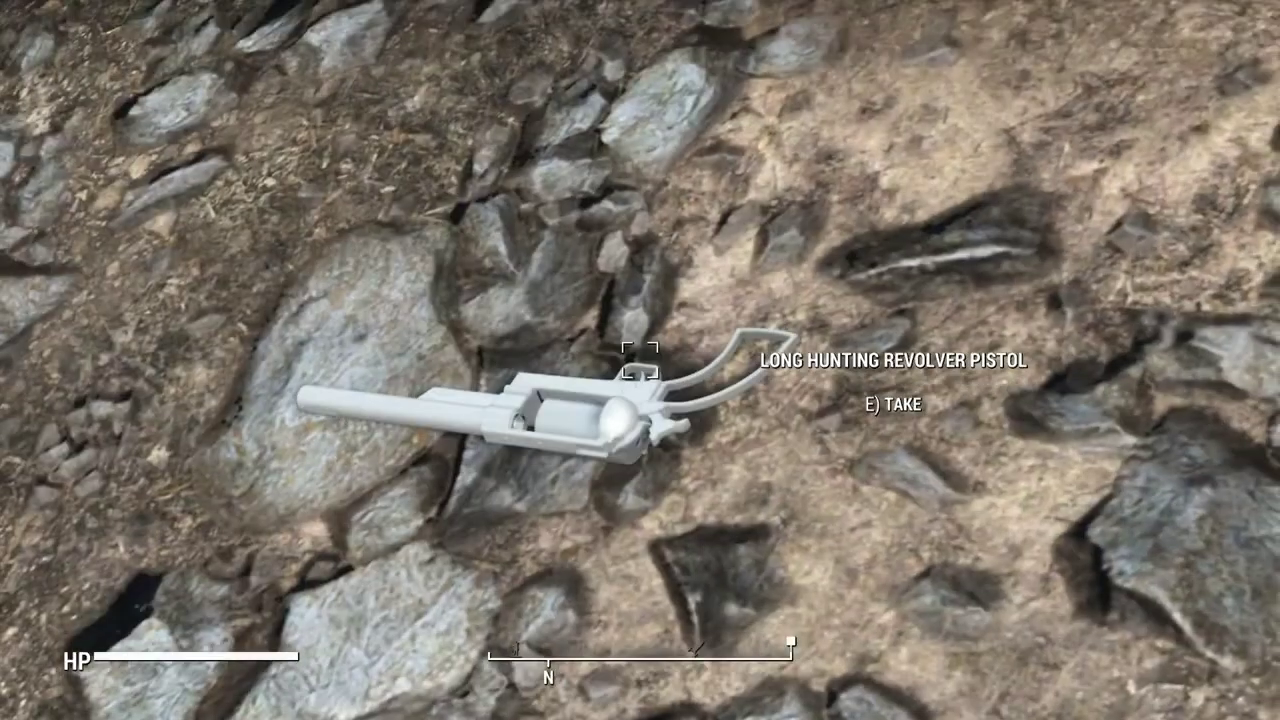
pyautogui.press('e')
pyautogui.press('e')
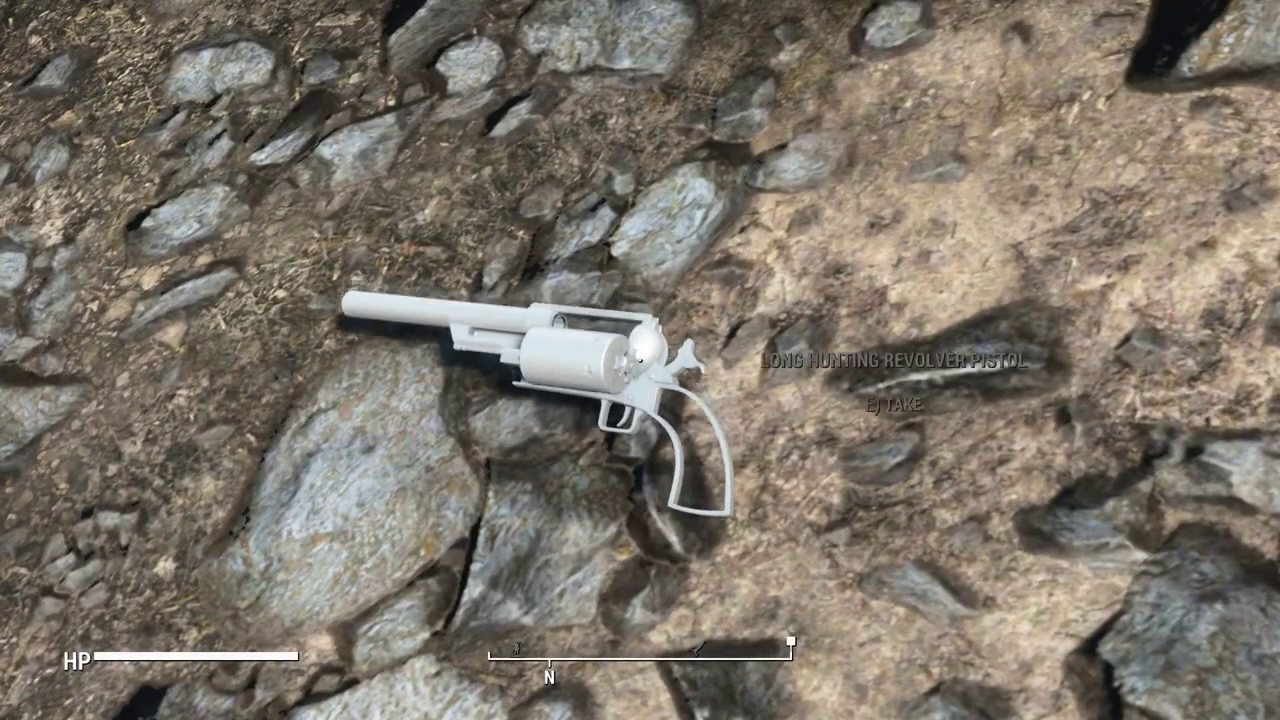